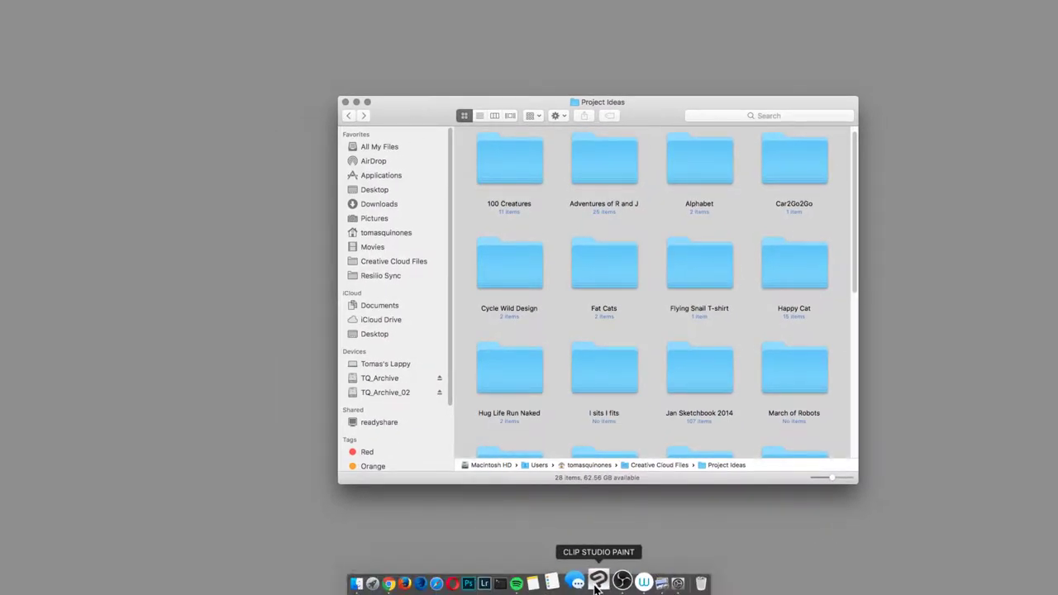
Switch to Clip Studio Paint and create a new 1920 × 1200 px color canvas at 72 dpi with white paper
left_click(597, 584)
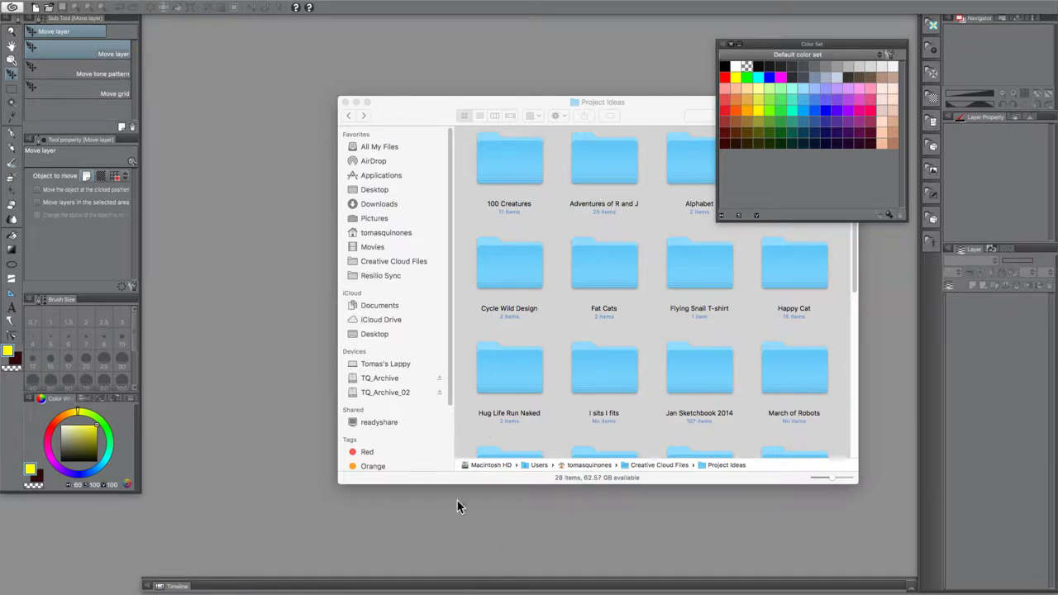
mouse_move(531, 589)
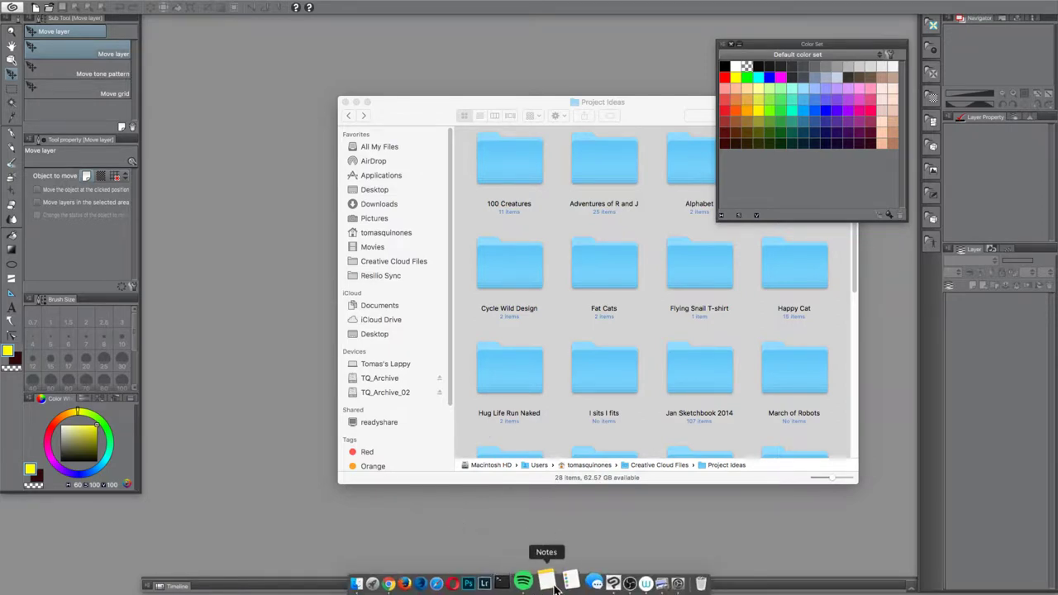
left_click(648, 583)
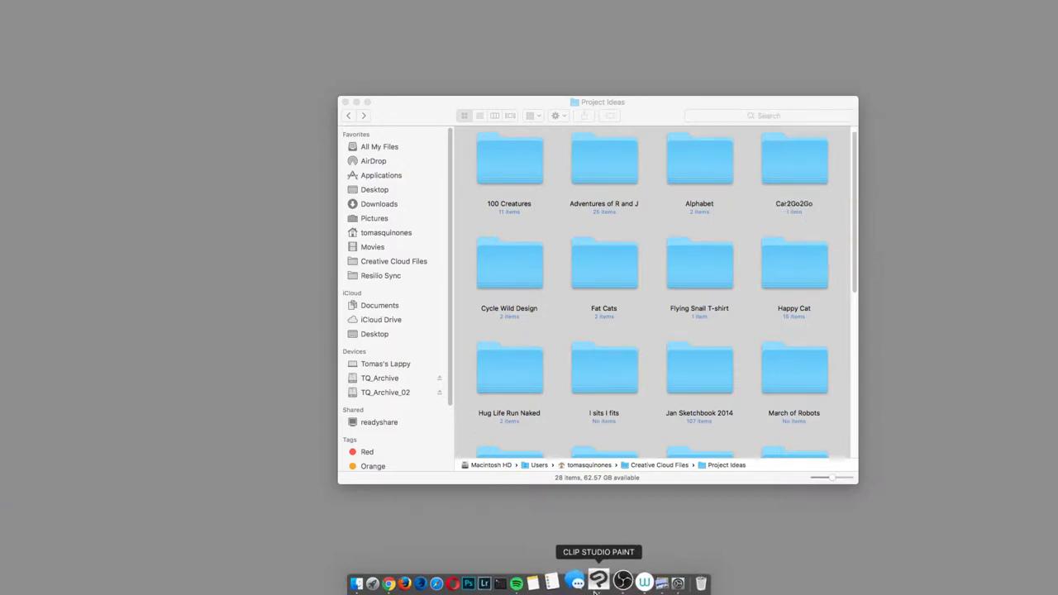
left_click(597, 584)
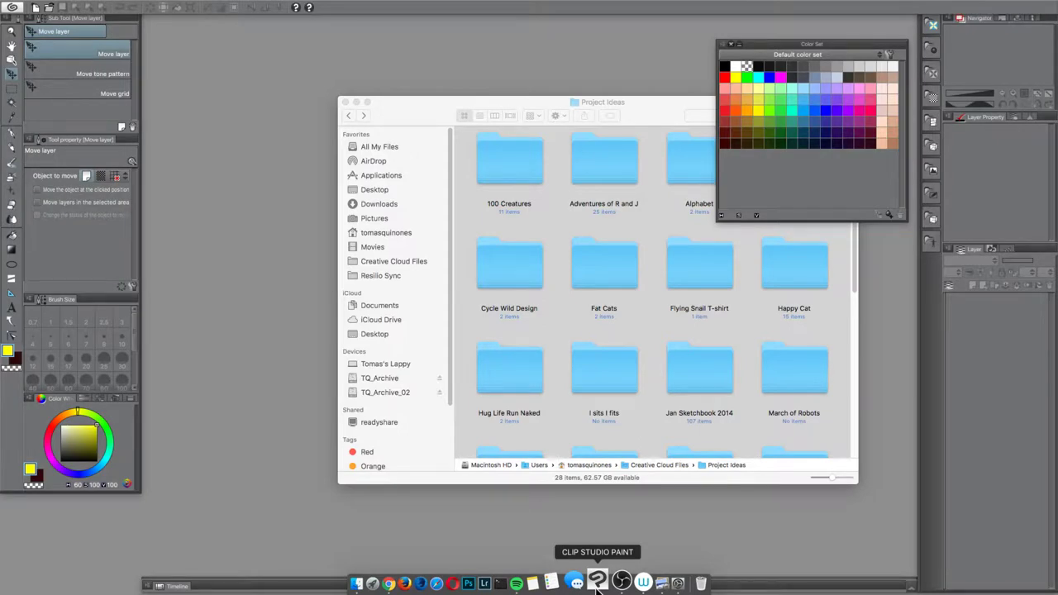
key("super+n")
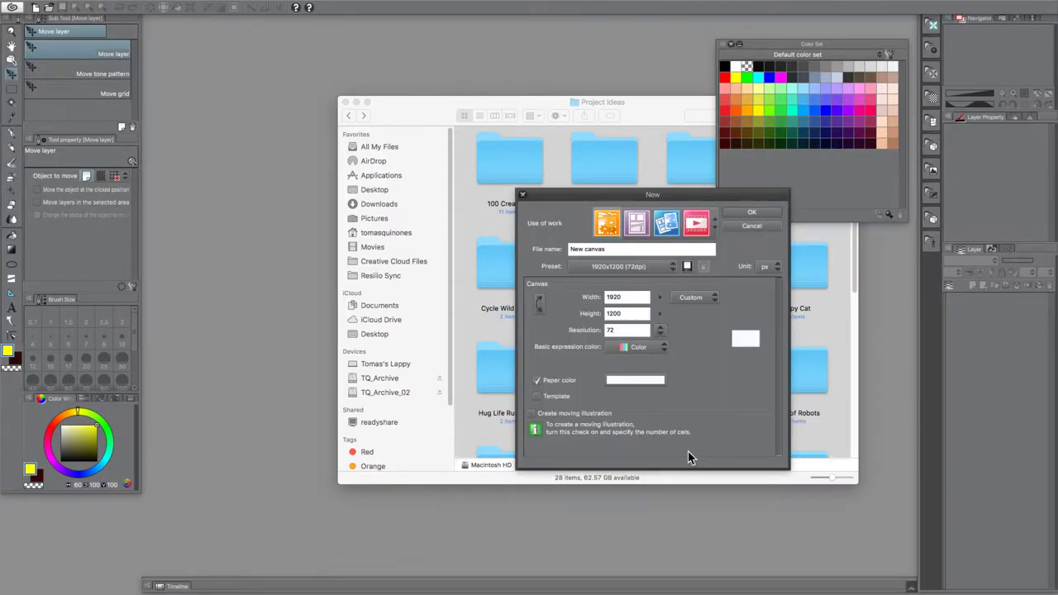
left_click(728, 210)
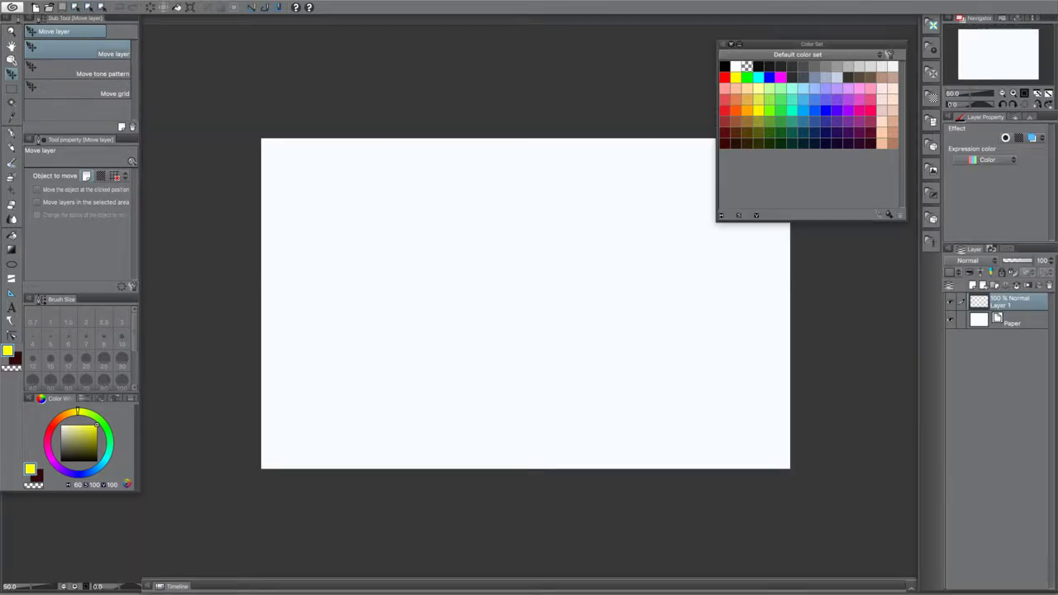
key("Tab")
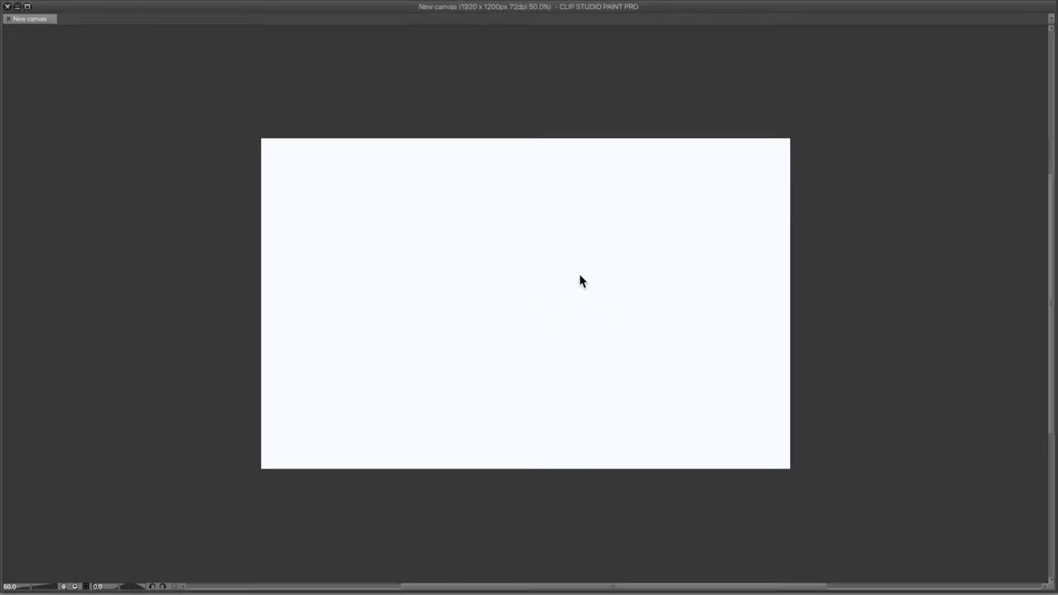
key("Tab")
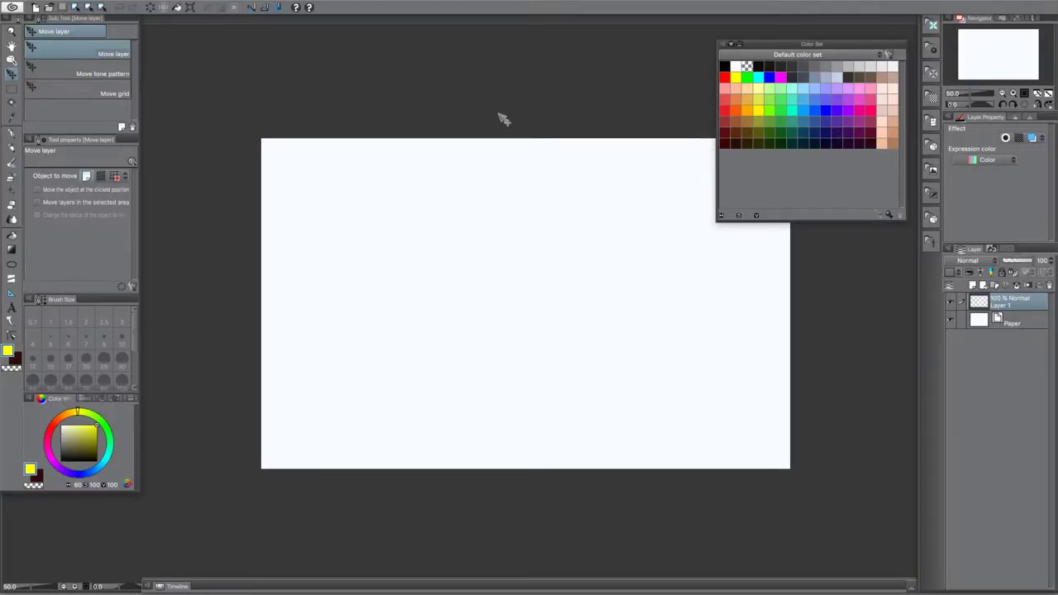
key("Tab")
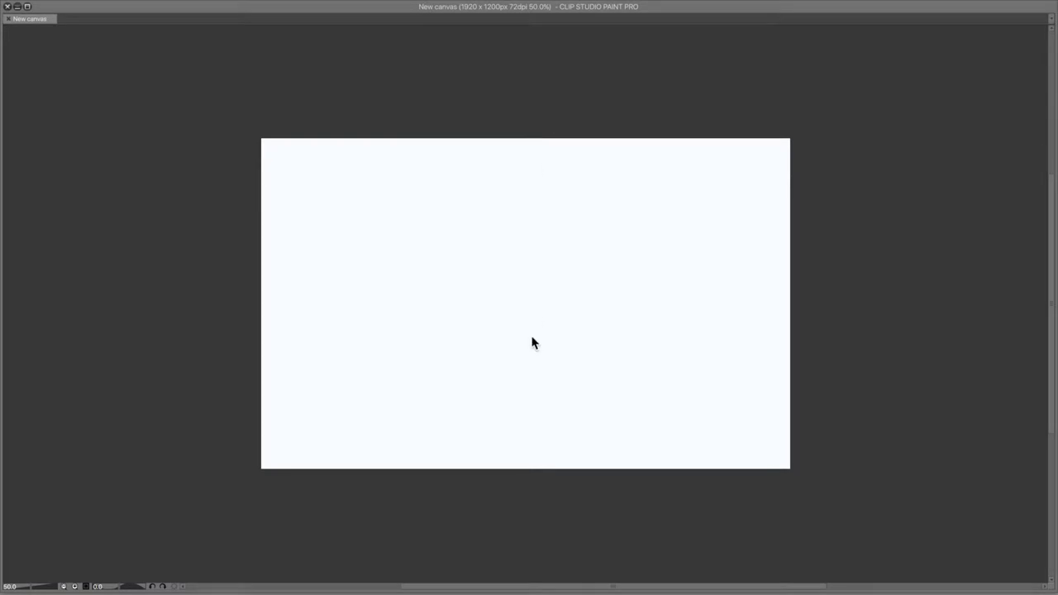
key("Tab")
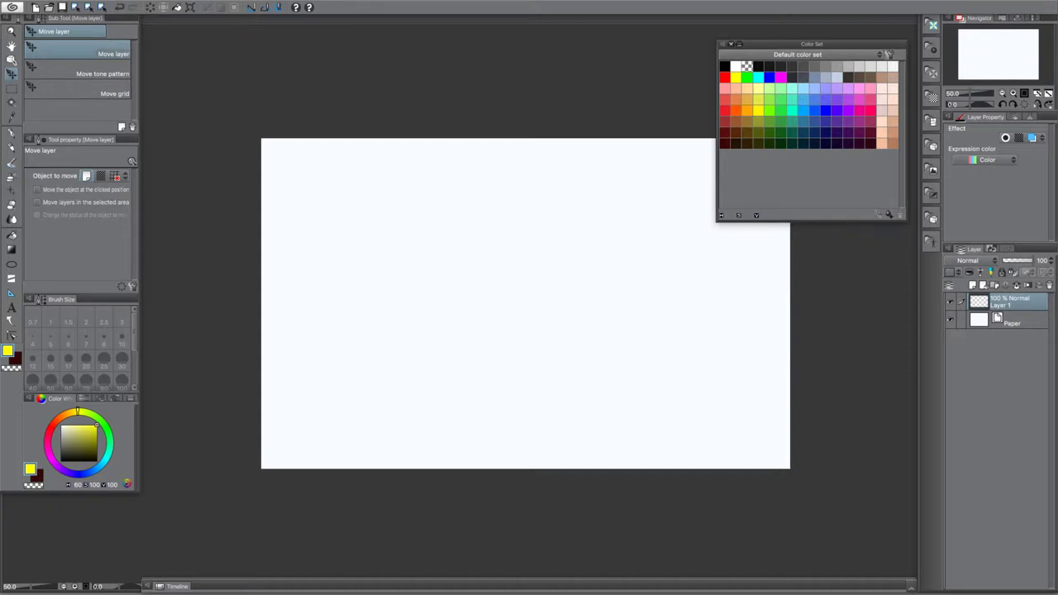
Choose the Lighter pencil with black as the drawing color and make a test scribble, clearing it from Layer 1
key("p")
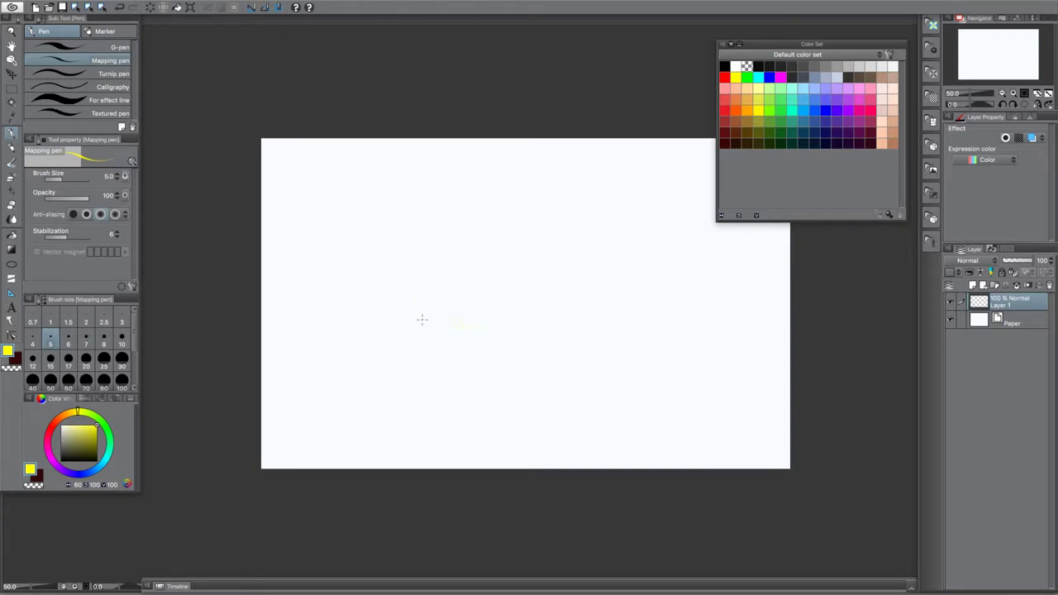
key("ctrl+z")
left_click(11, 147)
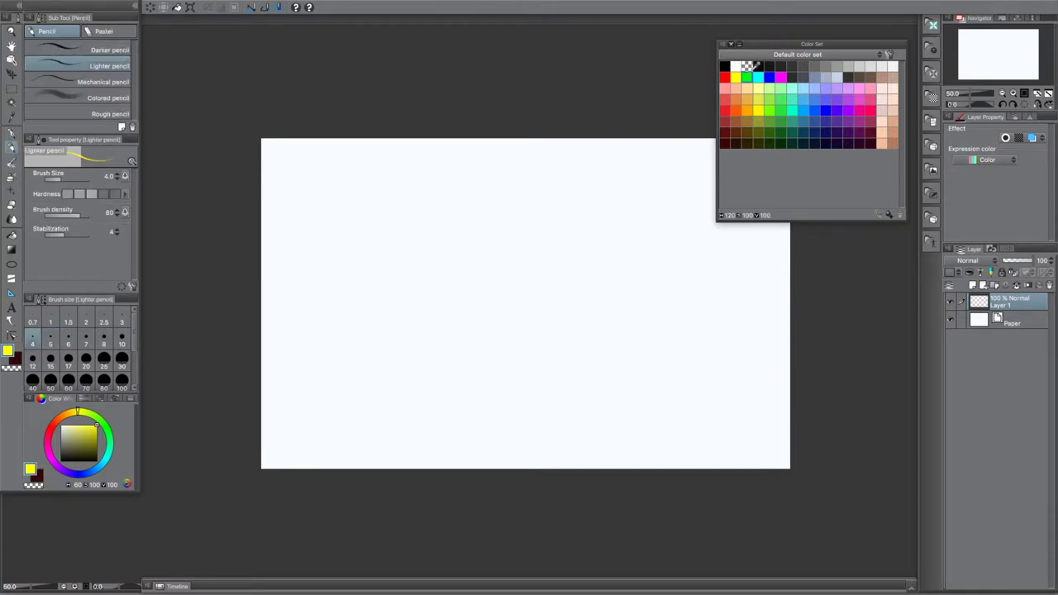
left_click(725, 66)
mouse_move(619, 304)
left_mouse_down()
mouse_move(522, 207)
mouse_move(405, 282)
mouse_move(435, 257)
mouse_move(641, 273)
mouse_move(575, 462)
left_mouse_up()
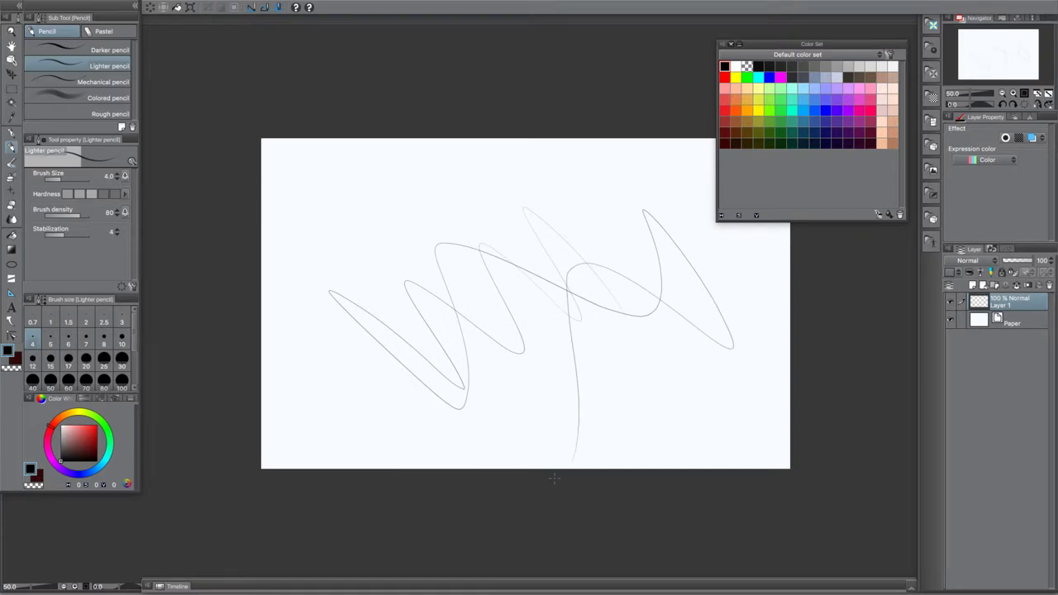
key("Delete")
Switch to the Darker pencil and make a looping test scribble on Layer 1, clearing it after the test
left_click(50, 49)
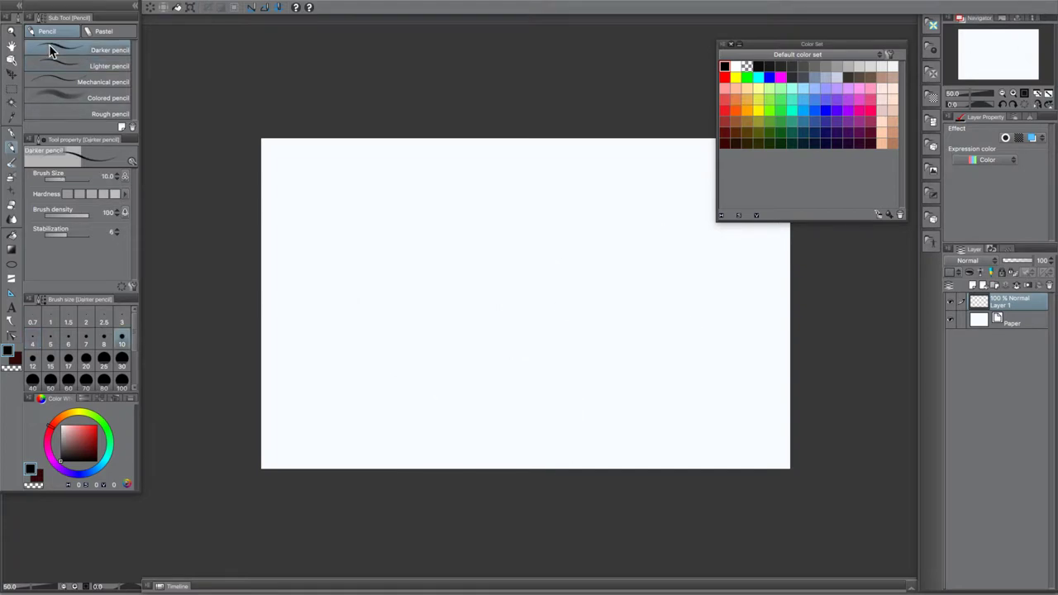
mouse_move(585, 244)
left_mouse_down()
mouse_move(518, 174)
mouse_move(585, 273)
mouse_move(592, 355)
mouse_move(512, 380)
mouse_move(460, 244)
mouse_move(515, 280)
mouse_move(454, 286)
left_mouse_up()
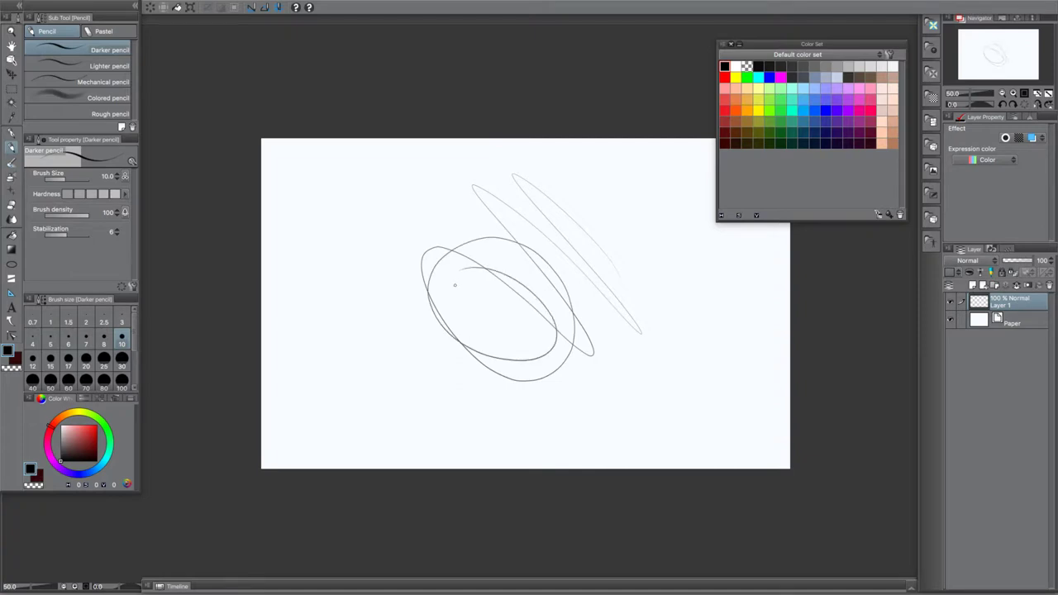
scroll(455, 285, "up", 1)
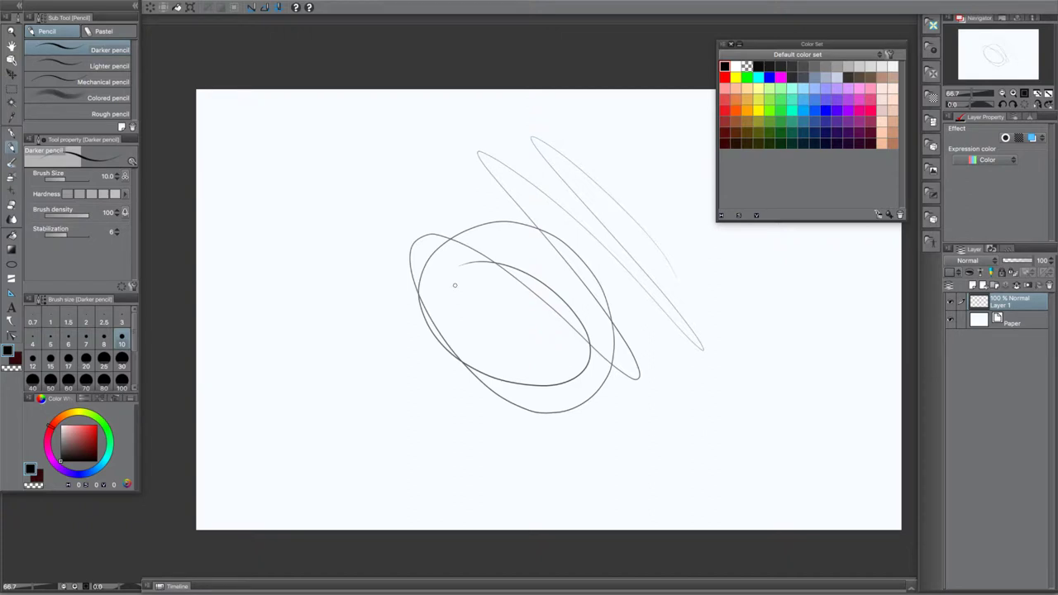
key("Delete")
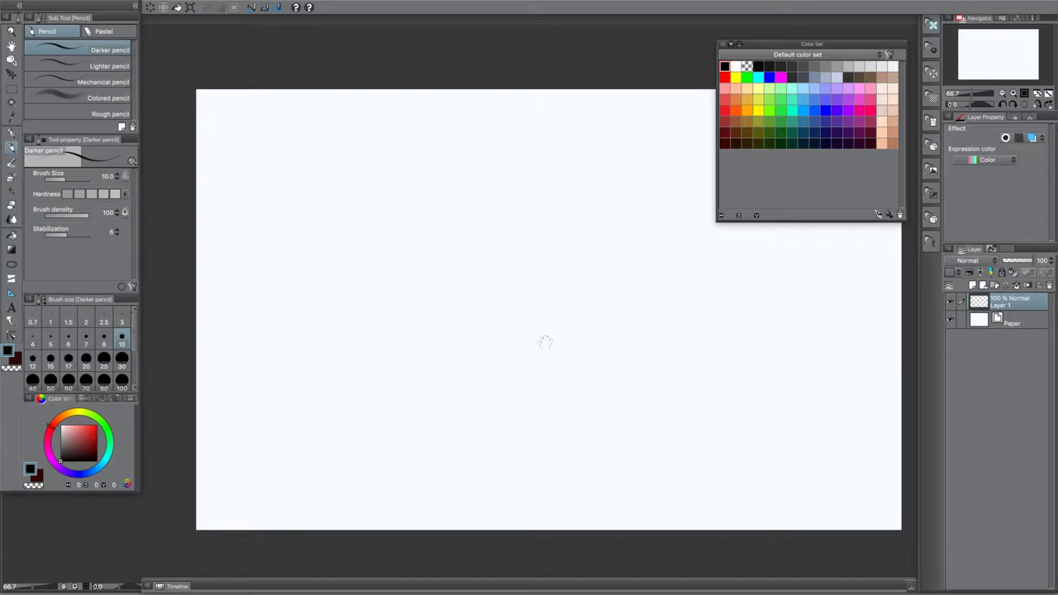
mouse_move(577, 360)
left_mouse_down()
mouse_move(501, 345)
mouse_move(531, 351)
left_mouse_up()
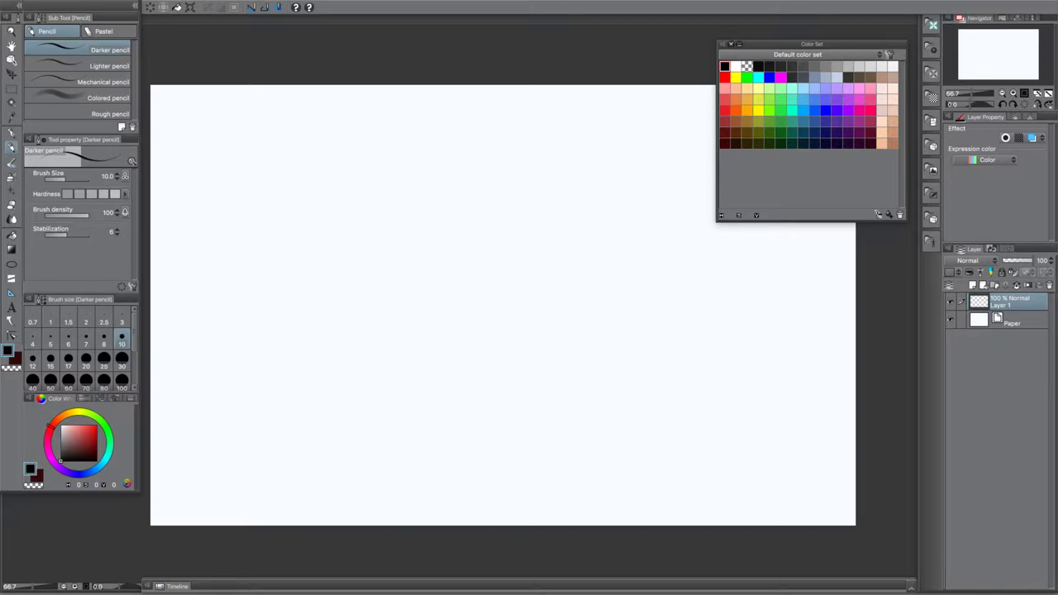
key("Tab")
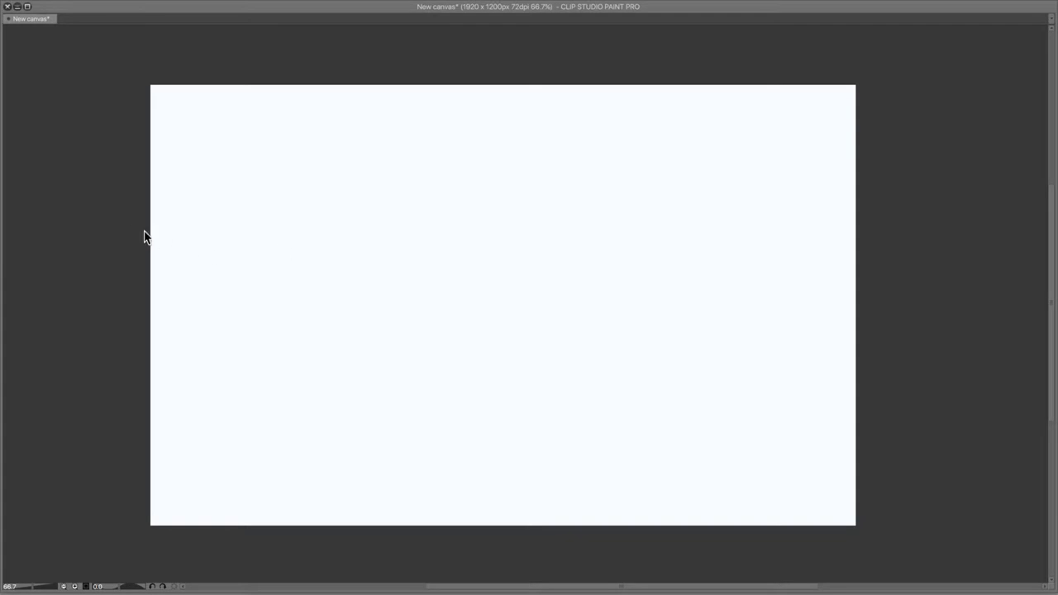
key("Tab")
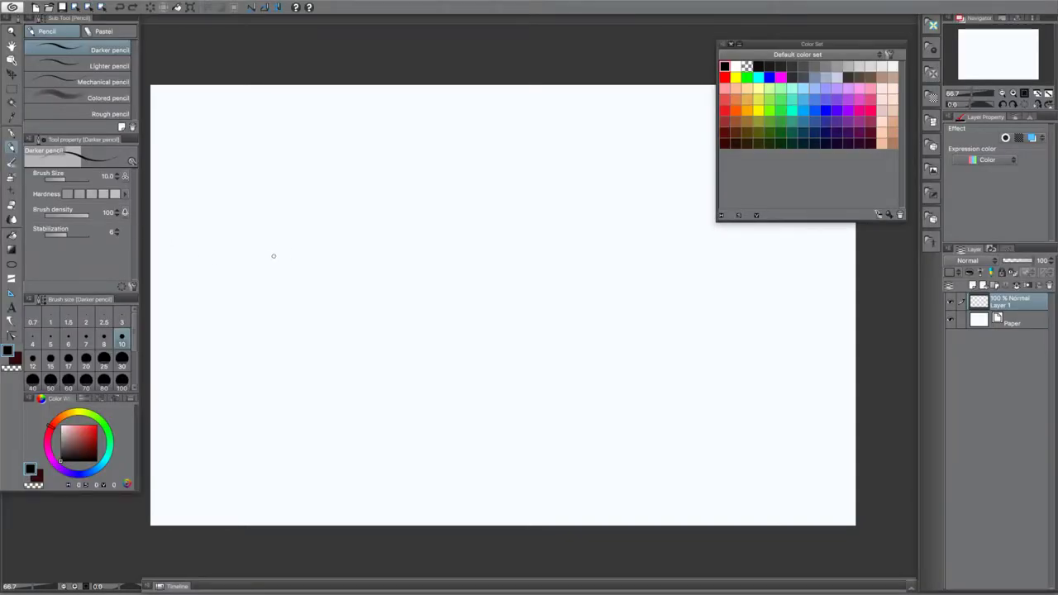
mouse_move(440, 220)
left_mouse_down()
mouse_move(576, 300)
mouse_move(595, 273)
left_mouse_up()
left_click_drag(457, 248, 459, 257)
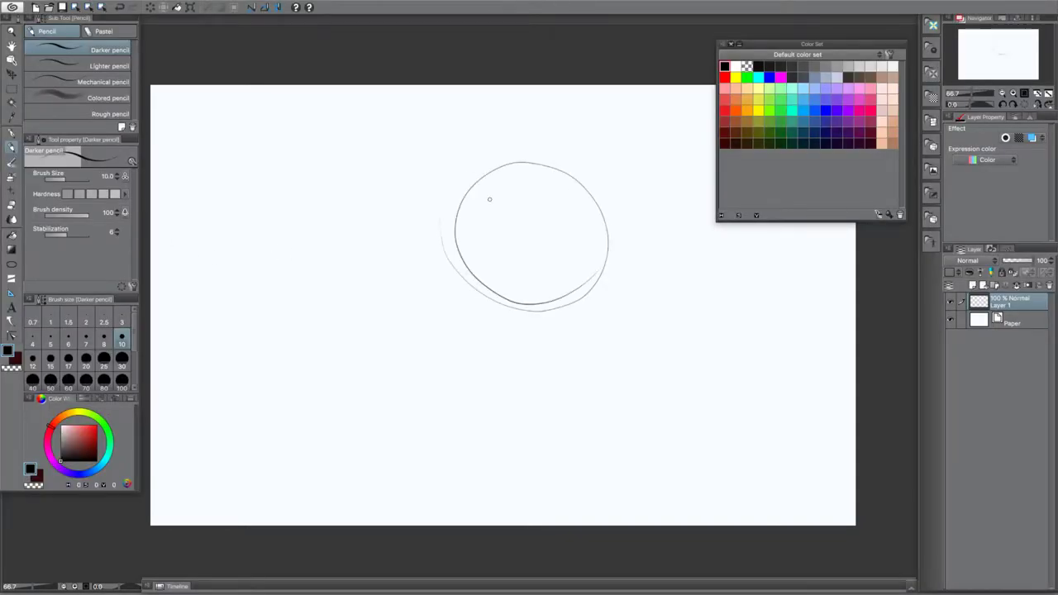
key("ctrl+z")
key("ctrl+z")
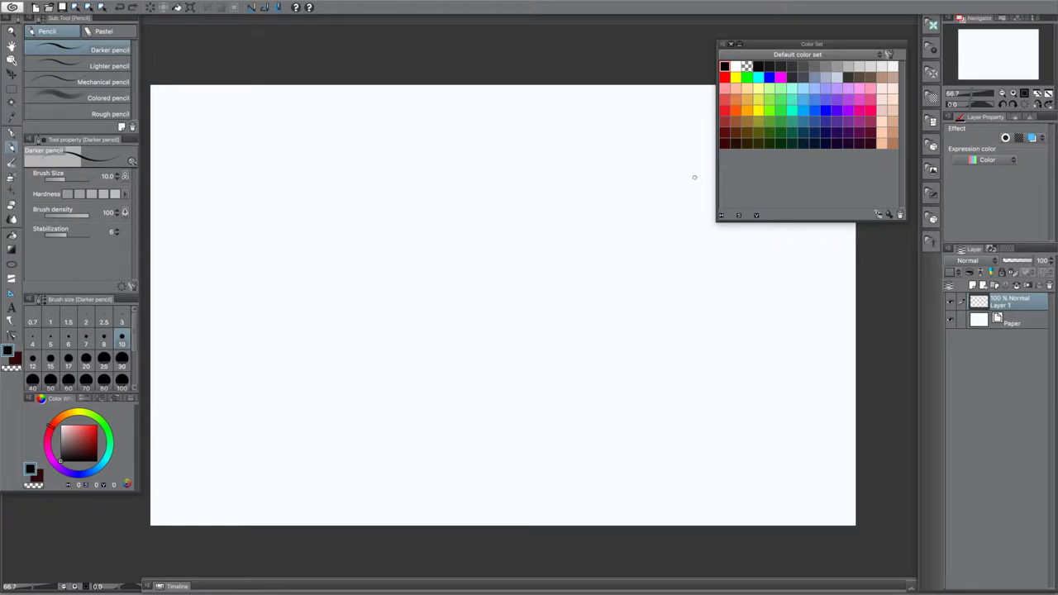
Move the floating Color Set palette away from the drawing area so it covers less of the canvas
left_click_drag(781, 43, 857, 16)
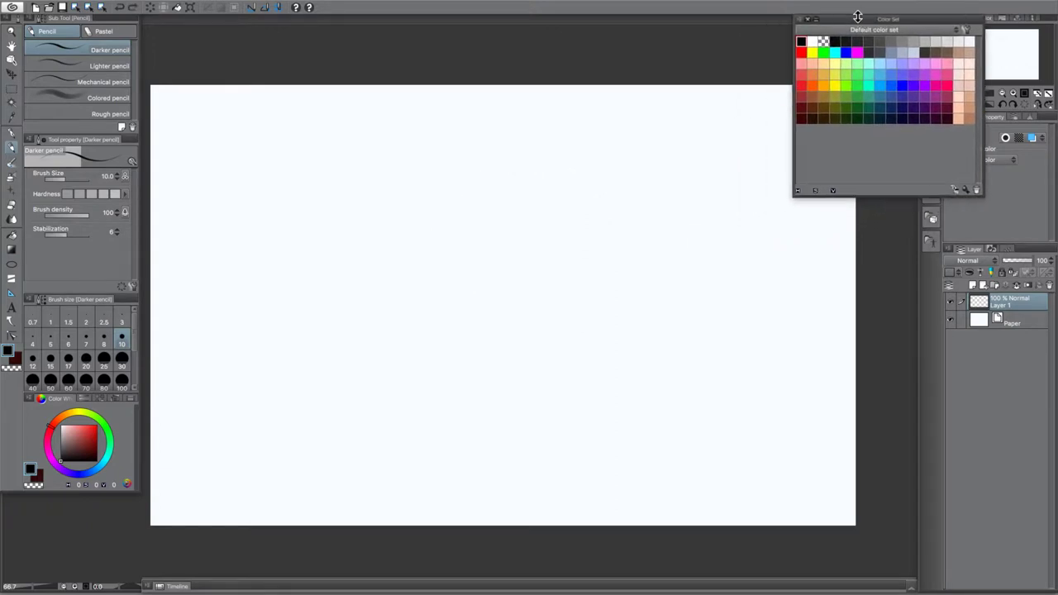
left_click_drag(599, 272, 603, 307)
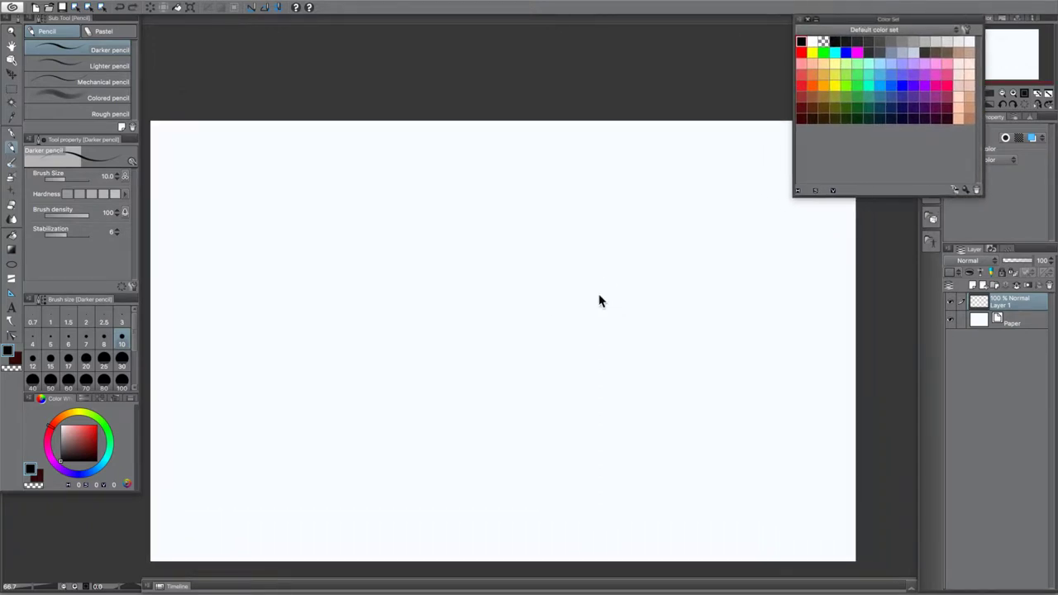
key("ctrl+plus")
left_click_drag(636, 216, 436, 243)
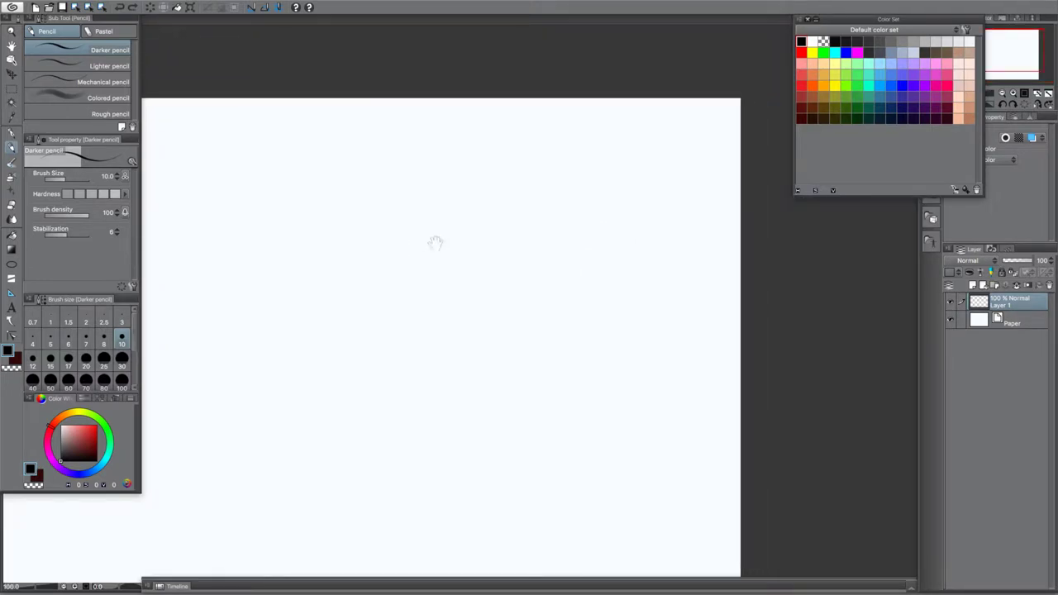
Sketch a series of loose, light circles spread across the canvas with the Darker pencil, undoing the last unwanted stroke
mouse_move(557, 163)
left_mouse_down()
mouse_move(553, 329)
mouse_move(656, 205)
mouse_move(502, 285)
left_mouse_up()
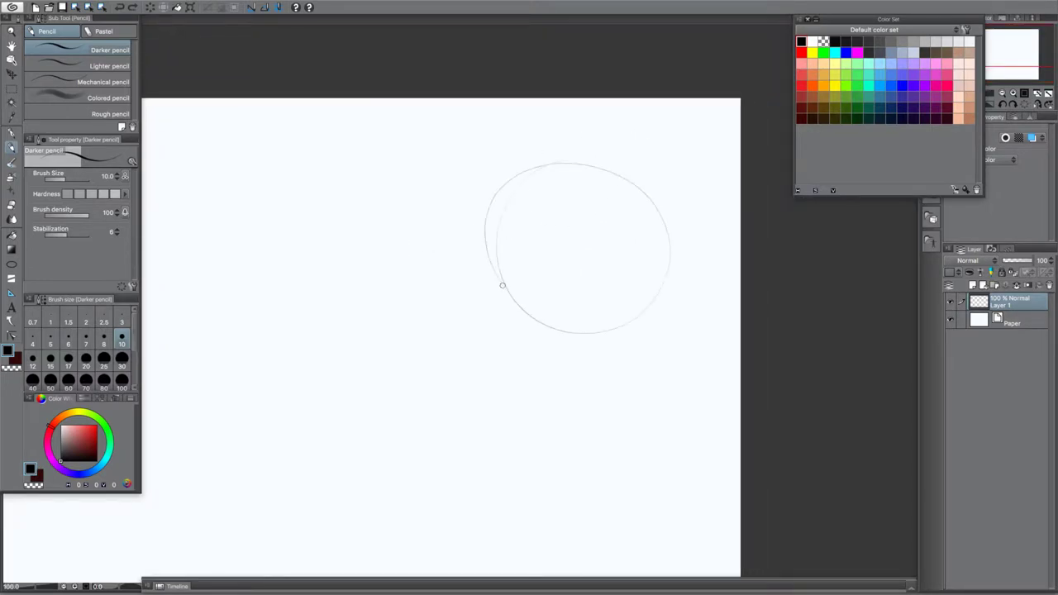
left_click_drag(472, 414, 508, 224)
mouse_move(596, 194)
left_mouse_down()
mouse_move(708, 335)
mouse_move(553, 209)
left_mouse_up()
left_click_drag(502, 425, 574, 323)
mouse_move(594, 403)
left_mouse_down()
mouse_move(677, 287)
mouse_move(649, 430)
left_mouse_up()
left_click_drag(445, 381, 674, 386)
mouse_move(529, 415)
left_mouse_down()
mouse_move(613, 236)
mouse_move(529, 418)
left_mouse_up()
mouse_move(373, 380)
left_mouse_down()
mouse_move(560, 375)
mouse_move(643, 357)
left_mouse_up()
mouse_move(614, 276)
left_mouse_down()
mouse_move(480, 195)
mouse_move(476, 398)
left_mouse_up()
left_click_drag(529, 180, 525, 208)
mouse_move(535, 357)
left_mouse_down()
mouse_move(600, 341)
mouse_move(525, 187)
mouse_move(539, 362)
left_mouse_up()
key("ctrl+z")
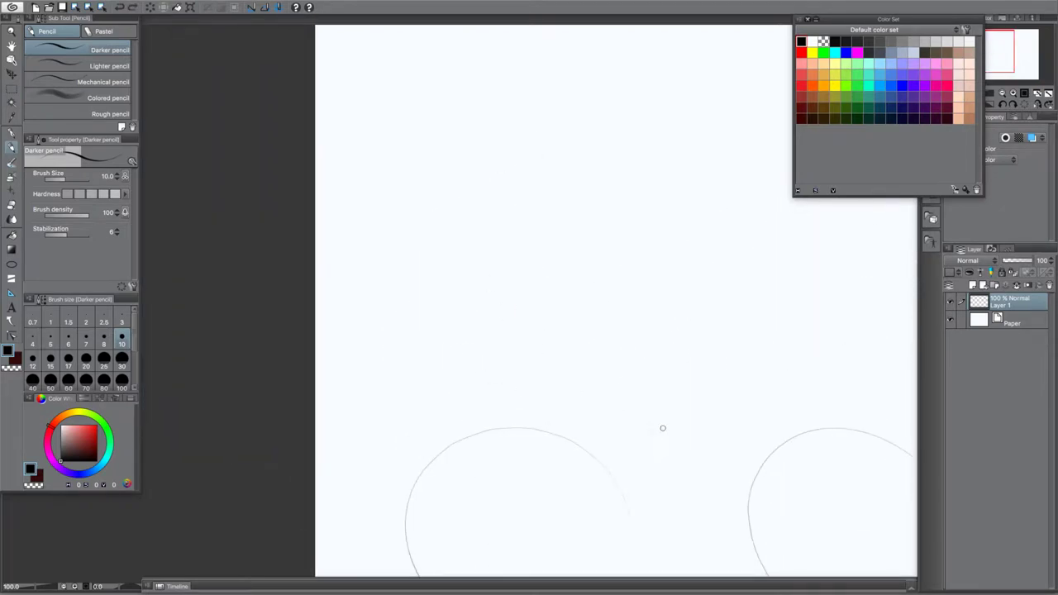
Add more loose circles in the gaps between the existing ones, going over the one in the middle with darker lines
mouse_move(756, 364)
left_mouse_down()
mouse_move(576, 309)
mouse_move(641, 411)
left_mouse_up()
left_click_drag(558, 212, 563, 364)
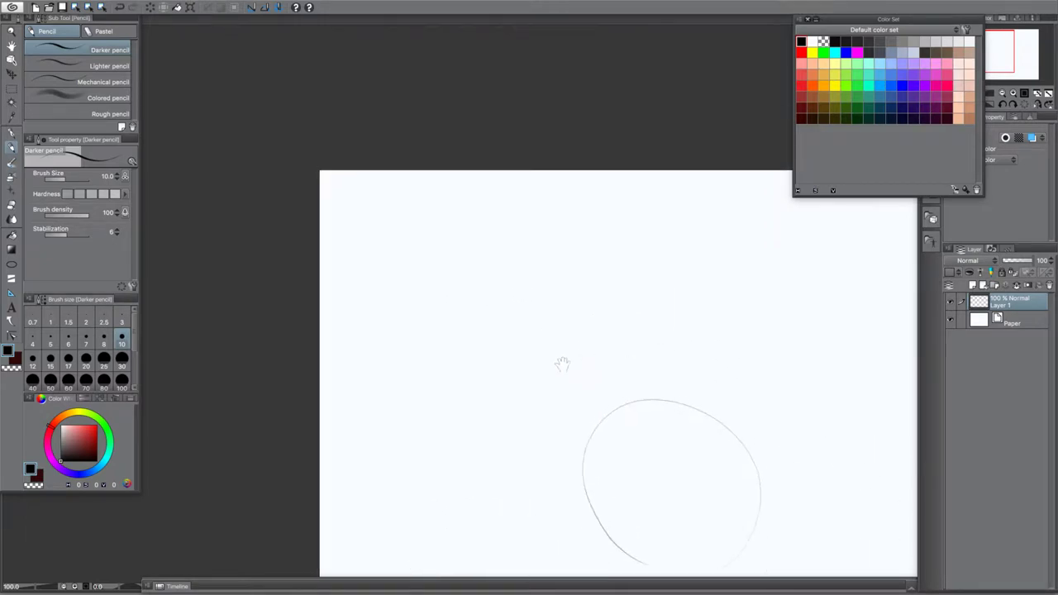
mouse_move(562, 319)
left_mouse_down()
mouse_move(373, 298)
mouse_move(451, 391)
left_mouse_up()
left_click_drag(564, 343, 351, 288)
mouse_move(715, 318)
left_mouse_down()
mouse_move(722, 234)
mouse_move(725, 317)
mouse_move(697, 197)
left_mouse_up()
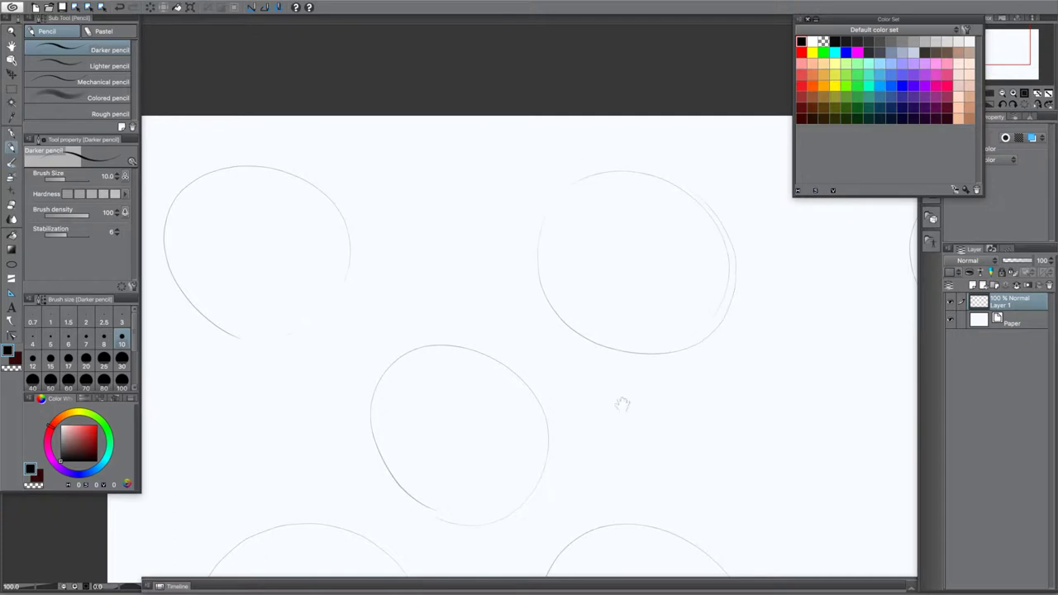
mouse_move(666, 438)
left_mouse_down()
mouse_move(498, 362)
mouse_move(468, 349)
left_mouse_up()
mouse_move(560, 414)
left_mouse_down()
mouse_move(609, 262)
mouse_move(645, 410)
left_mouse_up()
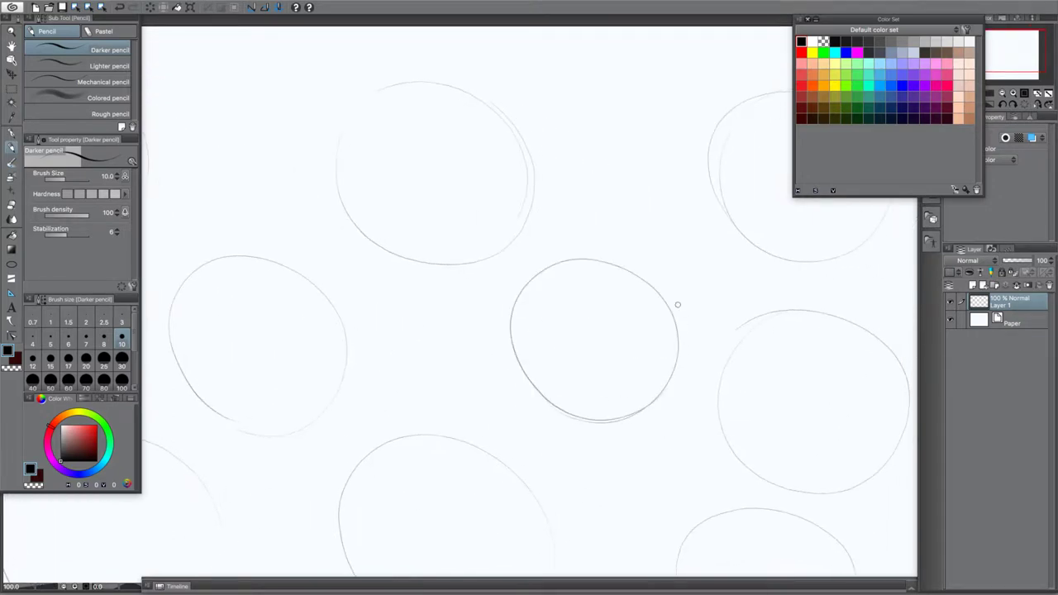
Sketch a cat's face with a tilted diamond guide, slanted eyes, nose and muzzle on the upper-right circle of the canvas
left_click_drag(402, 416, 695, 488)
left_click_drag(732, 390, 319, 319)
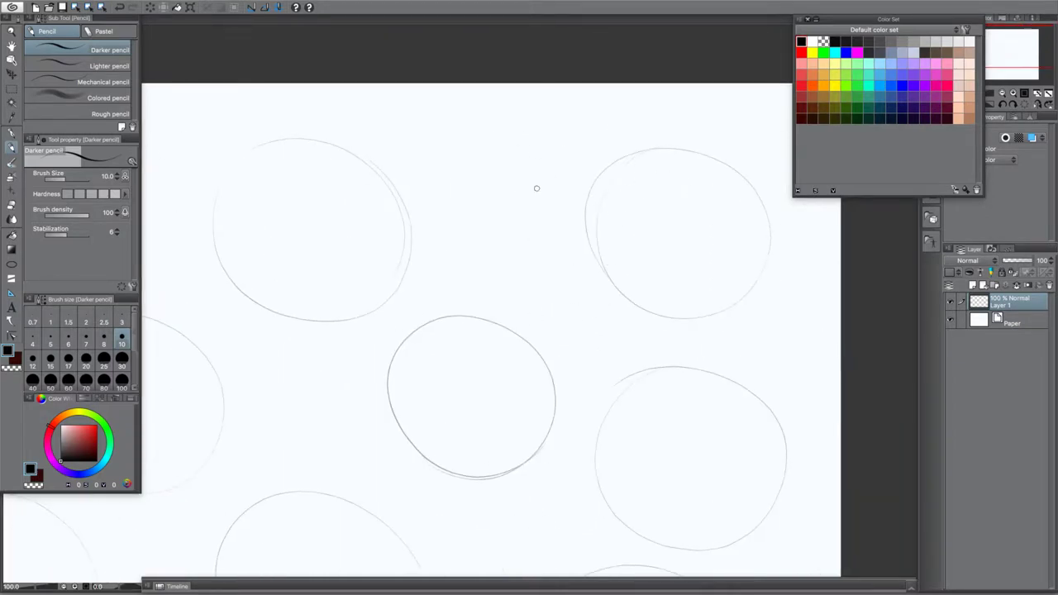
mouse_move(608, 180)
left_mouse_down()
mouse_move(562, 221)
mouse_move(609, 275)
mouse_move(683, 238)
mouse_move(688, 252)
mouse_move(614, 174)
mouse_move(586, 217)
mouse_move(594, 233)
mouse_move(643, 224)
mouse_move(612, 203)
mouse_move(611, 258)
mouse_move(627, 242)
left_mouse_up()
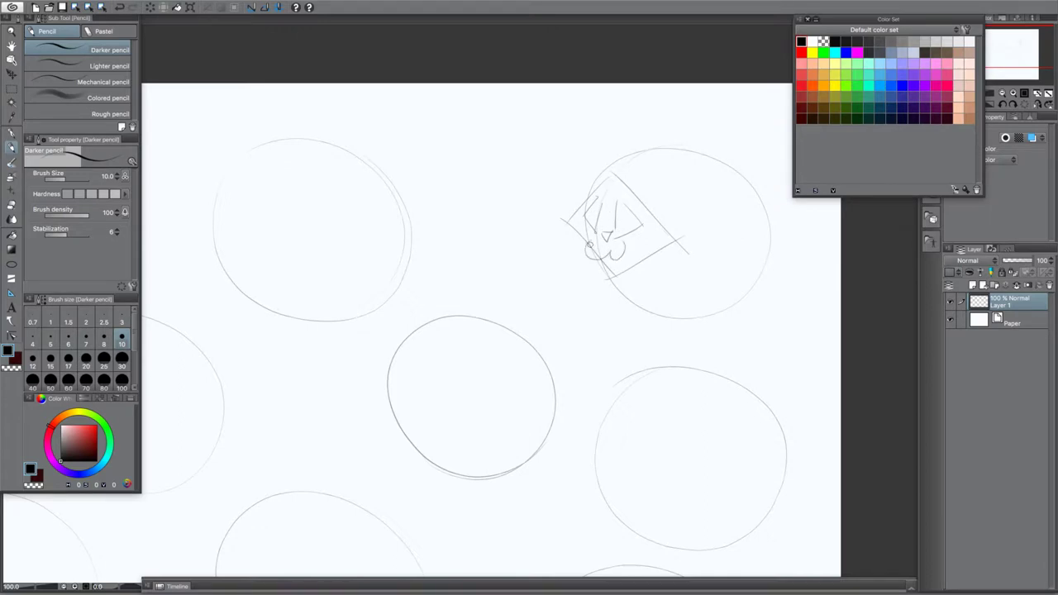
key("super+z")
left_click_drag(590, 244, 621, 248)
Draw two pointed ears, rounded paws and a curled tail on the circular cat body
mouse_move(604, 171)
left_mouse_down()
mouse_move(574, 165)
mouse_move(571, 207)
left_mouse_up()
mouse_move(634, 180)
left_mouse_down()
mouse_move(681, 168)
mouse_move(669, 220)
left_mouse_up()
mouse_move(587, 255)
left_mouse_down()
mouse_move(575, 276)
mouse_move(585, 270)
mouse_move(610, 283)
left_mouse_up()
mouse_move(663, 307)
left_mouse_down()
mouse_move(680, 330)
mouse_move(776, 263)
mouse_move(780, 287)
mouse_move(780, 246)
left_mouse_up()
left_click_drag(655, 347, 599, 372)
mouse_move(659, 175)
left_mouse_down()
mouse_move(755, 220)
mouse_move(670, 196)
left_mouse_up()
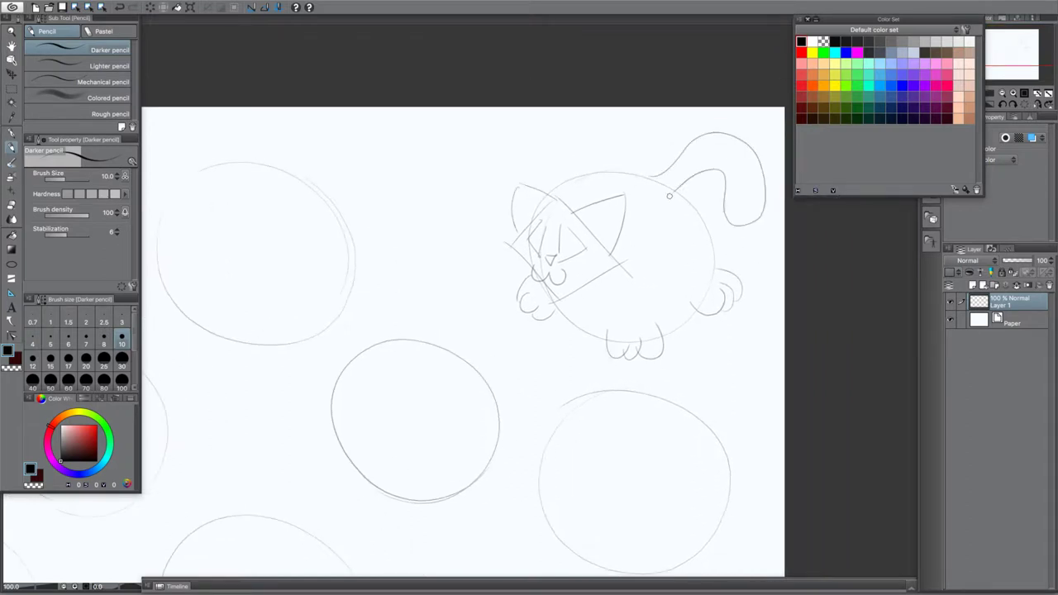
Add inner-ear lines and narrow oval pupils to the round cat's face
scroll(521, 387, "down", 3)
scroll(521, 388, "left", 3)
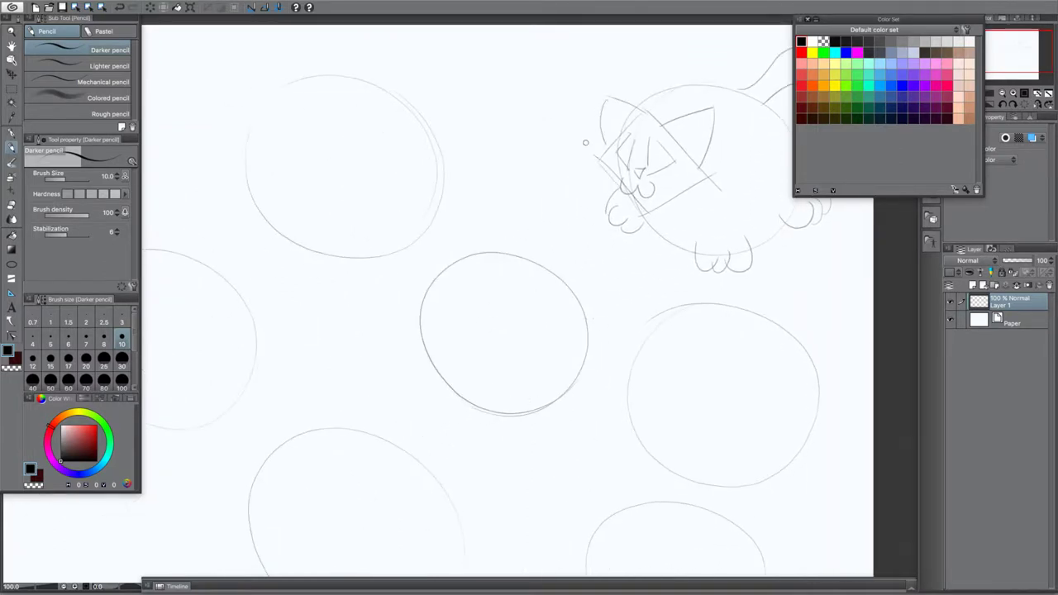
left_click_drag(536, 388, 477, 328)
left_click_drag(624, 85, 647, 61)
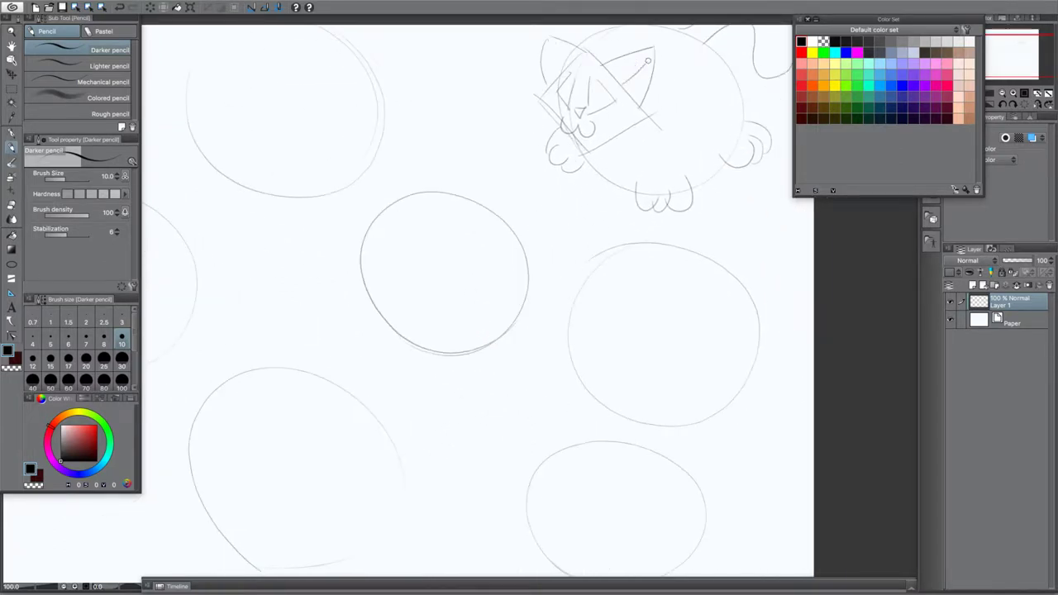
mouse_move(565, 68)
left_mouse_down()
mouse_move(539, 50)
mouse_move(543, 38)
mouse_move(548, 79)
left_mouse_up()
mouse_move(594, 106)
left_mouse_down()
mouse_move(592, 80)
mouse_move(571, 101)
mouse_move(572, 71)
mouse_move(597, 108)
mouse_move(594, 83)
left_mouse_up()
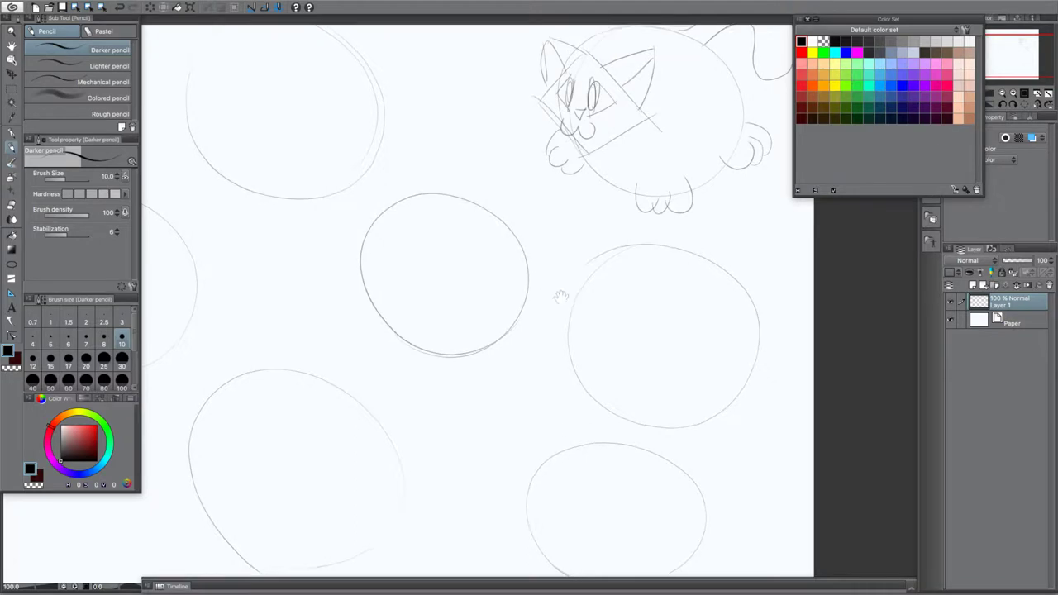
Sketch a bulldog's face on the circle below the cat, with a large drooping muzzle, broad nose and two round eyes
mouse_move(560, 295)
left_mouse_down()
mouse_move(515, 378)
mouse_move(522, 229)
left_mouse_up()
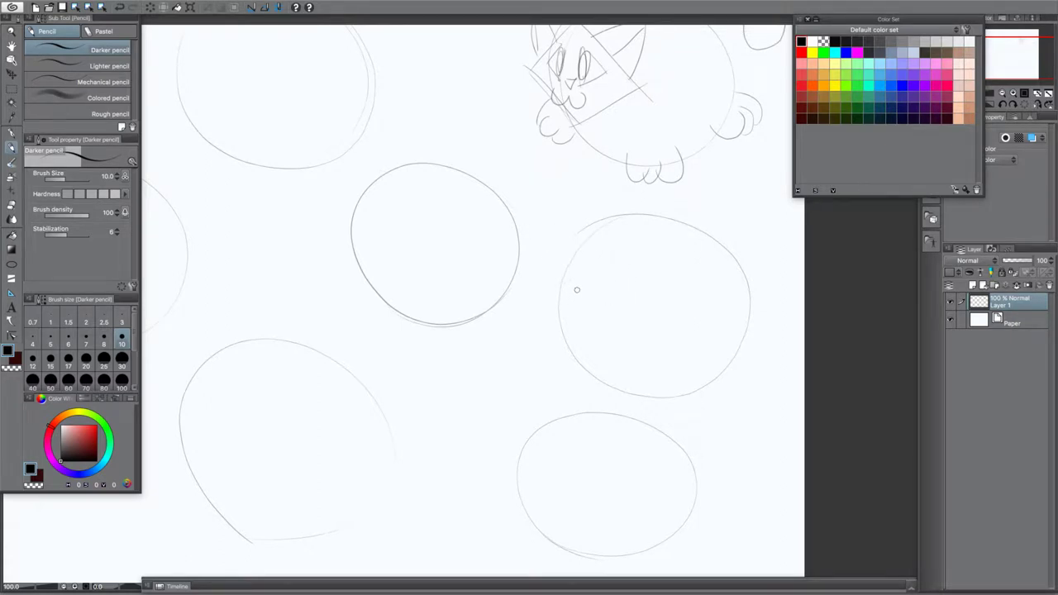
mouse_move(592, 281)
left_mouse_down()
mouse_move(566, 279)
mouse_move(588, 317)
mouse_move(604, 291)
left_mouse_up()
mouse_move(579, 262)
left_mouse_down()
mouse_move(655, 318)
mouse_move(611, 373)
mouse_move(580, 292)
mouse_move(584, 264)
mouse_move(526, 299)
mouse_move(571, 348)
mouse_move(560, 314)
mouse_move(602, 359)
left_mouse_up()
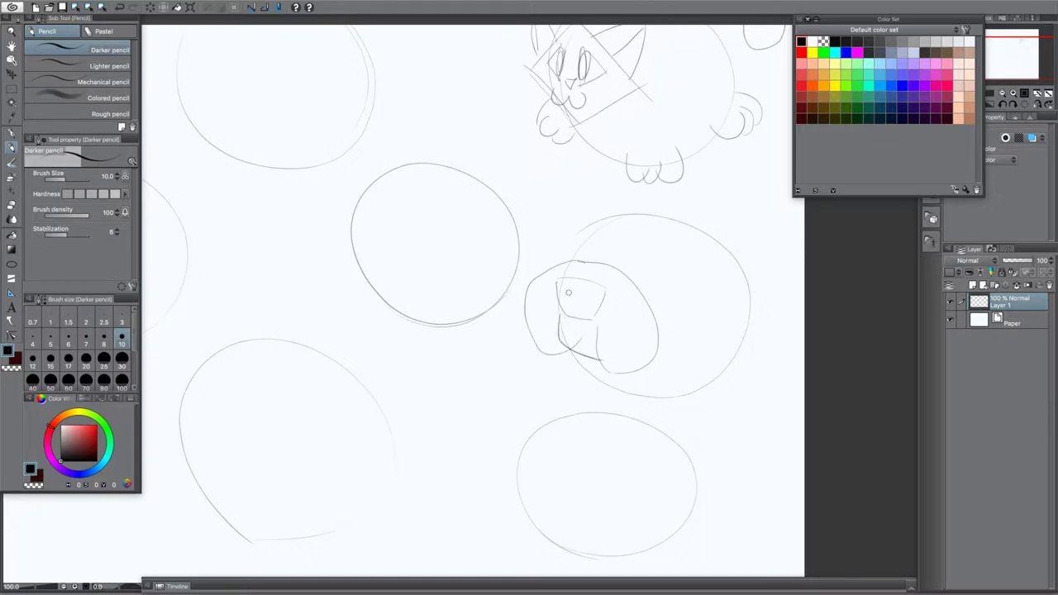
left_click_drag(673, 284, 653, 260)
mouse_move(559, 240)
left_mouse_down()
mouse_move(548, 265)
mouse_move(575, 236)
mouse_move(566, 260)
mouse_move(553, 262)
mouse_move(559, 236)
left_mouse_up()
mouse_move(660, 294)
left_mouse_down()
mouse_move(658, 264)
mouse_move(640, 286)
left_mouse_up()
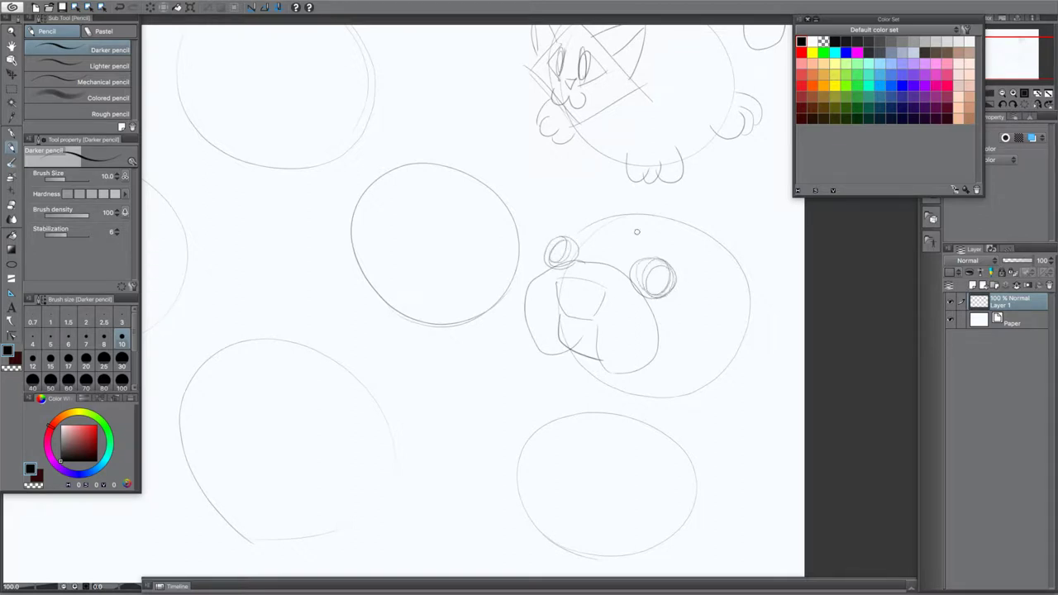
Draw folded ears, front and hind paws, and a small tail on the round bulldog
key("space")
mouse_move(622, 196)
left_mouse_down()
mouse_move(617, 250)
mouse_move(608, 234)
mouse_move(551, 245)
mouse_move(595, 253)
mouse_move(596, 269)
left_mouse_up()
mouse_move(676, 298)
left_mouse_down()
mouse_move(693, 264)
mouse_move(719, 267)
mouse_move(691, 303)
left_mouse_up()
mouse_move(541, 411)
left_mouse_down()
mouse_move(523, 441)
mouse_move(568, 422)
mouse_move(544, 440)
mouse_move(573, 438)
mouse_move(571, 422)
mouse_move(573, 440)
mouse_move(590, 426)
mouse_move(547, 389)
mouse_move(613, 429)
mouse_move(630, 427)
mouse_move(641, 409)
mouse_move(653, 427)
mouse_move(686, 311)
left_mouse_up()
mouse_move(675, 261)
left_mouse_down()
mouse_move(707, 244)
mouse_move(696, 262)
mouse_move(705, 299)
mouse_move(680, 263)
mouse_move(706, 273)
left_mouse_up()
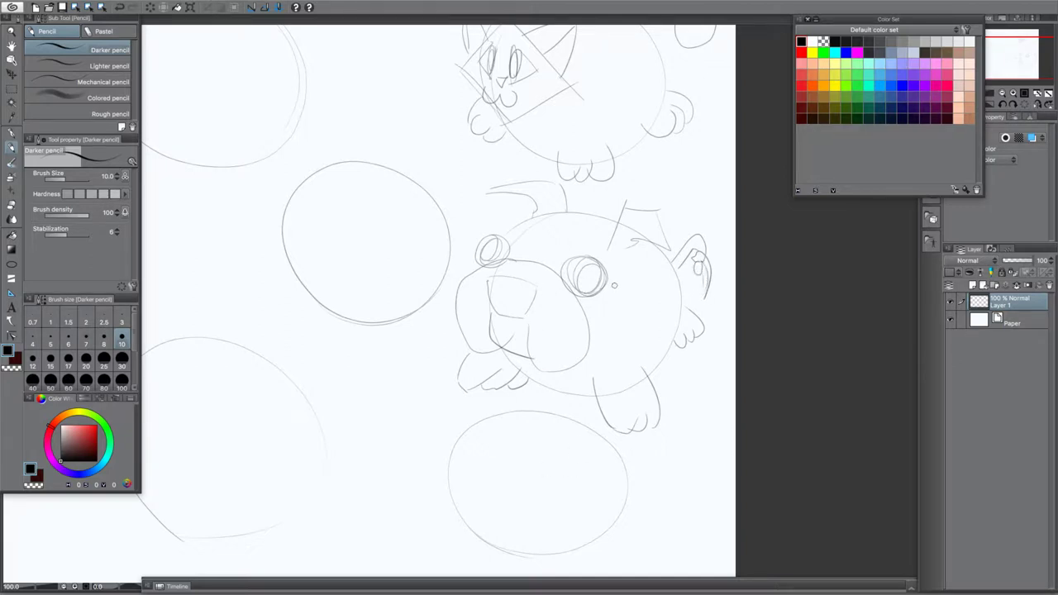
Add heavy brows, forehead wrinkles and an underbite with teeth to the bulldog's face
mouse_move(596, 263)
left_mouse_down()
mouse_move(590, 242)
mouse_move(610, 274)
left_mouse_up()
left_click_drag(481, 235, 523, 220)
left_click_drag(552, 264, 513, 248)
left_click_drag(490, 317, 524, 333)
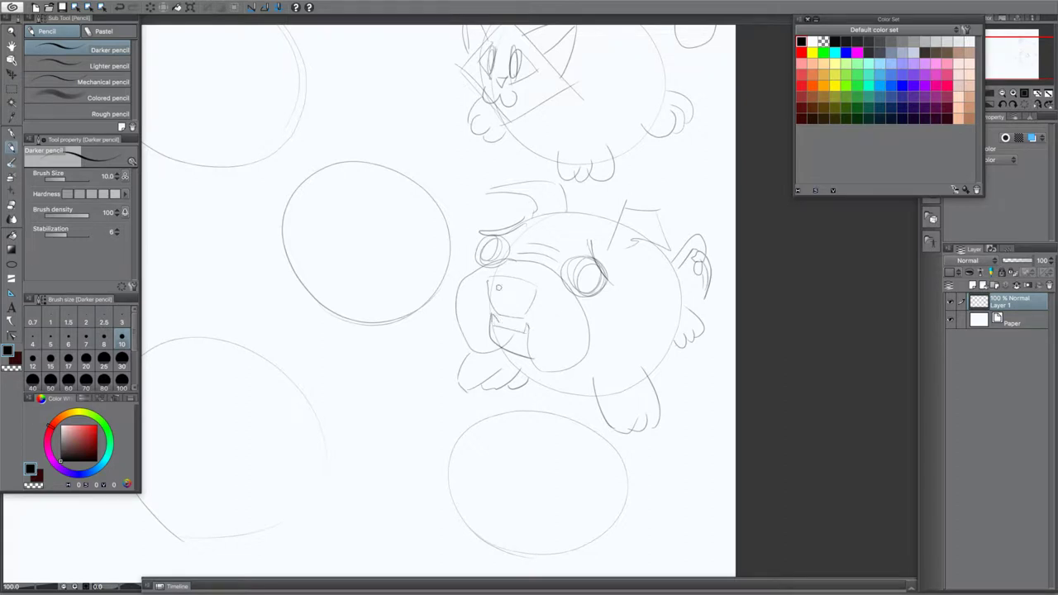
Draw the bulldog's two nostrils and darken the rings of both eyes
mouse_move(495, 282)
left_mouse_down()
mouse_move(489, 289)
mouse_move(519, 295)
left_mouse_up()
left_click_drag(504, 425, 543, 410)
mouse_move(642, 266)
left_mouse_down()
mouse_move(621, 253)
mouse_move(630, 249)
mouse_move(627, 275)
left_mouse_up()
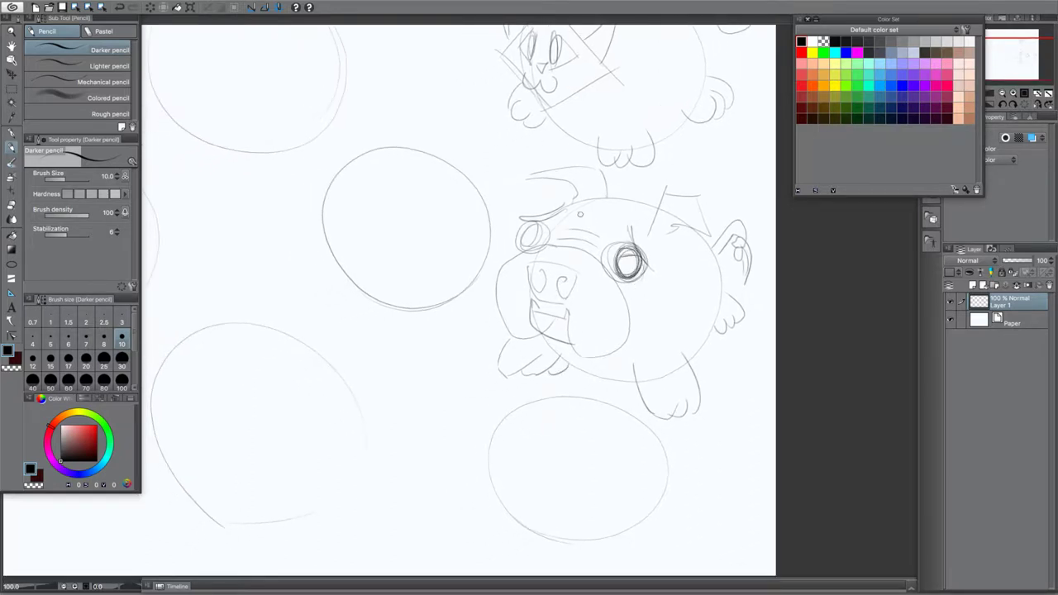
mouse_move(532, 248)
left_mouse_down()
mouse_move(521, 233)
mouse_move(537, 240)
left_mouse_up()
key("Tab")
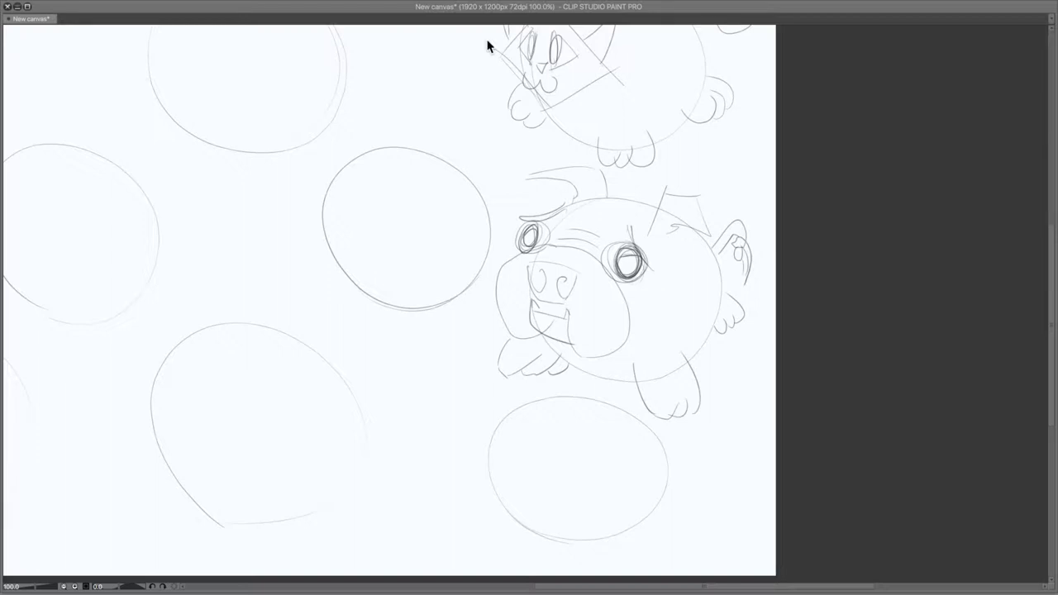
key("Tab")
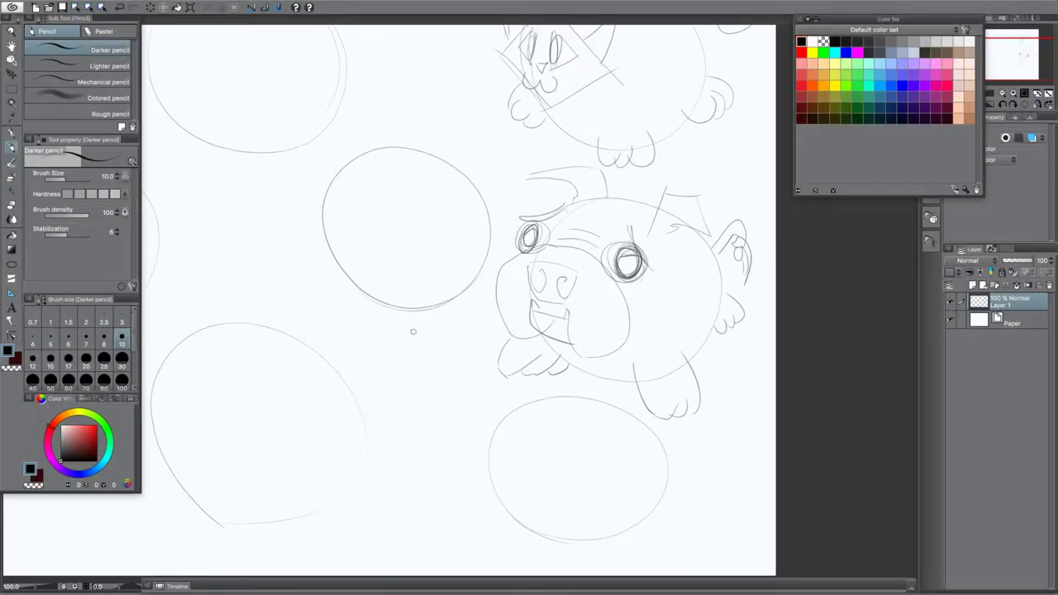
Turn the middle circle into a mouse with two huge rounded ears, small eyes, a nose and tiny front paws
left_click_drag(389, 310, 483, 382)
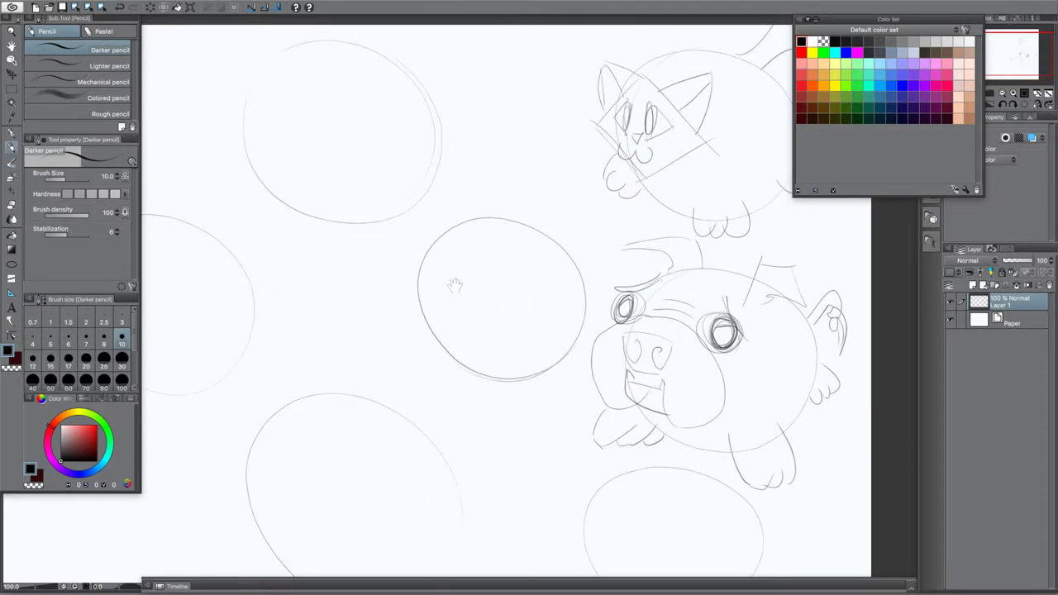
left_click_drag(455, 285, 439, 310)
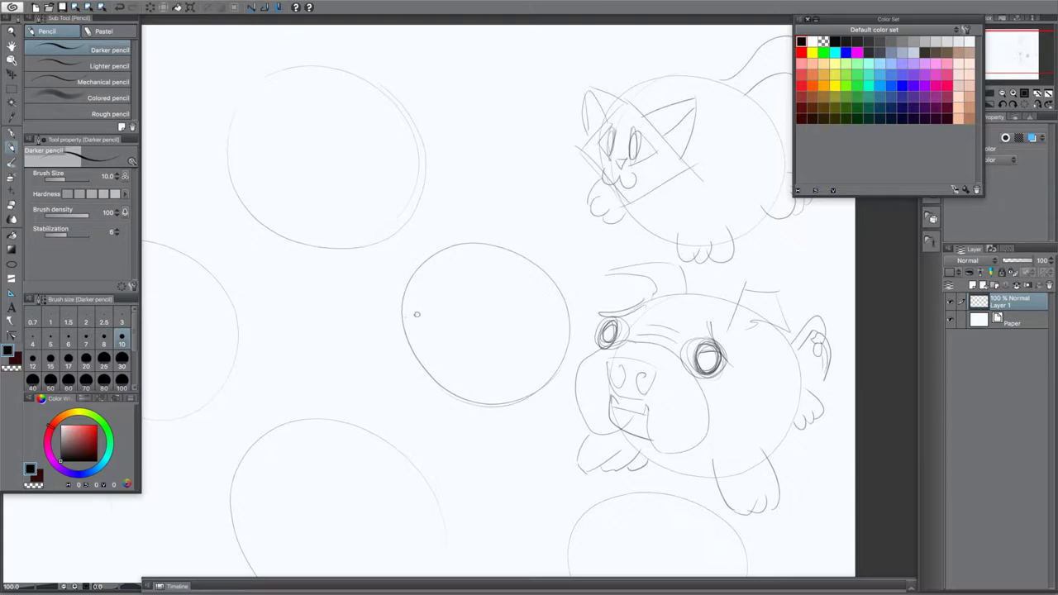
left_click_drag(416, 302, 495, 239)
mouse_move(471, 320)
left_mouse_down()
mouse_move(579, 352)
mouse_move(493, 332)
left_mouse_up()
mouse_move(402, 329)
left_mouse_down()
mouse_move(391, 335)
mouse_move(452, 370)
mouse_move(468, 360)
left_mouse_up()
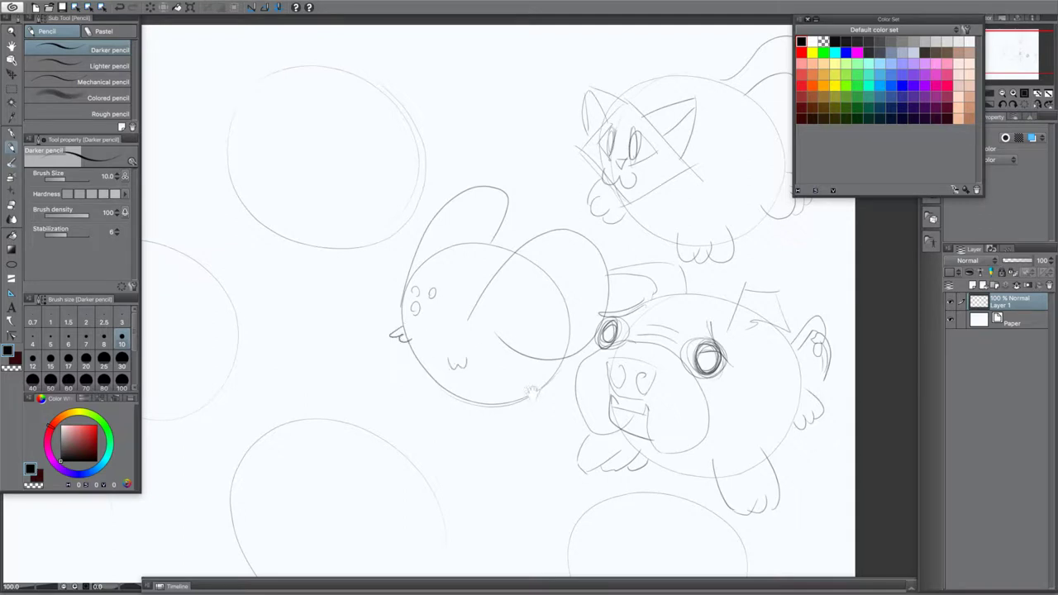
Give the mouse a small hind foot, a long curving tail and a smiling mouth with front teeth
left_click_drag(539, 387, 573, 357)
left_click_drag(505, 239, 465, 303)
left_click_drag(533, 361, 486, 355)
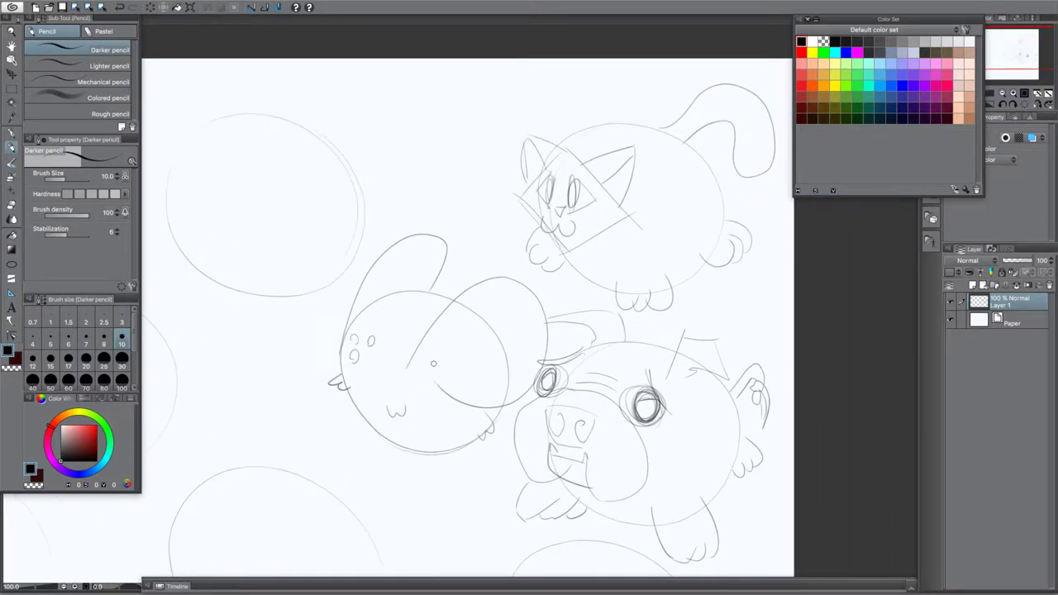
mouse_move(503, 415)
left_mouse_down()
mouse_move(467, 470)
mouse_move(459, 527)
mouse_move(456, 468)
mouse_move(457, 524)
left_mouse_up()
left_click_drag(344, 357, 354, 377)
left_click_drag(372, 447, 518, 461)
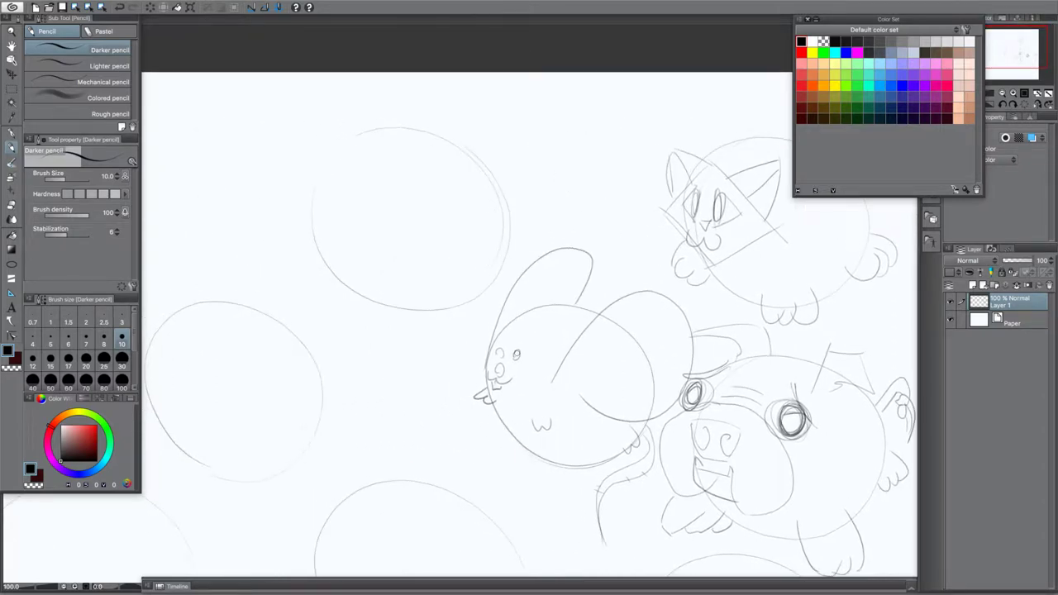
Add pupils, inner-ear lines and short tufts of hair on top of the mouse's head
left_click_drag(516, 357, 519, 350)
left_click_drag(435, 359, 457, 376)
mouse_move(603, 393)
left_mouse_down()
mouse_move(658, 326)
mouse_move(688, 331)
left_mouse_up()
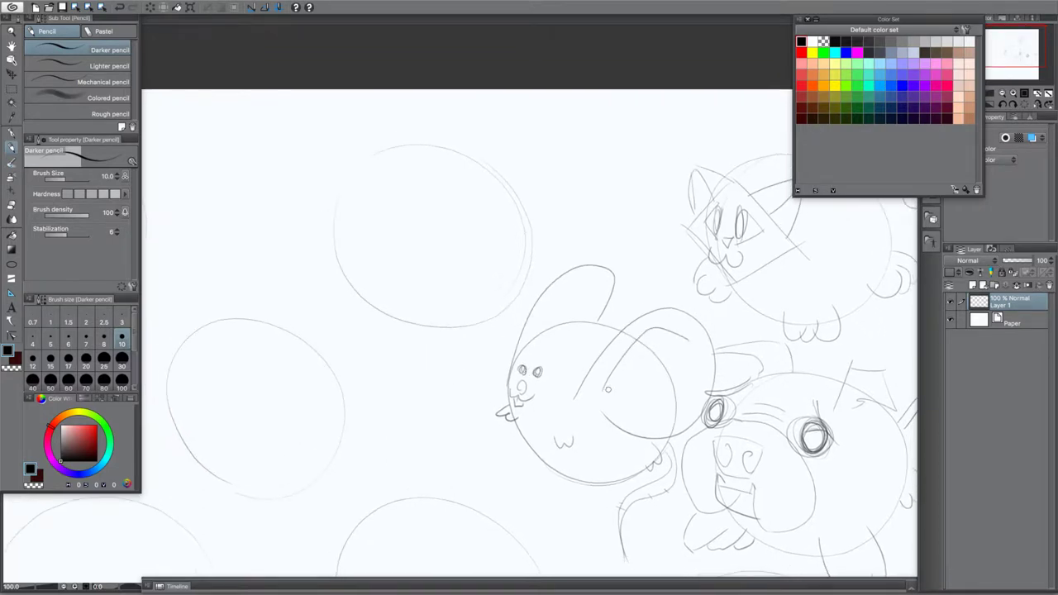
mouse_move(638, 382)
left_mouse_down()
mouse_move(618, 394)
mouse_move(642, 406)
left_mouse_up()
left_click_drag(549, 342, 554, 326)
mouse_move(573, 329)
left_mouse_down()
mouse_move(572, 312)
mouse_move(584, 310)
left_mouse_up()
Sketch oval eyes, a small nose and a rounded muzzle on the circle above and beside the mouse
left_click_drag(382, 250, 414, 294)
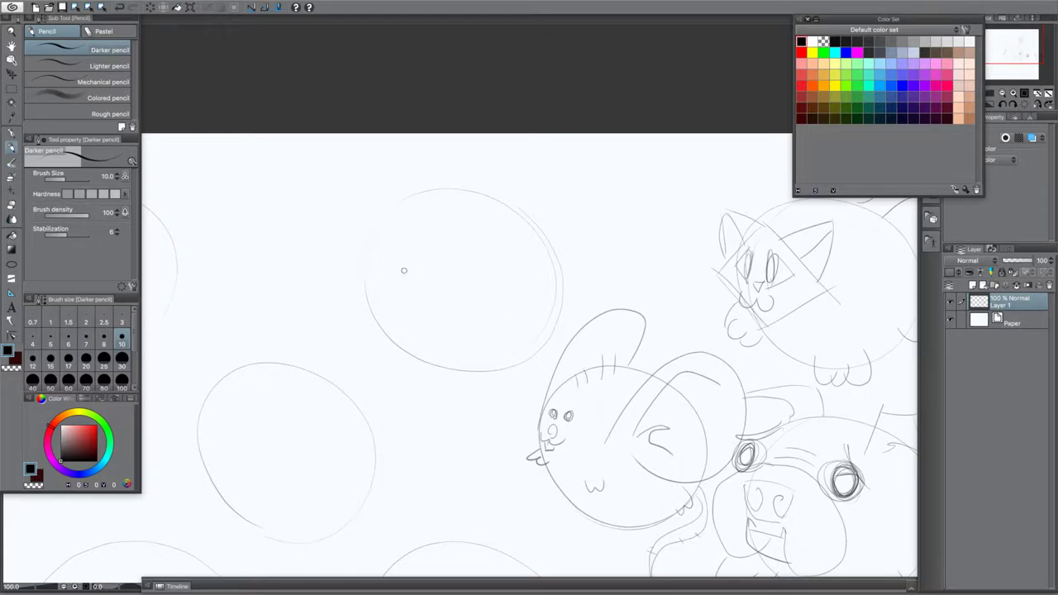
left_click_drag(454, 310, 459, 302)
left_click_drag(370, 292, 372, 292)
mouse_move(367, 296)
left_mouse_down()
mouse_move(385, 340)
mouse_move(425, 298)
left_mouse_up()
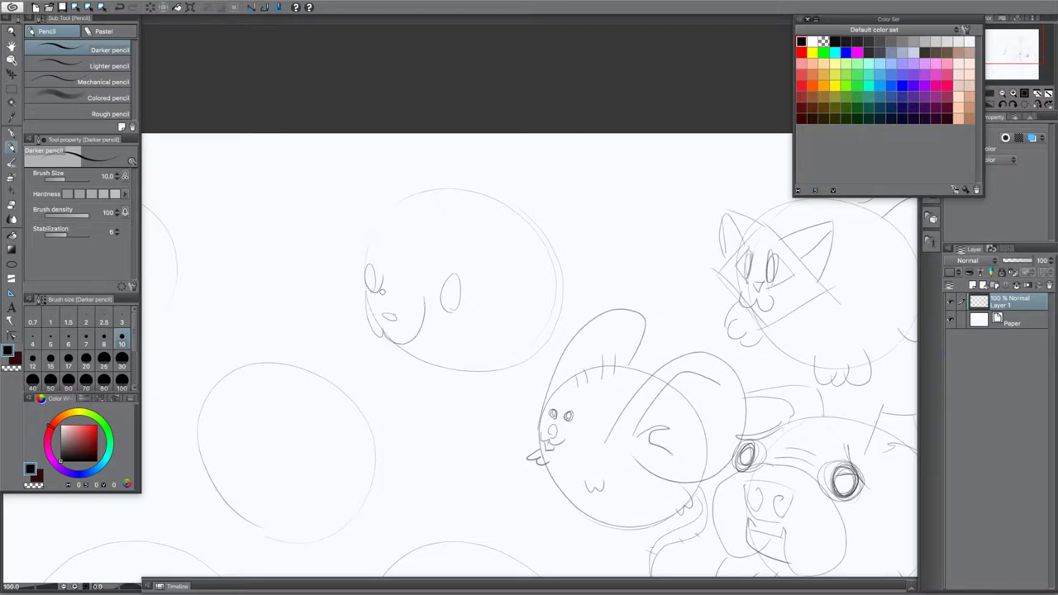
Draw long buck teeth below the rabbit's muzzle and add pupils to both eyes
left_click_drag(377, 338, 386, 382)
left_click_drag(400, 344, 393, 382)
left_click_drag(387, 343, 392, 369)
mouse_move(376, 288)
left_mouse_down()
mouse_move(369, 271)
mouse_move(374, 290)
left_mouse_up()
left_click_drag(457, 302, 455, 282)
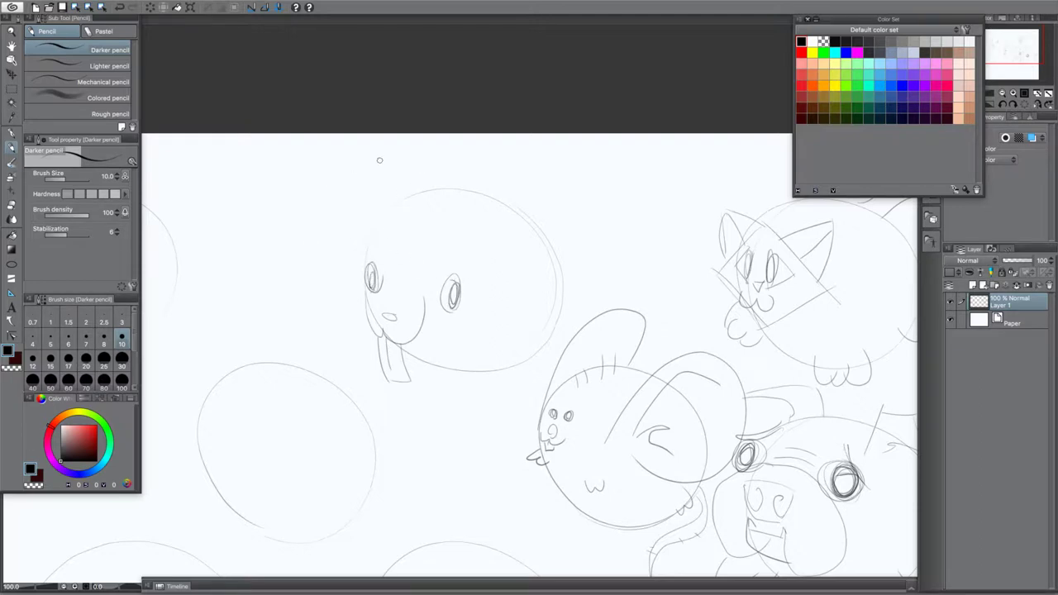
Draw two long swept-back ears, rounded front paws, a hind foot and a fluffy tail on the rabbit
mouse_move(365, 241)
left_mouse_down()
mouse_move(418, 193)
mouse_move(479, 179)
mouse_move(429, 225)
mouse_move(457, 265)
left_mouse_up()
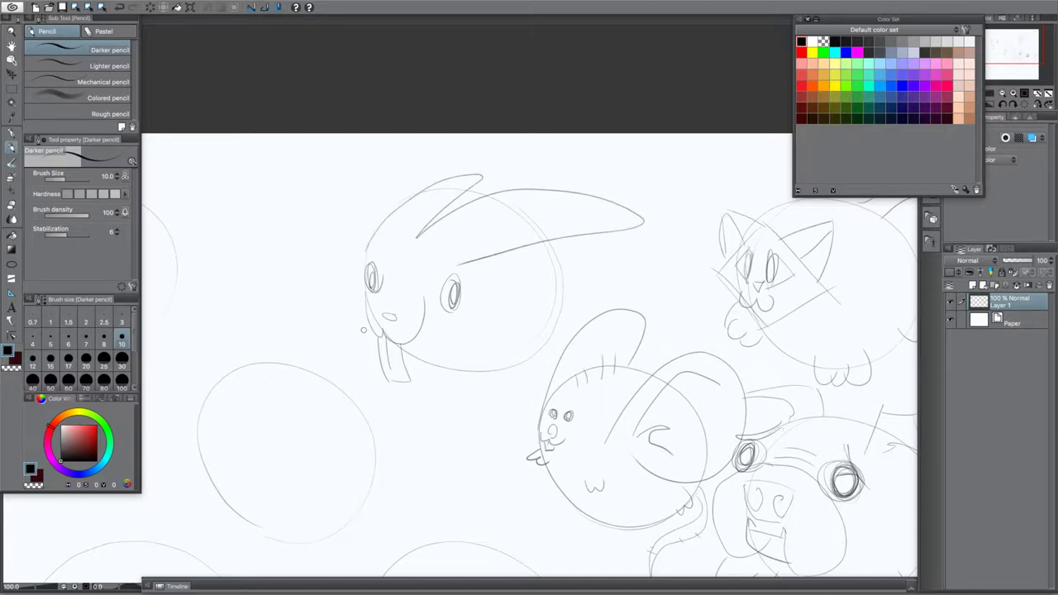
mouse_move(361, 299)
left_mouse_down()
mouse_move(347, 326)
mouse_move(371, 317)
left_mouse_up()
key("ctrl+z")
left_click_drag(357, 278, 361, 311)
left_click_drag(467, 336, 490, 336)
left_click_drag(562, 305, 554, 331)
mouse_move(565, 242)
left_mouse_down()
mouse_move(580, 266)
mouse_move(554, 281)
left_mouse_up()
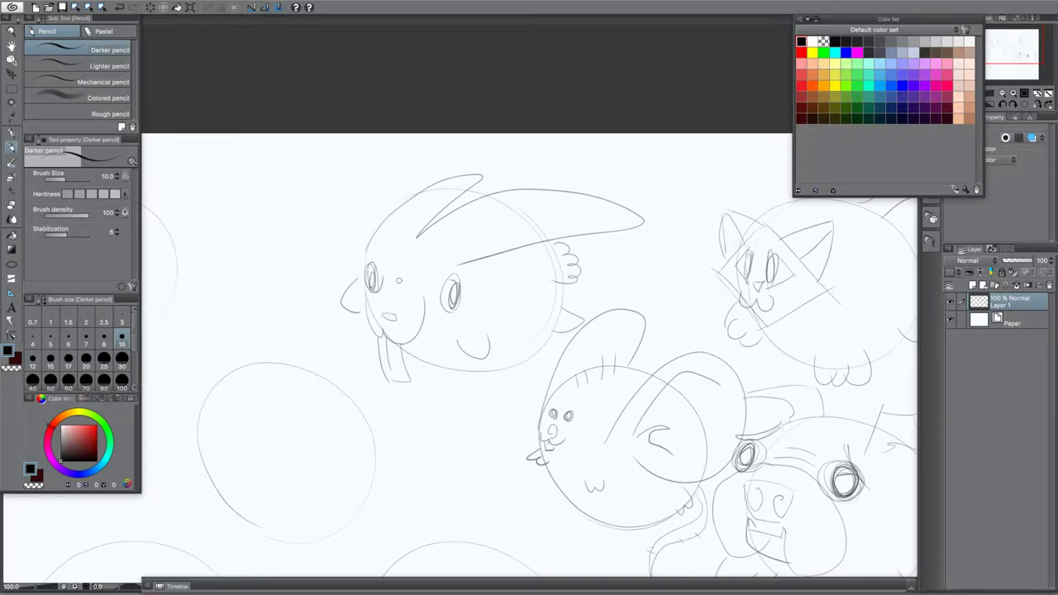
Redraw the rabbit's eyes closer to the muzzle, shading both eyes and its small triangular nose
mouse_move(430, 297)
left_mouse_down()
mouse_move(430, 270)
mouse_move(460, 291)
mouse_move(448, 282)
mouse_move(451, 295)
left_mouse_up()
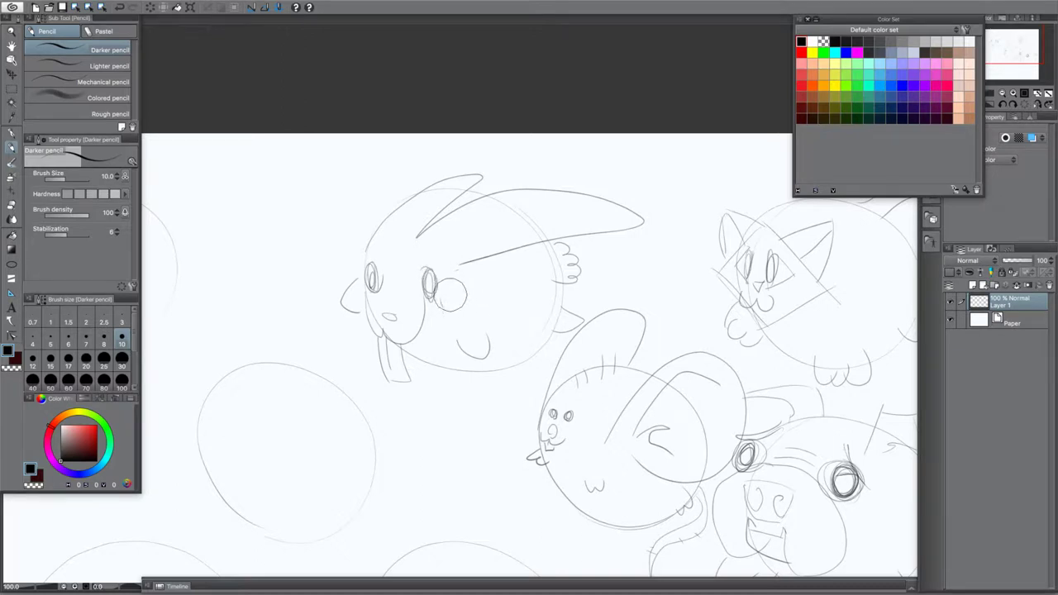
mouse_move(373, 281)
left_mouse_down()
mouse_move(376, 294)
mouse_move(378, 283)
mouse_move(363, 296)
left_mouse_up()
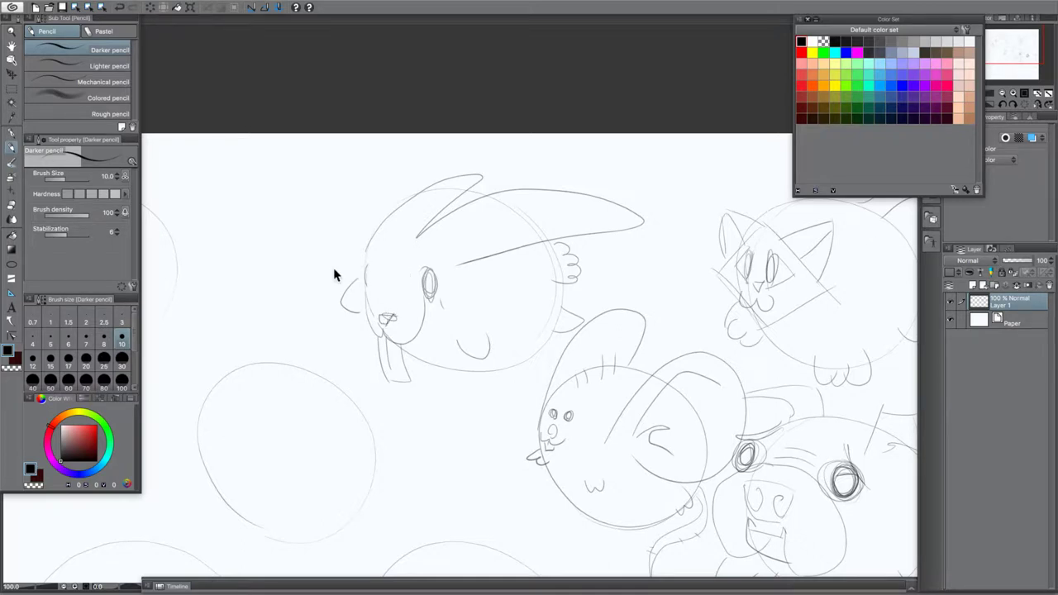
scroll(333, 272, "up", 1)
mouse_move(407, 354)
left_mouse_down()
mouse_move(422, 339)
mouse_move(408, 347)
left_mouse_up()
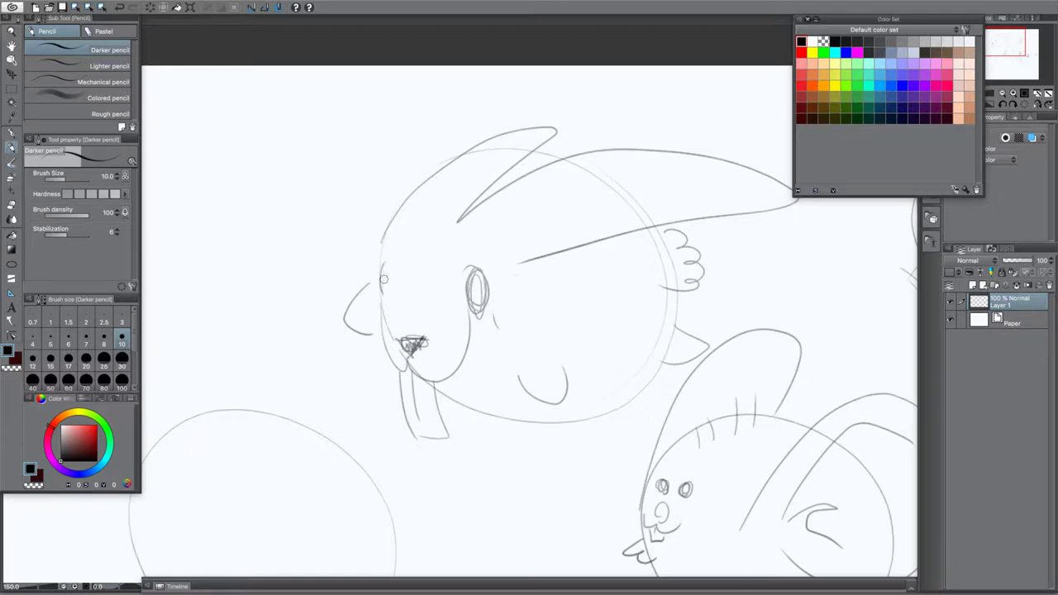
mouse_move(383, 279)
left_mouse_down()
mouse_move(389, 252)
mouse_move(382, 282)
left_mouse_up()
mouse_move(471, 273)
left_mouse_down()
mouse_move(470, 257)
mouse_move(473, 291)
left_mouse_up()
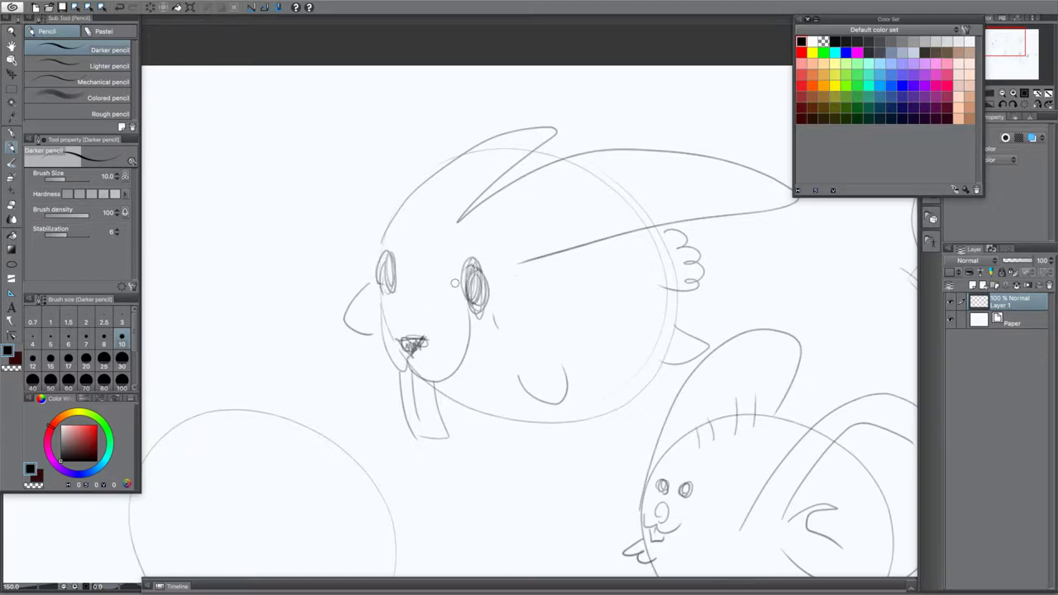
Draw a larger outline for the rabbit's far ear and add toes to its front paws
left_click_drag(422, 192, 364, 229)
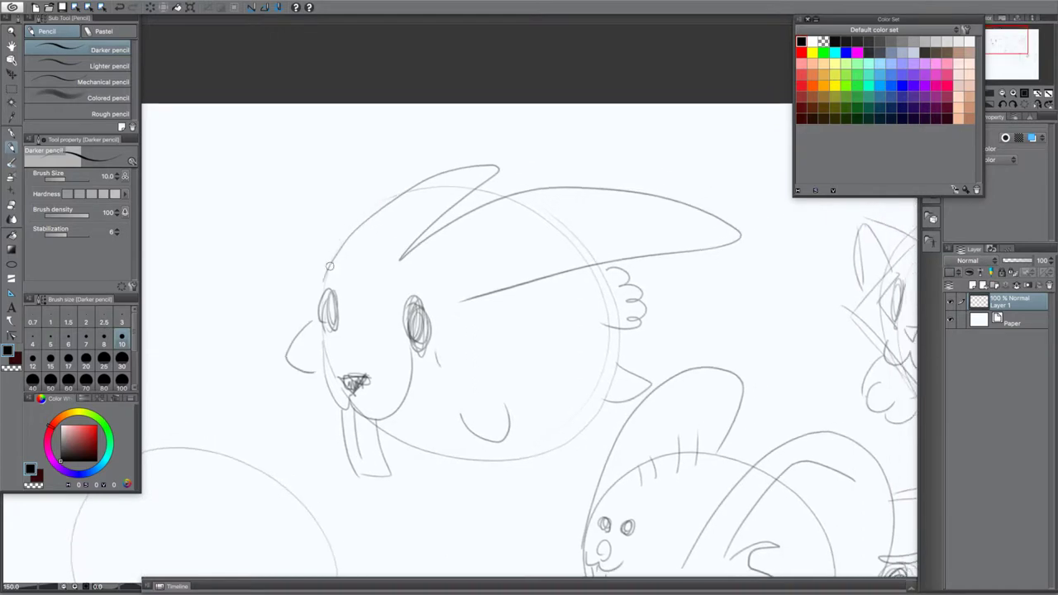
mouse_move(329, 273)
left_mouse_down()
mouse_move(553, 142)
mouse_move(404, 240)
left_mouse_up()
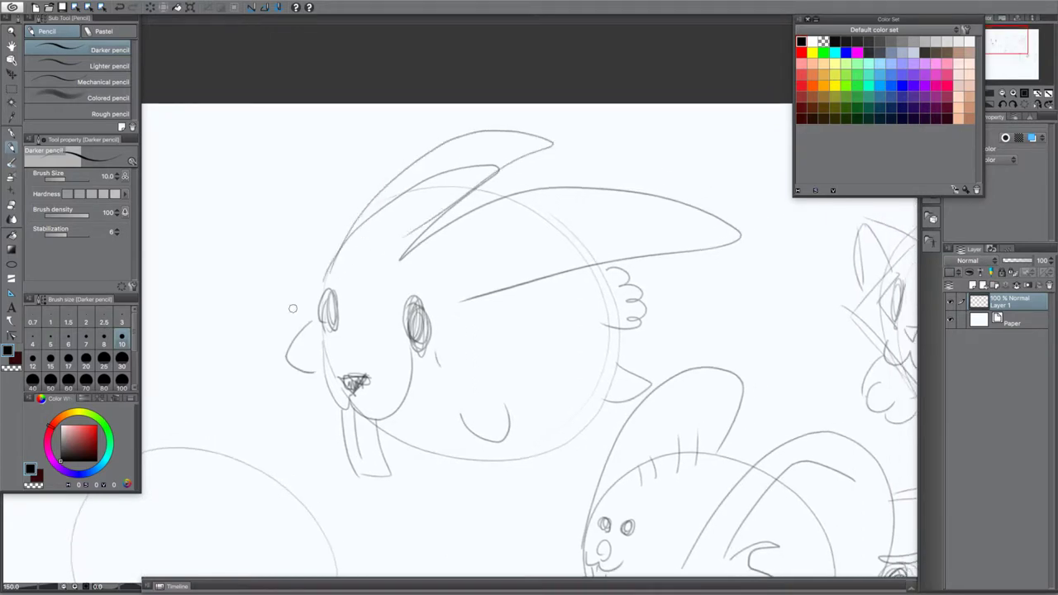
mouse_move(462, 414)
left_mouse_down()
mouse_move(490, 433)
mouse_move(495, 412)
mouse_move(506, 440)
left_mouse_up()
left_click_drag(506, 402, 506, 436)
left_click_drag(302, 360, 307, 367)
Draw a long S-curved elephant trunk with two nostrils at its tip, extending from the circle in the canvas's upper-left corner
left_click_drag(352, 460, 507, 347)
left_click_drag(394, 433, 645, 484)
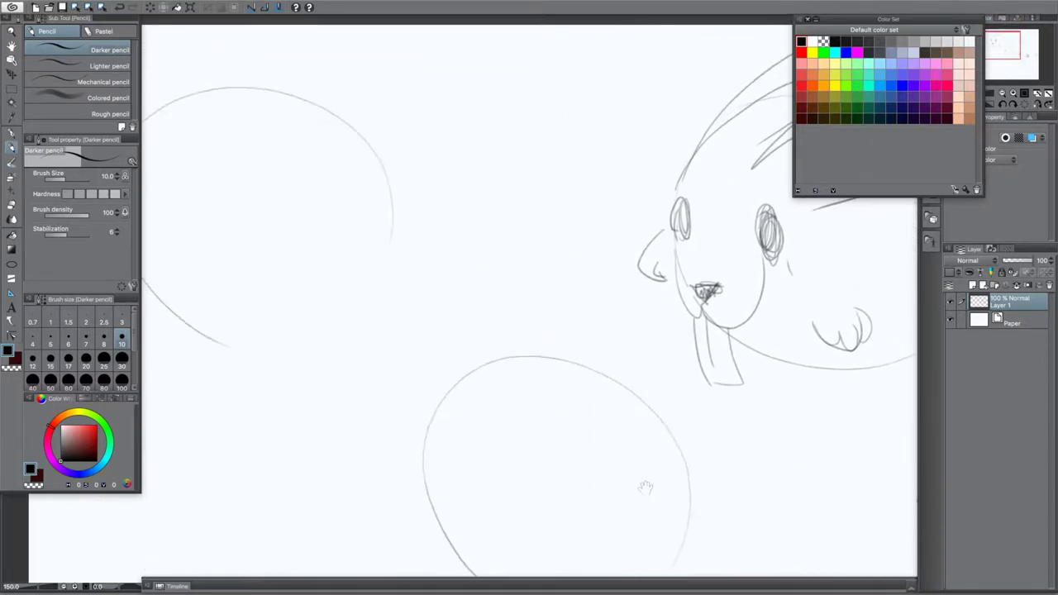
left_click_drag(444, 362, 586, 416)
left_click_drag(377, 291, 502, 302)
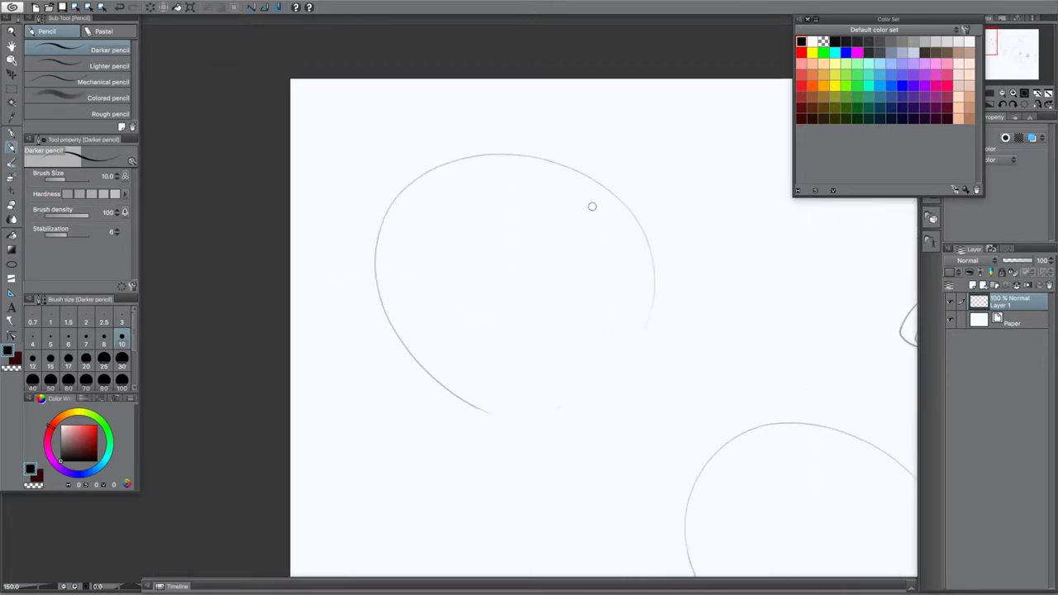
left_click_drag(586, 372, 484, 347)
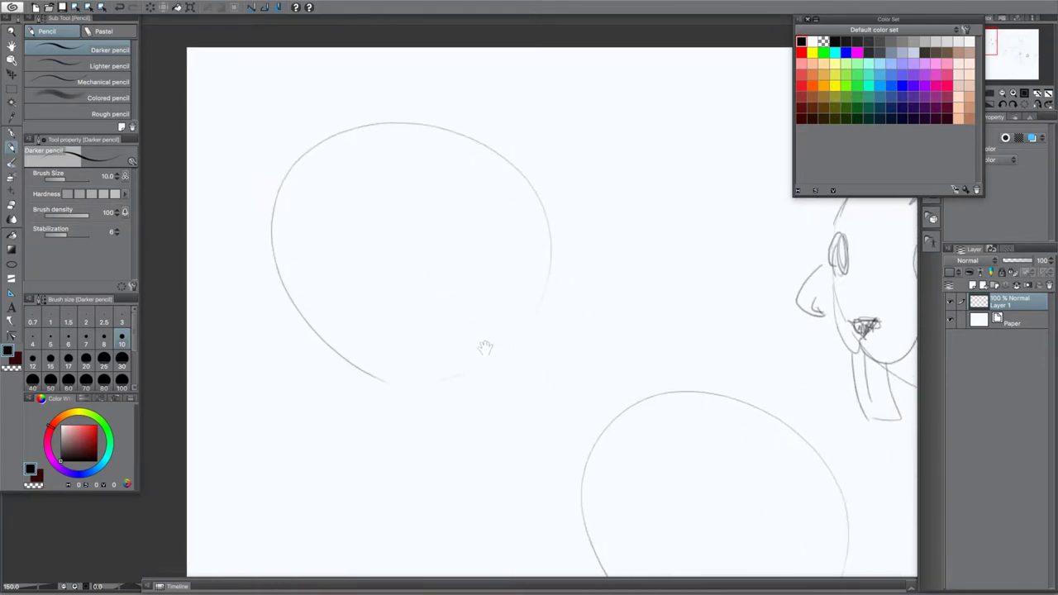
mouse_move(482, 209)
left_mouse_down()
mouse_move(667, 326)
mouse_move(680, 295)
left_mouse_up()
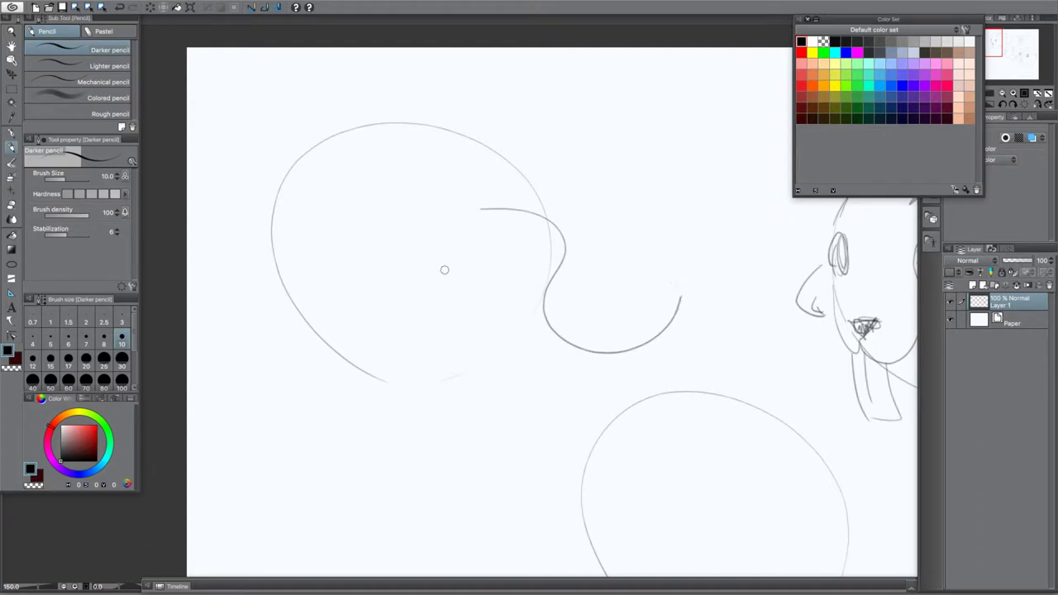
mouse_move(460, 274)
left_mouse_down()
mouse_move(510, 370)
mouse_move(660, 361)
mouse_move(681, 328)
mouse_move(676, 303)
mouse_move(689, 331)
mouse_move(693, 322)
mouse_move(683, 300)
mouse_move(710, 315)
mouse_move(685, 332)
left_mouse_up()
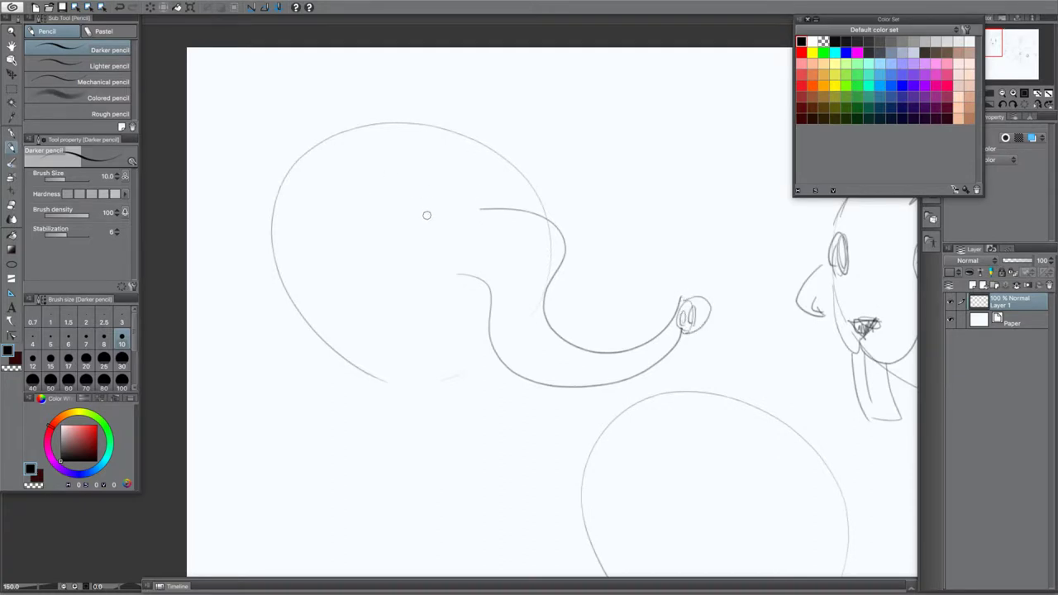
Add two tiny eyes and stubby legs around the outline of the elephant's round body
left_click_drag(425, 235, 425, 240)
mouse_move(502, 196)
left_mouse_down()
mouse_move(553, 158)
mouse_move(588, 239)
mouse_move(576, 244)
left_mouse_up()
left_click_drag(333, 306, 302, 340)
mouse_move(406, 357)
left_mouse_down()
mouse_move(383, 416)
mouse_move(299, 370)
left_mouse_up()
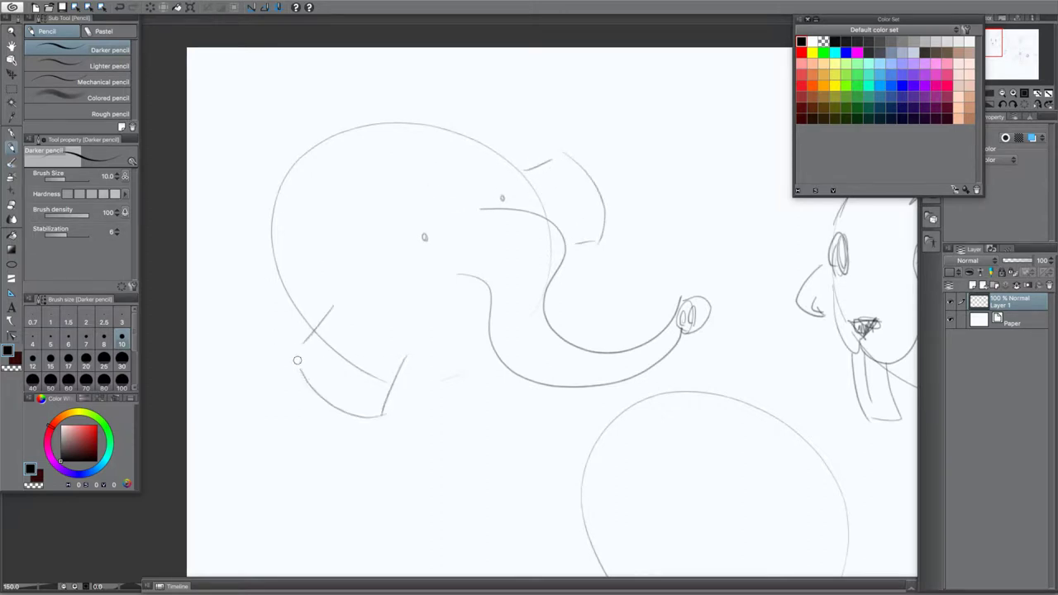
mouse_move(270, 249)
left_mouse_down()
mouse_move(246, 251)
mouse_move(263, 321)
mouse_move(283, 311)
left_mouse_up()
mouse_move(431, 122)
left_mouse_down()
mouse_move(460, 85)
mouse_move(481, 97)
mouse_move(484, 129)
left_mouse_up()
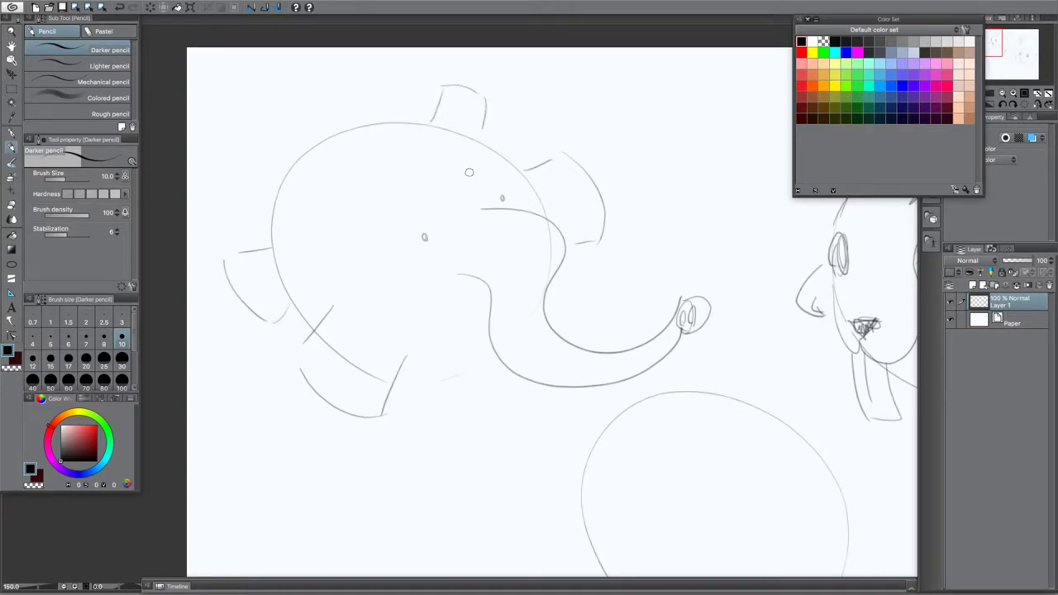
Draw two floppy ears on the elephant, one on each side of its head
mouse_move(469, 171)
left_mouse_down()
mouse_move(509, 154)
mouse_move(516, 195)
left_mouse_up()
key("ctrl+z")
mouse_move(381, 235)
left_mouse_down()
mouse_move(342, 224)
mouse_move(311, 287)
mouse_move(339, 304)
mouse_move(400, 266)
left_mouse_up()
mouse_move(478, 166)
left_mouse_down()
mouse_move(516, 124)
mouse_move(559, 136)
mouse_move(559, 180)
left_mouse_up()
key("ctrl+z")
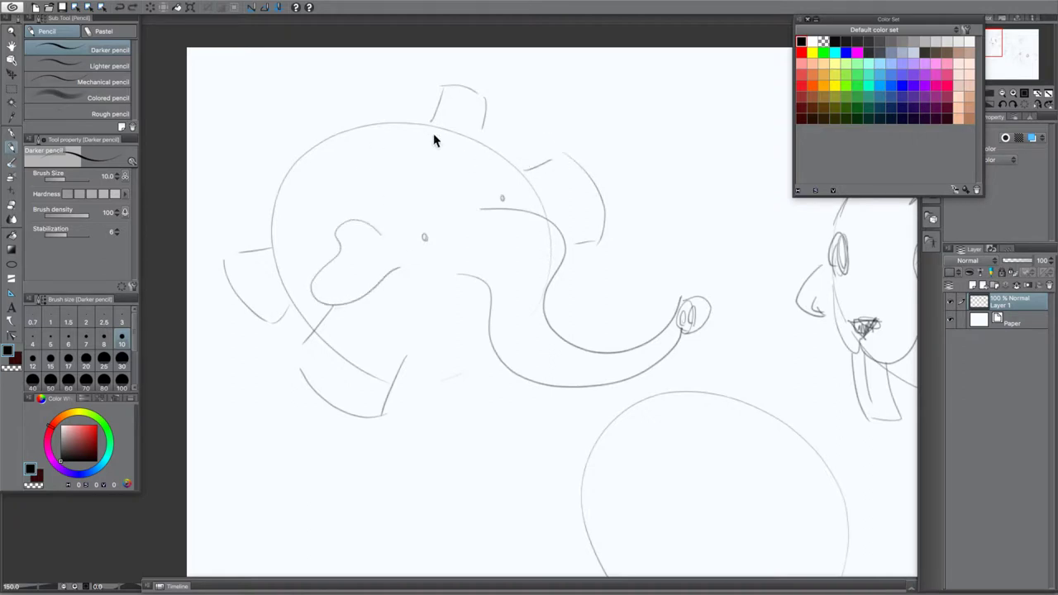
mouse_move(492, 176)
left_mouse_down()
mouse_move(502, 142)
mouse_move(575, 180)
mouse_move(526, 187)
mouse_move(505, 174)
left_mouse_up()
Add small rounded toenails to the elephant's feet
mouse_move(376, 412)
left_mouse_down()
mouse_move(364, 387)
mouse_move(333, 395)
mouse_move(314, 369)
left_mouse_up()
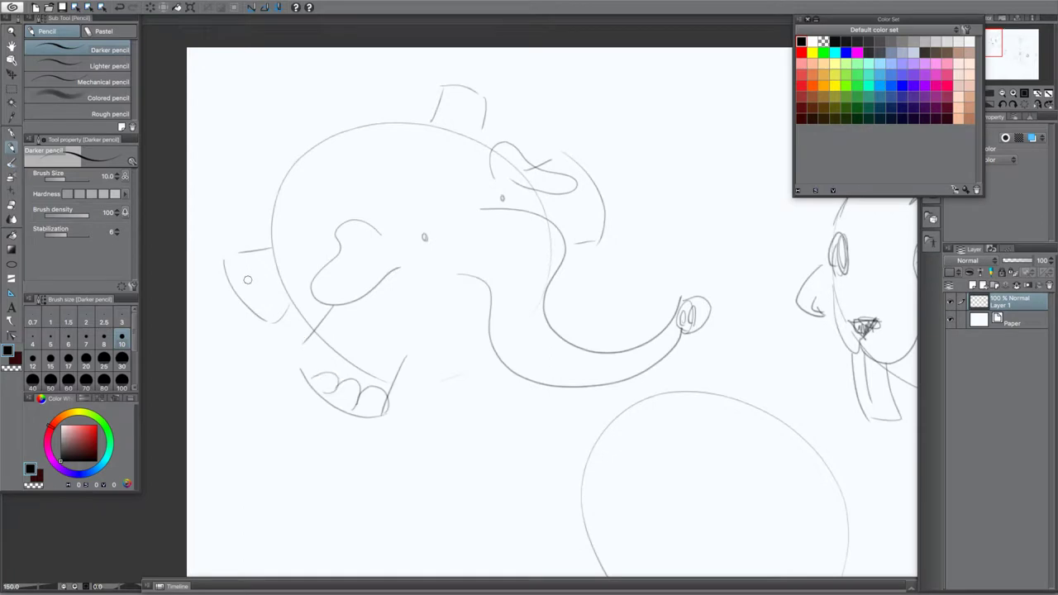
mouse_move(266, 316)
left_mouse_down()
mouse_move(282, 311)
mouse_move(242, 301)
left_mouse_up()
mouse_move(483, 101)
left_mouse_down()
mouse_move(483, 117)
mouse_move(470, 102)
left_mouse_up()
mouse_move(596, 238)
left_mouse_down()
mouse_move(583, 219)
mouse_move(602, 204)
left_mouse_up()
Add a crease at the base of the elephant's trunk, brow marks above its eyes and a head contour between the ears
left_click_drag(486, 293, 458, 288)
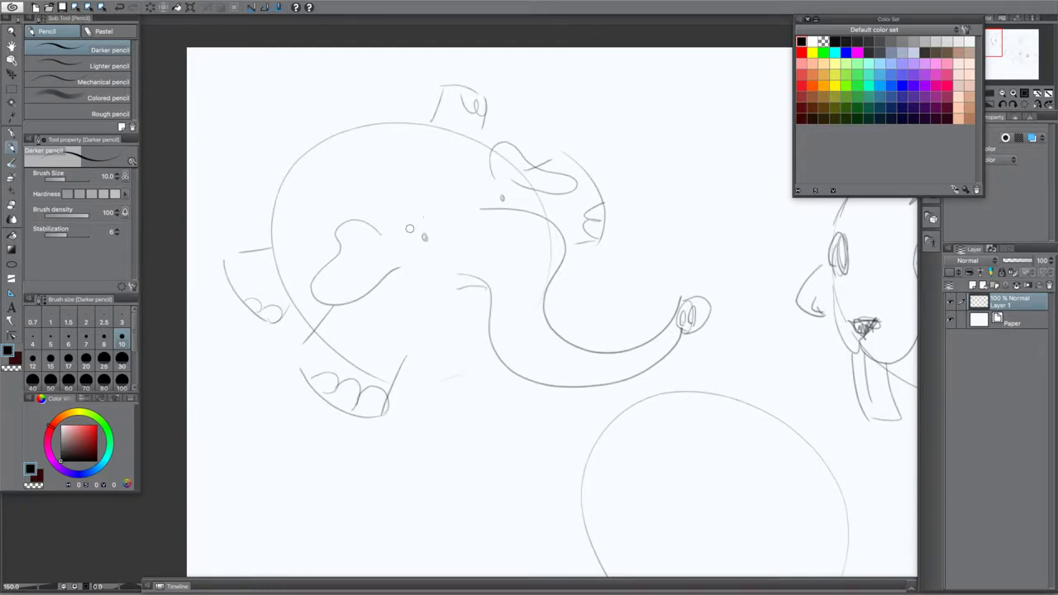
left_click_drag(408, 235, 422, 214)
left_click_drag(498, 183, 446, 201)
mouse_move(486, 166)
left_mouse_down()
mouse_move(460, 162)
mouse_move(378, 220)
left_mouse_up()
Draw short curved wrinkle lines along the elephant's trunk up to its tip
left_click_drag(541, 219, 500, 225)
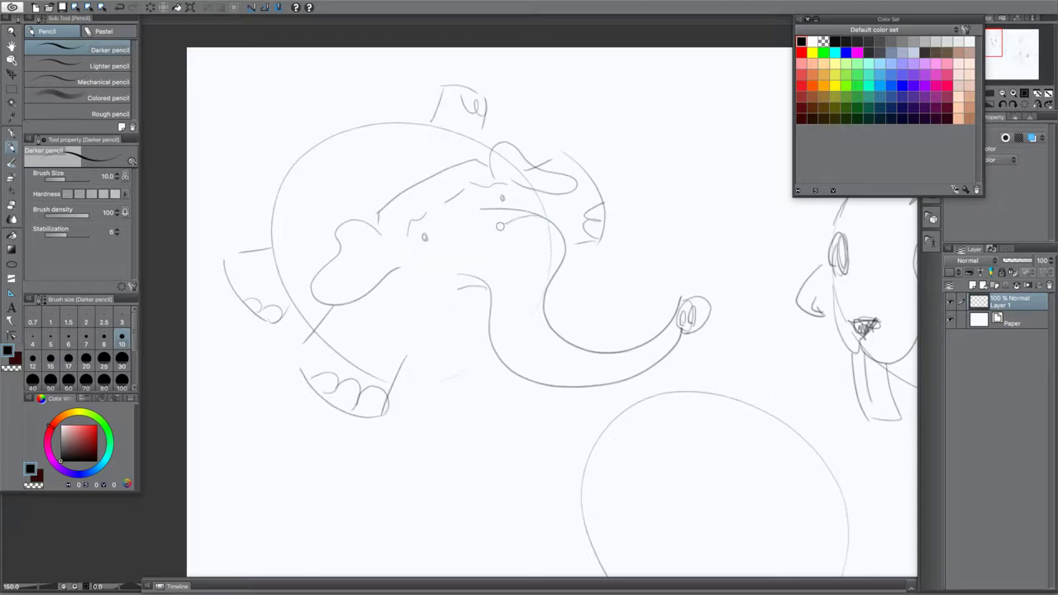
mouse_move(560, 256)
left_mouse_down()
mouse_move(491, 250)
mouse_move(513, 289)
left_mouse_up()
mouse_move(549, 320)
left_mouse_down()
mouse_move(542, 333)
mouse_move(564, 344)
left_mouse_up()
left_click_drag(611, 344, 606, 349)
left_click_drag(679, 298, 701, 291)
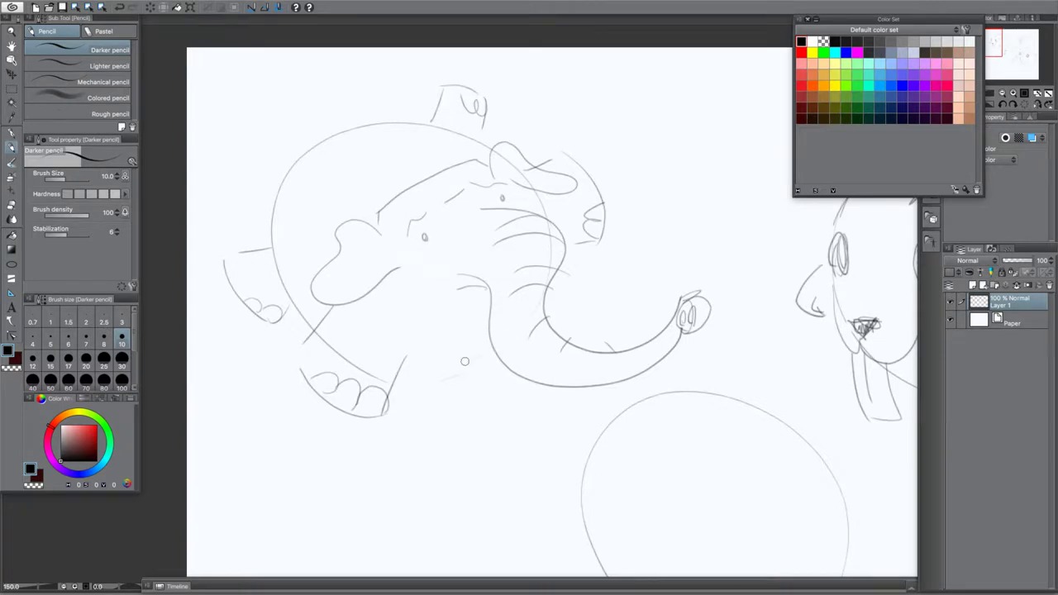
Redraw the lower contour of the elephant's body, and undo the extra contour stroke around its upper body
mouse_move(275, 258)
left_mouse_down()
mouse_move(420, 352)
mouse_move(496, 354)
left_mouse_up()
mouse_move(554, 258)
left_mouse_down()
mouse_move(297, 178)
mouse_move(463, 359)
left_mouse_up()
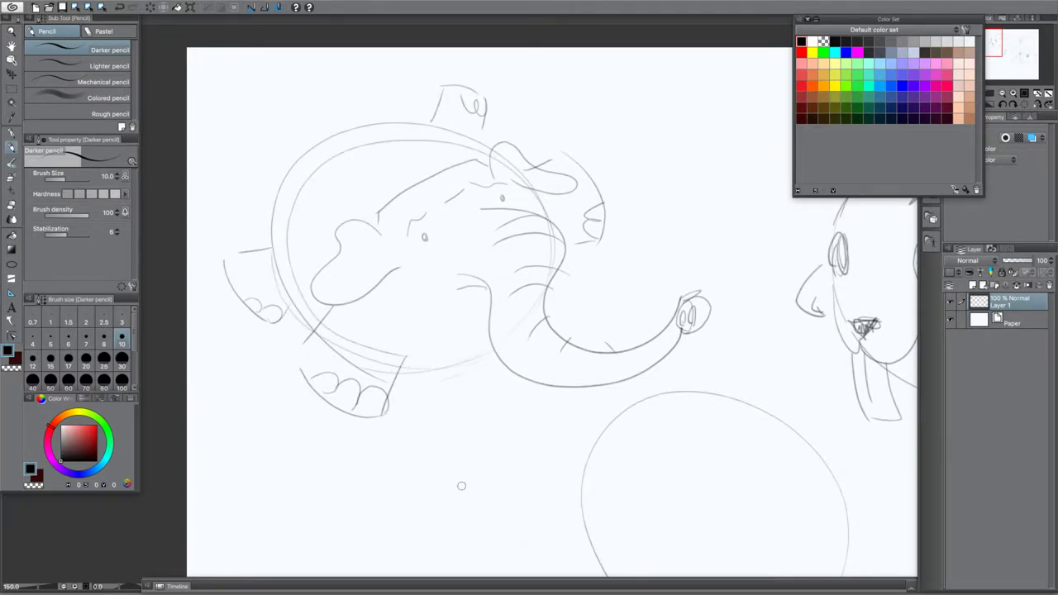
key("ctrl+z")
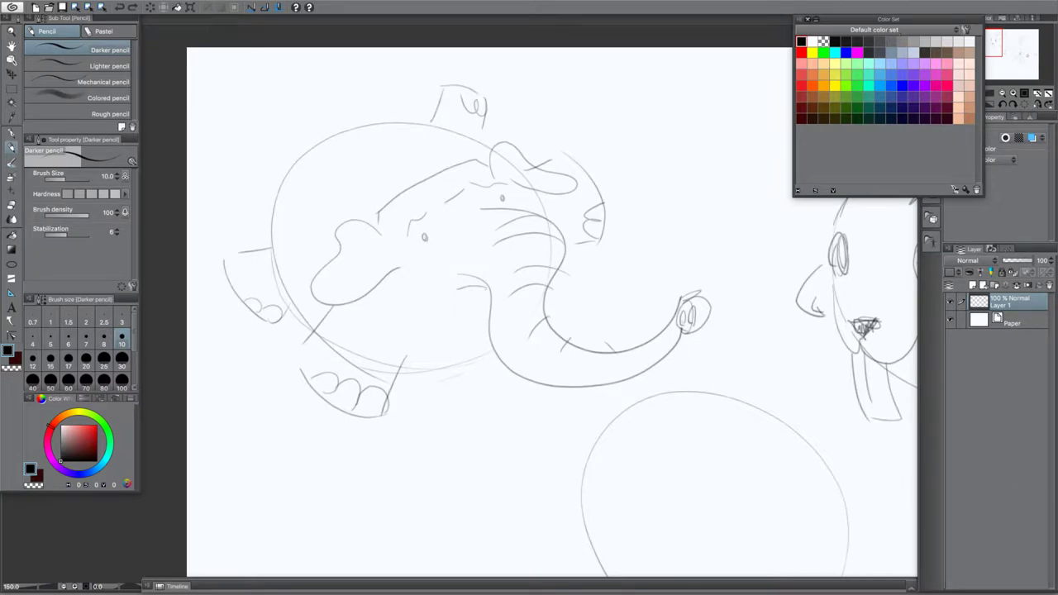
key("Tab")
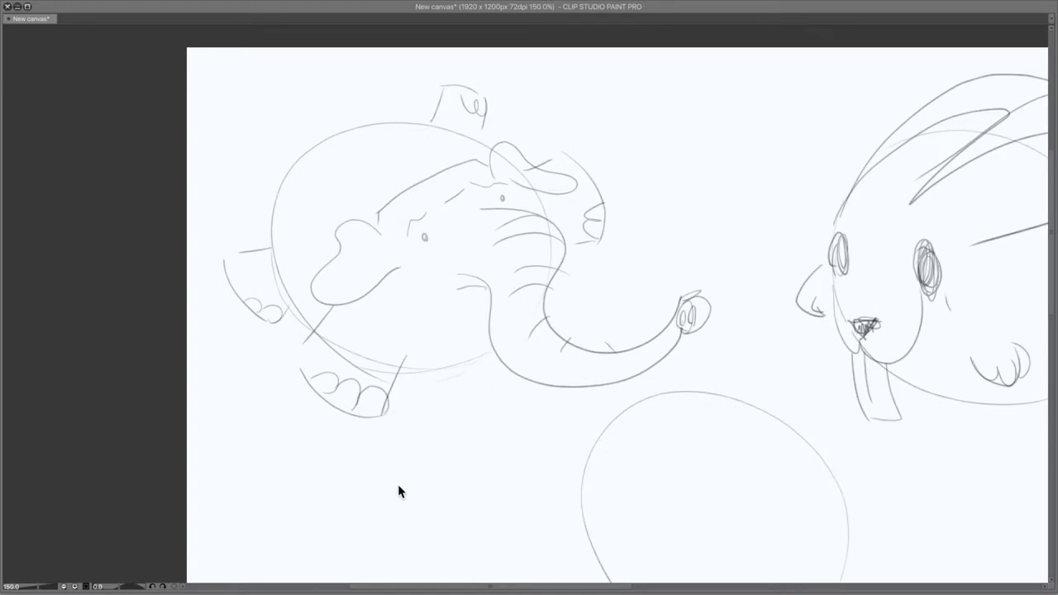
key("Tab")
Sketch a lion's triangular nose, muzzle, small eyes and brow lines inside the empty circle below the elephant's trunk
mouse_move(515, 479)
left_mouse_down()
mouse_move(487, 432)
mouse_move(470, 338)
left_mouse_up()
left_click_drag(584, 364, 484, 321)
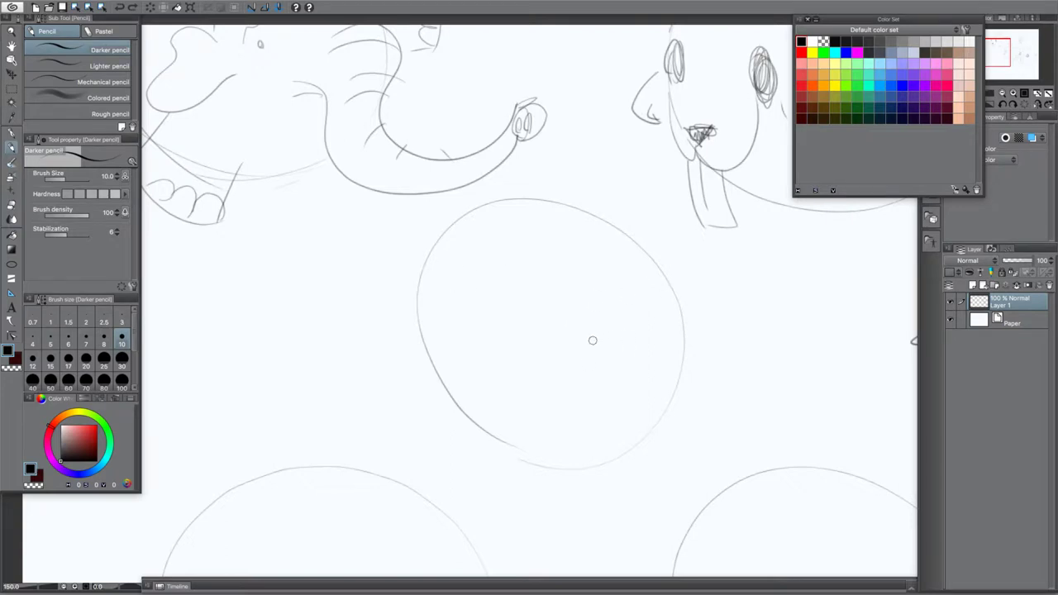
mouse_move(700, 328)
left_mouse_down()
mouse_move(673, 330)
mouse_move(660, 368)
mouse_move(674, 364)
mouse_move(673, 392)
mouse_move(612, 395)
left_mouse_up()
left_click_drag(676, 368, 713, 356)
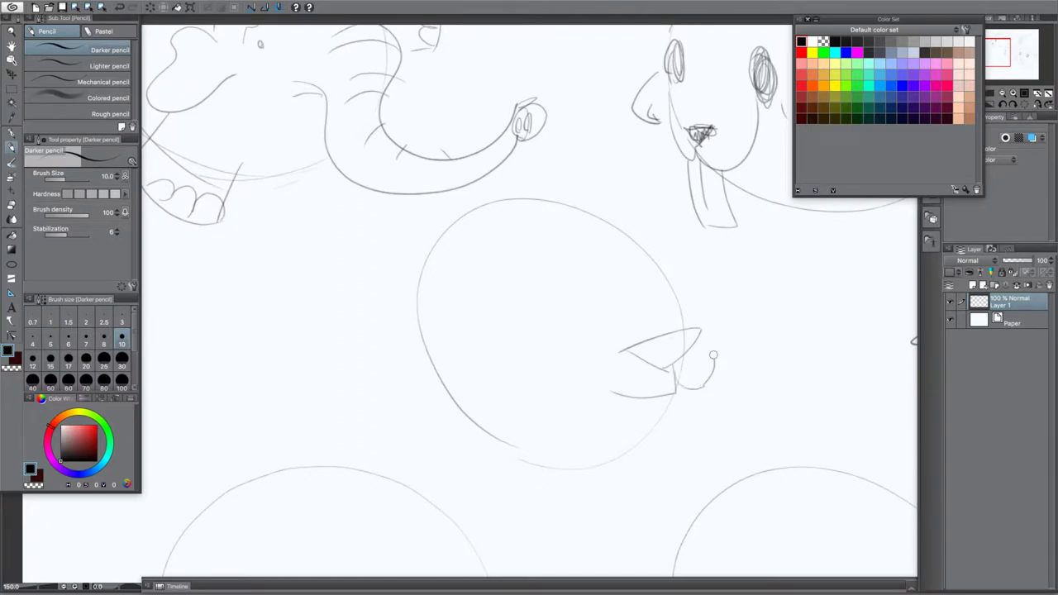
left_click(604, 332)
left_click(684, 308)
left_click_drag(671, 291, 654, 311)
left_click_drag(644, 308, 605, 306)
Draw the lion's large angular mane outline, front paw with toes, hind foot and rounded ear
mouse_move(657, 223)
left_mouse_down()
mouse_move(538, 239)
mouse_move(526, 261)
mouse_move(567, 447)
mouse_move(660, 491)
mouse_move(769, 406)
mouse_move(662, 202)
left_mouse_up()
mouse_move(501, 426)
left_mouse_down()
mouse_move(541, 469)
mouse_move(563, 430)
left_mouse_up()
mouse_move(412, 323)
left_mouse_down()
mouse_move(405, 331)
mouse_move(405, 319)
left_mouse_up()
mouse_move(555, 197)
left_mouse_down()
mouse_move(573, 173)
mouse_move(606, 201)
left_mouse_up()
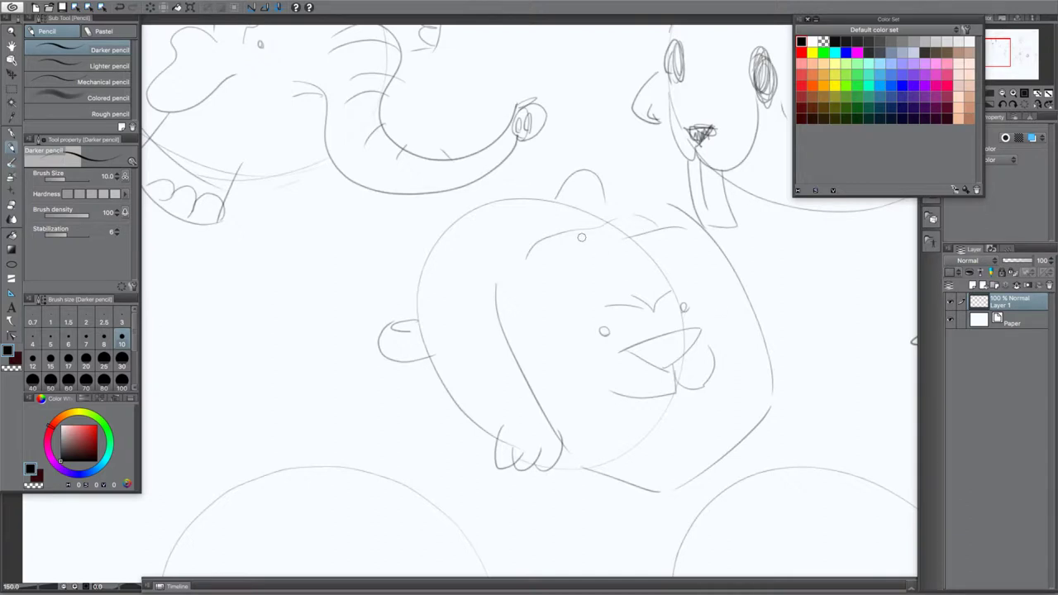
Outline the lion's face inside the mane, add two small fangs, and darken its nose and eyes
mouse_move(606, 304)
left_mouse_down()
mouse_move(583, 314)
mouse_move(600, 403)
mouse_move(685, 412)
mouse_move(719, 378)
left_mouse_up()
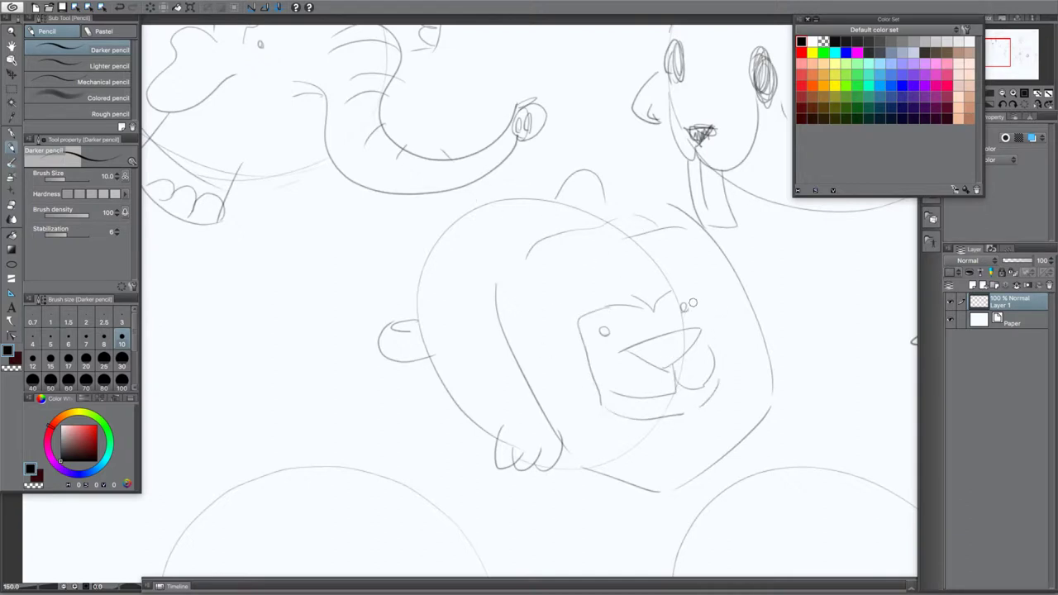
left_click_drag(694, 303, 705, 321)
left_click_drag(628, 398, 645, 403)
left_click_drag(702, 387, 708, 390)
mouse_move(622, 348)
left_mouse_down()
mouse_move(675, 369)
mouse_move(700, 333)
mouse_move(686, 308)
left_mouse_up()
left_click_drag(609, 326, 607, 331)
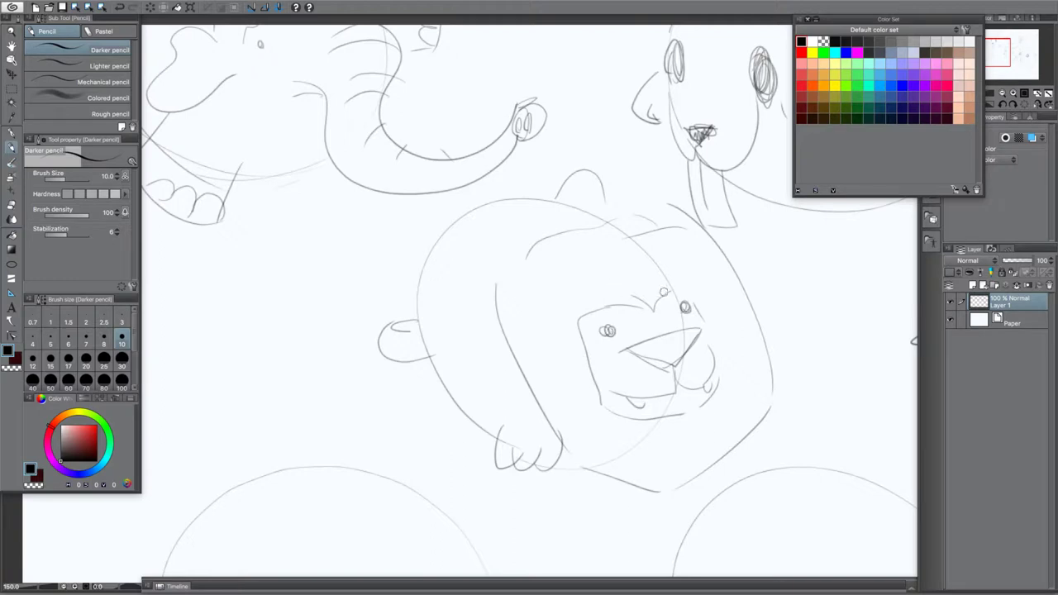
mouse_move(660, 292)
left_mouse_down()
mouse_move(703, 318)
mouse_move(717, 385)
left_mouse_up()
Add short radiating hair strokes throughout the lion's mane around the face
left_click_drag(621, 239, 655, 291)
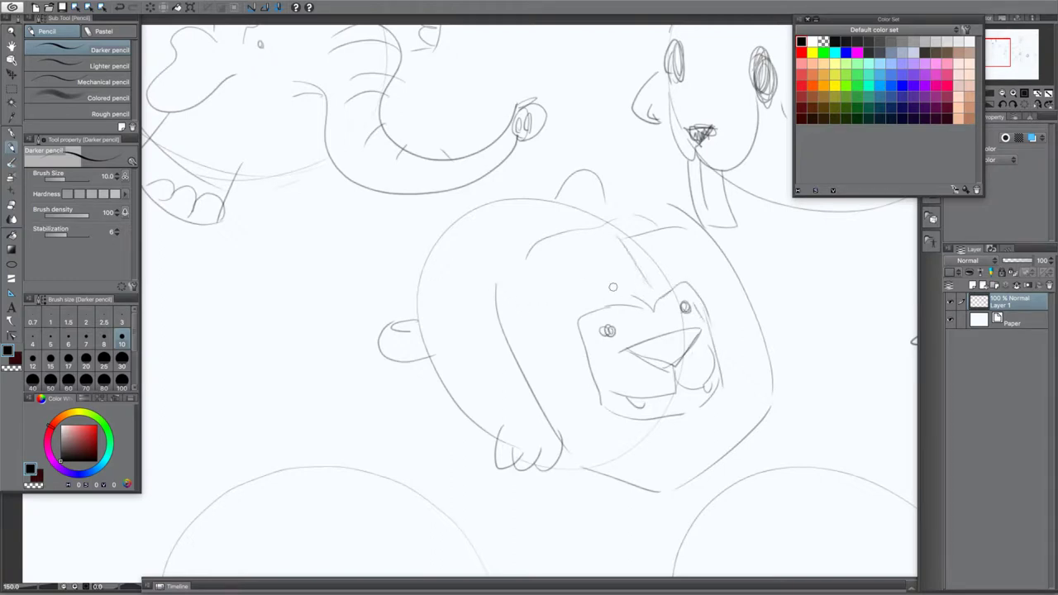
left_click_drag(569, 255, 615, 291)
left_click_drag(523, 268, 569, 293)
left_click_drag(527, 327, 569, 347)
left_click_drag(556, 400, 591, 411)
left_click_drag(673, 437, 672, 486)
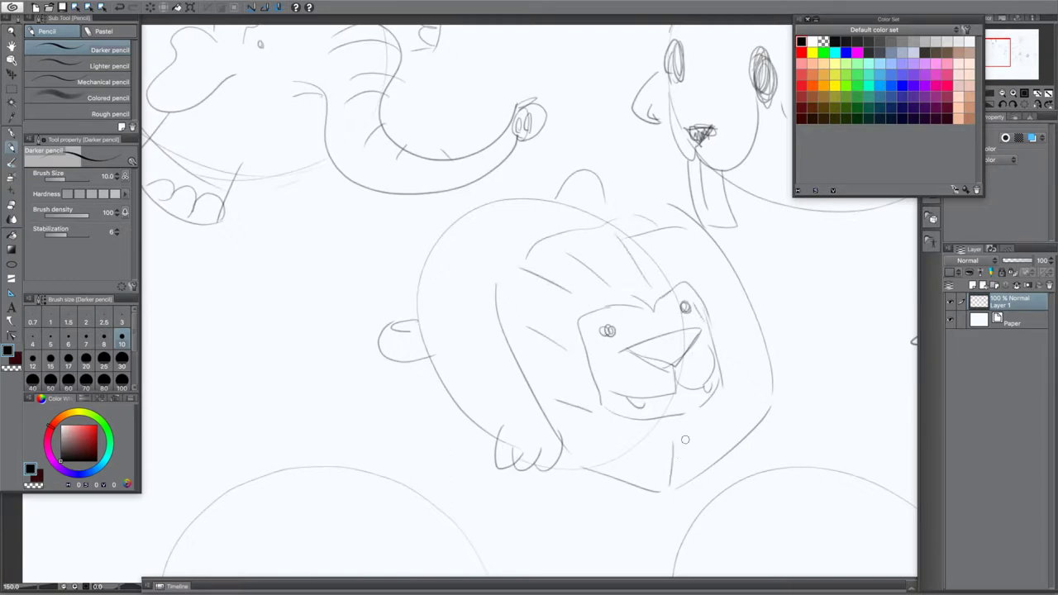
left_click_drag(736, 393, 766, 395)
mouse_move(733, 346)
left_mouse_down()
mouse_move(749, 329)
mouse_move(729, 289)
left_mouse_up()
left_click_drag(699, 280, 708, 265)
Draw a long thin tail from the lion's back, ending in a pointed, leaf-shaped tuft
left_click_drag(456, 235, 318, 224)
mouse_move(452, 242)
left_mouse_down()
mouse_move(323, 232)
mouse_move(259, 242)
mouse_move(313, 230)
mouse_move(290, 273)
left_mouse_up()
left_click_drag(333, 233, 303, 264)
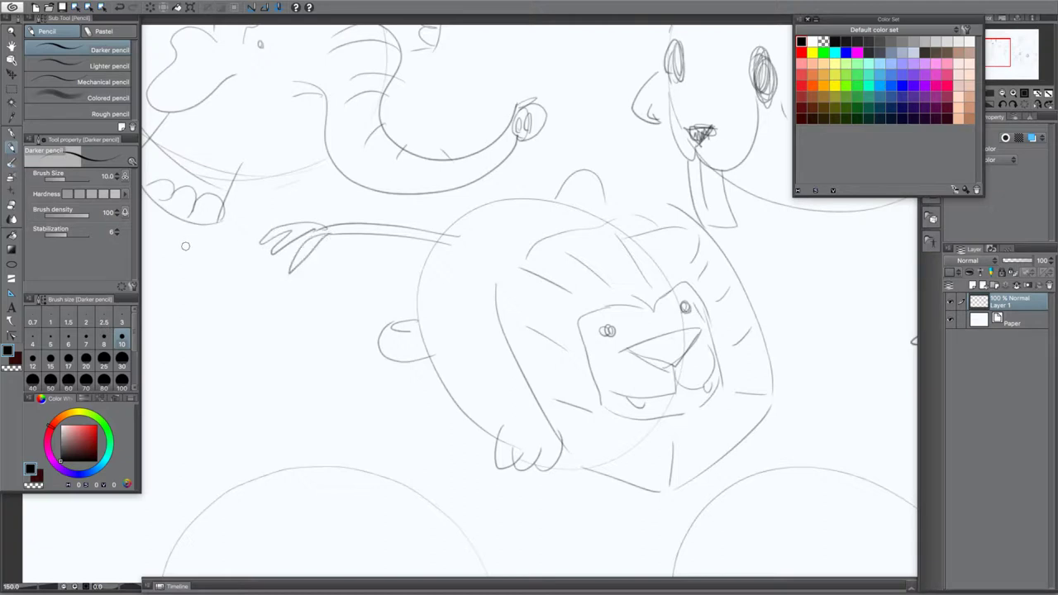
key("ctrl+z")
key("ctrl+z")
key("ctrl+z")
key("ctrl+z")
mouse_move(318, 229)
left_mouse_down()
mouse_move(290, 256)
mouse_move(323, 245)
mouse_move(330, 233)
mouse_move(277, 271)
mouse_move(299, 235)
mouse_move(301, 265)
left_mouse_up()
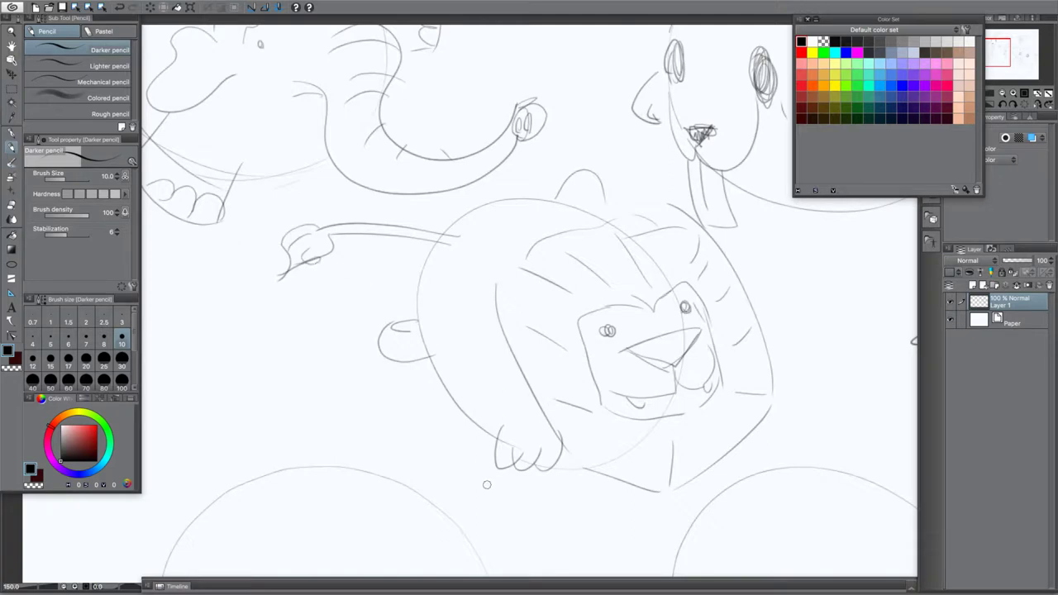
Draw a large oval pig snout and two tiny eyes on the empty circle in the canvas's lower-left corner
left_click_drag(399, 448, 603, 339)
left_click_drag(480, 447, 481, 303)
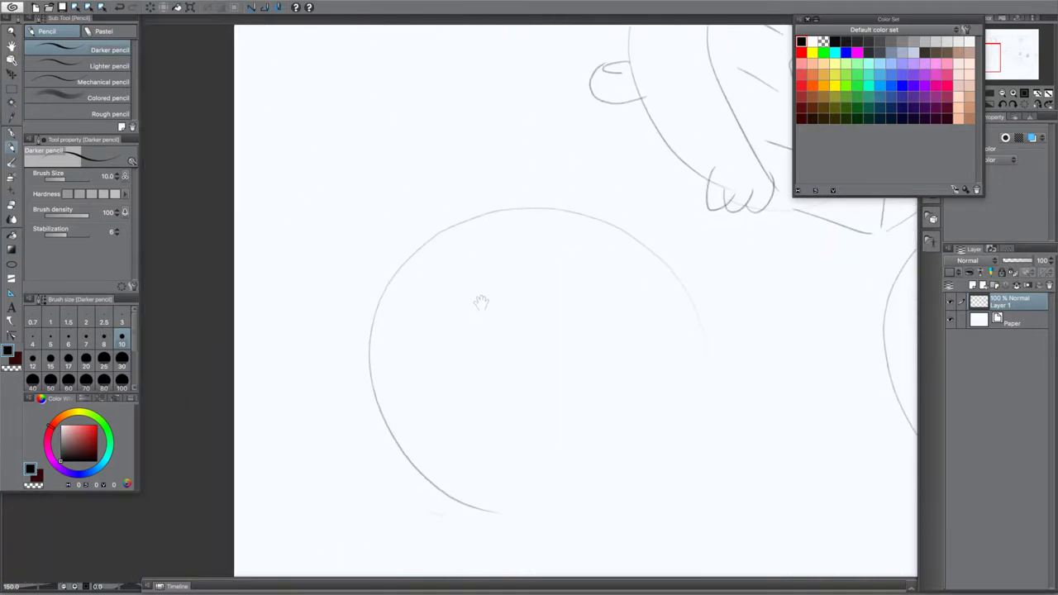
mouse_move(593, 335)
left_mouse_down()
mouse_move(569, 386)
mouse_move(660, 315)
mouse_move(726, 383)
left_mouse_up()
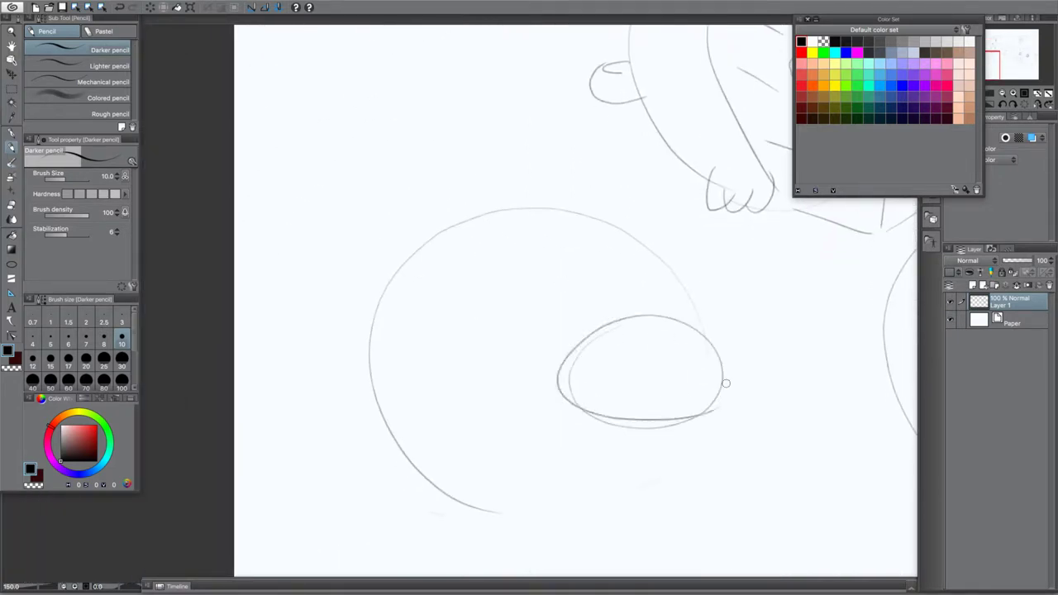
left_click_drag(550, 323, 553, 327)
left_click_drag(693, 325, 692, 318)
Add small pointed ears, oval nostrils and round cheeks to the pig, and extend its body contour below the snout
left_click_drag(517, 263, 530, 278)
mouse_move(671, 271)
left_mouse_down()
mouse_move(683, 265)
mouse_move(697, 276)
left_mouse_up()
left_click_drag(614, 359, 617, 388)
left_click_drag(685, 358, 688, 379)
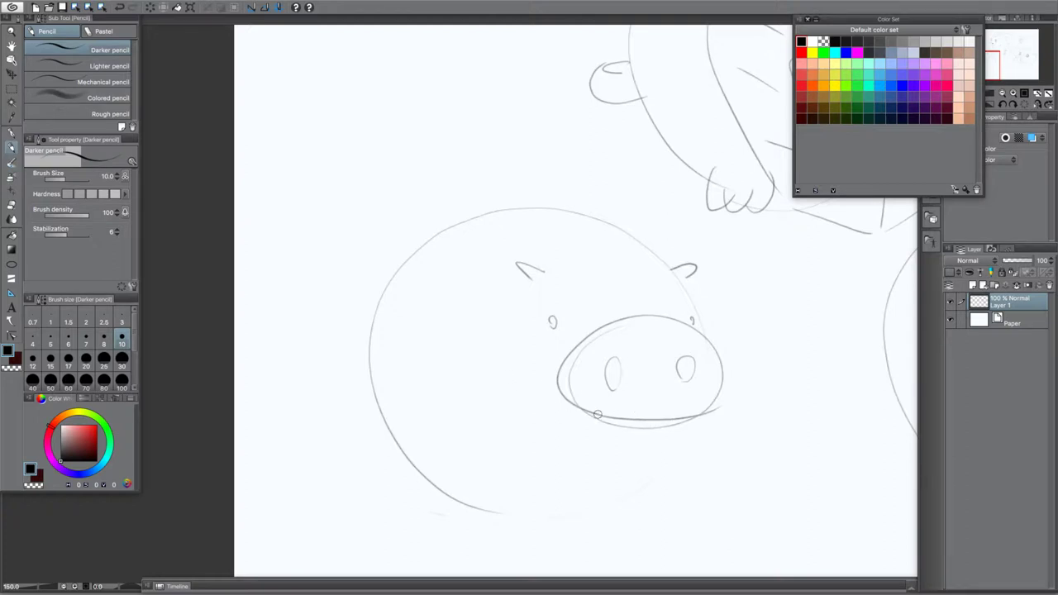
mouse_move(543, 345)
left_mouse_down()
mouse_move(497, 375)
mouse_move(548, 397)
left_mouse_up()
mouse_move(715, 343)
left_mouse_down()
mouse_move(713, 389)
mouse_move(649, 488)
left_mouse_up()
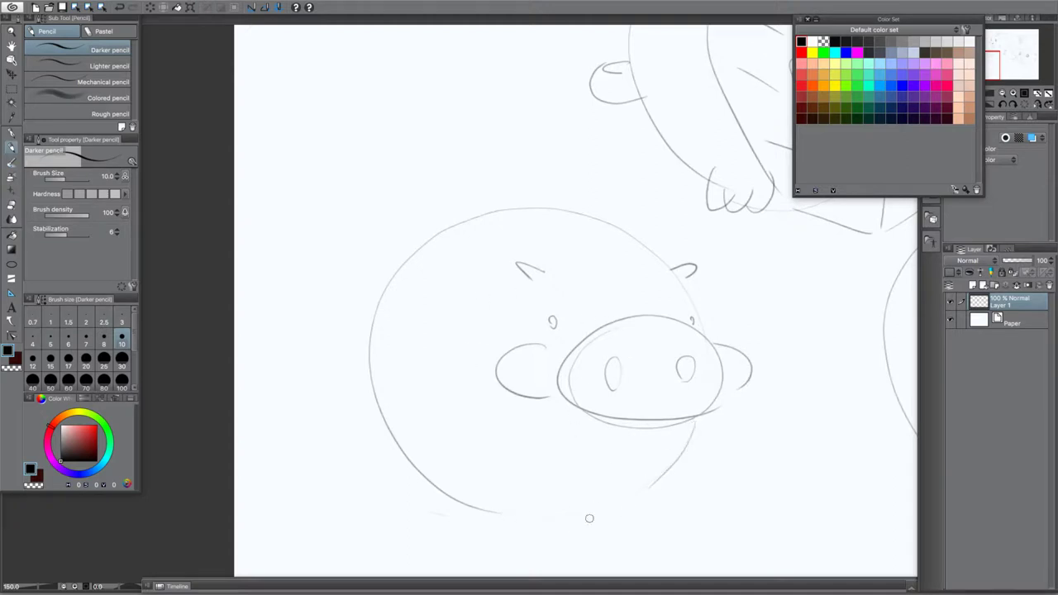
Add three tiny stubby feet under the pig's body and a curly tail at its back
left_click_drag(592, 514, 602, 526)
left_click_drag(539, 519, 551, 521)
left_click_drag(435, 485, 435, 495)
mouse_move(378, 302)
left_mouse_down()
mouse_move(354, 291)
mouse_move(327, 308)
mouse_move(352, 321)
mouse_move(345, 306)
mouse_move(313, 337)
left_mouse_up()
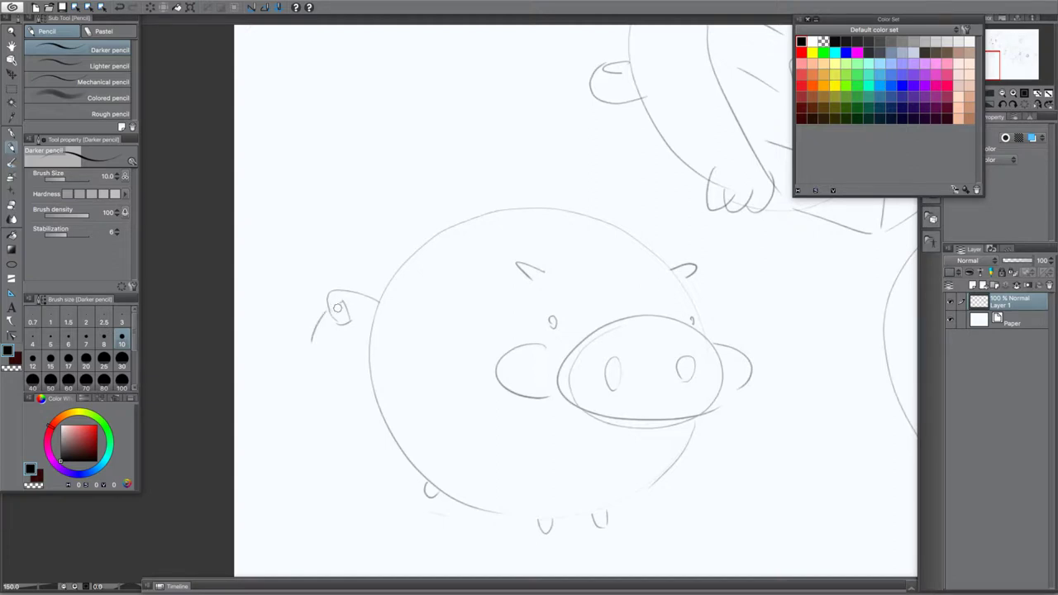
mouse_move(334, 300)
left_mouse_down()
mouse_move(342, 313)
mouse_move(329, 304)
mouse_move(338, 299)
mouse_move(313, 339)
left_mouse_up()
Darken the pig's nostrils and eyes, and add short eyelashes above both eyes
left_click_drag(586, 442, 486, 428)
mouse_move(513, 360)
left_mouse_down()
mouse_move(519, 347)
mouse_move(511, 368)
left_mouse_up()
left_click_drag(586, 344, 583, 364)
left_click_drag(454, 303, 453, 309)
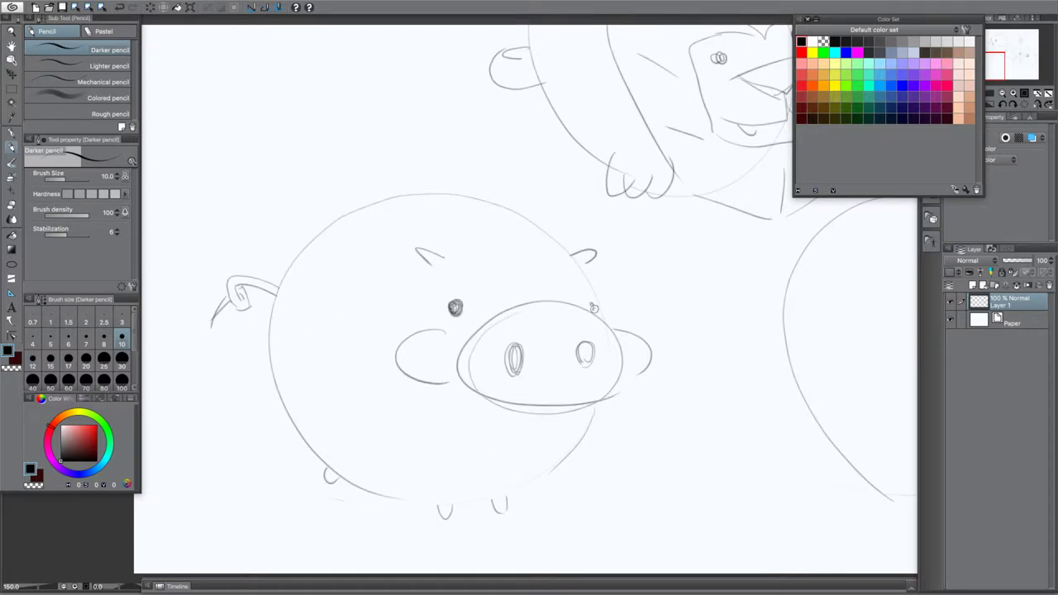
left_click_drag(593, 308, 591, 309)
left_click_drag(453, 296, 448, 291)
left_click_drag(596, 299, 592, 288)
Redraw the empty circle beside the pig with a second, rounder outline
scroll(463, 531, "right", 5)
scroll(464, 531, "down", 2)
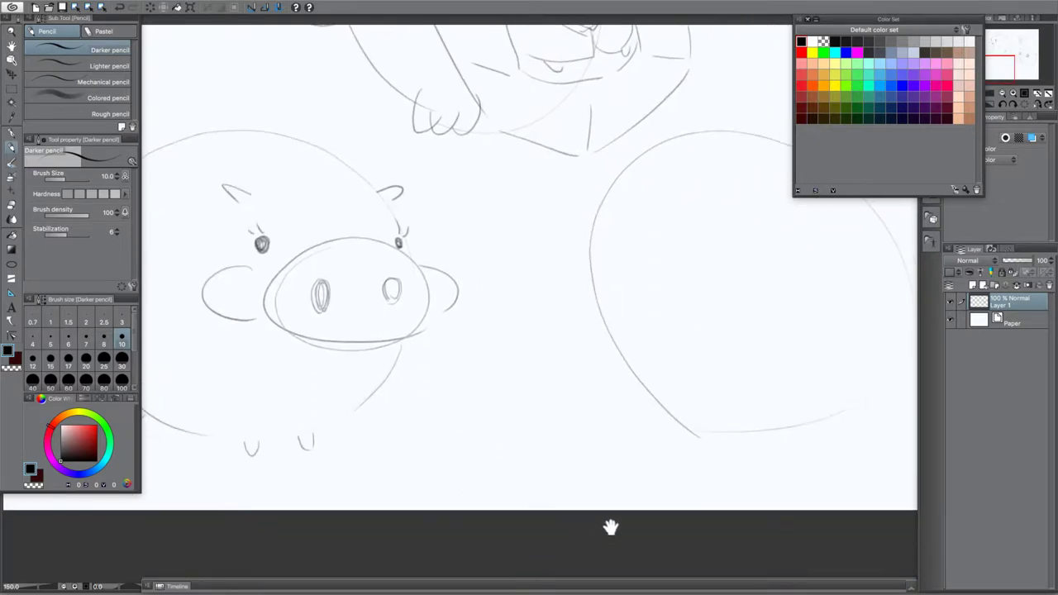
mouse_move(643, 420)
left_mouse_down()
mouse_move(454, 425)
mouse_move(681, 192)
mouse_move(670, 402)
mouse_move(713, 232)
left_mouse_up()
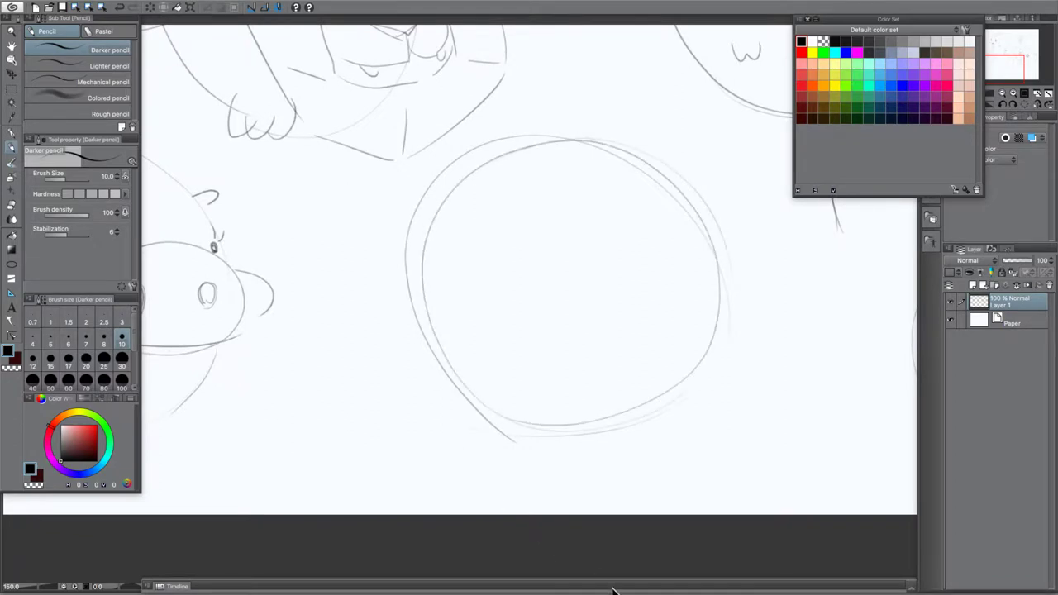
Sketch the top of a bull's boxy head inside the redrawn circle, with two long upturned horns
left_click_drag(484, 442, 566, 470)
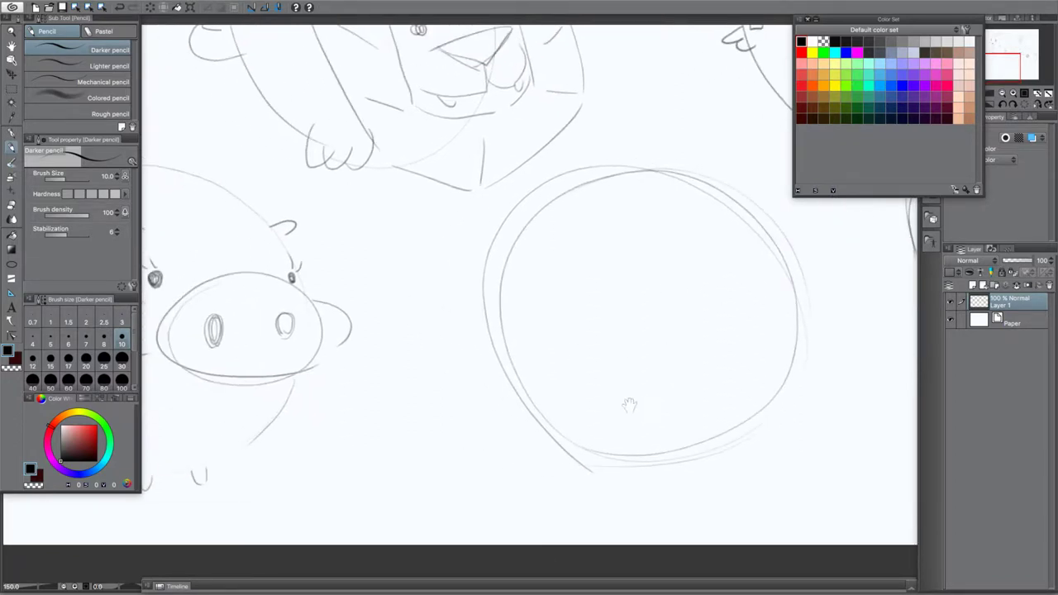
left_click_drag(629, 405, 532, 435)
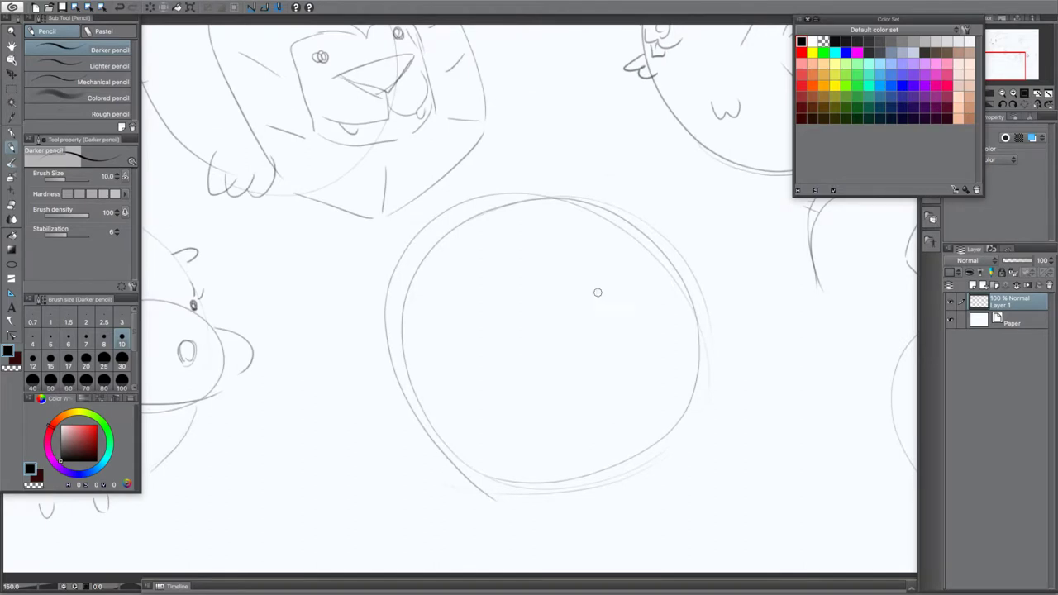
mouse_move(678, 280)
left_mouse_down()
mouse_move(551, 288)
mouse_move(564, 333)
left_mouse_up()
left_click_drag(555, 289, 494, 191)
mouse_move(559, 323)
left_mouse_down()
mouse_move(478, 322)
mouse_move(468, 171)
mouse_move(497, 196)
left_mouse_up()
left_click_drag(691, 290, 709, 136)
mouse_move(700, 321)
left_mouse_down()
mouse_move(747, 319)
mouse_move(723, 139)
mouse_move(710, 136)
left_mouse_up()
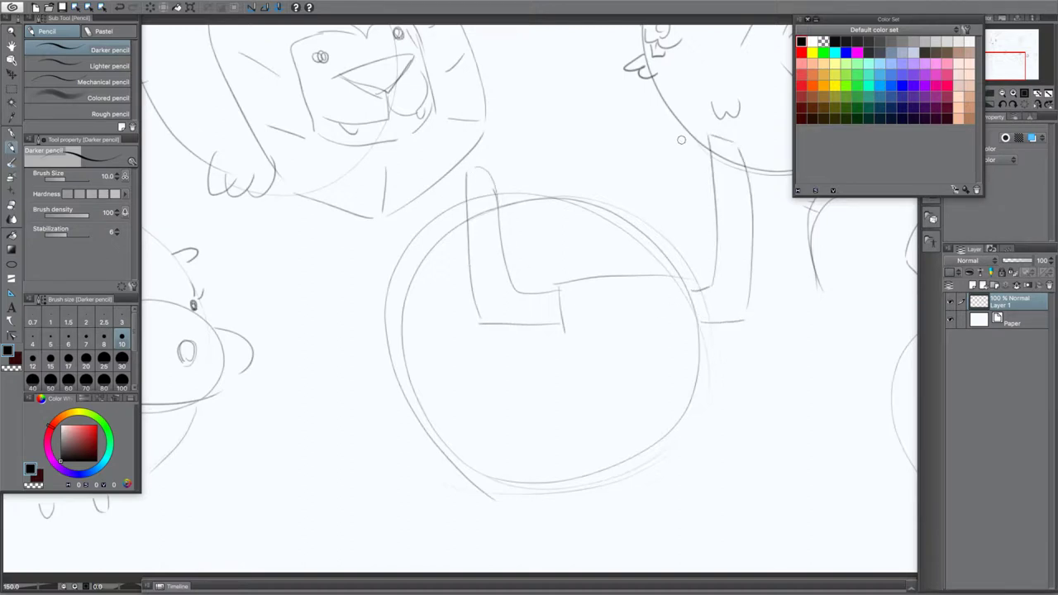
Draw the bull's brow line, eyes and long rectangular muzzle, with nostrils at its lower corners
mouse_move(699, 323)
left_mouse_down()
mouse_move(549, 357)
mouse_move(597, 355)
left_mouse_up()
mouse_move(686, 354)
left_mouse_down()
mouse_move(701, 345)
mouse_move(683, 390)
mouse_move(685, 463)
mouse_move(596, 469)
left_mouse_up()
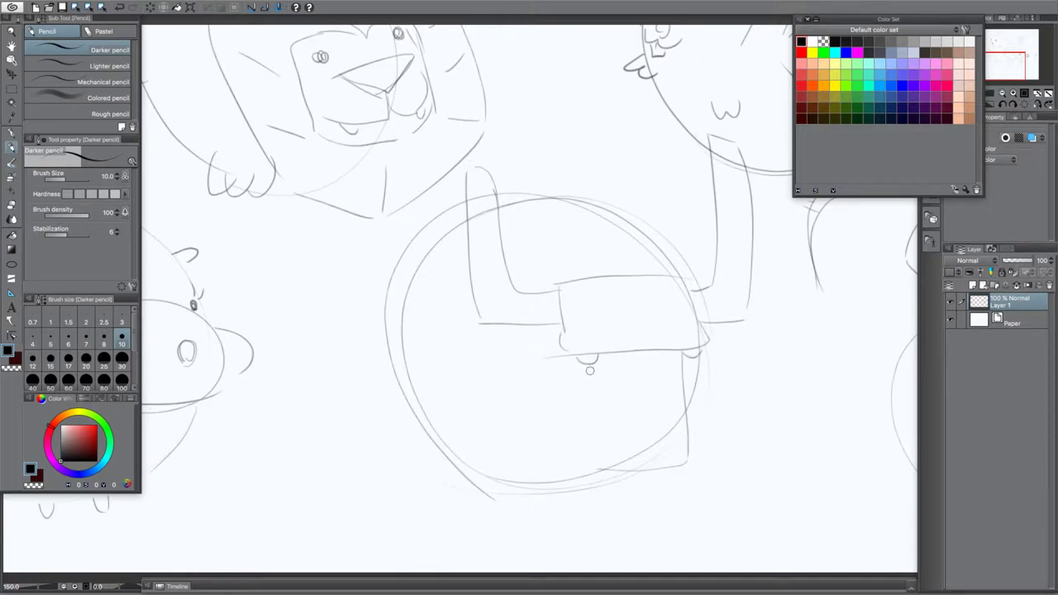
left_click_drag(589, 370, 603, 460)
left_click_drag(681, 451, 685, 463)
mouse_move(610, 453)
left_mouse_down()
mouse_move(600, 468)
mouse_move(617, 464)
left_mouse_up()
left_click_drag(680, 452, 691, 457)
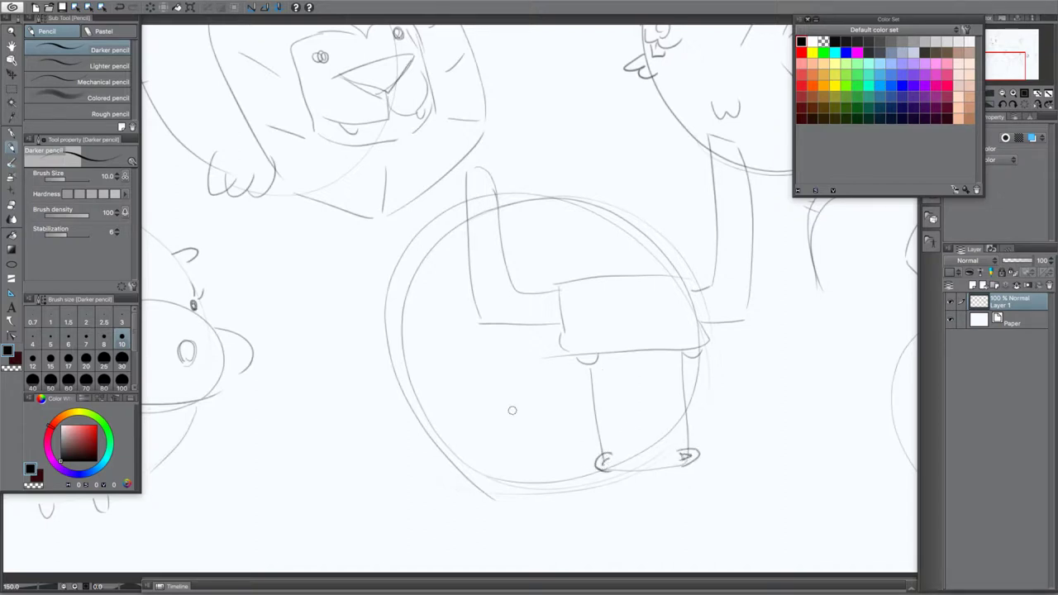
Add three short blocky legs under the bull's body and reinforce the curves of its eyes
mouse_move(415, 416)
left_mouse_down()
mouse_move(422, 453)
mouse_move(433, 433)
left_mouse_up()
left_click_drag(544, 486, 639, 480)
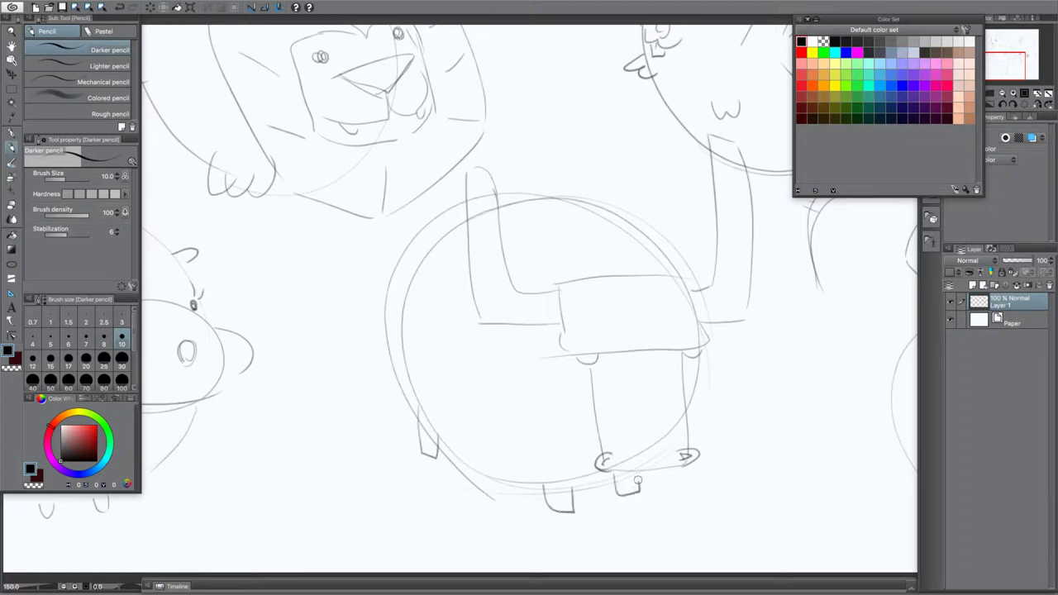
left_click_drag(604, 361, 581, 354)
left_click_drag(685, 357, 704, 354)
Draw a short thin tail with a pointed tuft on the bull's back
mouse_move(411, 277)
left_mouse_down()
mouse_move(358, 258)
mouse_move(352, 242)
left_mouse_up()
left_click_drag(356, 257, 334, 256)
left_click_drag(359, 259, 337, 247)
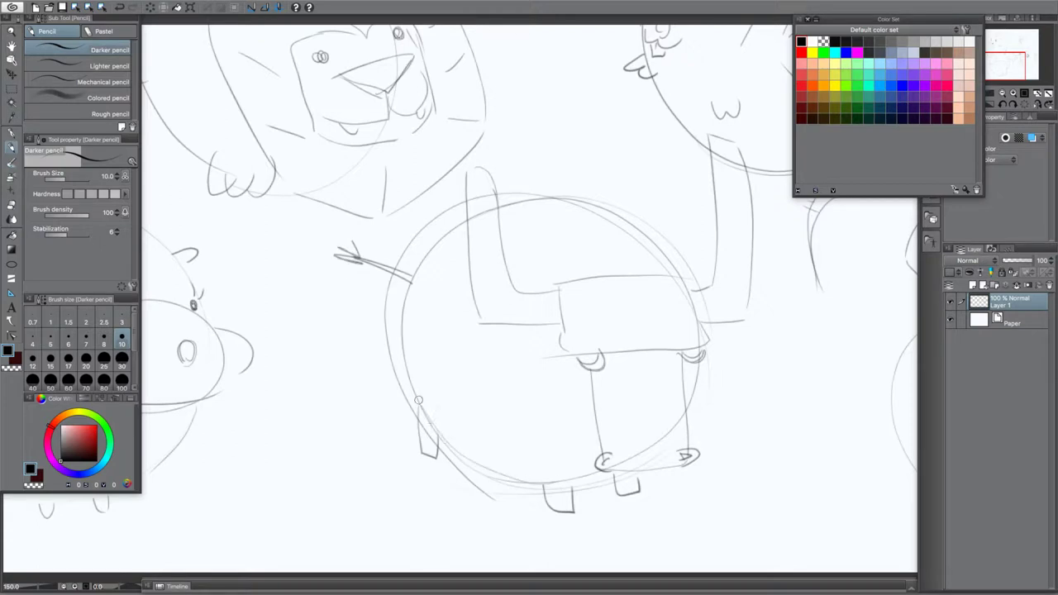
Reinforce the bull's upper body contour and both horns with darker, pointed outlines, and add pupils to its eyes
mouse_move(514, 209)
left_mouse_down()
mouse_move(714, 287)
mouse_move(721, 186)
mouse_move(754, 238)
mouse_move(708, 314)
left_mouse_up()
mouse_move(536, 293)
left_mouse_down()
mouse_move(511, 279)
mouse_move(503, 185)
mouse_move(474, 248)
mouse_move(514, 317)
mouse_move(562, 318)
left_mouse_up()
mouse_move(513, 270)
left_mouse_down()
mouse_move(489, 202)
mouse_move(475, 314)
mouse_move(564, 321)
mouse_move(542, 293)
mouse_move(556, 291)
left_mouse_up()
mouse_move(687, 287)
left_mouse_down()
mouse_move(720, 194)
mouse_move(759, 311)
left_mouse_up()
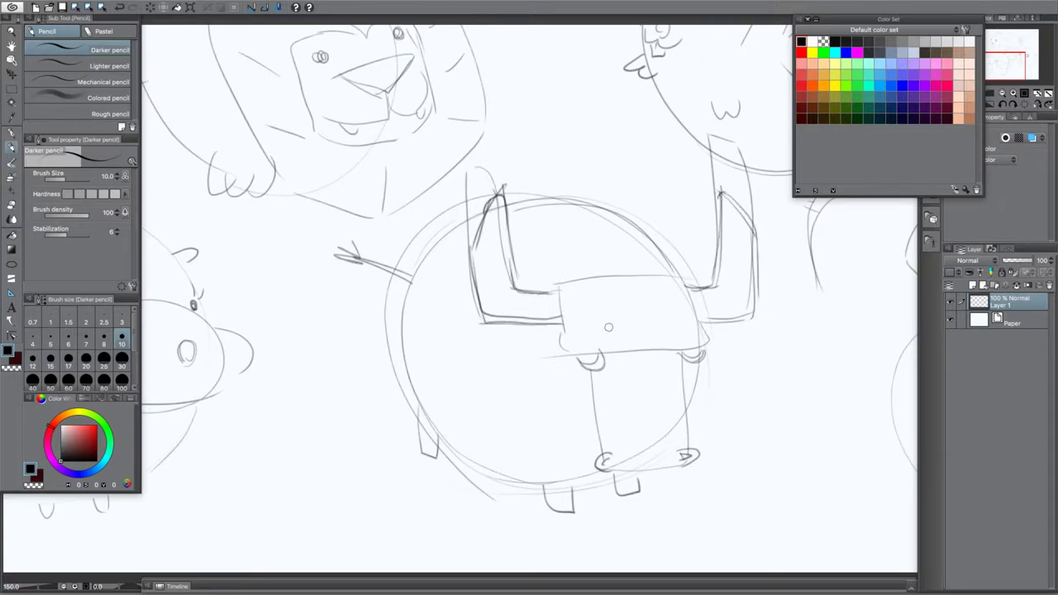
left_click_drag(686, 355, 688, 352)
left_click_drag(590, 355, 586, 361)
Draw a centre line down the bull's muzzle and add curved hide patches across its body, forehead and nose
left_click_drag(647, 410, 650, 329)
left_click_drag(445, 241, 415, 313)
mouse_move(559, 213)
left_mouse_down()
mouse_move(612, 251)
mouse_move(657, 248)
left_mouse_up()
mouse_move(497, 465)
left_mouse_down()
mouse_move(506, 433)
mouse_move(412, 374)
left_mouse_up()
left_click_drag(608, 284, 565, 339)
left_click_drag(668, 288, 704, 330)
mouse_move(600, 416)
left_mouse_down()
mouse_move(614, 410)
mouse_move(671, 476)
left_mouse_up()
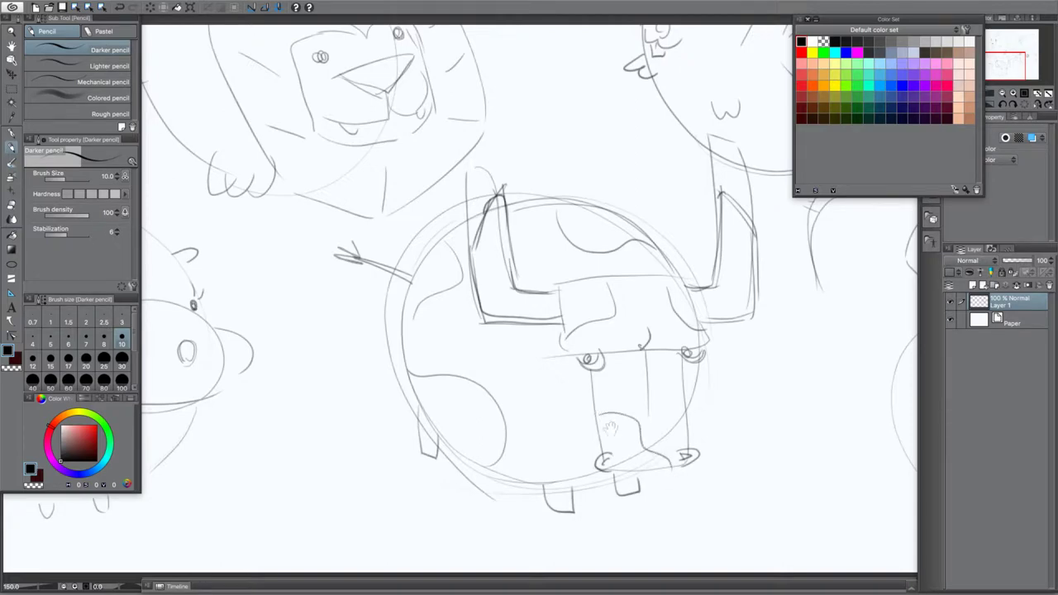
Draw a large oval body below the bulldog and add two small eyes and a scalloped comb for a chicken
left_click_drag(664, 439, 422, 480)
left_click_drag(659, 448, 444, 376)
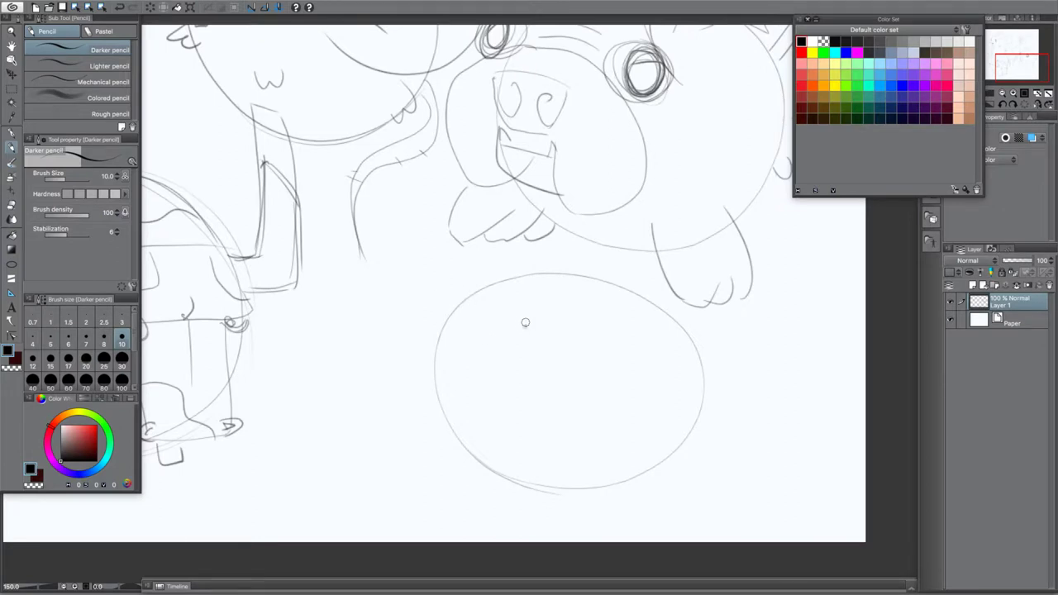
left_click_drag(522, 318, 523, 325)
mouse_move(477, 315)
left_mouse_down()
mouse_move(514, 279)
mouse_move(564, 273)
mouse_move(500, 281)
left_mouse_up()
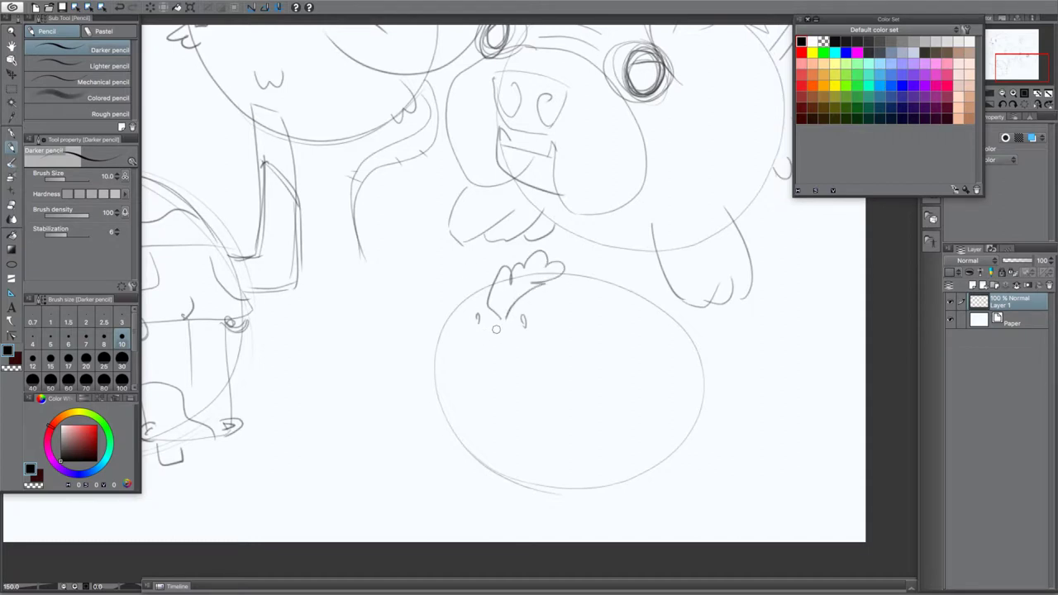
Give the chicken a diamond-shaped beak with a jagged feather ruff around the face, and sketch a feathered wing on each side
mouse_move(493, 330)
left_mouse_down()
mouse_move(482, 354)
mouse_move(501, 345)
mouse_move(493, 332)
mouse_move(474, 345)
mouse_move(488, 374)
mouse_move(477, 346)
mouse_move(489, 357)
mouse_move(483, 407)
mouse_move(499, 392)
left_mouse_up()
mouse_move(535, 300)
left_mouse_down()
mouse_move(566, 329)
mouse_move(543, 372)
mouse_move(496, 392)
left_mouse_up()
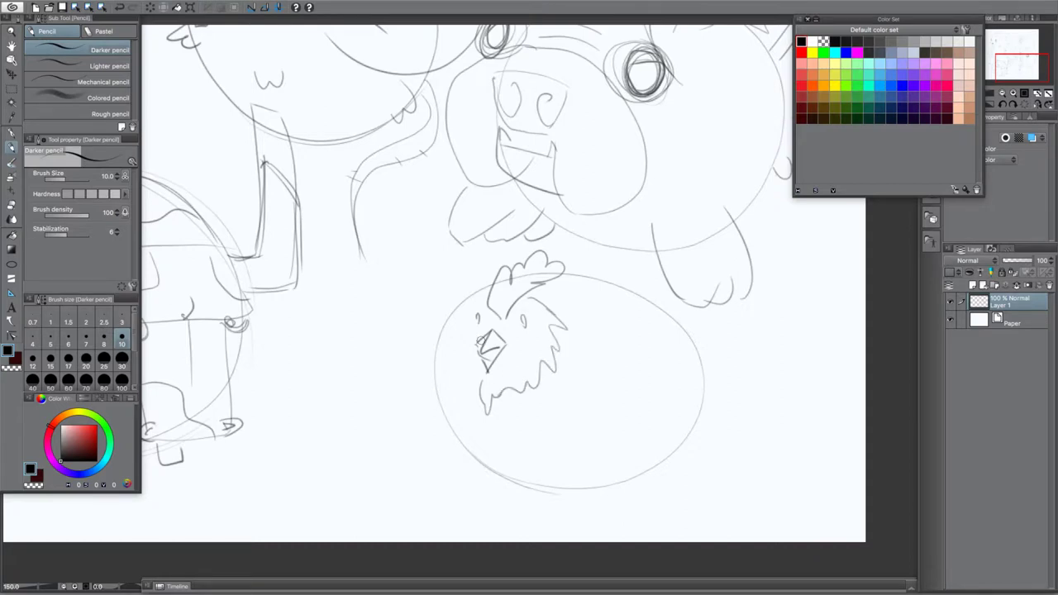
mouse_move(484, 299)
left_mouse_down()
mouse_move(463, 307)
mouse_move(455, 372)
mouse_move(484, 395)
left_mouse_up()
mouse_move(463, 303)
left_mouse_down()
mouse_move(414, 338)
mouse_move(405, 389)
mouse_move(432, 405)
left_mouse_up()
mouse_move(568, 370)
left_mouse_down()
mouse_move(631, 407)
mouse_move(628, 347)
mouse_move(598, 303)
left_mouse_up()
Sketch two short legs under the chicken's body, each ending in a foot with splayed, rounded toes
left_click_drag(459, 445, 476, 459)
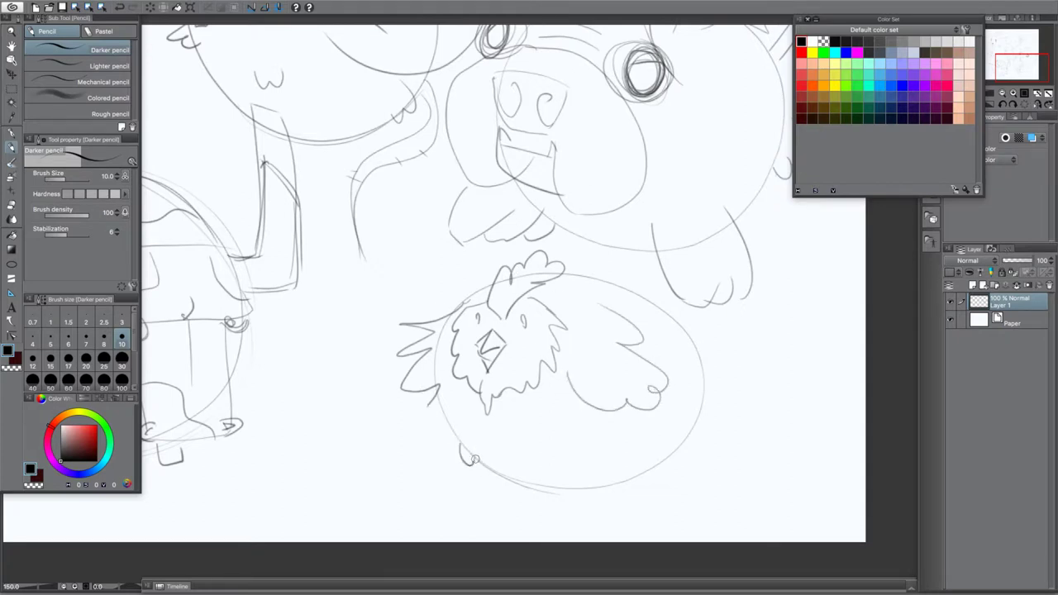
left_click_drag(650, 473, 652, 457)
mouse_move(454, 462)
left_mouse_down()
mouse_move(460, 468)
mouse_move(465, 455)
mouse_move(460, 480)
mouse_move(444, 455)
mouse_move(407, 451)
mouse_move(439, 470)
left_mouse_up()
left_click_drag(650, 472, 668, 481)
mouse_move(667, 485)
left_mouse_down()
mouse_move(665, 496)
mouse_move(686, 463)
mouse_move(679, 491)
left_mouse_up()
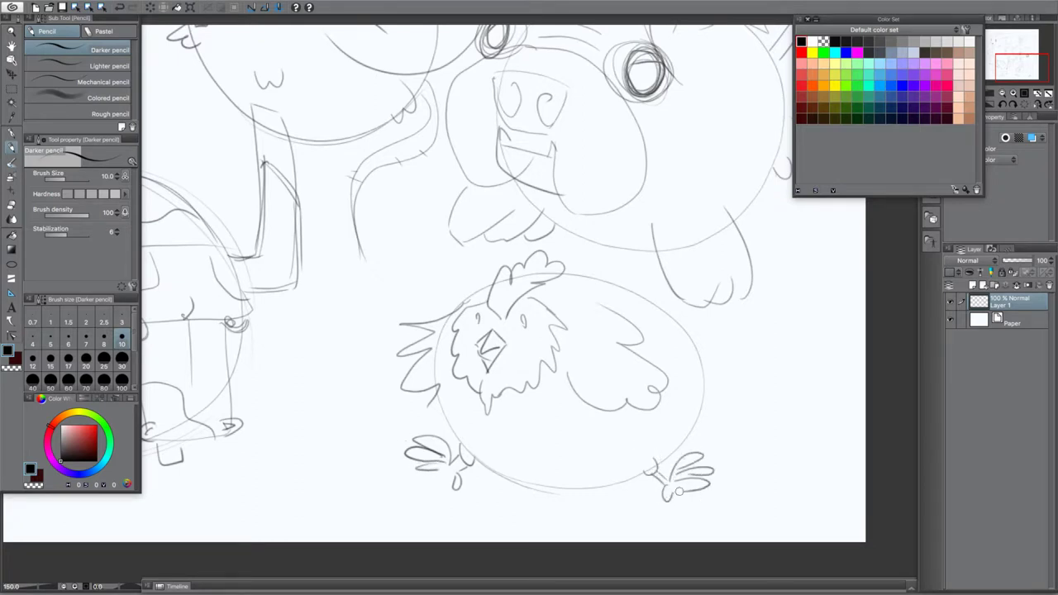
Add tail feathers behind the chicken's body and darken its pupils and lower body contour
left_click_drag(704, 419, 699, 365)
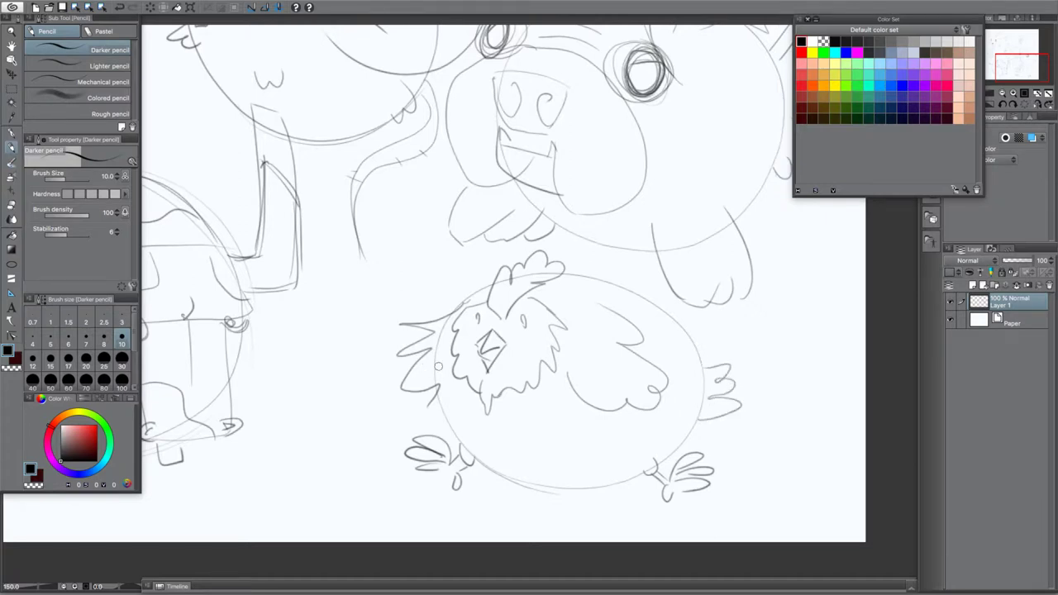
mouse_move(521, 316)
left_mouse_down()
mouse_move(524, 326)
mouse_move(478, 322)
left_mouse_up()
mouse_move(444, 403)
left_mouse_down()
mouse_move(486, 465)
mouse_move(527, 488)
mouse_move(638, 483)
left_mouse_up()
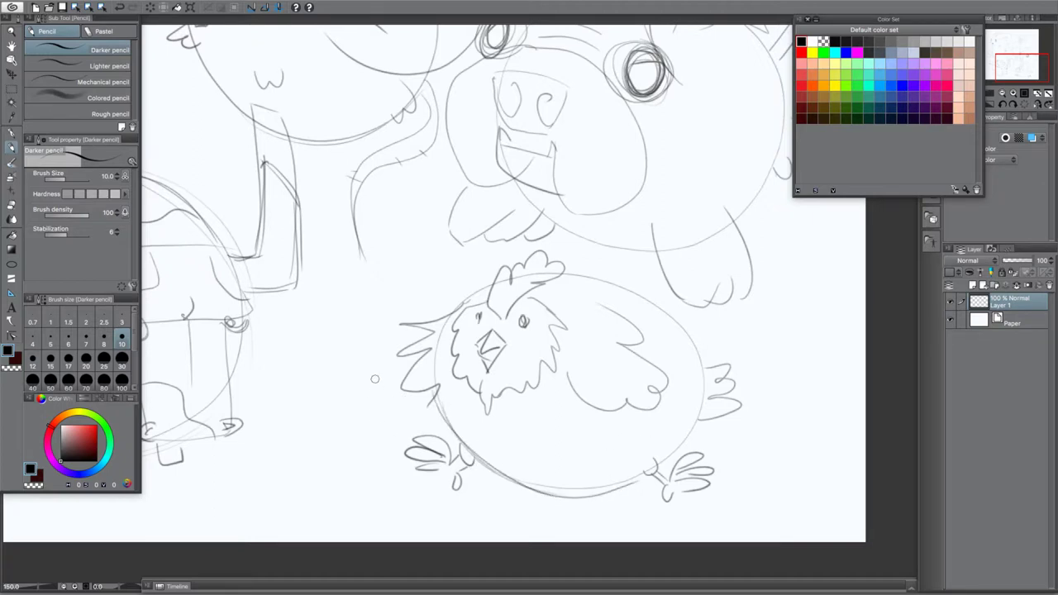
Scatter four small loose feathers around the outside of the chicken
mouse_move(439, 289)
left_mouse_down()
mouse_move(419, 263)
mouse_move(435, 287)
left_mouse_up()
mouse_move(389, 384)
left_mouse_down()
mouse_move(341, 378)
mouse_move(389, 385)
left_mouse_up()
mouse_move(510, 494)
left_mouse_down()
mouse_move(516, 517)
mouse_move(509, 488)
left_mouse_up()
mouse_move(707, 336)
left_mouse_down()
mouse_move(742, 349)
mouse_move(695, 326)
left_mouse_up()
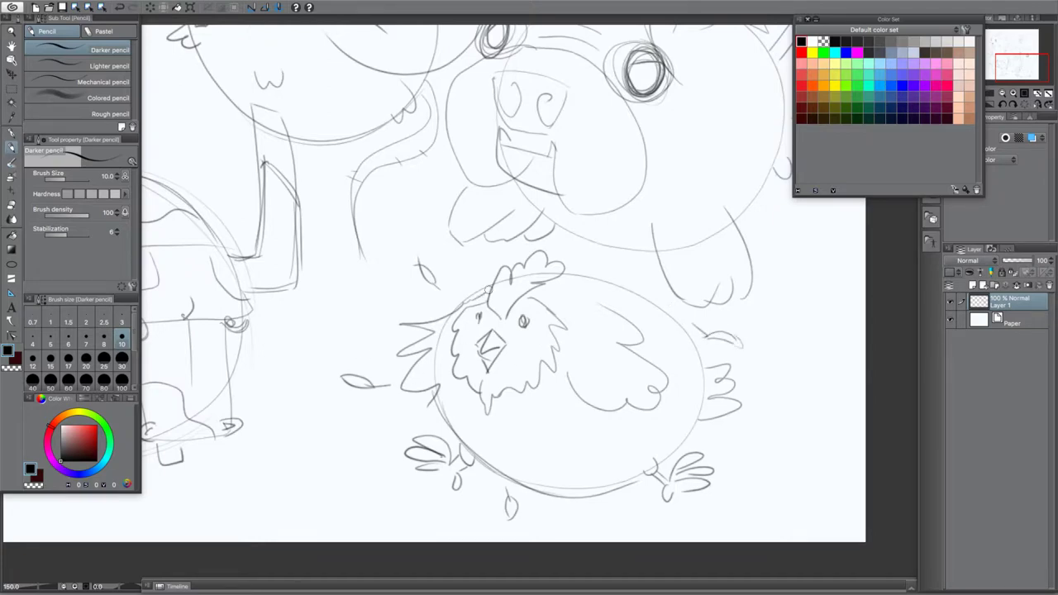
Review the whole sheet of animal sketches, including a view with the palettes hidden
left_click_drag(497, 321, 612, 504)
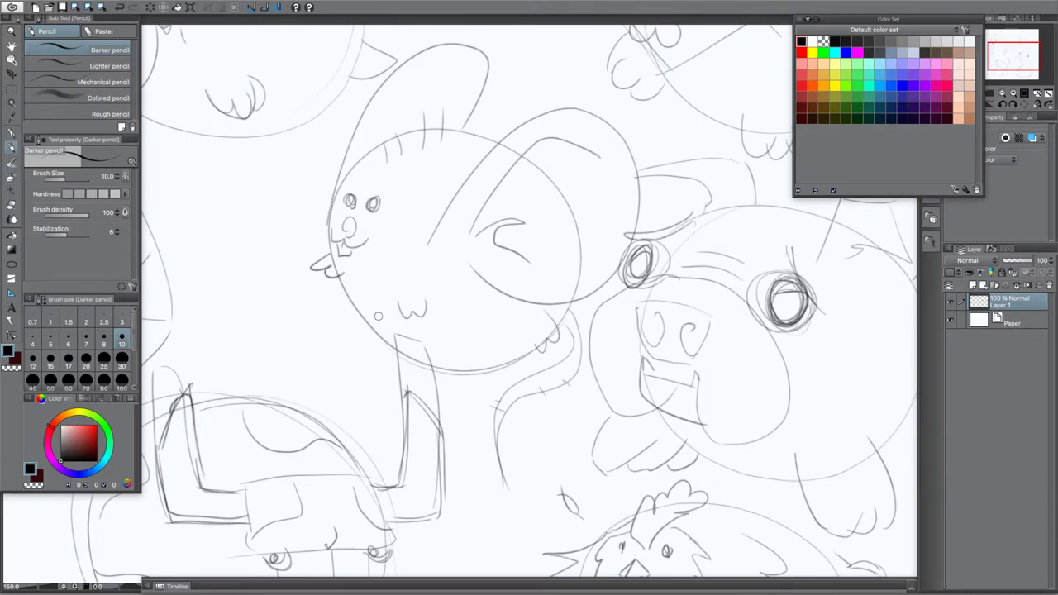
scroll(378, 324, "down", 4)
left_click_drag(379, 317, 536, 308)
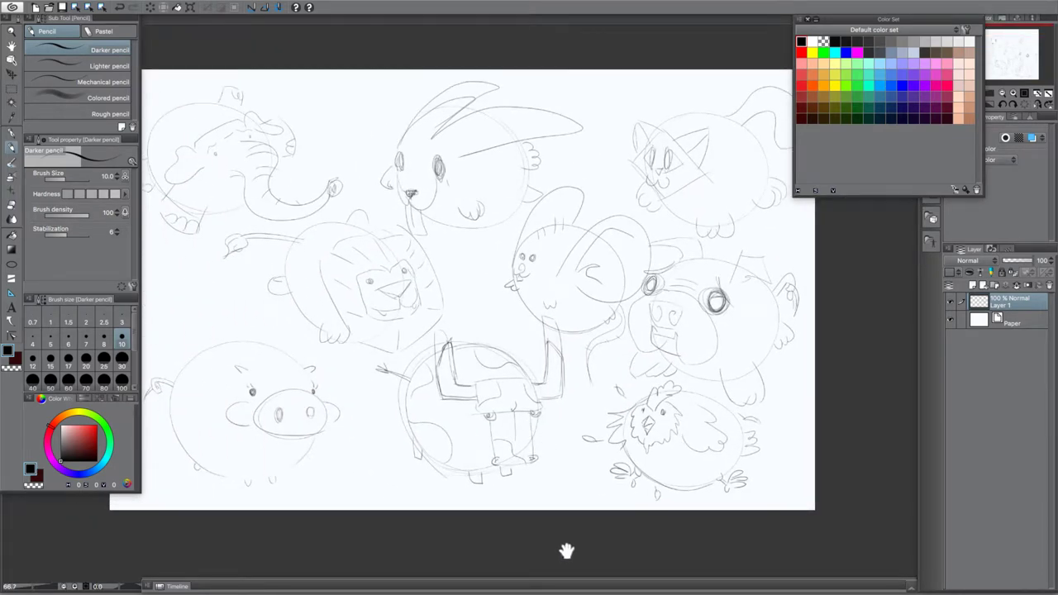
mouse_move(567, 550)
left_mouse_down()
mouse_move(716, 545)
mouse_move(705, 564)
mouse_move(603, 567)
mouse_move(650, 550)
left_mouse_up()
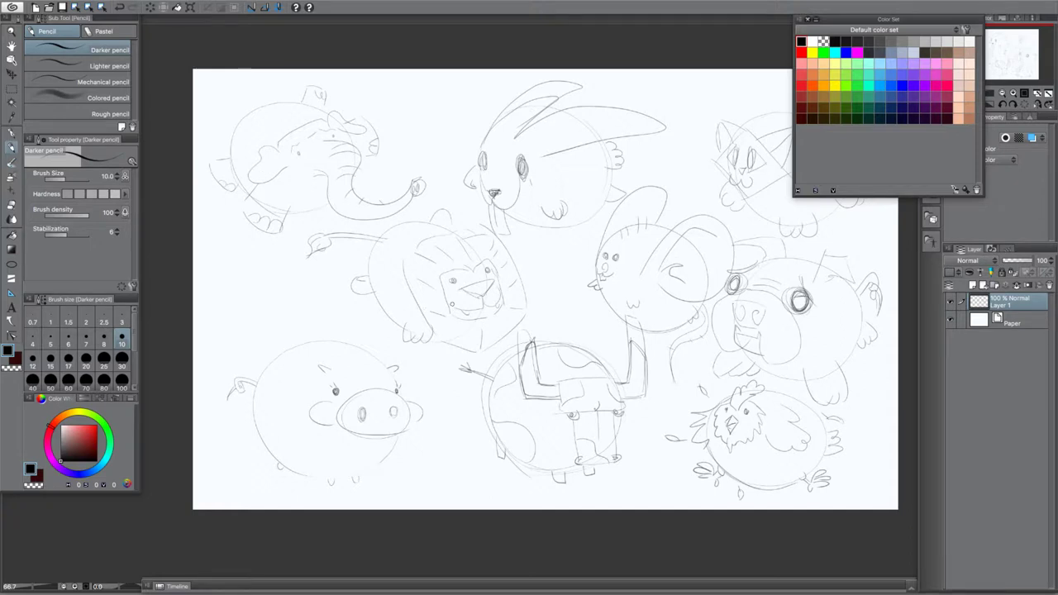
left_click_drag(505, 186, 450, 189)
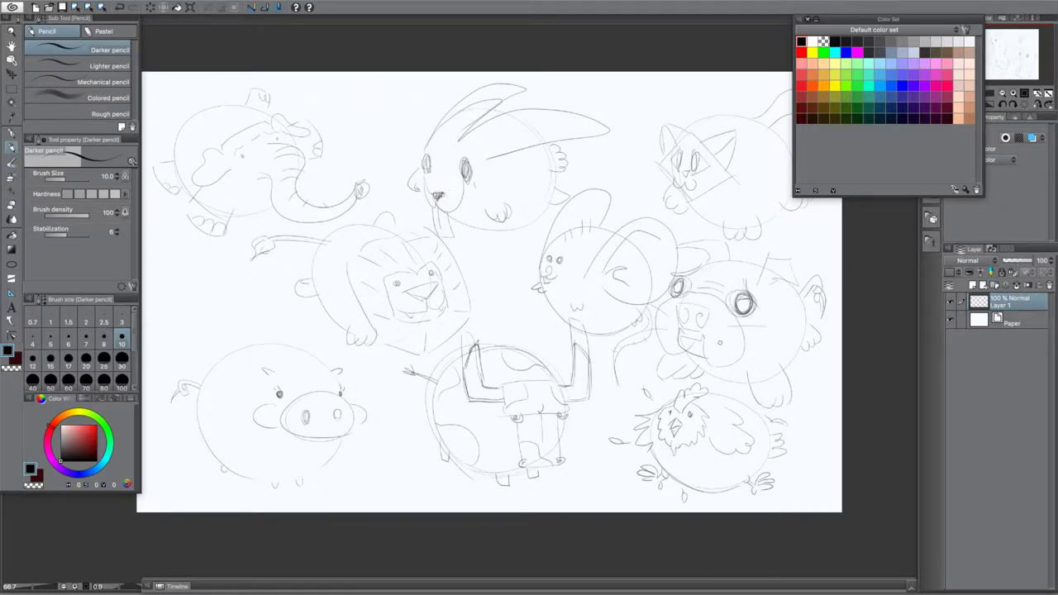
left_click_drag(593, 520, 522, 552)
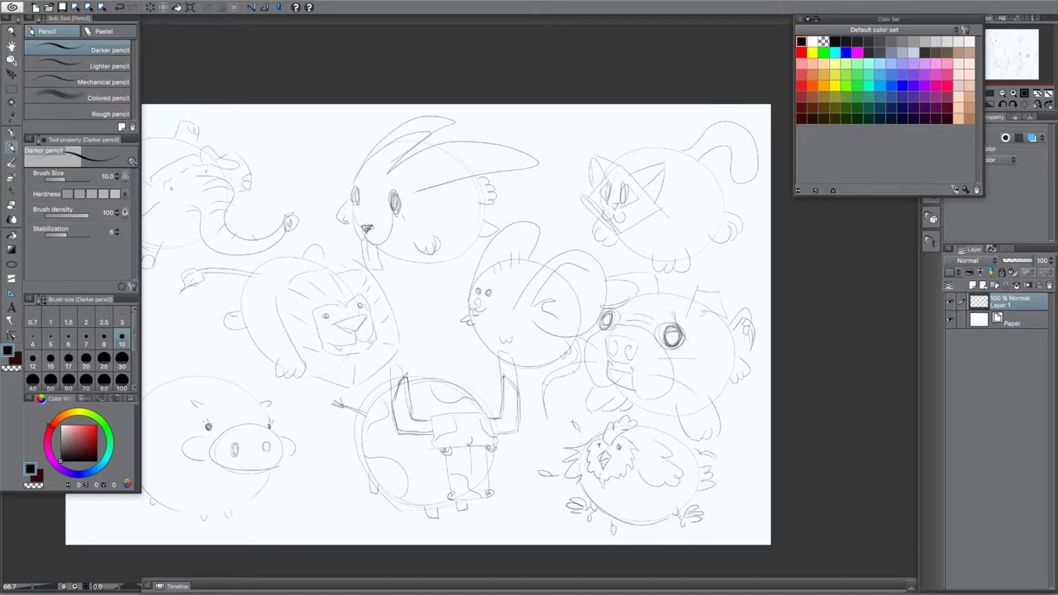
key("Tab")
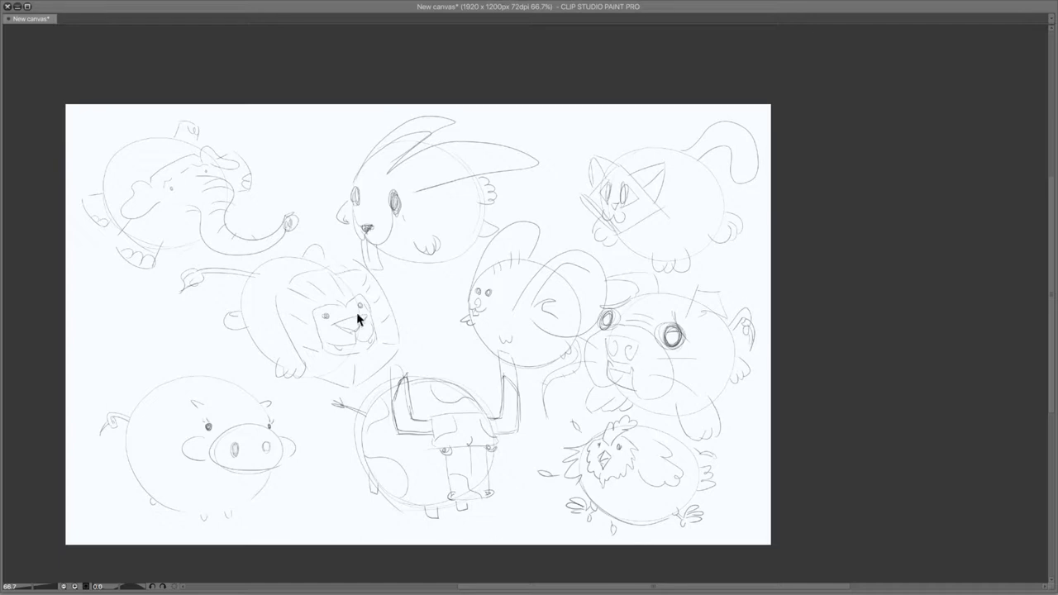
key("Tab")
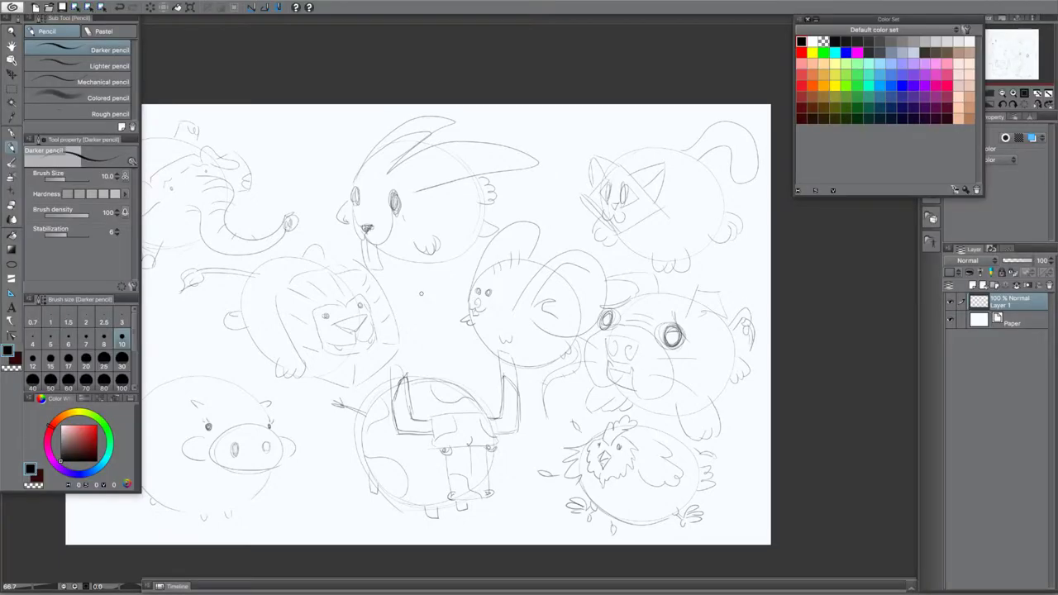
left_click_drag(411, 420, 571, 427)
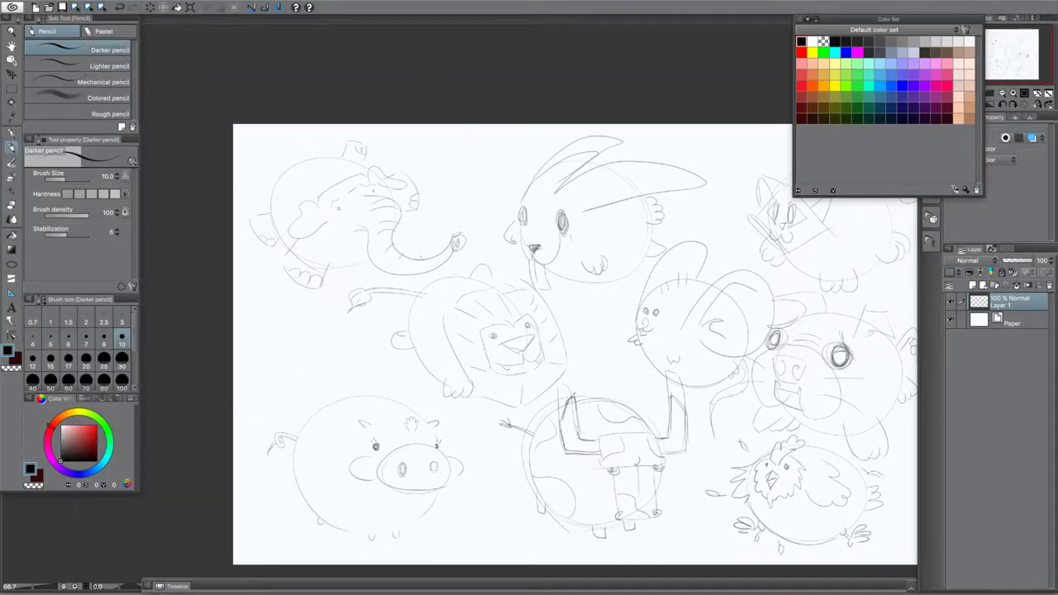
left_click_drag(420, 421, 336, 378)
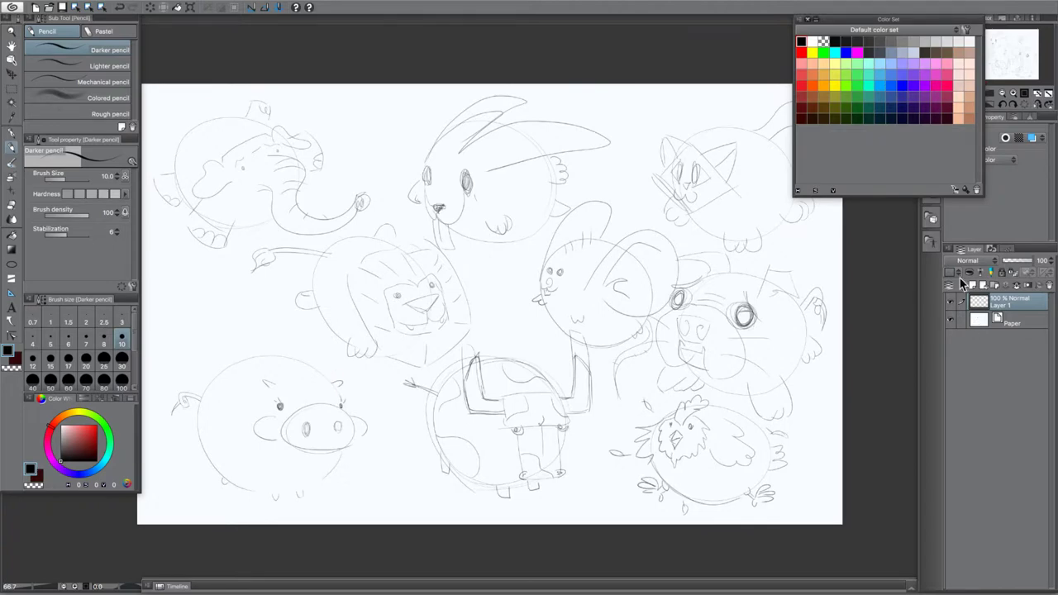
Add a new layer above the sketch layer and select the G-pen for inking around the cat
left_click(975, 285)
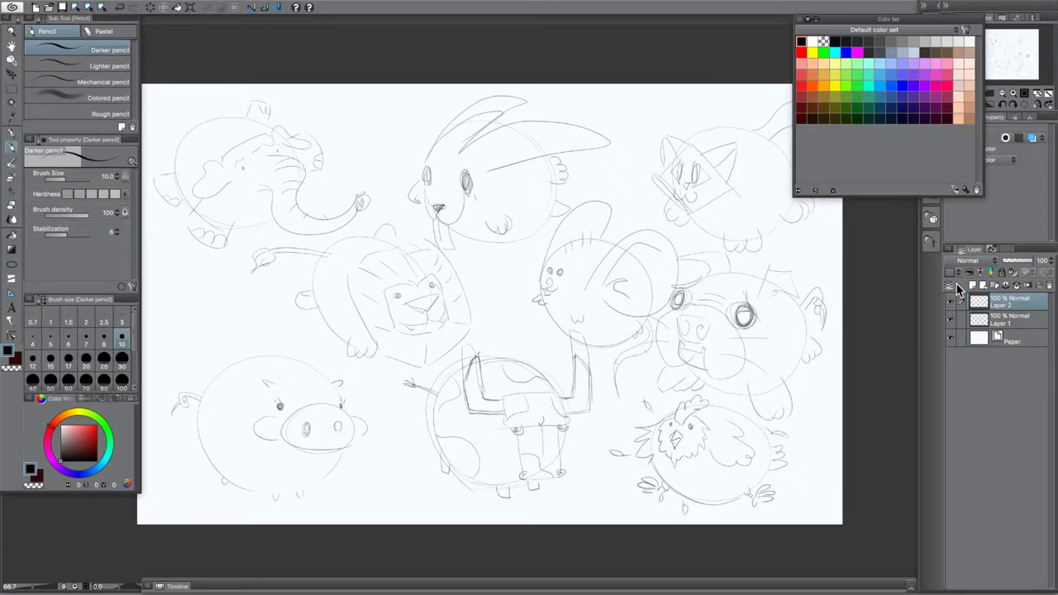
key("super+plus")
key("super+plus")
left_click_drag(693, 170, 330, 476)
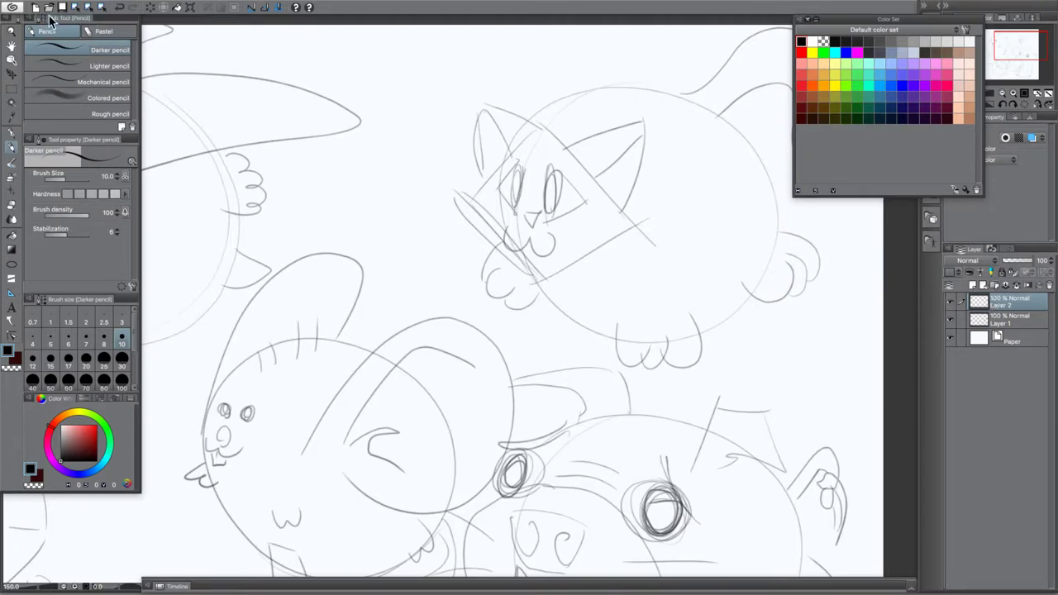
left_click(11, 134)
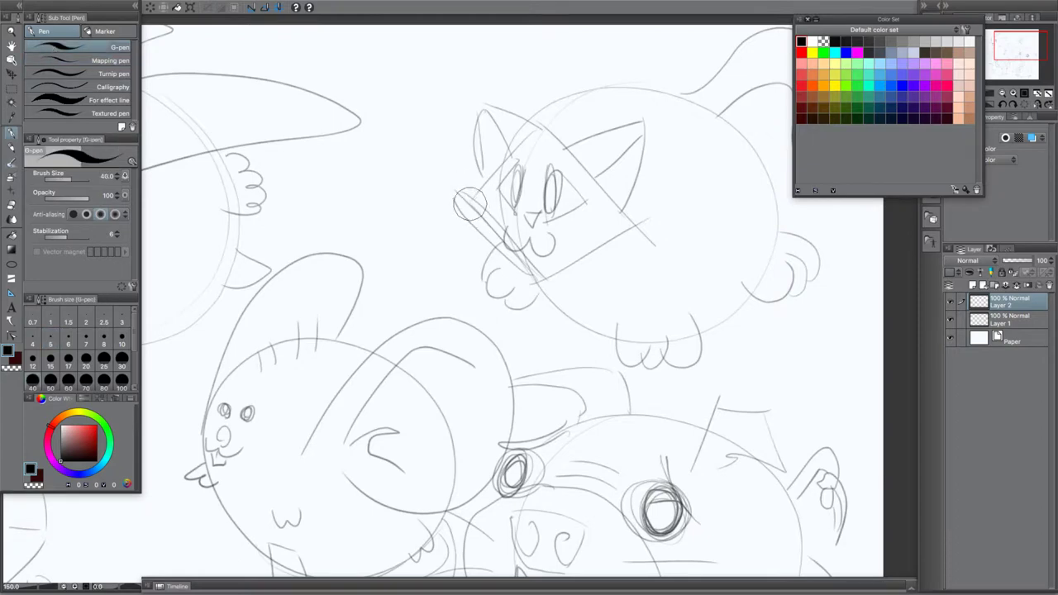
Try an ink stroke along the cat's cheek, undo it and reduce the G-pen's brush size to 30
left_click_drag(469, 205, 546, 282)
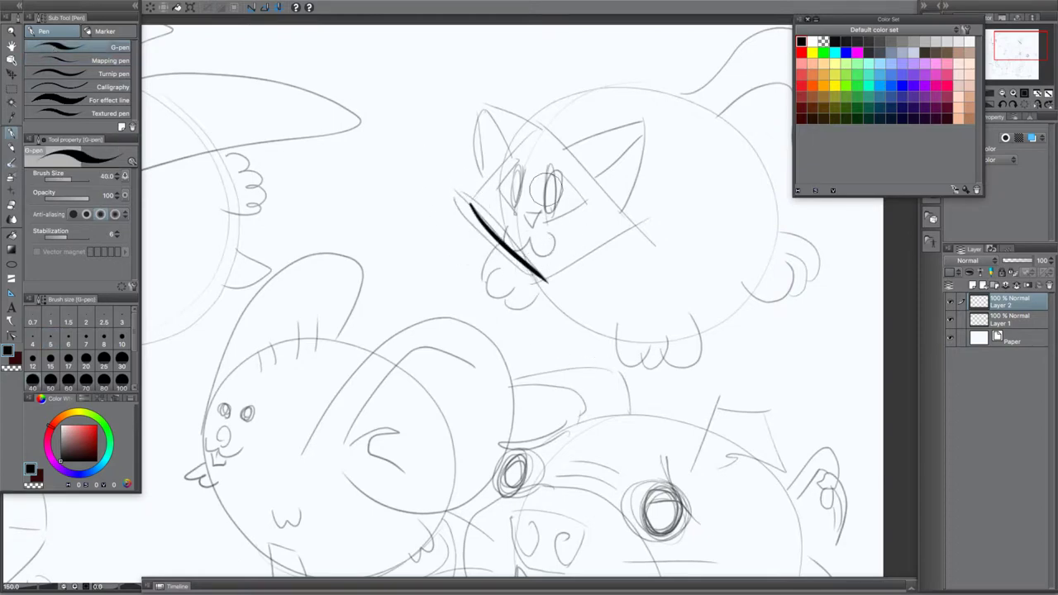
key("ctrl+z")
key("bracketleft")
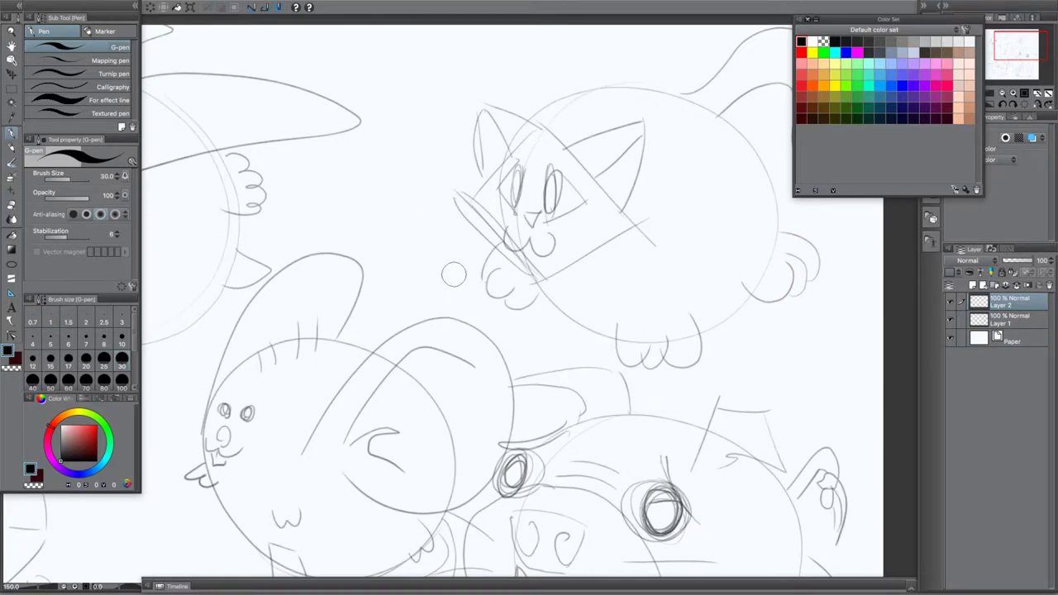
Test the G-pen with several zigzag scribbles and one solid dot in the empty space between the rabbit and the cat
left_click_drag(420, 227, 440, 235)
mouse_move(452, 265)
left_mouse_down()
mouse_move(432, 263)
mouse_move(377, 303)
left_mouse_up()
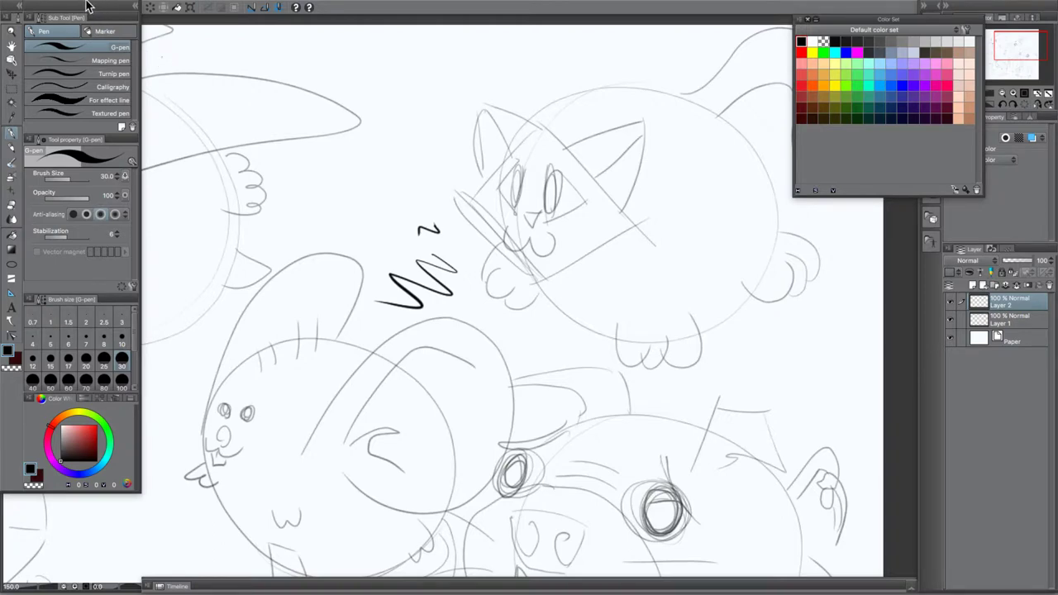
left_click_drag(334, 201, 357, 225)
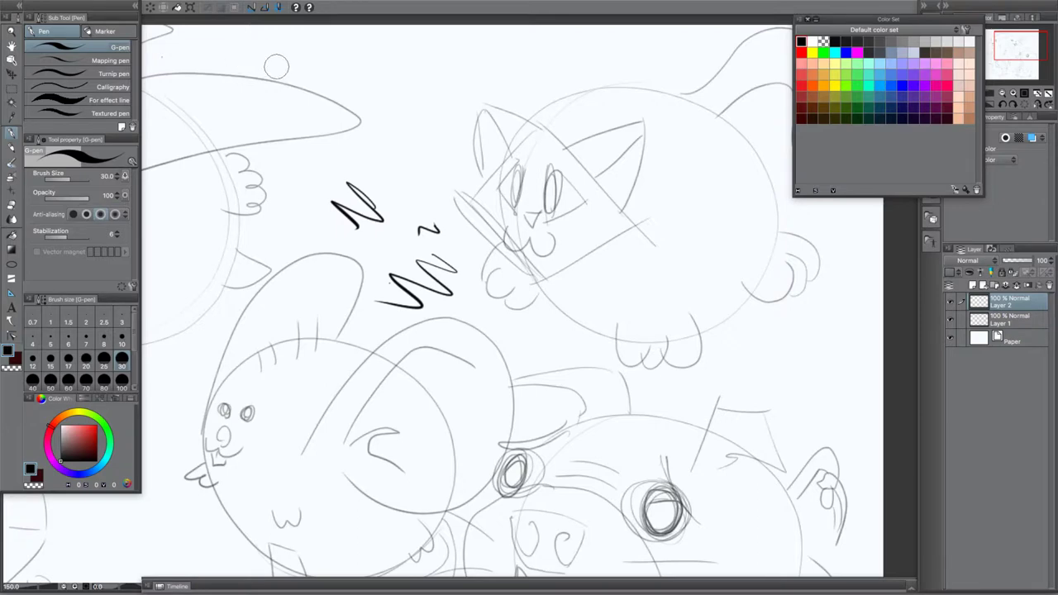
left_click(310, 56)
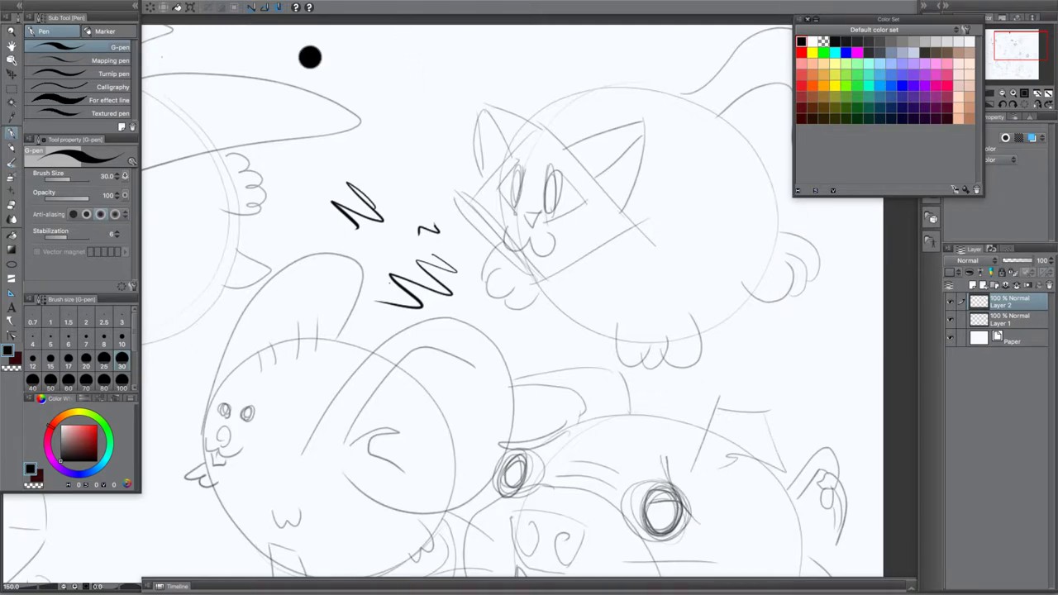
key("Tab")
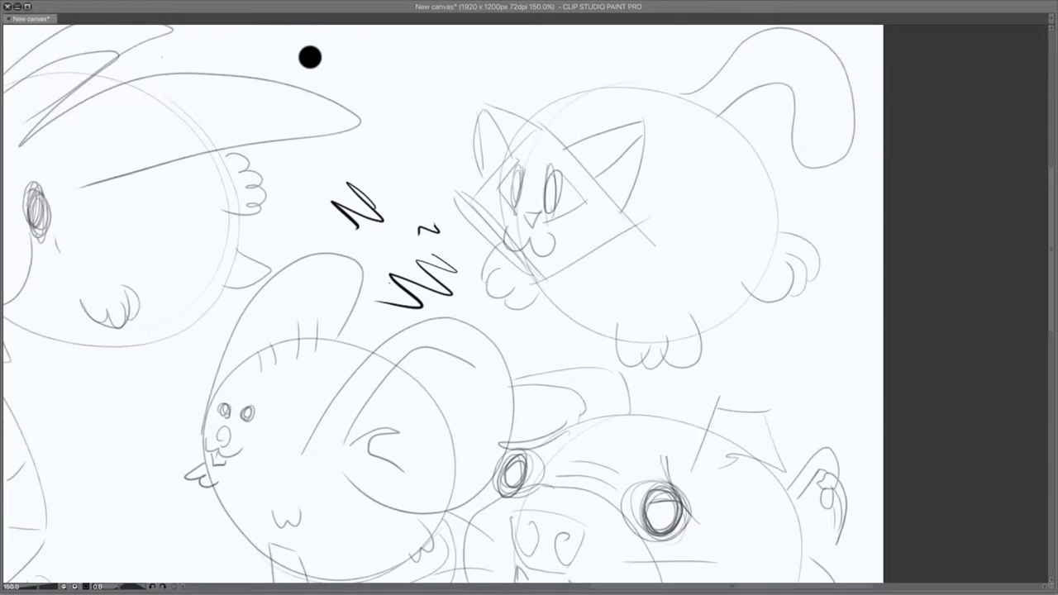
key("Tab")
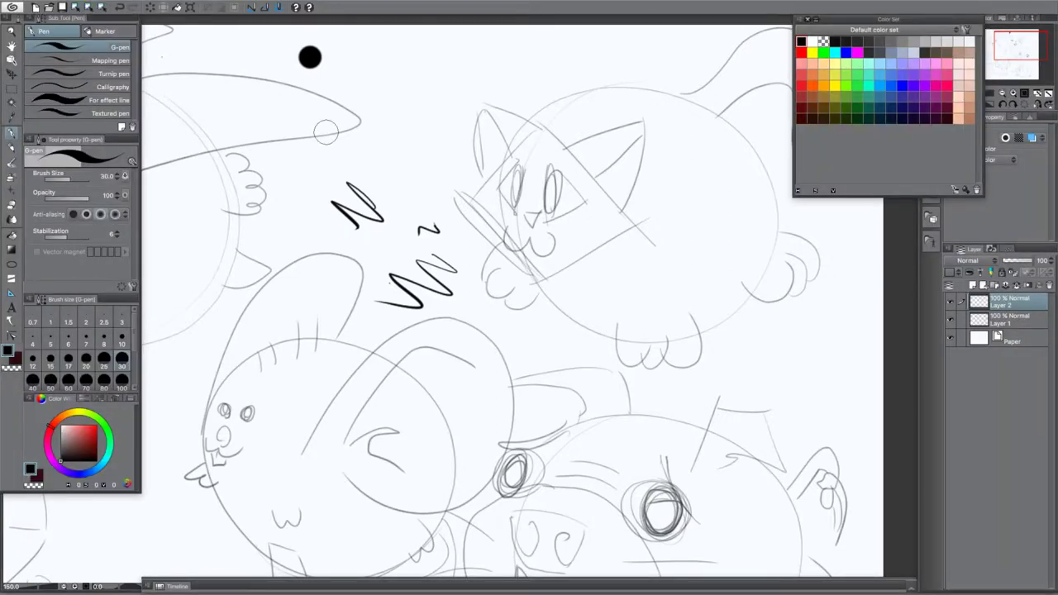
Set the brush-type cursor shape to Brush size and Dot in the cursor preferences
mouse_move(186, 7)
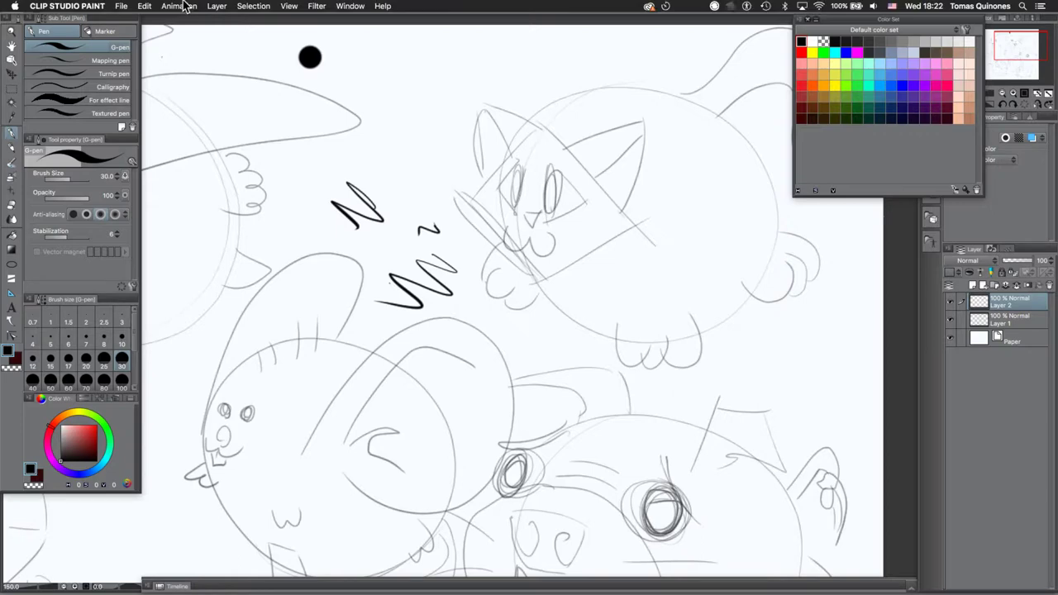
left_click(122, 7)
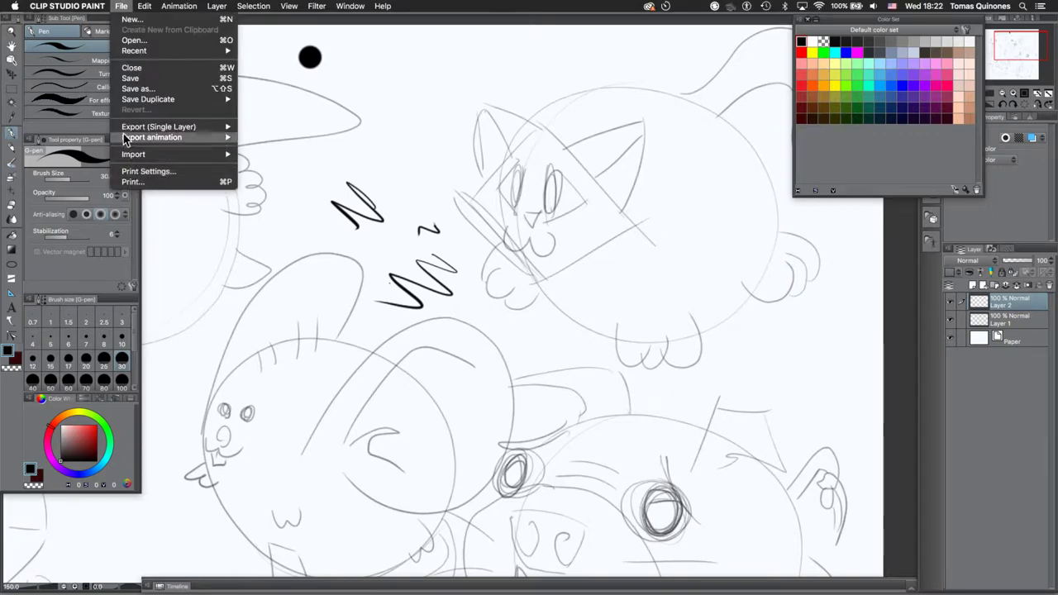
mouse_move(83, 8)
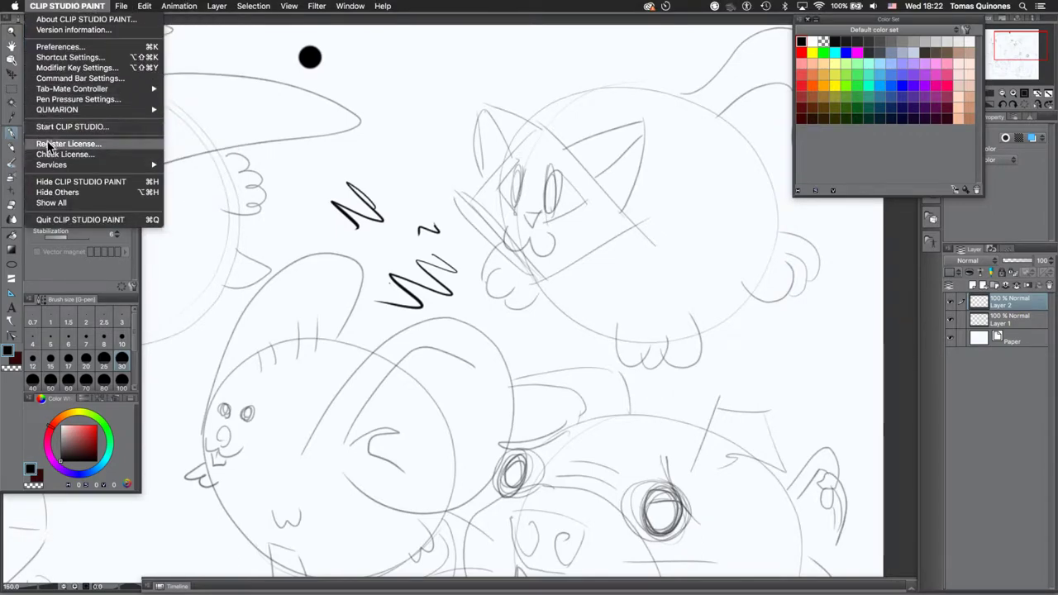
left_click(46, 48)
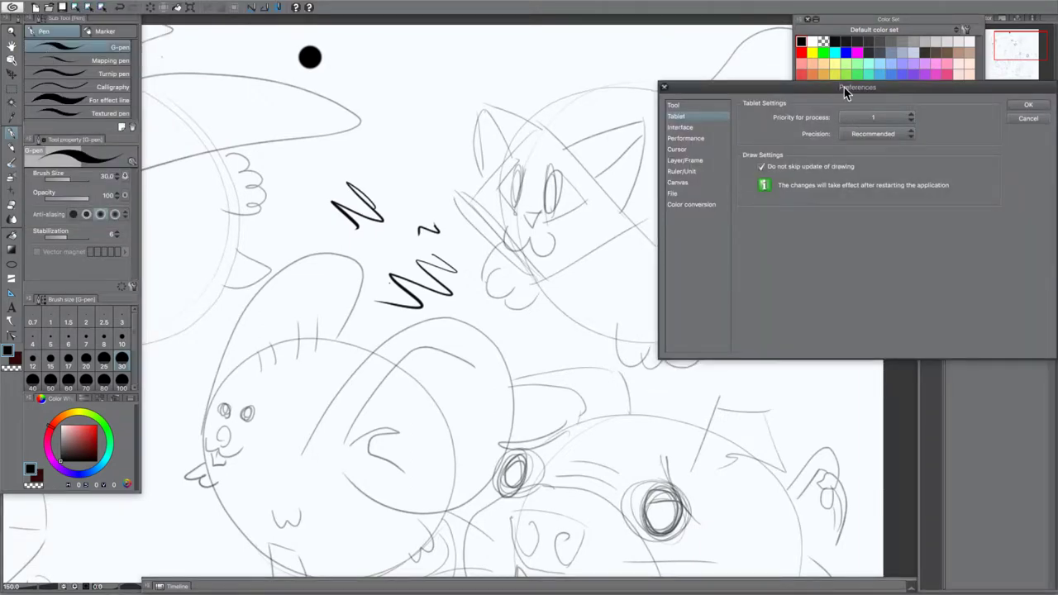
left_click_drag(844, 87, 658, 117)
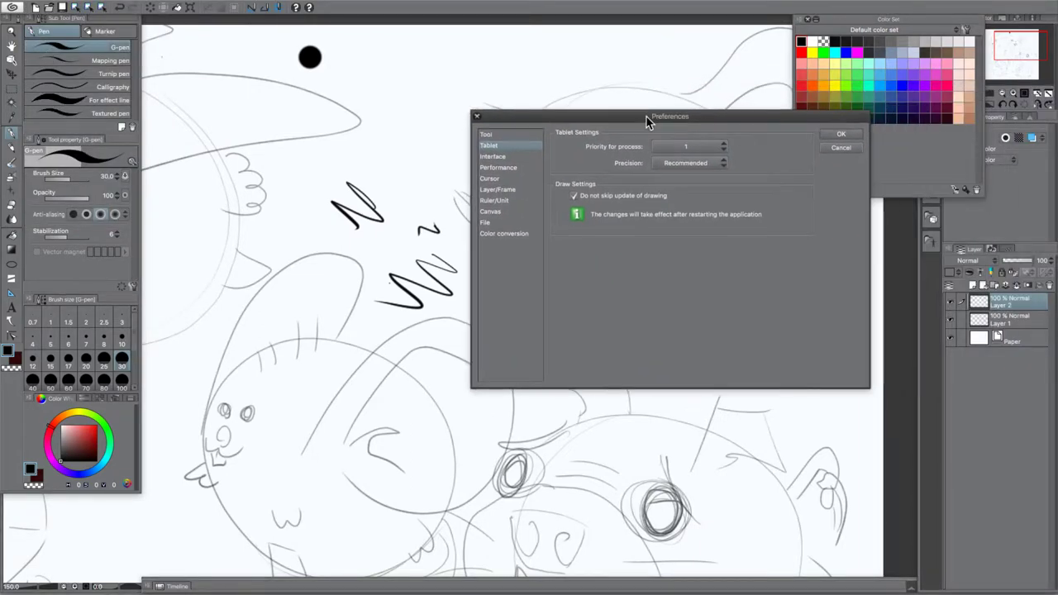
left_click(498, 179)
left_click(689, 150)
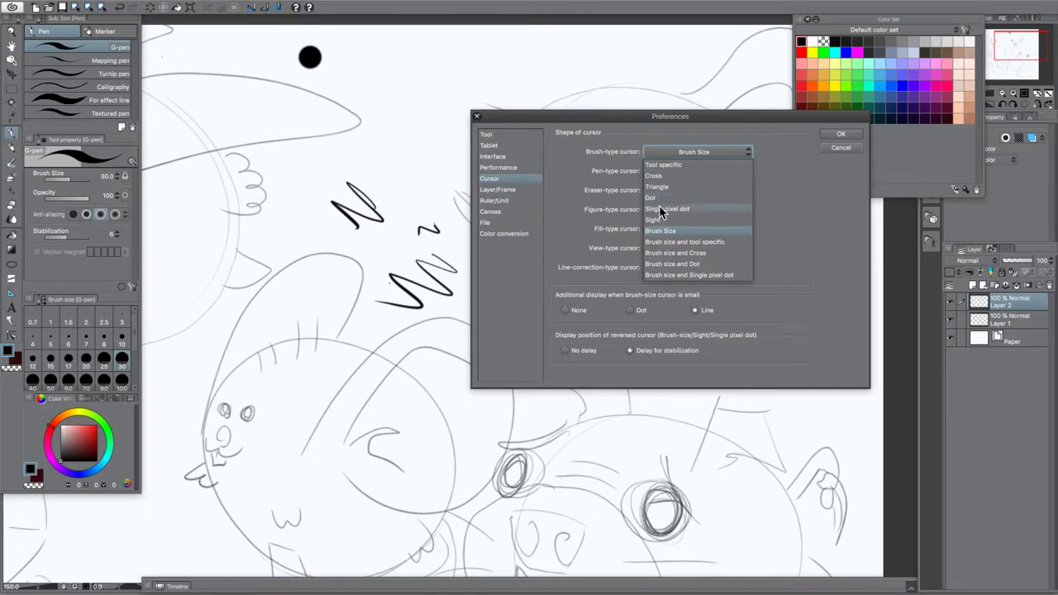
left_click(666, 264)
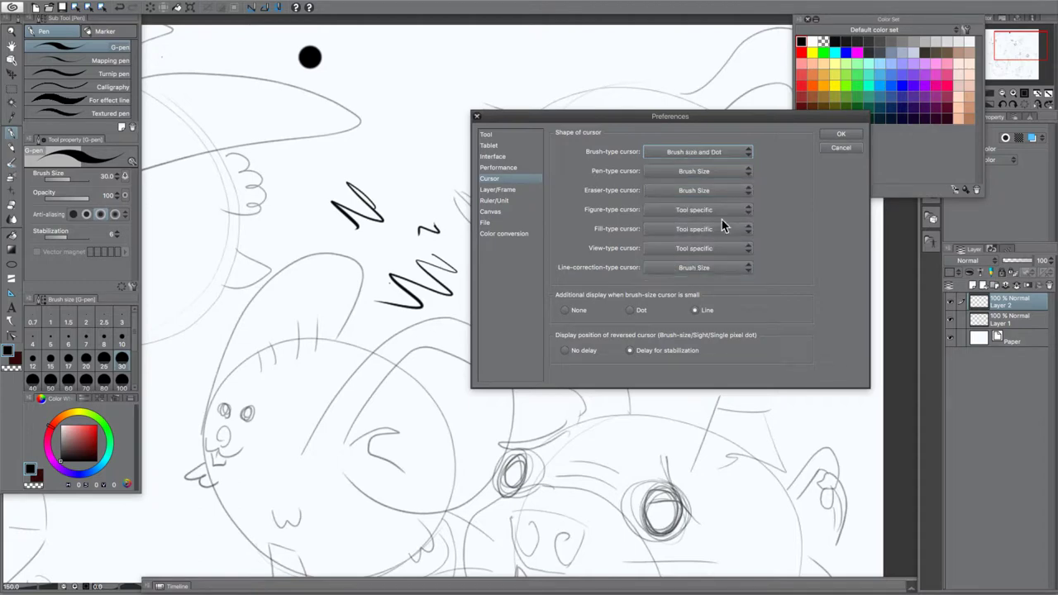
Set the pen-type cursor shape to Brush size and tool specific and apply the preferences
left_click(688, 174)
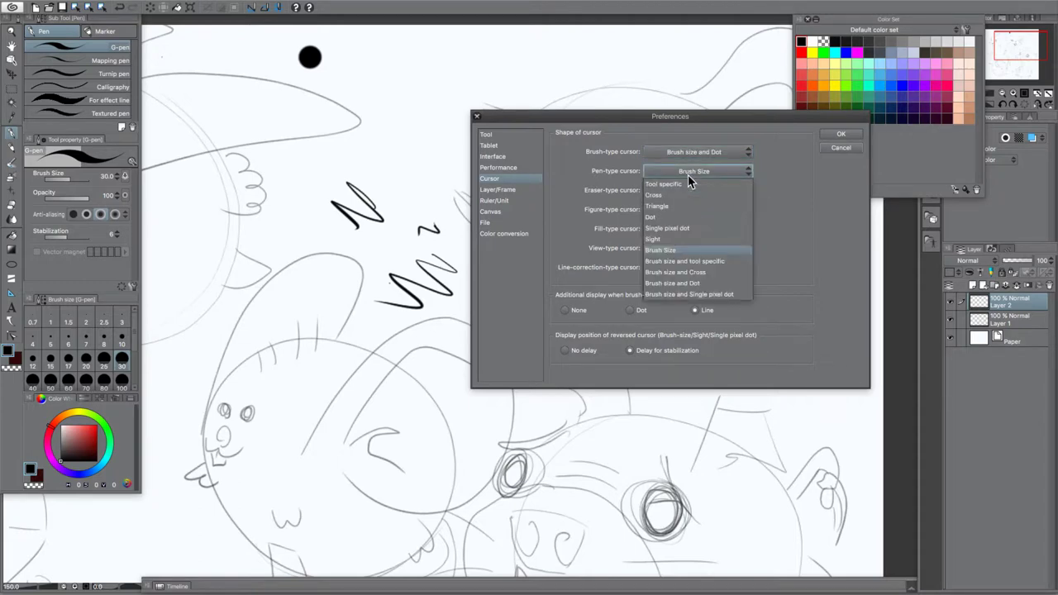
left_click(666, 296)
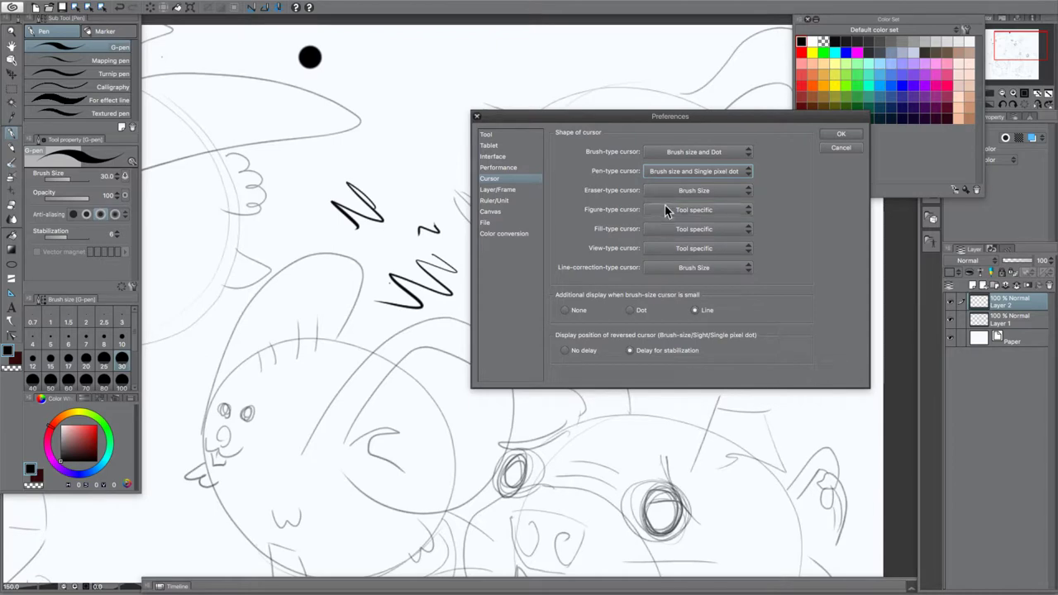
left_click(670, 175)
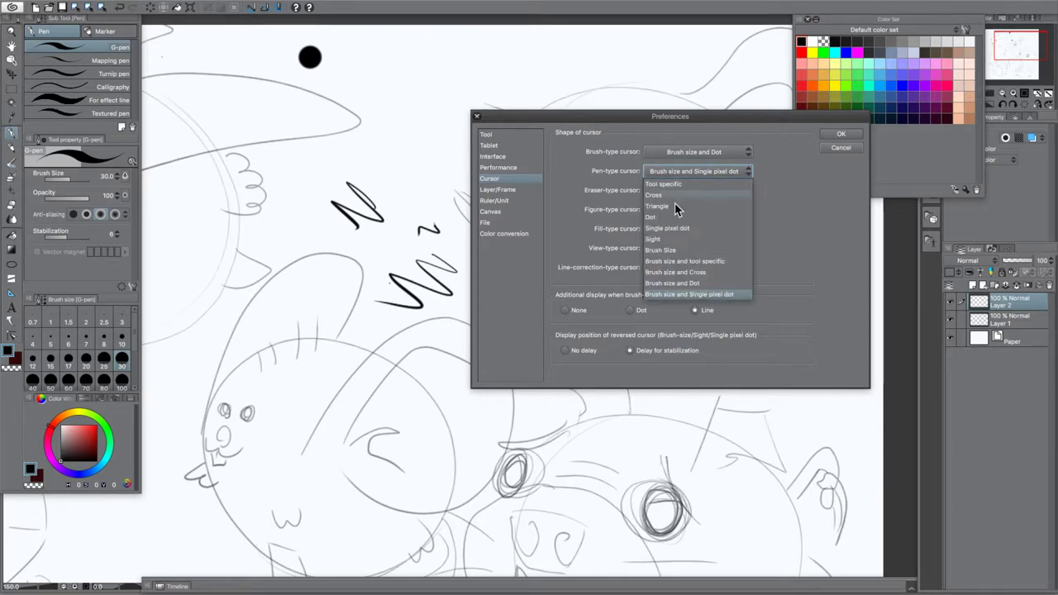
left_click(665, 282)
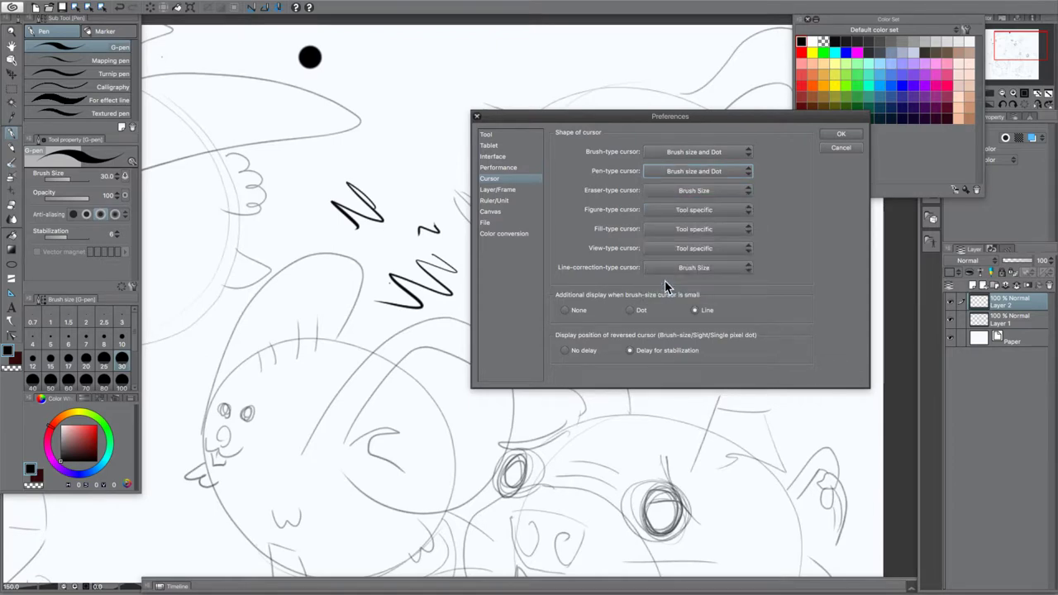
left_click(655, 170)
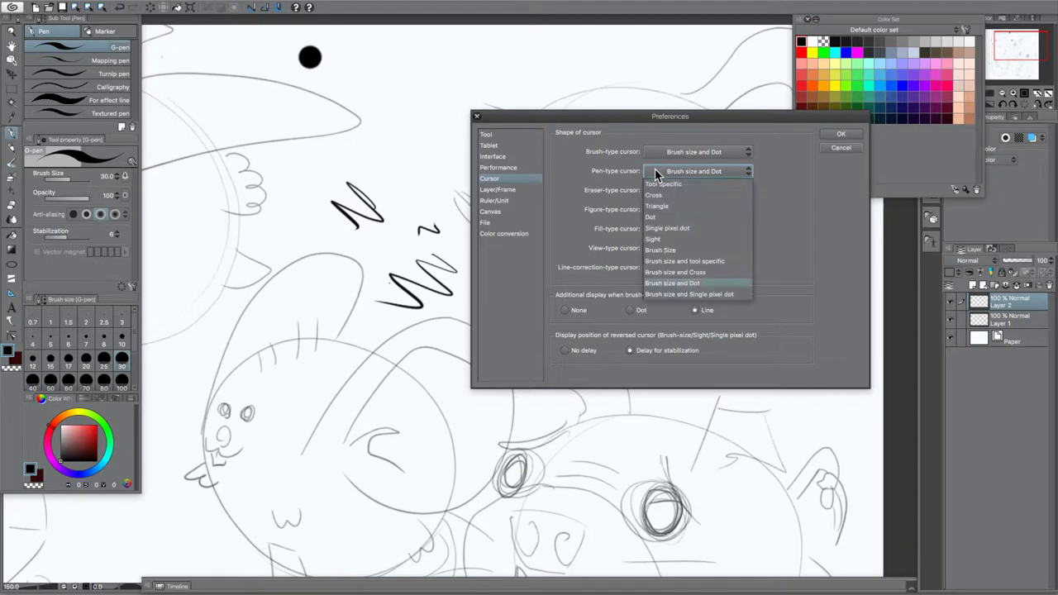
left_click(670, 260)
left_click(823, 133)
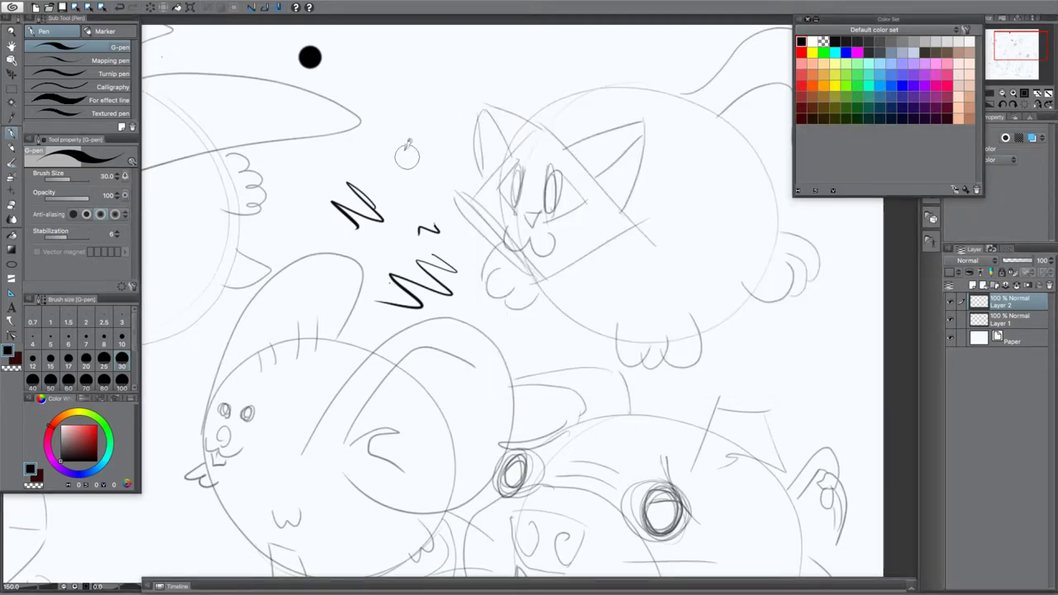
Test the pen cursor with a long zigzag beside the cat, and undo it together with all earlier test marks
mouse_move(406, 154)
left_mouse_down()
mouse_move(537, 366)
mouse_move(381, 180)
left_mouse_up()
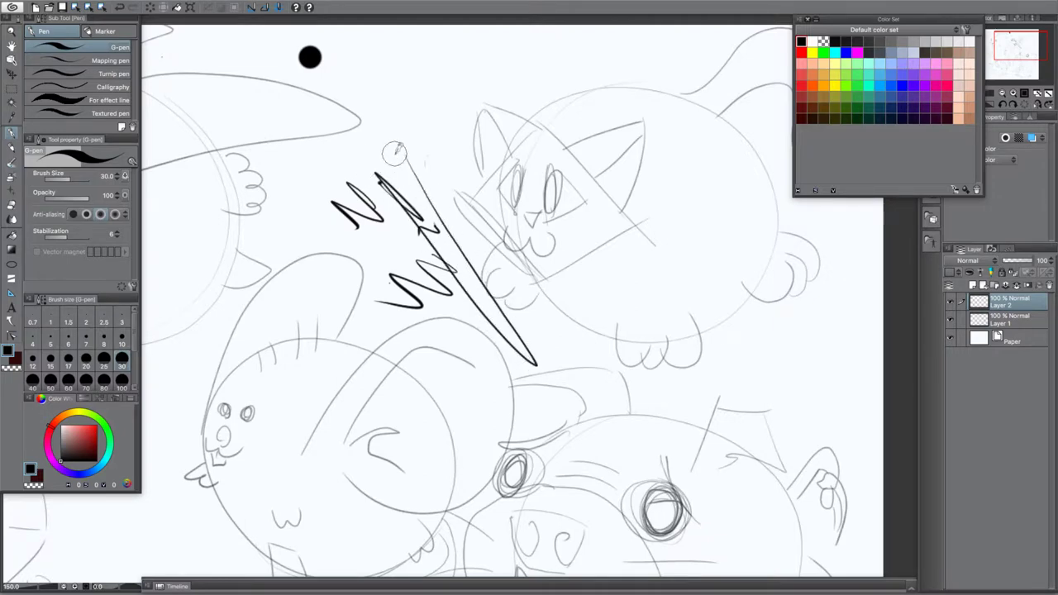
key("ctrl+z")
key("ctrl+z")
key("ctrl+z")
key("ctrl+z")
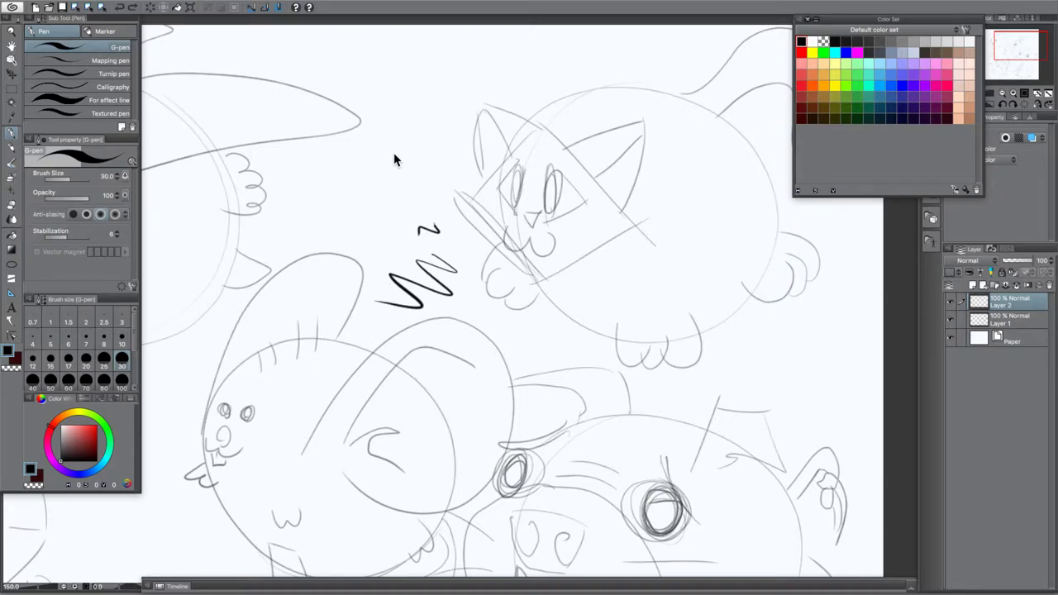
key("ctrl+z")
key("ctrl+z")
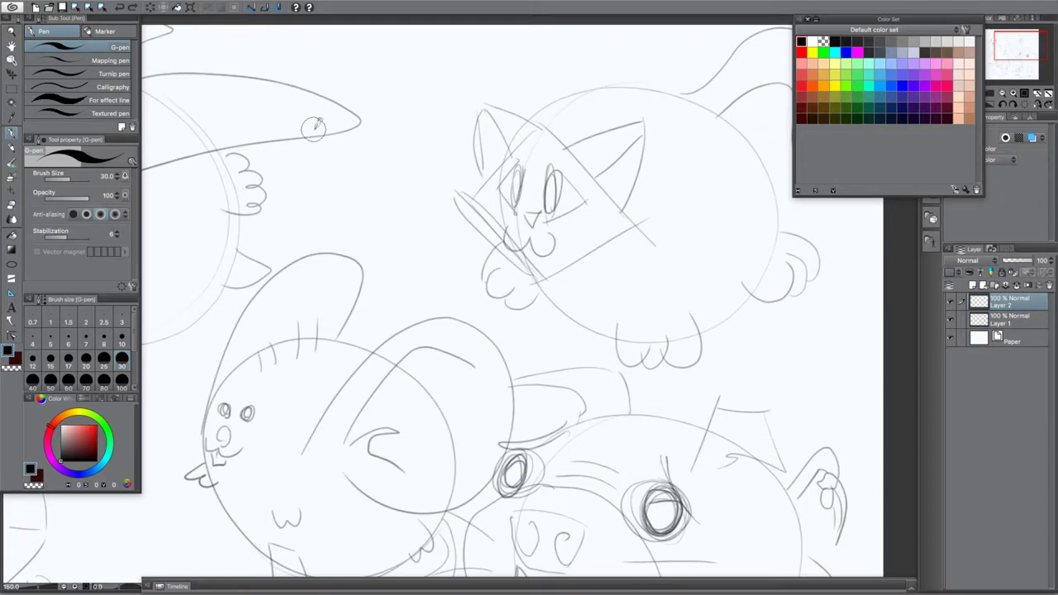
Change the pen-type cursor shape to Brush size and Dot, and test it with a stroke along the cat's cheek that is undone
mouse_move(59, 3)
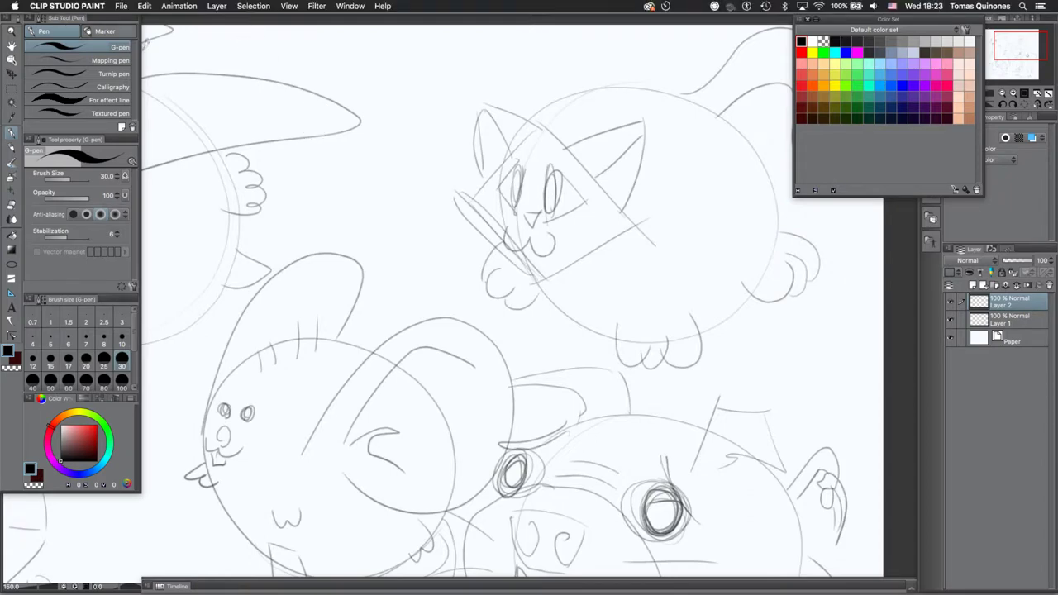
left_click(102, 7)
left_click(82, 7)
left_click(74, 8)
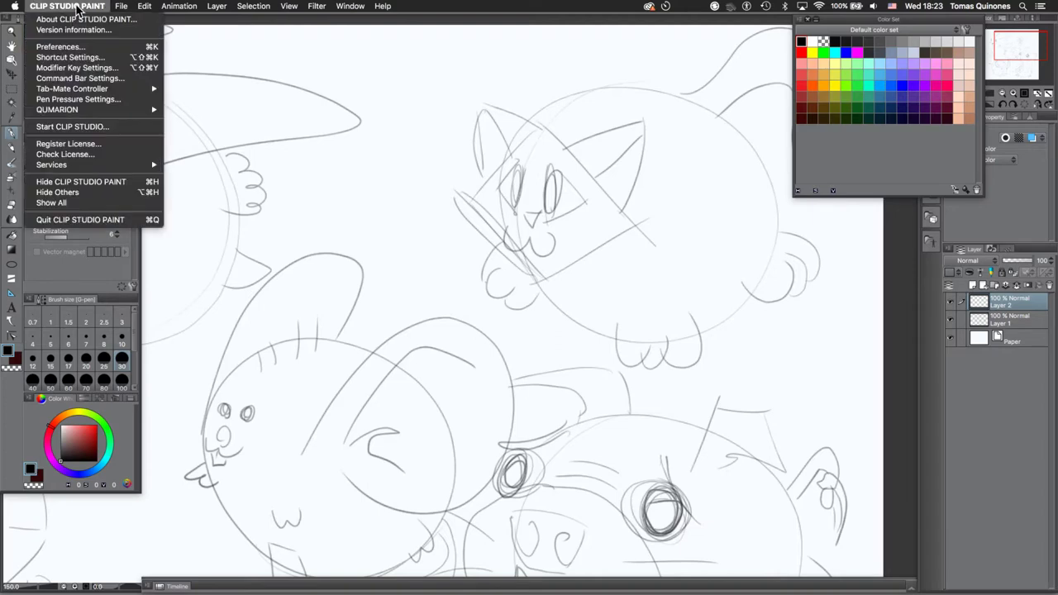
left_click(57, 47)
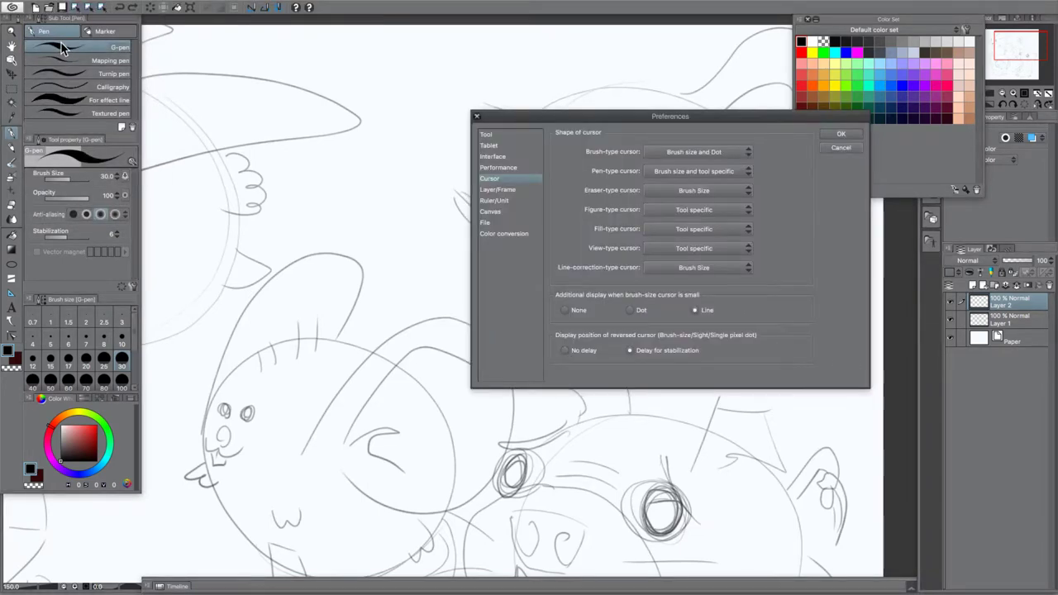
left_click(680, 174)
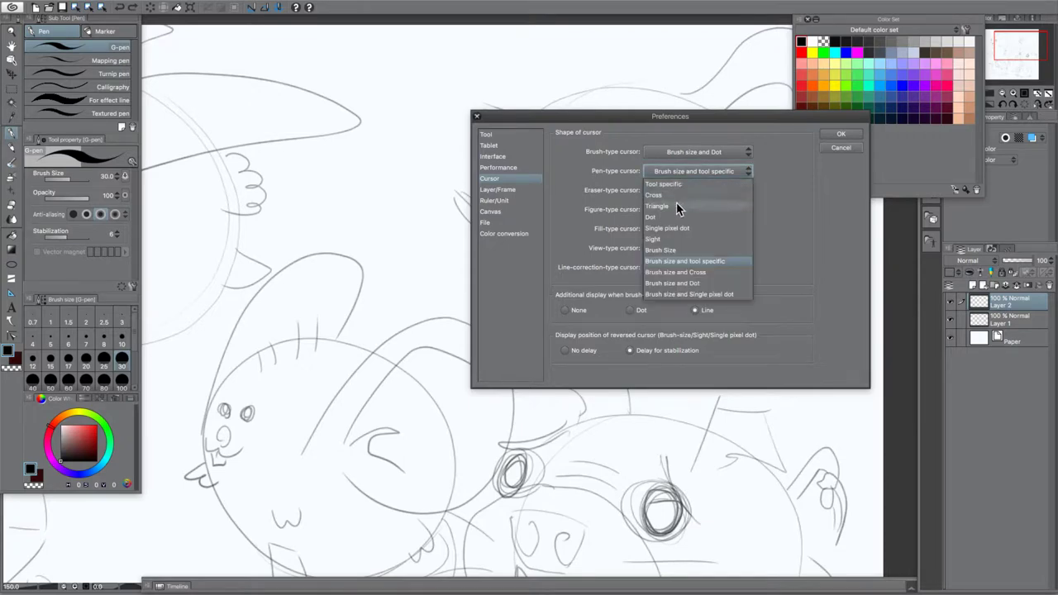
left_click(665, 284)
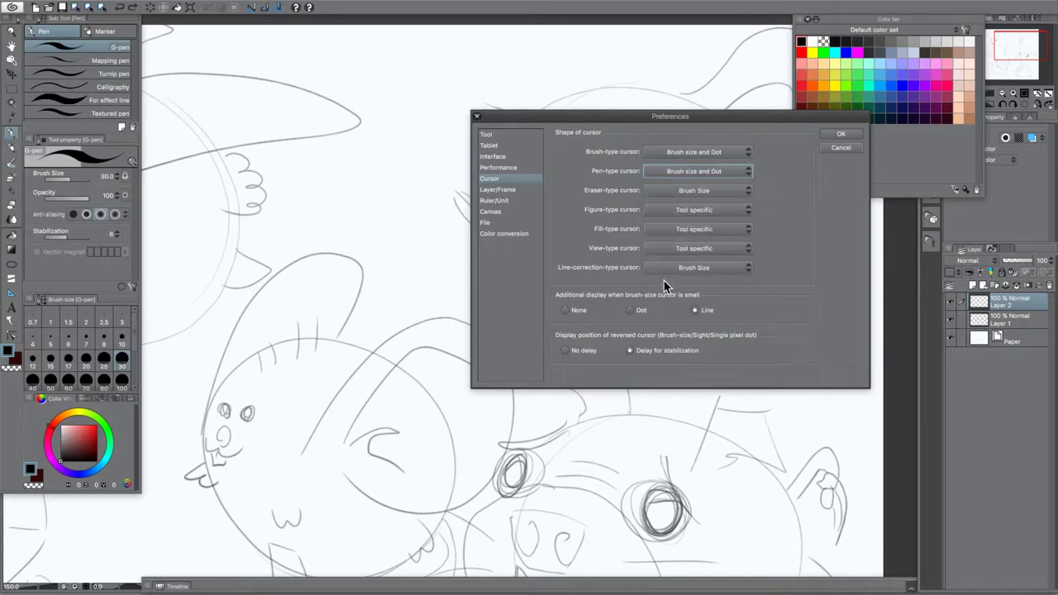
left_click(831, 135)
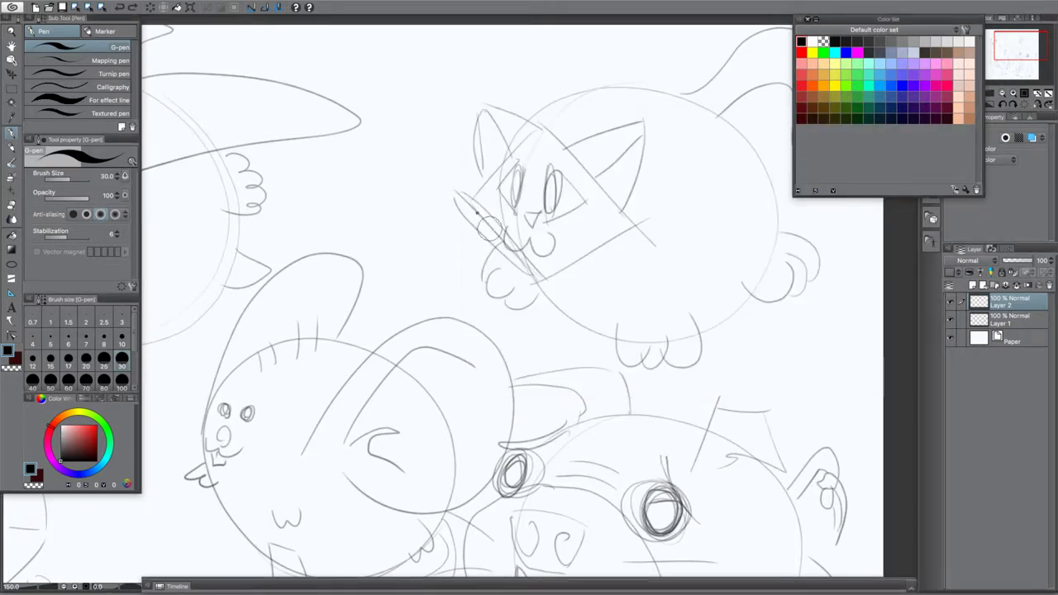
left_click_drag(460, 198, 525, 261)
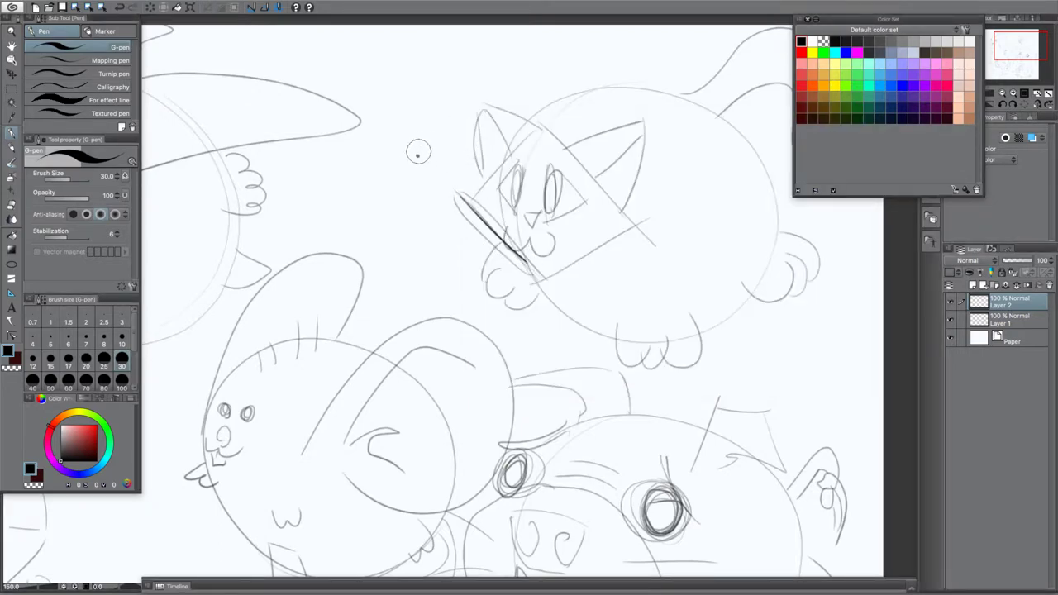
key("ctrl+z")
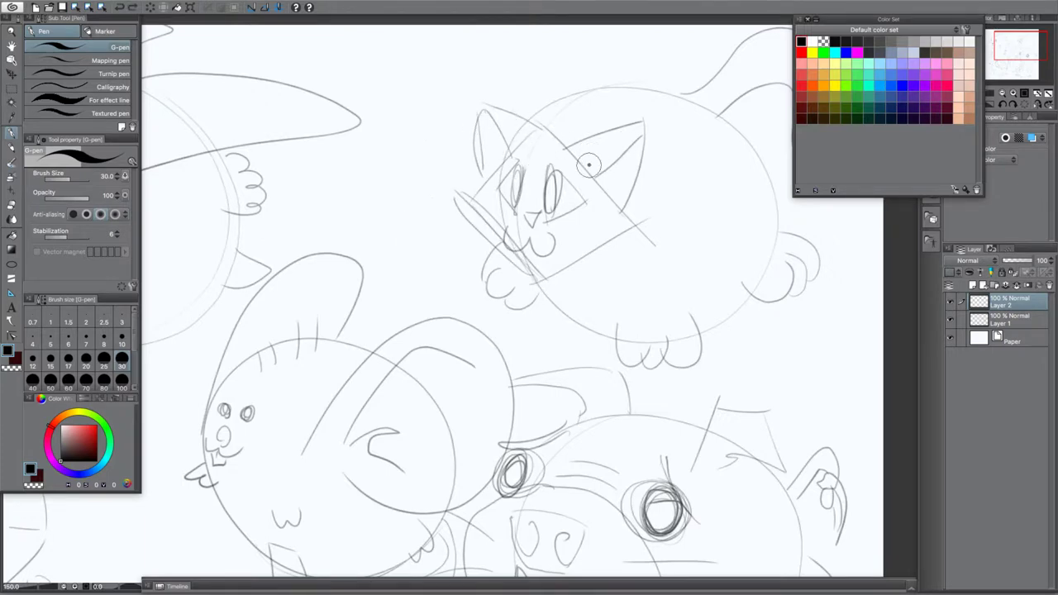
Ink the cat's two ears with furry tips and inner fur marks, plus the tuft of hair between them
left_click_drag(586, 169, 627, 135)
left_click_drag(570, 155, 629, 126)
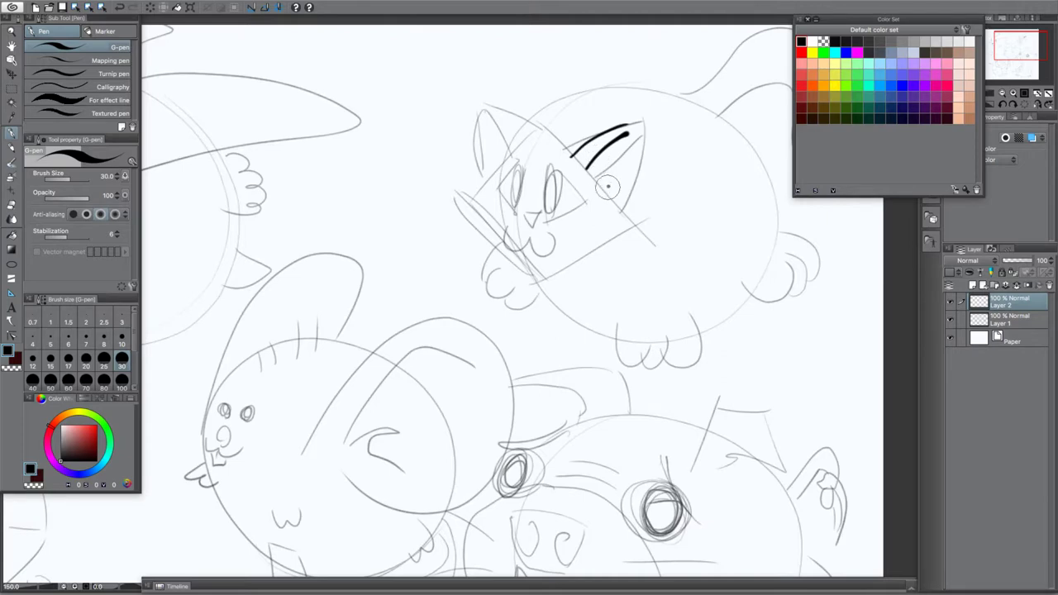
mouse_move(611, 198)
left_mouse_down()
mouse_move(643, 116)
mouse_move(635, 130)
left_mouse_up()
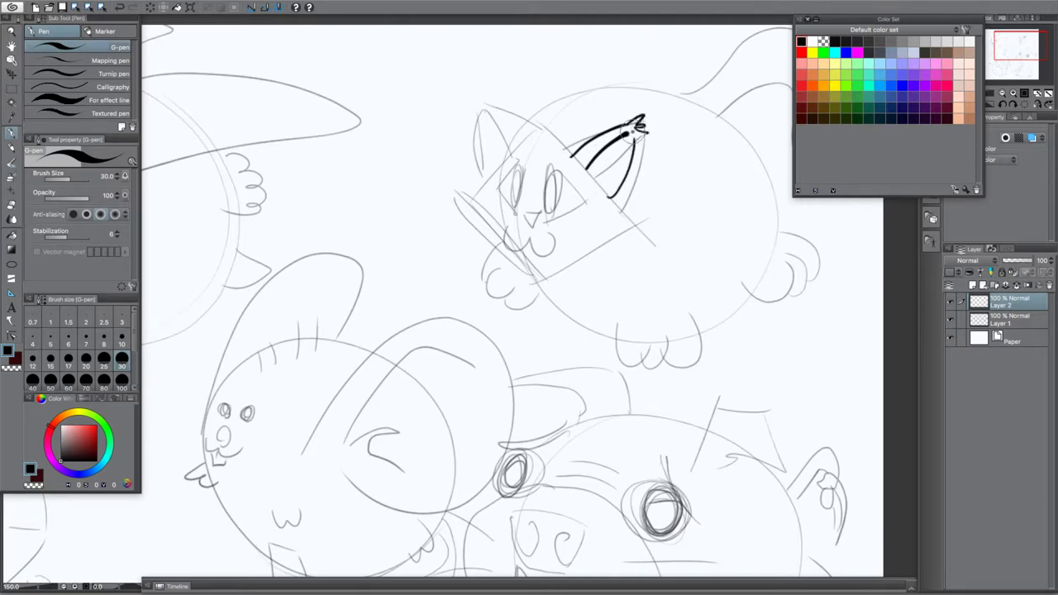
mouse_move(562, 144)
left_mouse_down()
mouse_move(542, 110)
mouse_move(512, 130)
mouse_move(483, 104)
mouse_move(488, 112)
left_mouse_up()
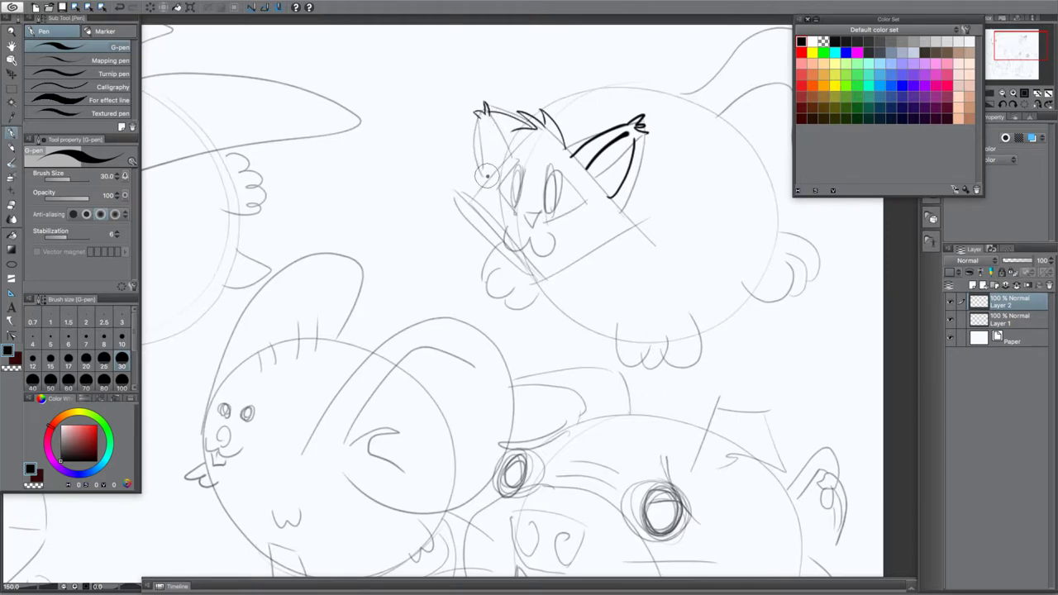
mouse_move(487, 175)
left_mouse_down()
mouse_move(484, 120)
mouse_move(510, 154)
mouse_move(490, 122)
left_mouse_up()
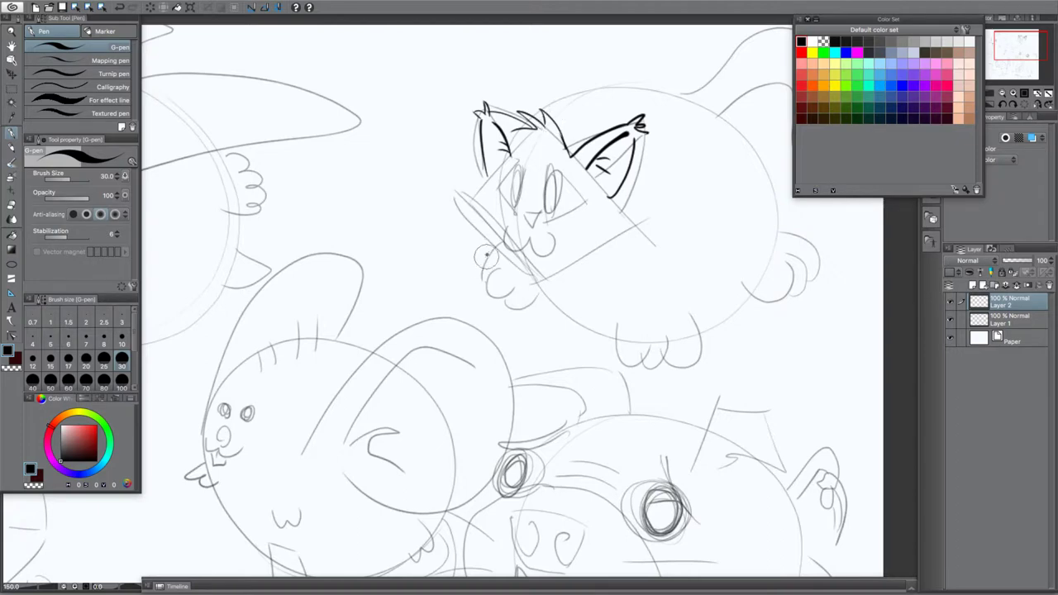
Ink the side of the cat's face from the base of the left ear down to a pointed cheek tuft
scroll(483, 243, "up", 3)
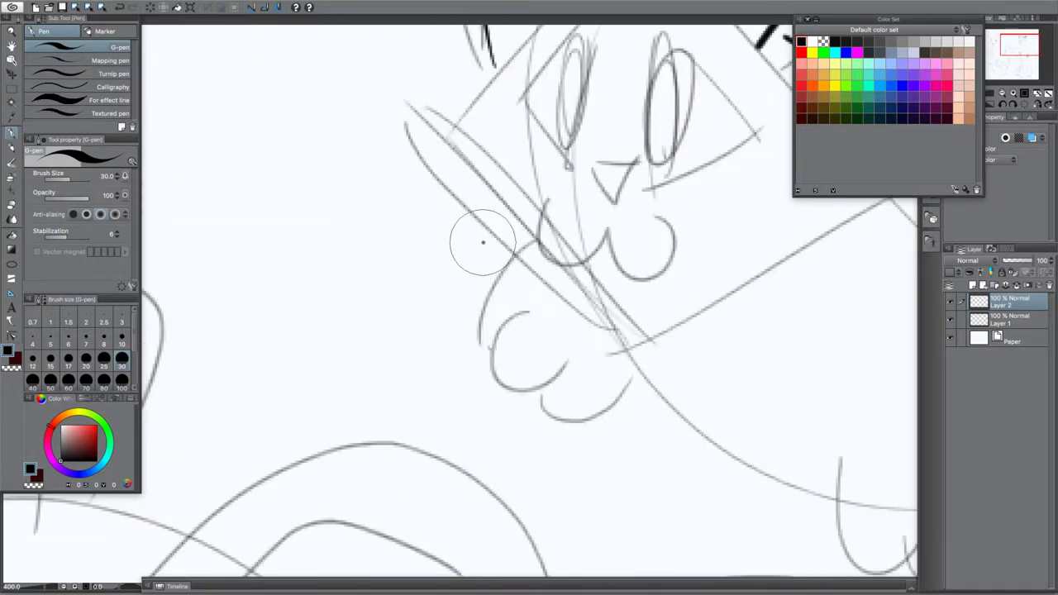
scroll(519, 199, "down", 3)
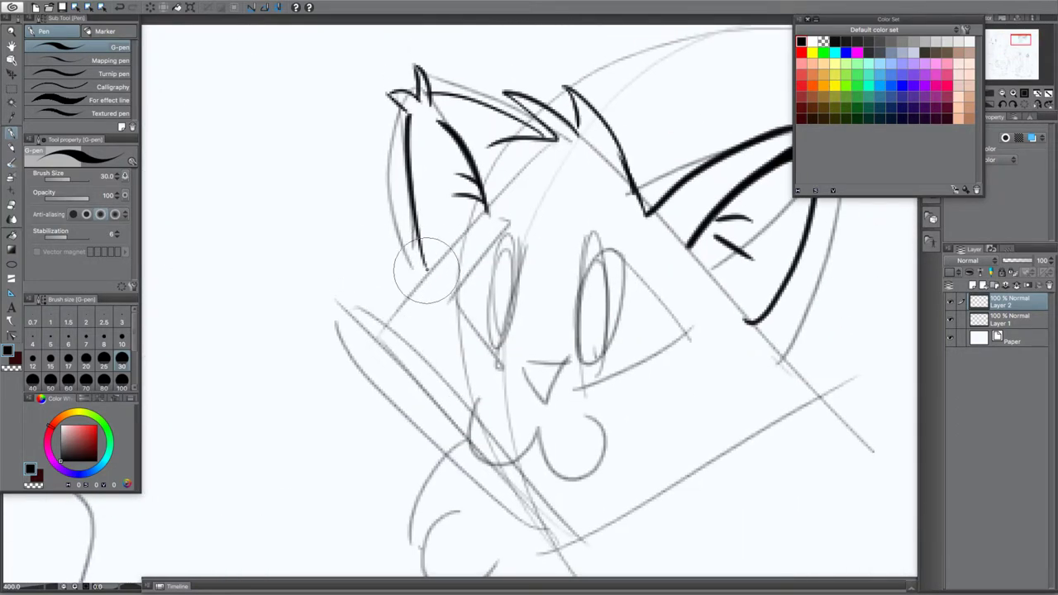
mouse_move(428, 267)
left_mouse_down()
mouse_move(389, 307)
mouse_move(386, 329)
mouse_move(376, 327)
mouse_move(410, 392)
mouse_move(327, 311)
left_mouse_up()
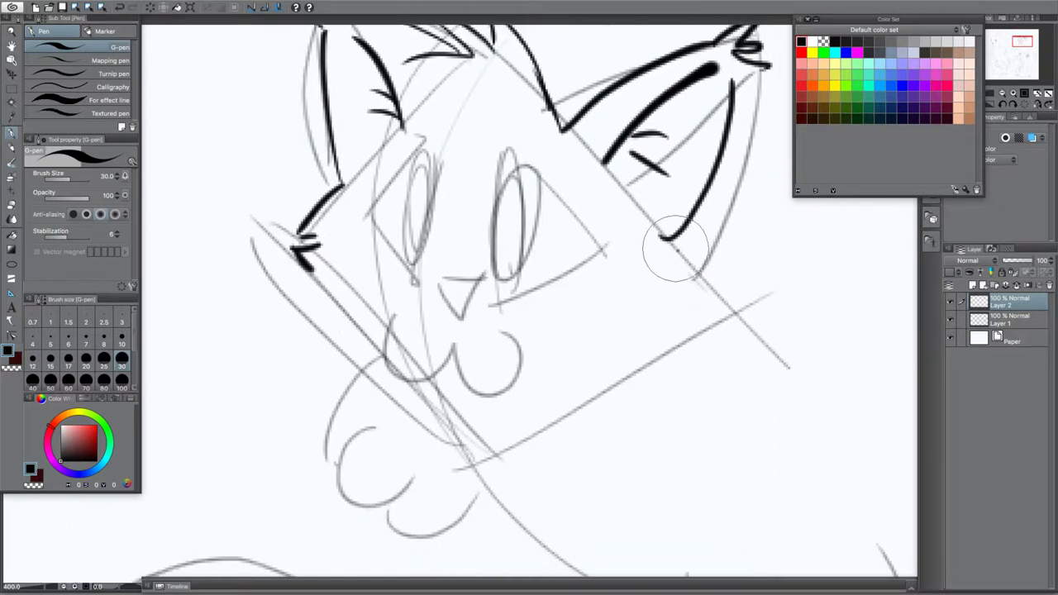
Ink the outer edge of the cat's right ear, redoing the first attempt, and add a fur tuft on the cheek below it
left_click_drag(702, 267, 753, 73)
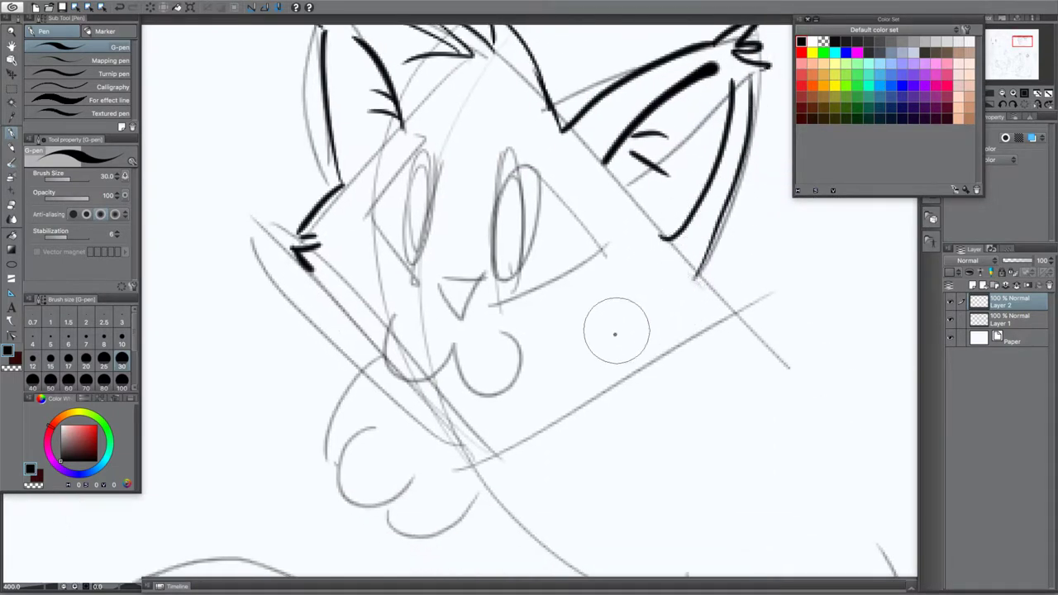
key("super+z")
scroll(590, 348, "down", 3)
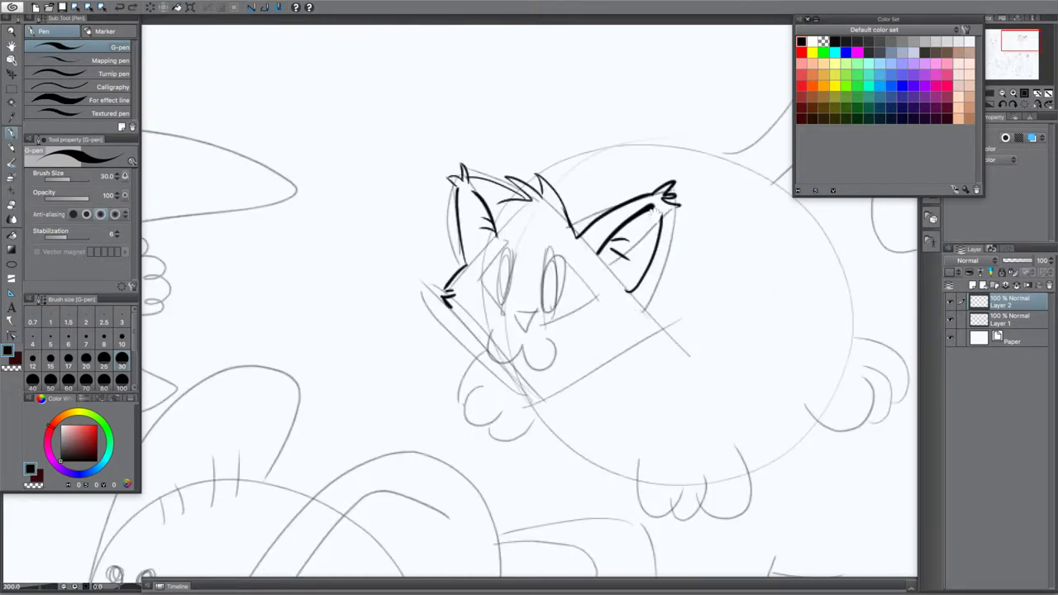
left_click_drag(644, 310, 673, 204)
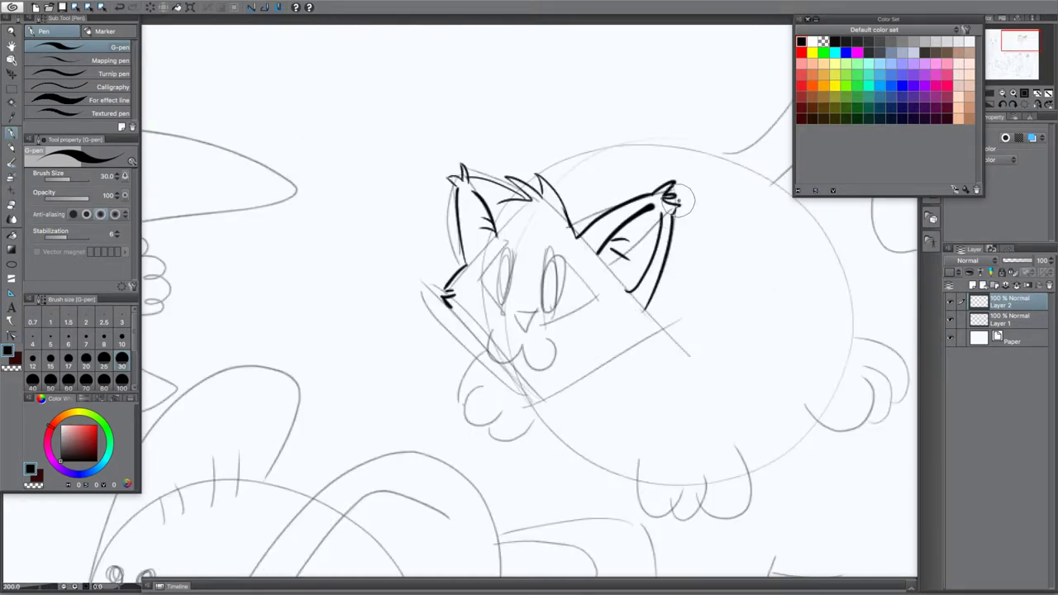
left_click_drag(646, 310, 661, 326)
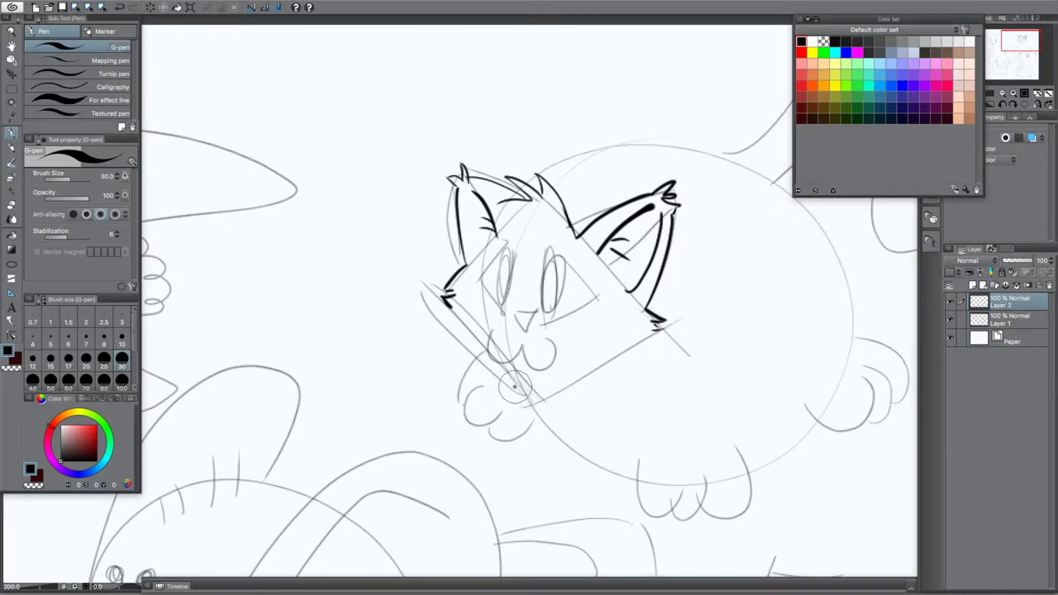
Ink the jagged fur on the cat's chin and the jaw line up to the right cheek tuft, redoing the curve until it fits
left_click_drag(504, 379, 521, 394)
mouse_move(523, 393)
left_mouse_down()
mouse_move(536, 371)
mouse_move(544, 384)
mouse_move(580, 385)
mouse_move(663, 329)
left_mouse_up()
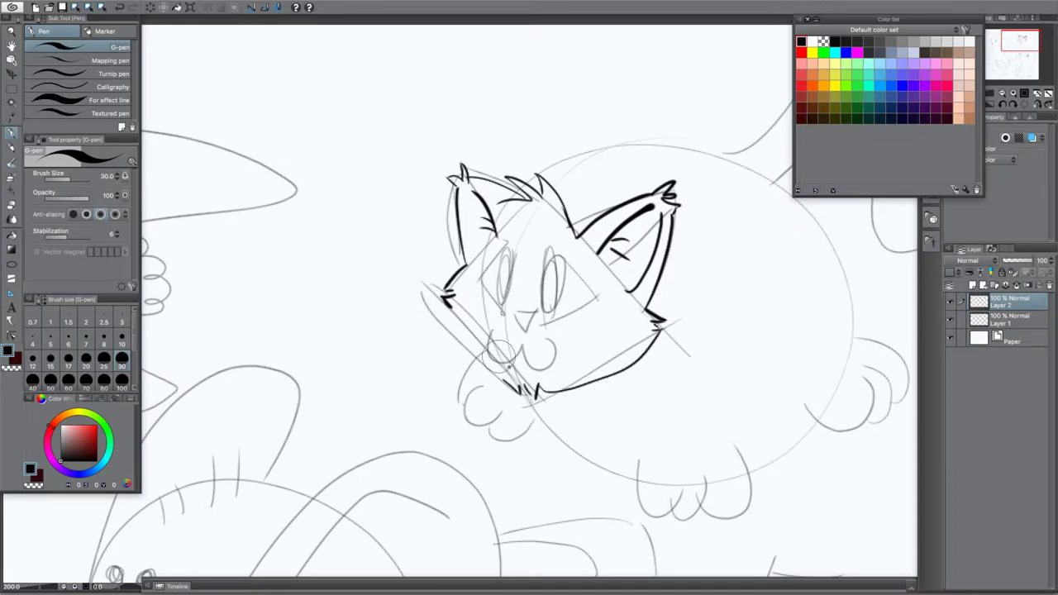
key("ctrl+z")
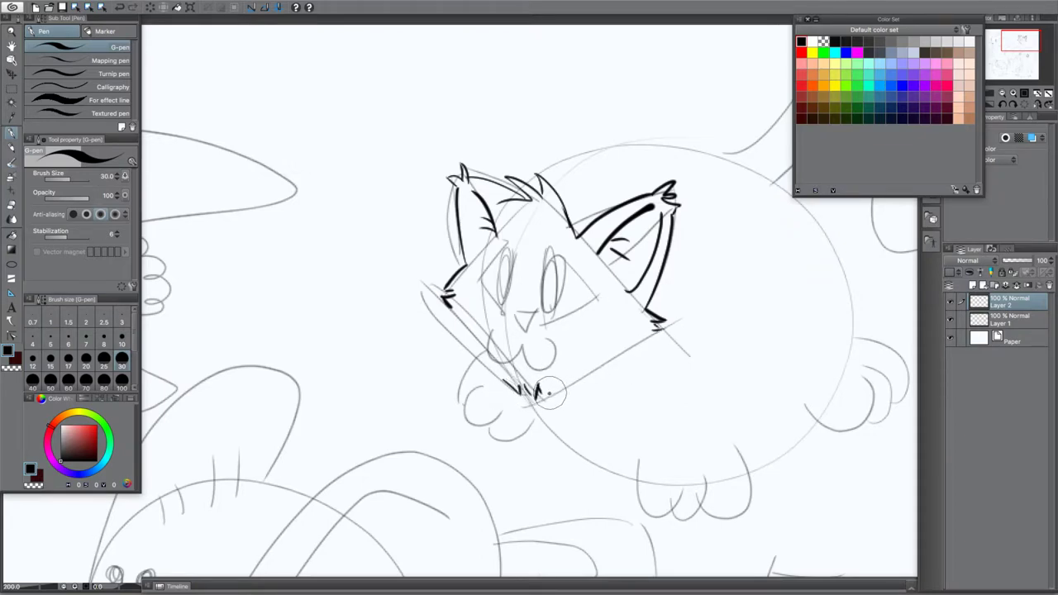
left_click_drag(544, 395, 658, 330)
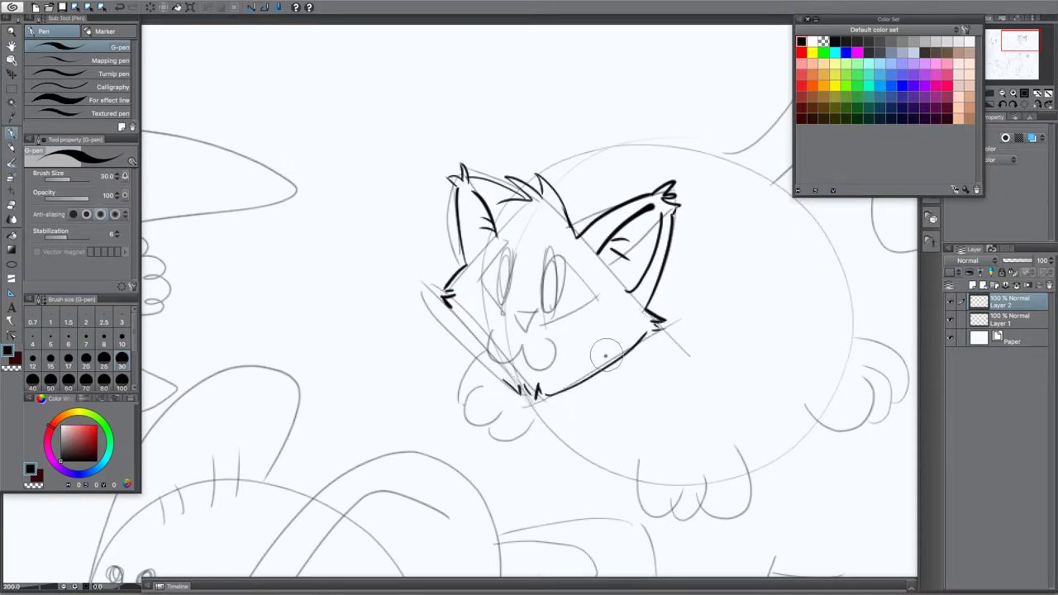
key("ctrl+z")
left_click_drag(659, 328, 539, 398)
key("ctrl+z")
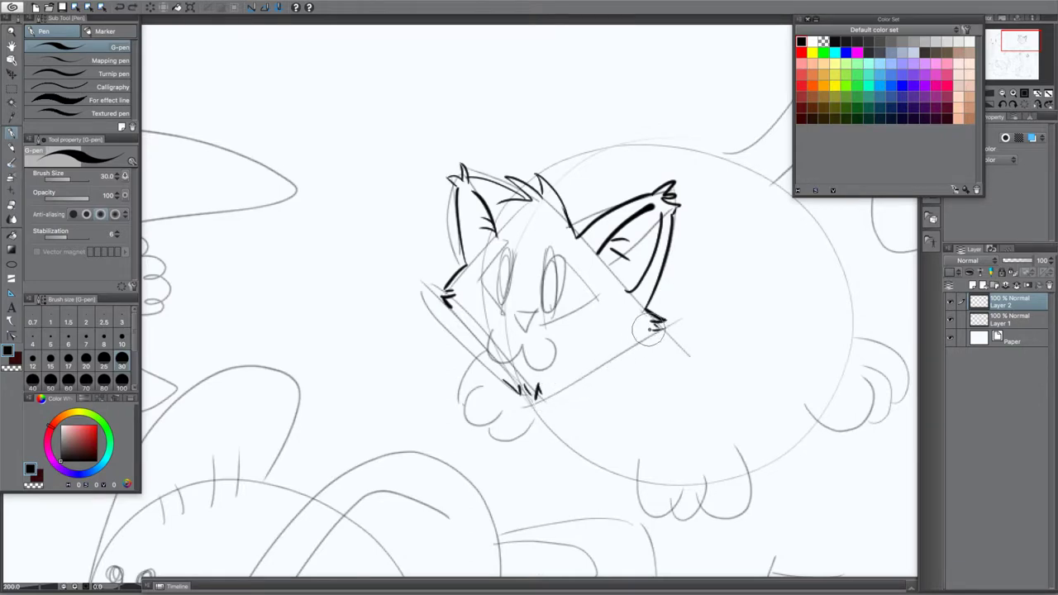
mouse_move(650, 332)
left_mouse_down()
mouse_move(539, 396)
mouse_move(479, 356)
mouse_move(437, 290)
left_mouse_up()
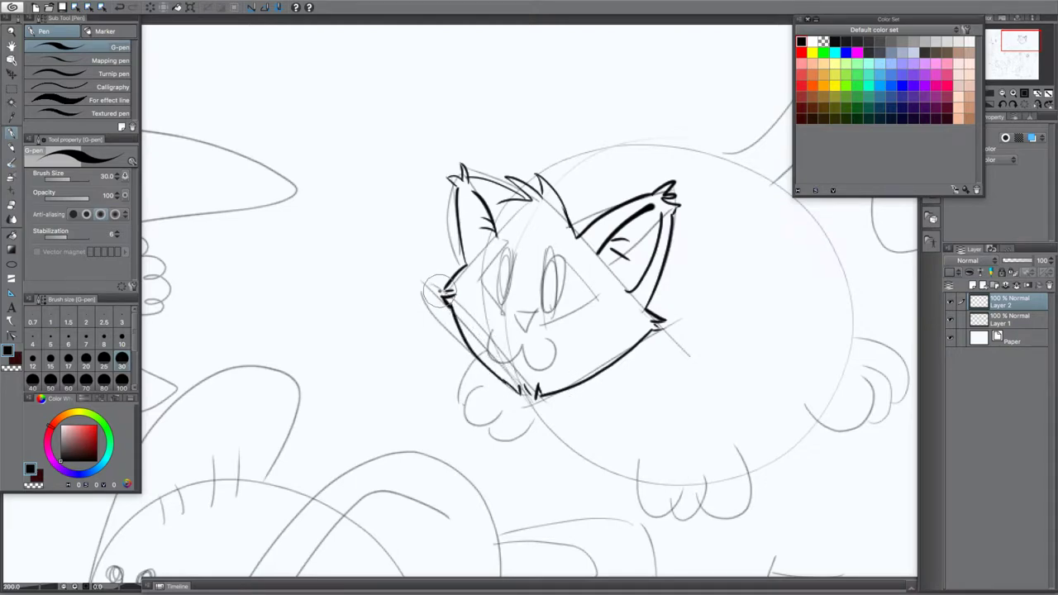
Redo the jaw line from the left cheek tuft down to the chin and join it to the jagged chin fur
key("ctrl+z")
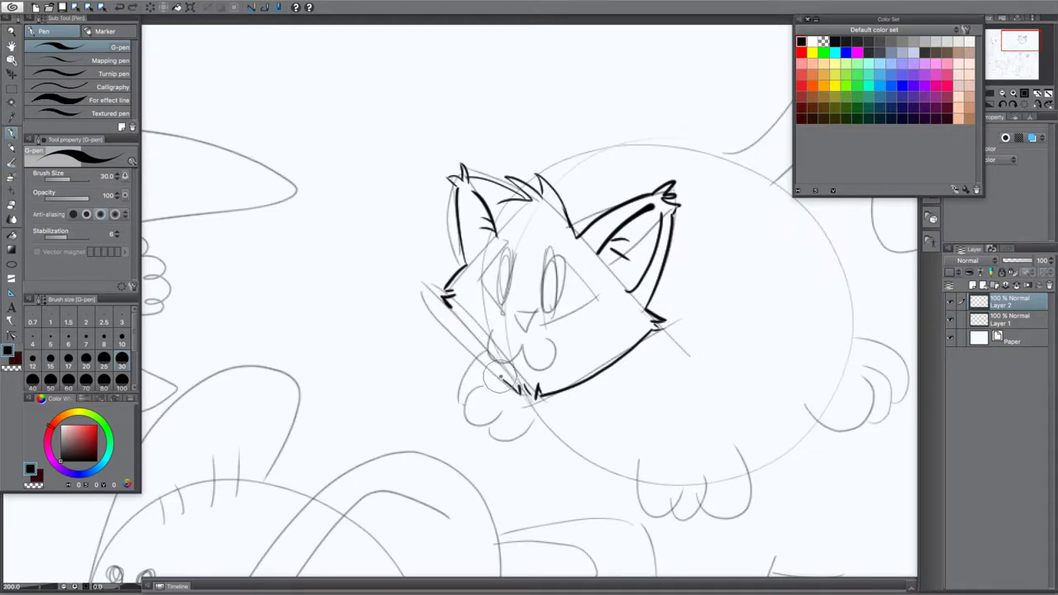
mouse_move(506, 382)
left_mouse_down()
mouse_move(439, 281)
mouse_move(431, 286)
mouse_move(519, 391)
left_mouse_up()
key("ctrl+z")
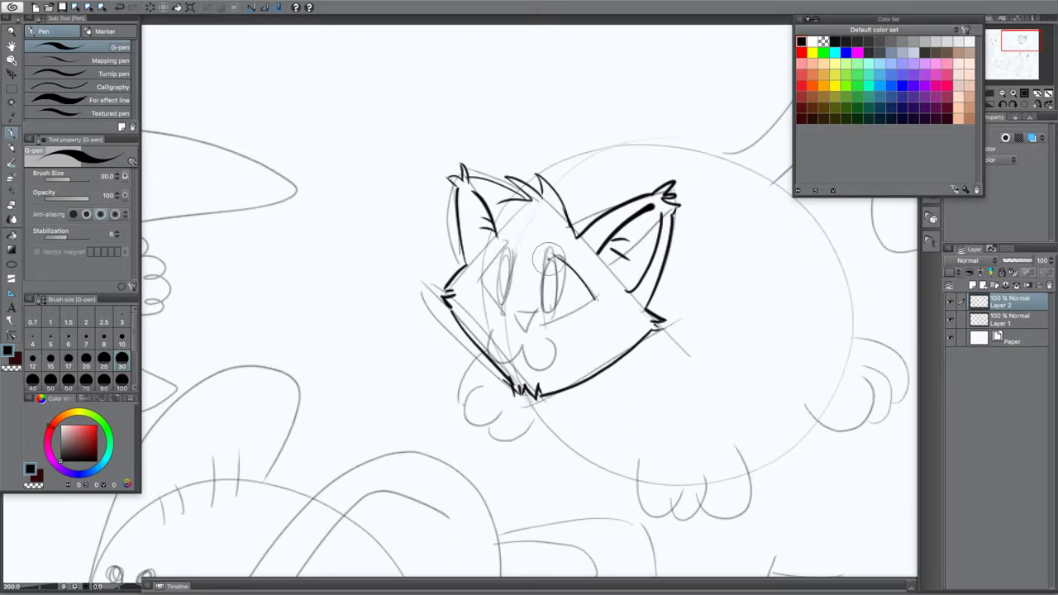
Ink the cat's two almond-shaped eyes with narrow oval pupils and short brow marks, plus the small triangular nose
mouse_move(553, 256)
left_mouse_down()
mouse_move(545, 314)
mouse_move(556, 311)
left_mouse_up()
left_click_drag(506, 255, 500, 296)
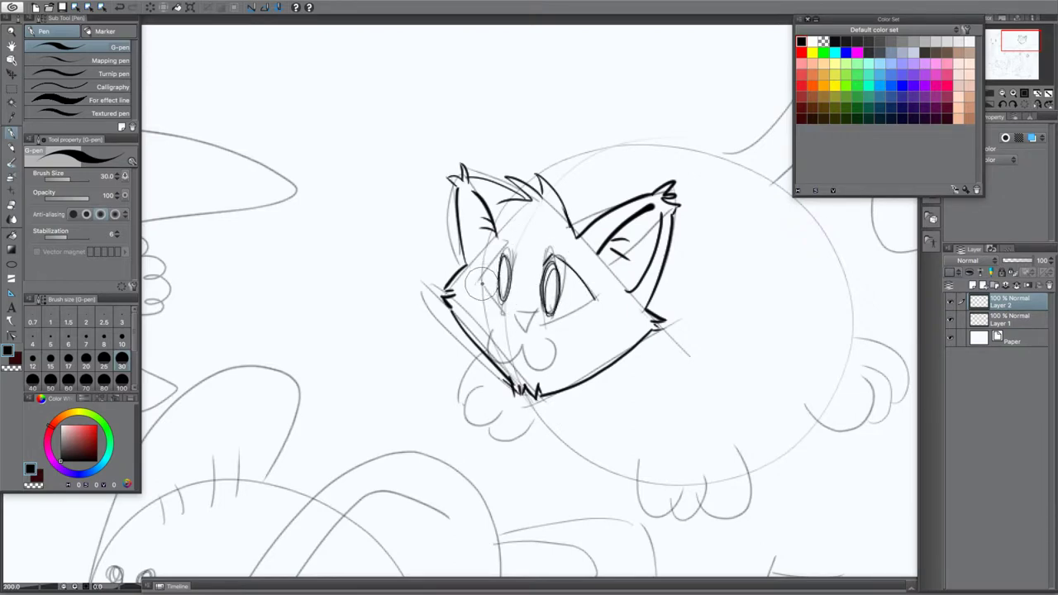
left_click_drag(502, 253, 553, 256)
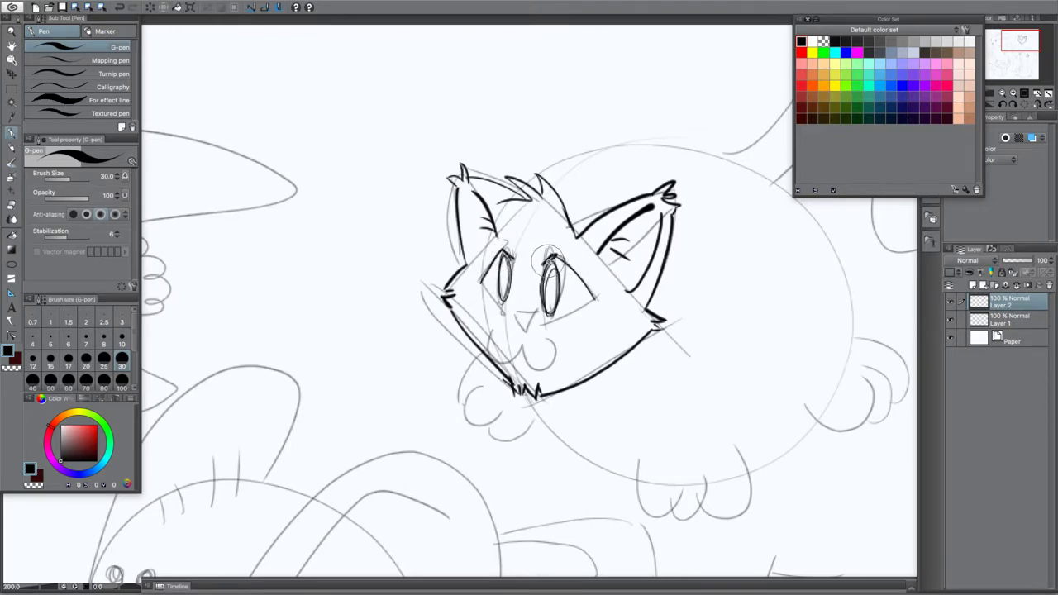
left_click_drag(547, 314, 596, 294)
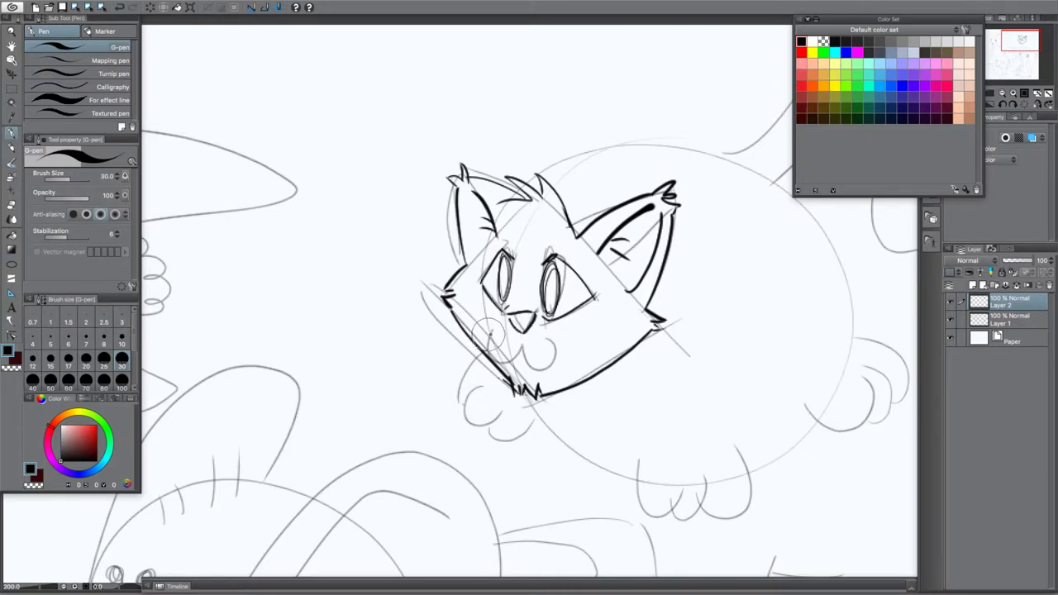
Ink the cat's rounded muzzle as two curled lobes meeting under the nose, redoing the strokes that miss the sketch
mouse_move(497, 329)
left_mouse_down()
mouse_move(513, 357)
mouse_move(517, 328)
mouse_move(528, 350)
mouse_move(550, 347)
left_mouse_up()
key("ctrl+z")
key("ctrl+z")
mouse_move(516, 313)
left_mouse_down()
mouse_move(521, 344)
mouse_move(552, 338)
left_mouse_up()
key("ctrl+z")
key("ctrl+z")
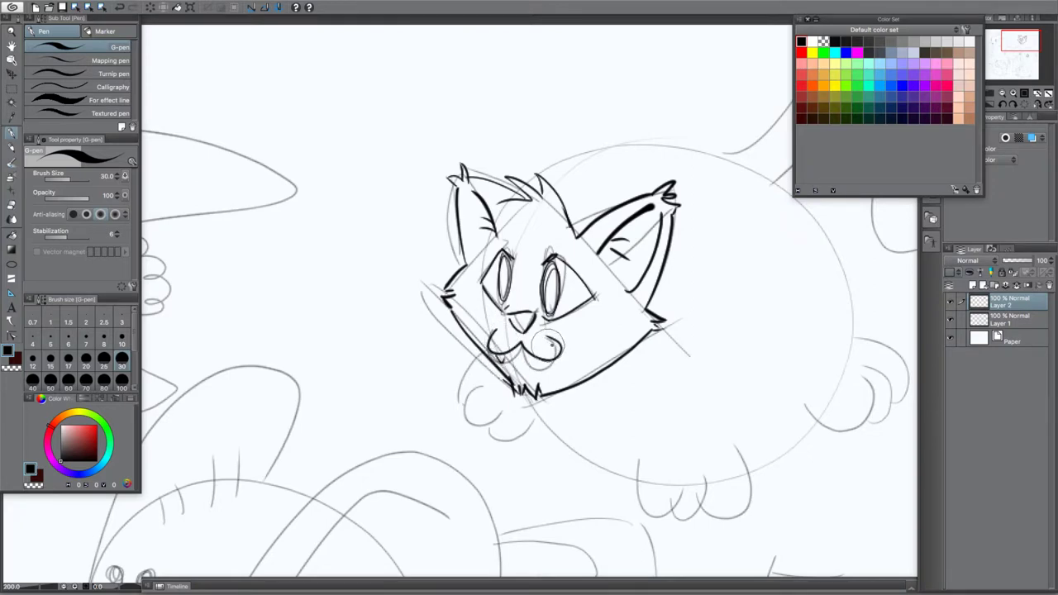
Ink two long whiskers on each side of the muzzle and check the line art with the Layer 1 sketch briefly hidden
mouse_move(551, 343)
left_mouse_down()
mouse_move(652, 337)
mouse_move(655, 401)
mouse_move(676, 416)
left_mouse_up()
left_click_drag(471, 322, 432, 293)
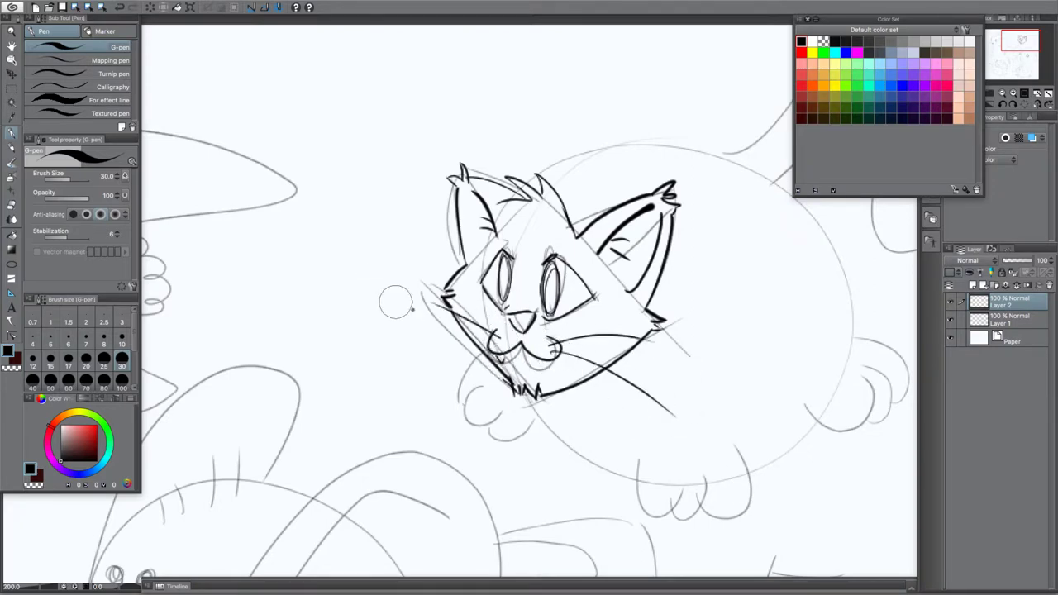
left_click_drag(498, 335, 349, 357)
key("ctrl+z")
key("ctrl+z")
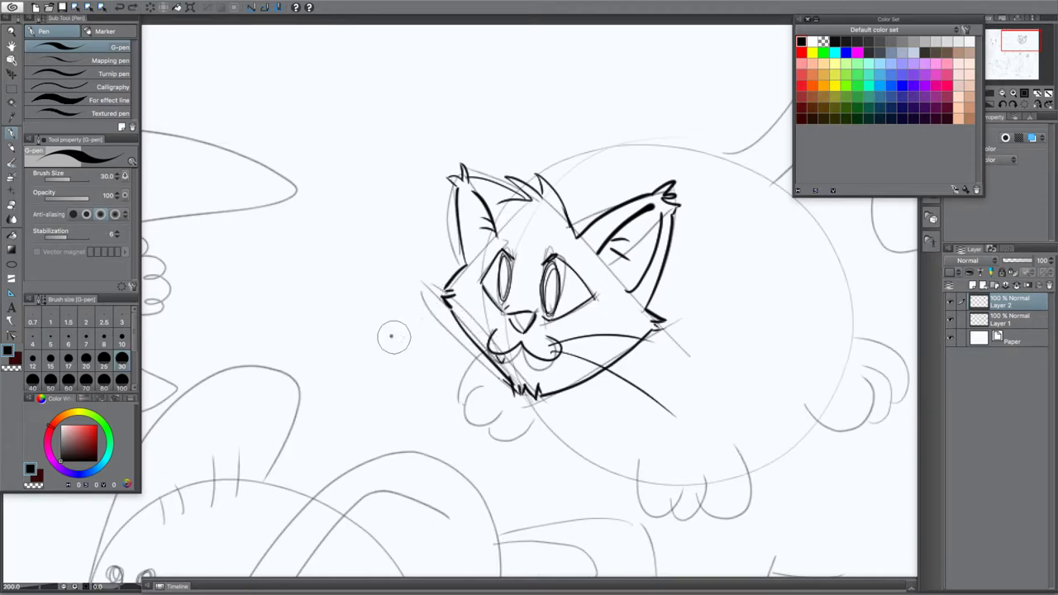
left_click_drag(493, 330, 376, 296)
left_click_drag(504, 343, 376, 355)
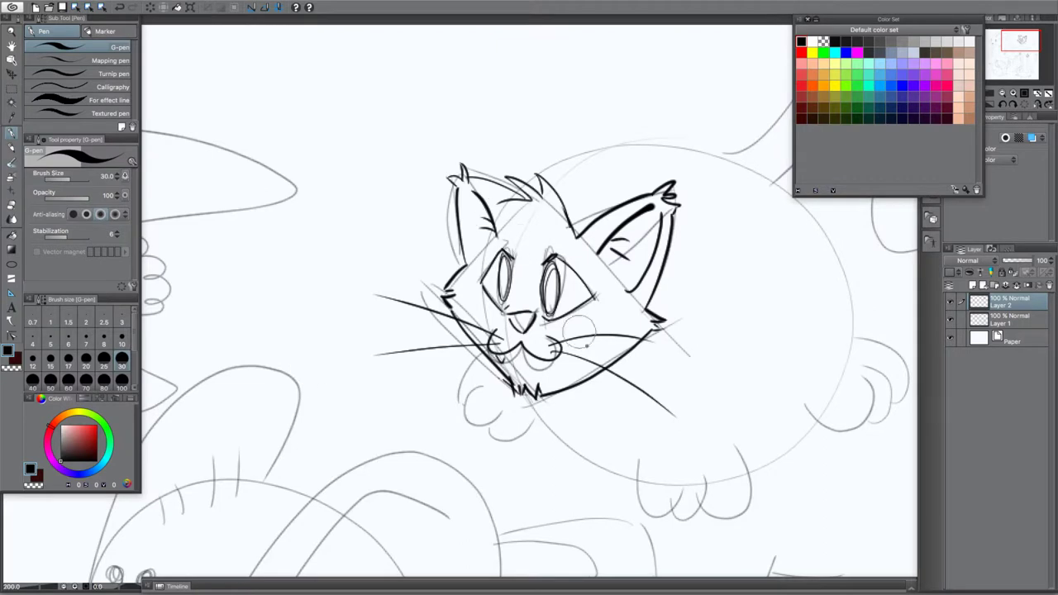
left_click(950, 321)
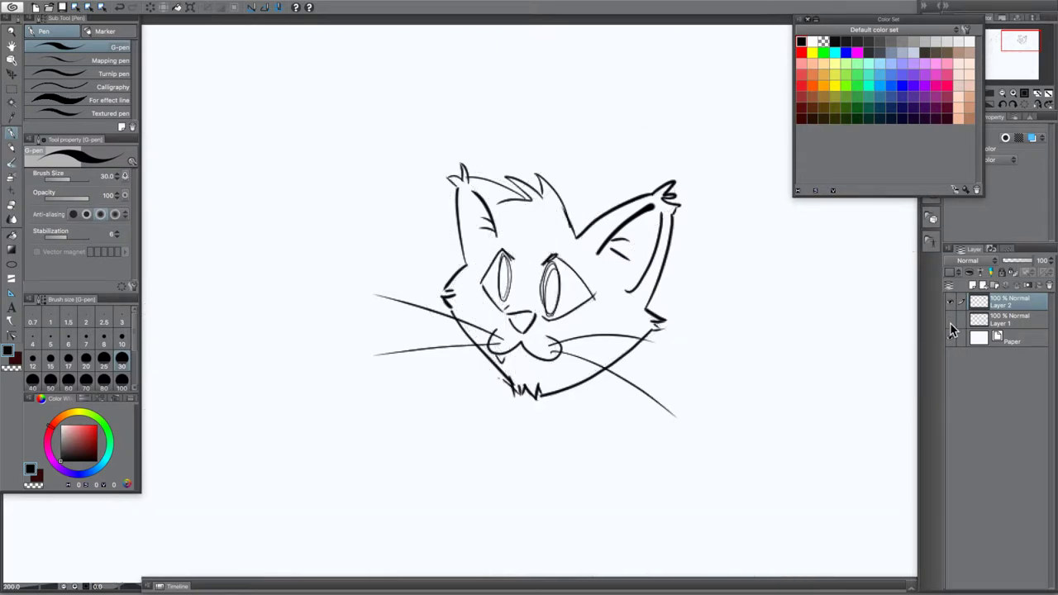
left_click(951, 322)
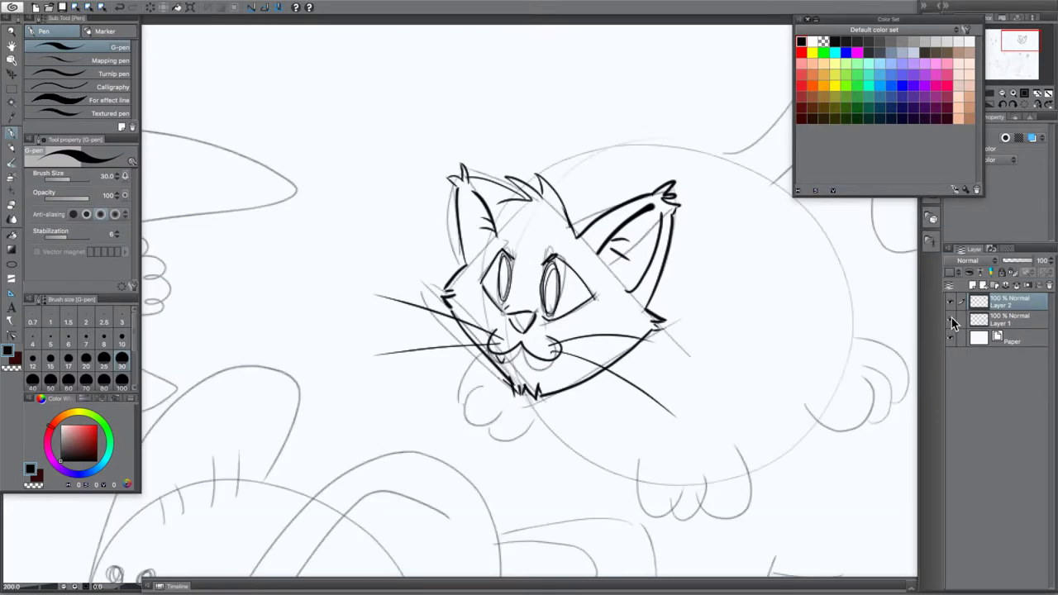
Ink the cat's chest line and both front paws, with oval pads on the raised paw and rounded toes on the lower one
left_click_drag(571, 490, 485, 388)
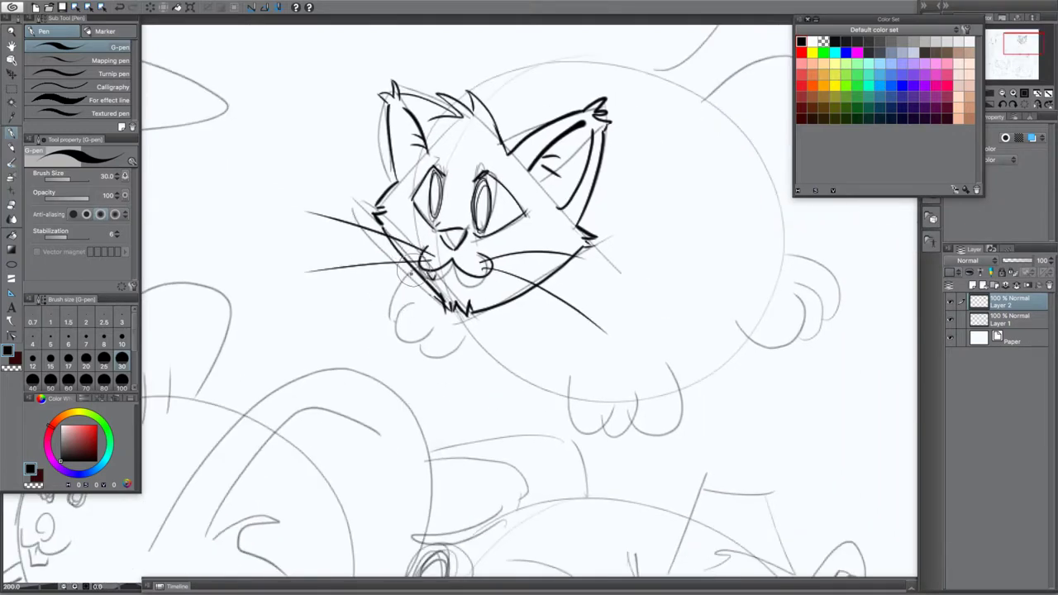
mouse_move(461, 320)
left_mouse_down()
mouse_move(529, 402)
mouse_move(523, 372)
mouse_move(564, 385)
left_mouse_up()
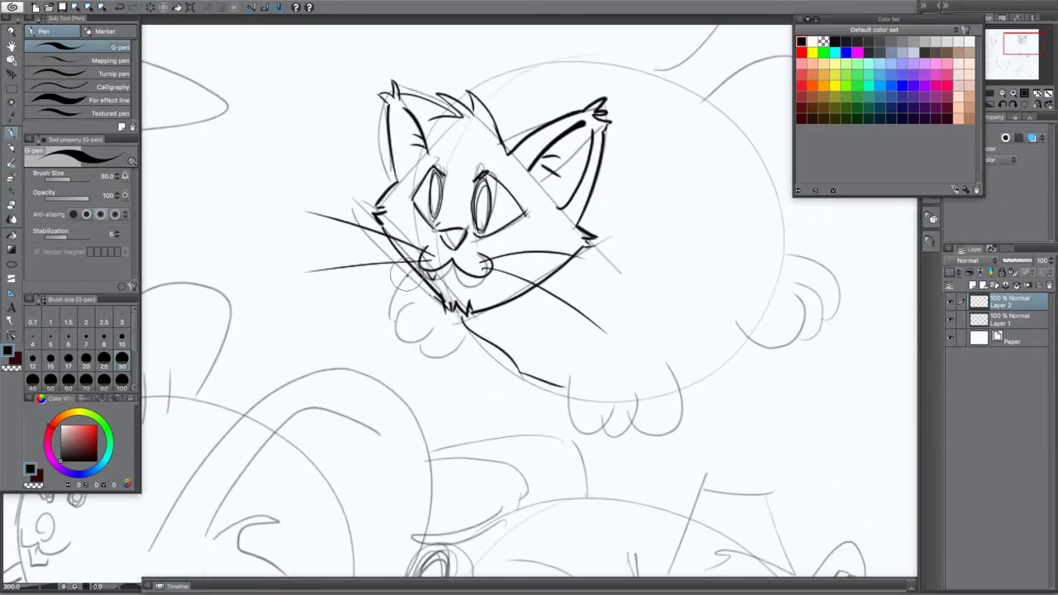
mouse_move(411, 273)
left_mouse_down()
mouse_move(407, 321)
mouse_move(409, 308)
mouse_move(395, 329)
mouse_move(430, 323)
mouse_move(420, 312)
mouse_move(412, 324)
mouse_move(414, 350)
mouse_move(441, 329)
left_mouse_up()
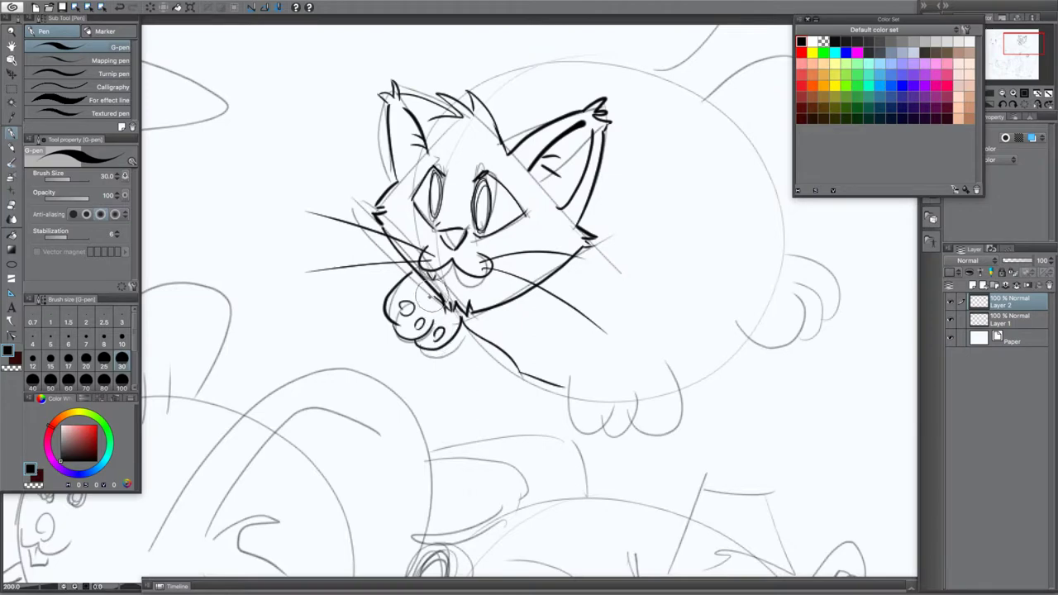
mouse_move(426, 290)
left_mouse_down()
mouse_move(421, 302)
mouse_move(468, 327)
left_mouse_up()
mouse_move(568, 373)
left_mouse_down()
mouse_move(582, 428)
mouse_move(598, 404)
mouse_move(612, 419)
mouse_move(633, 386)
left_mouse_up()
left_click_drag(644, 423, 668, 363)
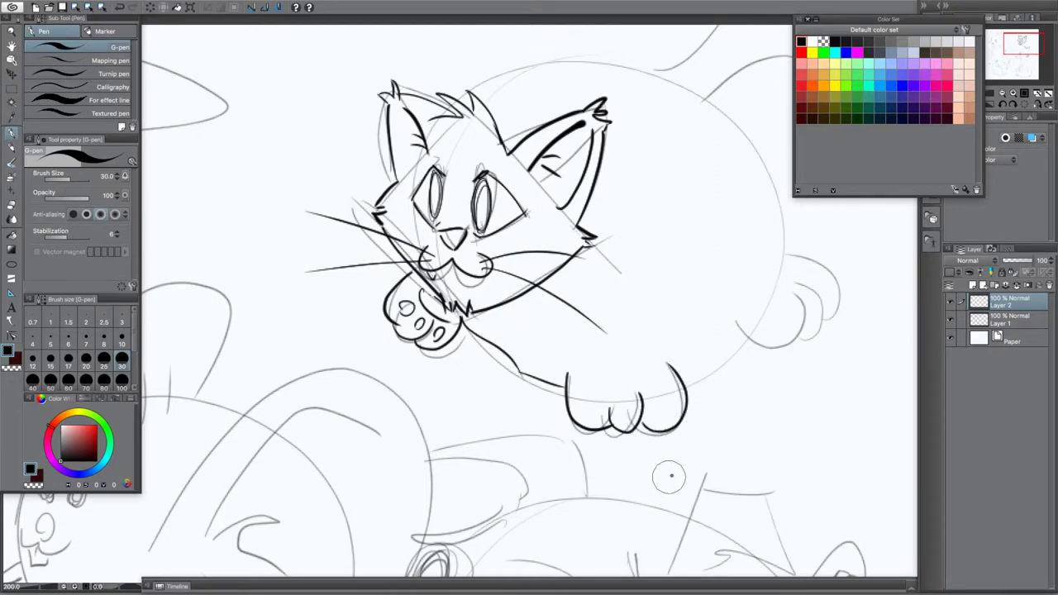
Ink the hind paw with its rounded toes and the arc of the back from the head tuft down to that paw
key("space")
left_click_drag(706, 470, 526, 482)
left_click_drag(592, 317, 643, 356)
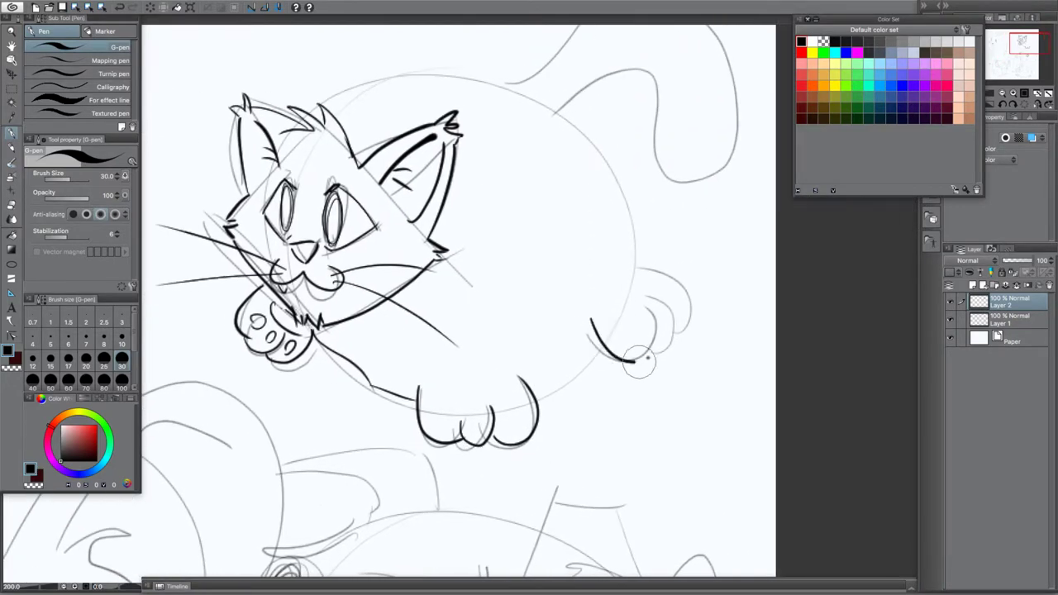
mouse_move(635, 301)
left_mouse_down()
mouse_move(655, 347)
mouse_move(648, 271)
mouse_move(639, 287)
mouse_move(693, 364)
left_mouse_up()
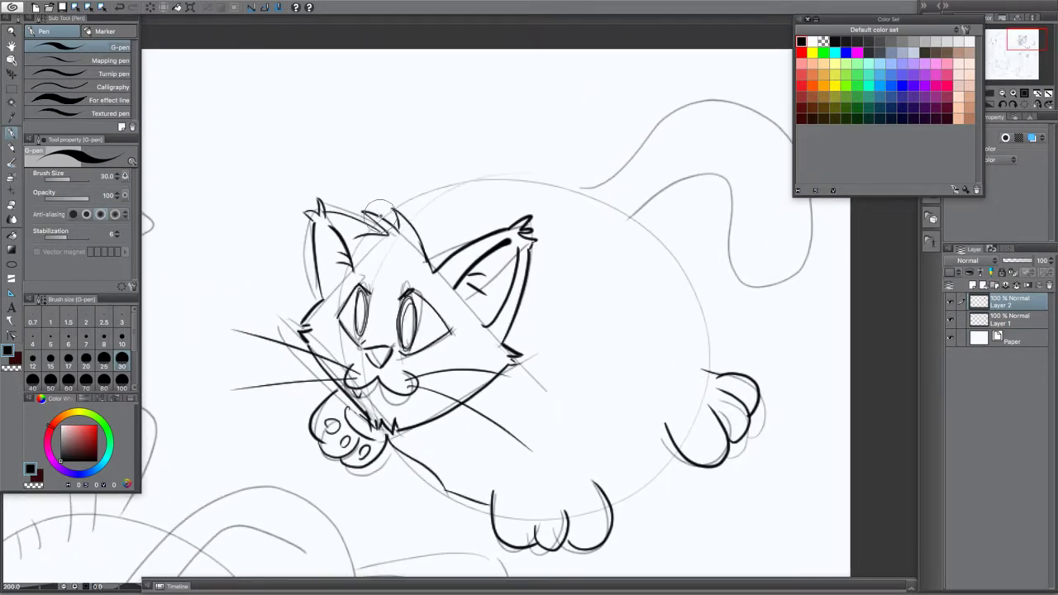
mouse_move(380, 208)
left_mouse_down()
mouse_move(435, 187)
mouse_move(557, 180)
mouse_move(696, 266)
mouse_move(716, 366)
left_mouse_up()
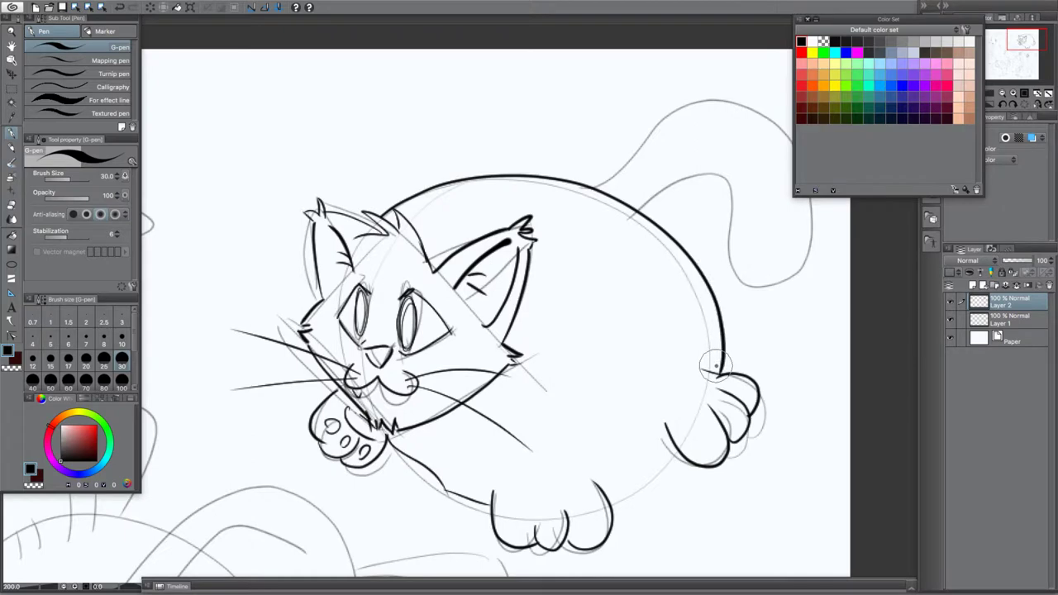
mouse_move(605, 187)
left_mouse_down()
mouse_move(493, 195)
mouse_move(586, 129)
mouse_move(667, 153)
mouse_move(695, 261)
mouse_move(653, 299)
mouse_move(610, 249)
mouse_move(595, 195)
mouse_move(523, 227)
left_mouse_up()
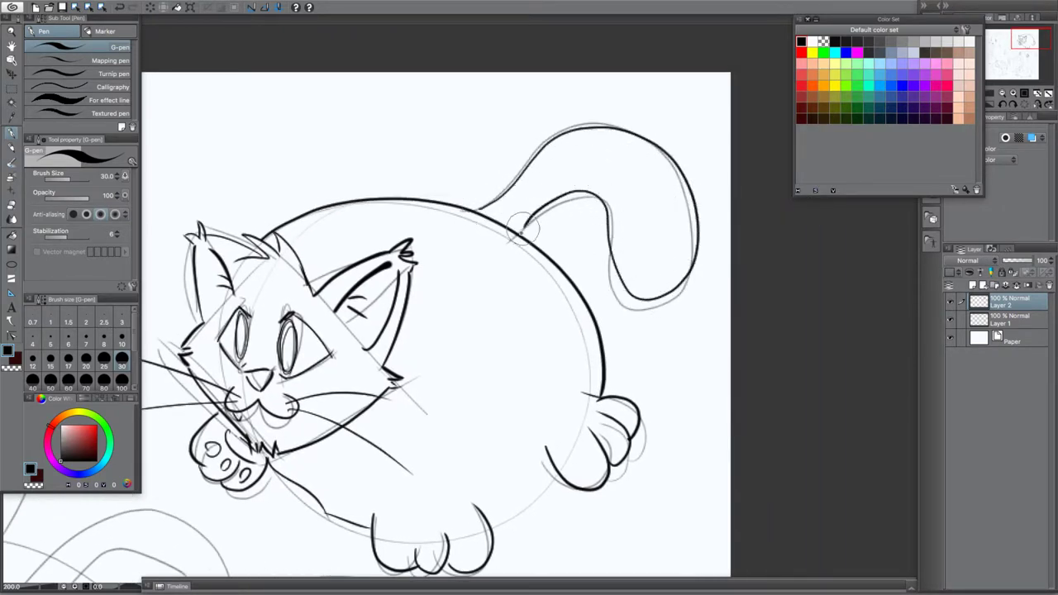
mouse_move(636, 292)
left_mouse_down()
mouse_move(614, 217)
mouse_move(627, 238)
left_mouse_up()
mouse_move(649, 300)
left_mouse_down()
mouse_move(685, 232)
mouse_move(666, 234)
mouse_move(645, 258)
mouse_move(608, 227)
mouse_move(640, 294)
left_mouse_up()
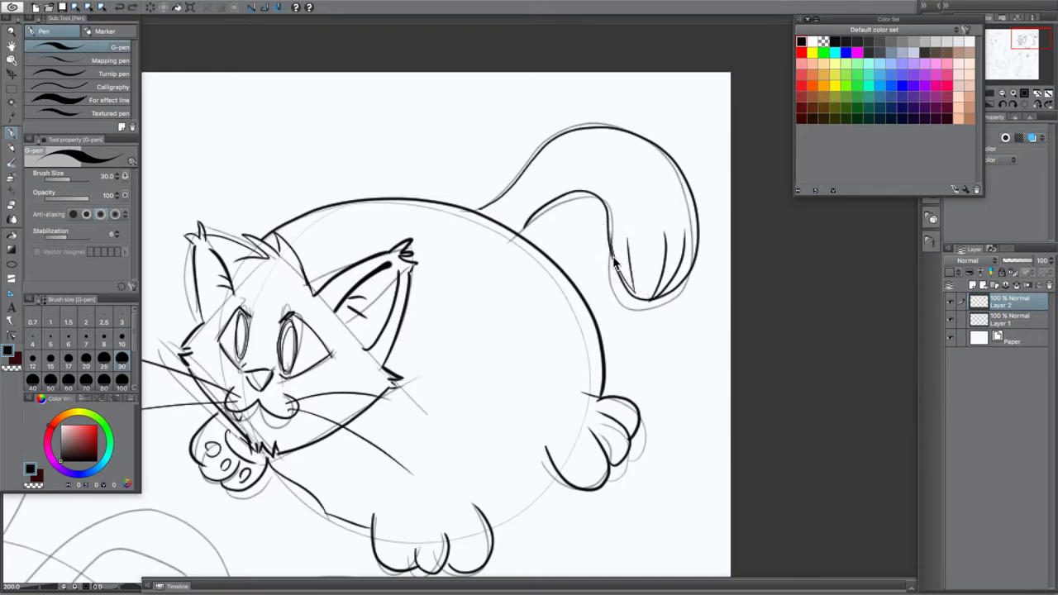
key("ctrl+z")
key("ctrl+z")
key("ctrl+z")
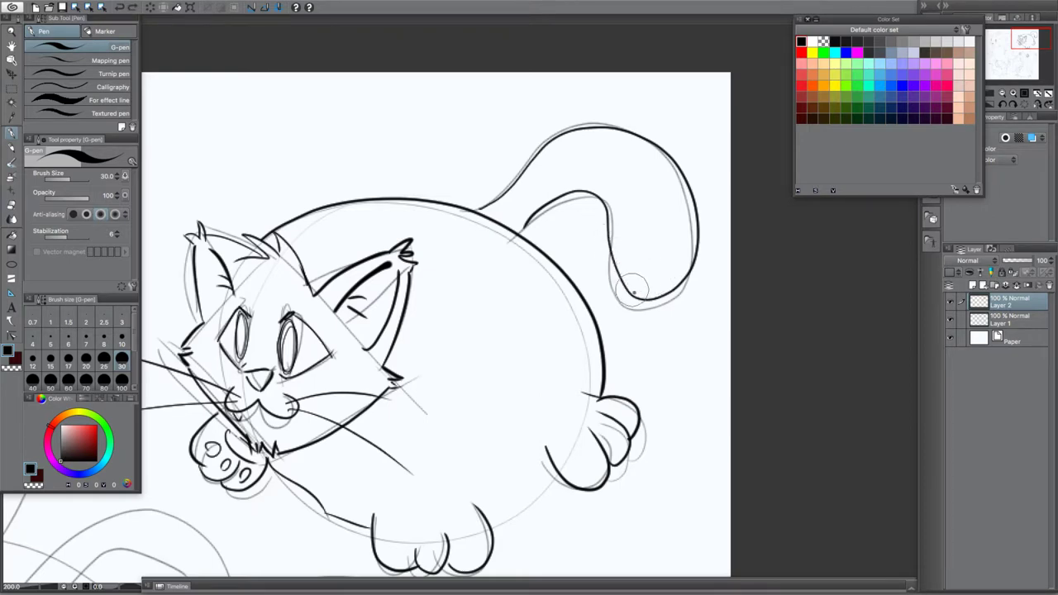
mouse_move(655, 247)
left_mouse_down()
mouse_move(650, 292)
mouse_move(678, 253)
left_mouse_up()
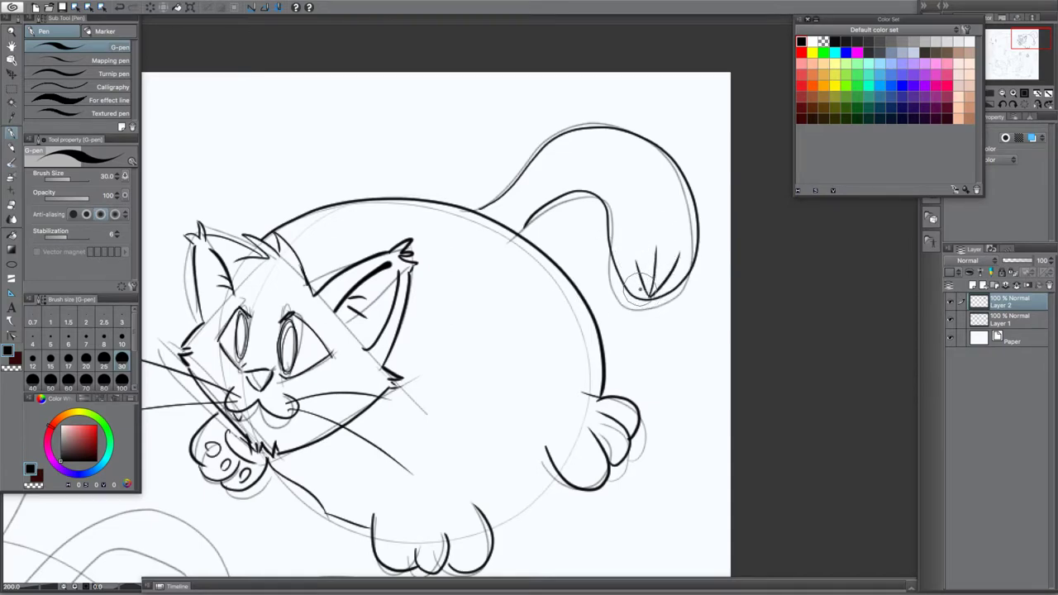
key("ctrl+z")
key("ctrl+z")
key("ctrl+z")
key("ctrl+z")
key("ctrl+z")
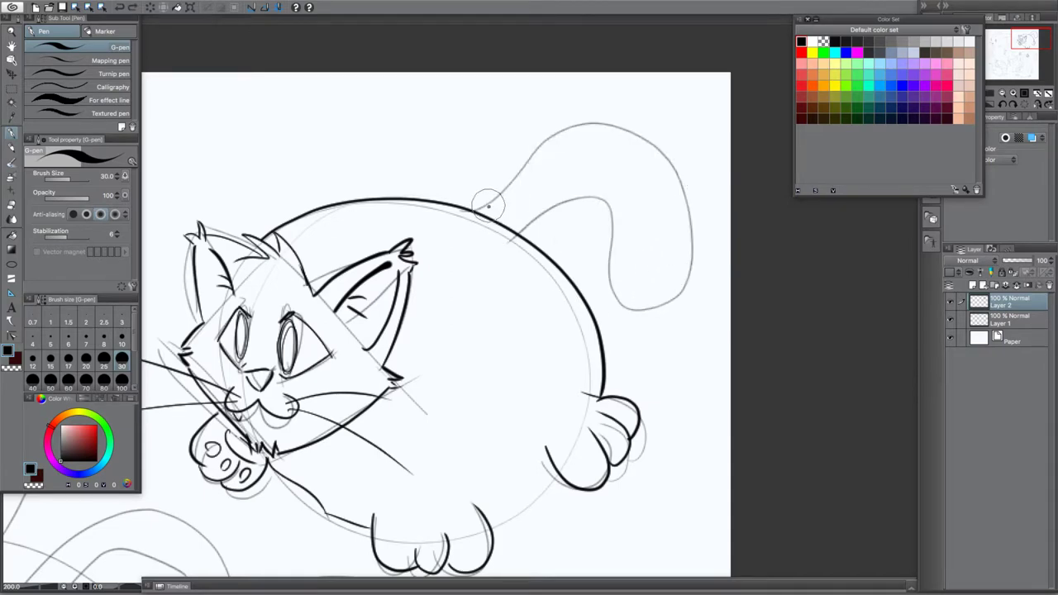
Ink the cat's curved, hanging tail with a thicker inner edge, and the belly line between the hind paw and the front paw
mouse_move(478, 209)
left_mouse_down()
mouse_move(572, 130)
mouse_move(636, 133)
mouse_move(686, 214)
mouse_move(682, 286)
mouse_move(641, 314)
mouse_move(617, 276)
mouse_move(612, 215)
mouse_move(593, 195)
mouse_move(504, 234)
left_mouse_up()
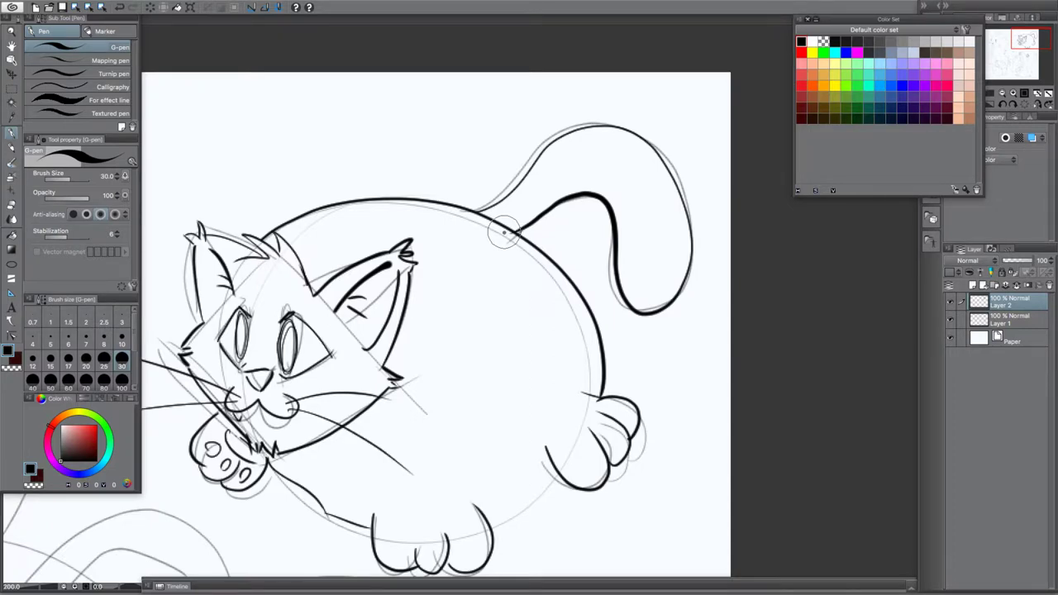
left_click_drag(468, 458, 557, 342)
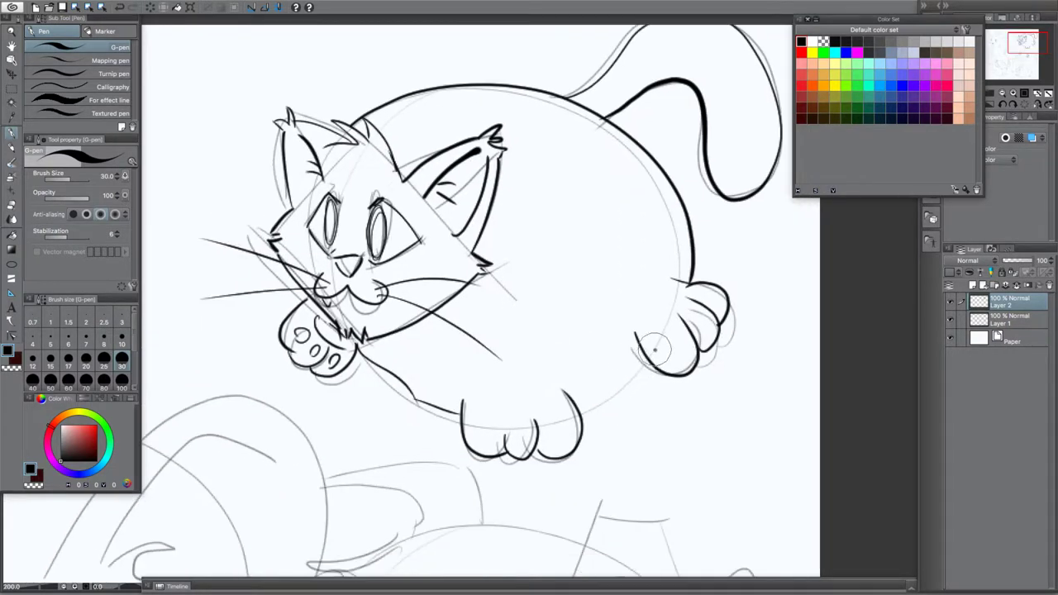
left_click_drag(655, 349, 587, 411)
key("ctrl+z")
left_click_drag(662, 339, 554, 420)
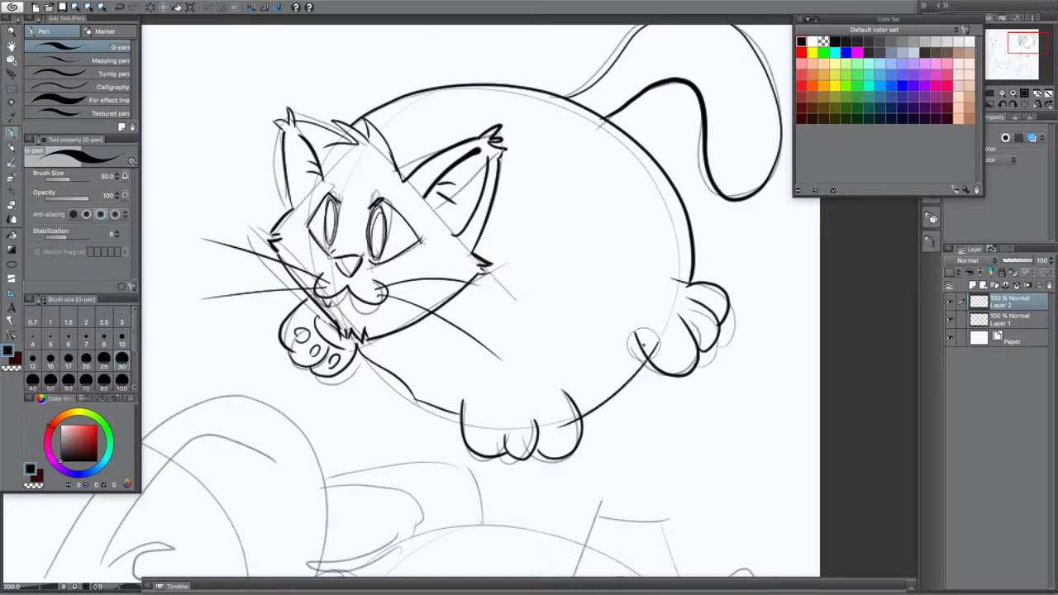
Erase the ends of the belly line that overshoot into the cat's hind paw and lower front paw
scroll(645, 351, "down", 1)
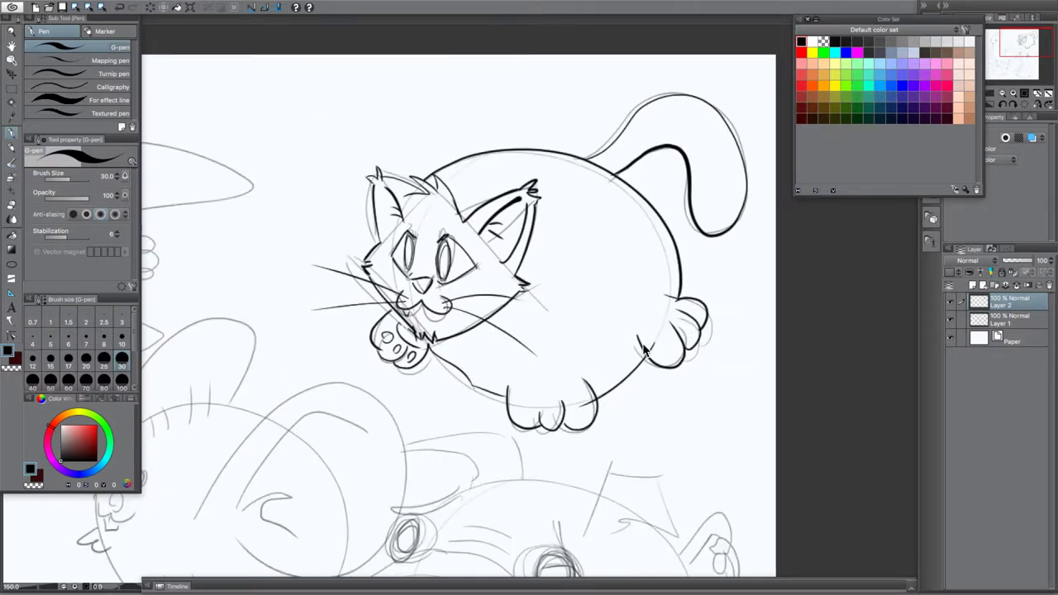
scroll(645, 352, "up", 8)
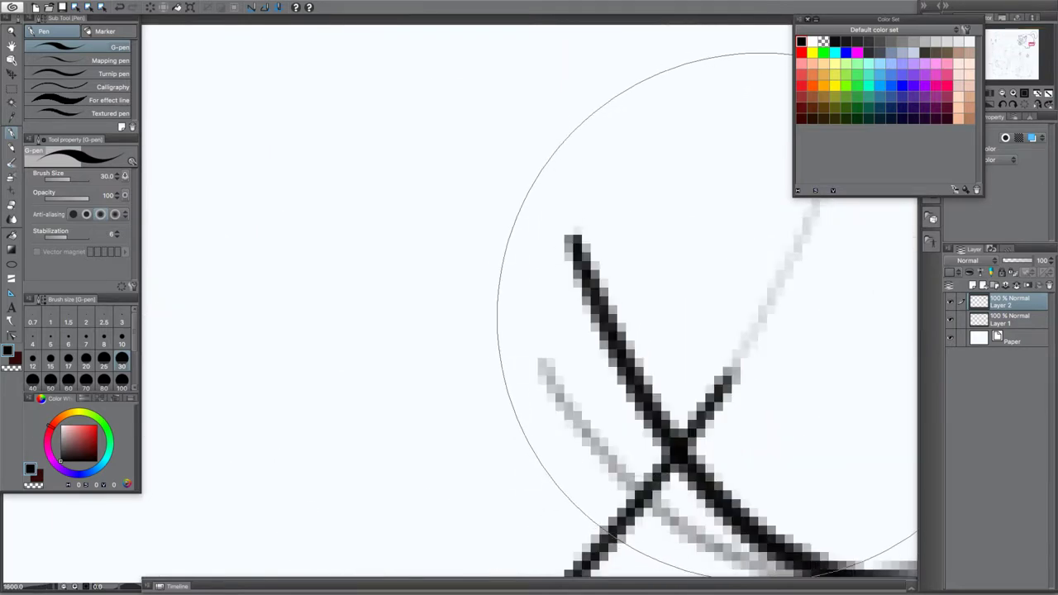
left_click_drag(760, 315, 756, 331)
left_click_drag(733, 380, 725, 382)
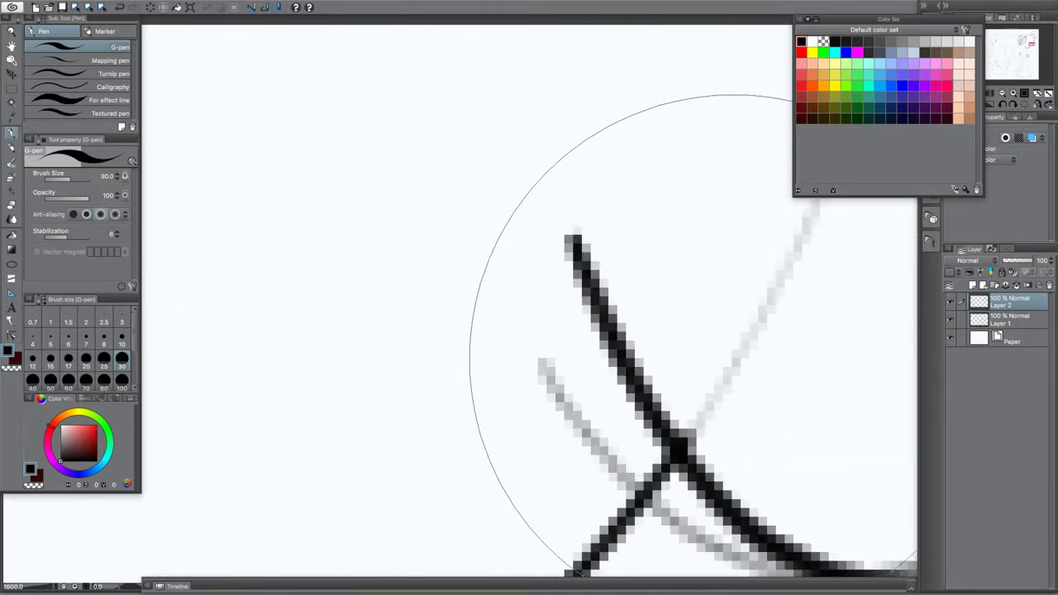
left_click_drag(488, 444, 690, 195)
mouse_move(418, 458)
left_mouse_down()
mouse_move(461, 378)
mouse_move(714, 180)
left_mouse_up()
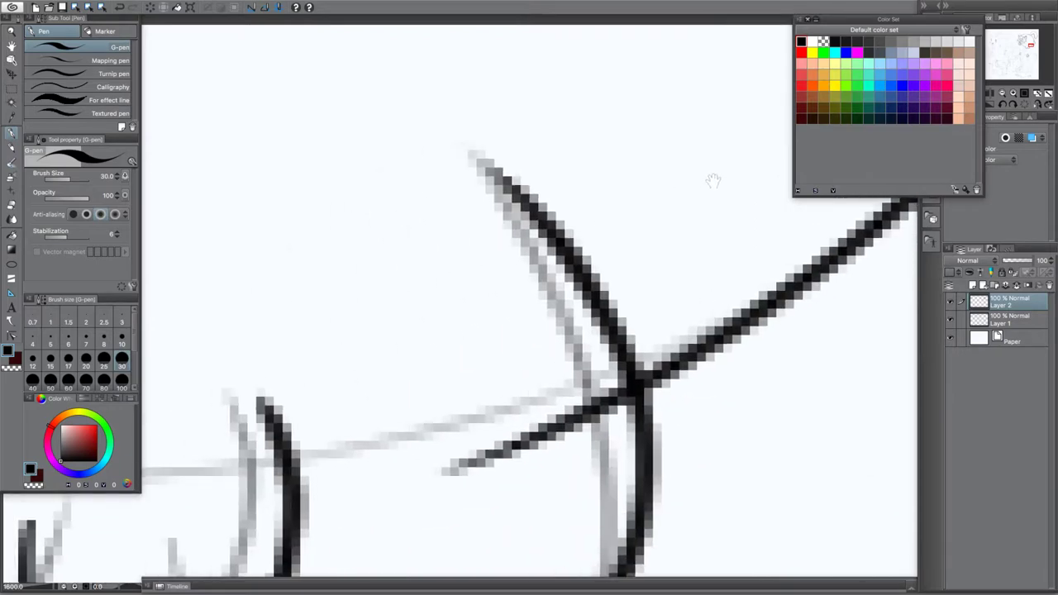
left_click_drag(427, 465, 574, 407)
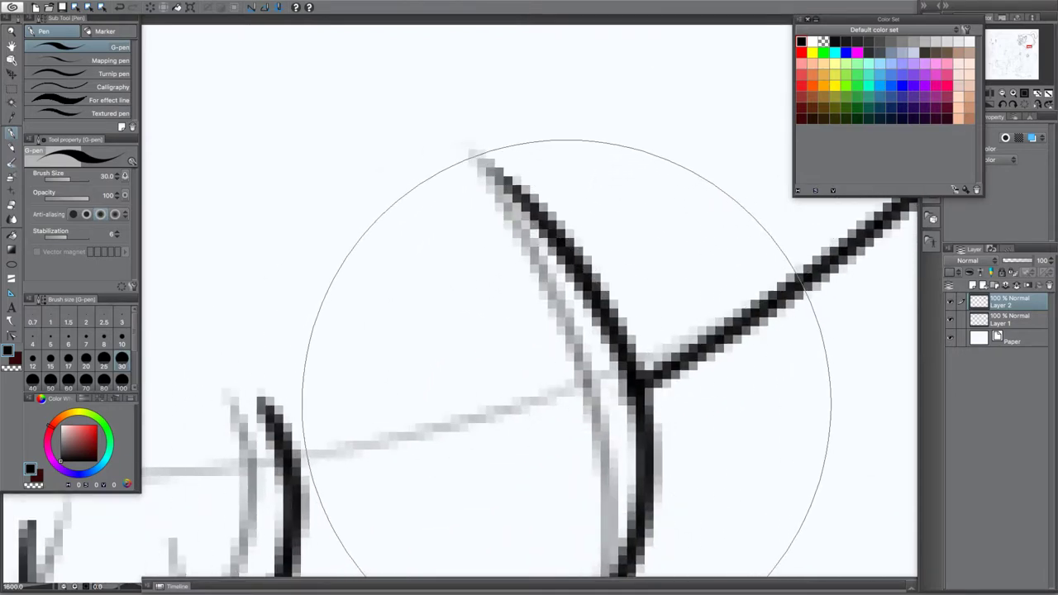
scroll(567, 403, "down", 6)
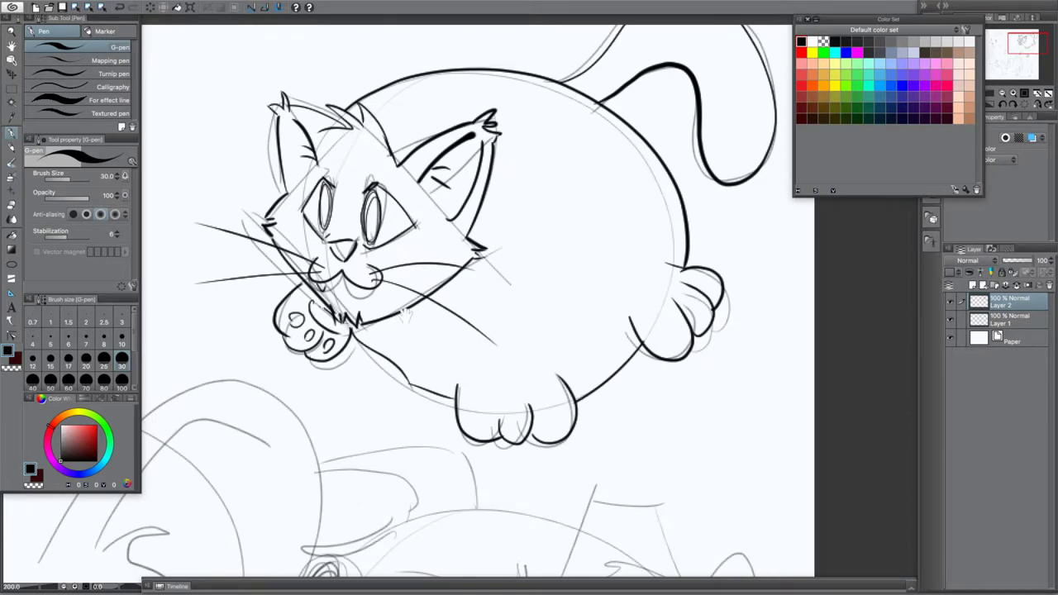
Hide the Layer 1 sketch and close the gaps at the upper corners of the cat's nose
left_click(950, 319)
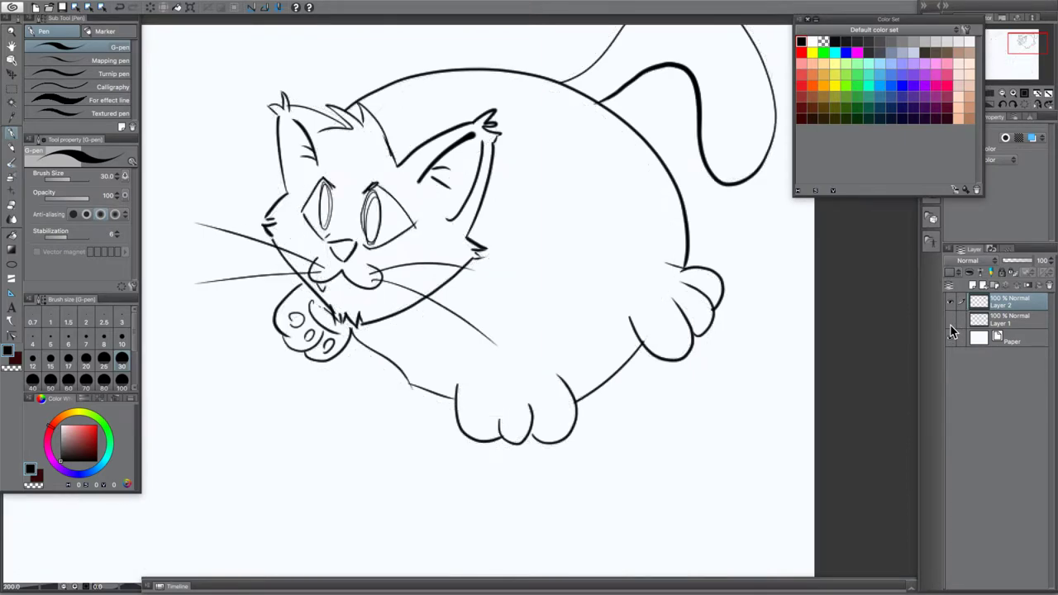
mouse_move(411, 405)
left_mouse_down()
mouse_move(560, 535)
mouse_move(457, 476)
left_mouse_up()
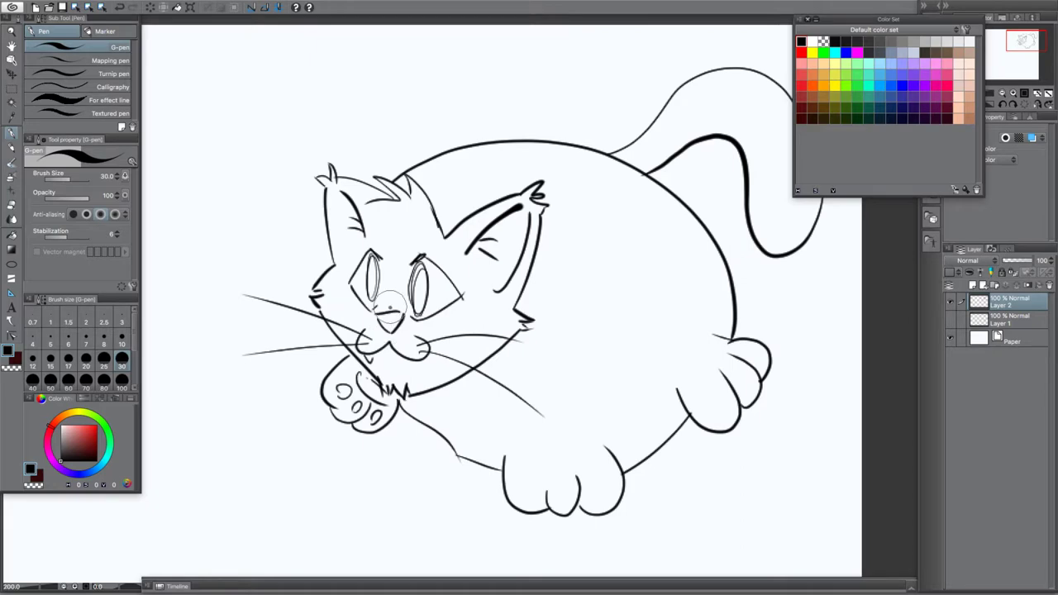
scroll(392, 312, "up", 3)
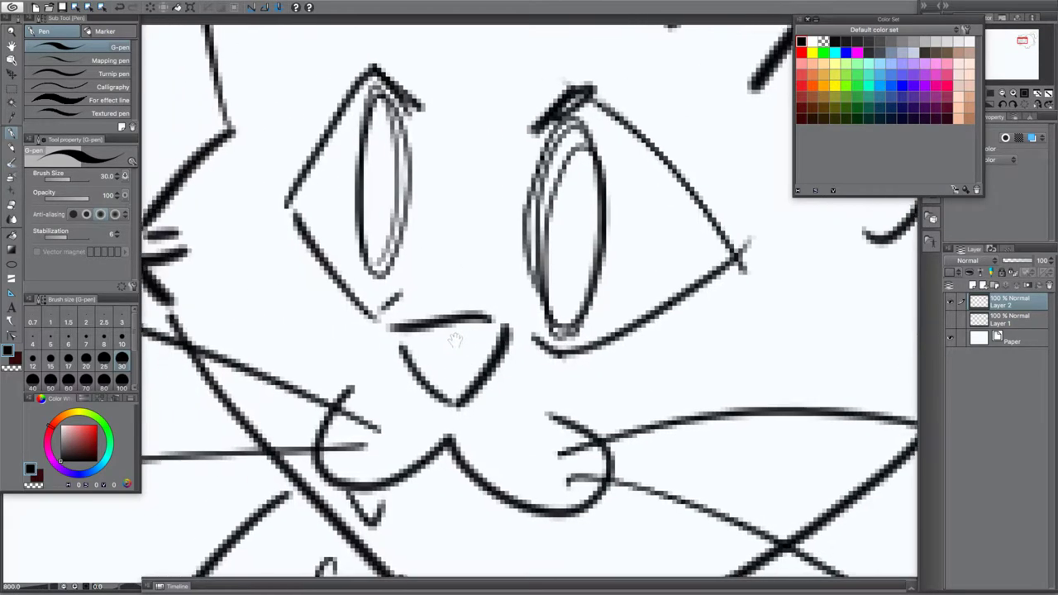
scroll(496, 322, "up", 2)
left_click_drag(518, 329, 498, 317)
left_click_drag(412, 346, 410, 327)
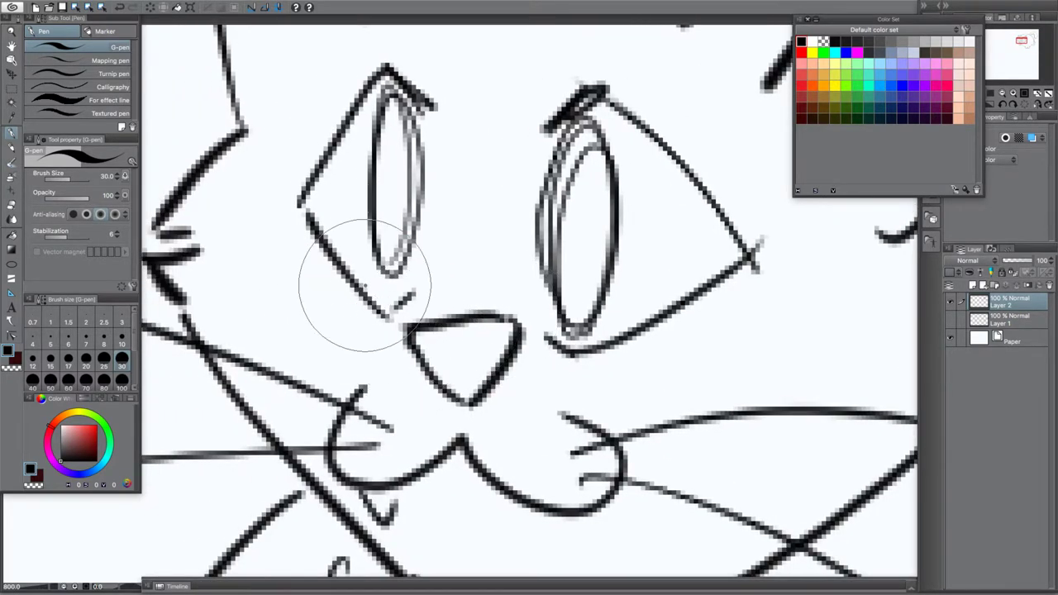
mouse_move(558, 187)
left_mouse_down()
mouse_move(551, 208)
mouse_move(565, 141)
mouse_move(584, 201)
mouse_move(577, 283)
mouse_move(574, 249)
mouse_move(587, 248)
left_mouse_up()
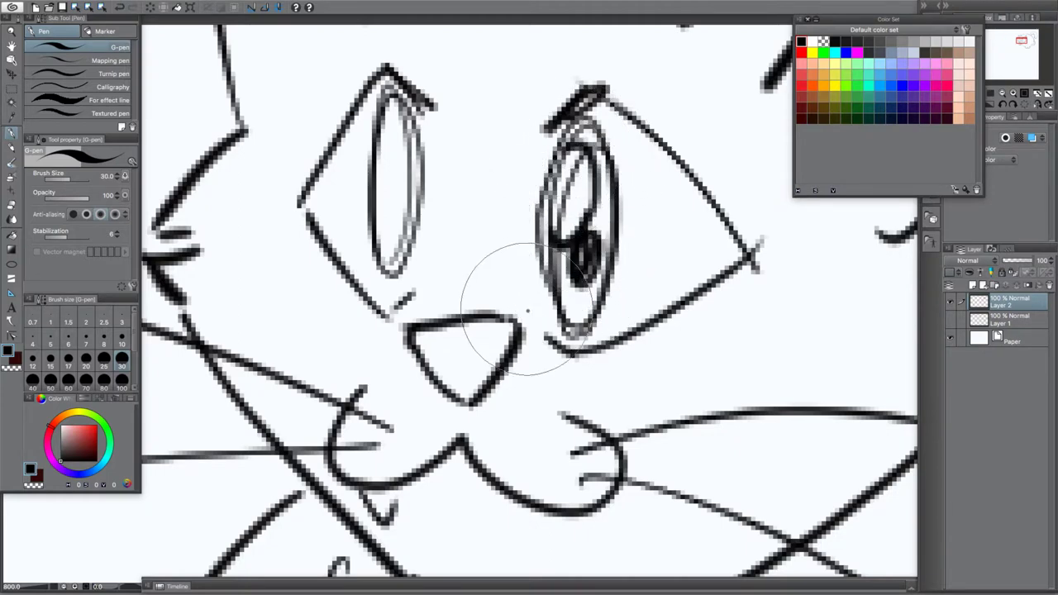
key("ctrl+z")
key("ctrl+z")
key("ctrl+z")
key("ctrl+z")
key("ctrl+z")
key("ctrl+z")
key("ctrl+z")
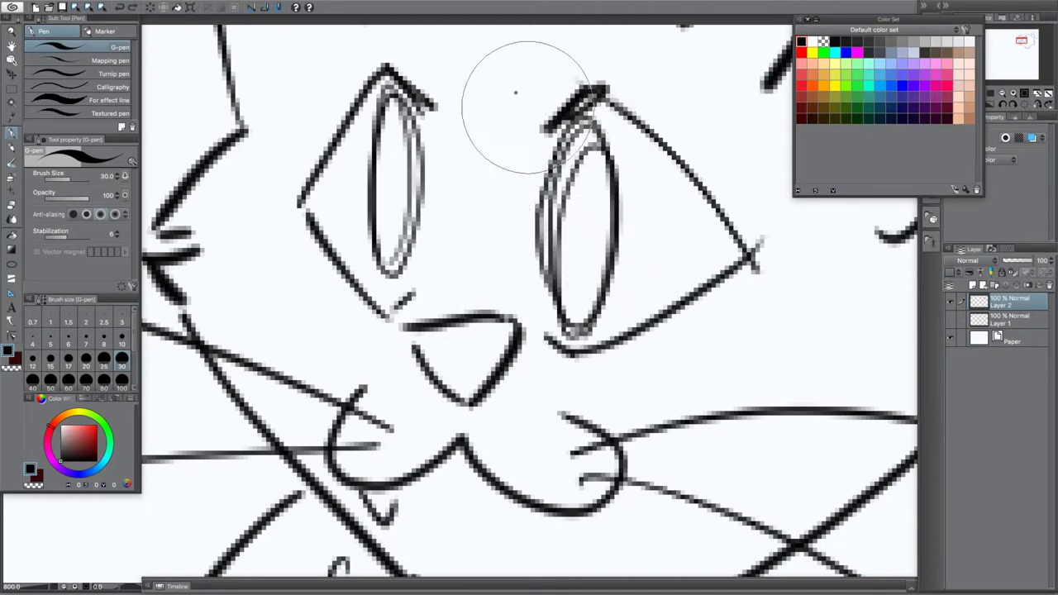
Close the open corner of the cat's nose and ink a thick, narrow oval pupil inside each iris
left_click_drag(413, 328, 423, 357)
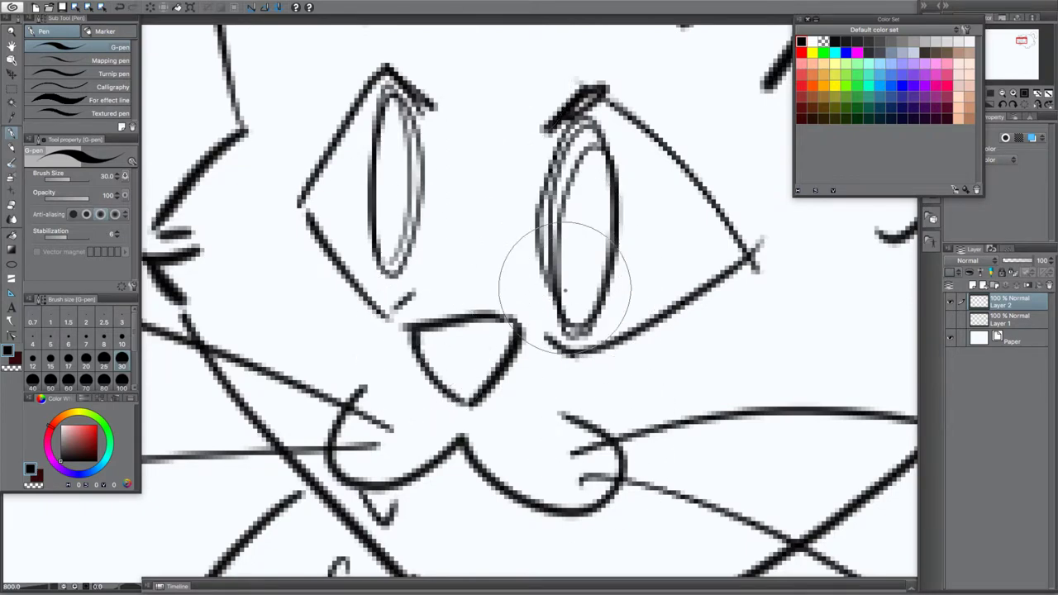
mouse_move(579, 207)
left_mouse_down()
mouse_move(567, 237)
mouse_move(574, 193)
mouse_move(597, 229)
left_mouse_up()
left_click_drag(404, 170, 397, 177)
Paint a white highlight over the upper edge of the pupil in both of the cat's eyes
left_click(814, 41)
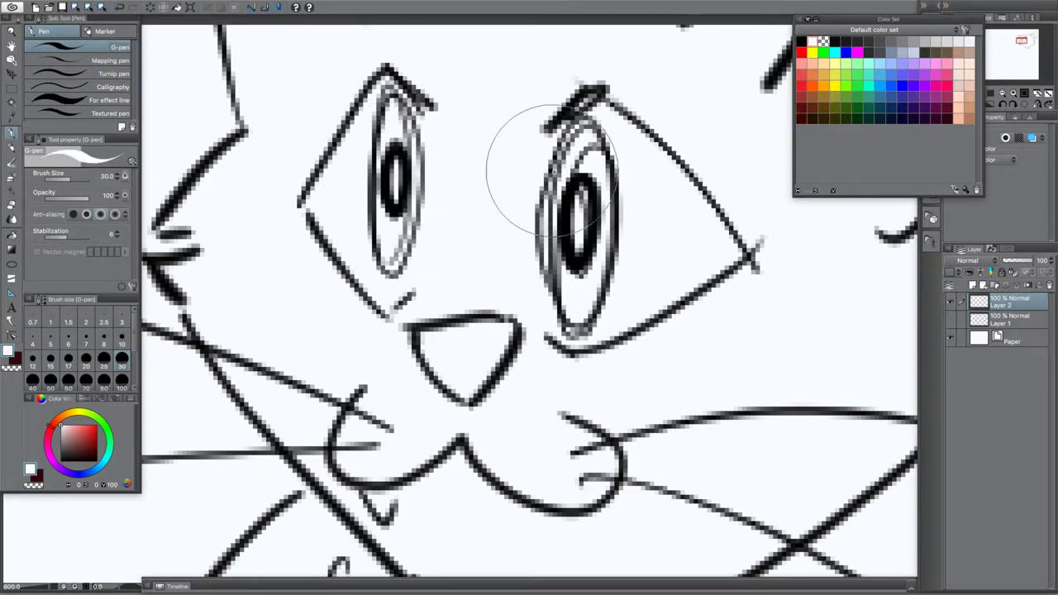
mouse_move(538, 166)
left_mouse_down()
mouse_move(576, 136)
mouse_move(550, 208)
mouse_move(570, 162)
left_mouse_up()
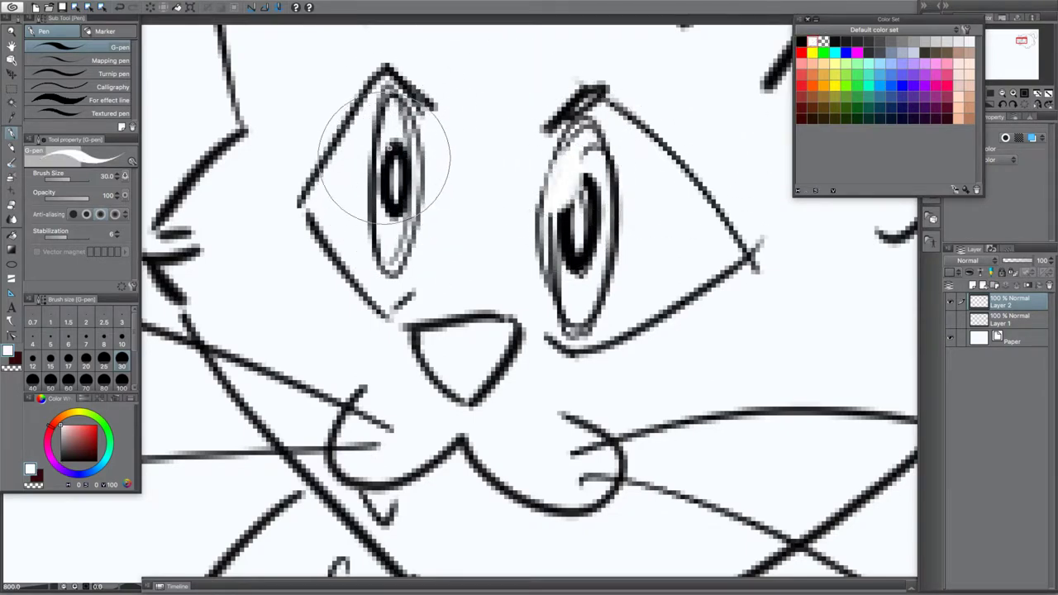
left_click_drag(382, 160, 390, 117)
Ink thin black curves along the inner sides of both eyes and short lashes at their outer corners
left_click(802, 42)
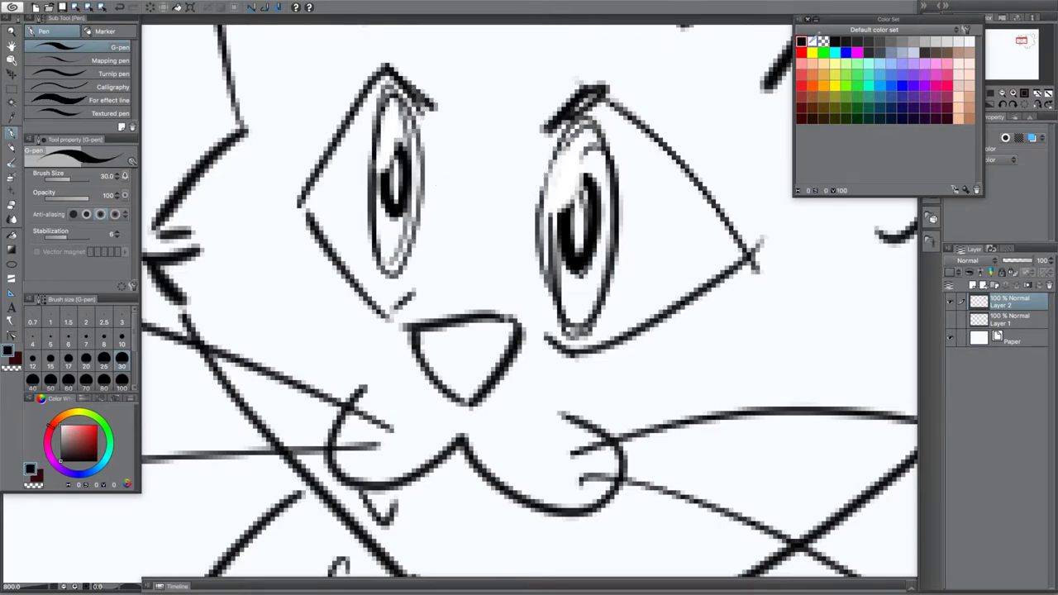
left_click_drag(515, 207, 555, 118)
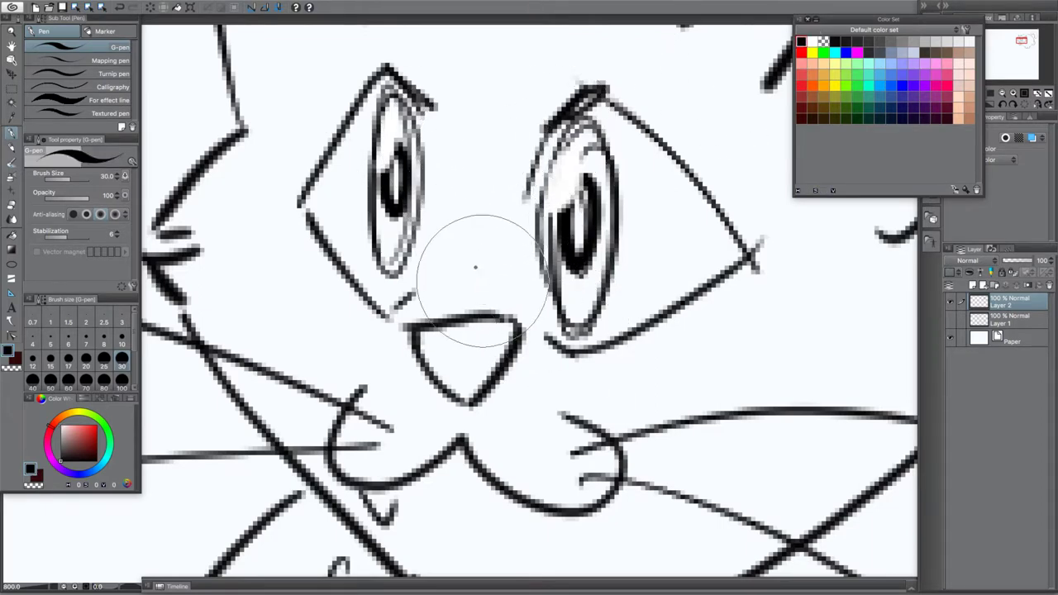
left_click_drag(428, 106, 437, 184)
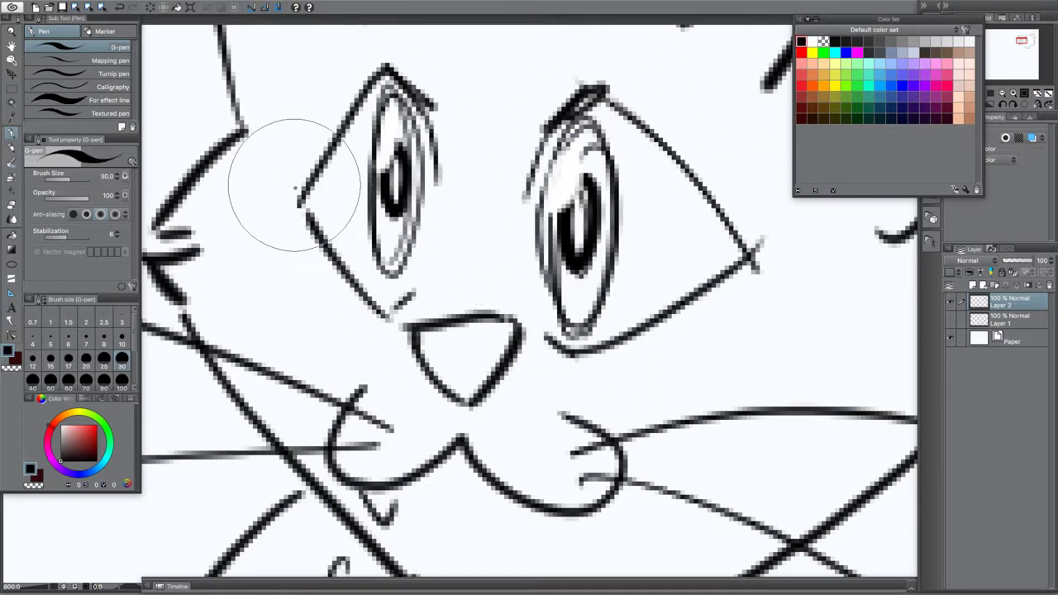
mouse_move(300, 199)
left_mouse_down()
mouse_move(272, 185)
mouse_move(282, 173)
left_mouse_up()
left_click_drag(767, 224, 749, 200)
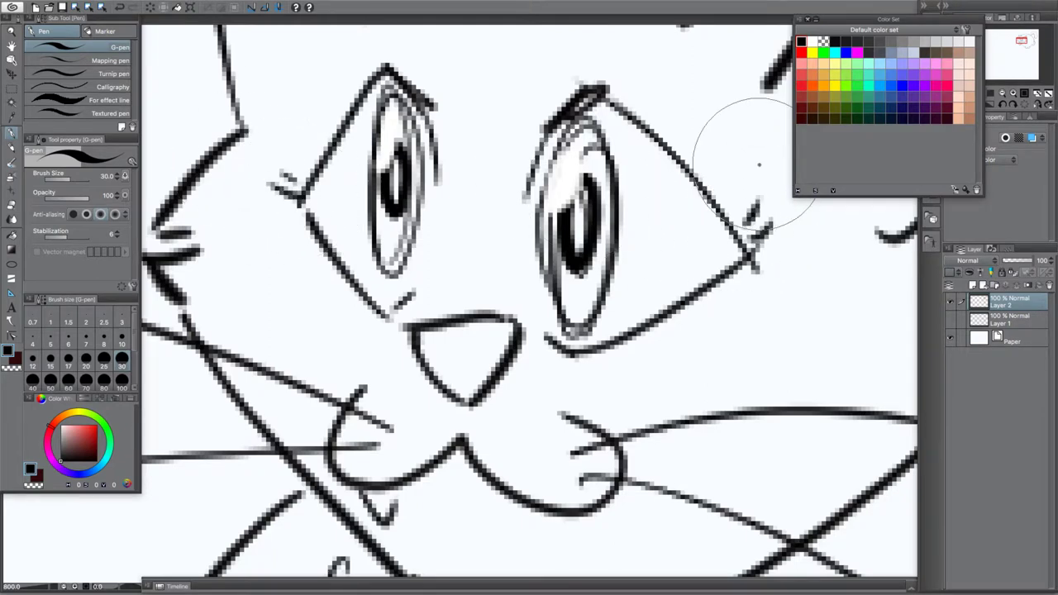
Thicken the top edge of the cat's nose and add a row of small dots on the chin
left_click_drag(370, 382, 337, 341)
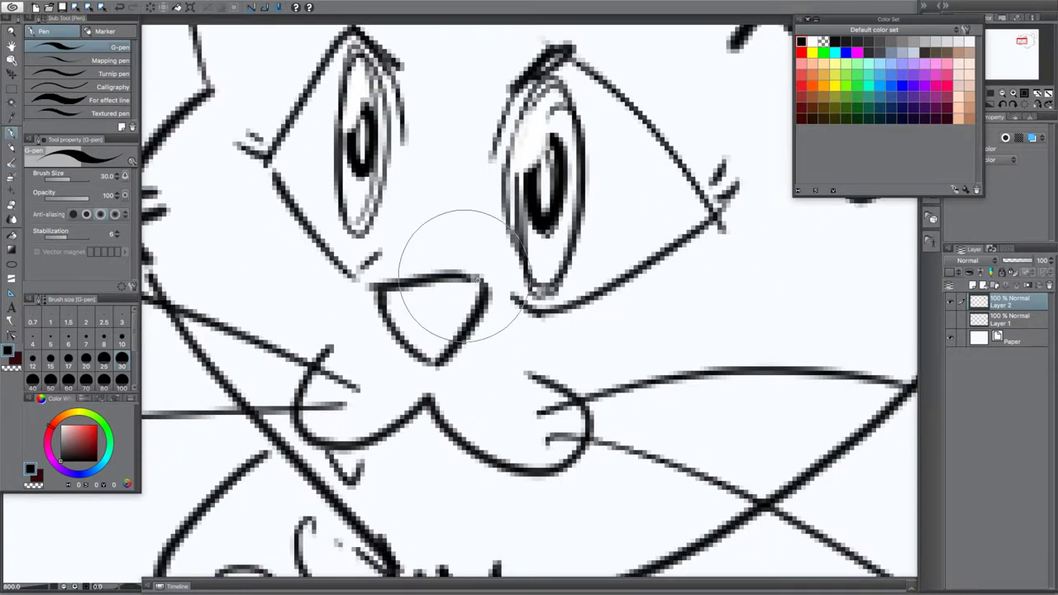
left_click_drag(485, 282, 398, 345)
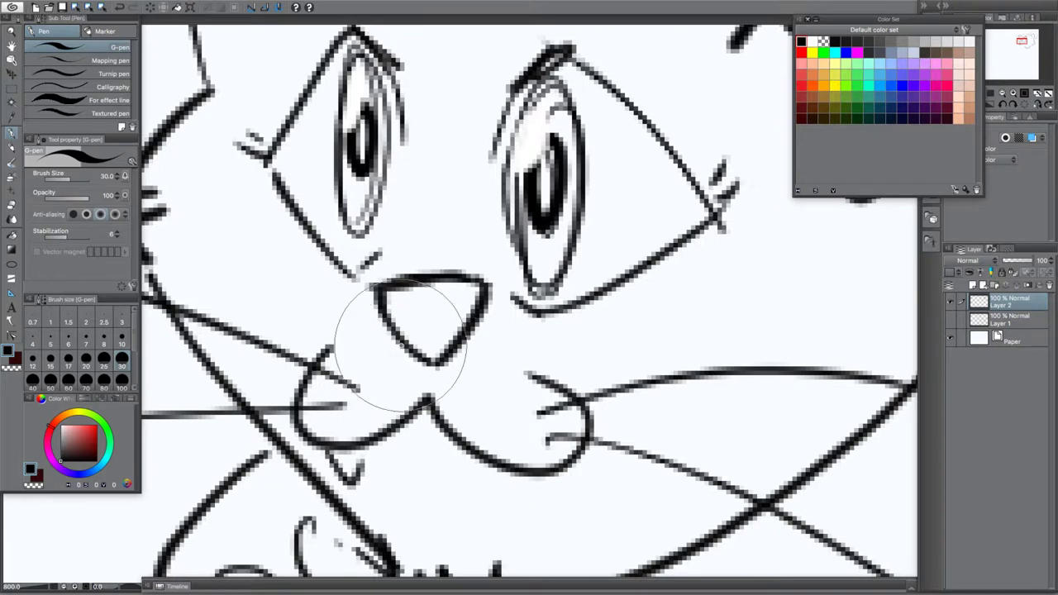
left_click_drag(285, 424, 386, 270)
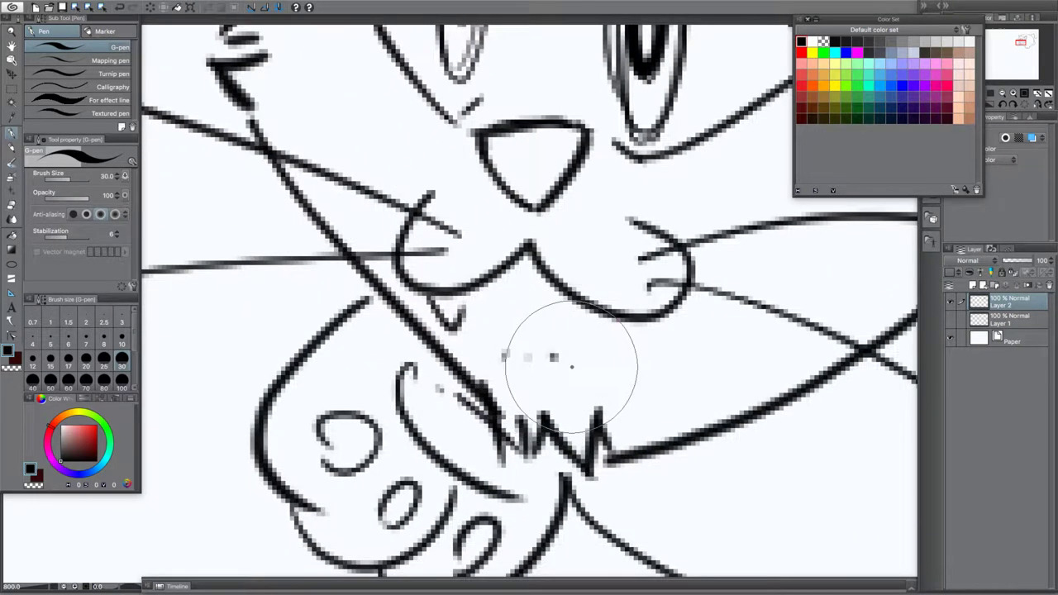
left_click_drag(567, 355, 592, 324)
Show the Layer 1 sketch, hide the cat's line art on Layer 2, and add a new layer for inking the elephant
left_click_drag(401, 391, 544, 263)
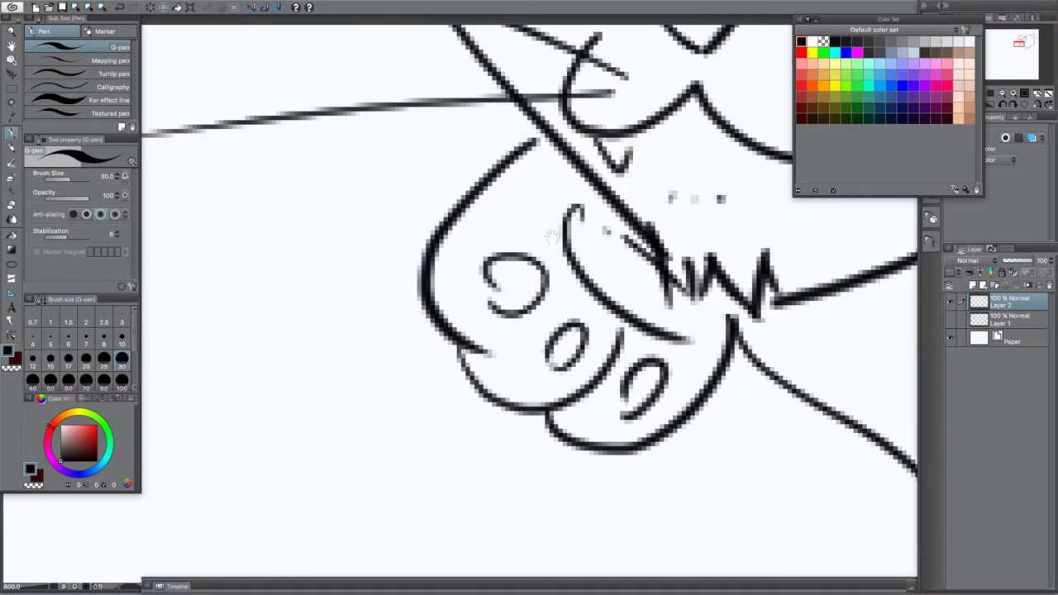
scroll(552, 240, "down", 5)
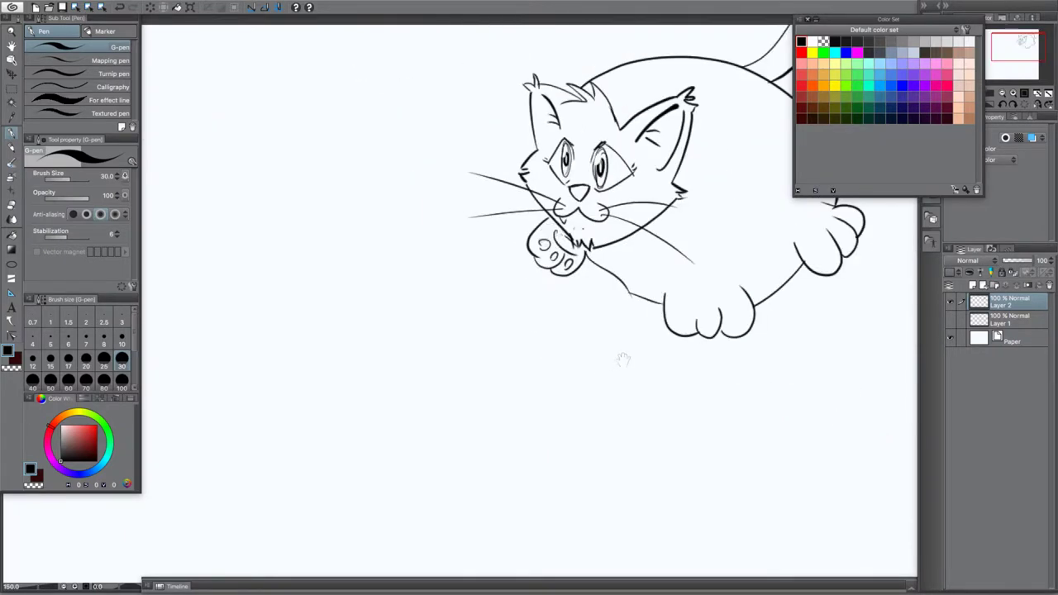
left_click_drag(624, 359, 423, 465)
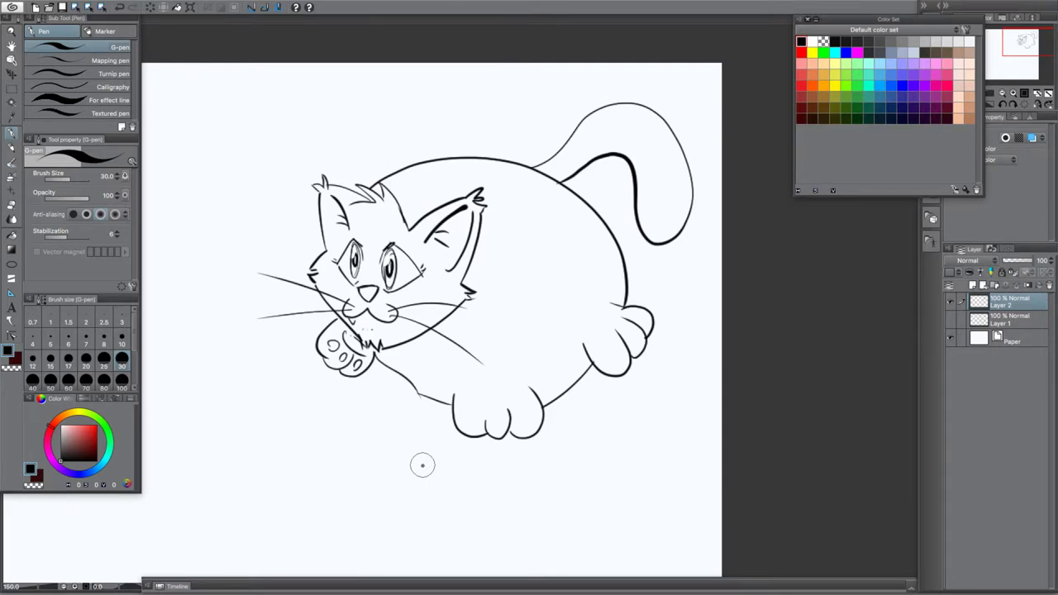
left_click_drag(390, 416, 468, 369)
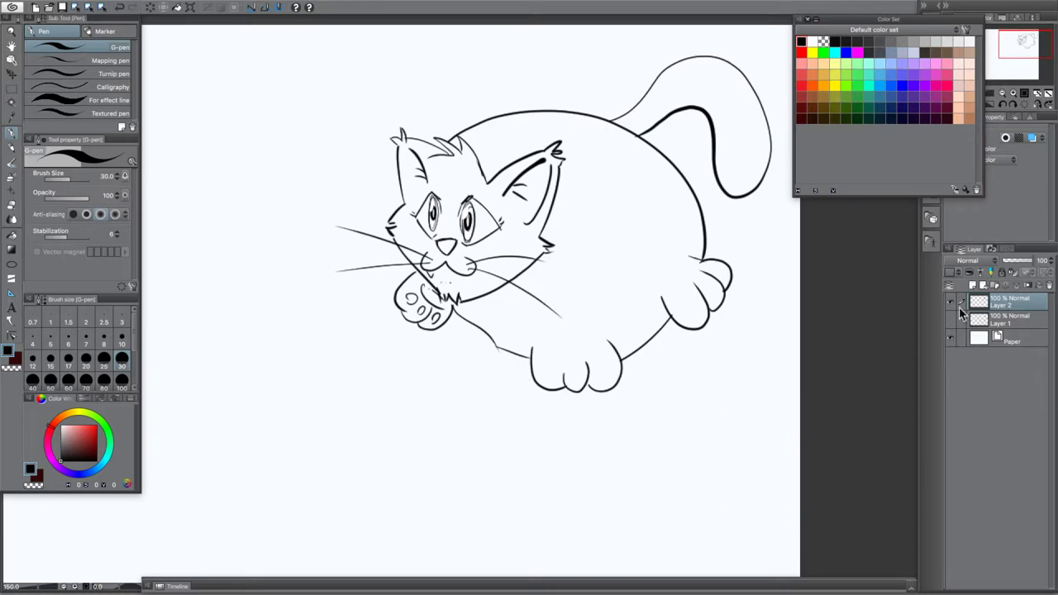
left_click(950, 320)
left_click(950, 303)
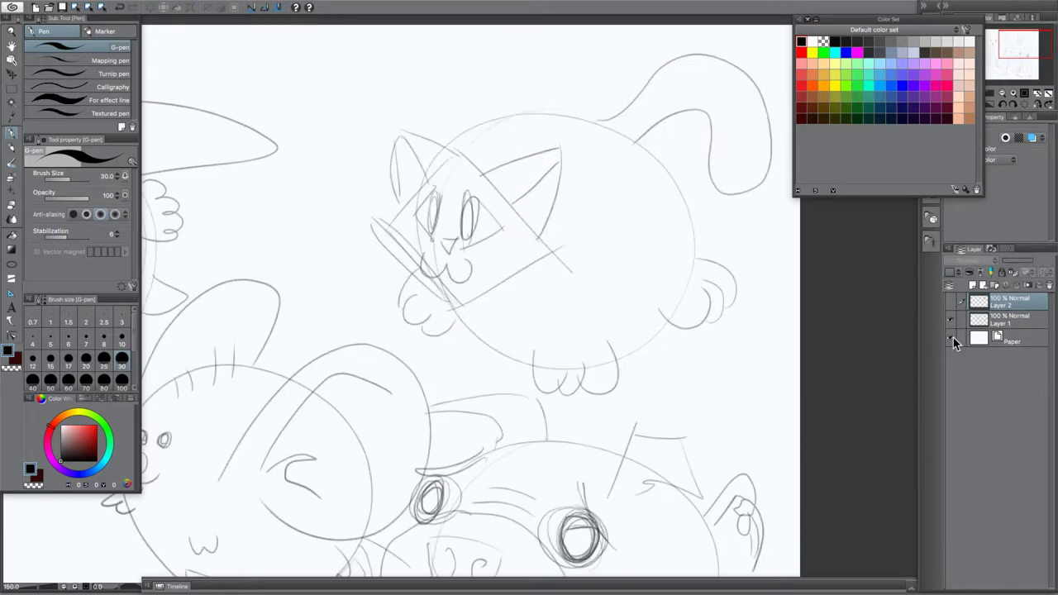
mouse_move(414, 422)
left_mouse_down()
mouse_move(603, 239)
mouse_move(690, 292)
left_mouse_up()
mouse_move(412, 333)
left_mouse_down()
mouse_move(552, 367)
mouse_move(824, 490)
left_mouse_up()
mouse_move(439, 441)
left_mouse_down()
mouse_move(805, 384)
mouse_move(855, 420)
left_mouse_up()
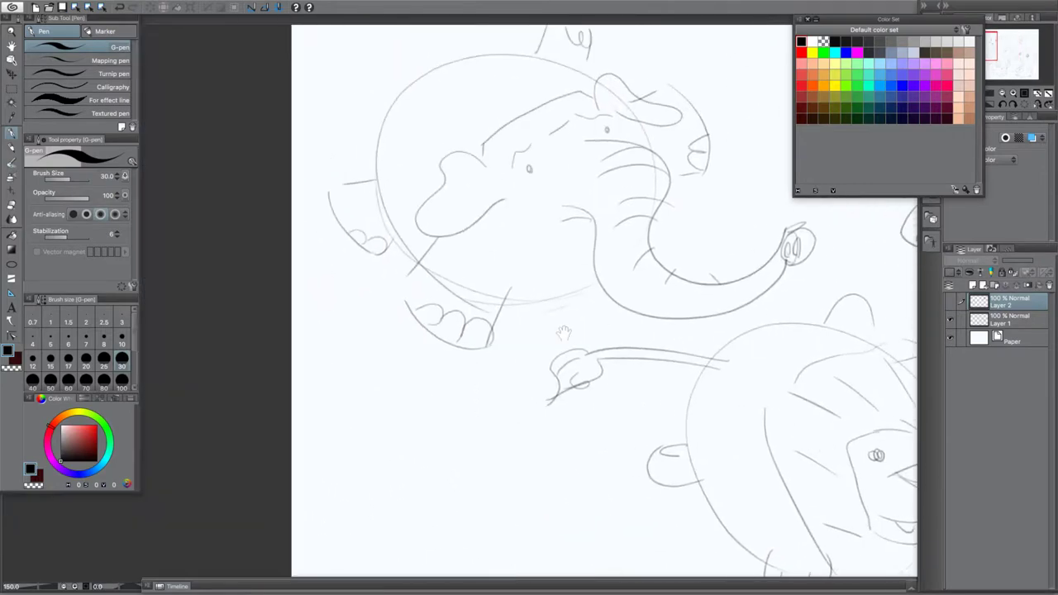
left_click_drag(564, 334, 511, 466)
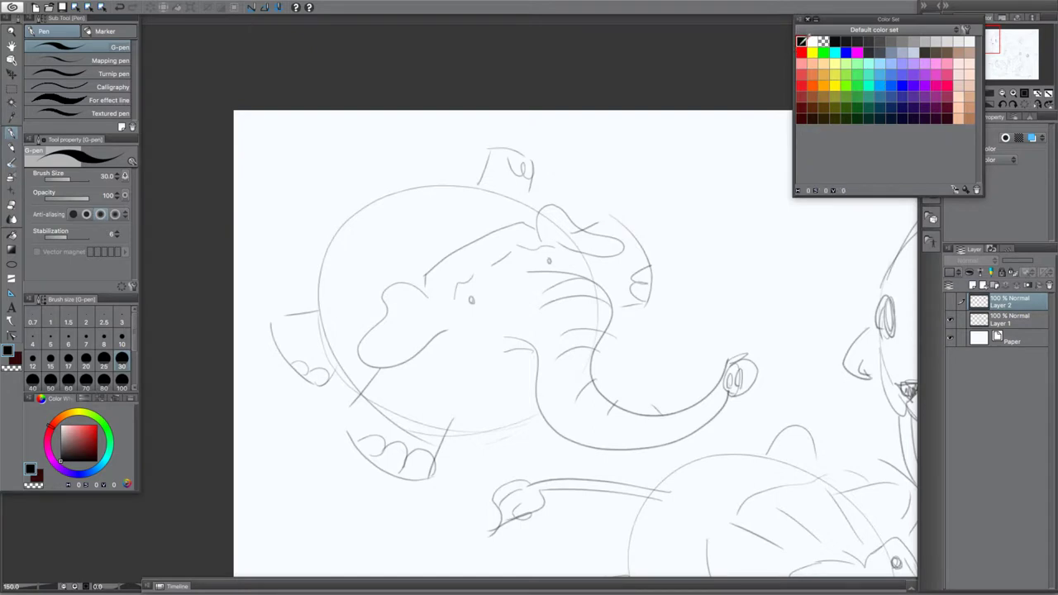
left_click(976, 287)
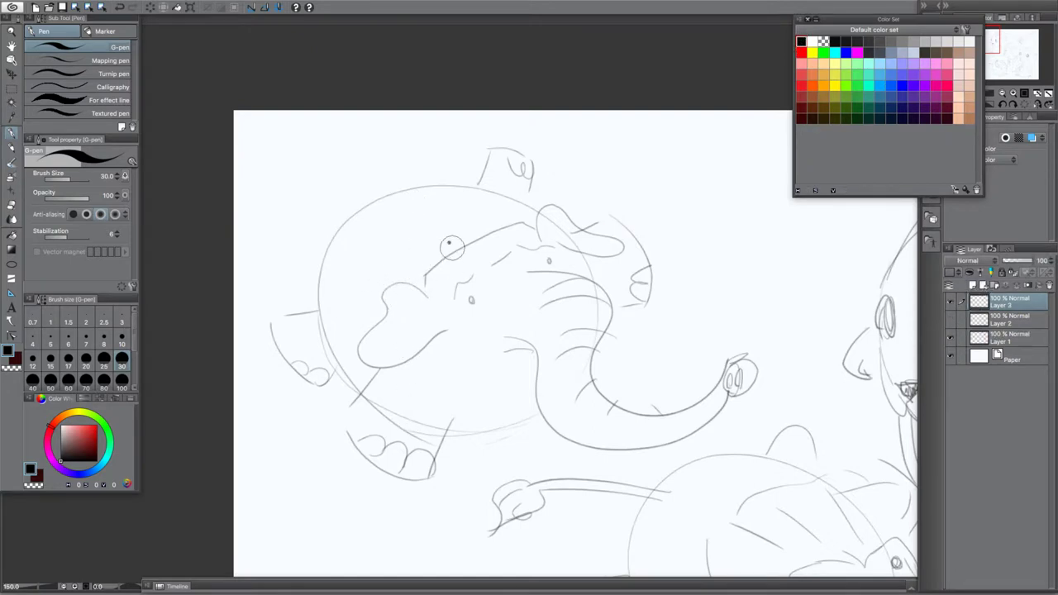
Ink the top of the elephant's head with both floppy ears, the small round eyes, and the brow lines
mouse_move(427, 289)
left_mouse_down()
mouse_move(424, 274)
mouse_move(526, 222)
mouse_move(579, 219)
mouse_move(625, 254)
mouse_move(564, 243)
left_mouse_up()
mouse_move(428, 296)
left_mouse_down()
mouse_move(382, 290)
mouse_move(397, 371)
mouse_move(436, 313)
mouse_move(472, 302)
left_mouse_up()
left_click_drag(548, 258, 549, 262)
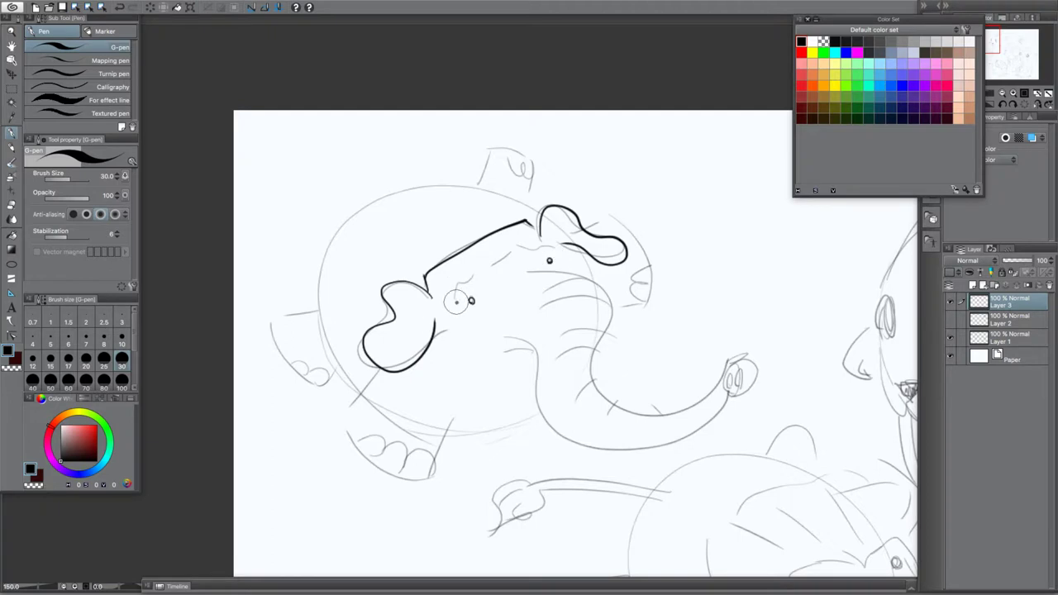
left_click_drag(456, 294, 475, 275)
mouse_move(579, 250)
left_mouse_down()
mouse_move(514, 238)
mouse_move(476, 268)
mouse_move(506, 236)
mouse_move(454, 275)
left_mouse_up()
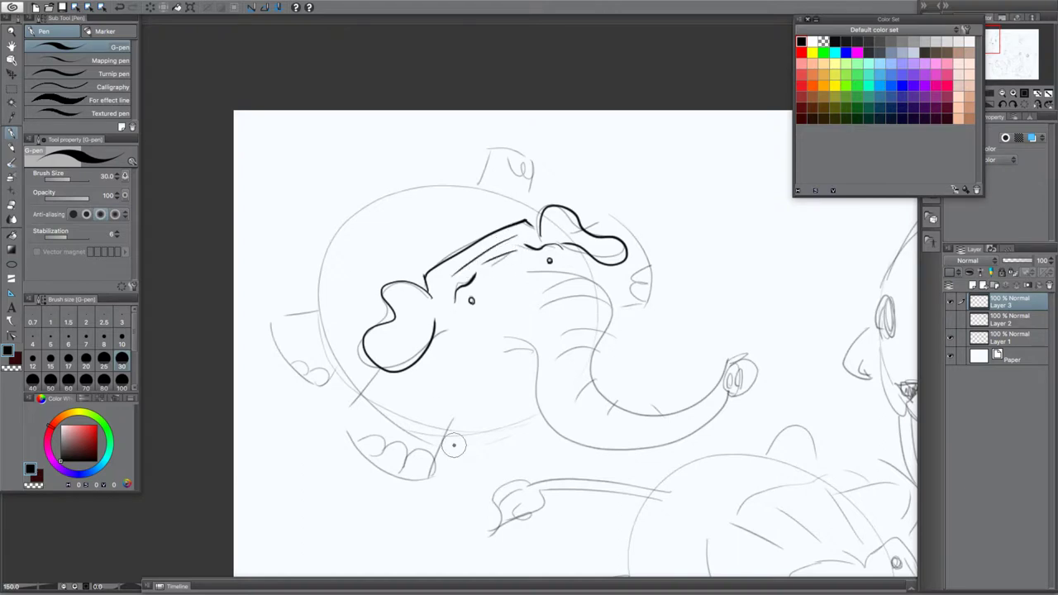
Ink both edges of the elephant's long curved trunk, its tip with two nostrils, and the wrinkle lines across it
mouse_move(493, 336)
left_mouse_down()
mouse_move(527, 351)
mouse_move(559, 429)
mouse_move(726, 399)
left_mouse_up()
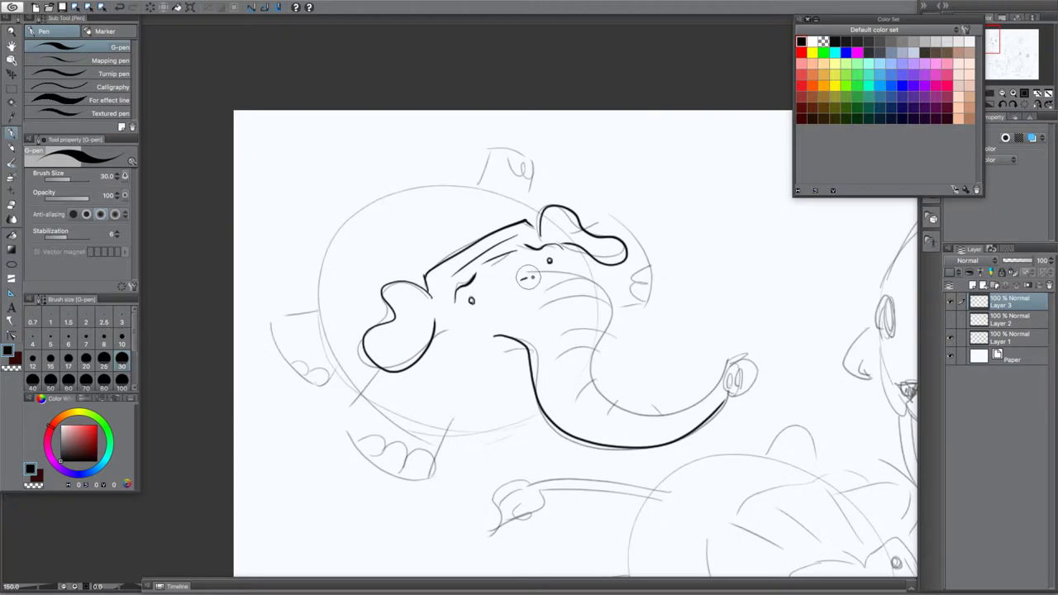
mouse_move(521, 276)
left_mouse_down()
mouse_move(594, 283)
mouse_move(613, 328)
mouse_move(602, 387)
mouse_move(692, 389)
mouse_move(738, 373)
mouse_move(744, 345)
left_mouse_up()
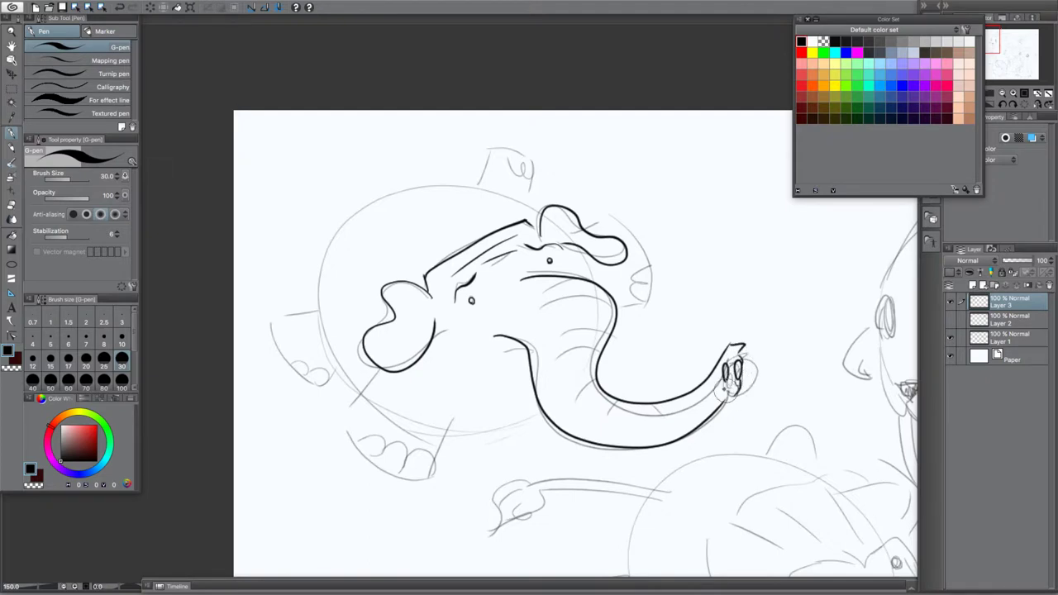
left_click_drag(592, 283, 525, 292)
left_click_drag(616, 299, 531, 314)
left_click_drag(608, 329, 546, 337)
left_click_drag(612, 362, 549, 363)
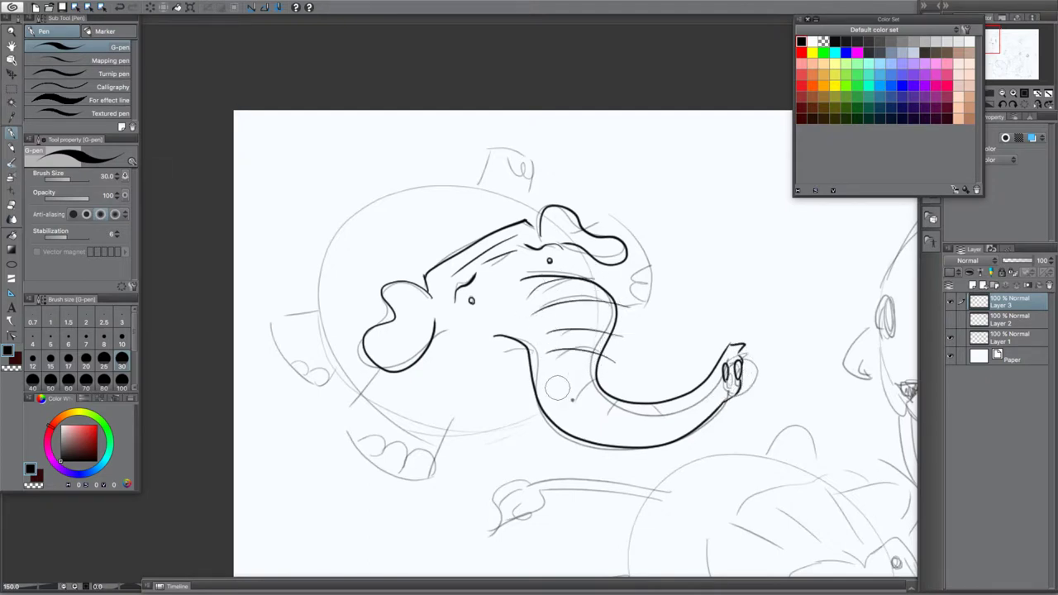
mouse_move(611, 383)
left_mouse_down()
mouse_move(569, 383)
mouse_move(584, 406)
mouse_move(618, 389)
mouse_move(614, 417)
mouse_move(639, 419)
left_mouse_up()
left_click_drag(667, 398, 669, 412)
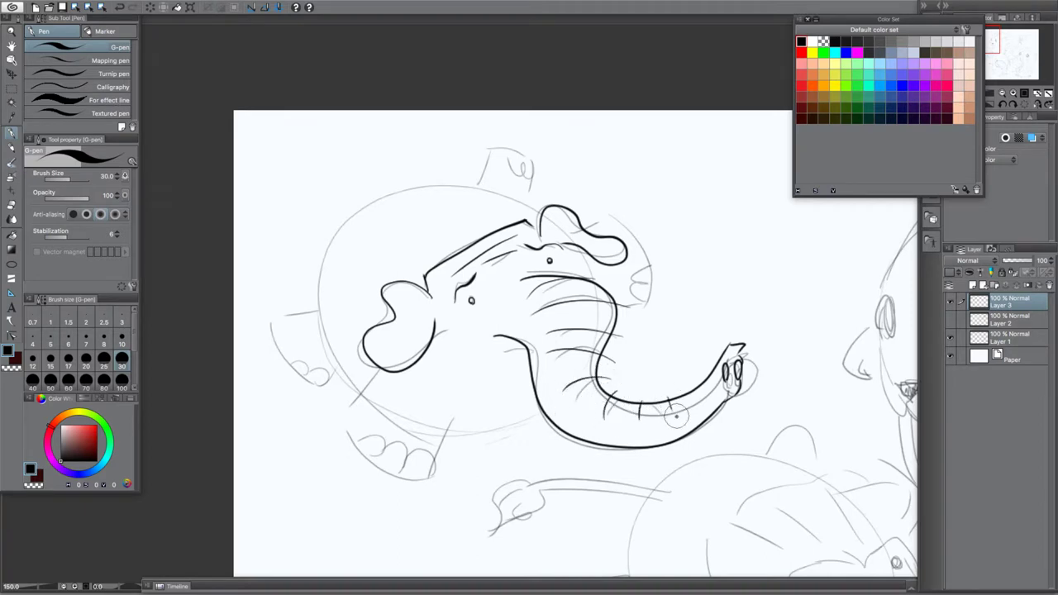
Ink the elephant's cheek and mouth lines and the large front foot with its toenails below the ear
left_click_drag(529, 349, 488, 361)
left_click_drag(452, 327, 482, 356)
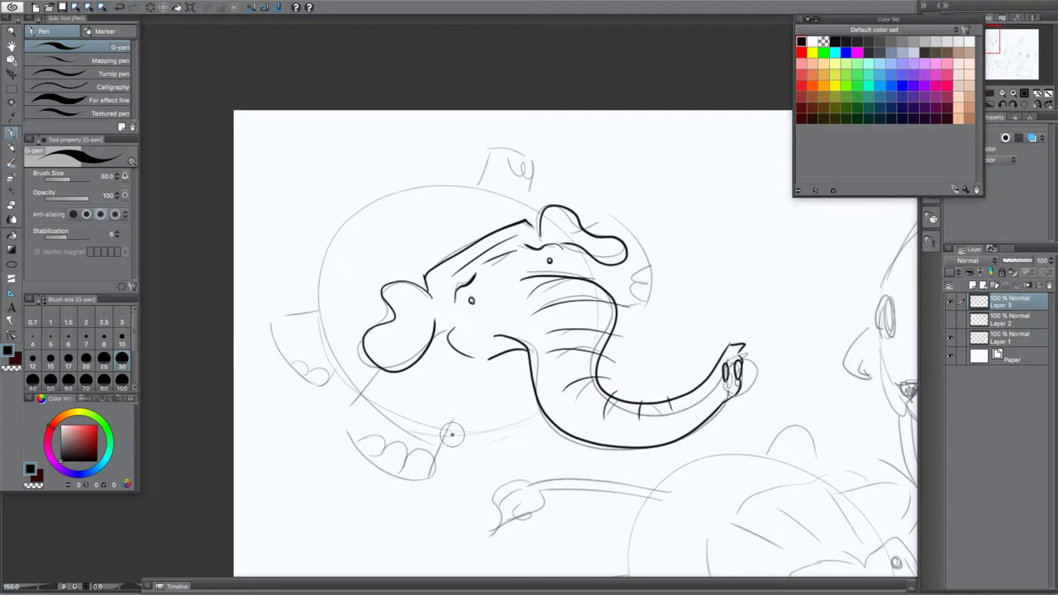
left_click_drag(382, 419, 482, 405)
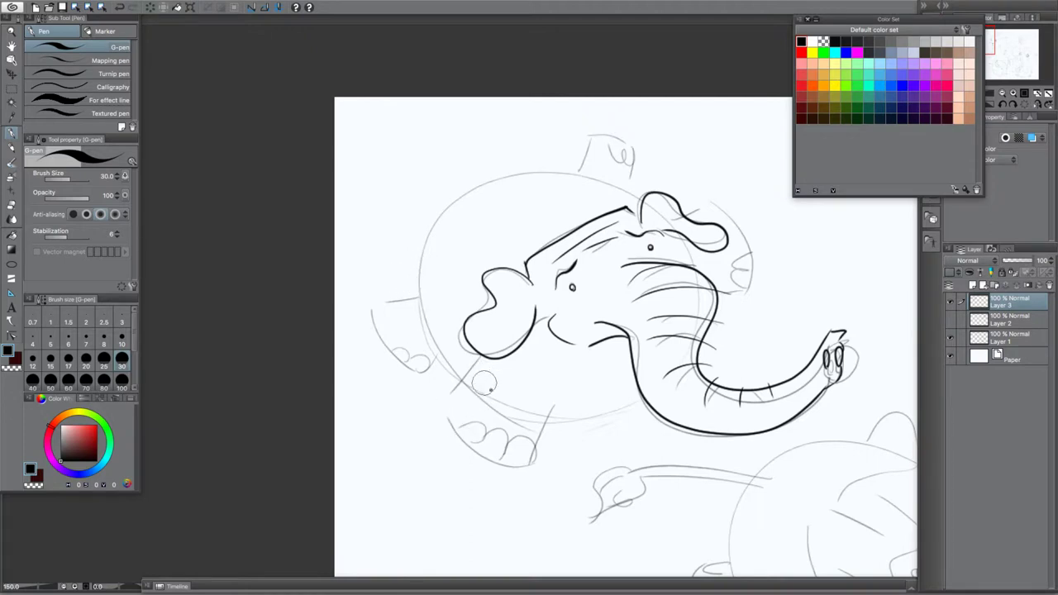
left_click_drag(473, 364, 451, 393)
mouse_move(559, 399)
left_mouse_down()
mouse_move(549, 452)
mouse_move(455, 428)
mouse_move(440, 351)
mouse_move(452, 395)
mouse_move(544, 454)
mouse_move(546, 435)
mouse_move(522, 449)
mouse_move(529, 440)
mouse_move(524, 448)
mouse_move(520, 429)
mouse_move(491, 438)
left_mouse_up()
key("ctrl+z")
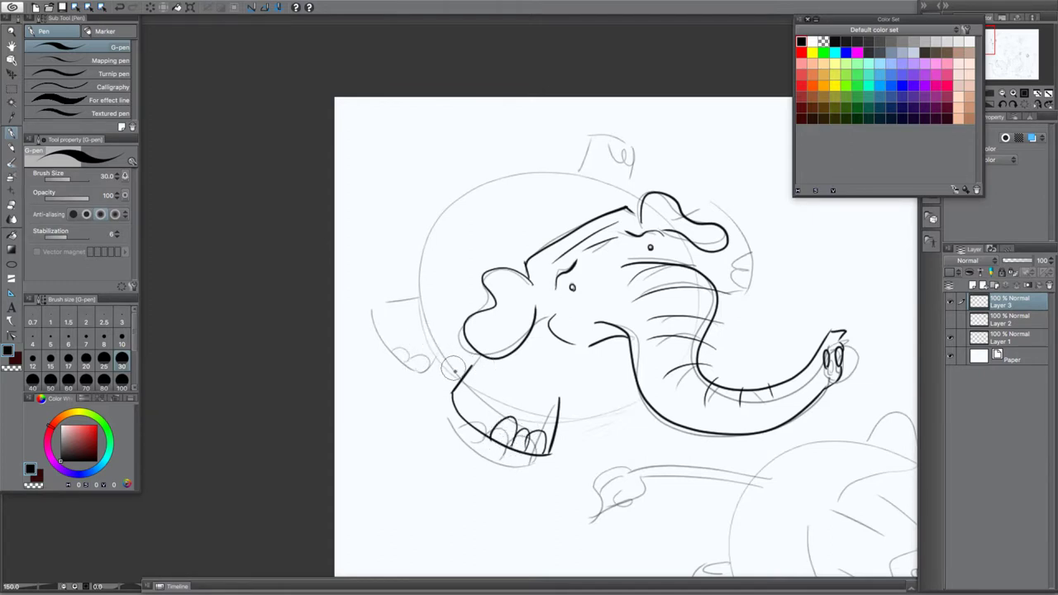
Ink the round back outline from the front foot up to the far ear, and the hind foot with three toenails
mouse_move(470, 369)
left_mouse_down()
mouse_move(429, 325)
mouse_move(441, 229)
mouse_move(531, 176)
mouse_move(638, 198)
mouse_move(564, 164)
mouse_move(477, 176)
mouse_move(417, 258)
mouse_move(455, 373)
left_mouse_up()
key("ctrl+z")
key("ctrl+z")
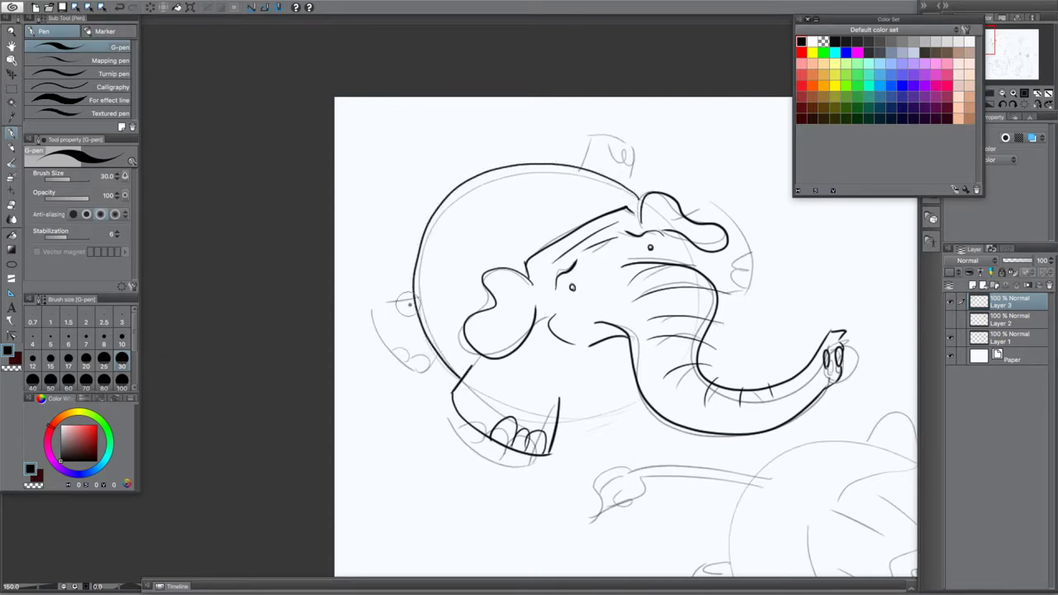
mouse_move(415, 278)
left_mouse_down()
mouse_move(371, 281)
mouse_move(388, 343)
mouse_move(403, 339)
mouse_move(388, 325)
left_mouse_up()
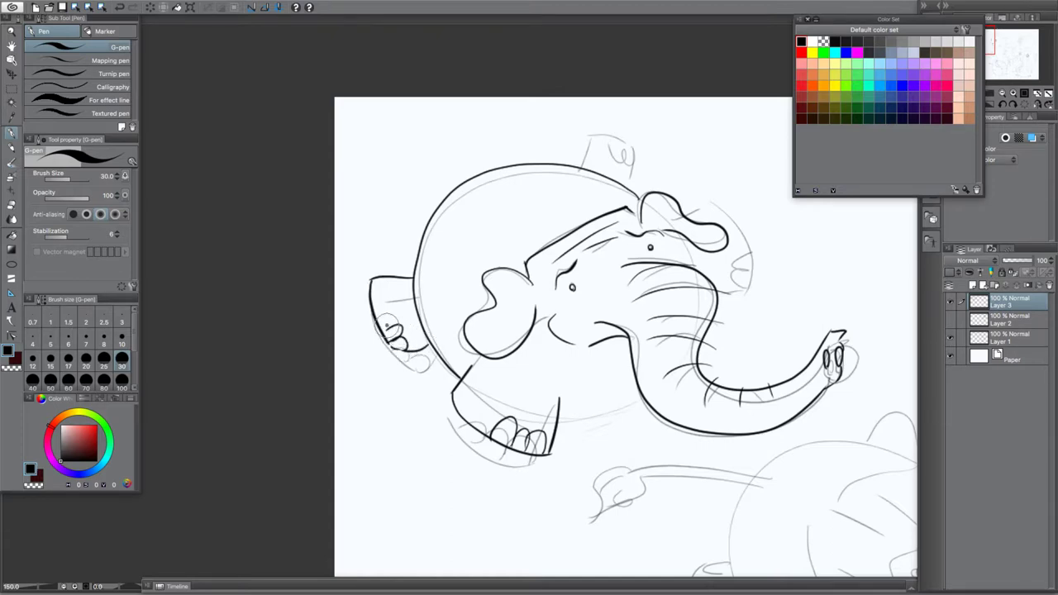
key("super+z")
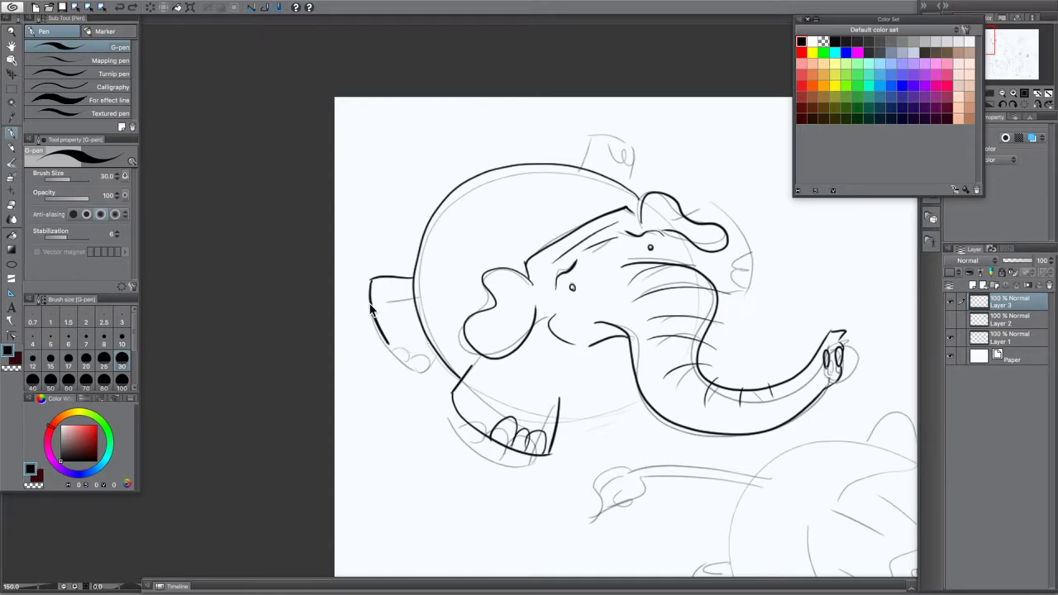
mouse_move(390, 345)
left_mouse_down()
mouse_move(392, 318)
mouse_move(405, 299)
mouse_move(395, 345)
mouse_move(393, 326)
mouse_move(386, 332)
mouse_move(396, 317)
mouse_move(367, 311)
left_mouse_up()
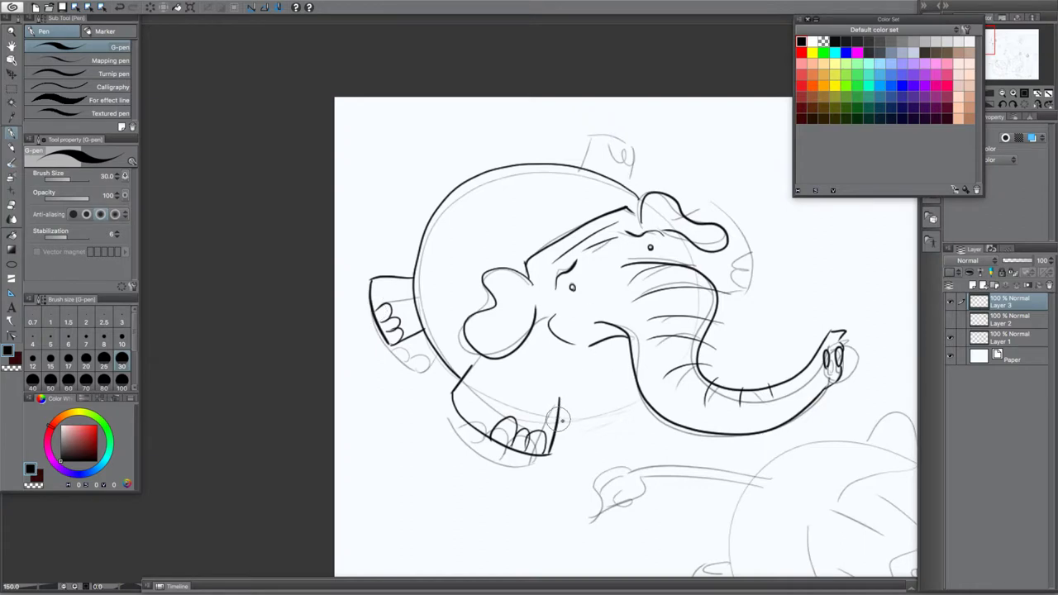
Ink the belly line under the trunk and the far front leg with its toenails behind the ear
left_click_drag(559, 420, 638, 400)
left_click_drag(716, 293, 758, 288)
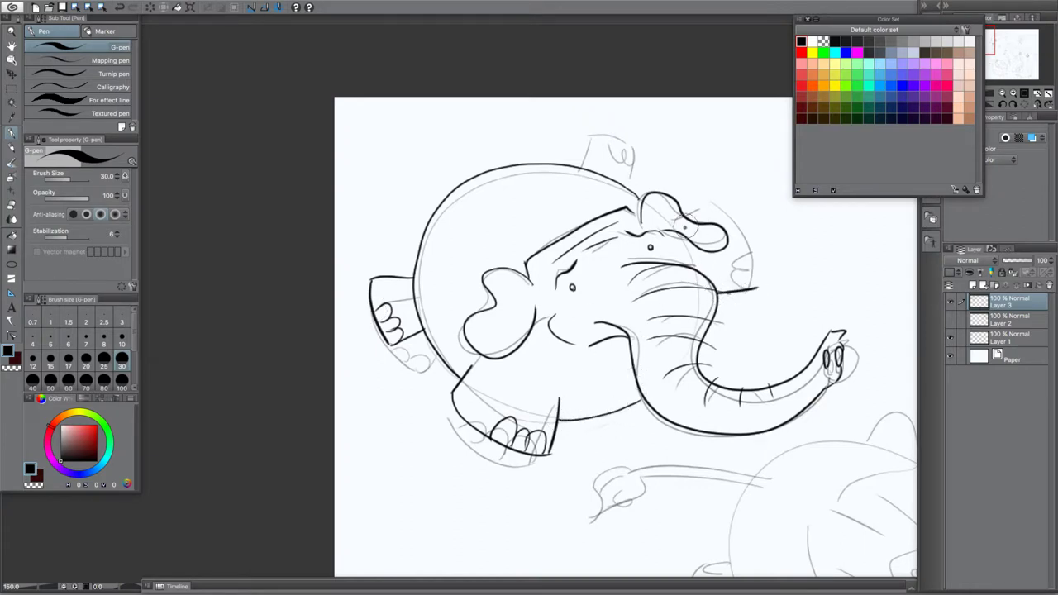
left_click_drag(691, 215, 711, 201)
mouse_move(711, 202)
left_mouse_down()
mouse_move(755, 287)
mouse_move(749, 270)
mouse_move(742, 288)
left_mouse_up()
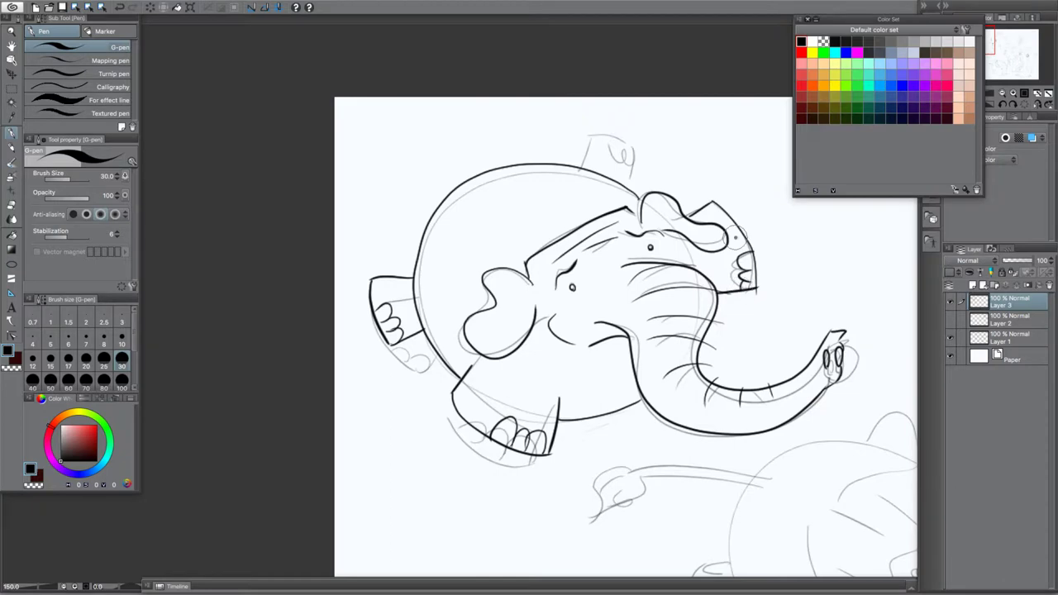
Ink the short far hind foot with small toes poking out above the elephant's back
mouse_move(638, 175)
left_mouse_down()
mouse_move(633, 187)
mouse_move(583, 167)
mouse_move(633, 183)
mouse_move(622, 168)
left_mouse_up()
key("Tab")
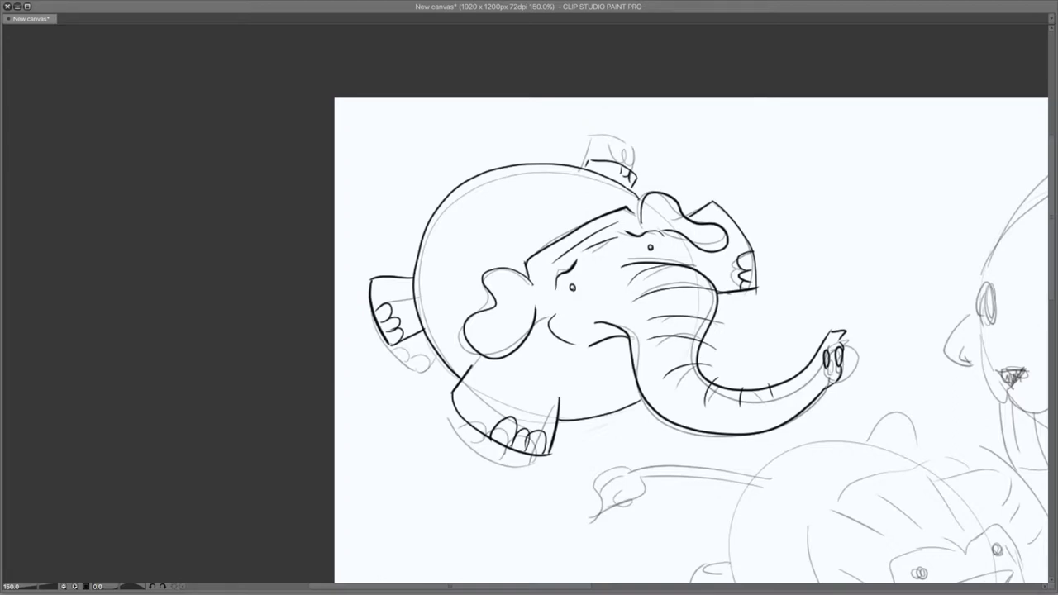
key("Tab")
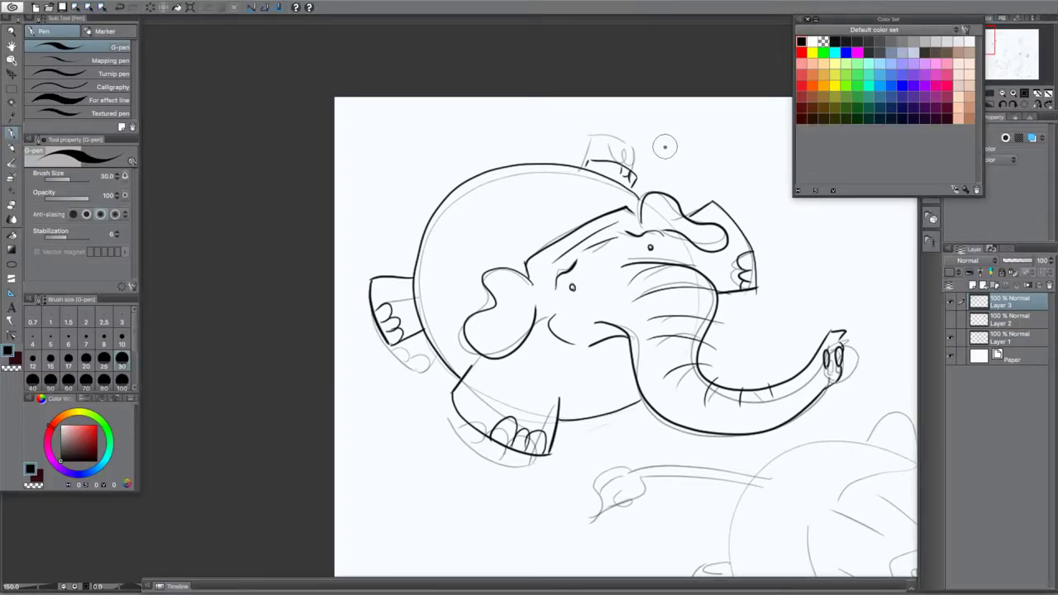
Ink a thin tail rising from the elephant's back and end it in a pointed hair tuft
left_click_drag(457, 184, 392, 139)
key("ctrl+z")
left_click_drag(458, 184, 404, 134)
key("ctrl+z")
mouse_move(459, 181)
left_mouse_down()
mouse_move(389, 114)
mouse_move(413, 142)
mouse_move(392, 102)
left_mouse_up()
mouse_move(416, 141)
left_mouse_down()
mouse_move(404, 110)
mouse_move(395, 137)
mouse_move(379, 132)
left_mouse_up()
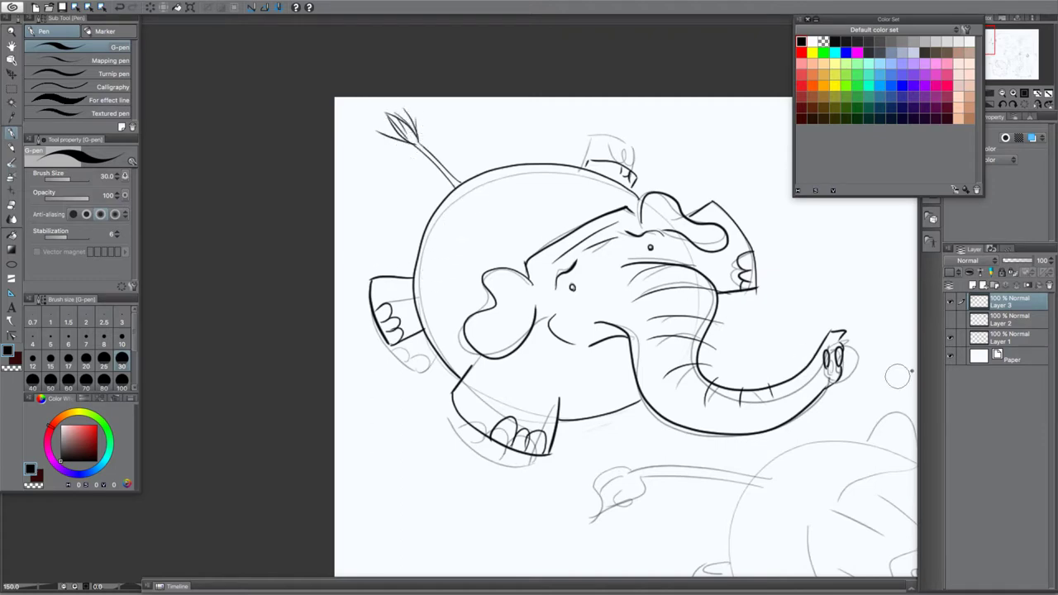
Hide the Layer 1 sketch, reduce the brush size, and erase the overshooting lines at the far front foot's corner
left_click(951, 338)
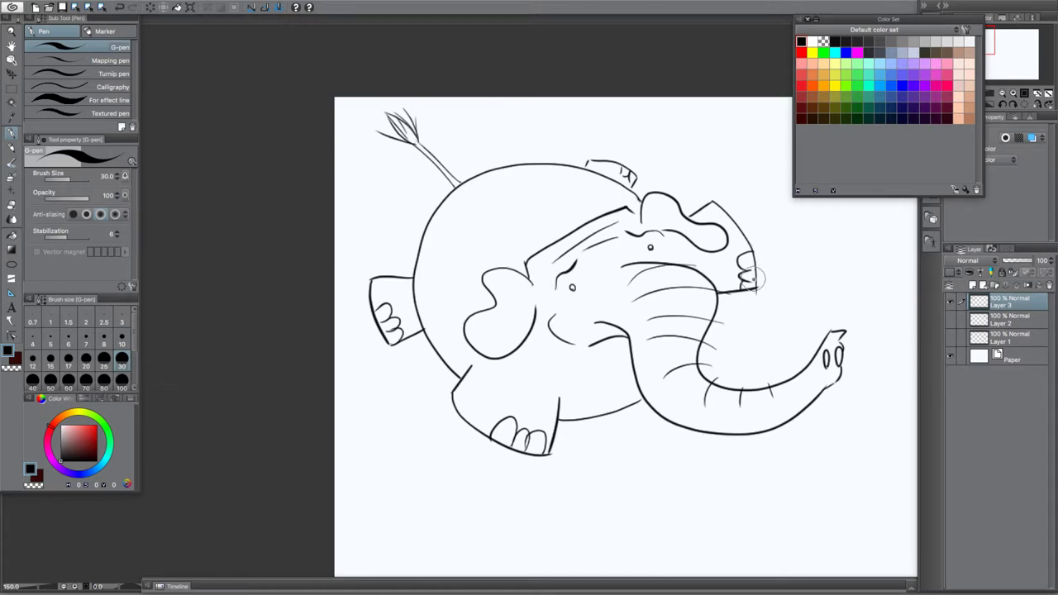
scroll(754, 279, "up", 5)
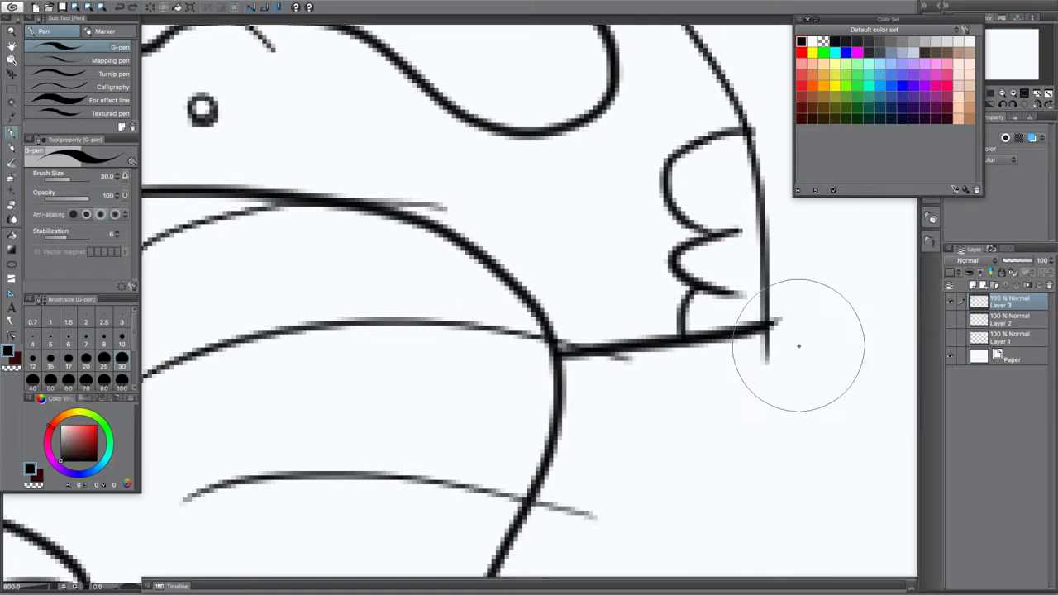
key("[")
key("[")
key("[")
key("[")
key("[")
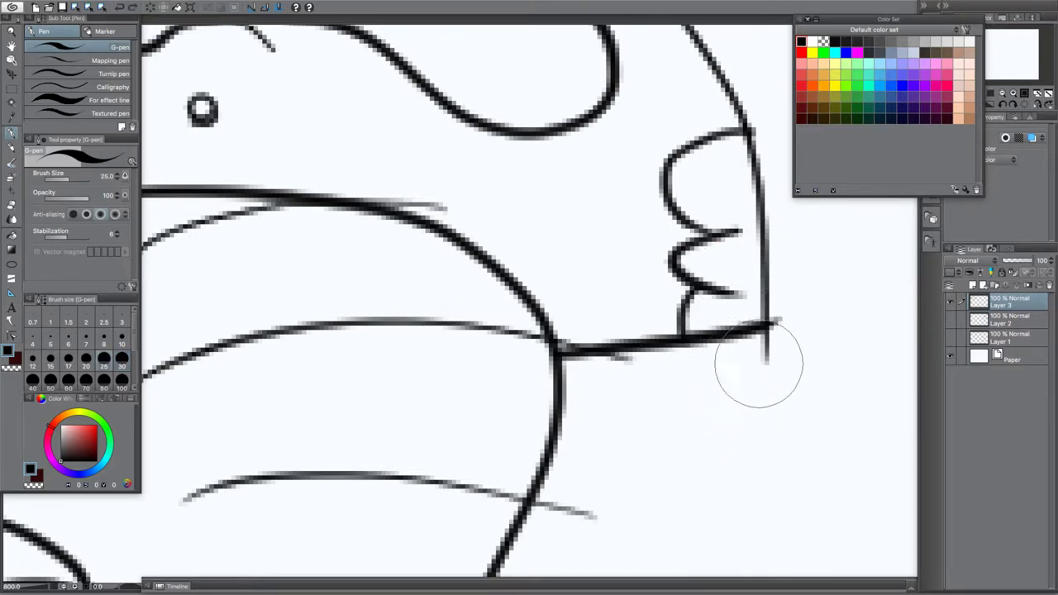
left_click_drag(761, 368, 766, 354)
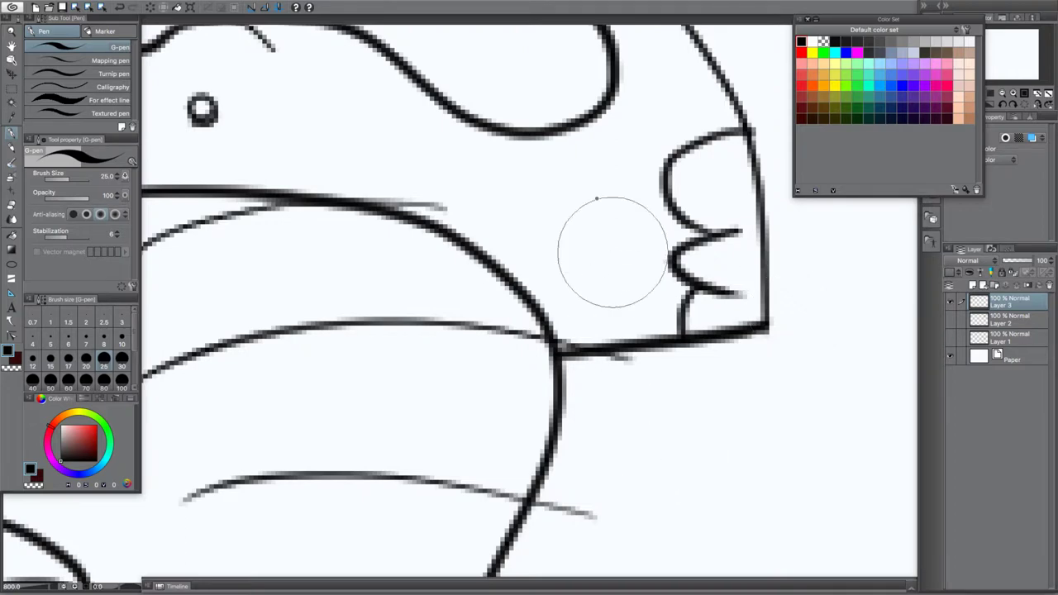
Erase the stray line ends at the near front foot's corner and below its first toenail
left_click_drag(548, 400, 812, 460)
left_click_drag(416, 262, 786, 329)
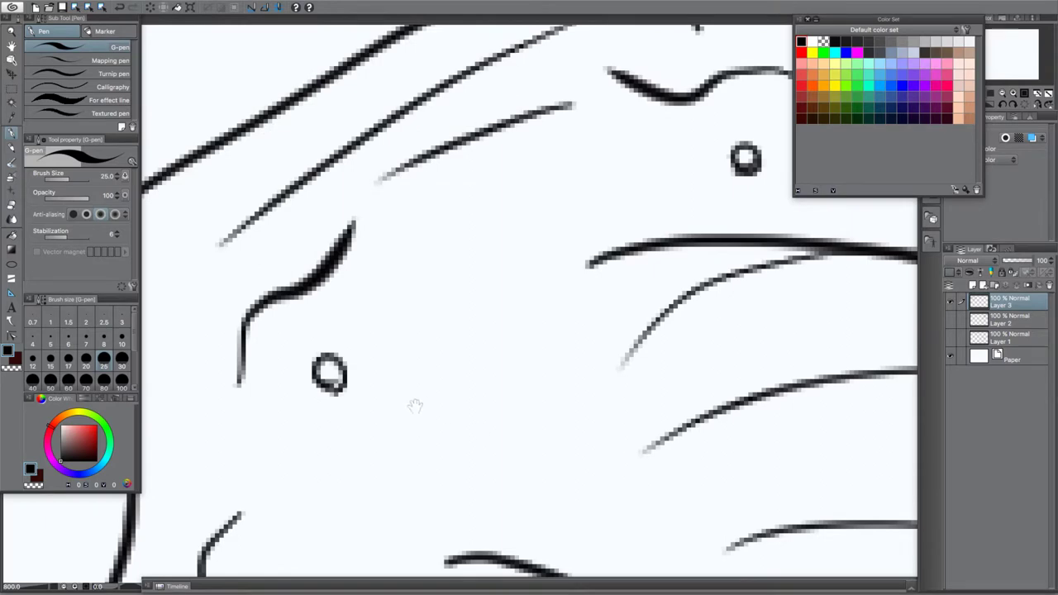
left_click_drag(415, 405, 676, 171)
mouse_move(611, 402)
left_mouse_down()
mouse_move(722, 463)
mouse_move(604, 350)
mouse_move(619, 309)
mouse_move(852, 413)
left_mouse_up()
left_click_drag(430, 420, 650, 373)
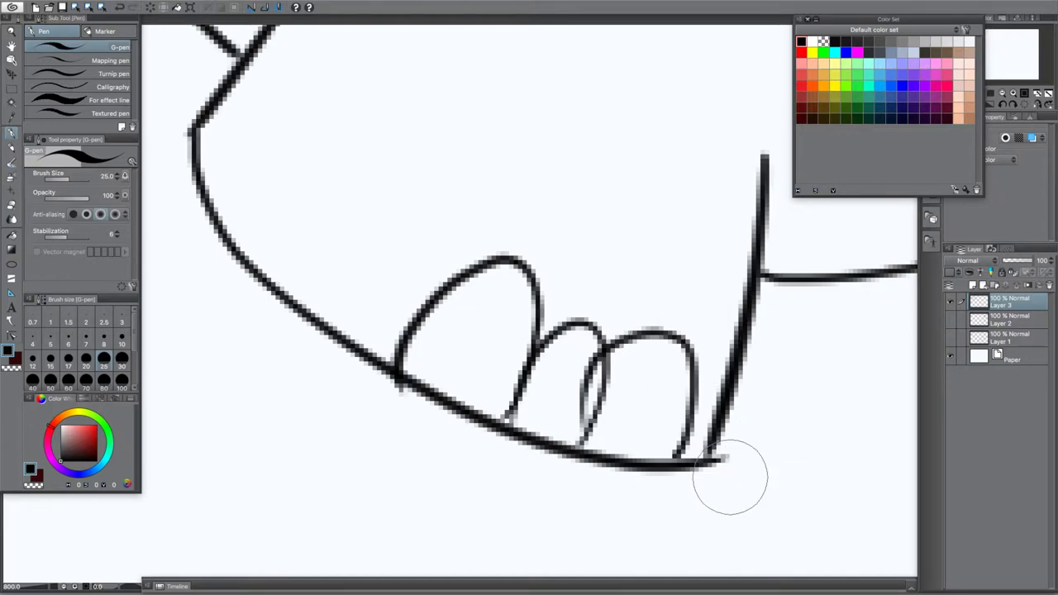
key("super+z")
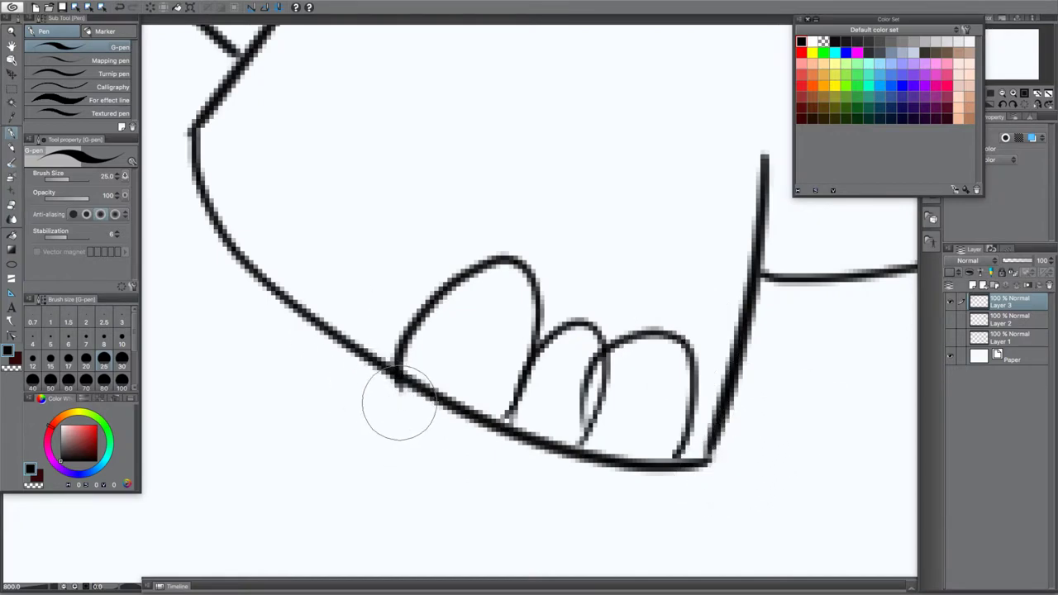
mouse_move(438, 397)
left_mouse_down()
mouse_move(535, 462)
mouse_move(647, 515)
left_mouse_up()
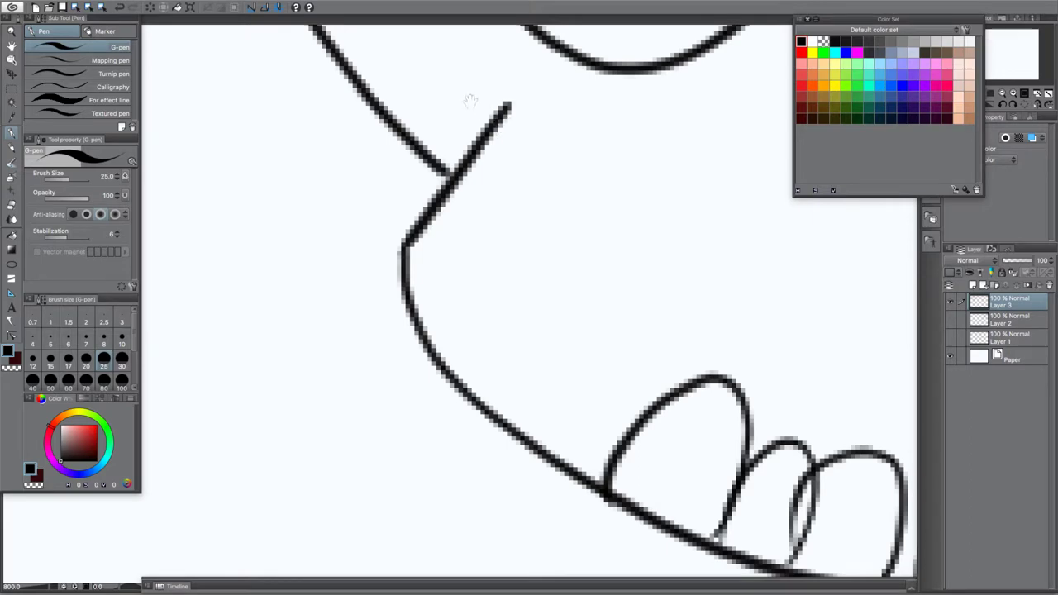
Erase the overshooting line end at the upper outer corner of the hind foot
left_click_drag(469, 101, 687, 421)
left_click_drag(611, 272, 694, 415)
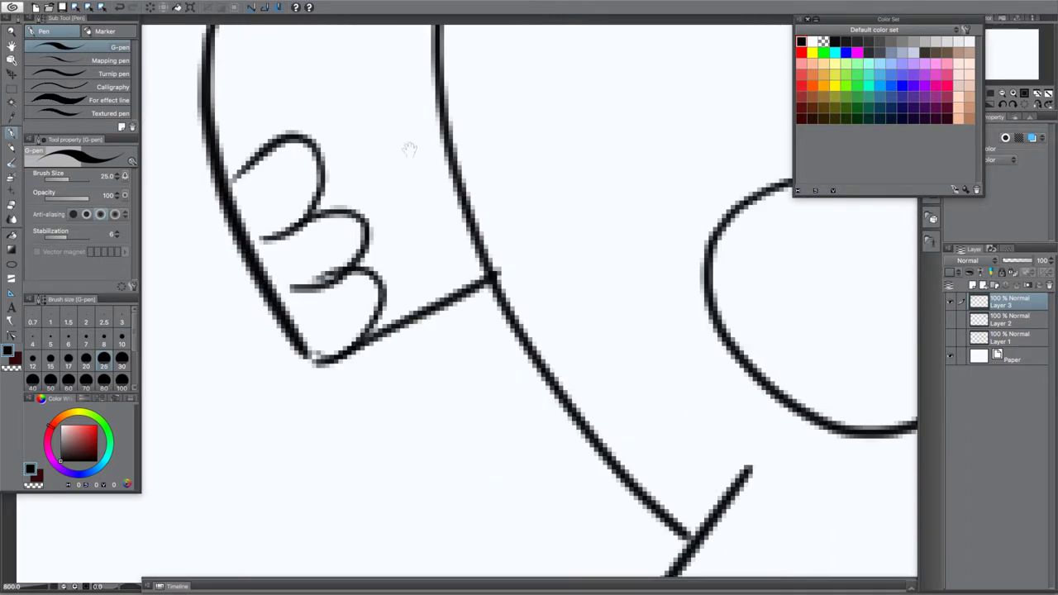
mouse_move(410, 149)
left_mouse_down()
mouse_move(538, 339)
mouse_move(643, 456)
left_mouse_up()
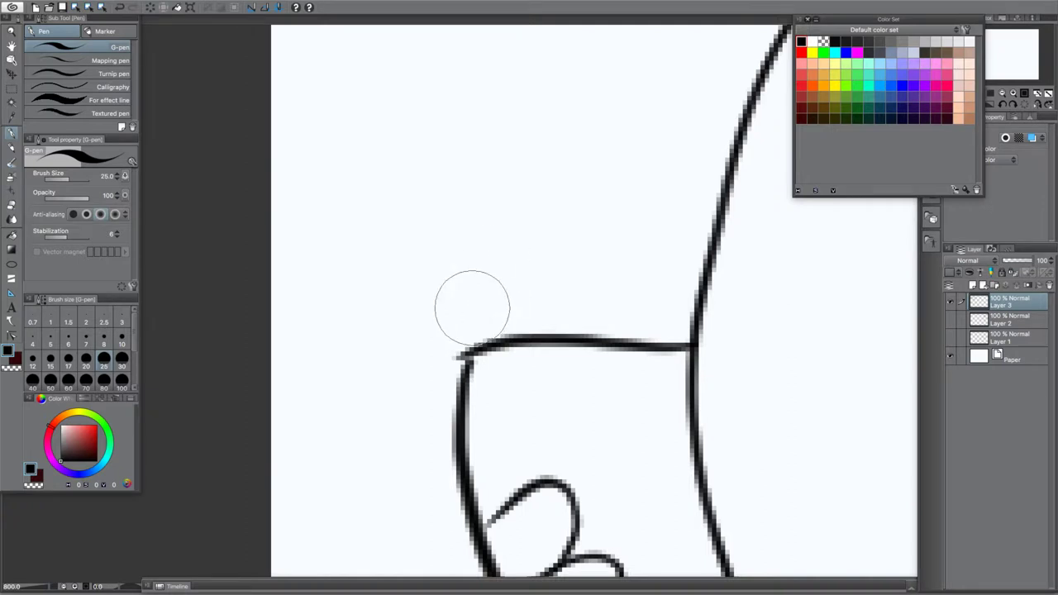
left_click_drag(441, 357, 447, 358)
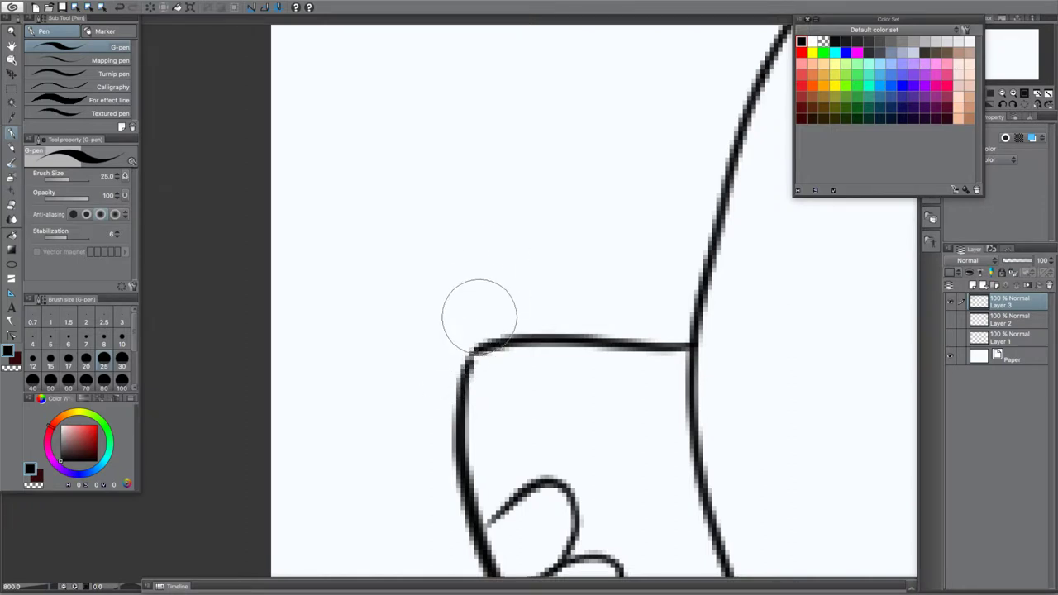
Darken the two nostrils at the tip of the elephant's trunk with inner ovals
key("space")
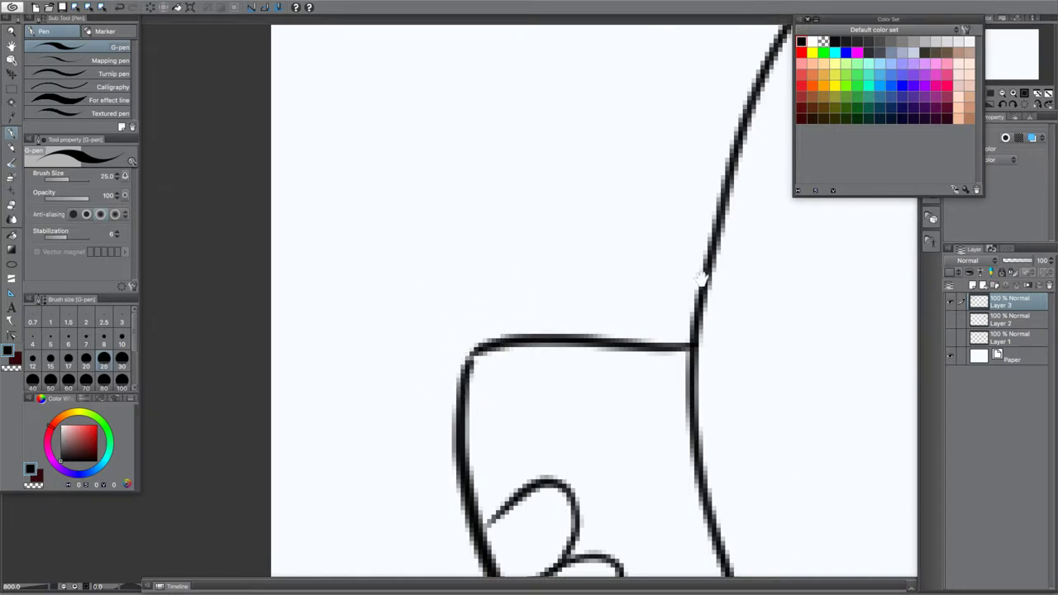
key("space")
mouse_move(766, 443)
left_mouse_down()
mouse_move(636, 375)
mouse_move(508, 373)
left_mouse_up()
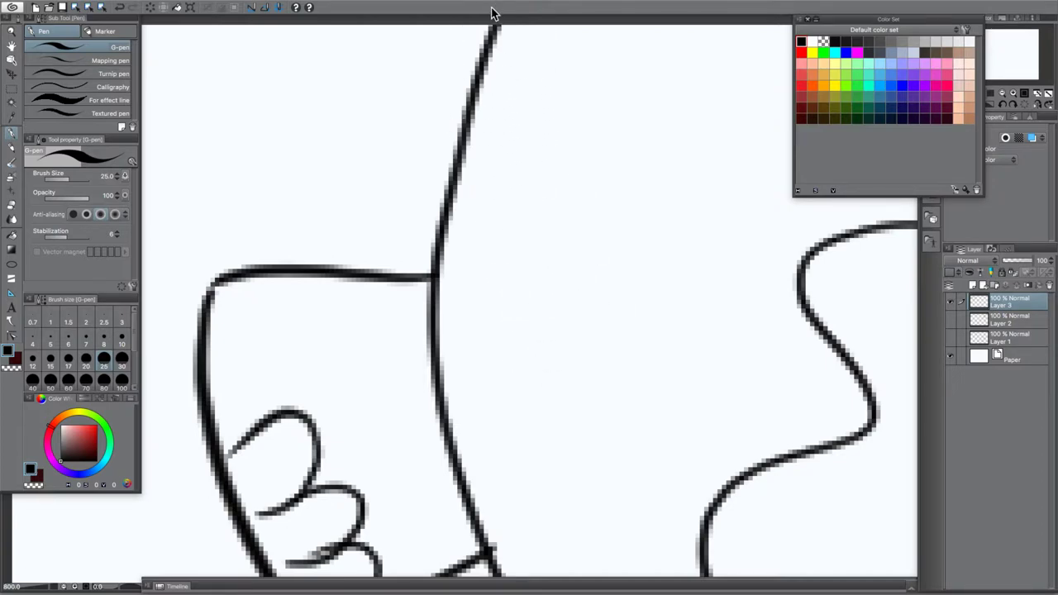
left_click_drag(645, 431, 579, 158)
mouse_move(615, 405)
left_mouse_down()
mouse_move(551, 276)
mouse_move(605, 130)
left_mouse_up()
mouse_move(496, 420)
left_mouse_down()
mouse_move(570, 236)
mouse_move(692, 152)
left_mouse_up()
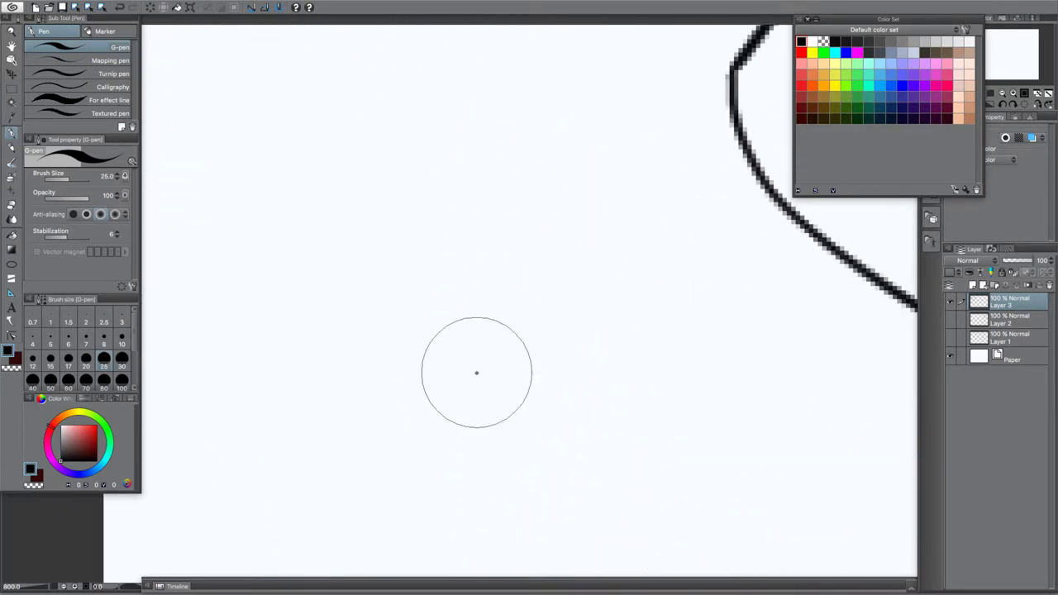
scroll(476, 374, "down", 5)
left_click_drag(631, 380, 498, 413)
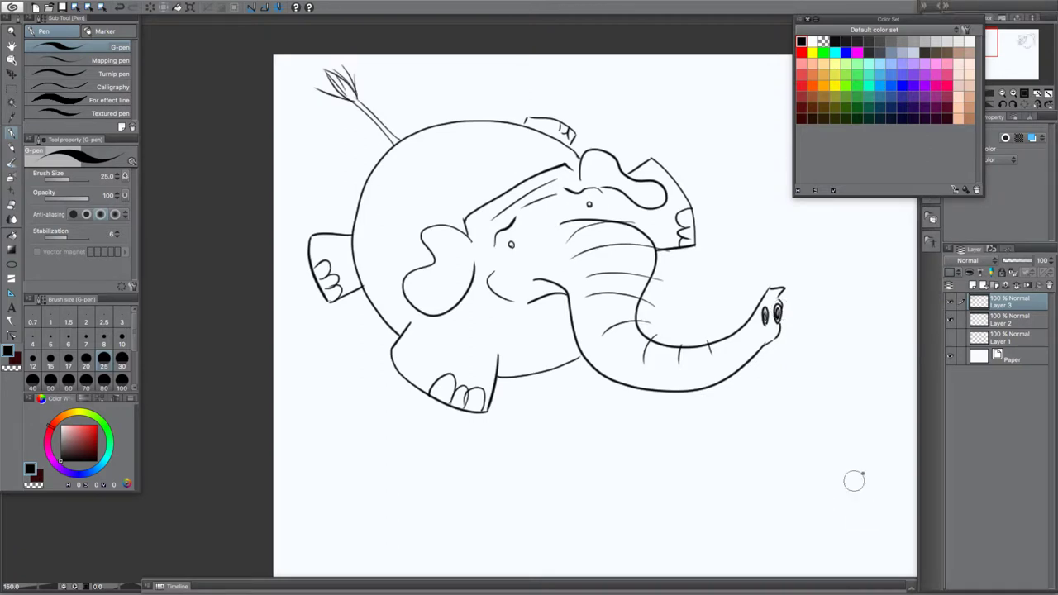
Show the Layer 1 sketch, hide the elephant's line art on Layer 3, and add a new layer for inking the horned cow
left_click(950, 337)
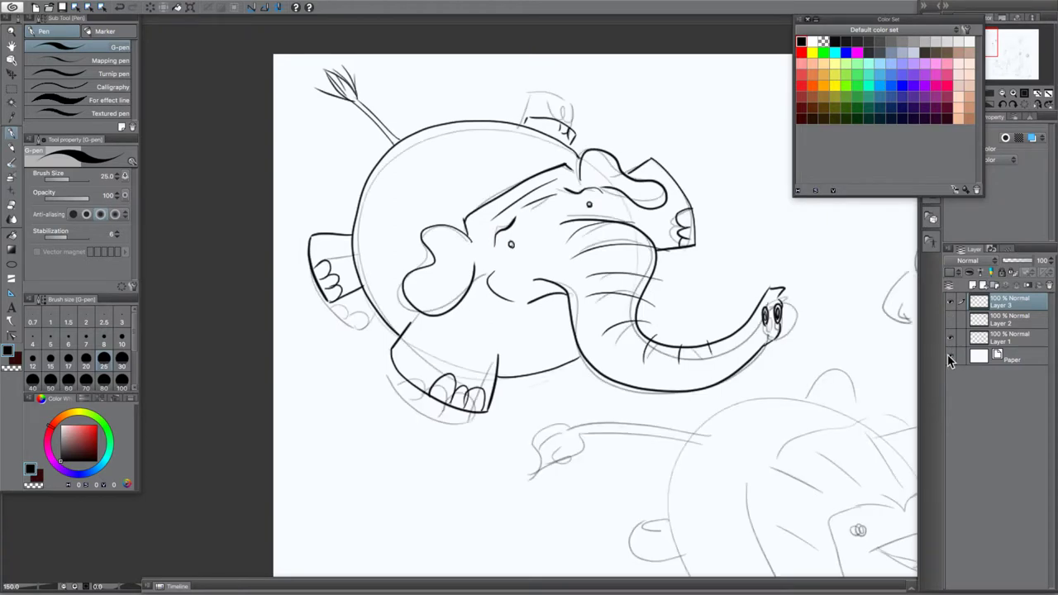
left_click(950, 301)
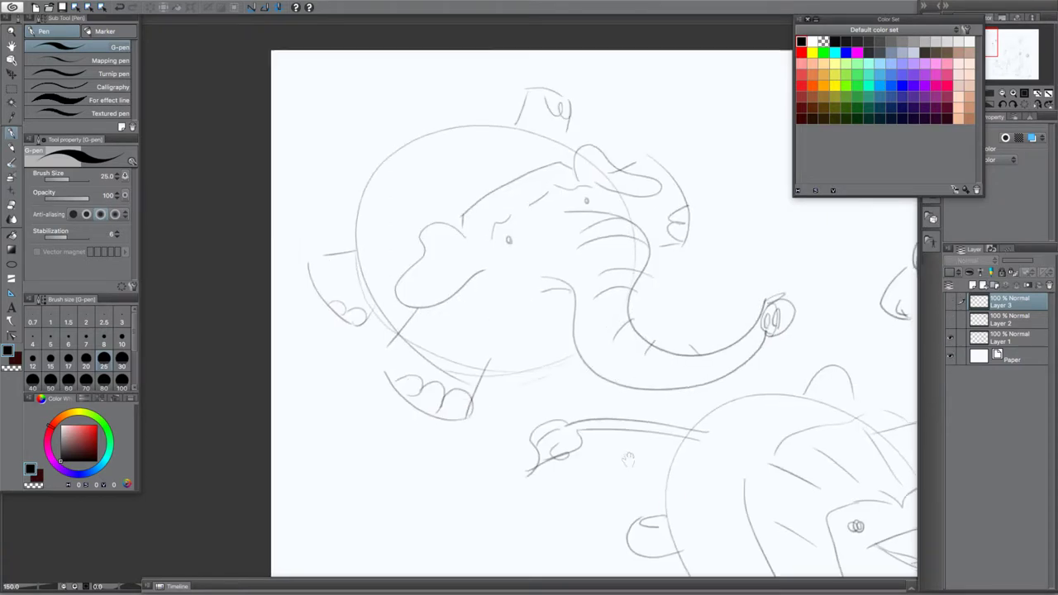
left_click_drag(633, 465, 468, 285)
mouse_move(514, 475)
left_mouse_down()
mouse_move(337, 286)
mouse_move(511, 170)
mouse_move(376, 184)
left_mouse_up()
left_click_drag(651, 318, 473, 347)
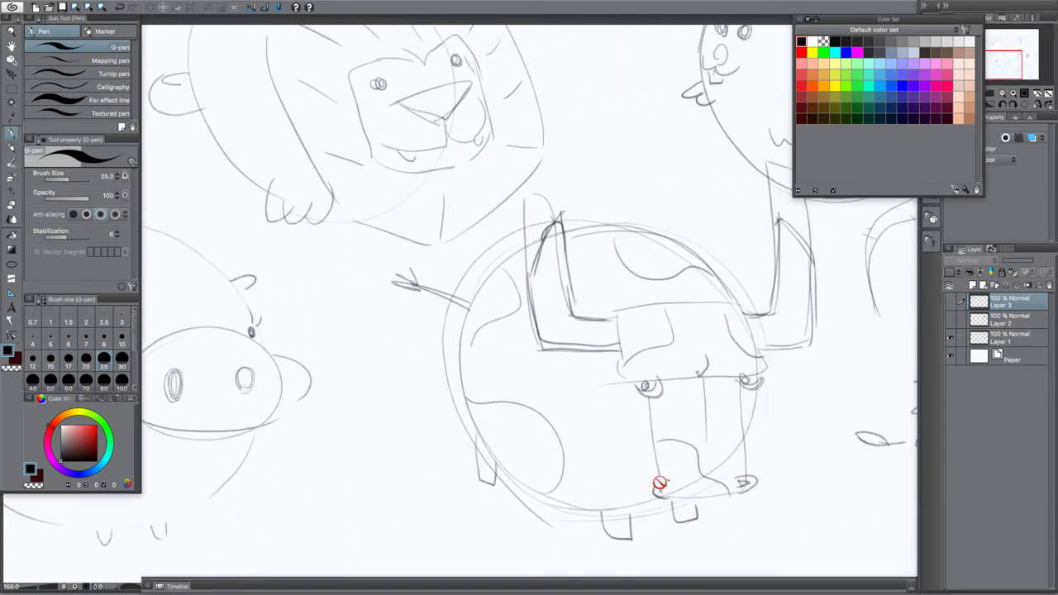
left_click(974, 286)
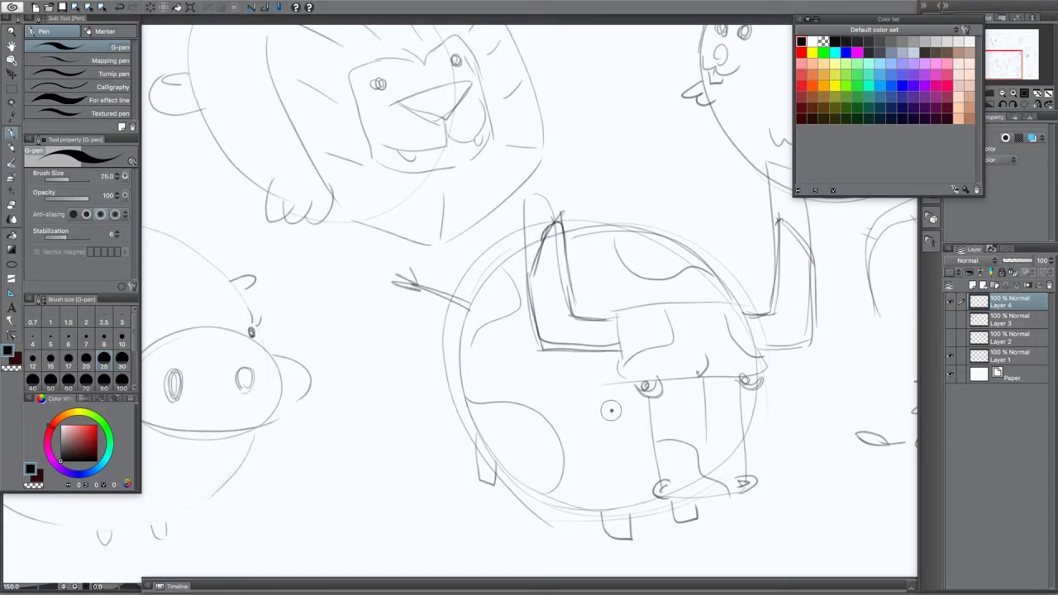
Ink the cow's forehead block with its flat top, curved sides, heavy brow line and short crease between the eyes
scroll(677, 278, "up", 4)
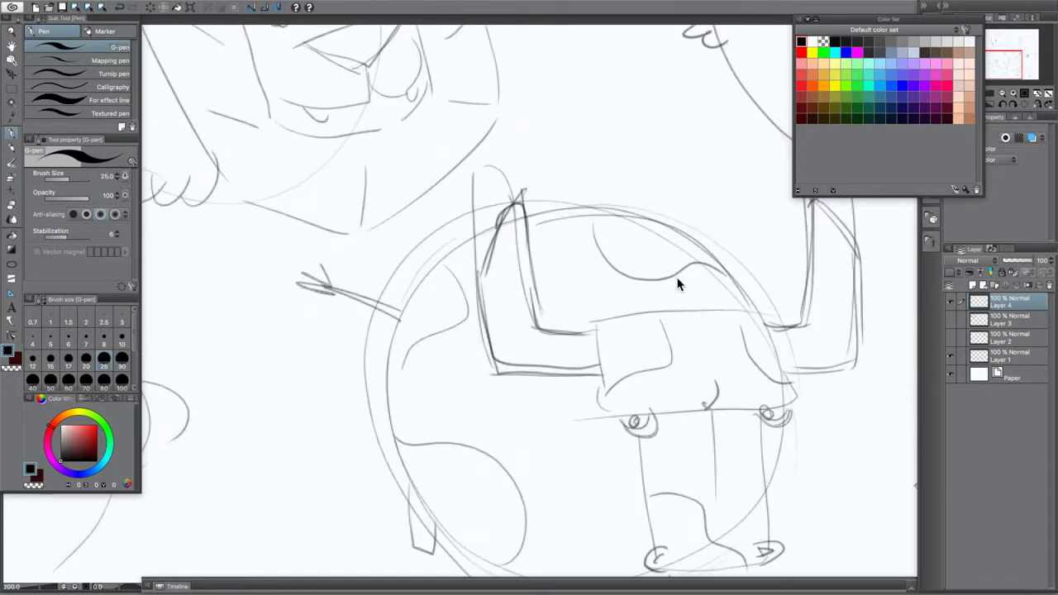
mouse_move(561, 369)
left_mouse_down()
mouse_move(445, 190)
mouse_move(501, 283)
left_mouse_up()
scroll(447, 189, "down", 1)
scroll(452, 197, "down", 1)
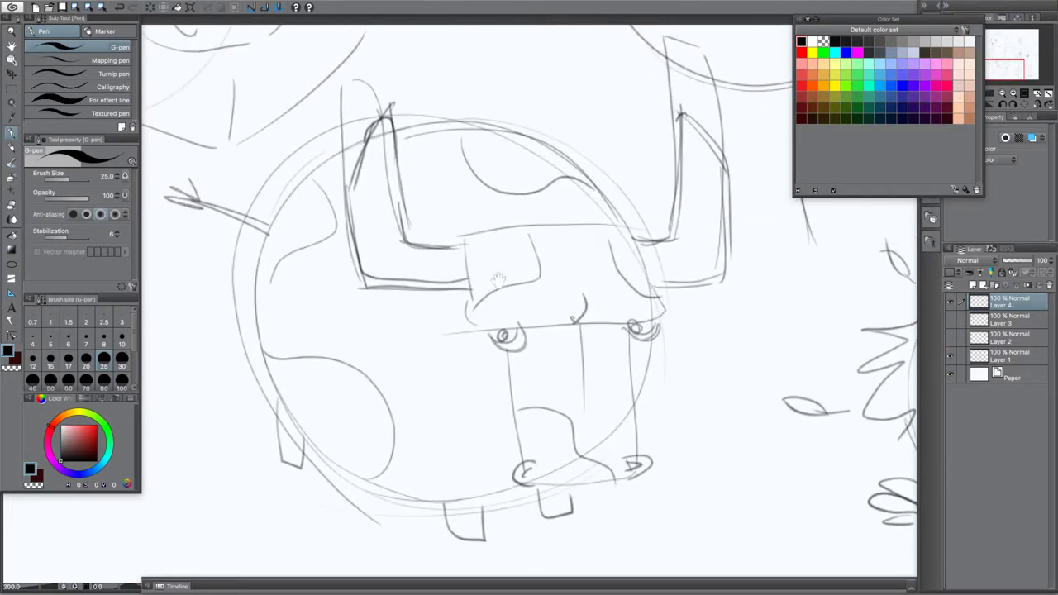
mouse_move(462, 247)
left_mouse_down()
mouse_move(473, 289)
mouse_move(454, 238)
mouse_move(646, 241)
mouse_move(674, 206)
mouse_move(678, 111)
left_mouse_up()
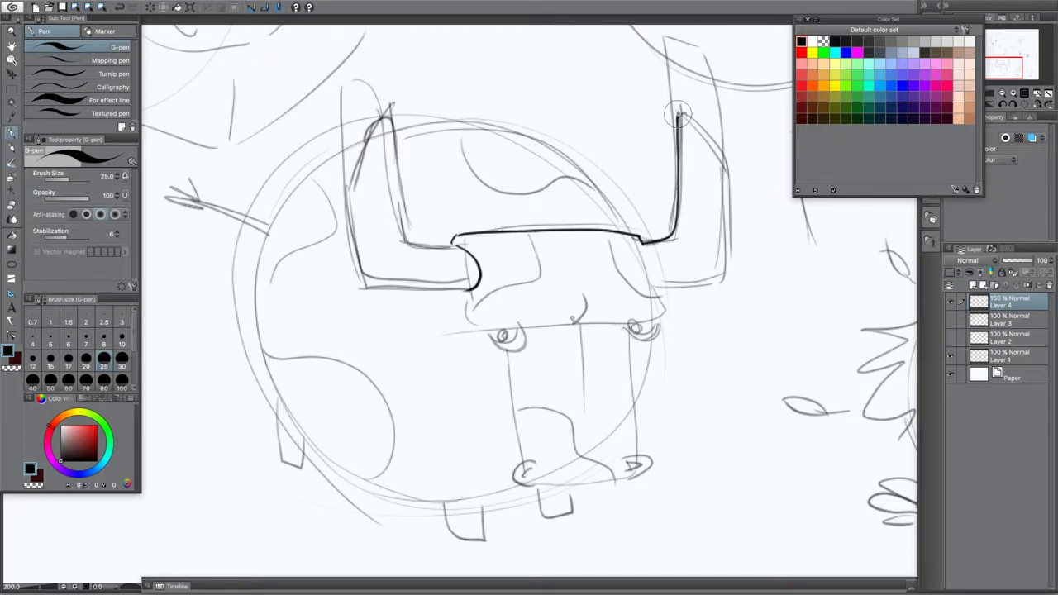
key("ctrl+z")
mouse_move(642, 237)
left_mouse_down()
mouse_move(657, 265)
mouse_move(646, 318)
left_mouse_up()
mouse_move(458, 295)
left_mouse_down()
mouse_move(487, 333)
mouse_move(569, 328)
mouse_move(581, 284)
left_mouse_up()
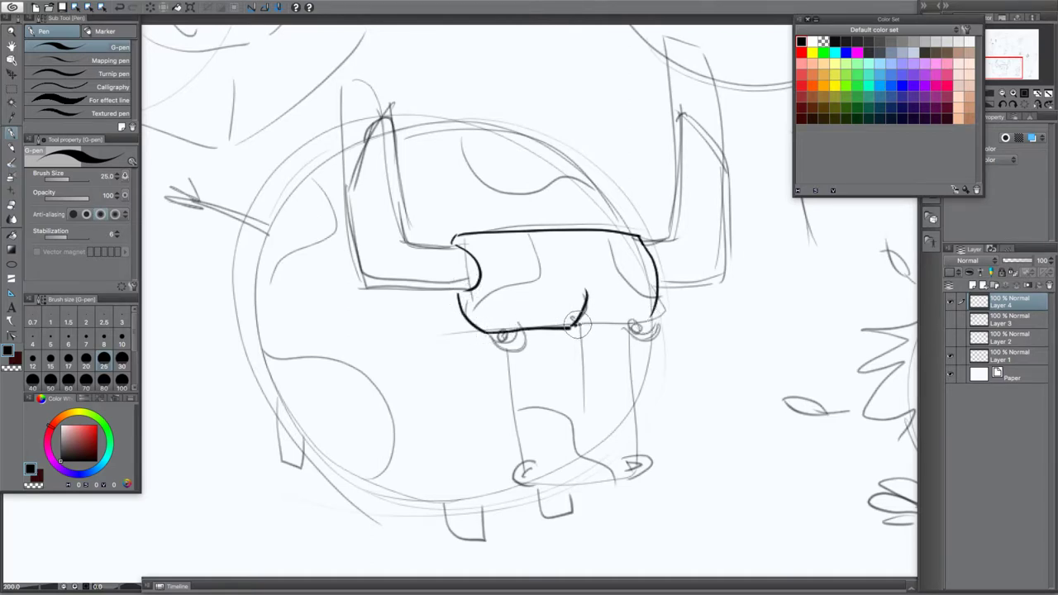
mouse_move(576, 325)
left_mouse_down()
mouse_move(650, 325)
mouse_move(655, 304)
left_mouse_up()
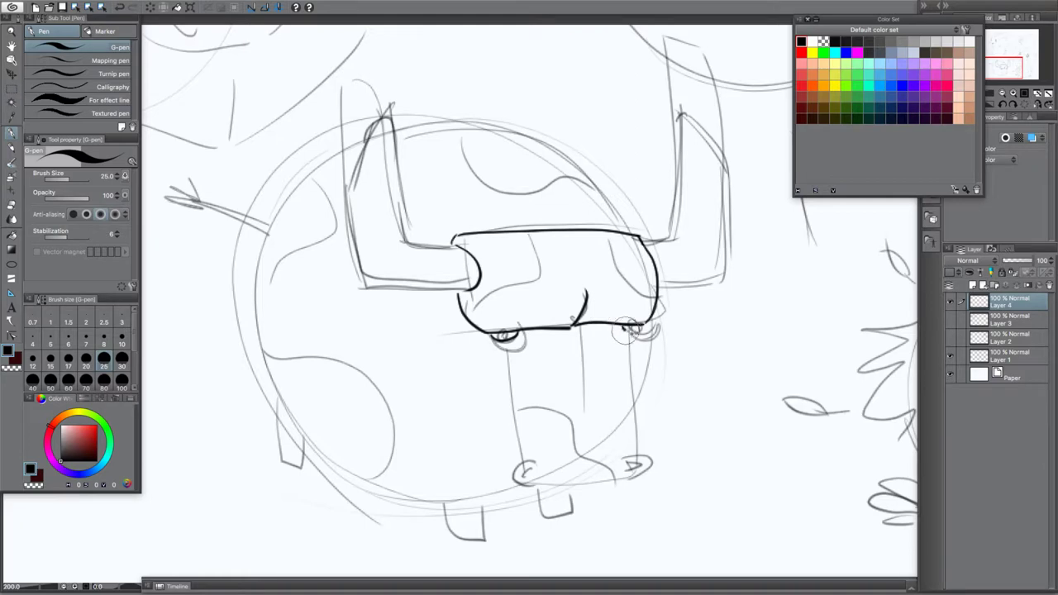
Ink both half-closed eyes with bags beneath the brow line, and the two long sides of the cow's muzzle
left_click_drag(627, 332, 643, 316)
mouse_move(481, 334)
left_mouse_down()
mouse_move(499, 354)
mouse_move(529, 333)
left_mouse_up()
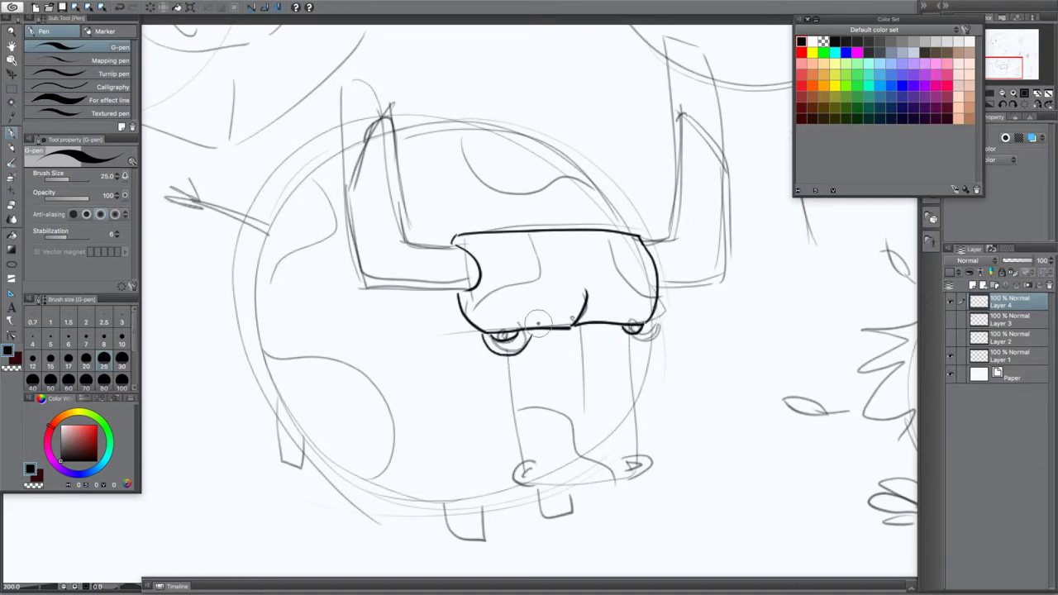
left_click_drag(615, 334, 642, 318)
left_click_drag(506, 356, 523, 454)
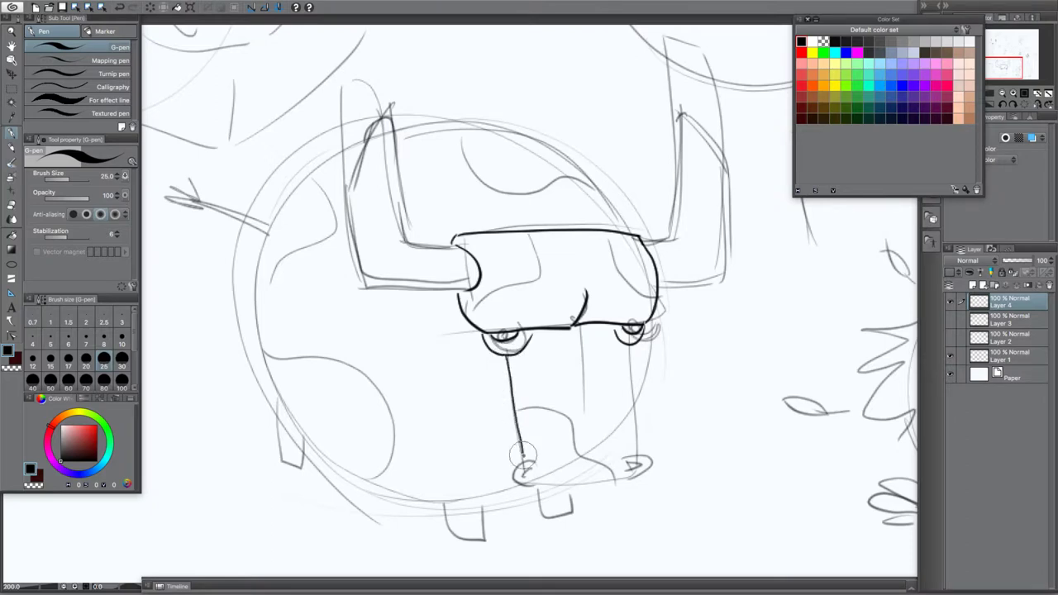
left_click_drag(630, 352, 639, 455)
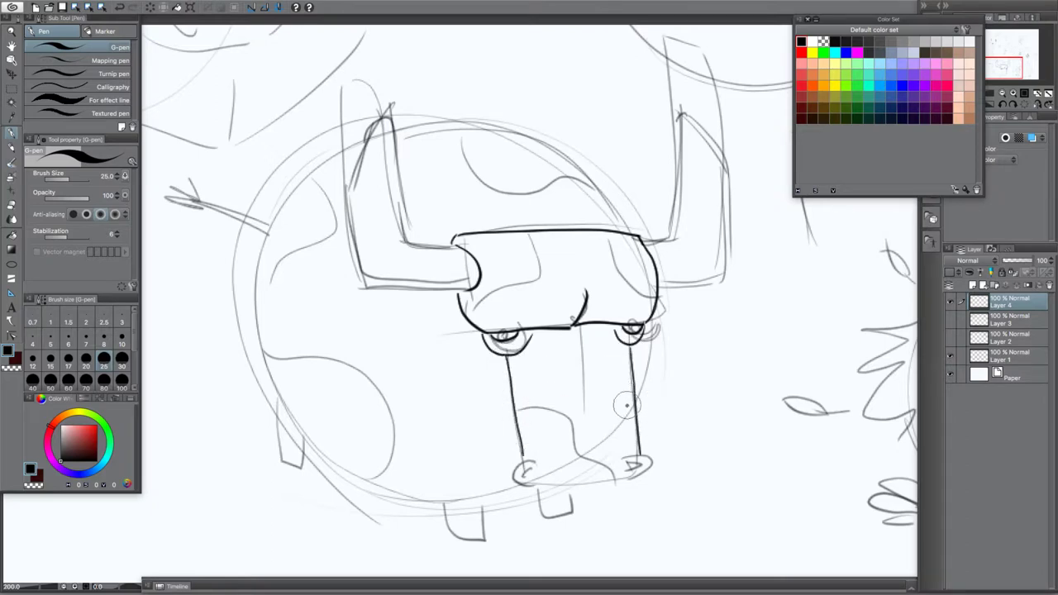
Ink the cow's right-hand nostril as an open oval at the muzzle's lower corner with a filled dark centre
scroll(627, 407, "up", 2)
left_click_drag(485, 438, 651, 184)
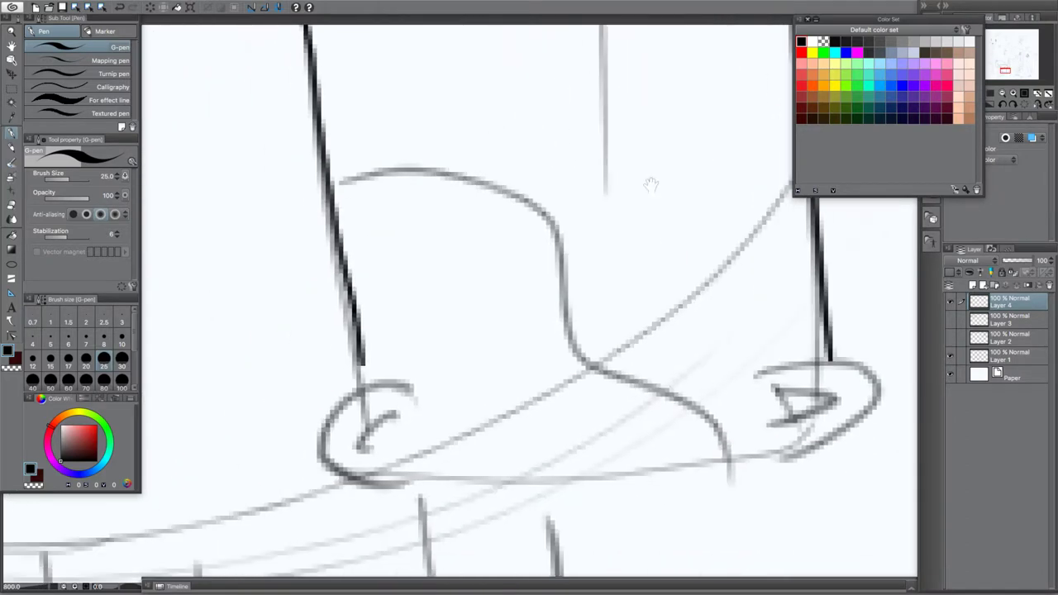
left_click_drag(609, 347, 469, 289)
mouse_move(610, 324)
left_mouse_down()
mouse_move(662, 300)
mouse_move(695, 379)
left_mouse_up()
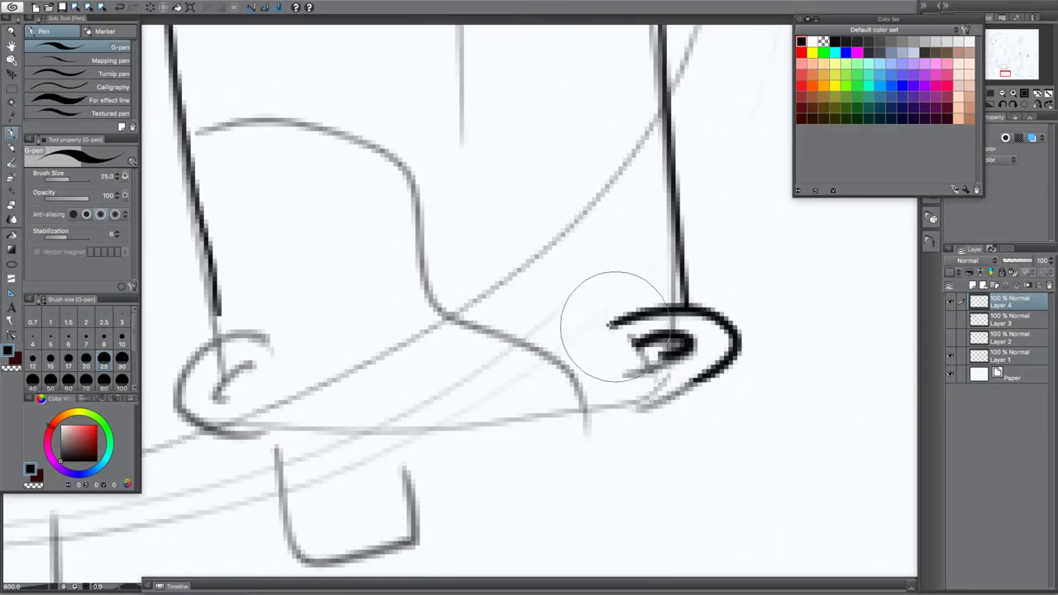
mouse_move(637, 351)
left_mouse_down()
mouse_move(699, 340)
mouse_move(670, 342)
left_mouse_up()
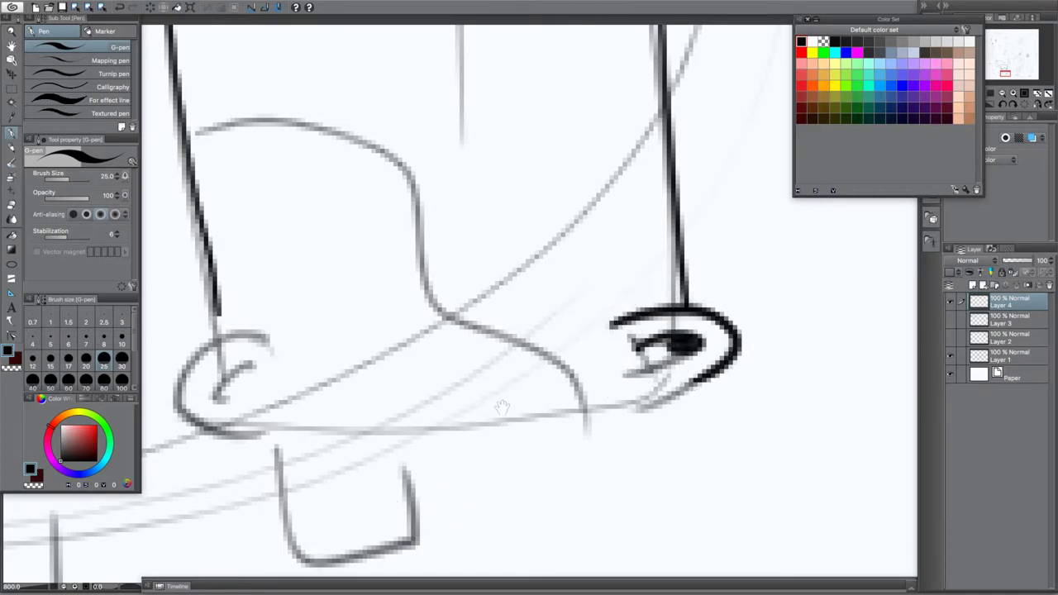
Ink the left-hand nostril with a filled dark centre and extend the muzzle's side line to meet it
left_click_drag(538, 405, 694, 376)
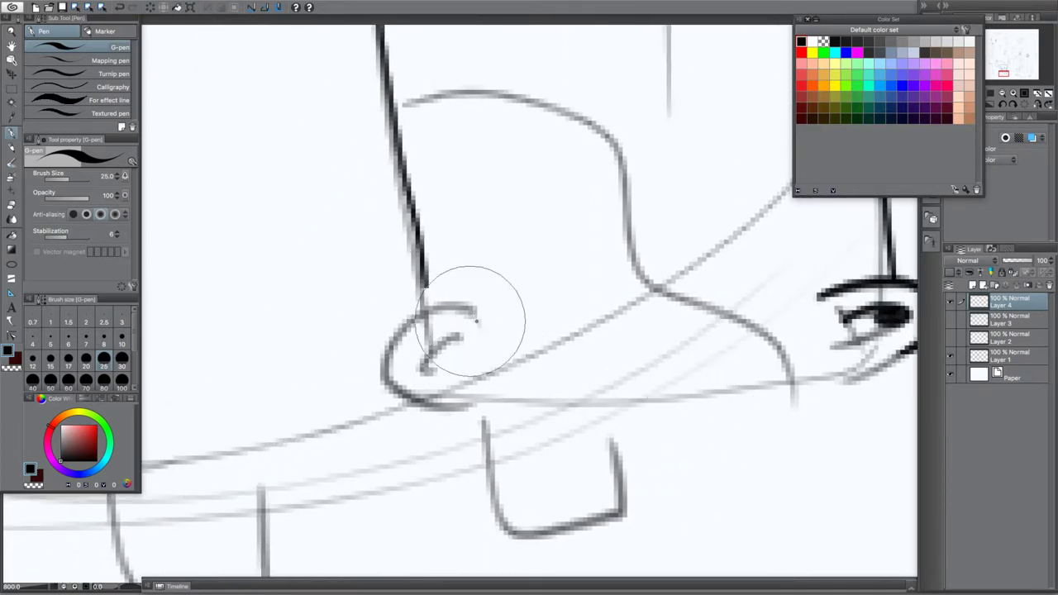
mouse_move(473, 312)
left_mouse_down()
mouse_move(394, 315)
mouse_move(444, 388)
mouse_move(470, 389)
left_mouse_up()
mouse_move(447, 354)
left_mouse_down()
mouse_move(402, 353)
mouse_move(385, 343)
mouse_move(413, 343)
mouse_move(376, 339)
left_mouse_up()
left_click_drag(425, 309, 423, 282)
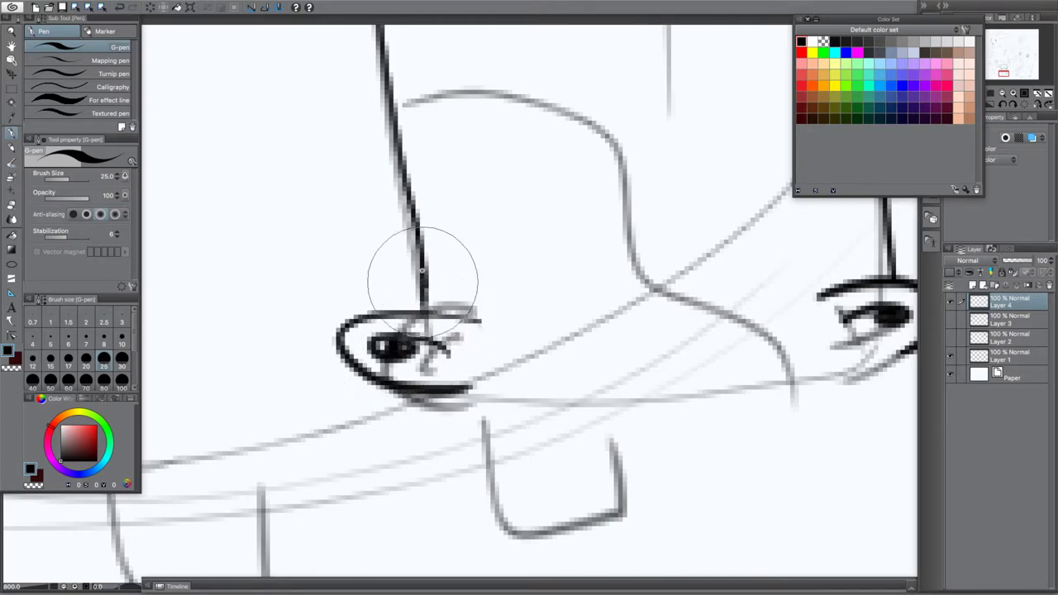
Ink the mouth line joining the nostrils, the short vertical crease above it and the flat lower lip beneath
mouse_move(420, 395)
left_mouse_down()
mouse_move(352, 346)
mouse_move(784, 340)
left_mouse_up()
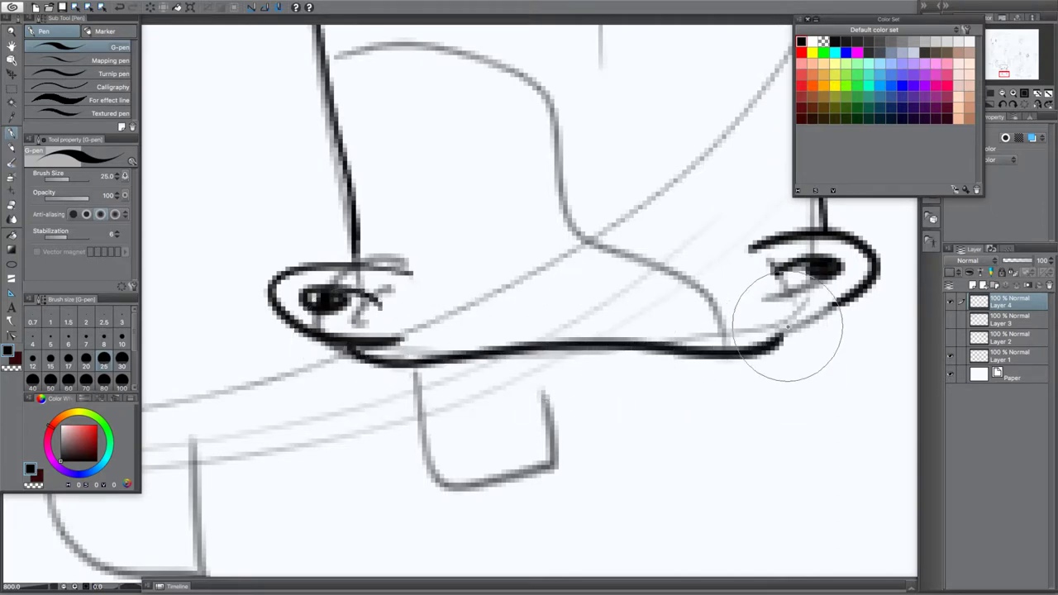
left_click_drag(586, 310, 590, 184)
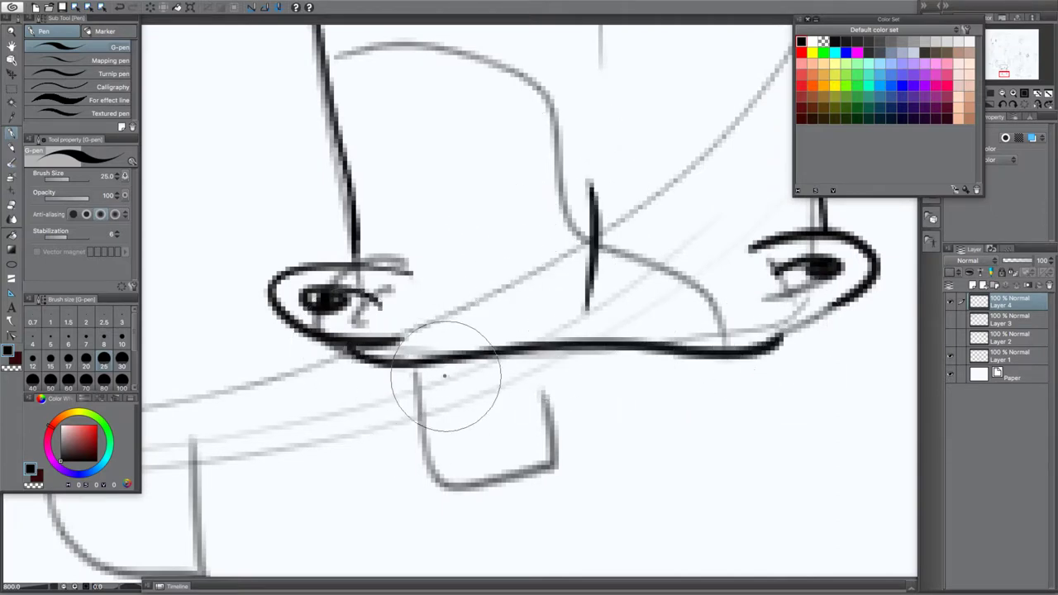
mouse_move(436, 370)
left_mouse_down()
mouse_move(464, 394)
mouse_move(624, 399)
mouse_move(717, 356)
left_mouse_up()
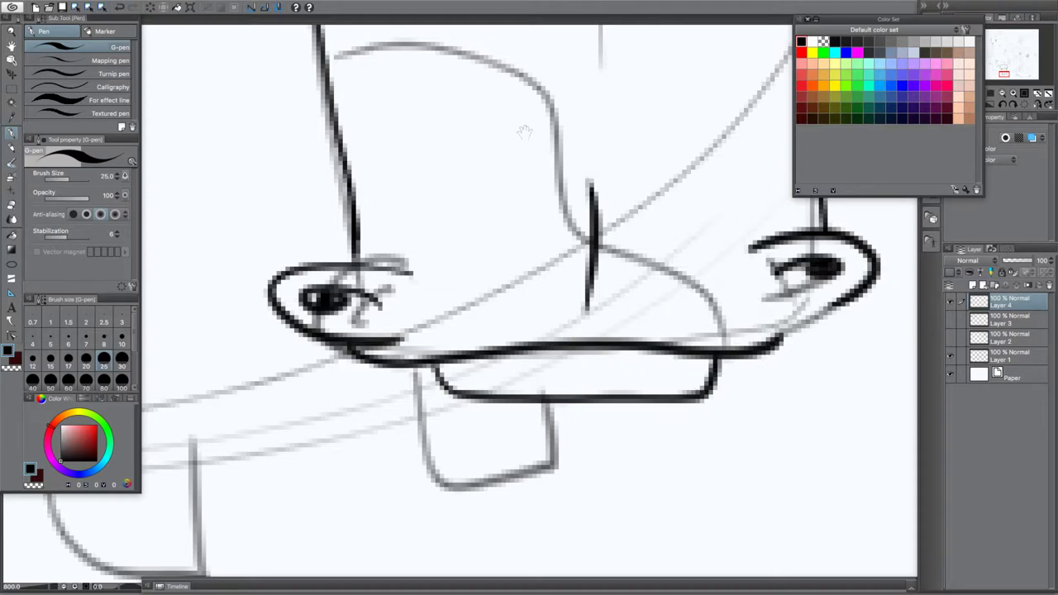
Fill in dark pupils with small highlights in both eyes, redoing the right-hand one closer to the eye's outer corner
left_click_drag(525, 136, 707, 380)
left_click_drag(558, 194, 583, 449)
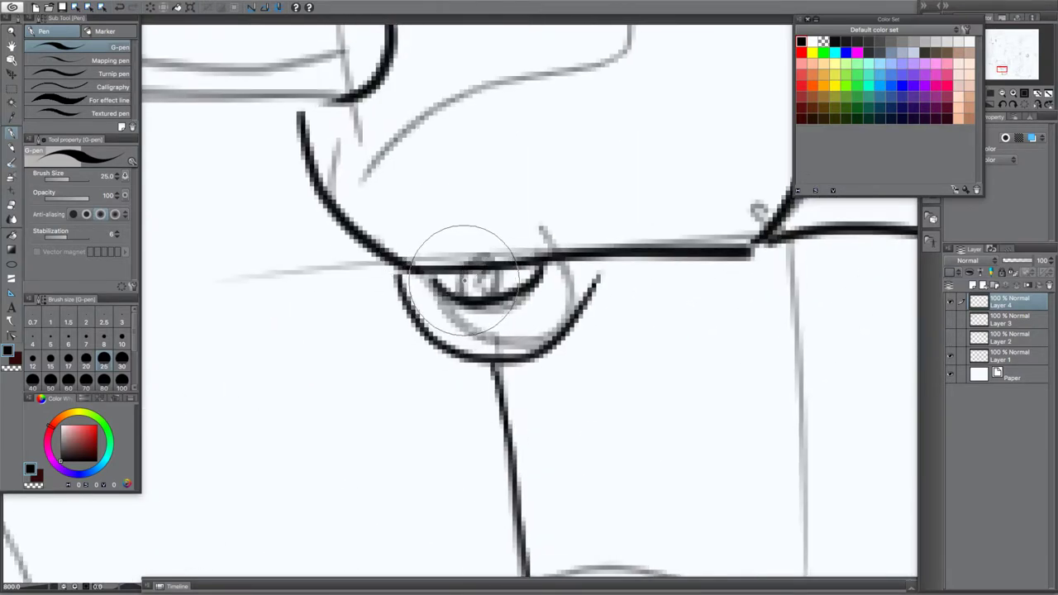
mouse_move(496, 269)
left_mouse_down()
mouse_move(472, 271)
mouse_move(492, 273)
mouse_move(493, 287)
mouse_move(463, 262)
mouse_move(480, 278)
mouse_move(460, 275)
mouse_move(466, 291)
mouse_move(492, 278)
mouse_move(468, 292)
left_mouse_up()
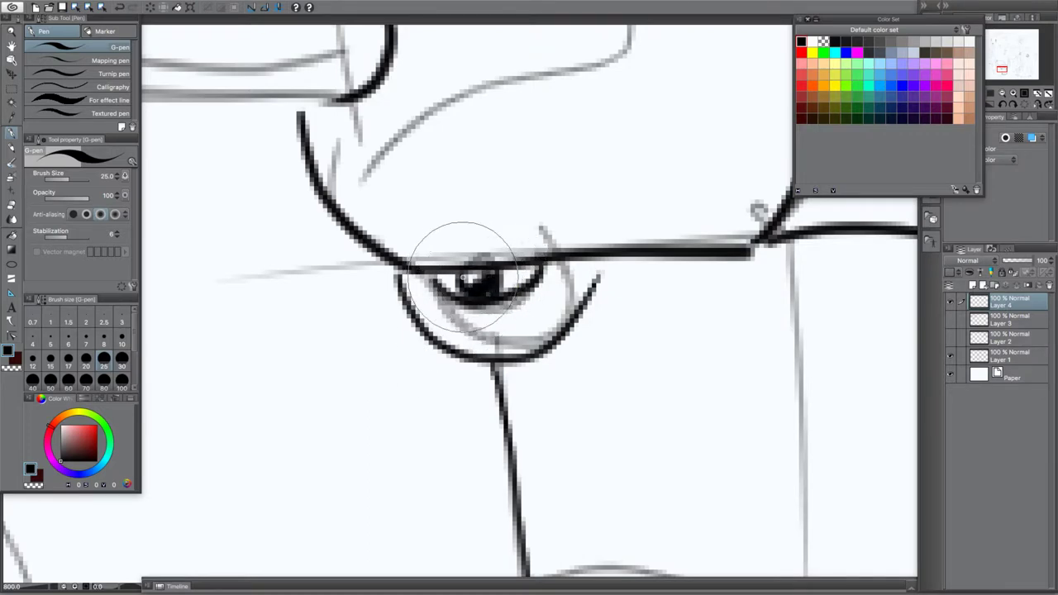
key("space")
left_click_drag(594, 405, 337, 435)
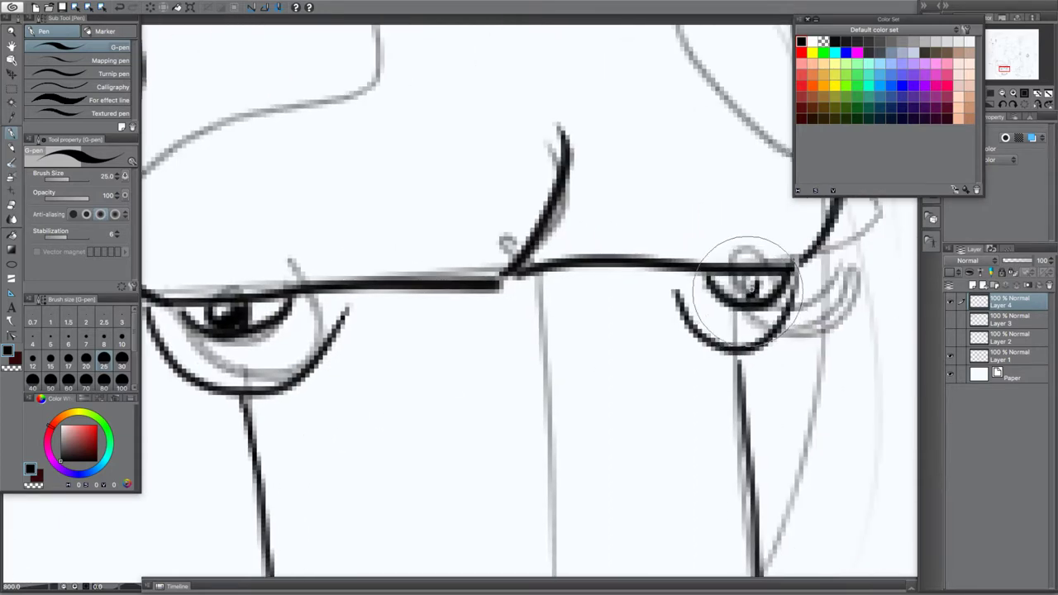
left_click_drag(740, 291, 738, 288)
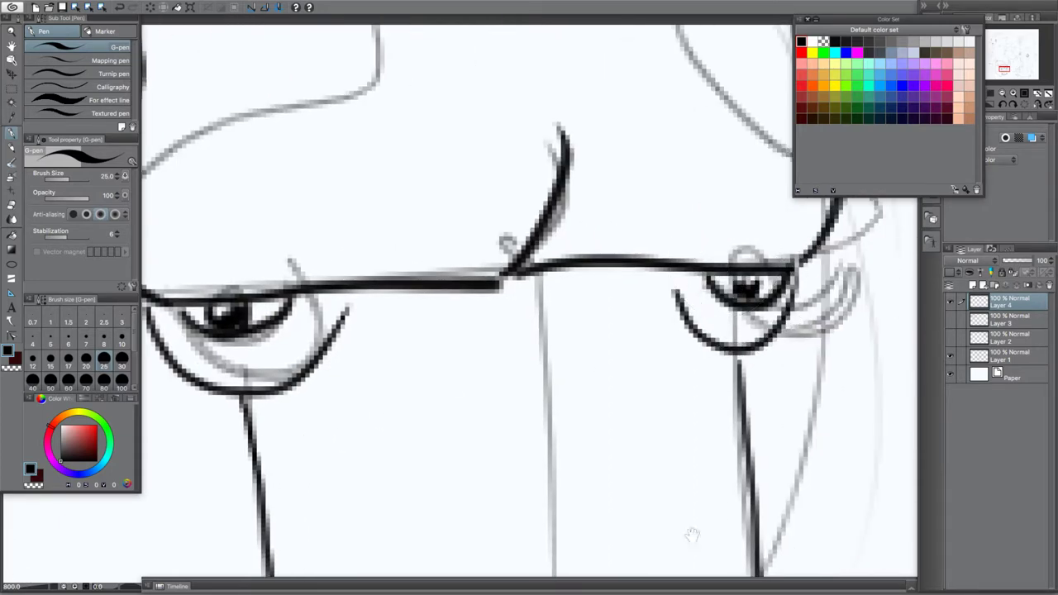
key("ctrl+z")
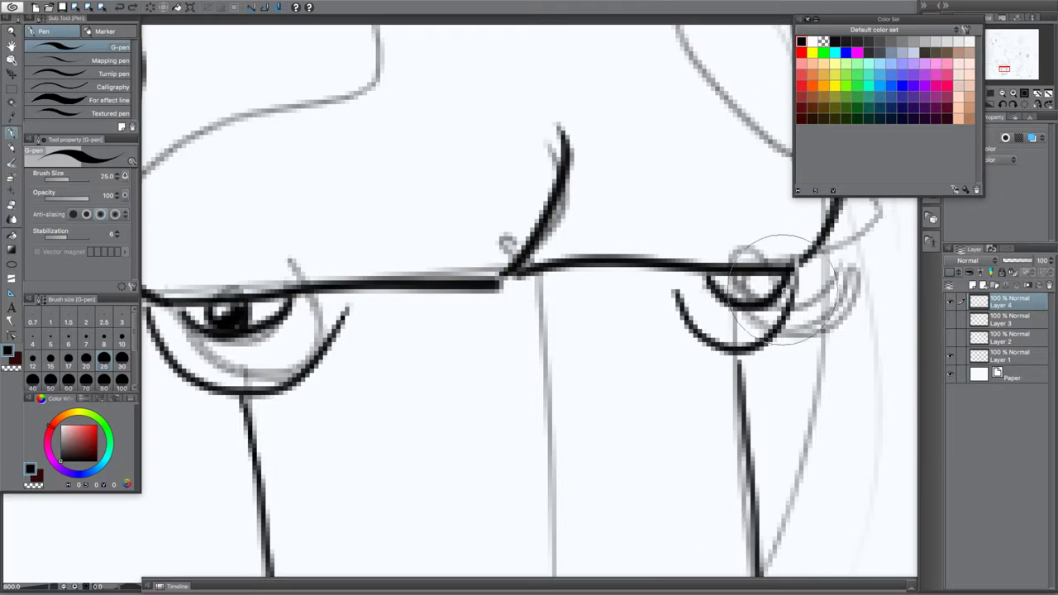
mouse_move(772, 286)
left_mouse_down()
mouse_move(764, 297)
mouse_move(767, 281)
left_mouse_up()
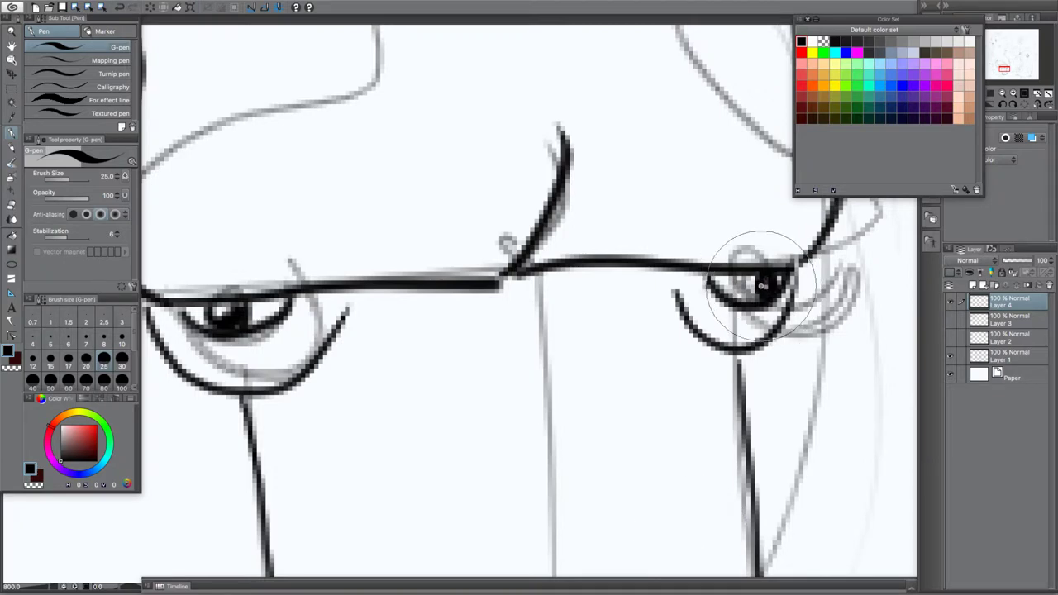
Ink the two curved coat patches on either side of the cow's forehead
left_click_drag(485, 344, 631, 395)
key("ctrl+minus")
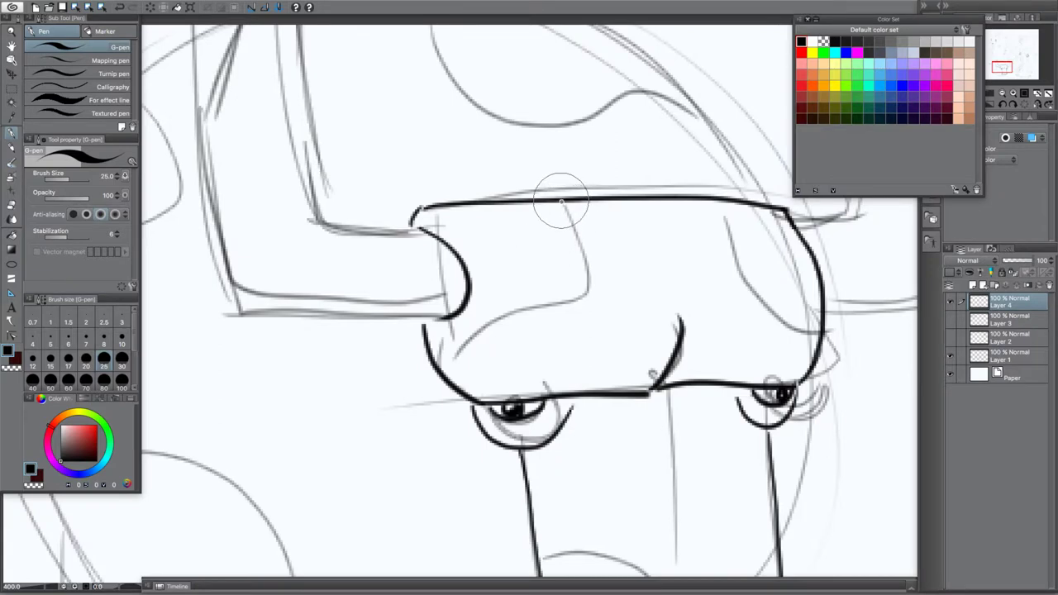
mouse_move(562, 201)
left_mouse_down()
mouse_move(587, 273)
mouse_move(446, 368)
left_mouse_up()
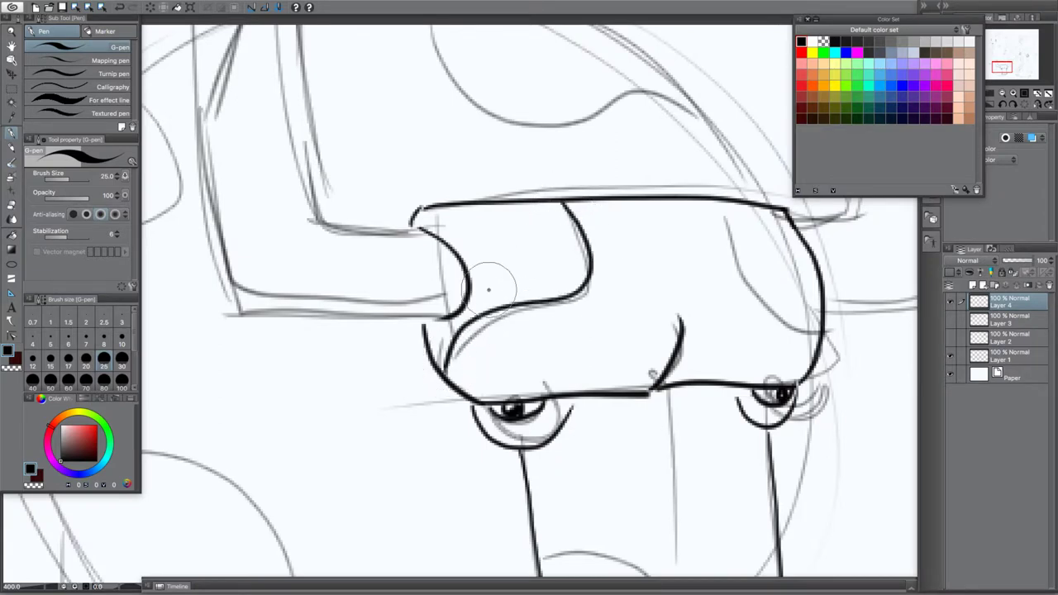
left_click_drag(739, 269, 606, 262)
mouse_move(585, 197)
left_mouse_down()
mouse_move(602, 265)
mouse_move(686, 319)
left_mouse_up()
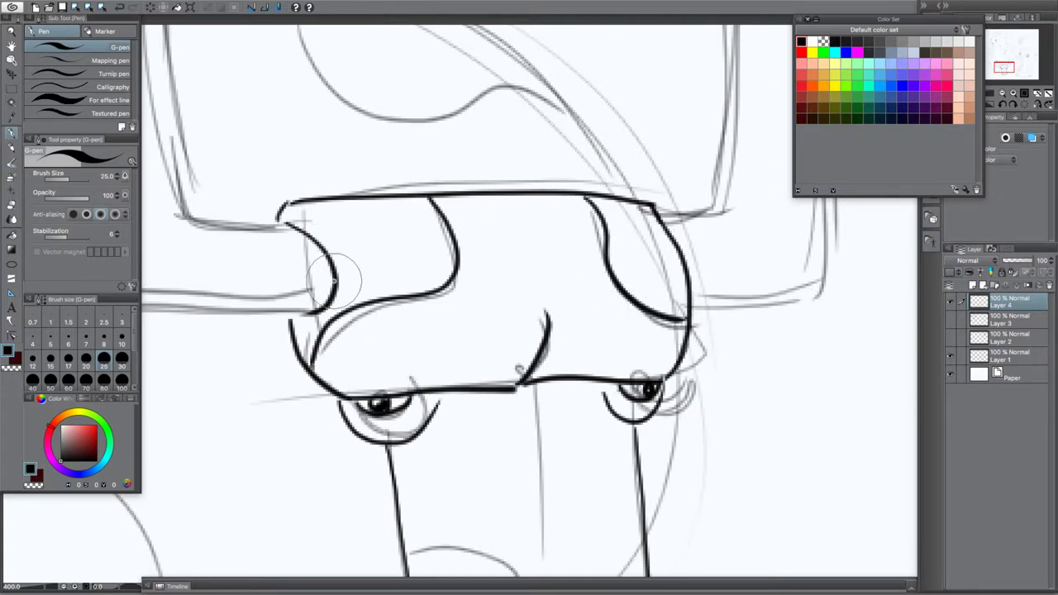
Ink the cow's right-hand horn from the side of the forehead up to its pointed tip
left_click_drag(483, 289, 466, 305)
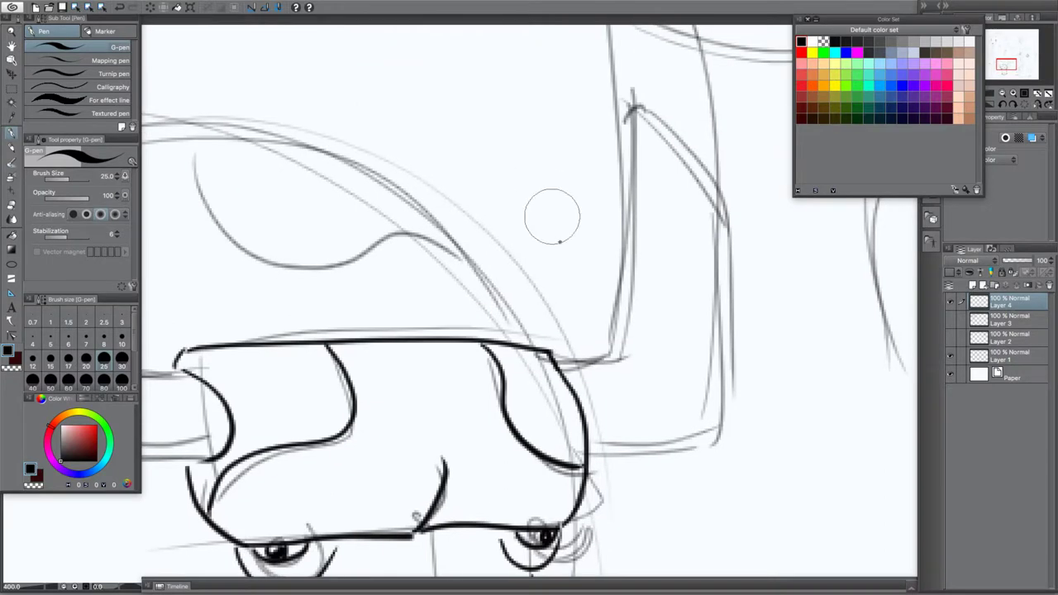
key("super+minus")
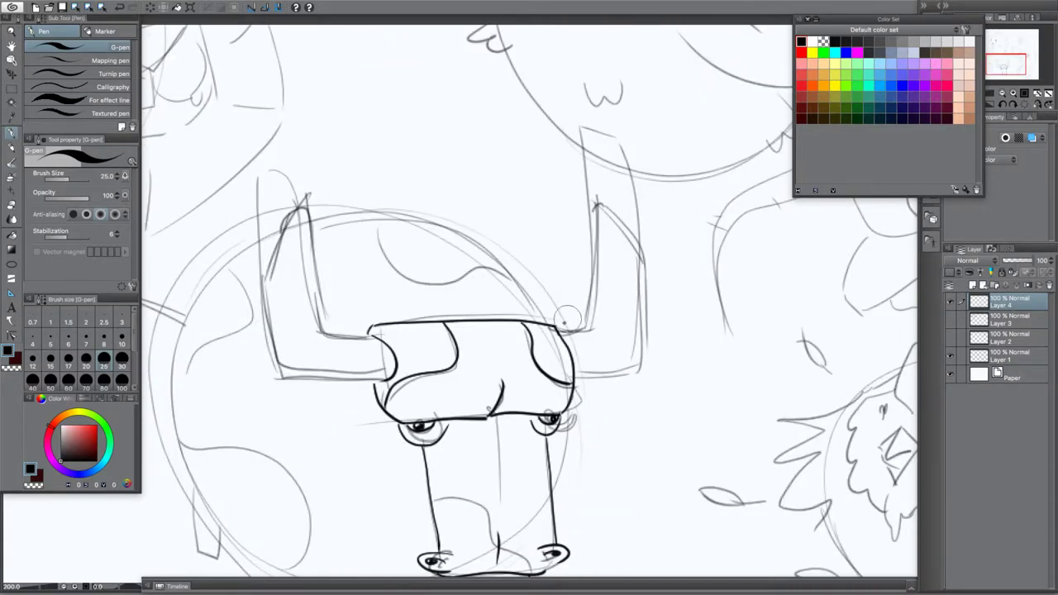
mouse_move(559, 328)
left_mouse_down()
mouse_move(591, 319)
mouse_move(595, 251)
mouse_move(590, 327)
mouse_move(597, 205)
left_mouse_up()
mouse_move(575, 379)
left_mouse_down()
mouse_move(644, 354)
mouse_move(628, 229)
mouse_move(597, 205)
left_mouse_up()
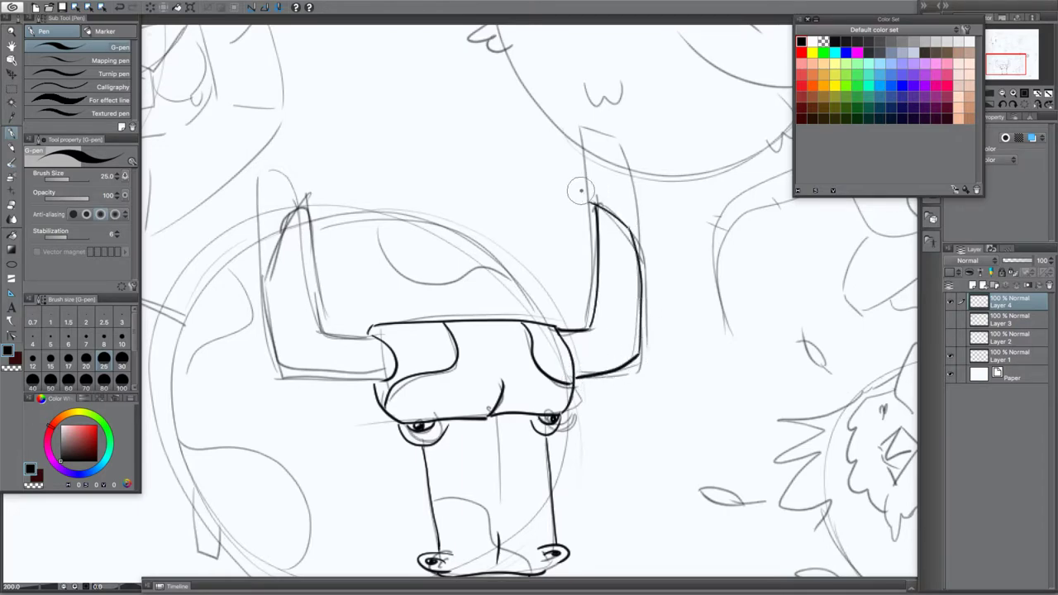
Ink the left-hand horn with its bent base and curved outer edge rising to the tip
left_click_drag(392, 286, 566, 239)
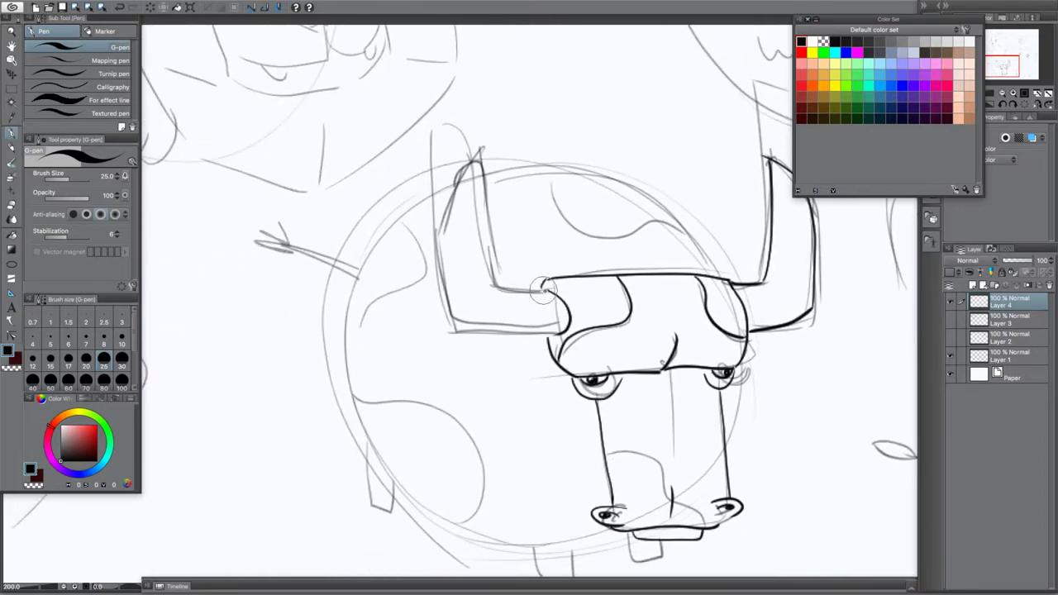
left_click_drag(542, 285, 494, 289)
left_click_drag(552, 337, 453, 331)
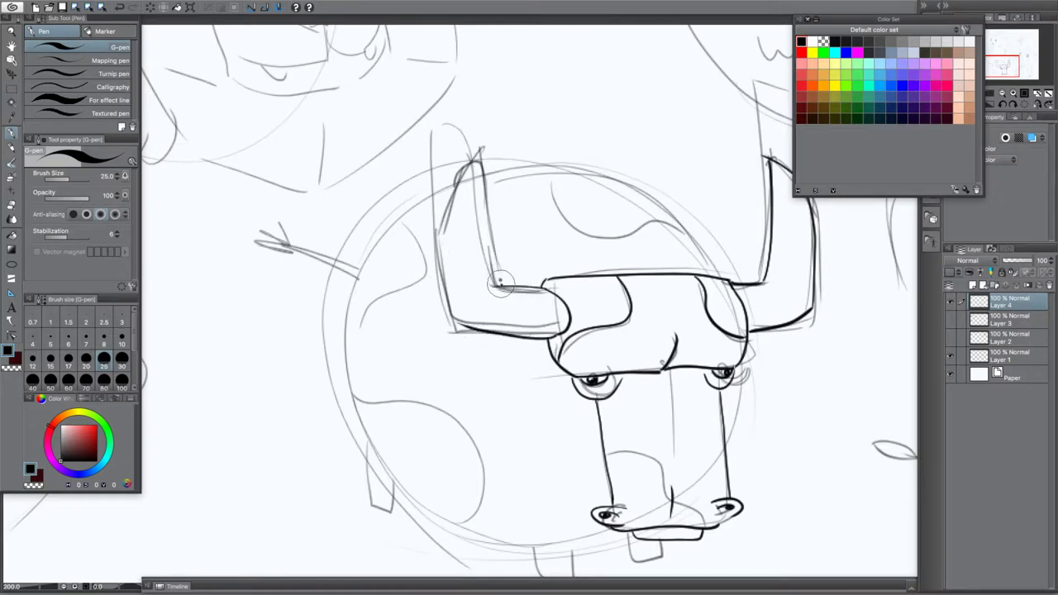
mouse_move(494, 286)
left_mouse_down()
mouse_move(486, 166)
mouse_move(467, 187)
mouse_move(457, 318)
left_mouse_up()
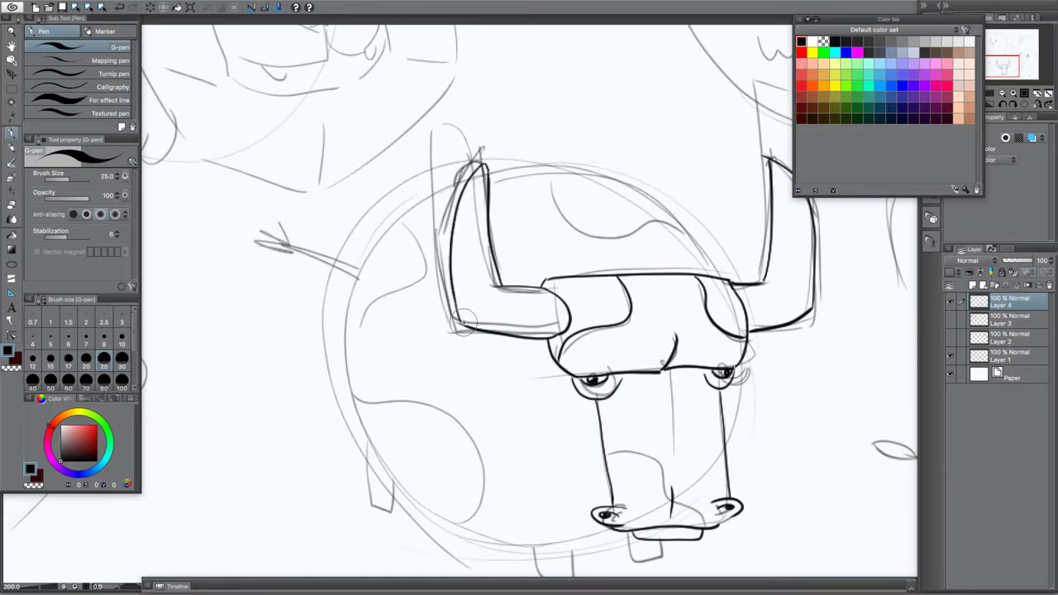
Ink the cow's near front leg below the belly with a small notch splitting the hoof
left_click_drag(525, 444, 480, 372)
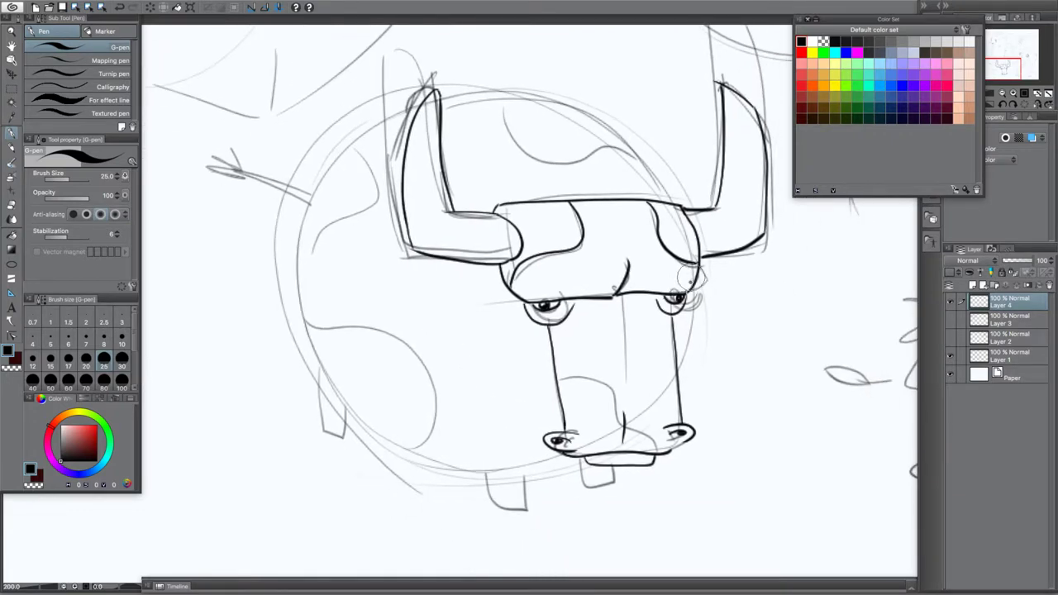
mouse_move(487, 474)
left_mouse_down()
mouse_move(490, 504)
mouse_move(520, 517)
mouse_move(530, 515)
mouse_move(527, 467)
left_mouse_up()
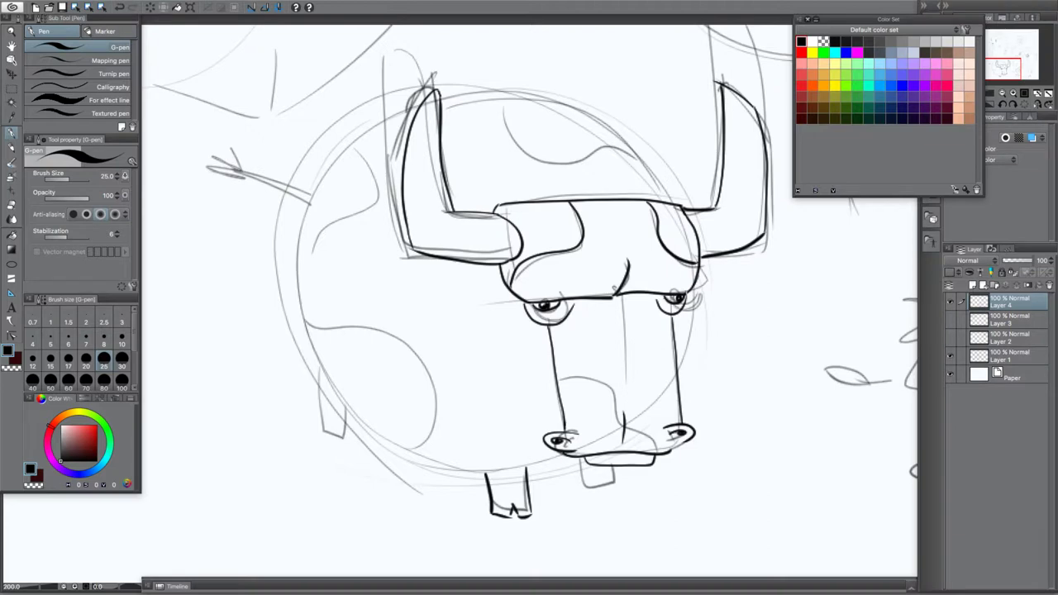
key("Tab")
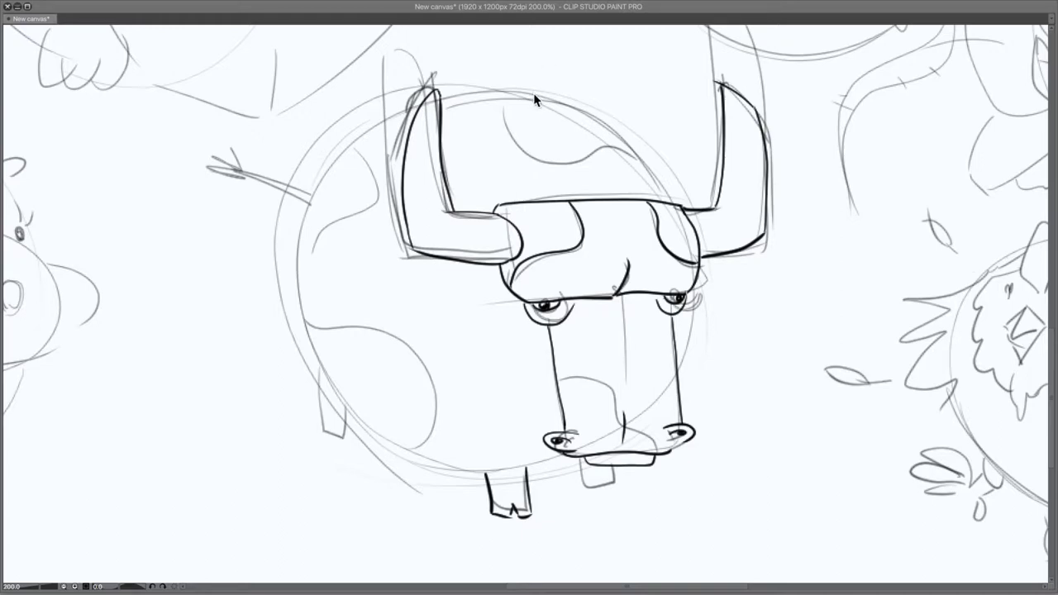
key("Tab")
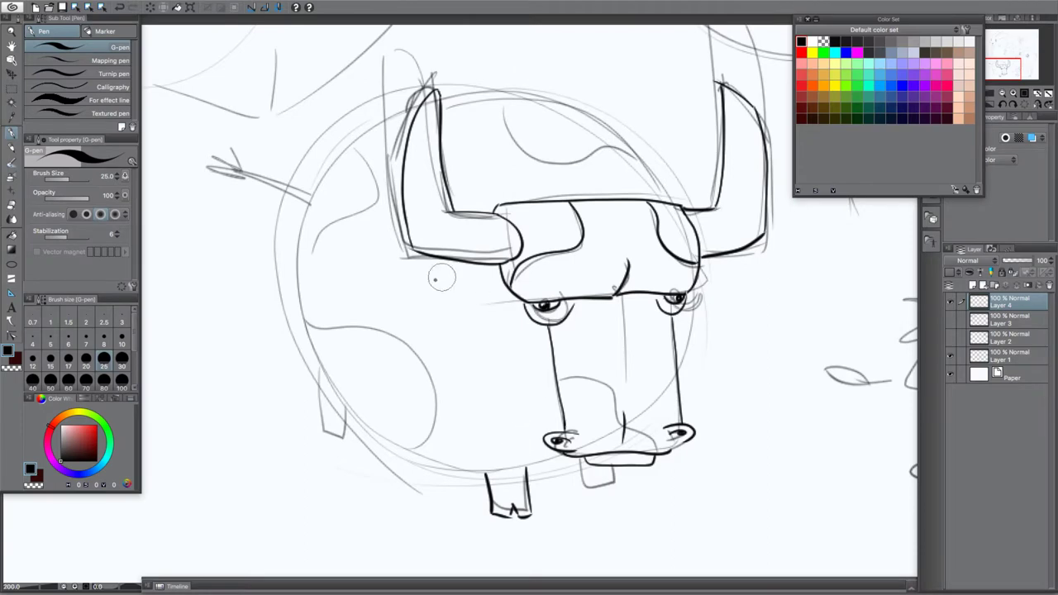
Ink the cow's other front leg below the chin with a split hoof, and the hoof line across the near leg
mouse_move(579, 460)
left_mouse_down()
mouse_move(583, 495)
mouse_move(618, 487)
mouse_move(615, 469)
left_mouse_up()
left_click_drag(525, 490, 492, 492)
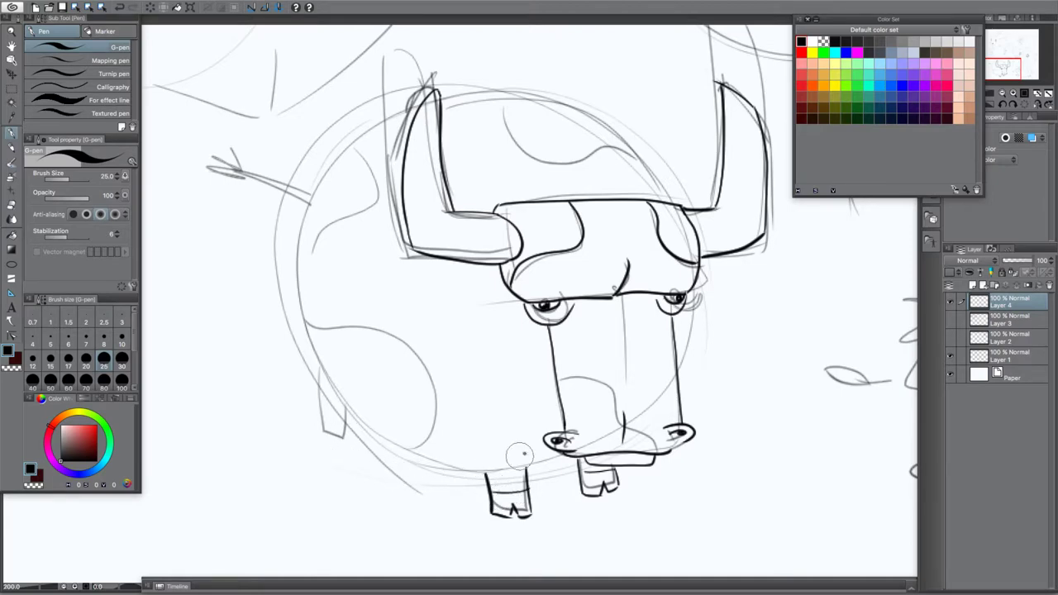
left_click_drag(562, 458, 538, 465)
left_click_drag(487, 342, 532, 328)
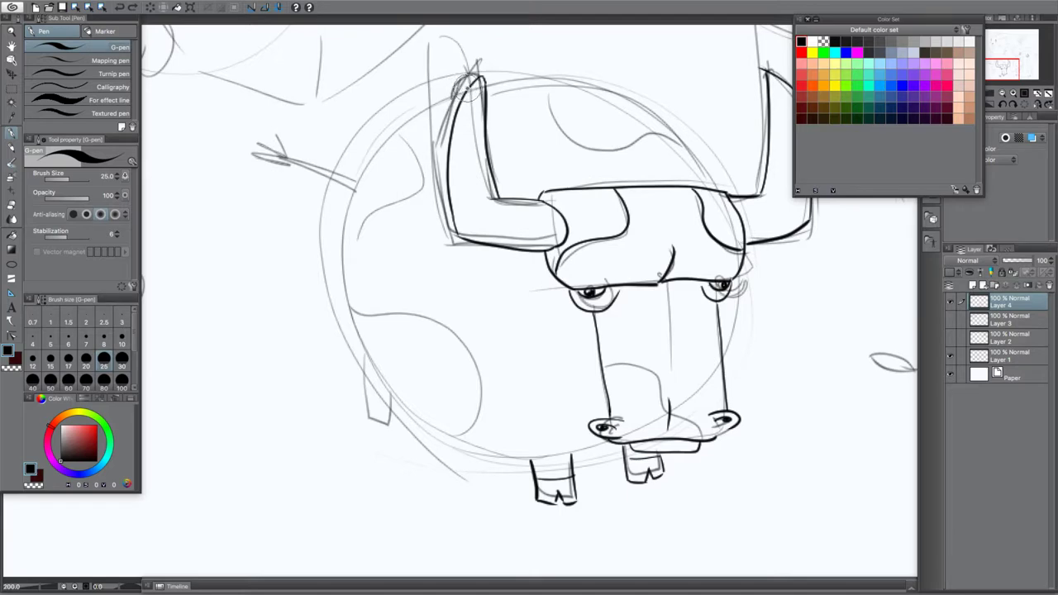
mouse_move(471, 79)
left_mouse_down()
mouse_move(438, 96)
mouse_move(360, 172)
mouse_move(330, 289)
mouse_move(365, 392)
mouse_move(479, 451)
mouse_move(597, 431)
left_mouse_up()
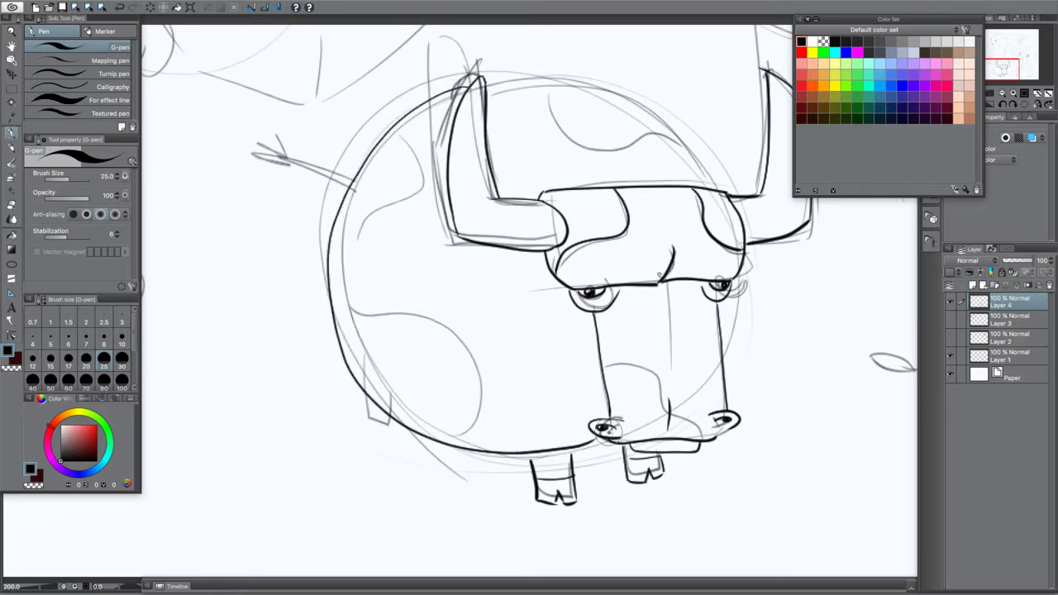
key("ctrl+z")
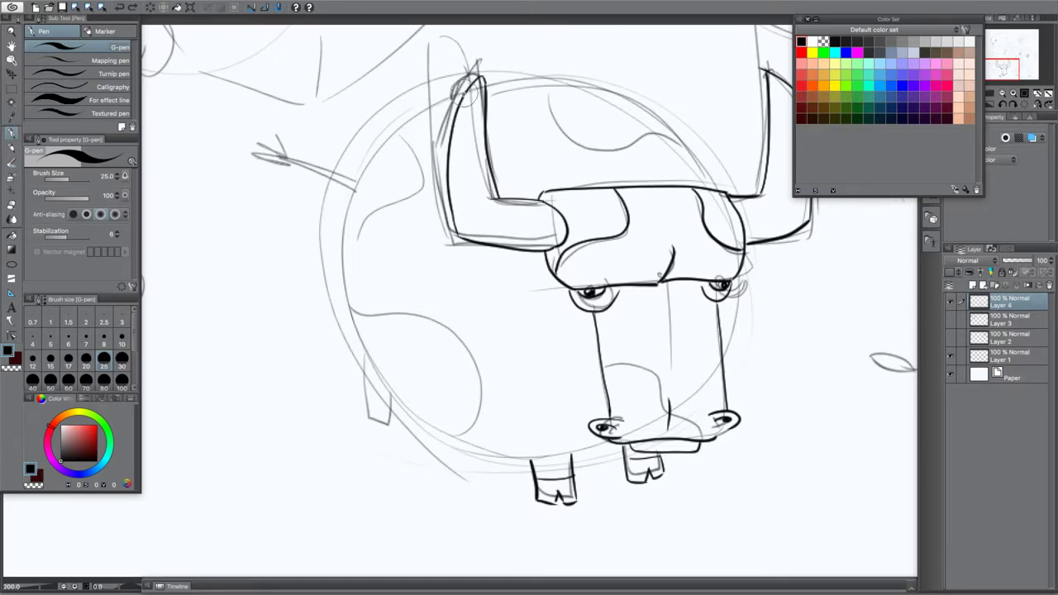
mouse_move(466, 90)
left_mouse_down()
mouse_move(373, 160)
mouse_move(338, 250)
mouse_move(347, 347)
mouse_move(392, 407)
mouse_move(494, 452)
mouse_move(611, 446)
left_mouse_up()
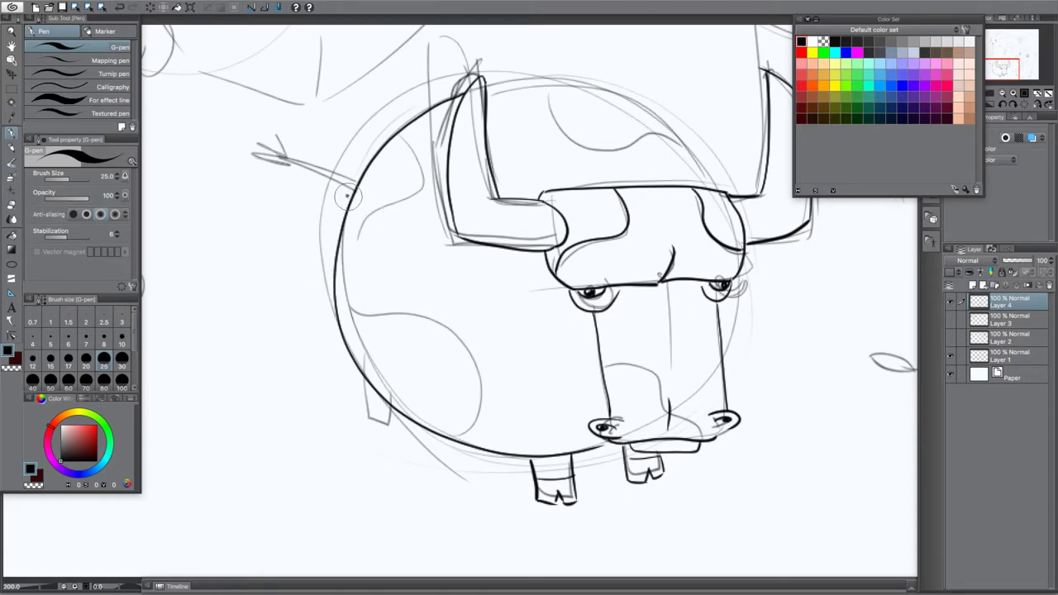
key("ctrl+z")
Ink the cow's round body from the left horn tip around the rump and belly to the muzzle, plus the short hind leg
mouse_move(466, 83)
left_mouse_down()
mouse_move(376, 163)
mouse_move(354, 220)
mouse_move(351, 287)
mouse_move(371, 361)
mouse_move(400, 407)
mouse_move(457, 447)
mouse_move(502, 456)
mouse_move(612, 440)
left_mouse_up()
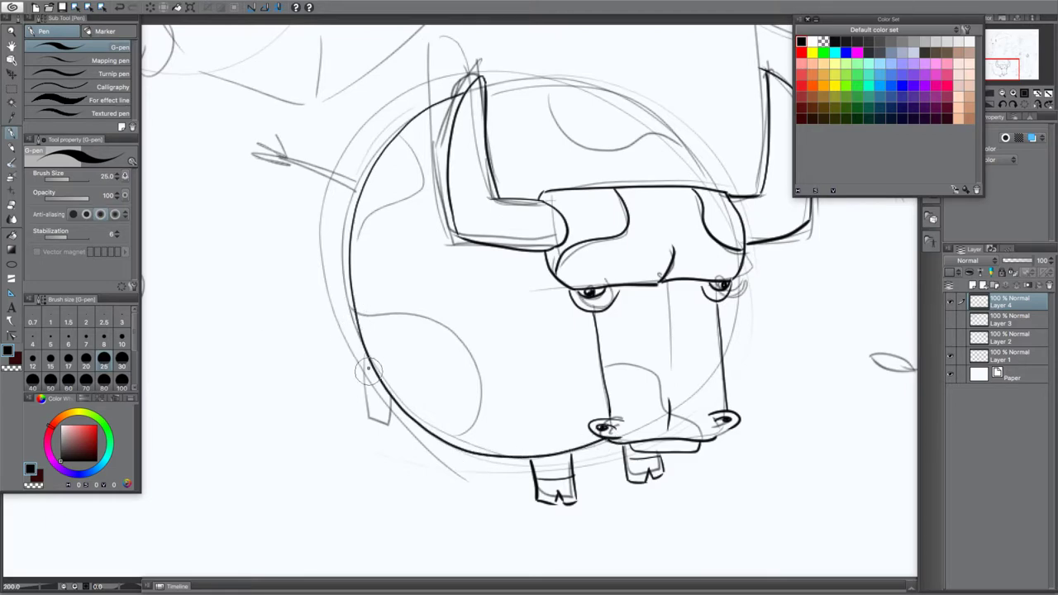
mouse_move(365, 361)
left_mouse_down()
mouse_move(363, 402)
mouse_move(393, 414)
mouse_move(377, 412)
mouse_move(376, 400)
mouse_move(361, 410)
mouse_move(370, 394)
mouse_move(363, 401)
left_mouse_up()
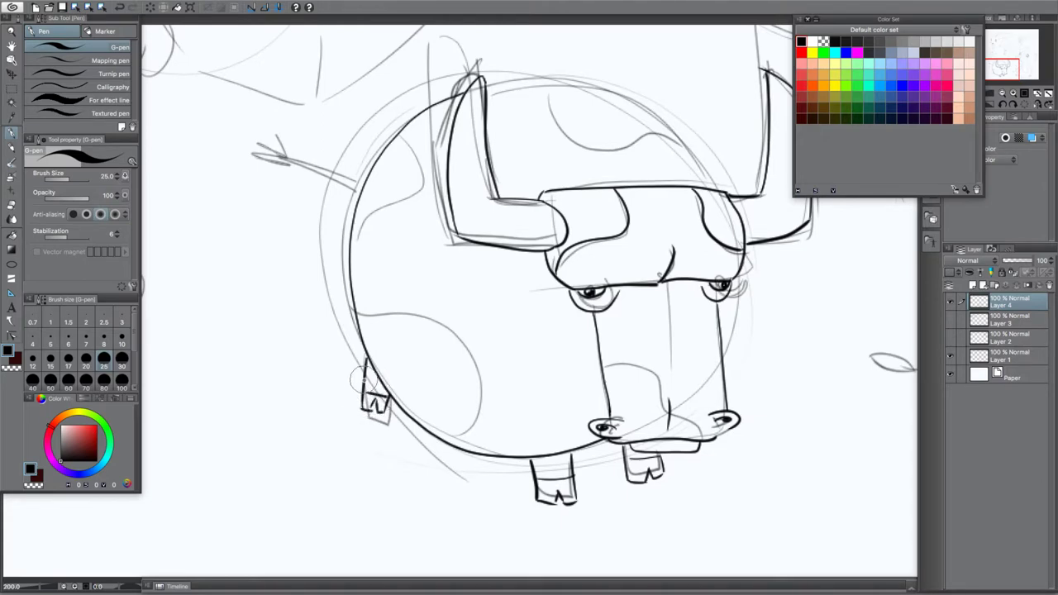
Ink the nose-bridge line and curved muzzle patch on the cow's face, and its thin tail with a tufted end
left_click_drag(668, 285, 671, 356)
mouse_move(607, 367)
left_mouse_down()
mouse_move(656, 379)
mouse_move(666, 407)
mouse_move(690, 431)
left_mouse_up()
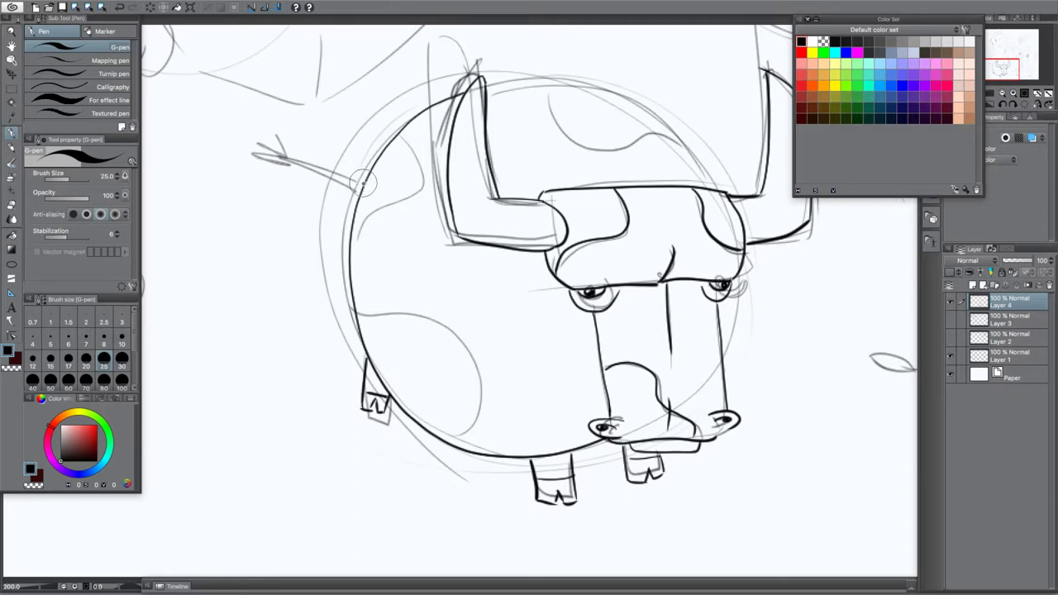
mouse_move(364, 194)
left_mouse_down()
mouse_move(302, 153)
mouse_move(316, 167)
mouse_move(292, 159)
mouse_move(314, 175)
mouse_move(305, 184)
mouse_move(322, 179)
mouse_move(273, 152)
left_mouse_up()
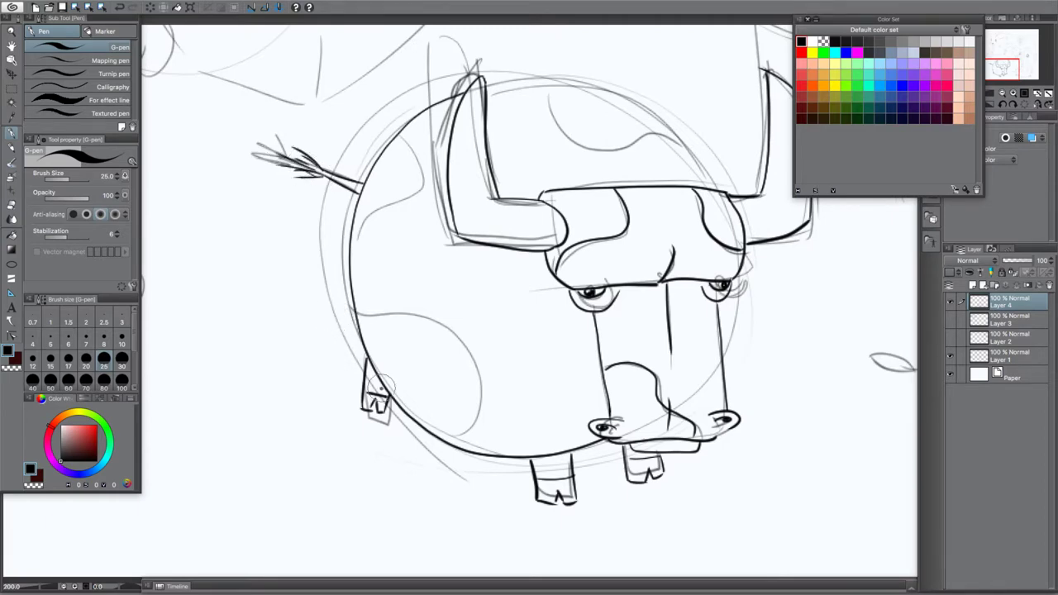
Ink the arc of the cow's back between the horns and the curved coat patch hanging from it
left_click_drag(754, 393, 708, 430)
left_click_drag(441, 122, 595, 154)
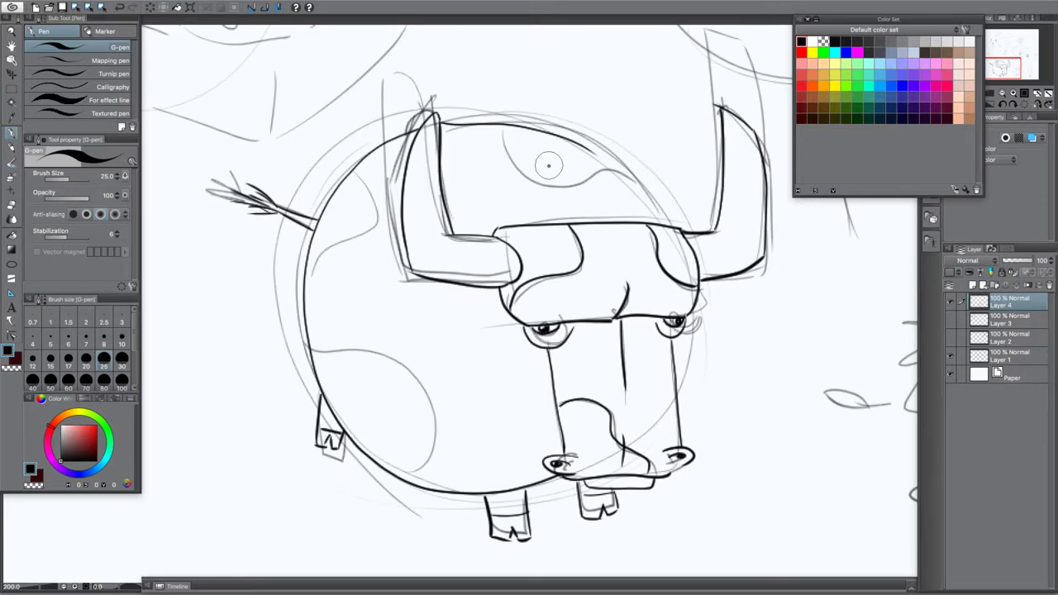
key("ctrl+z")
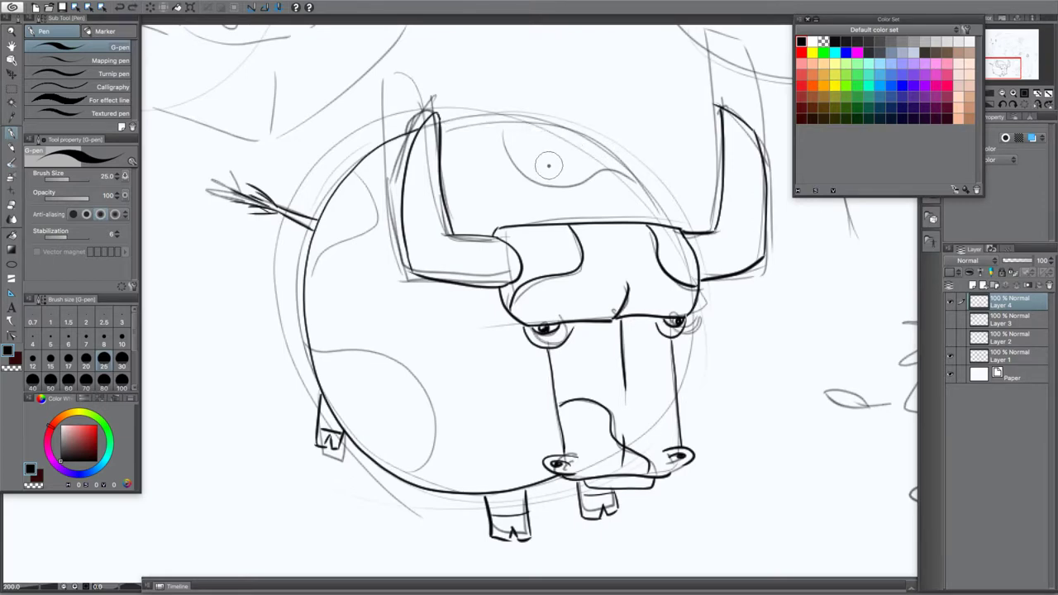
mouse_move(441, 123)
left_mouse_down()
mouse_move(509, 114)
mouse_move(657, 202)
mouse_move(666, 223)
left_mouse_up()
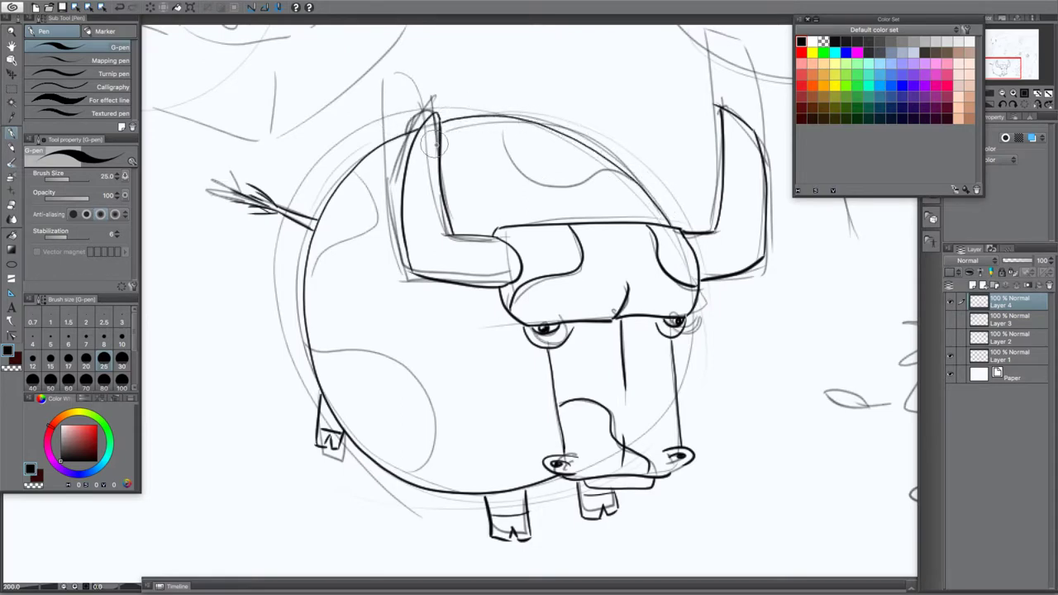
left_click_drag(539, 190, 629, 173)
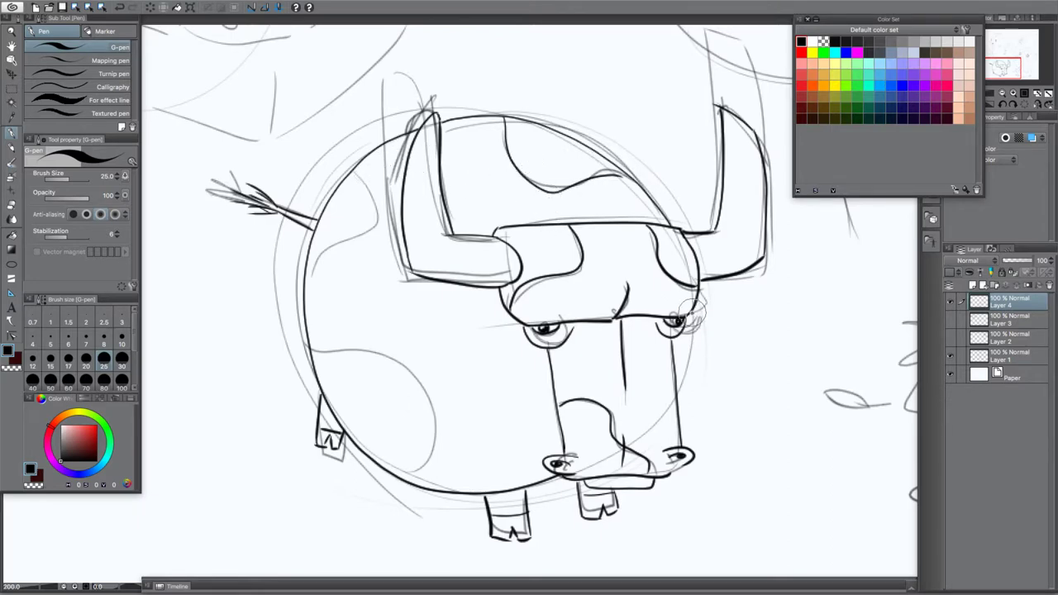
Ink the short curve of the cow's body showing between the right eye and the muzzle
left_click_drag(694, 319, 691, 352)
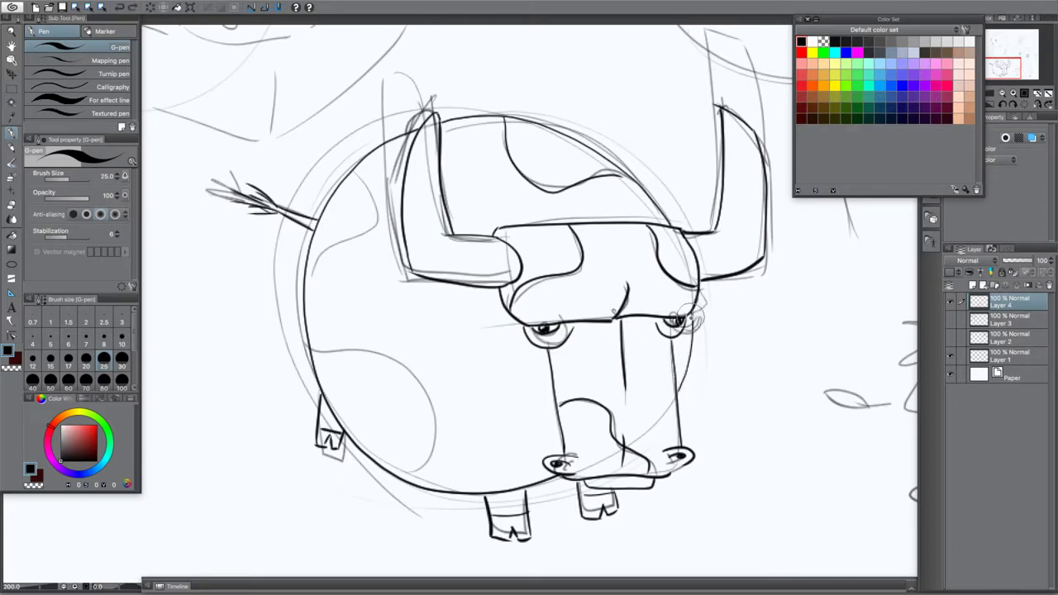
left_click_drag(694, 321, 678, 398)
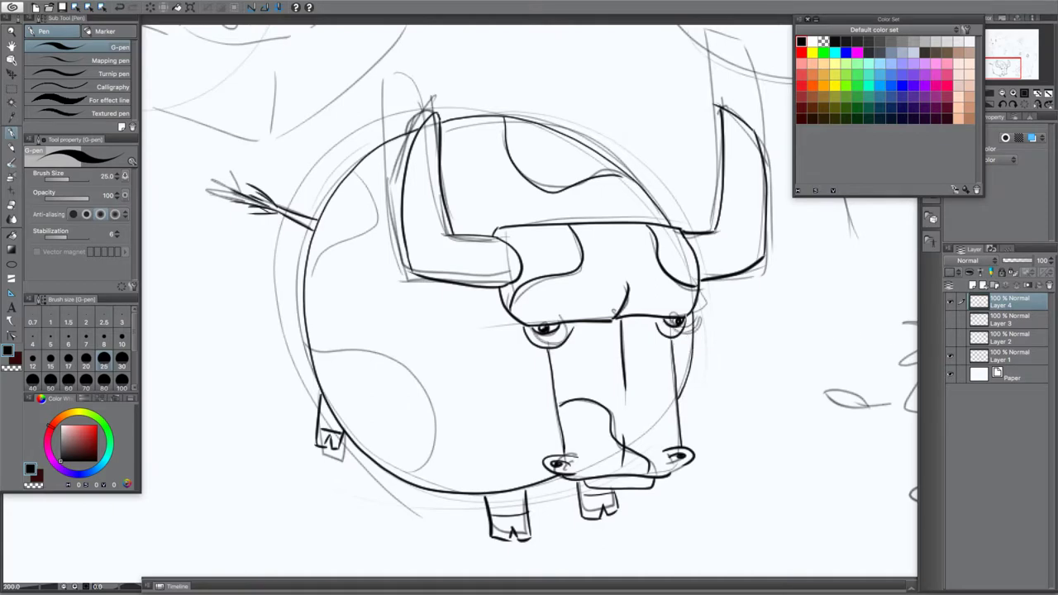
Hide and show the Layer 1 sketch several times to examine the cow's line art on its own
left_click(952, 361)
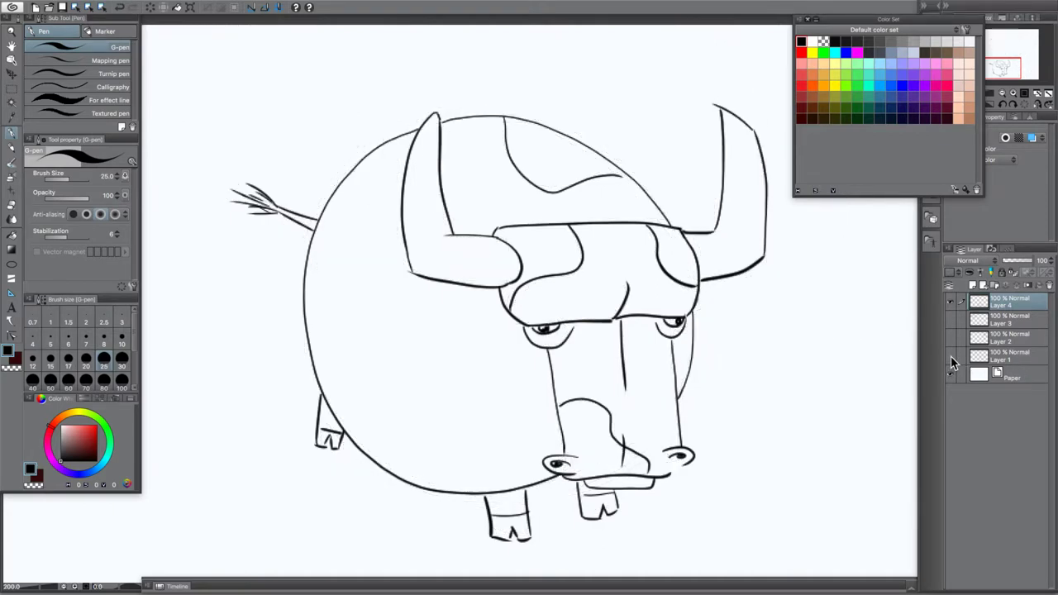
left_click(952, 361)
left_click(952, 361)
left_click(952, 361)
left_click(952, 361)
left_click(952, 361)
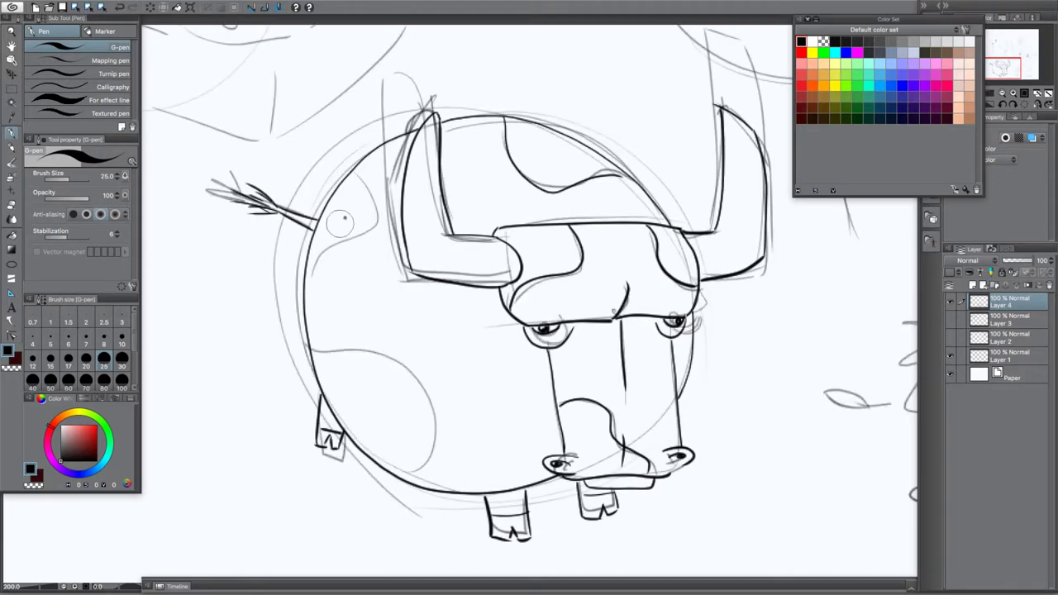
Ink the coat patches along the cow's rump and lower flank, and check the line art with the Layer 1 sketch hidden
mouse_move(354, 171)
left_mouse_down()
mouse_move(374, 205)
mouse_move(358, 235)
mouse_move(328, 253)
mouse_move(298, 306)
mouse_move(317, 364)
mouse_move(349, 354)
mouse_move(395, 364)
mouse_move(423, 405)
mouse_move(409, 446)
mouse_move(437, 450)
mouse_move(442, 478)
left_mouse_up()
mouse_move(460, 314)
left_mouse_down()
mouse_move(451, 339)
mouse_move(513, 405)
mouse_move(480, 321)
left_mouse_up()
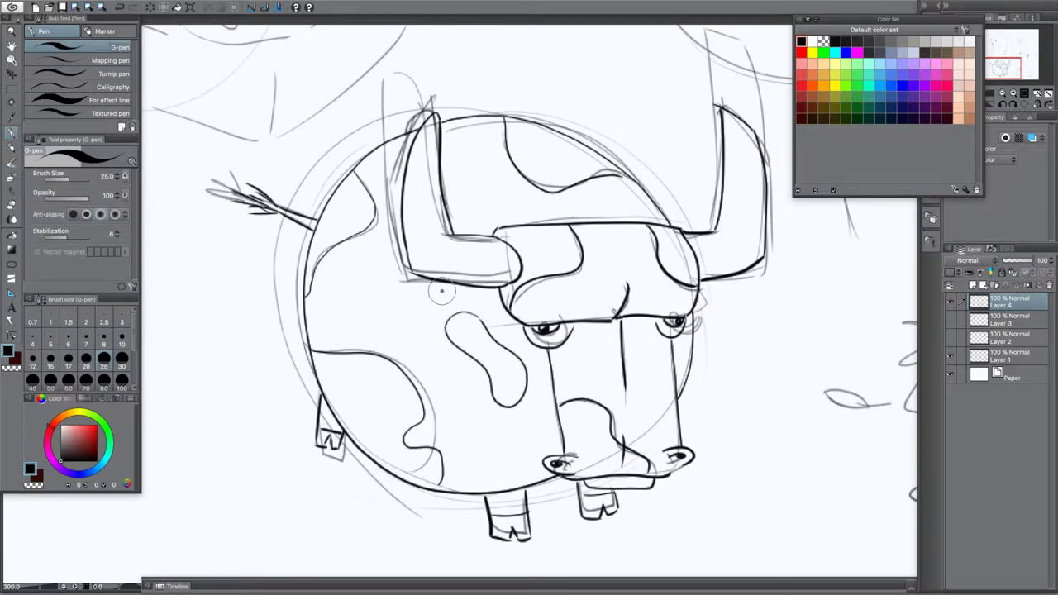
key("ctrl+z")
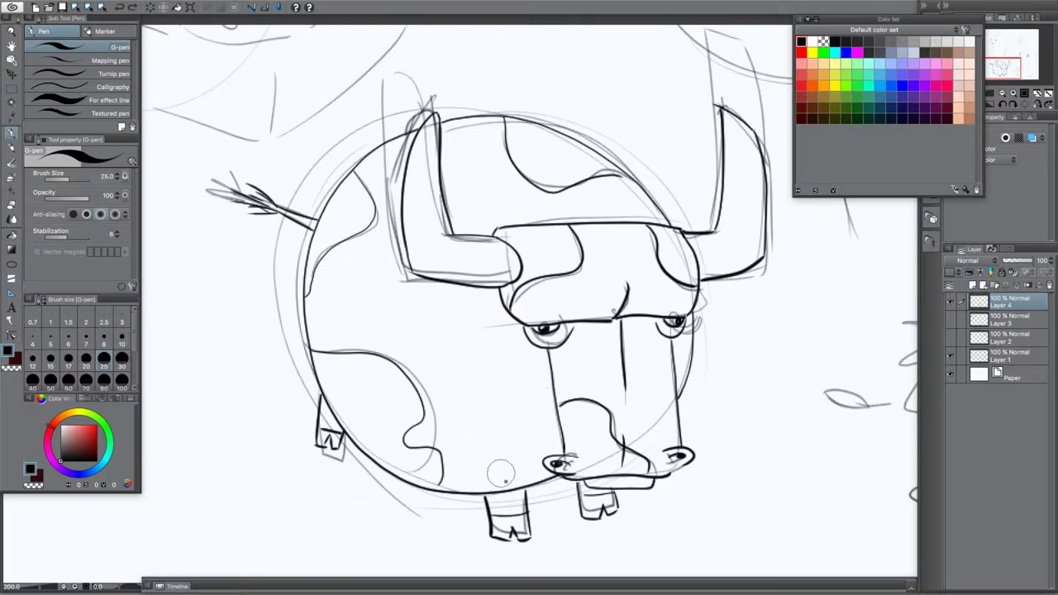
left_click_drag(527, 518, 531, 539)
left_click(950, 356)
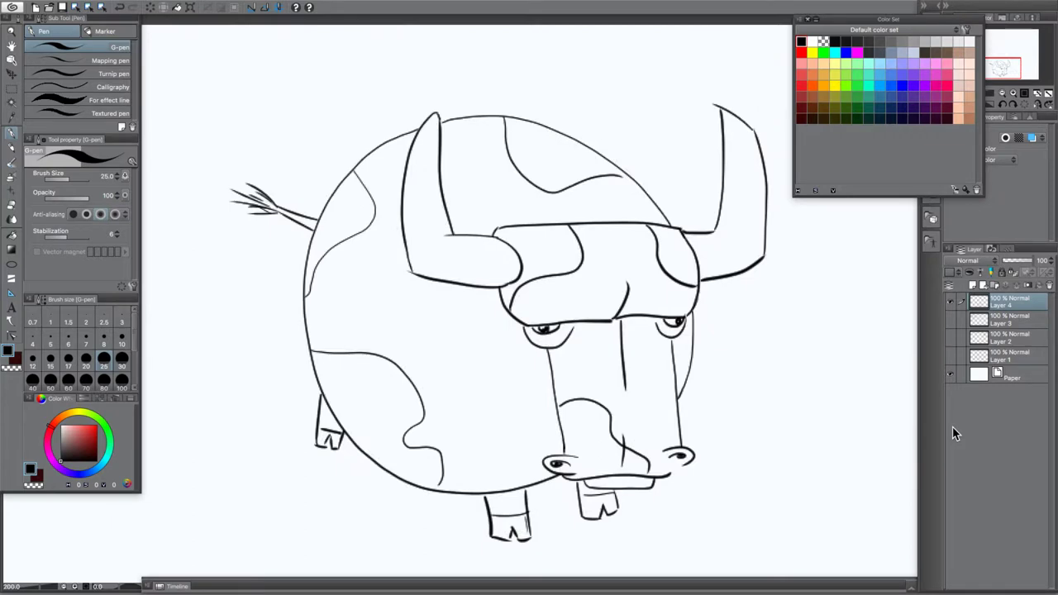
left_click(950, 355)
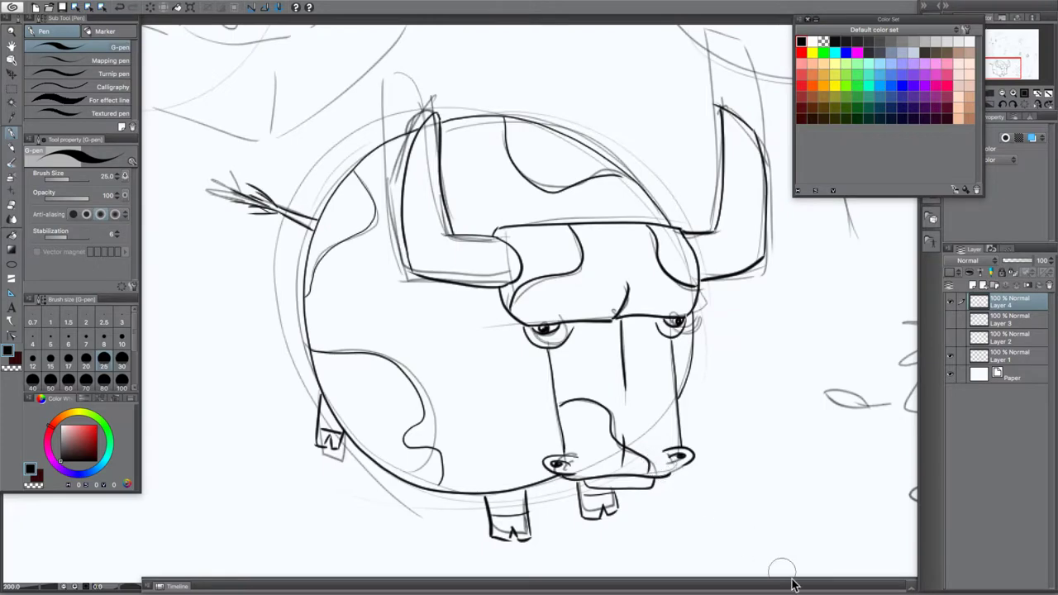
Replace the lower flank patch with a wider wavy outline reaching the belly, and compare it with the sketch by toggling Layer 4
left_click_drag(722, 372, 837, 432)
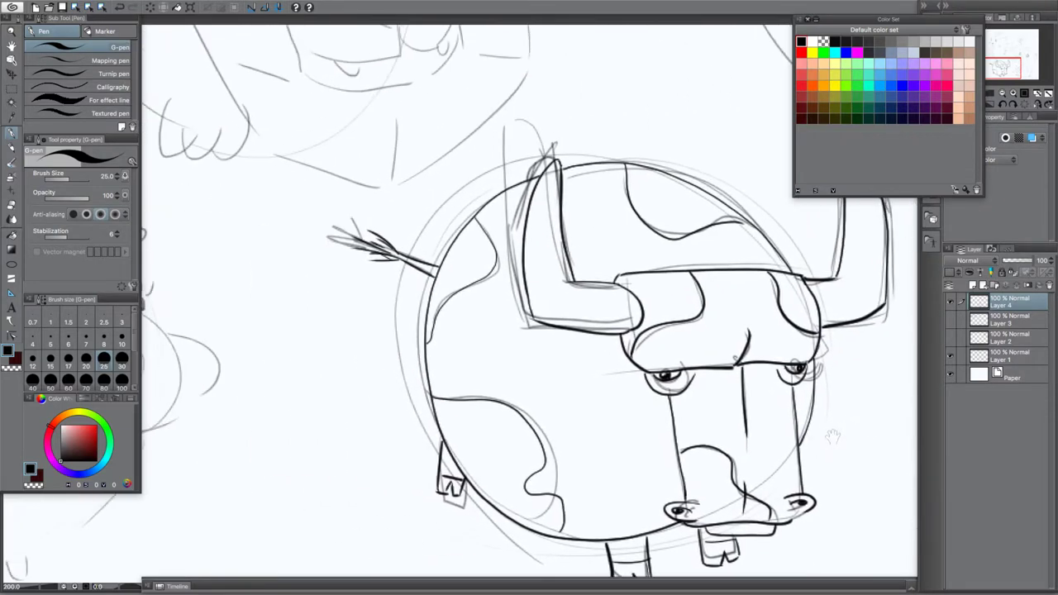
key("ctrl+z")
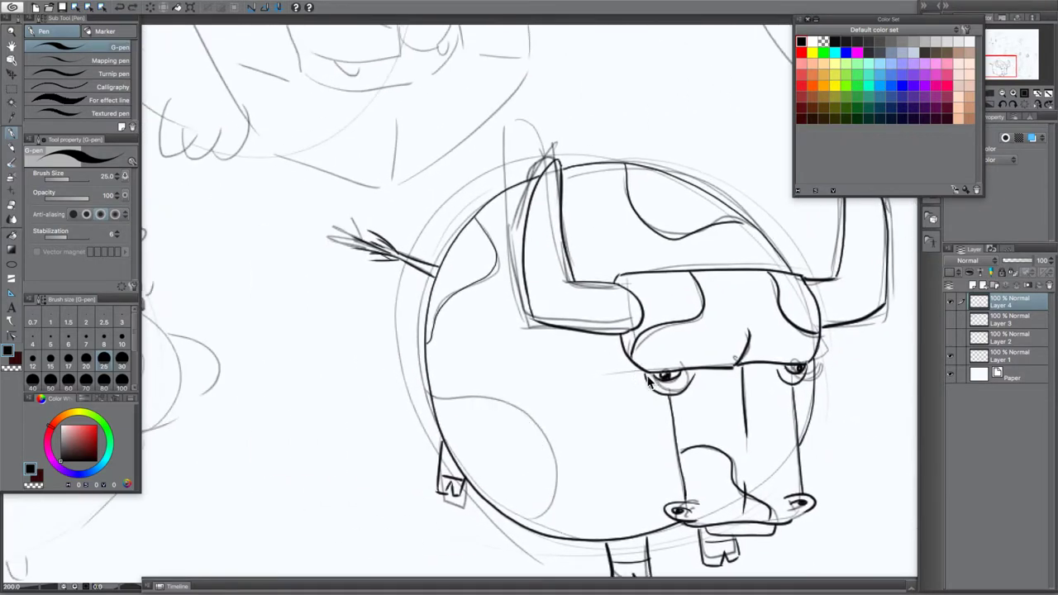
mouse_move(432, 395)
left_mouse_down()
mouse_move(519, 407)
mouse_move(571, 457)
mouse_move(555, 509)
left_mouse_up()
left_click(951, 303)
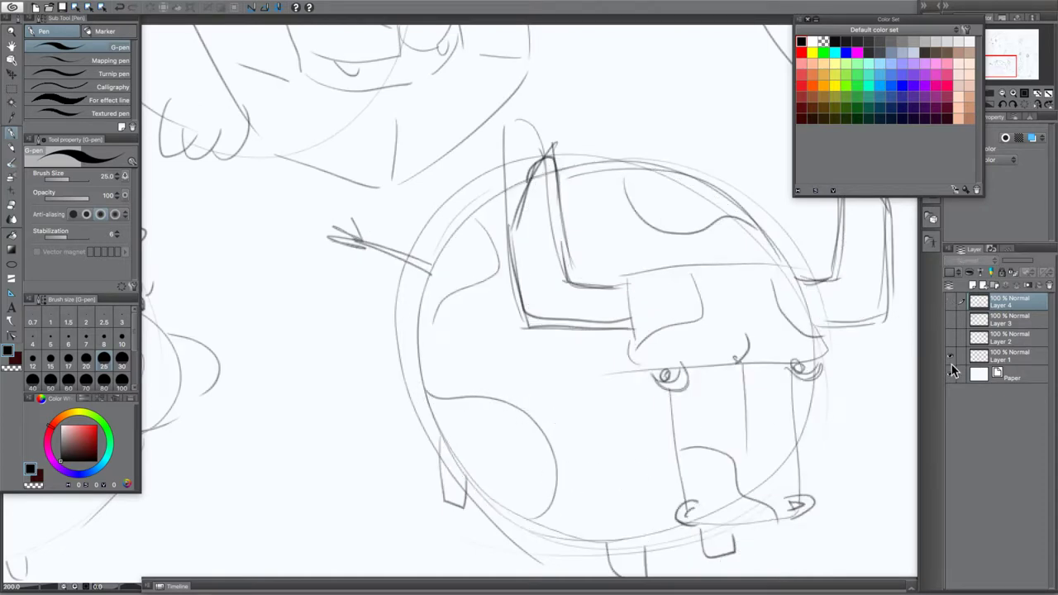
left_click(950, 303)
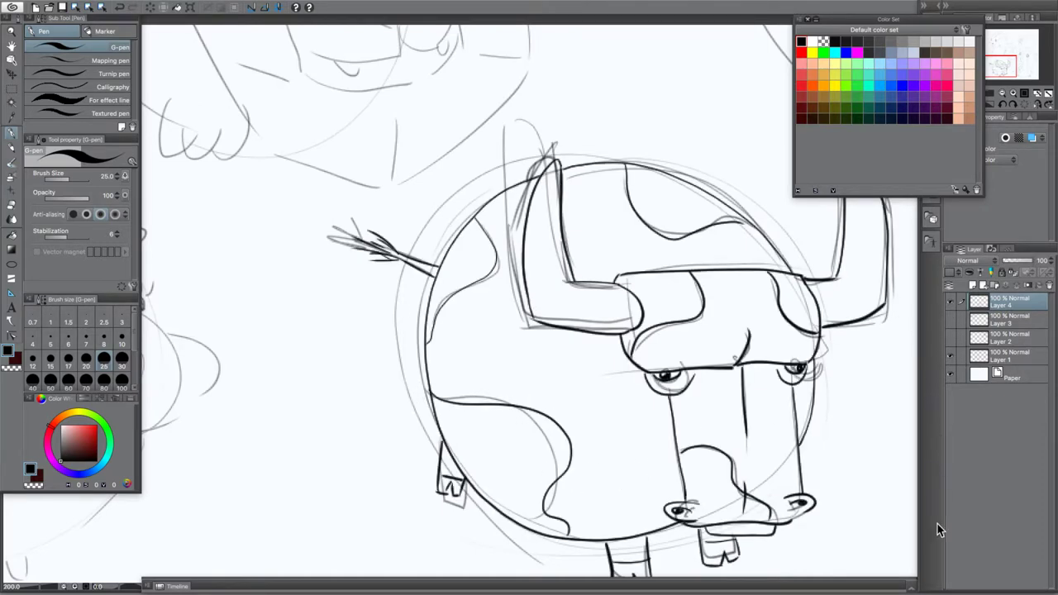
mouse_move(785, 419)
left_mouse_down()
mouse_move(671, 417)
mouse_move(525, 377)
mouse_move(326, 389)
left_mouse_up()
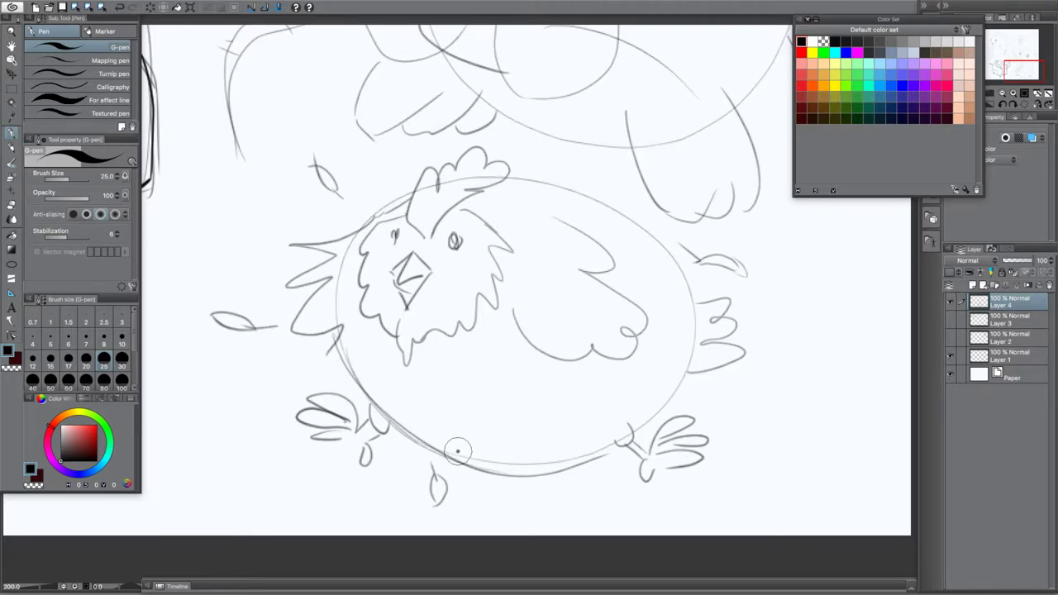
mouse_move(413, 252)
left_mouse_down()
mouse_move(480, 305)
mouse_move(331, 293)
mouse_move(413, 252)
left_mouse_up()
mouse_move(481, 306)
left_mouse_down()
mouse_move(397, 347)
mouse_move(331, 291)
left_mouse_up()
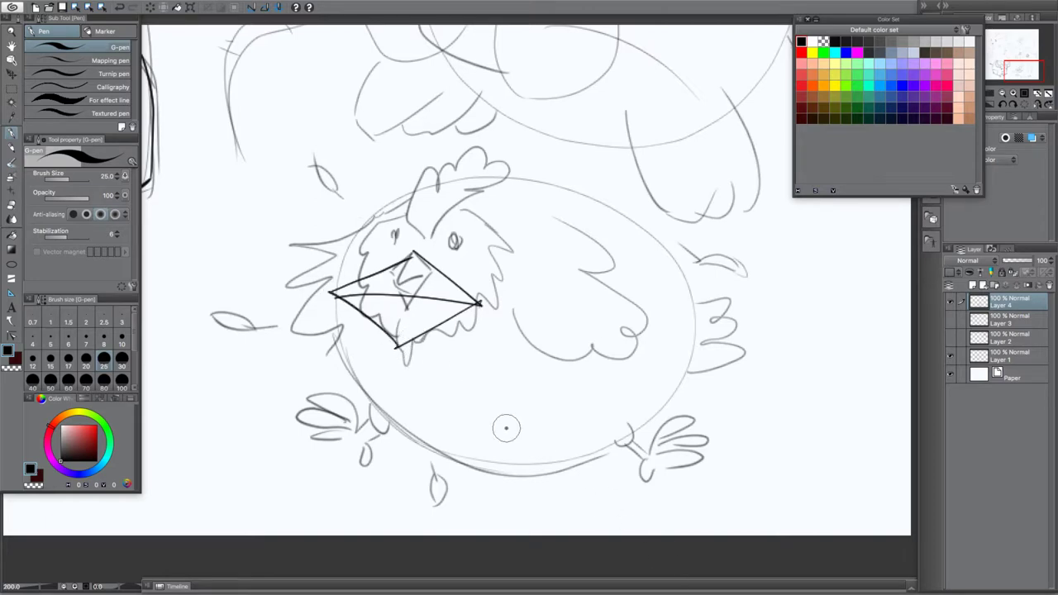
key("ctrl+z")
key("ctrl+z")
key("ctrl+z")
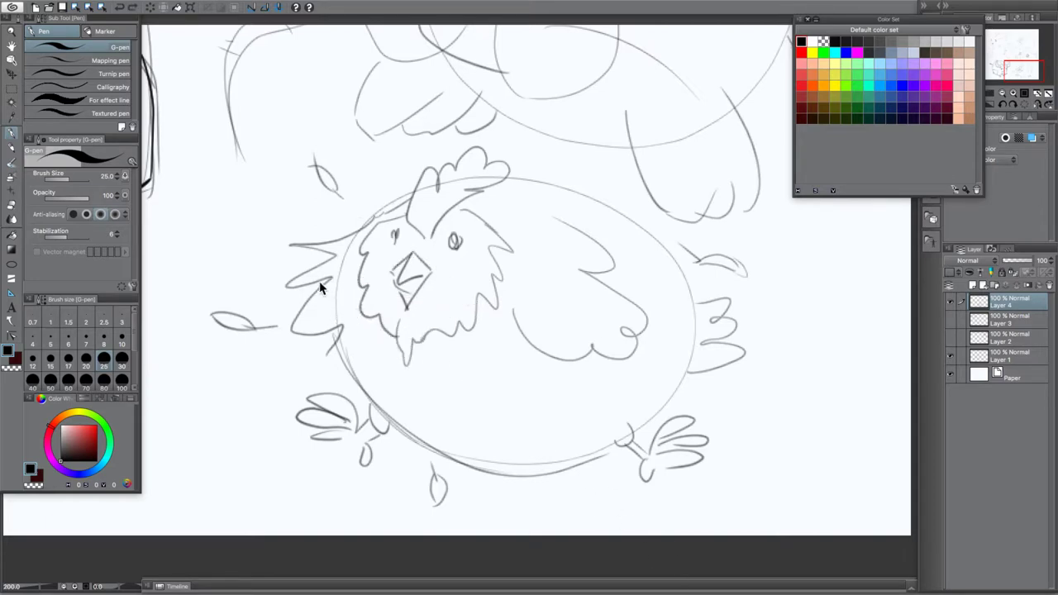
Add a new raster layer above Layer 4 for the chicken and make Layer 2 visible
mouse_move(412, 241)
left_mouse_down()
mouse_move(395, 283)
mouse_move(387, 269)
mouse_move(402, 283)
mouse_move(427, 274)
mouse_move(414, 242)
left_mouse_up()
left_click(974, 286)
left_click(952, 355)
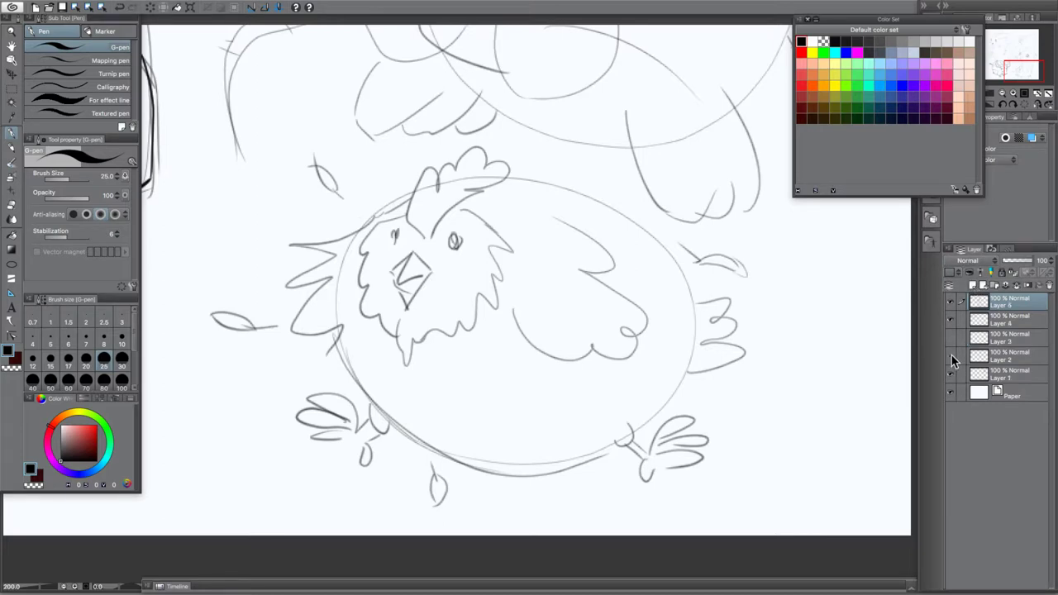
Rename Layer 2, which holds the inked cat, as "cat"
left_click_drag(650, 286, 755, 579)
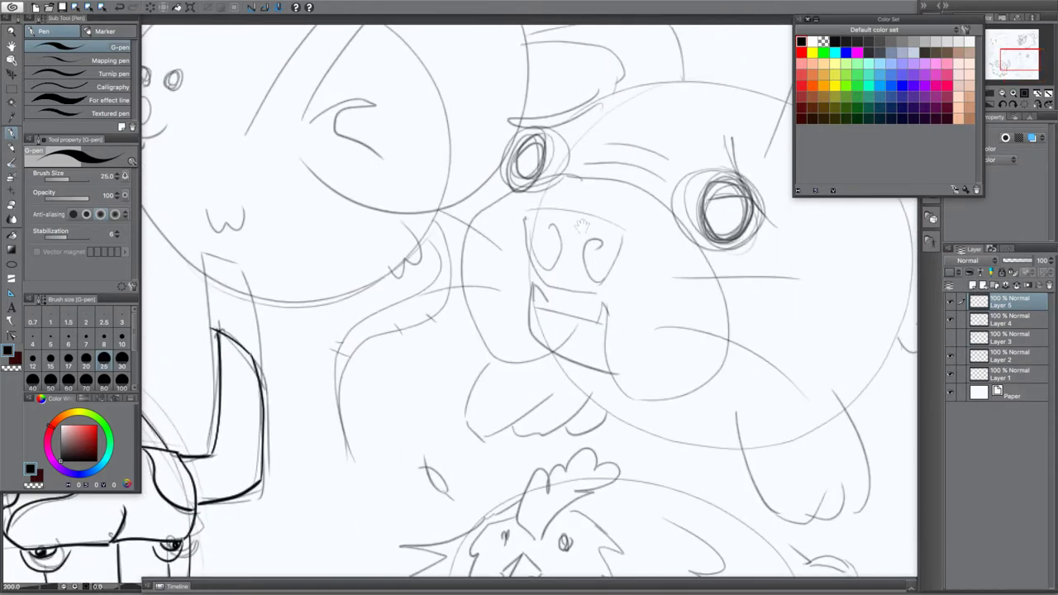
left_click_drag(582, 227, 591, 483)
left_click_drag(738, 354, 760, 513)
left_click_drag(606, 360, 450, 339)
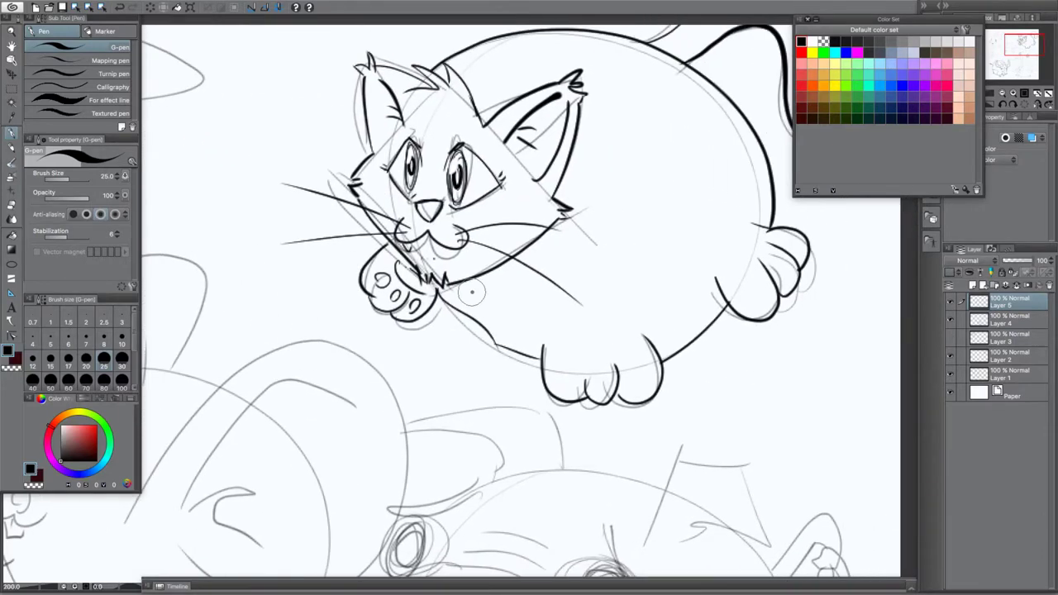
left_click(952, 372)
left_click(952, 372)
double_click(999, 361)
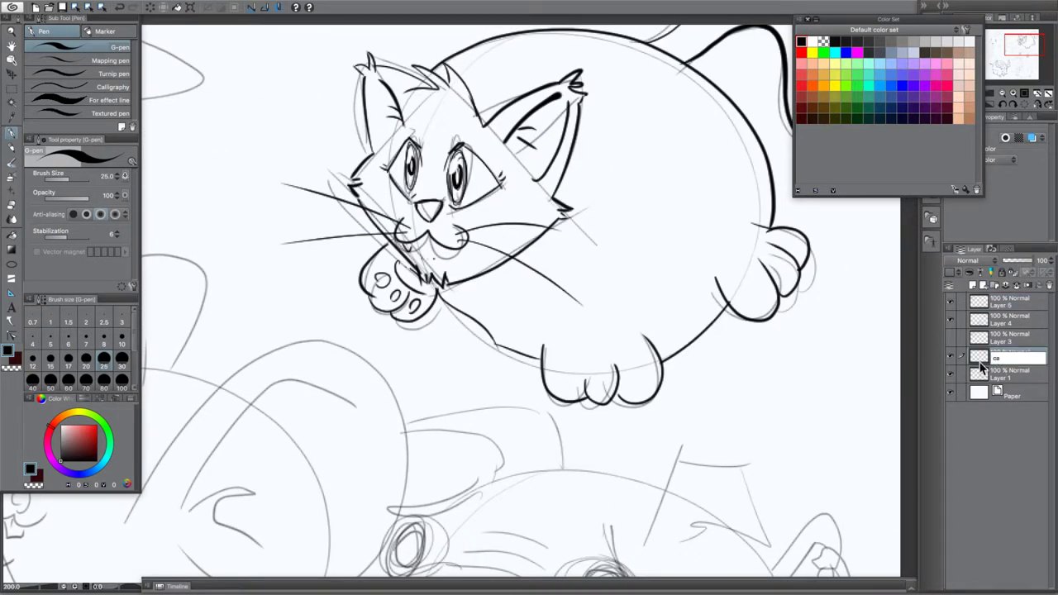
key("Return")
Toggle layer visibility to identify the layer with the inked elephant, and rename Layer 3 as "elephant"
left_click_drag(446, 339, 658, 294)
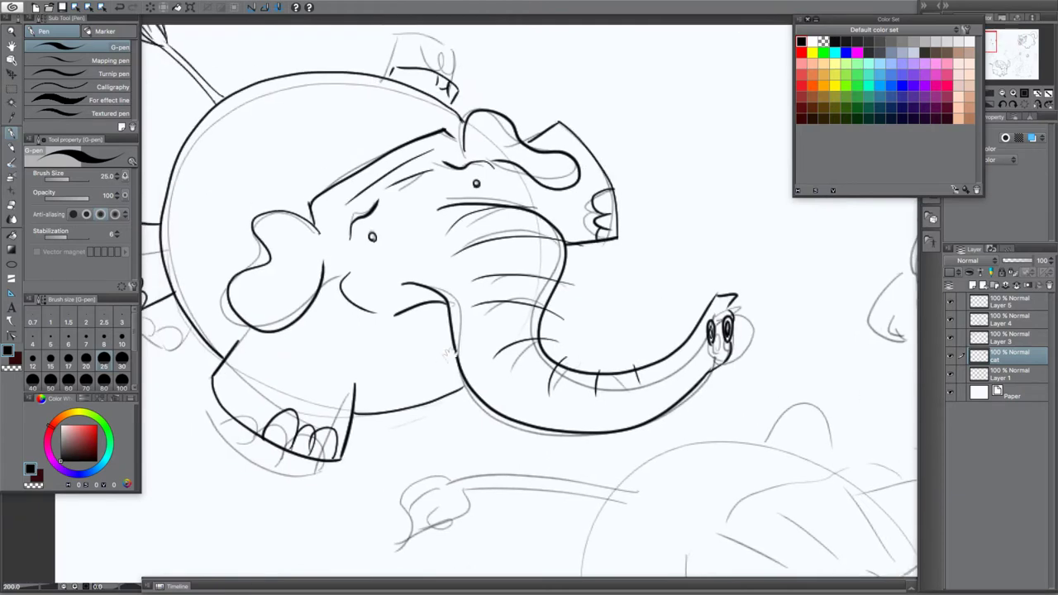
mouse_move(450, 354)
left_mouse_down()
mouse_move(602, 399)
mouse_move(585, 410)
left_mouse_up()
left_click(952, 357)
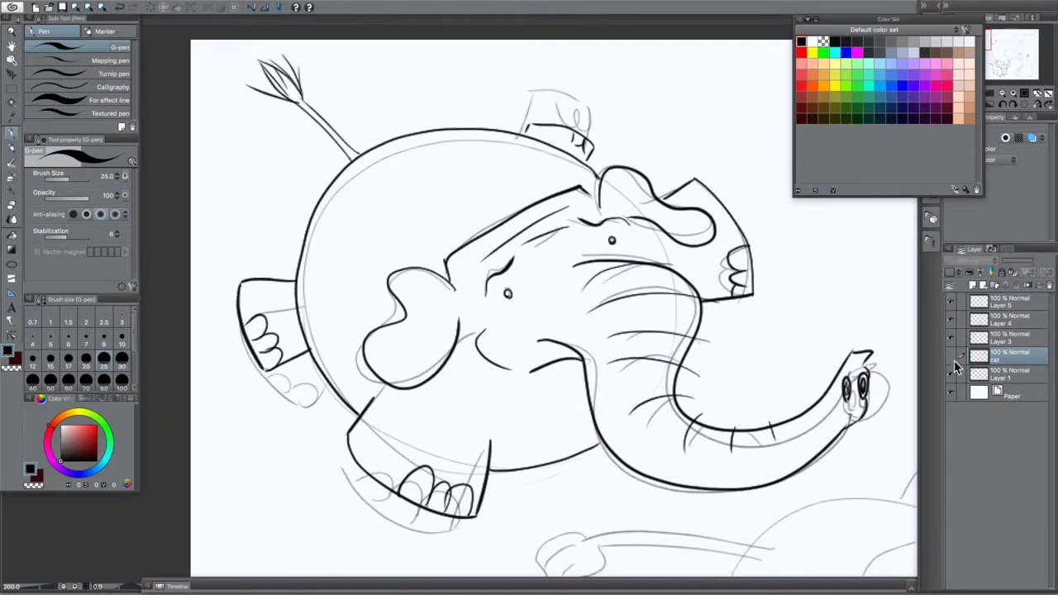
left_click(951, 362)
left_click(952, 346)
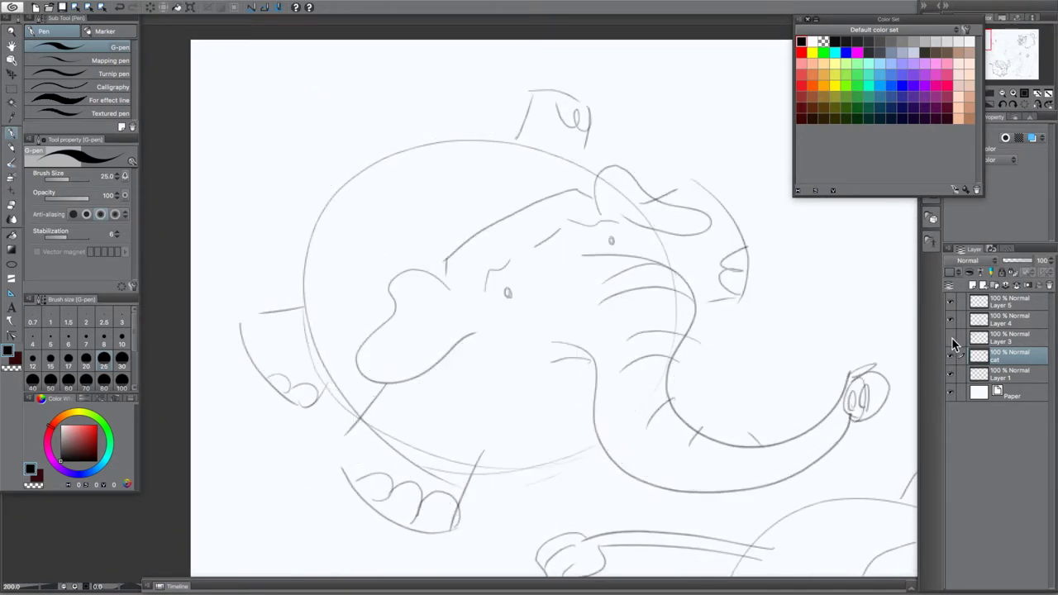
left_click(951, 338)
double_click(997, 340)
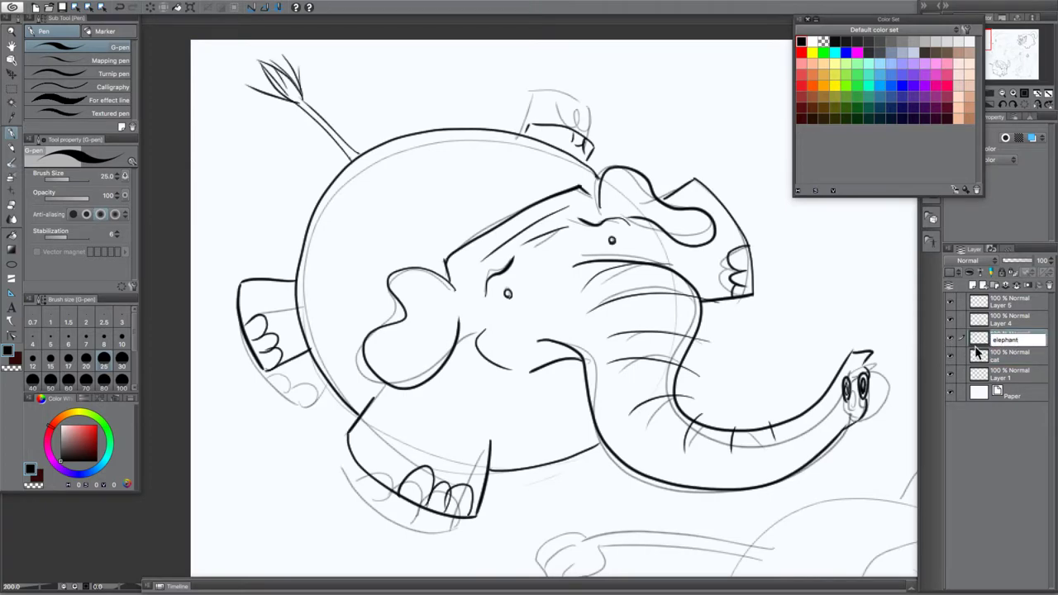
key("Return")
Select Layer 4 and hide it to check whether it holds the inked cow
left_click_drag(629, 411, 563, 170)
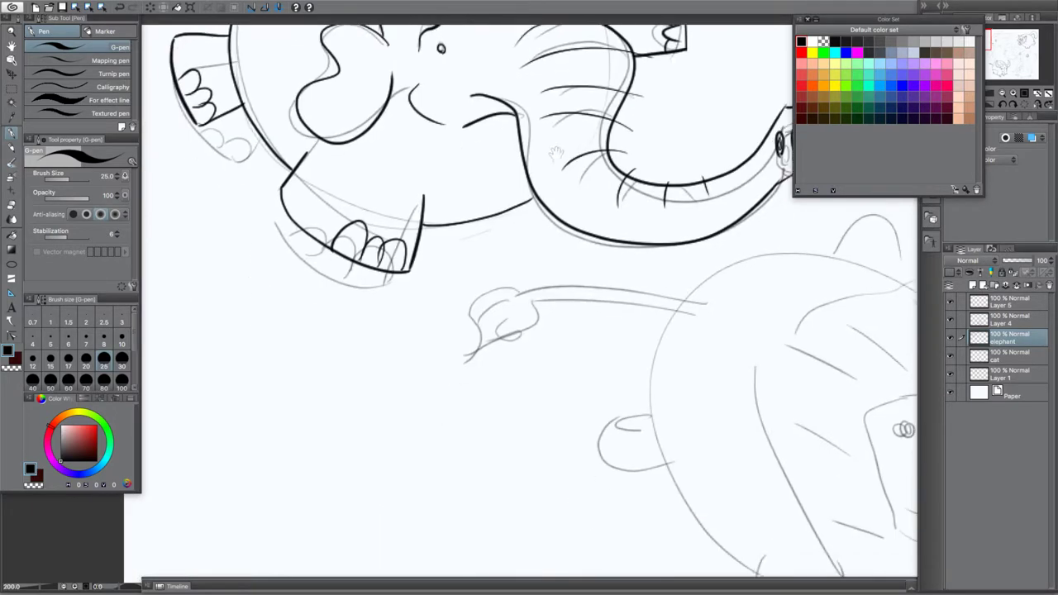
mouse_move(515, 420)
left_mouse_down()
mouse_move(456, 244)
mouse_move(299, 214)
left_mouse_up()
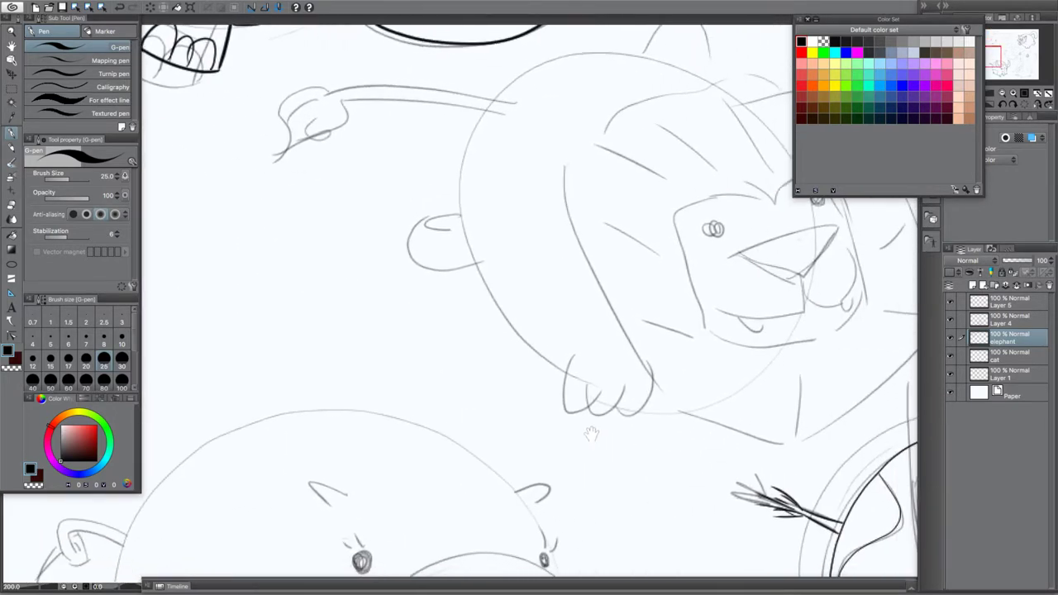
left_click_drag(590, 432, 351, 194)
left_click_drag(633, 382, 378, 297)
left_click_drag(559, 374, 516, 411)
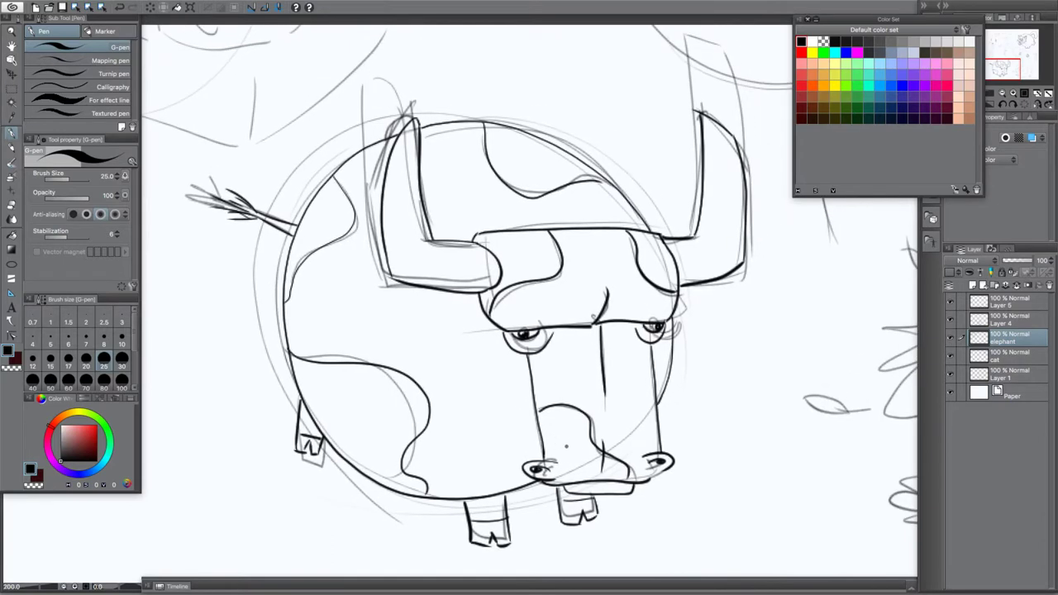
left_click(1001, 323)
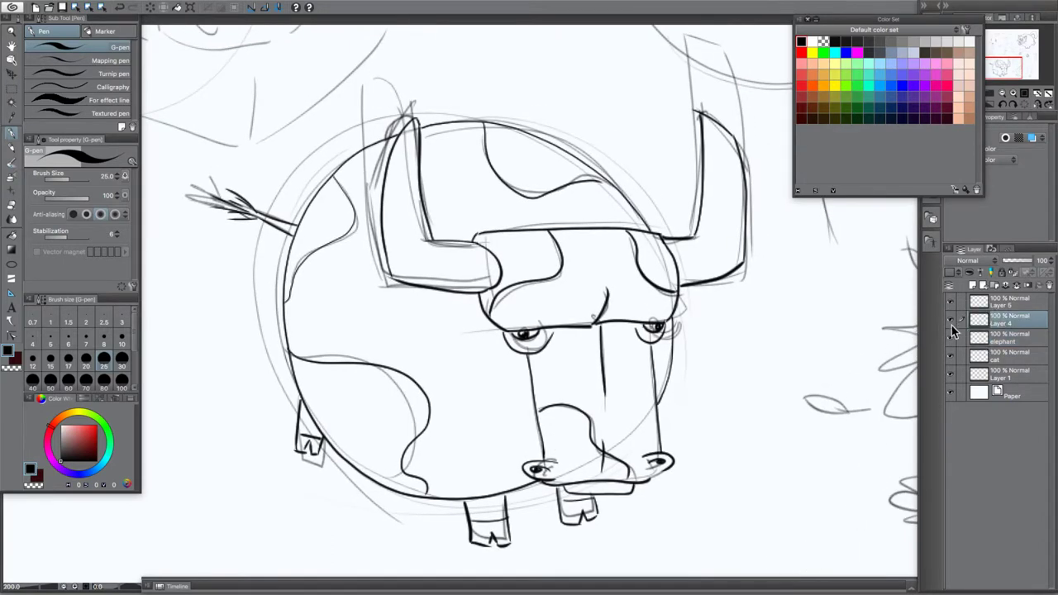
left_click(951, 319)
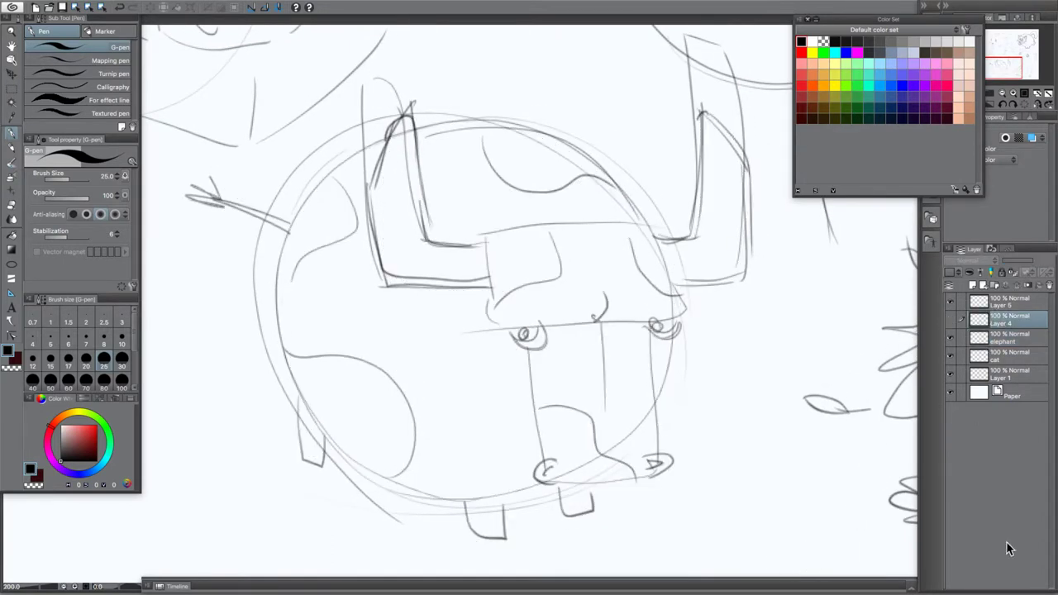
Rename Layer 4, which holds the inked bull, as "bull"
left_click(951, 320)
double_click(1002, 322)
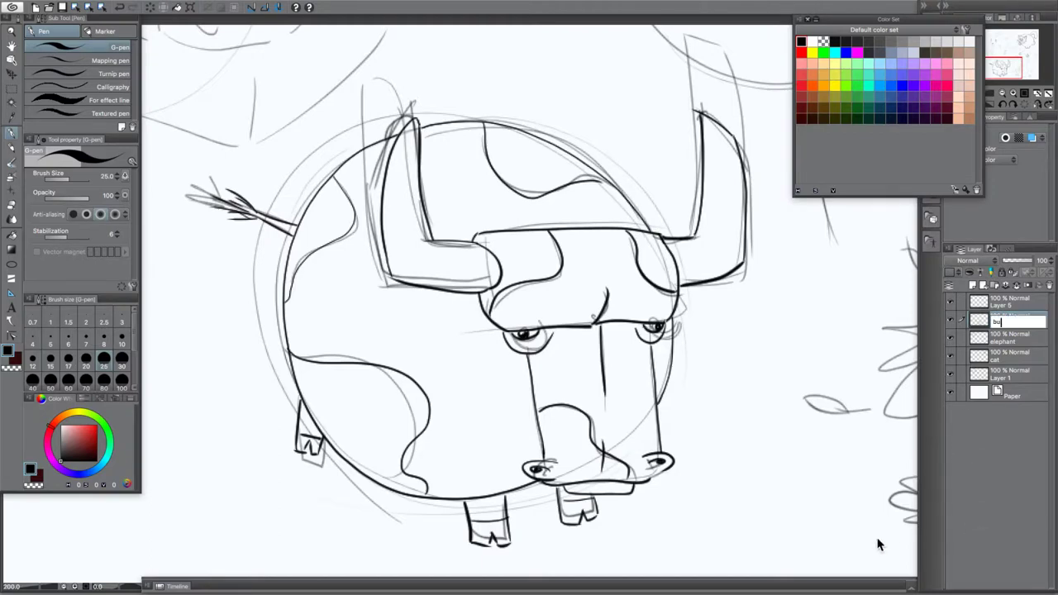
key("Return")
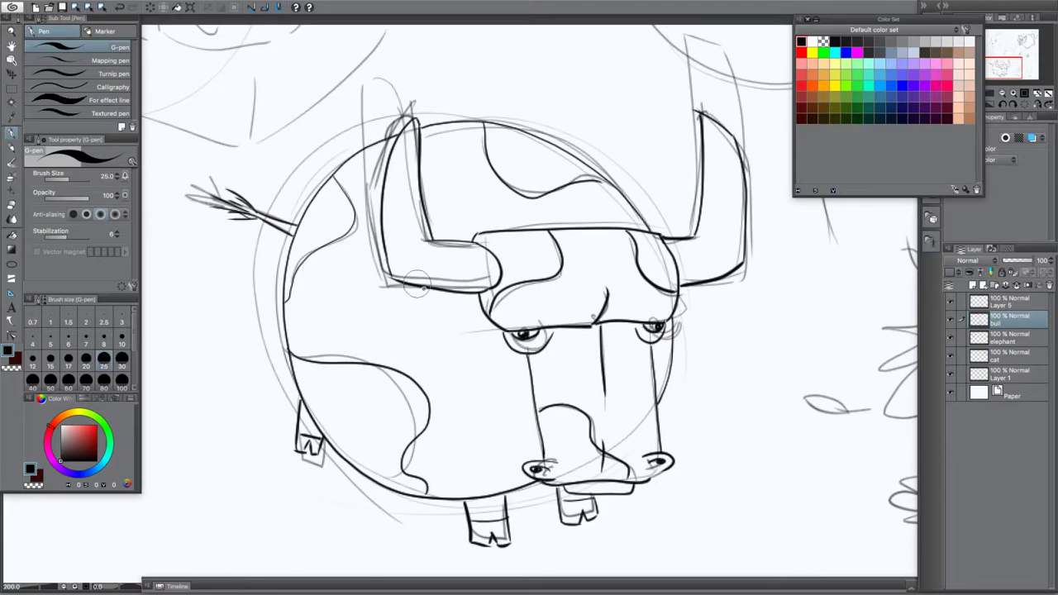
Rename Layer 5 as "chicken" for inking the chicken sketch
mouse_move(473, 305)
left_mouse_down()
mouse_move(524, 358)
mouse_move(673, 453)
mouse_move(562, 360)
mouse_move(491, 357)
left_mouse_up()
left_click_drag(697, 274, 460, 215)
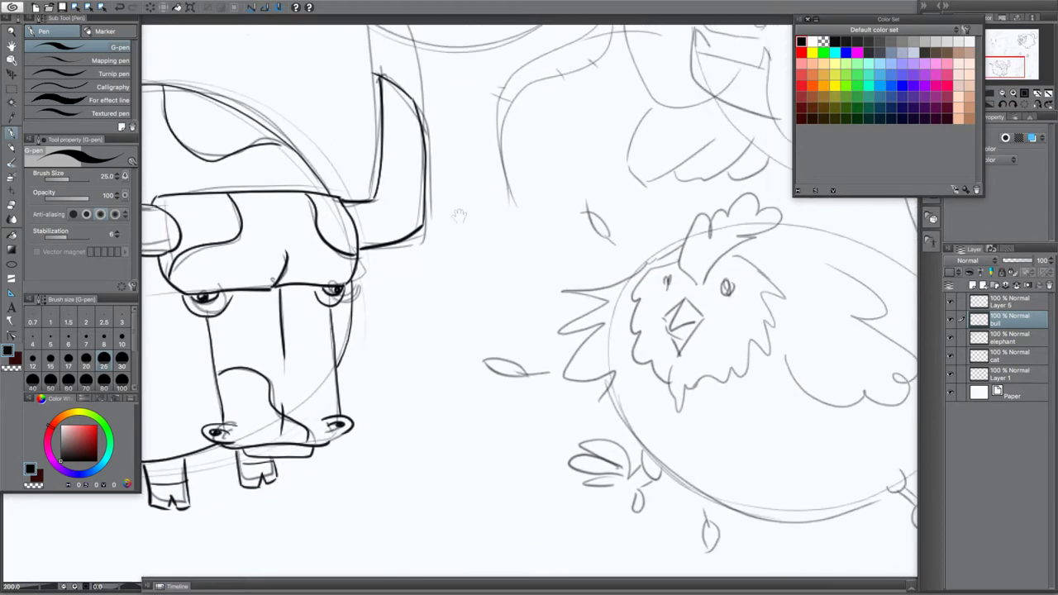
mouse_move(618, 327)
left_mouse_down()
mouse_move(529, 296)
mouse_move(428, 278)
left_mouse_up()
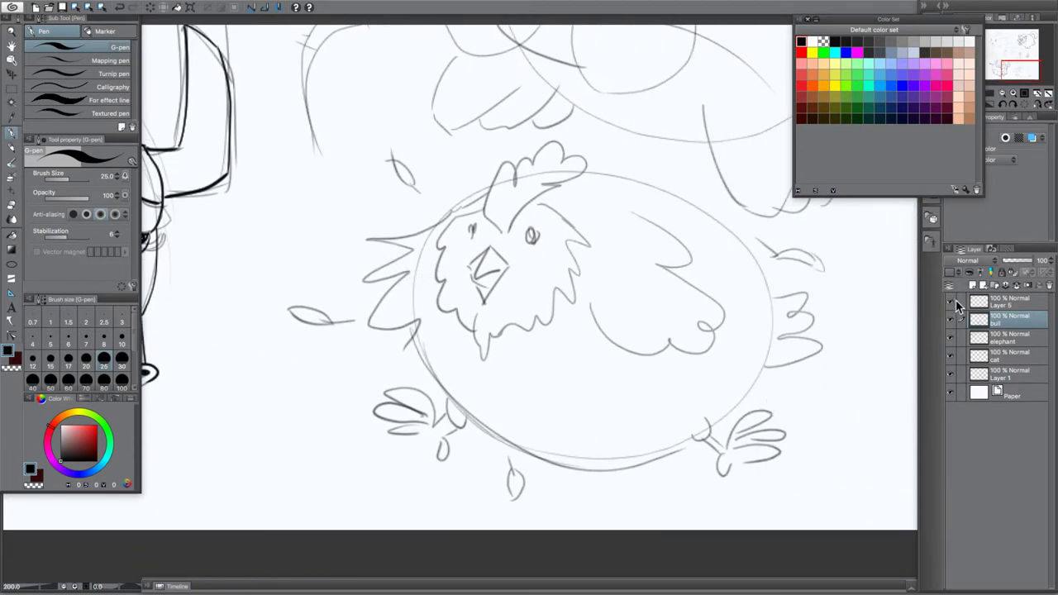
left_click(980, 306)
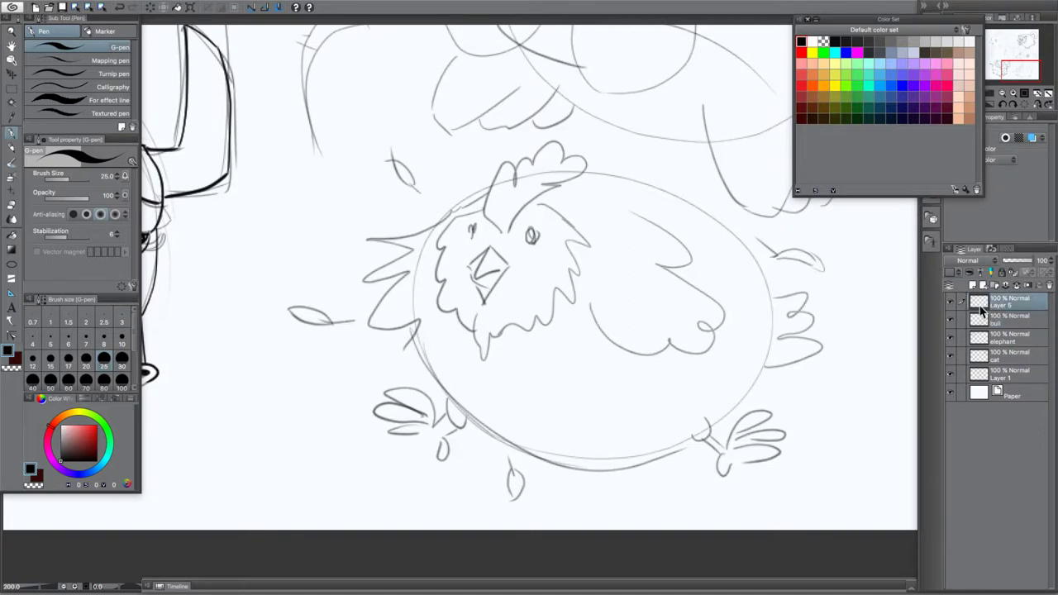
double_click(1000, 308)
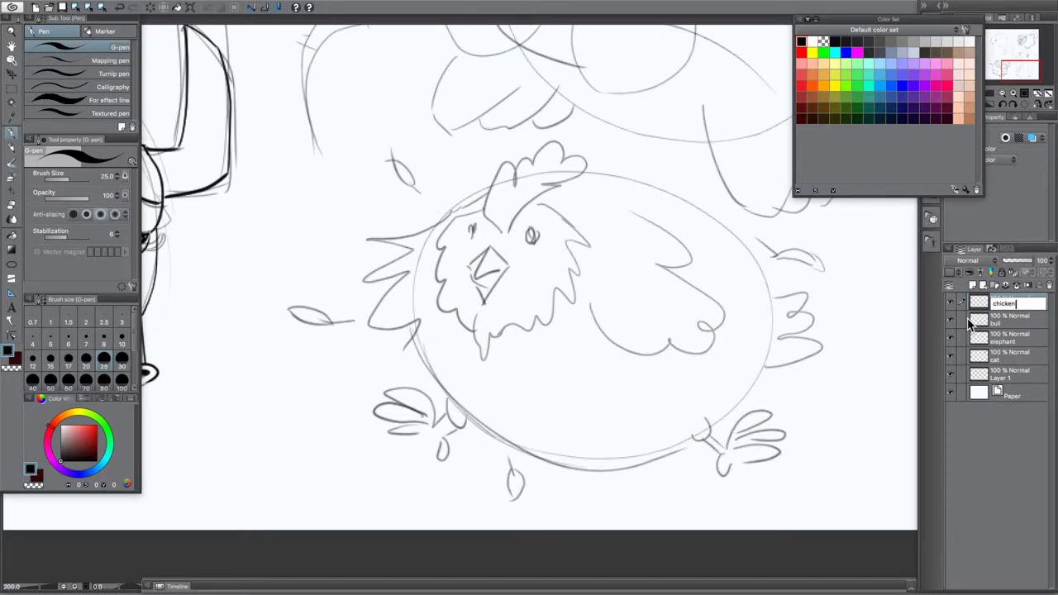
key("Return")
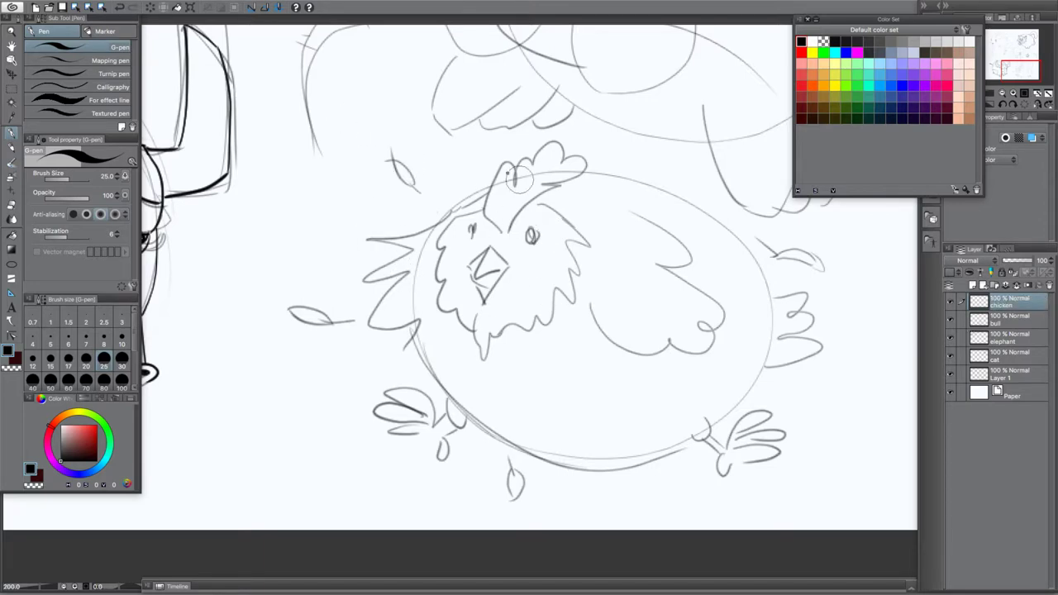
Ink the chicken's two round eyes with small pupils and its diamond-shaped upper beak
left_click_drag(523, 243, 526, 225)
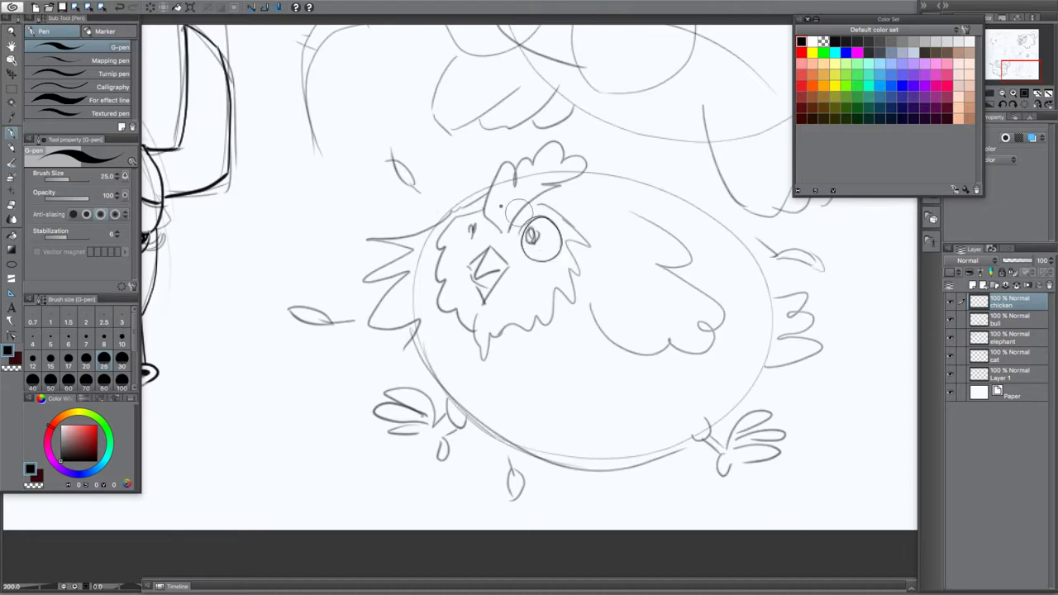
left_click_drag(460, 231, 469, 210)
left_click_drag(553, 243, 552, 234)
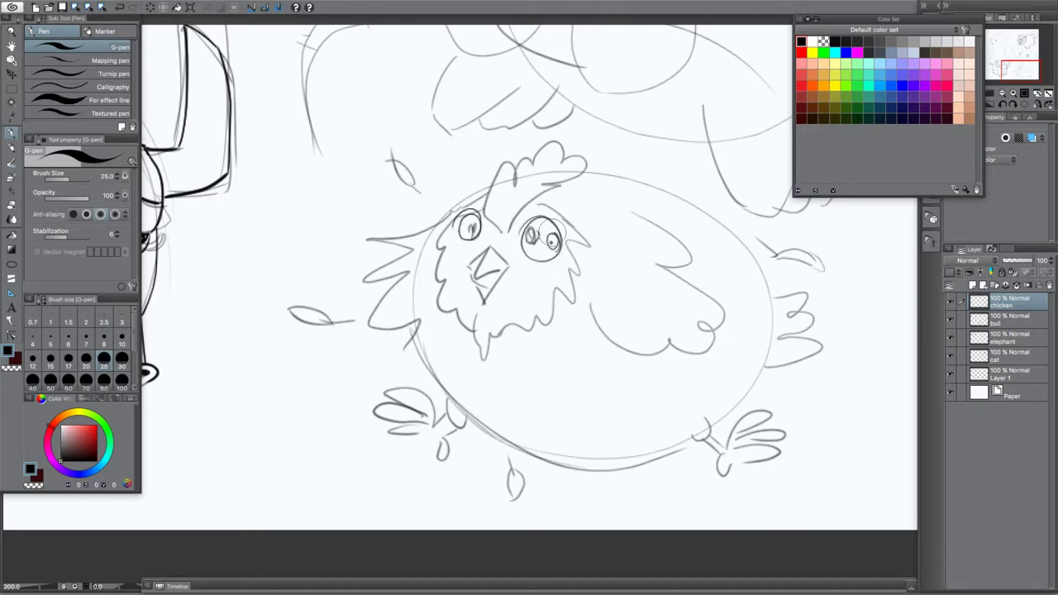
mouse_move(461, 232)
left_mouse_down()
mouse_move(483, 252)
mouse_move(466, 272)
mouse_move(479, 278)
mouse_move(490, 250)
mouse_move(504, 266)
mouse_move(490, 246)
mouse_move(501, 291)
mouse_move(504, 267)
mouse_move(485, 303)
left_mouse_up()
mouse_move(468, 266)
left_mouse_down()
mouse_move(488, 306)
mouse_move(456, 281)
mouse_move(461, 298)
left_mouse_up()
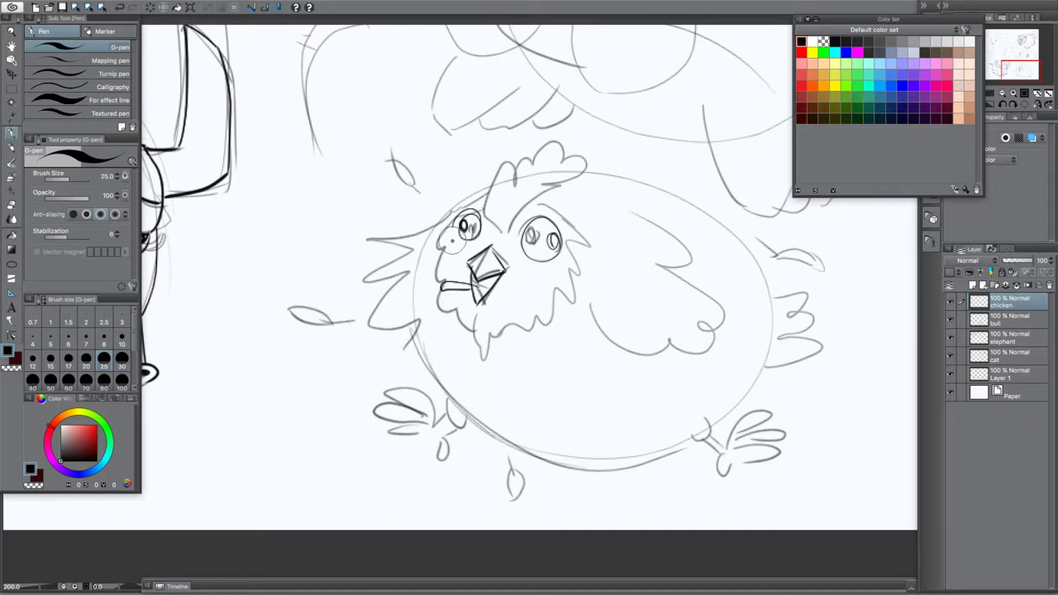
key("ctrl+a")
key("ctrl+z")
key("ctrl+z")
key("ctrl+z")
key("ctrl+z")
key("ctrl+z")
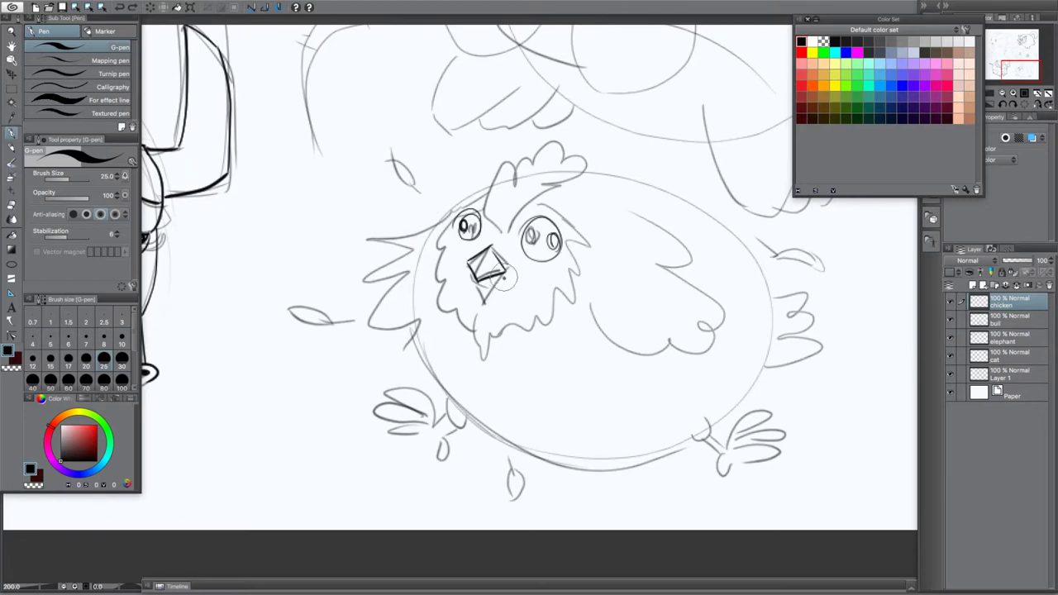
Ink the chicken's wide-open lower beak with a protruding tongue below the upper beak
left_click_drag(506, 268, 486, 360)
mouse_move(496, 300)
left_mouse_down()
mouse_move(434, 285)
mouse_move(413, 306)
mouse_move(443, 315)
mouse_move(458, 310)
mouse_move(452, 295)
mouse_move(498, 306)
mouse_move(484, 360)
mouse_move(468, 343)
mouse_move(488, 366)
mouse_move(473, 345)
mouse_move(477, 328)
mouse_move(460, 347)
mouse_move(470, 357)
left_mouse_up()
mouse_move(478, 314)
left_mouse_down()
mouse_move(492, 338)
mouse_move(479, 313)
left_mouse_up()
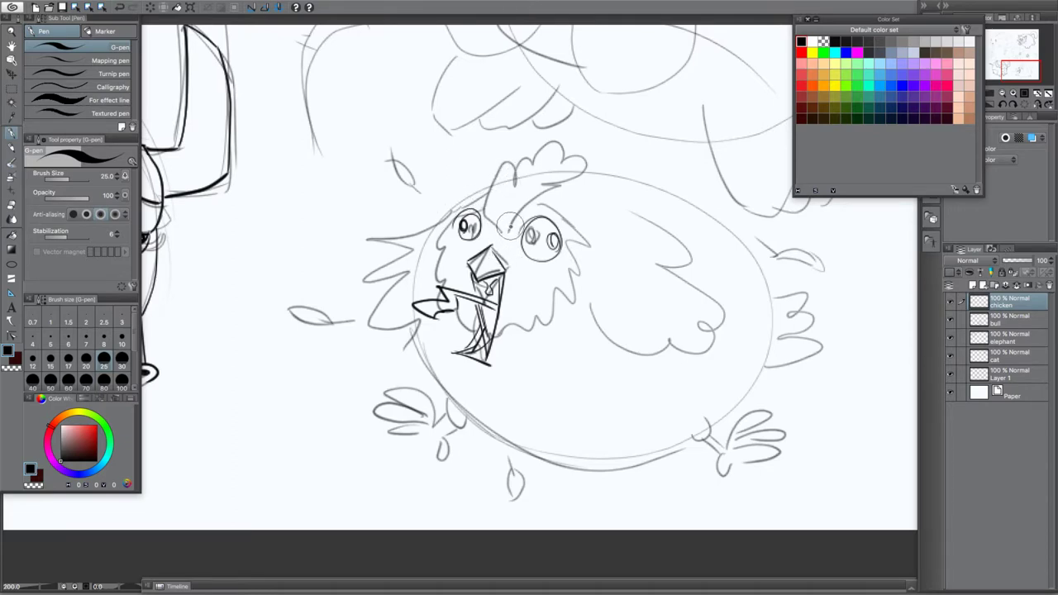
Ink the wavy comb on top of the head and the jagged feathers around both sides of the face
mouse_move(492, 225)
left_mouse_down()
mouse_move(484, 196)
mouse_move(499, 196)
mouse_move(506, 161)
mouse_move(522, 173)
mouse_move(534, 155)
mouse_move(578, 145)
mouse_move(564, 160)
mouse_move(586, 174)
mouse_move(496, 215)
left_mouse_up()
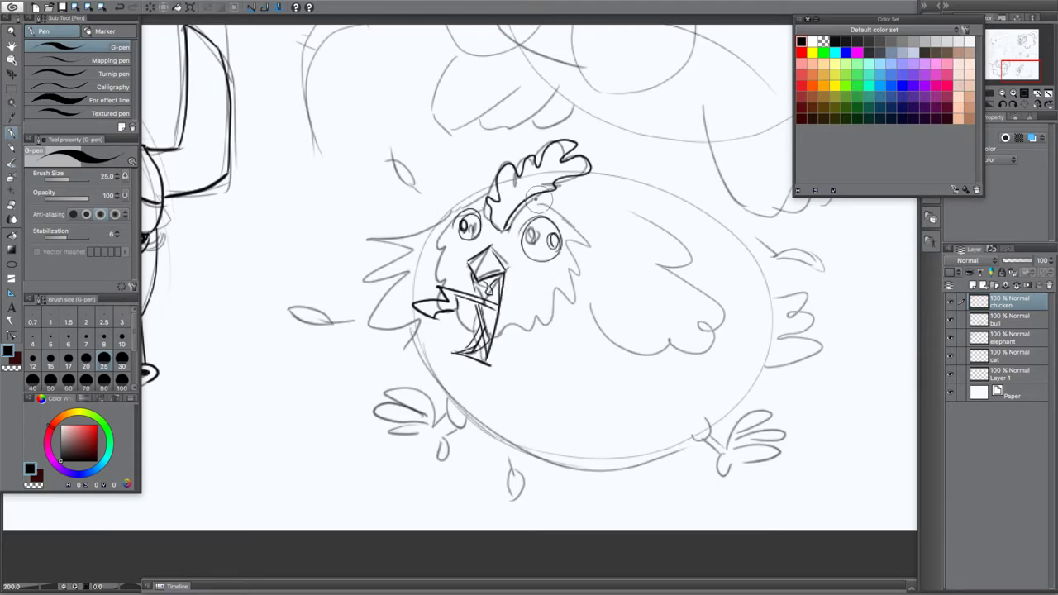
mouse_move(533, 199)
left_mouse_down()
mouse_move(562, 213)
mouse_move(584, 244)
mouse_move(573, 240)
mouse_move(587, 280)
mouse_move(570, 269)
mouse_move(553, 319)
mouse_move(511, 341)
left_mouse_up()
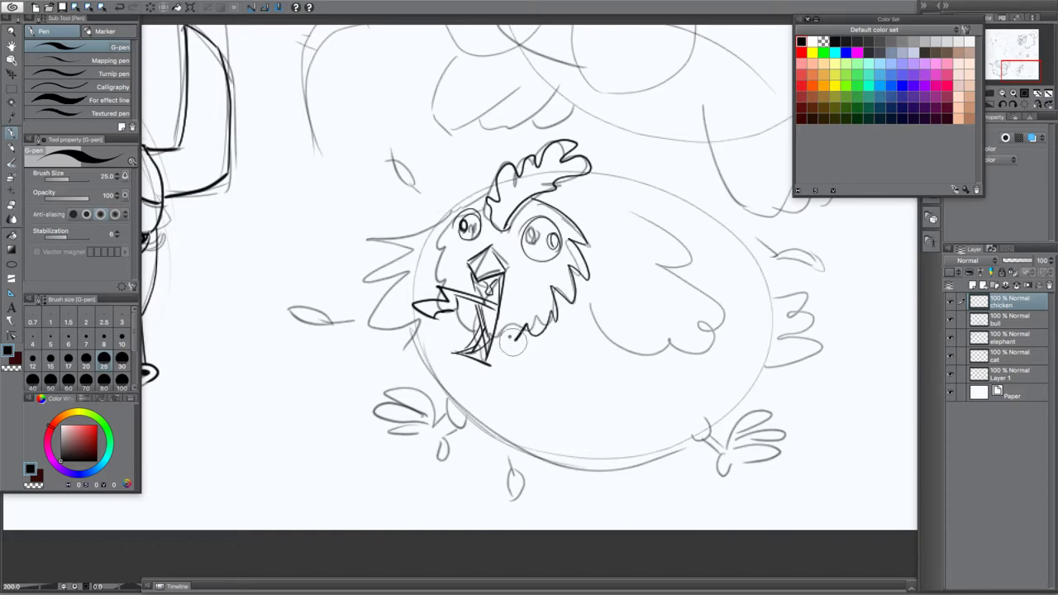
mouse_move(480, 203)
left_mouse_down()
mouse_move(450, 221)
mouse_move(438, 296)
left_mouse_up()
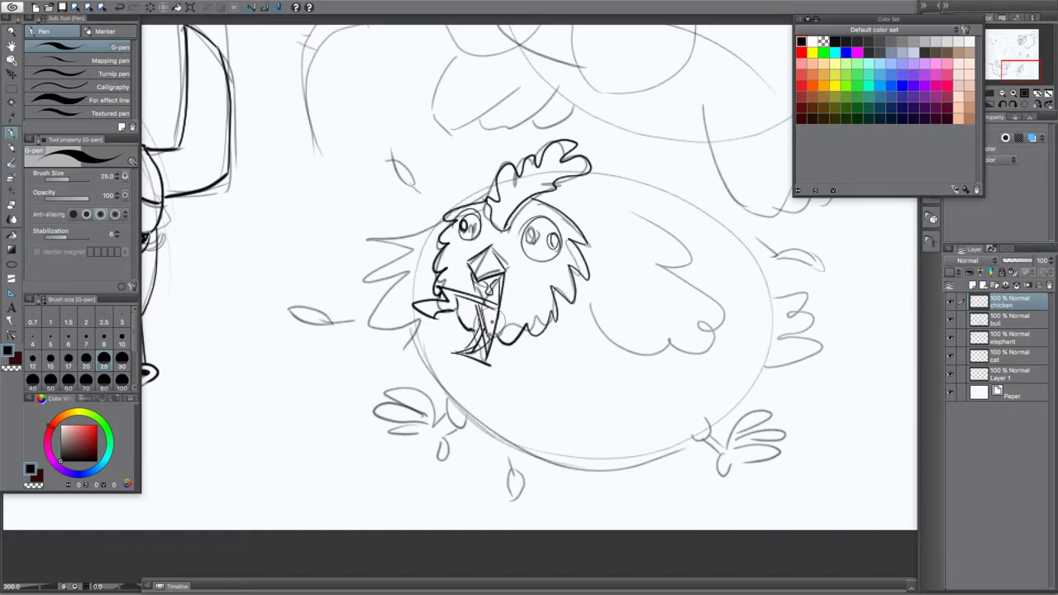
Ink the chicken's two scalloped wings and the large round body outline over the sketch
mouse_move(590, 301)
left_mouse_down()
mouse_move(643, 362)
mouse_move(668, 338)
mouse_move(701, 308)
left_mouse_up()
left_click_drag(719, 327, 668, 245)
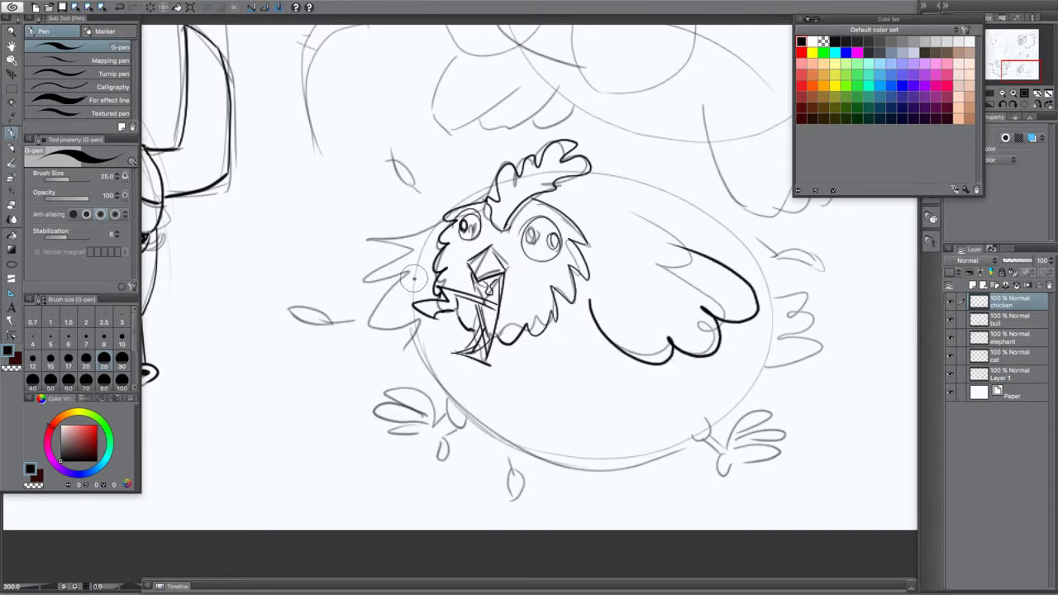
mouse_move(405, 272)
left_mouse_down()
mouse_move(351, 256)
mouse_move(372, 211)
mouse_move(443, 201)
left_mouse_up()
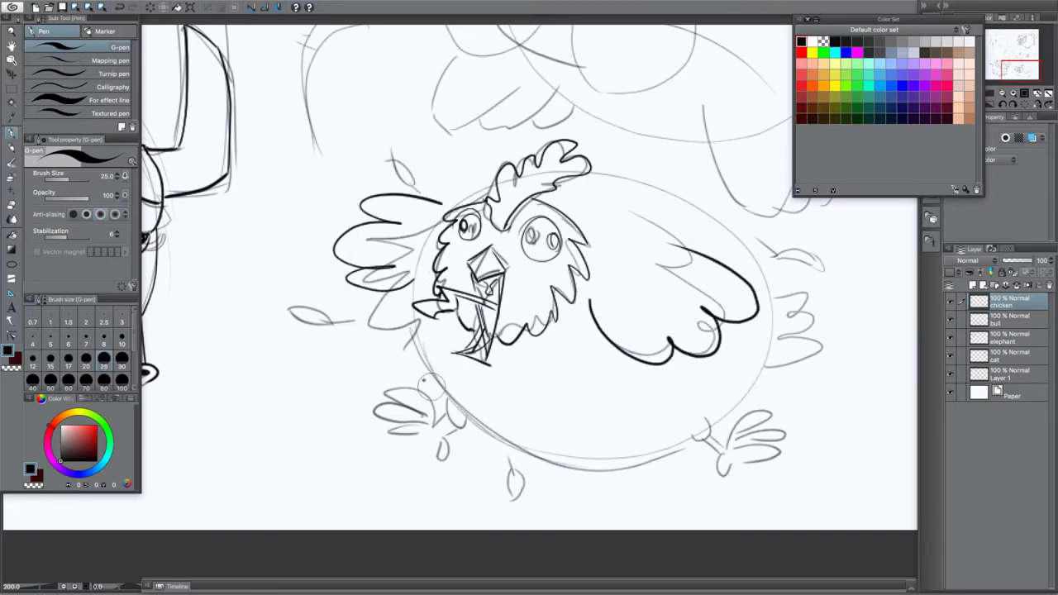
mouse_move(413, 281)
left_mouse_down()
mouse_move(416, 344)
mouse_move(435, 384)
mouse_move(528, 454)
mouse_move(603, 468)
mouse_move(679, 448)
mouse_move(766, 376)
mouse_move(763, 276)
mouse_move(653, 186)
mouse_move(520, 194)
left_mouse_up()
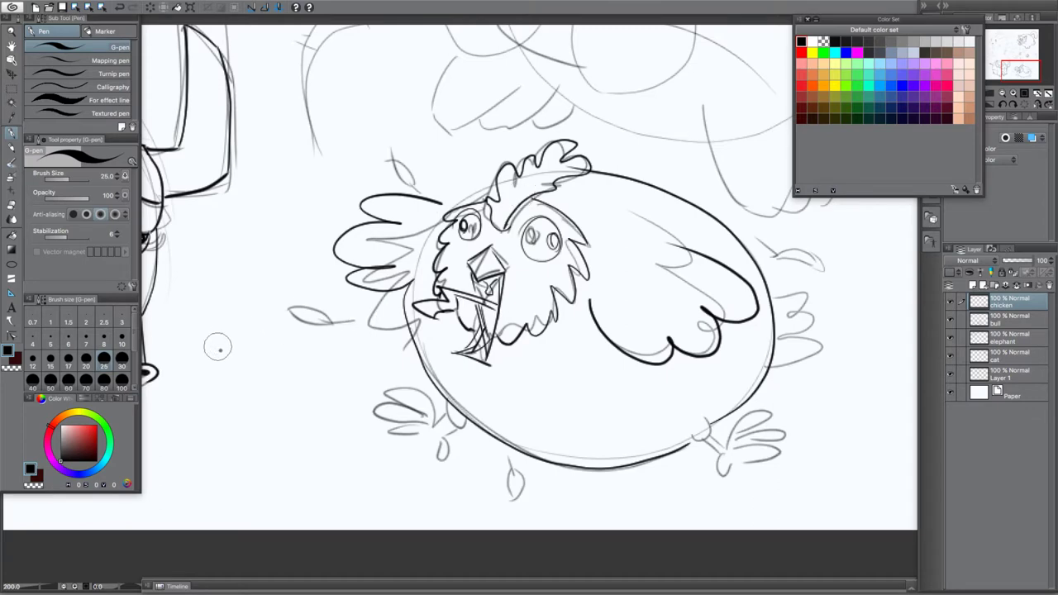
Ink the small feather tufts and leg lines where both legs meet the lower body
left_click_drag(446, 399, 463, 430)
mouse_move(684, 436)
left_mouse_down()
mouse_move(711, 443)
mouse_move(688, 395)
left_mouse_up()
mouse_move(710, 448)
left_mouse_down()
mouse_move(705, 438)
mouse_move(727, 451)
left_mouse_up()
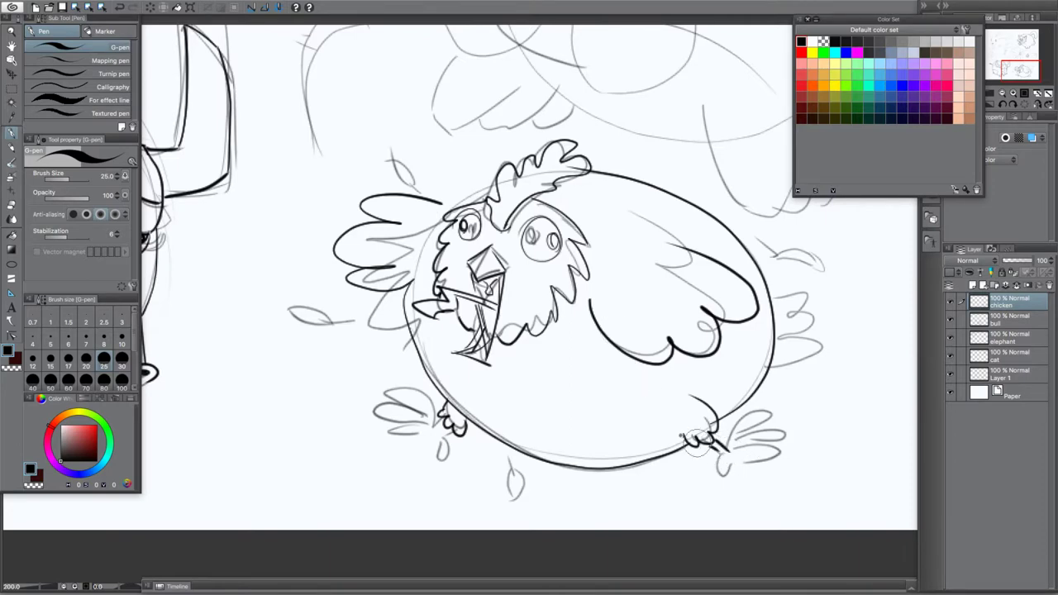
Ink the chicken's foot on the right side of the body with its rounded toes
left_click_drag(623, 449, 571, 355)
key("super+plus")
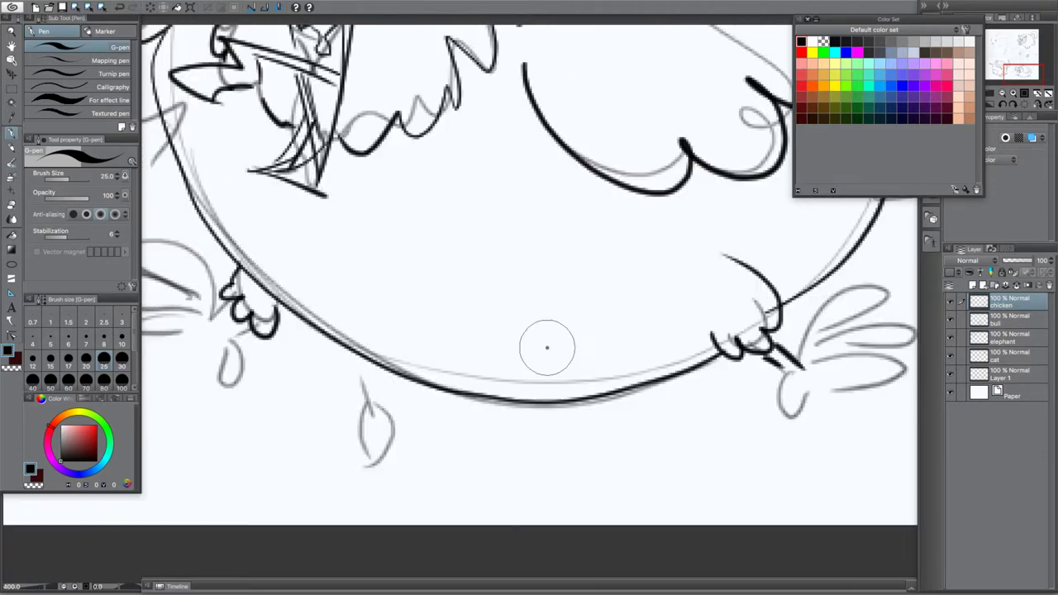
mouse_move(689, 418)
left_mouse_down()
mouse_move(583, 366)
mouse_move(512, 352)
left_mouse_up()
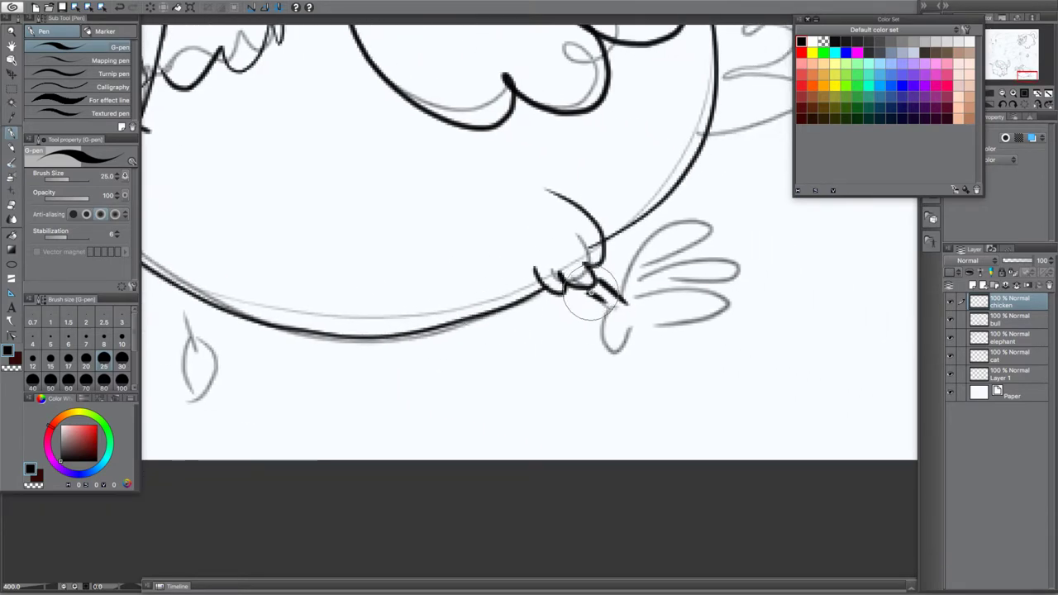
mouse_move(606, 307)
left_mouse_down()
mouse_move(624, 292)
mouse_move(624, 273)
mouse_move(713, 222)
mouse_move(643, 310)
mouse_move(619, 283)
mouse_move(639, 299)
mouse_move(659, 276)
mouse_move(710, 269)
mouse_move(663, 292)
mouse_move(697, 308)
mouse_move(703, 297)
mouse_move(624, 316)
left_mouse_up()
Ink the chicken's foot on the left side of the body with three long toes and a rounded back toe
left_click_drag(316, 352, 686, 382)
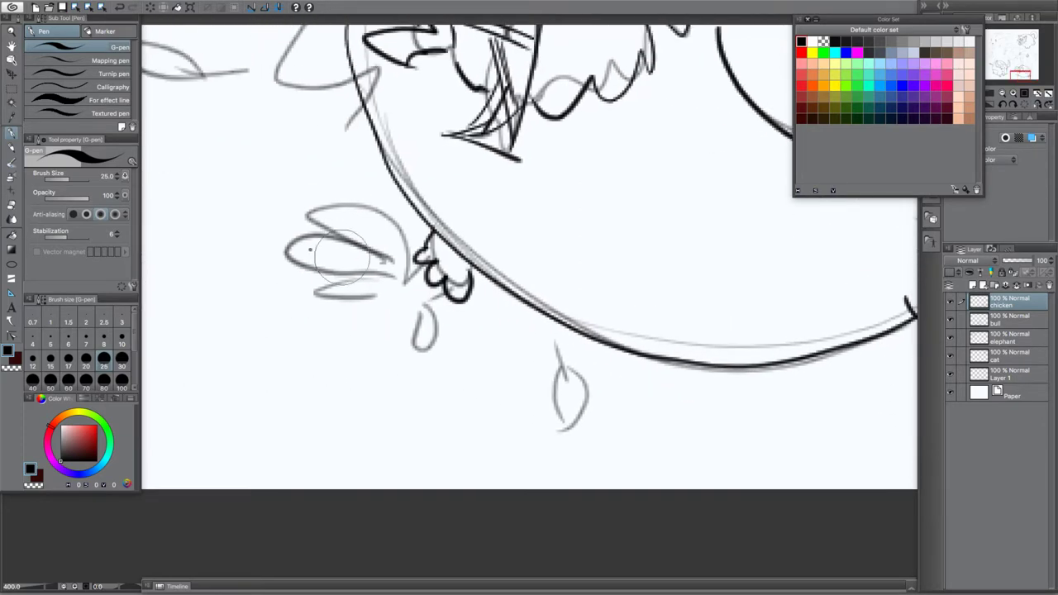
mouse_move(429, 264)
left_mouse_down()
mouse_move(400, 287)
mouse_move(420, 308)
mouse_move(405, 318)
left_mouse_up()
mouse_move(393, 265)
left_mouse_down()
mouse_move(312, 207)
mouse_move(293, 245)
mouse_move(329, 249)
left_mouse_up()
mouse_move(278, 272)
left_mouse_down()
mouse_move(372, 284)
mouse_move(403, 310)
mouse_move(373, 286)
left_mouse_up()
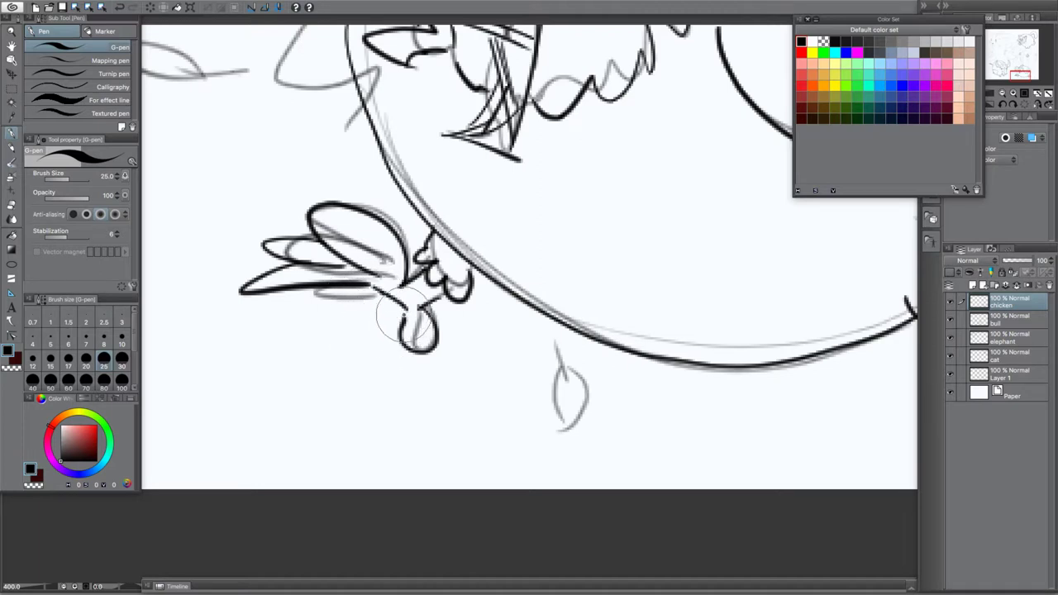
mouse_move(299, 212)
left_mouse_down()
mouse_move(332, 221)
mouse_move(306, 208)
mouse_move(321, 213)
left_mouse_up()
key("ctrl+z")
left_click_drag(253, 245, 276, 245)
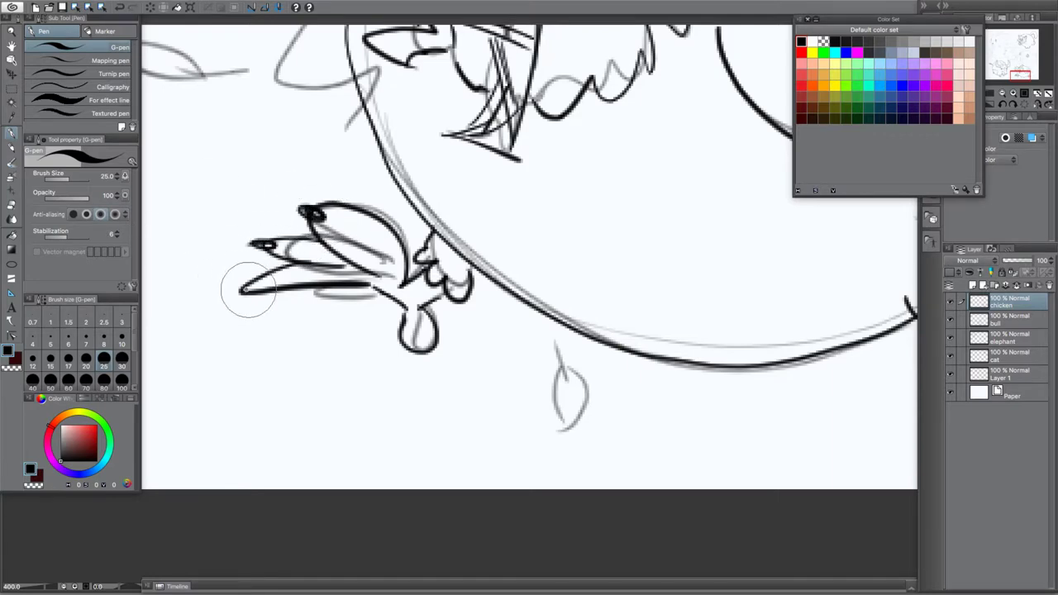
left_click_drag(242, 289, 263, 286)
key("ctrl+z")
key("ctrl+z")
key("ctrl+z")
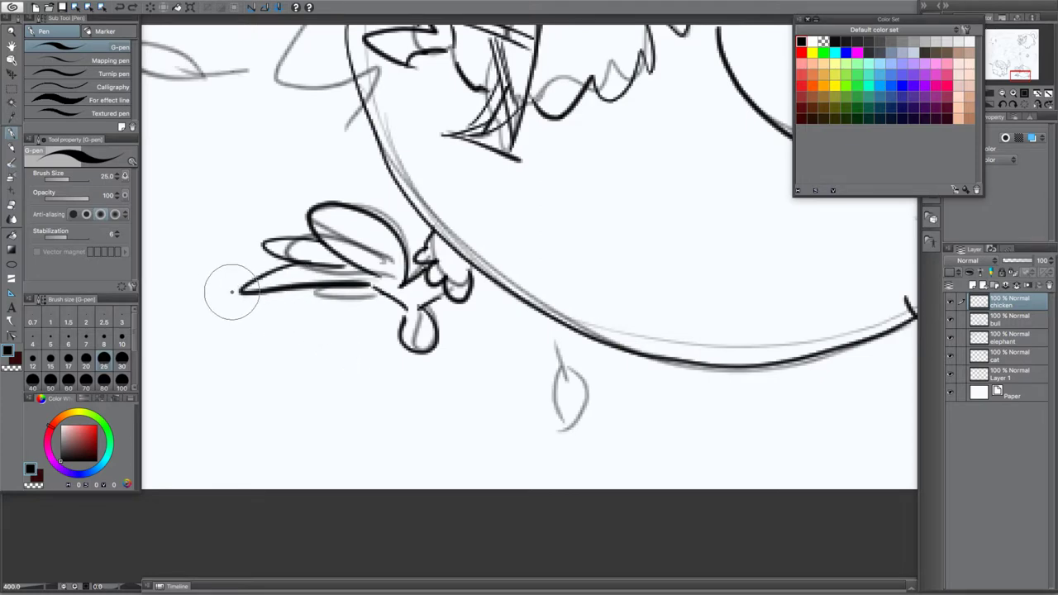
Replace the left foot's long lowest toe with a shorter, rounded one connected to the heel
key("ctrl+z")
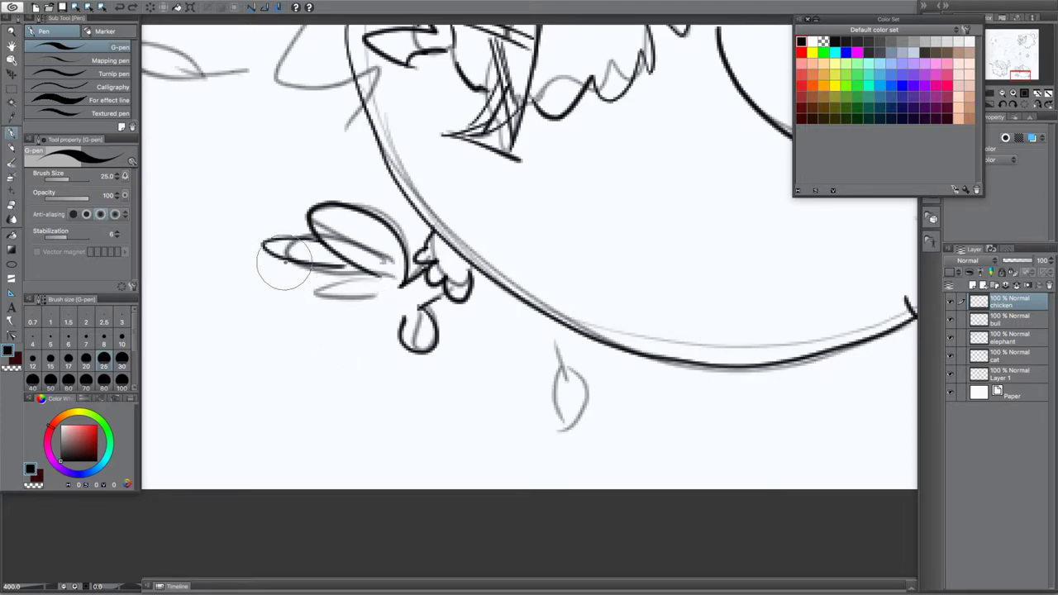
mouse_move(298, 263)
left_mouse_down()
mouse_move(405, 296)
mouse_move(403, 323)
left_mouse_up()
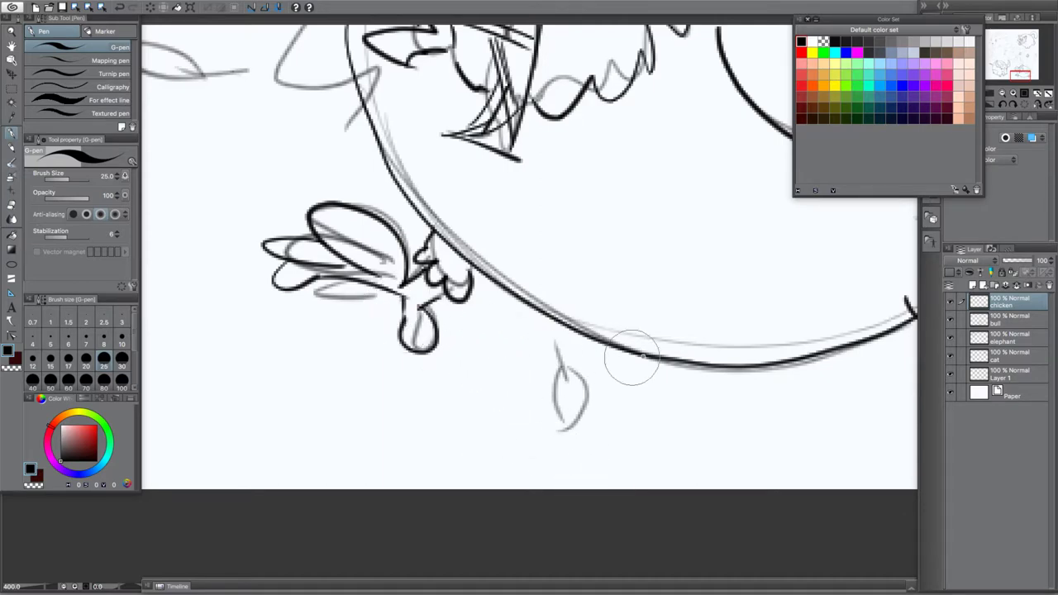
Toggle the chicken layer and the Layer 1 sketch to check the inked head for missing lines
left_click_drag(686, 284, 621, 511)
left_click_drag(405, 331, 446, 380)
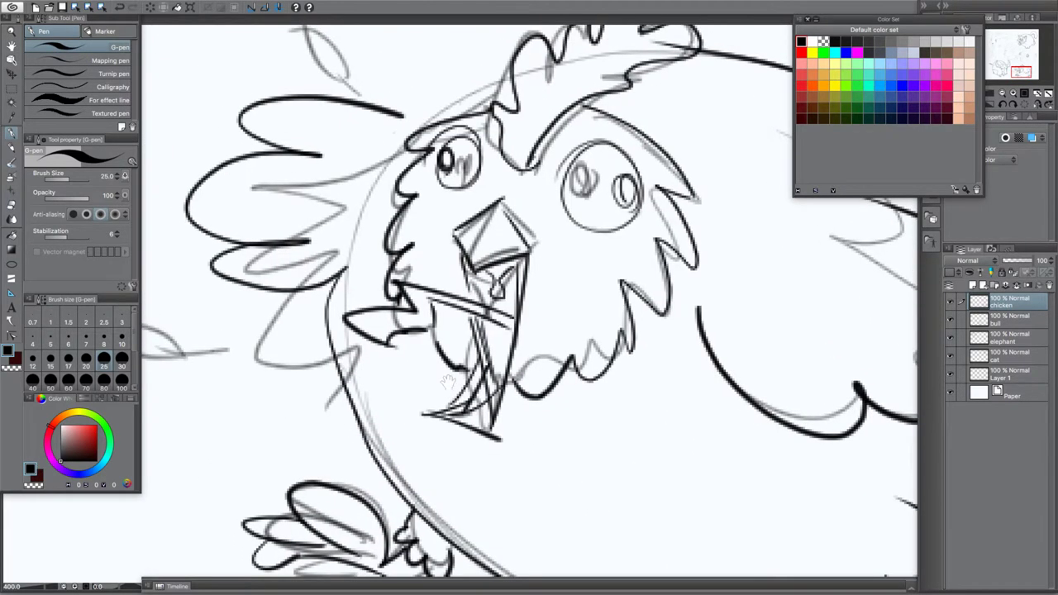
left_click(951, 302)
left_click(951, 303)
left_click(951, 377)
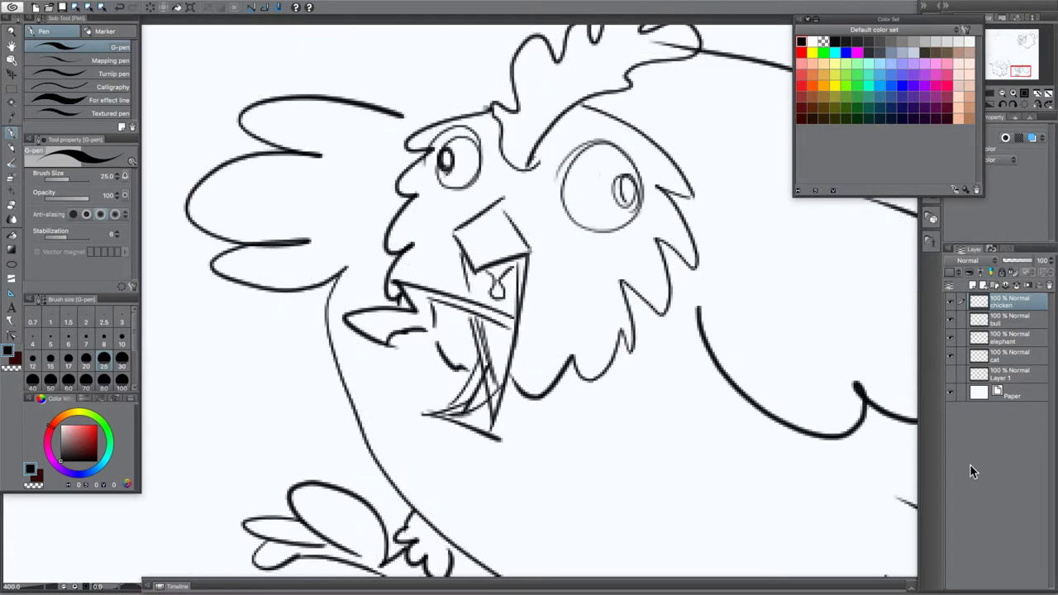
left_click(950, 375)
Ink the missing body outline from the base of the comb down to the left wing
left_click_drag(534, 276, 615, 317)
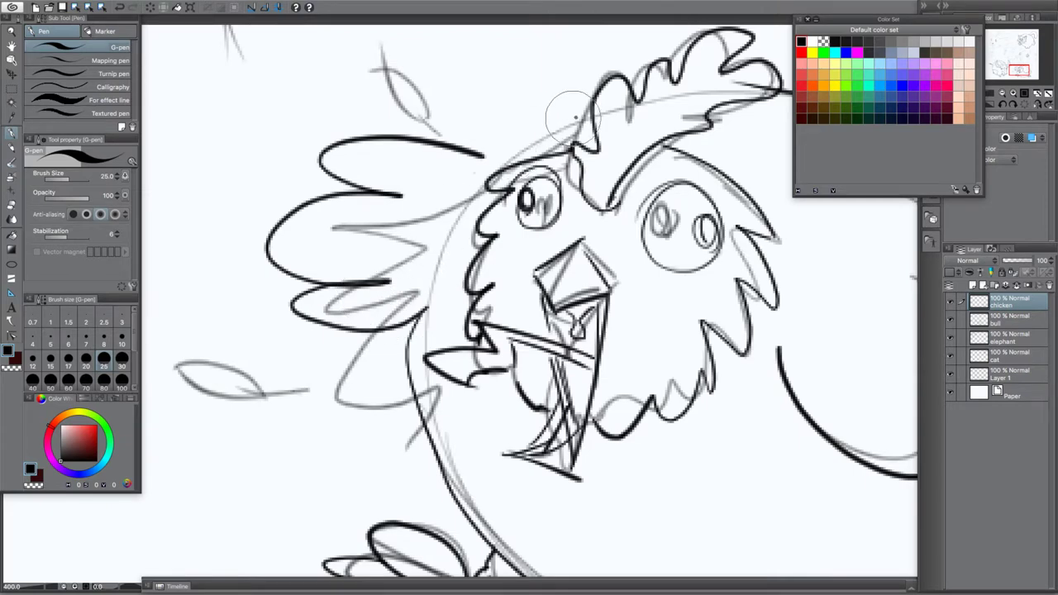
left_click_drag(589, 120, 482, 172)
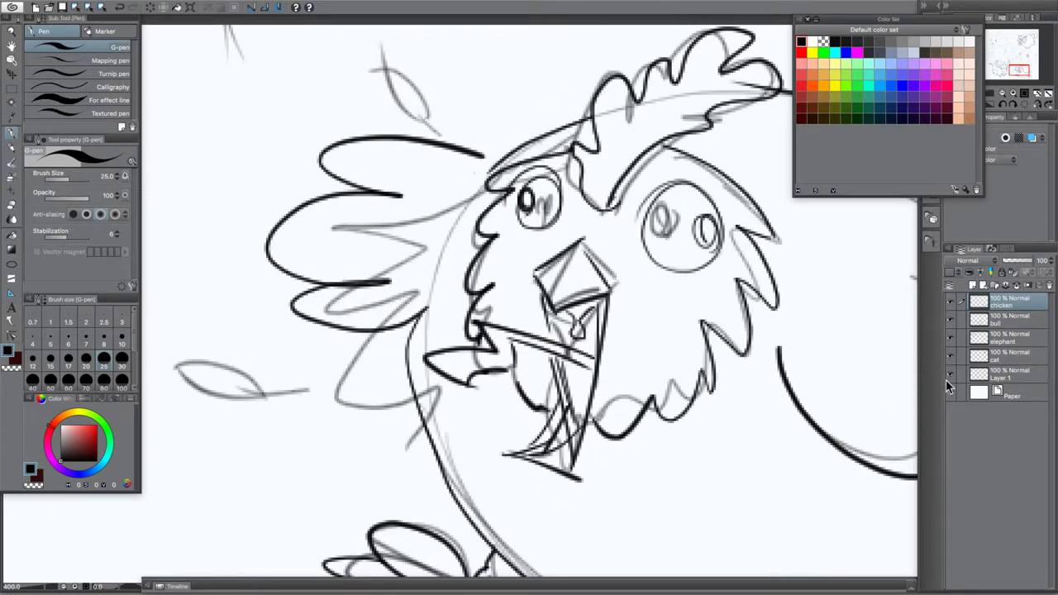
Hide the rough sketch on Layer 1 and inspect the chicken's line art on its own
left_click(951, 373)
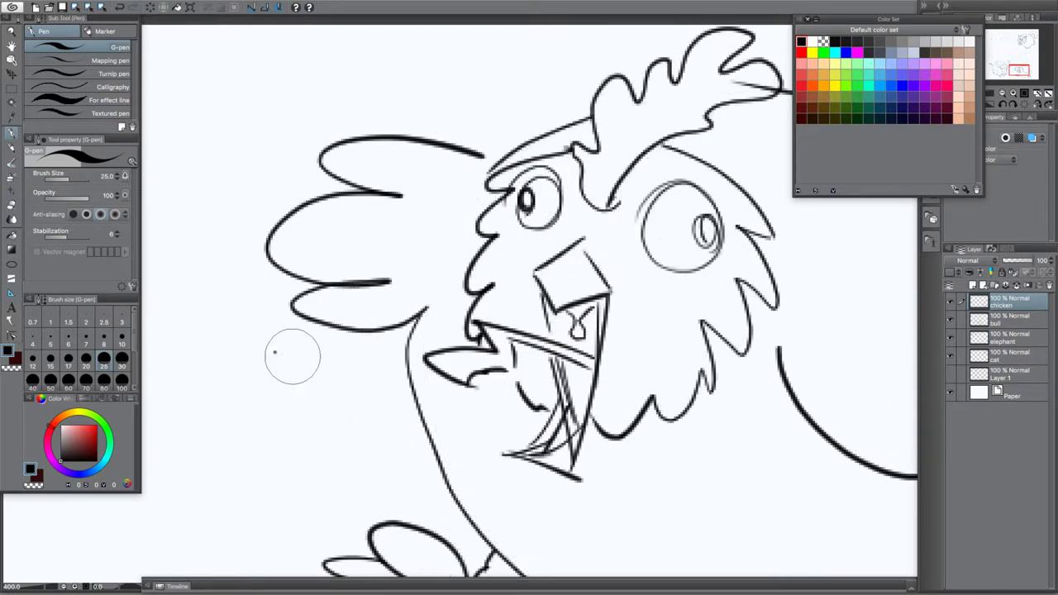
scroll(238, 345, "down", 3)
mouse_move(329, 382)
left_mouse_down()
mouse_move(364, 335)
mouse_move(451, 294)
left_mouse_up()
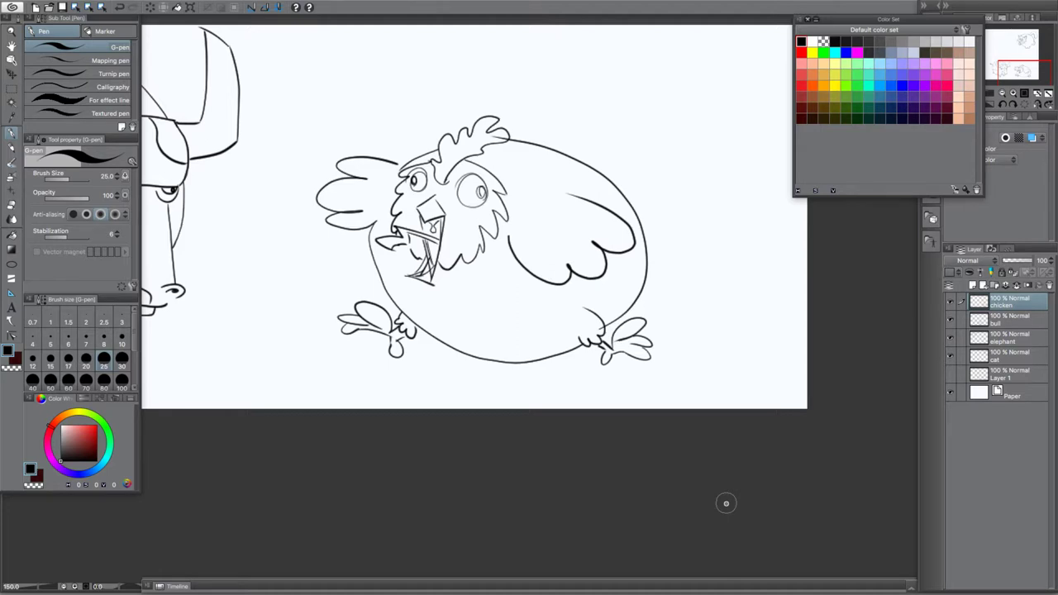
scroll(438, 231, "up", 1)
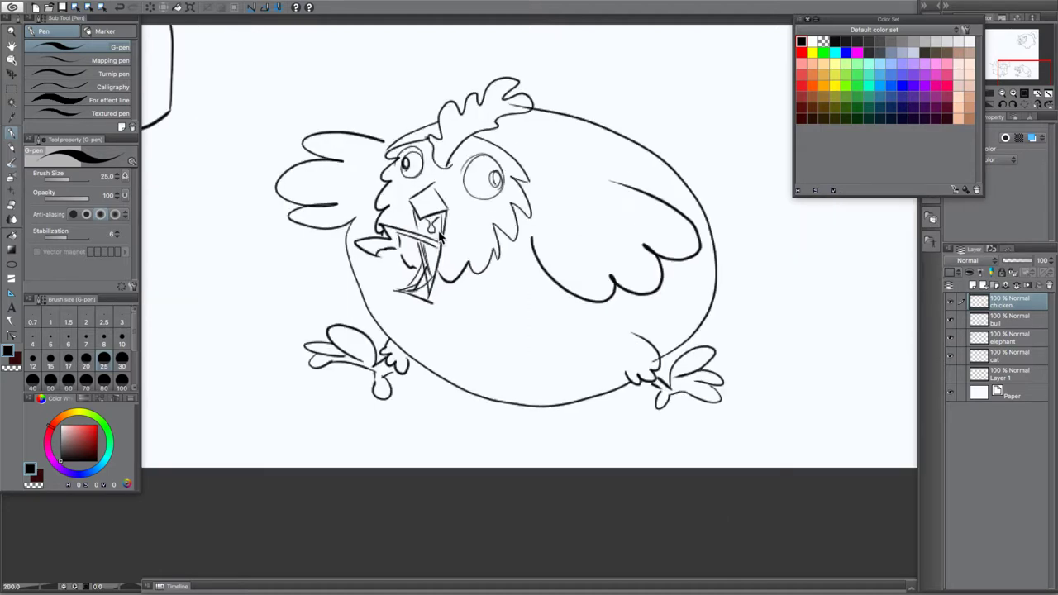
scroll(438, 231, "up", 2)
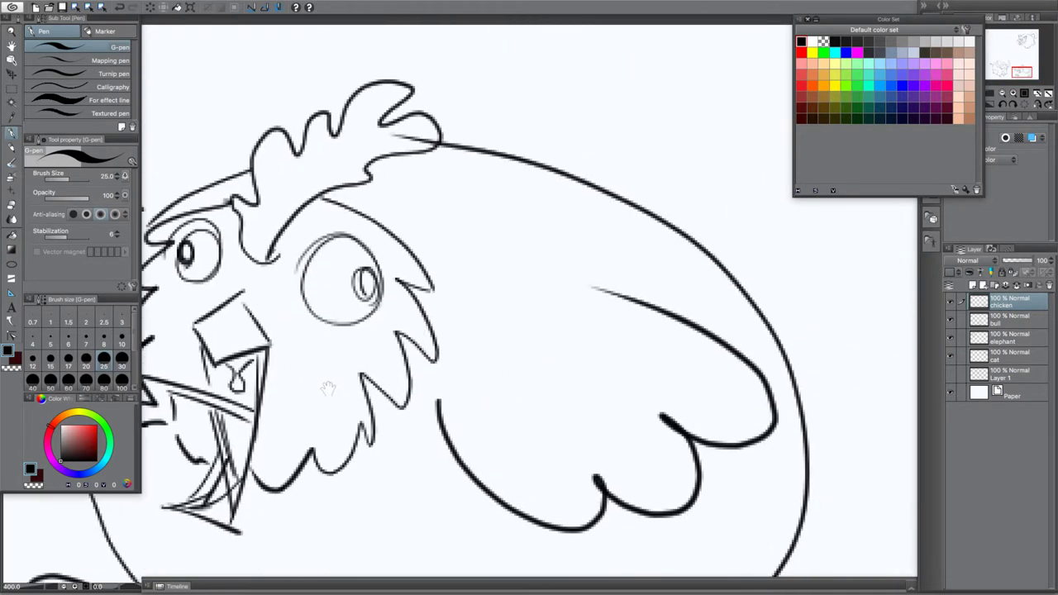
Ink a row of four tail feathers along the chicken's back, with their sides joined to the body outline
left_click_drag(519, 229, 326, 382)
mouse_move(534, 159)
left_mouse_down()
mouse_move(524, 104)
mouse_move(592, 164)
mouse_move(688, 189)
left_mouse_up()
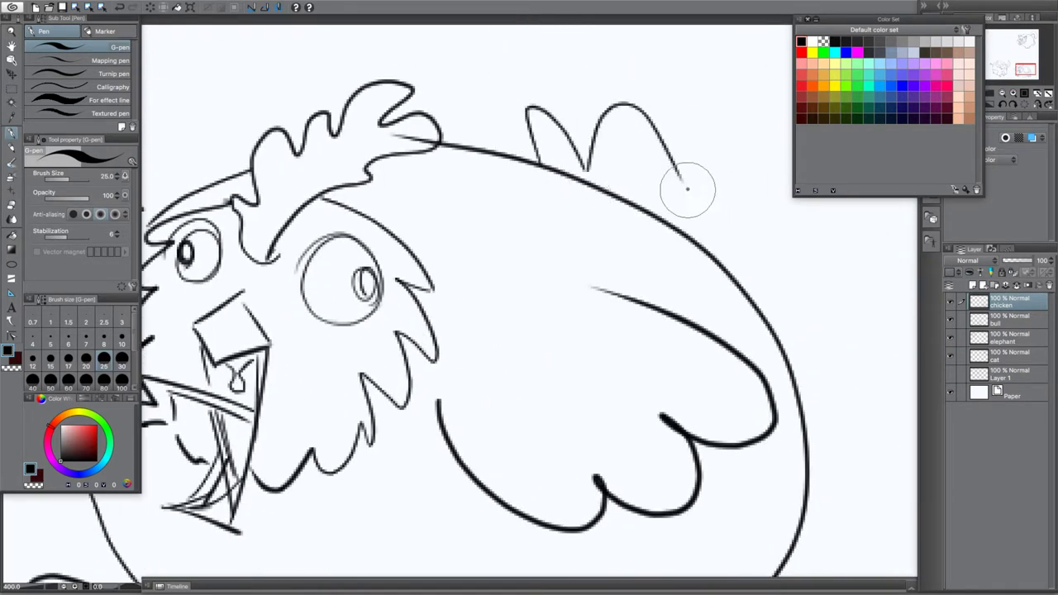
key("super+z")
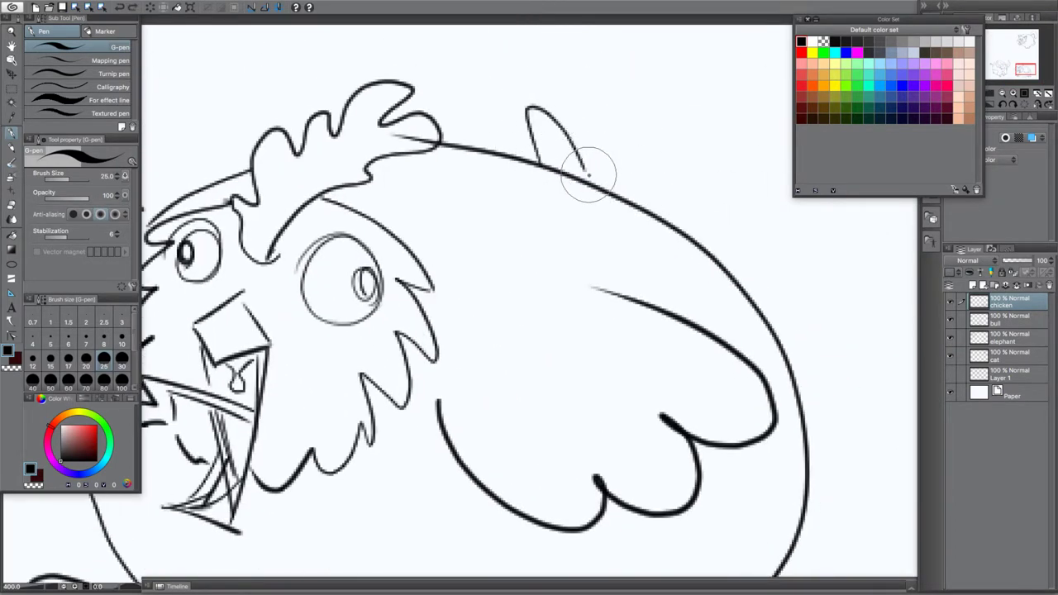
mouse_move(587, 173)
left_mouse_down()
mouse_move(598, 103)
mouse_move(651, 112)
mouse_move(677, 193)
mouse_move(668, 211)
mouse_move(702, 186)
mouse_move(749, 210)
mouse_move(769, 242)
mouse_move(738, 248)
mouse_move(762, 253)
mouse_move(803, 291)
left_mouse_up()
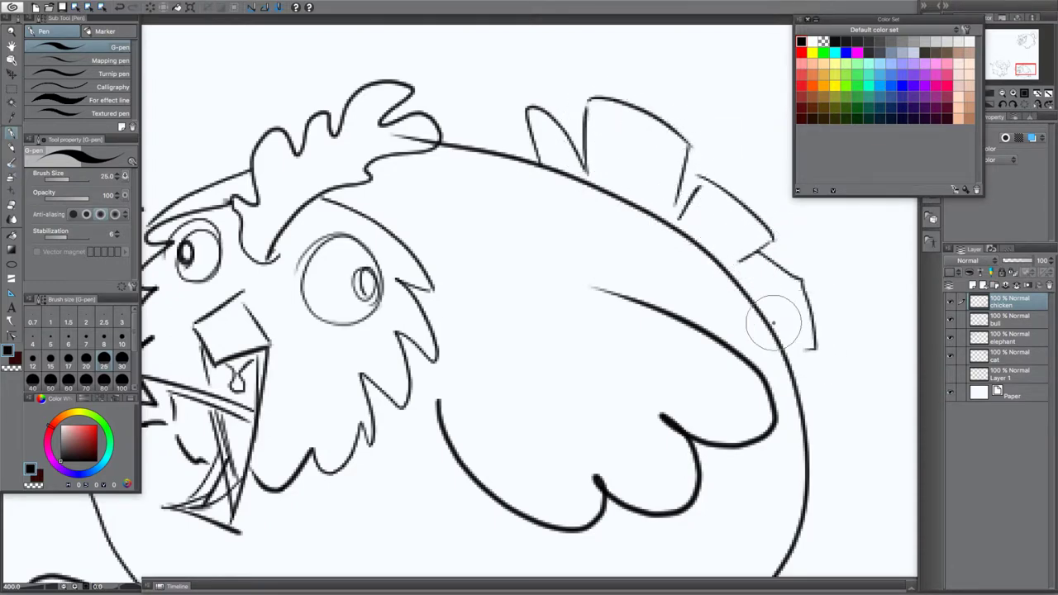
key("ctrl+z")
mouse_move(744, 273)
left_mouse_down()
mouse_move(791, 273)
mouse_move(798, 351)
left_mouse_up()
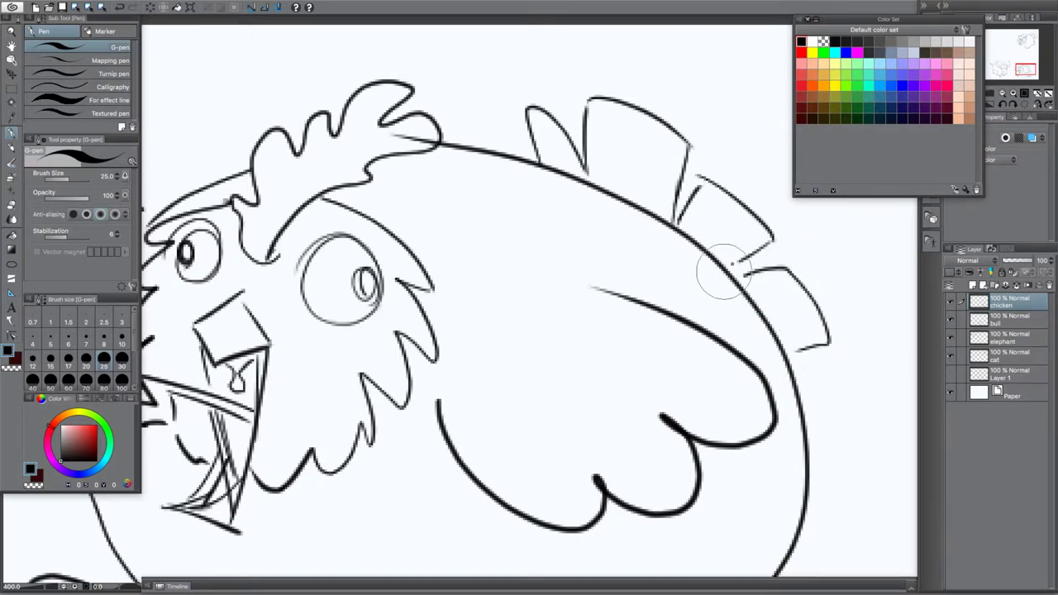
mouse_move(739, 262)
left_mouse_down()
mouse_move(730, 269)
mouse_move(754, 271)
left_mouse_up()
mouse_move(799, 350)
left_mouse_down()
mouse_move(791, 354)
mouse_move(802, 347)
left_mouse_up()
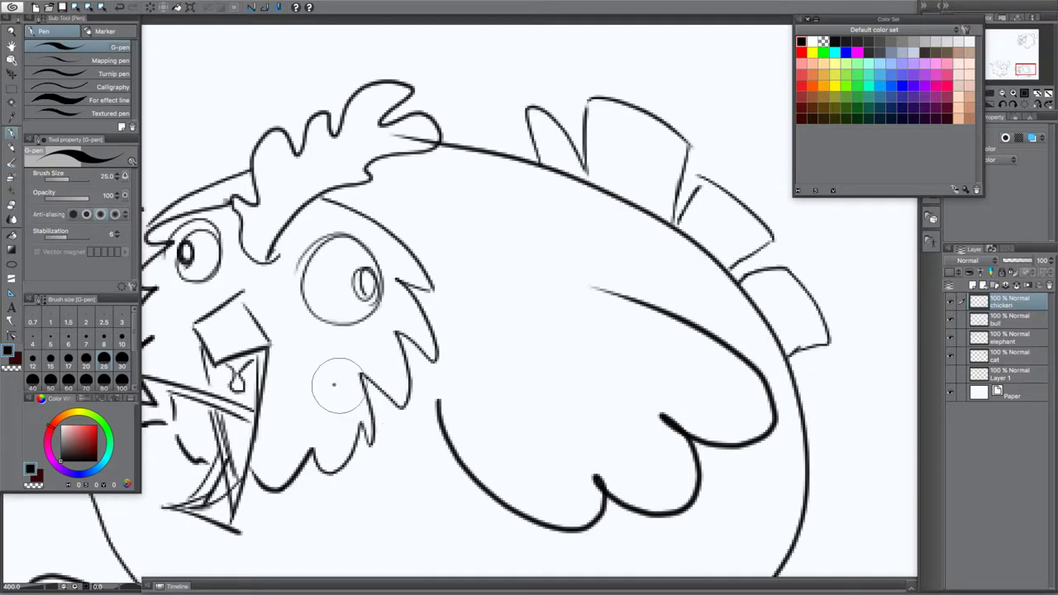
Fill the chicken's larger pupil solid black and add white highlights to the pupils of both eyes
mouse_move(304, 367)
left_mouse_down()
mouse_move(463, 394)
mouse_move(547, 200)
left_mouse_up()
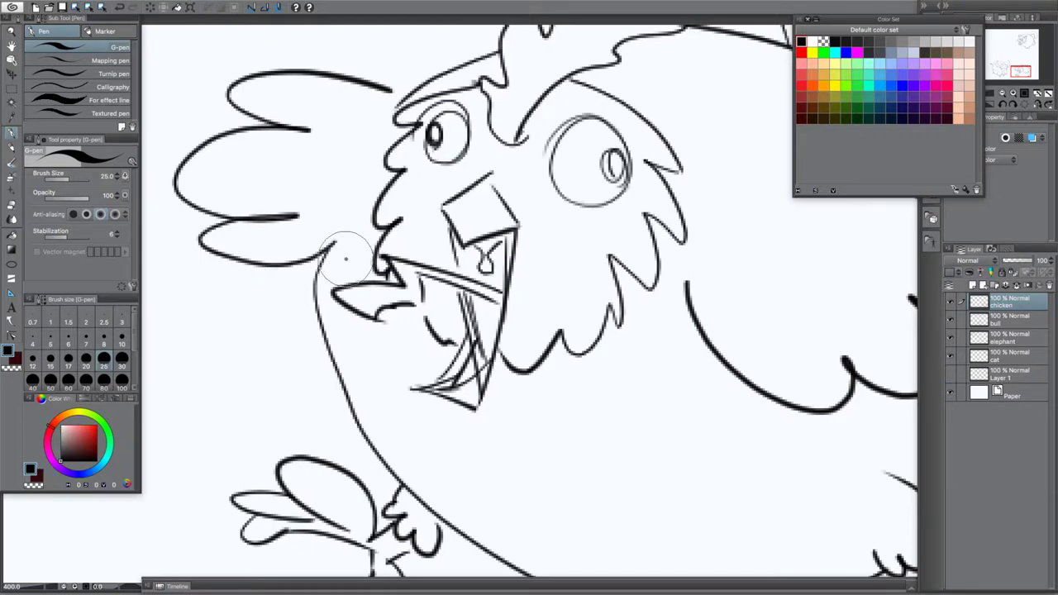
mouse_move(614, 157)
left_mouse_down()
mouse_move(610, 174)
mouse_move(616, 161)
mouse_move(620, 174)
left_mouse_up()
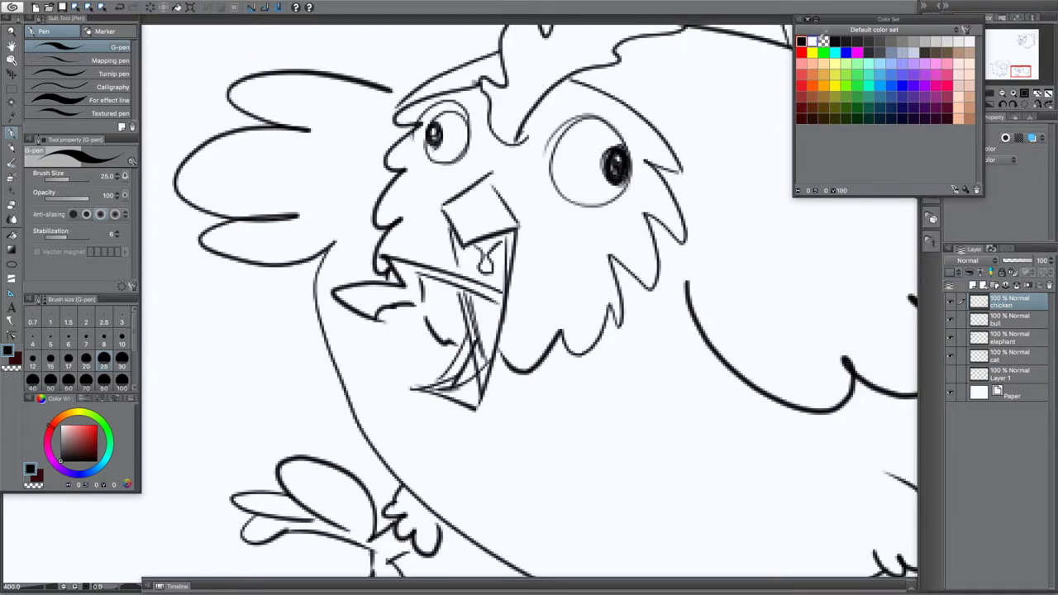
left_click(813, 42)
left_click_drag(611, 159, 618, 154)
left_click_drag(436, 130, 437, 126)
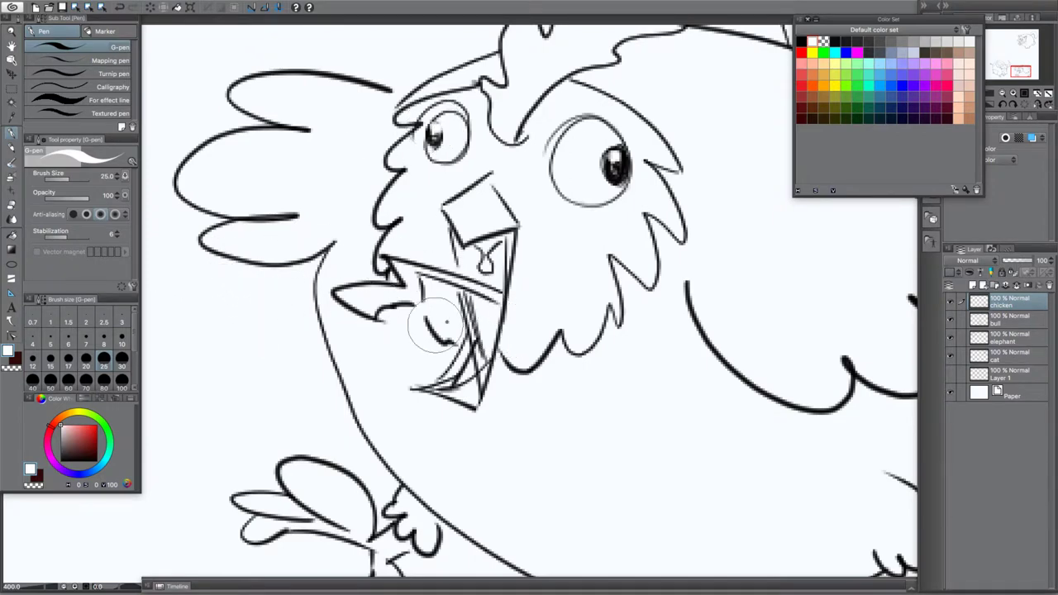
Fill the inside of the chicken's open beak with black, leaving the small drop shape and the dividing band white
left_click(801, 40)
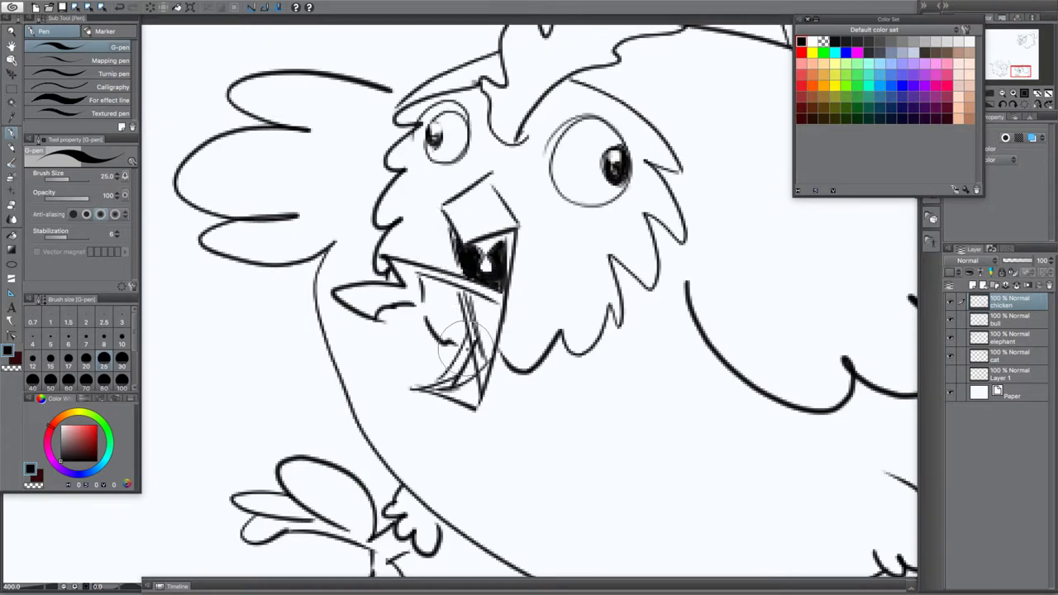
left_click_drag(444, 355, 463, 324)
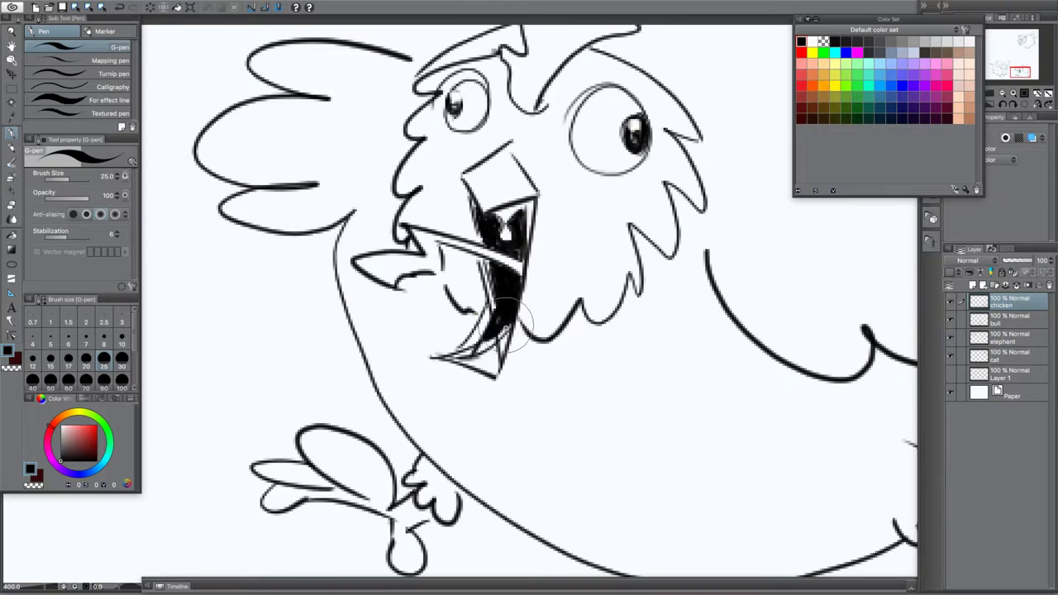
left_click_drag(505, 329, 488, 346)
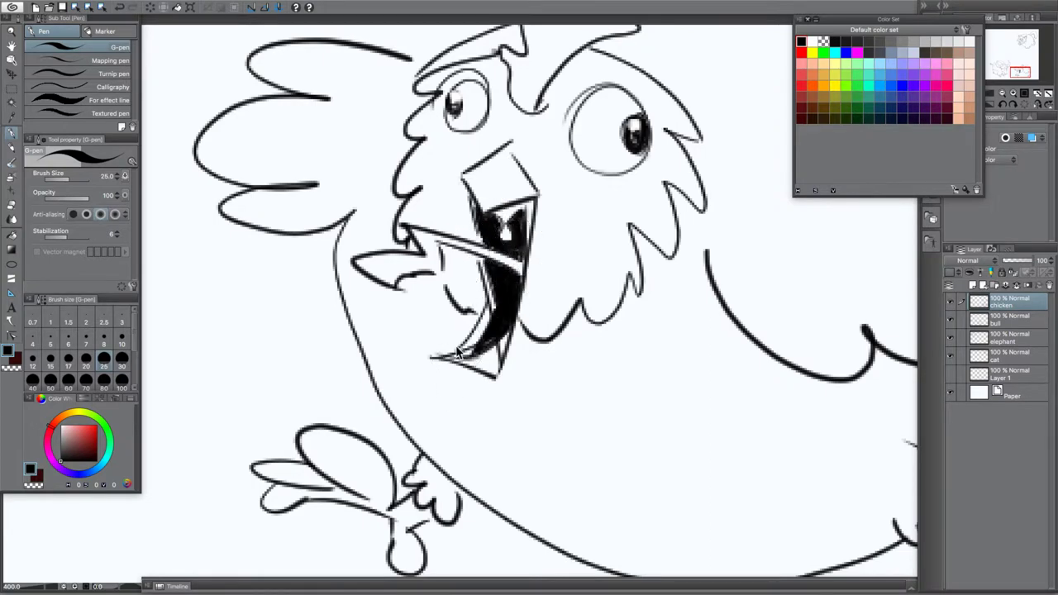
Erase the stray line inside the lower tip of the chicken's beak
scroll(458, 352, "up", 6)
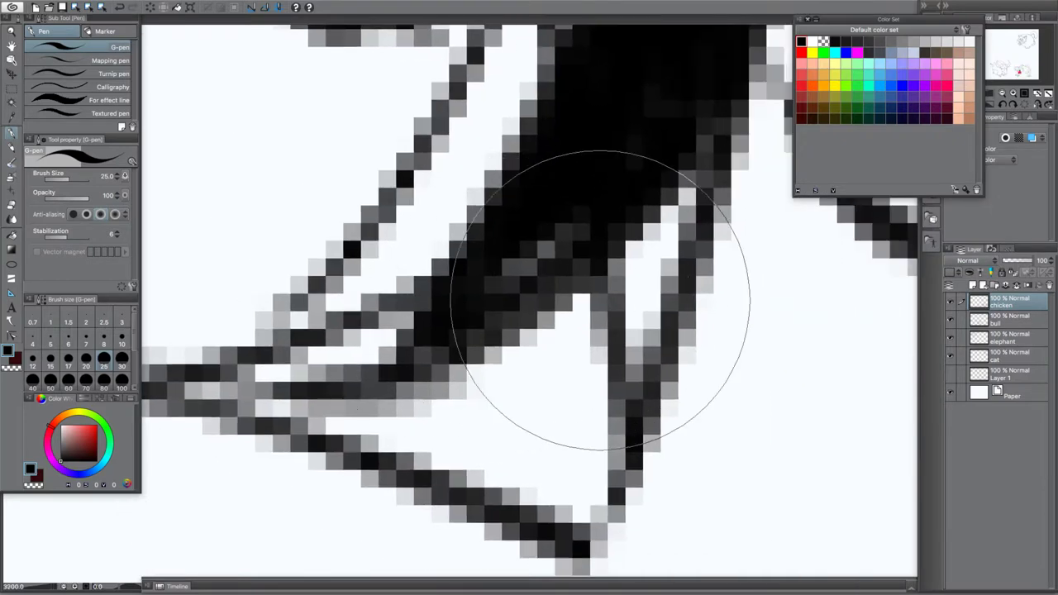
mouse_move(601, 301)
left_mouse_down()
mouse_move(589, 380)
mouse_move(589, 359)
mouse_move(587, 367)
mouse_move(620, 325)
mouse_move(602, 397)
mouse_move(635, 296)
mouse_move(581, 461)
mouse_move(537, 388)
mouse_move(584, 358)
mouse_move(594, 393)
mouse_move(596, 354)
mouse_move(597, 425)
mouse_move(592, 381)
left_mouse_up()
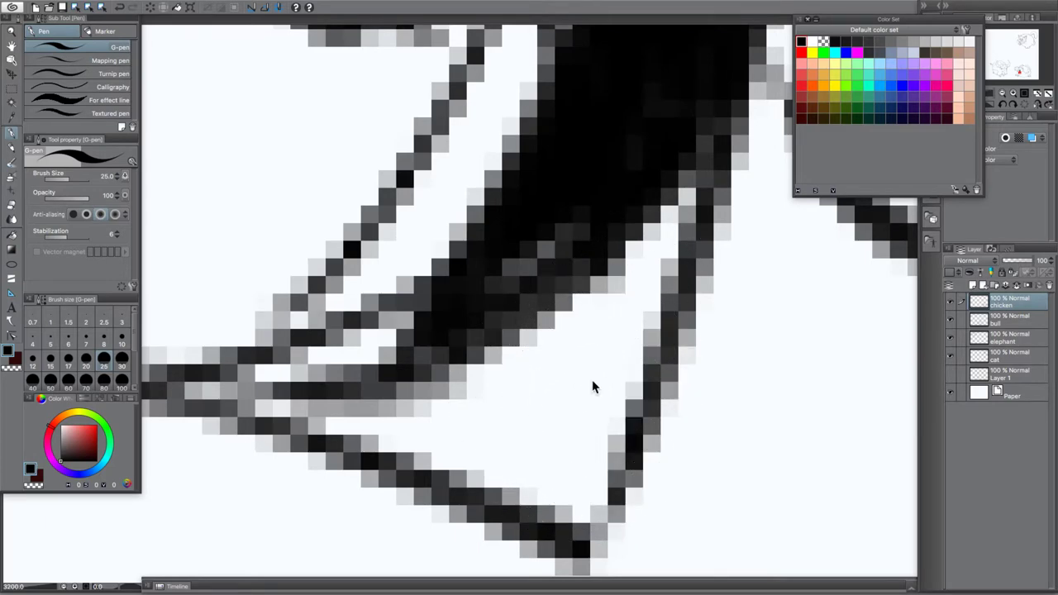
scroll(592, 379, "down", 8)
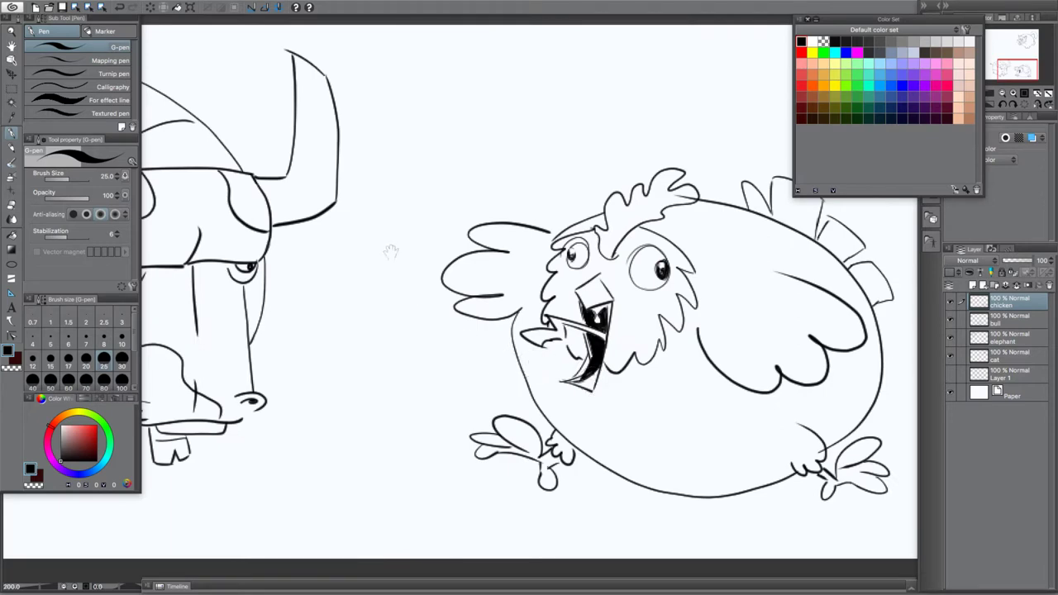
Erase the body line that runs into the chicken's comb and the overshooting stroke at the comb's lowest point between the eyes
left_click_drag(397, 170, 435, 239)
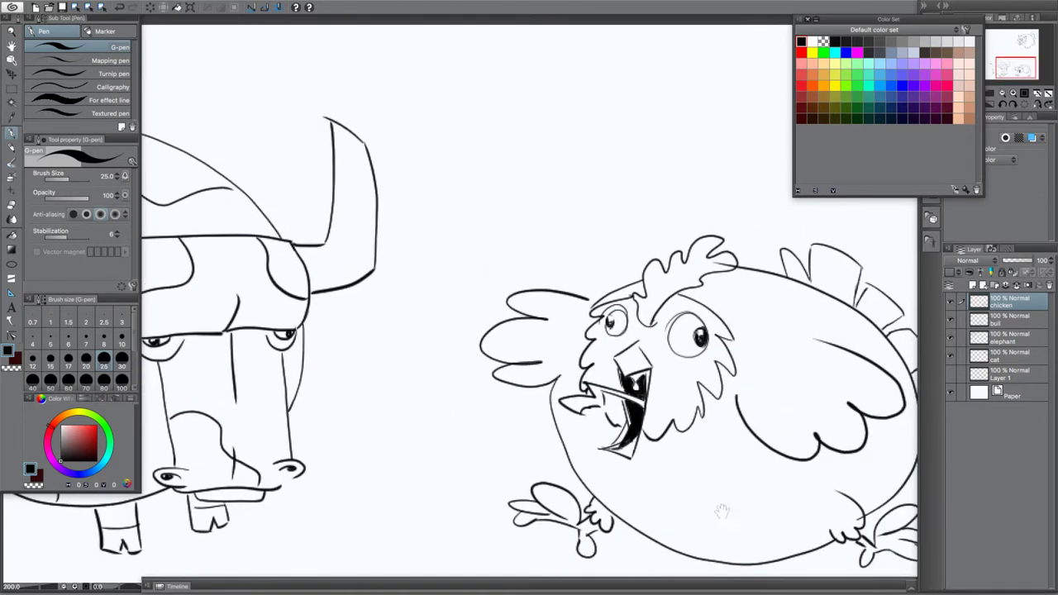
left_click_drag(652, 479, 430, 358)
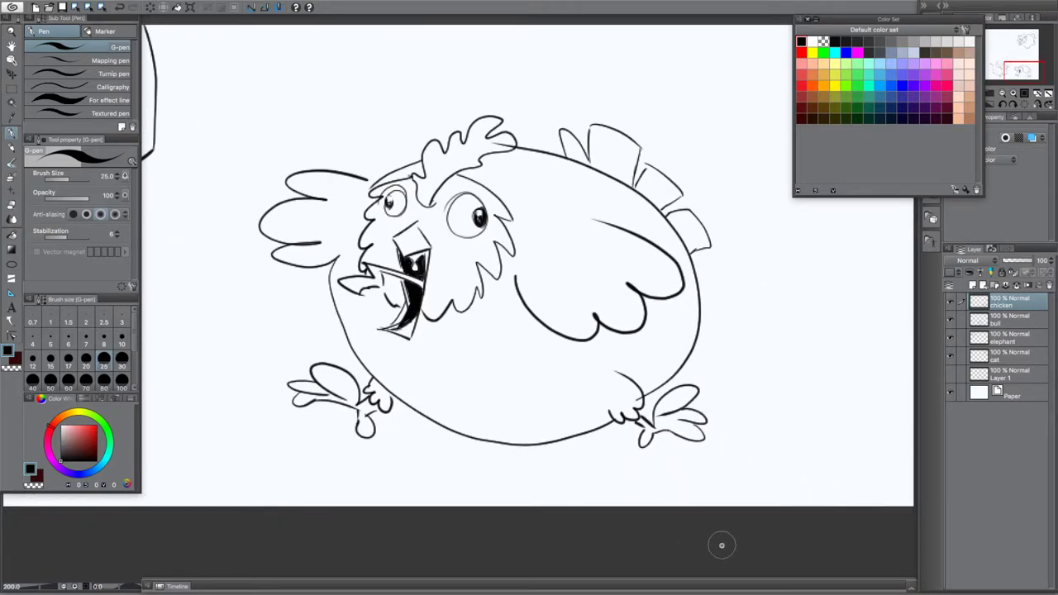
left_click_drag(361, 189, 550, 213)
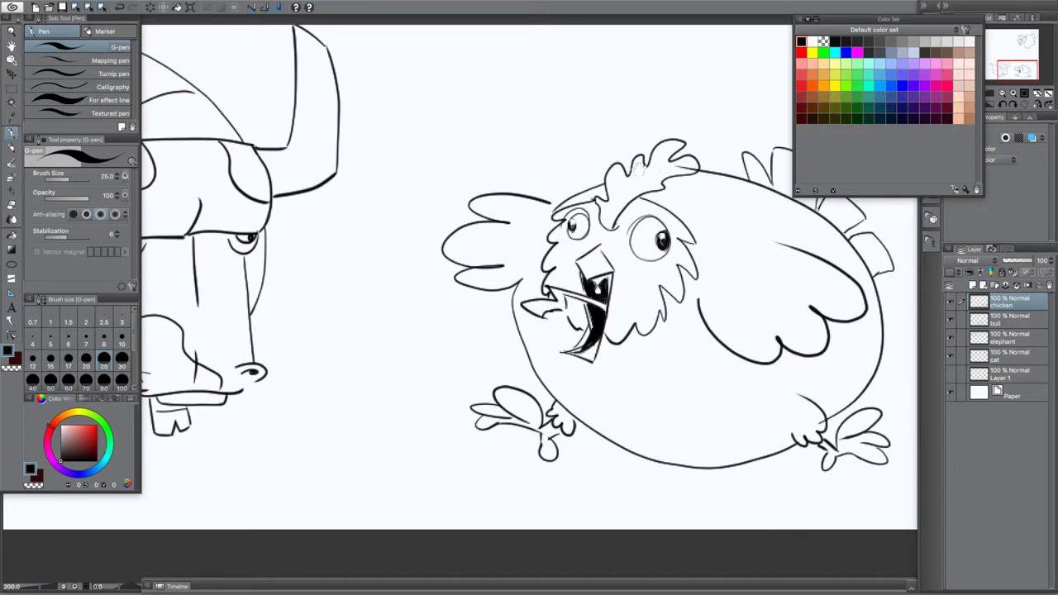
scroll(614, 192, "up", 4)
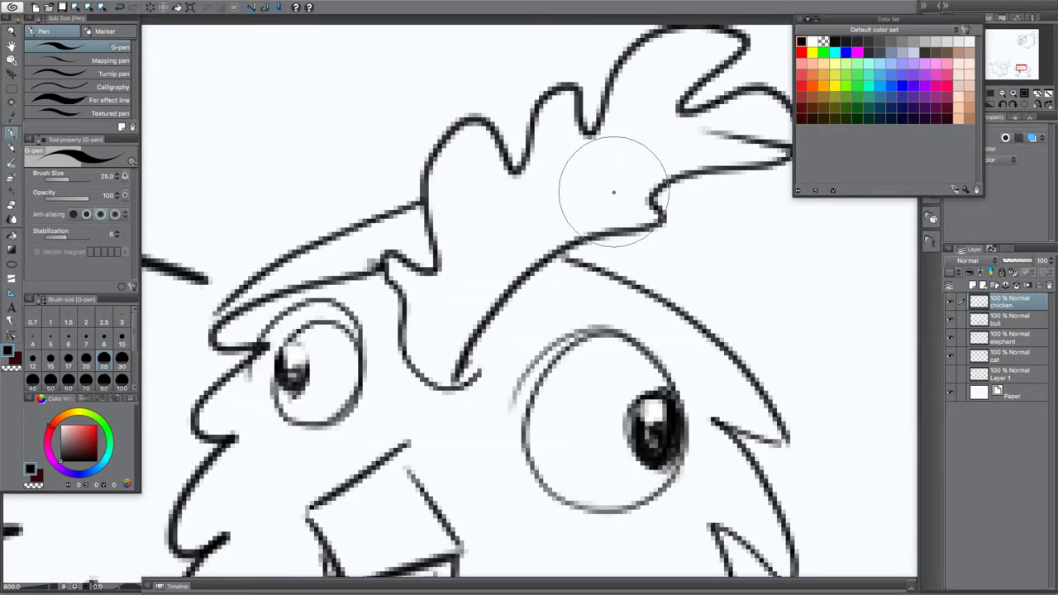
scroll(613, 192, "down", 4)
scroll(612, 272, "up", 4)
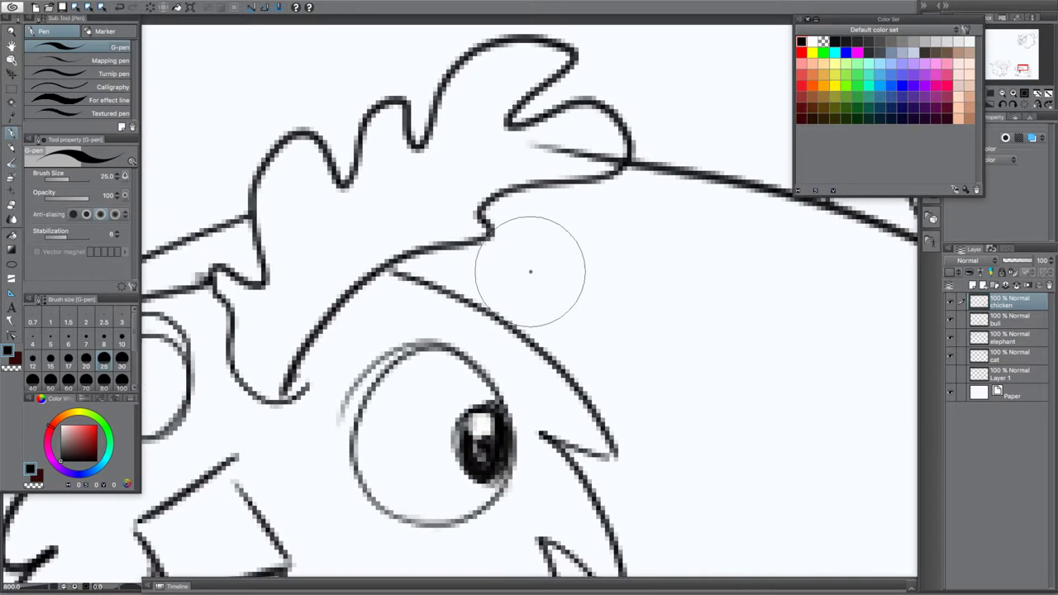
mouse_move(590, 152)
left_mouse_down()
mouse_move(605, 156)
mouse_move(543, 147)
left_mouse_up()
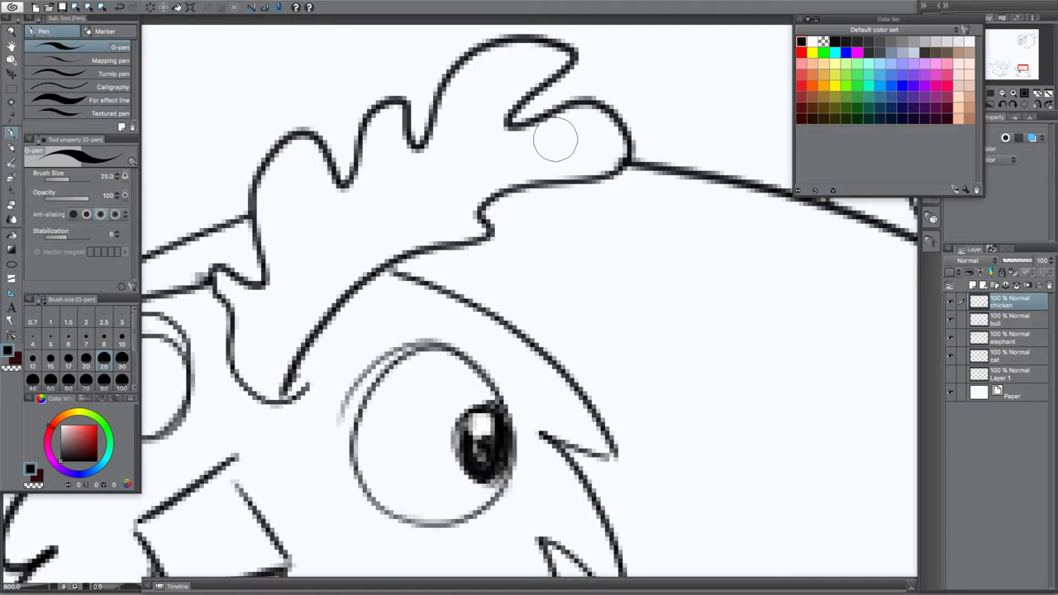
mouse_move(306, 386)
left_mouse_down()
mouse_move(291, 408)
mouse_move(310, 382)
left_mouse_up()
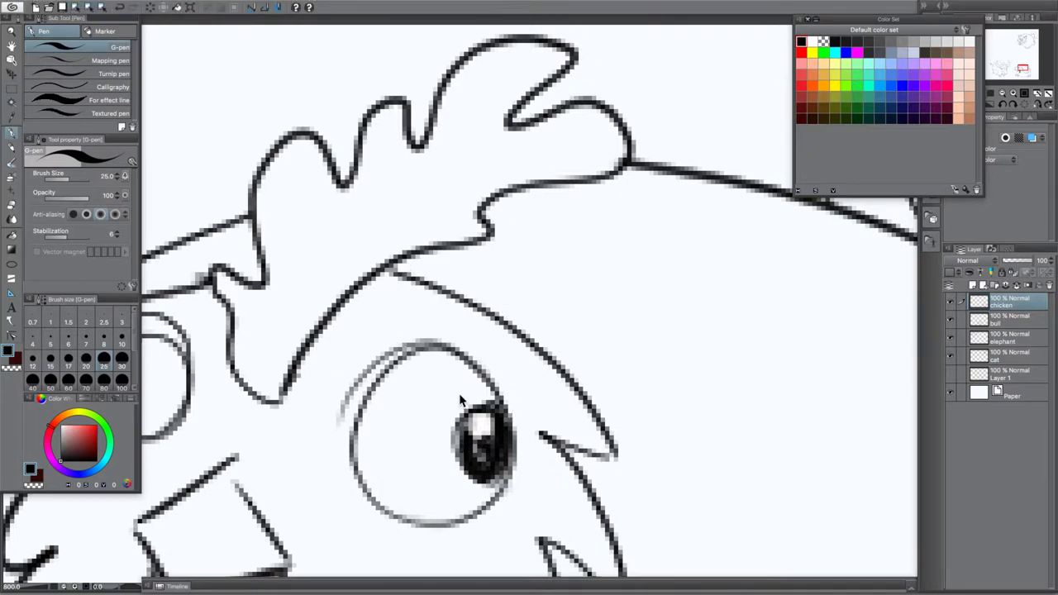
Show the rough sketch on Layer 1 again and look over the remaining animals to find the pig sketch
scroll(461, 401, "down", 6)
mouse_move(380, 430)
left_mouse_down()
mouse_move(448, 267)
mouse_move(576, 224)
left_mouse_up()
mouse_move(331, 295)
left_mouse_down()
mouse_move(588, 350)
mouse_move(664, 414)
left_mouse_up()
scroll(662, 414, "right", 10)
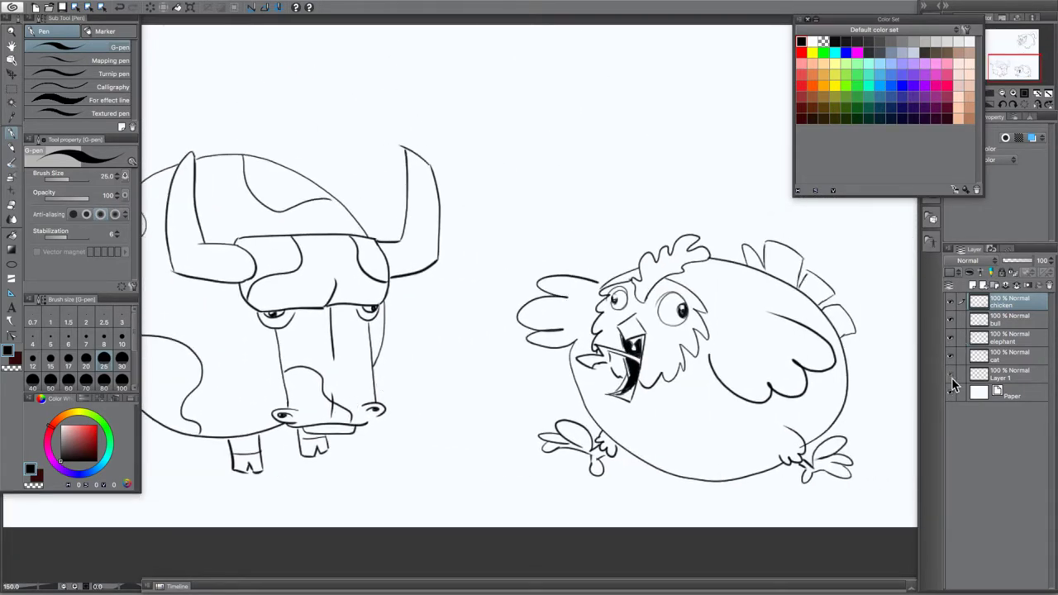
left_click(952, 378)
left_click_drag(458, 291, 612, 536)
mouse_move(525, 364)
left_mouse_down()
mouse_move(344, 338)
mouse_move(700, 468)
mouse_move(725, 502)
left_mouse_up()
mouse_move(244, 433)
left_mouse_down()
mouse_move(384, 359)
mouse_move(532, 437)
left_mouse_up()
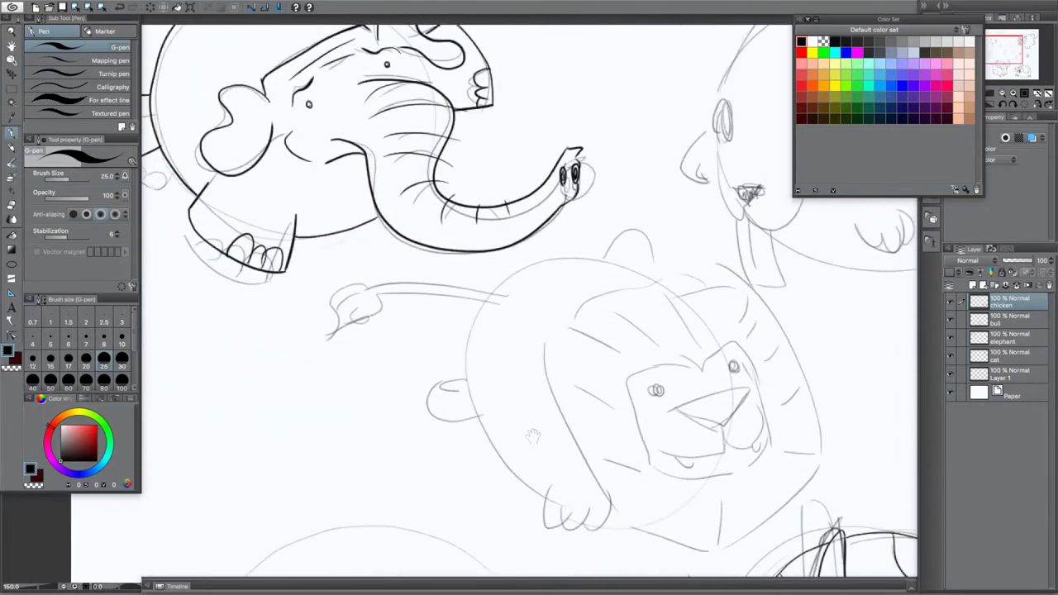
left_click_drag(786, 438, 541, 359)
left_click_drag(650, 327, 538, 502)
left_click_drag(676, 543, 431, 372)
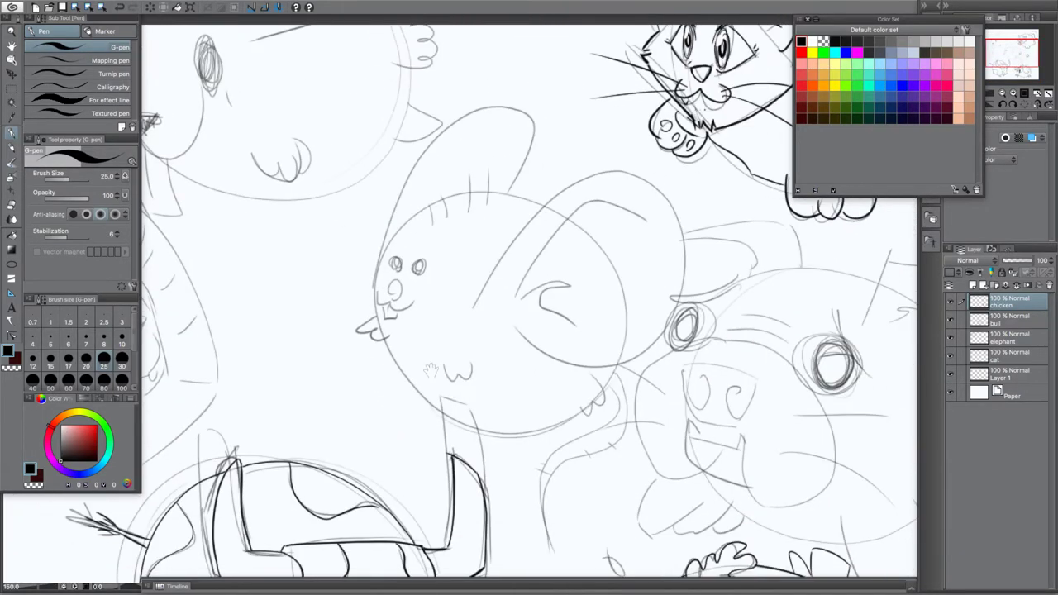
left_click_drag(550, 416, 410, 348)
left_click_drag(335, 293, 592, 385)
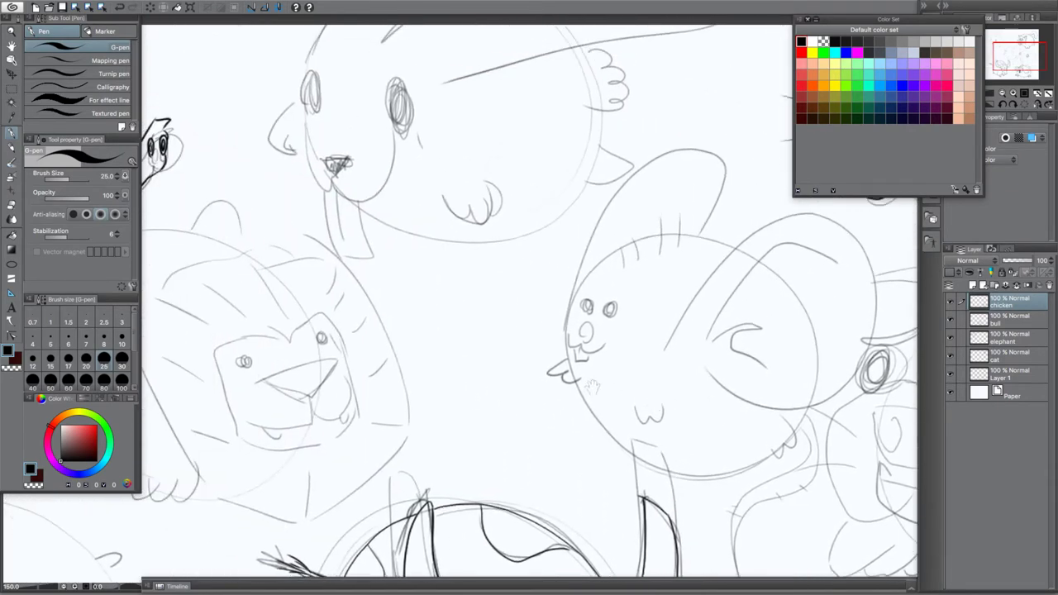
mouse_move(352, 265)
left_mouse_down()
mouse_move(562, 396)
mouse_move(575, 361)
mouse_move(765, 148)
left_mouse_up()
mouse_move(419, 442)
left_mouse_down()
mouse_move(408, 413)
mouse_move(507, 211)
left_mouse_up()
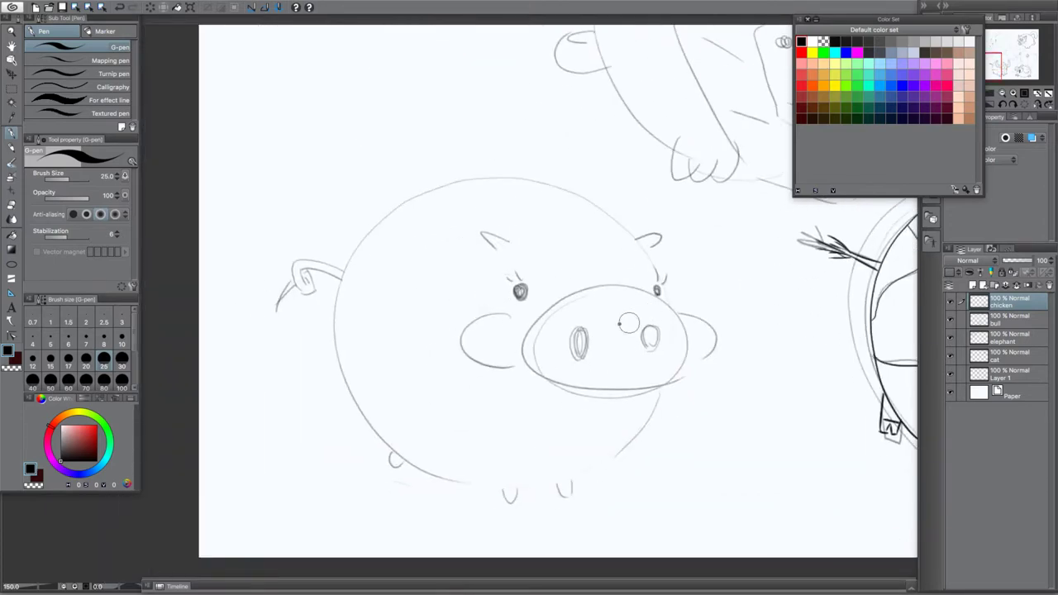
Add a new layer above the chicken layer and name it pig
left_click(974, 286)
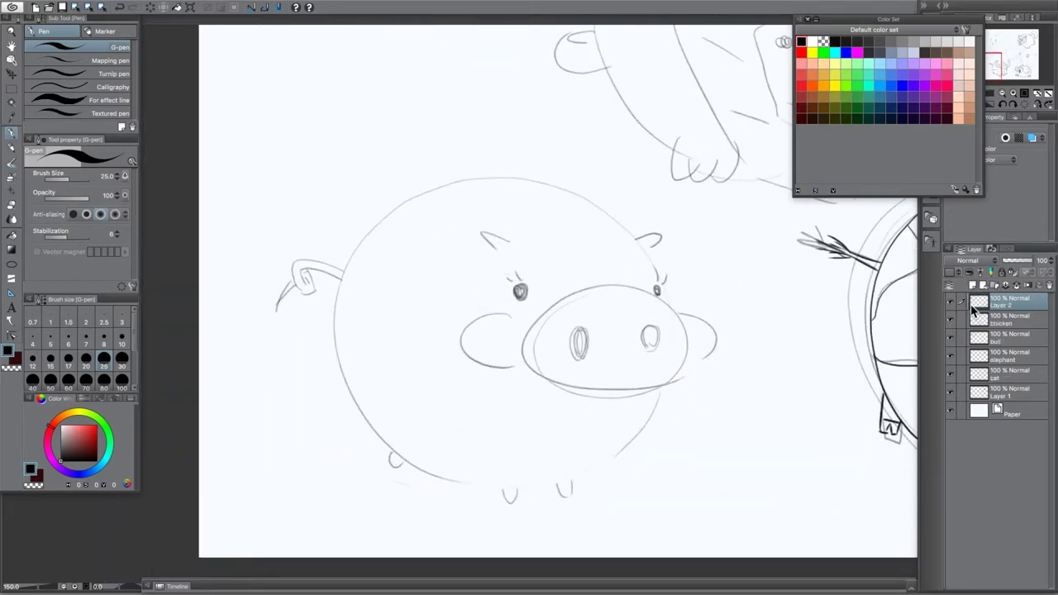
double_click(1003, 308)
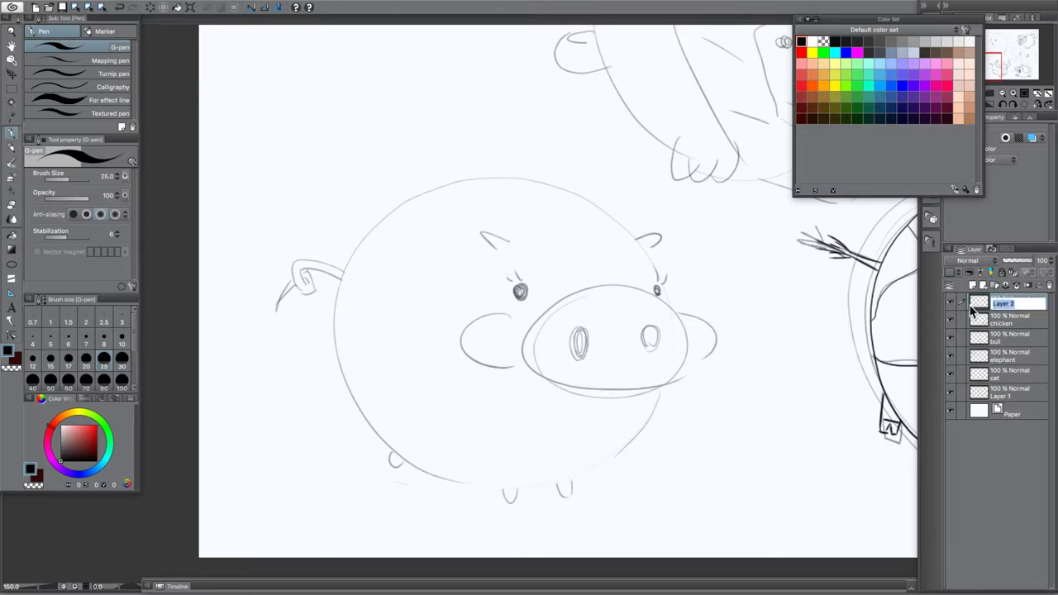
key("Return")
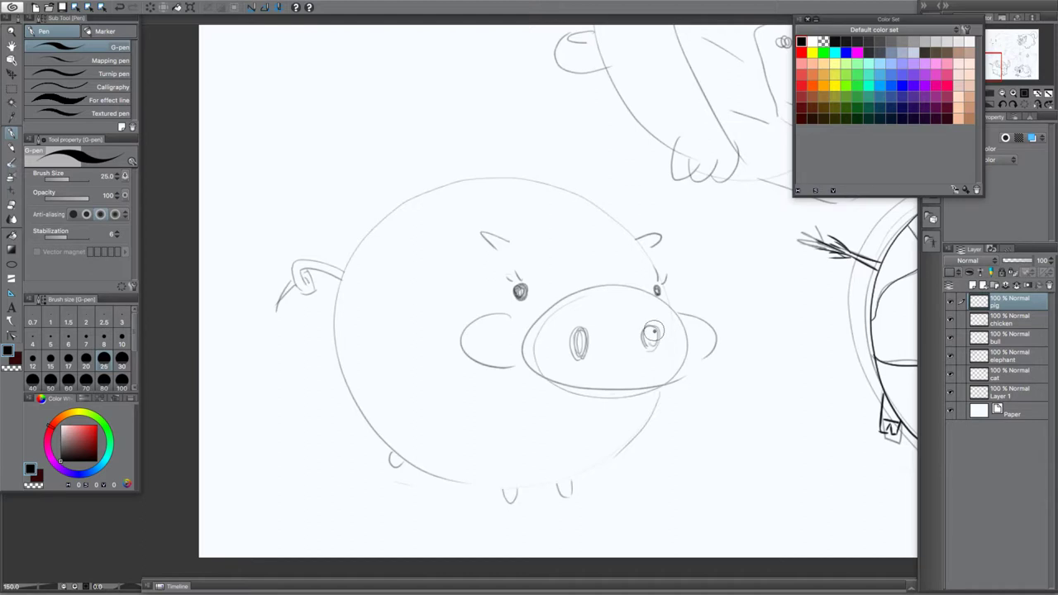
Ink the pig's two nostrils as tall, narrow ovals over the sketch
scroll(654, 335, "up", 1)
mouse_move(652, 375)
left_mouse_down()
mouse_move(641, 364)
mouse_move(651, 371)
left_mouse_up()
left_click_drag(648, 306, 650, 374)
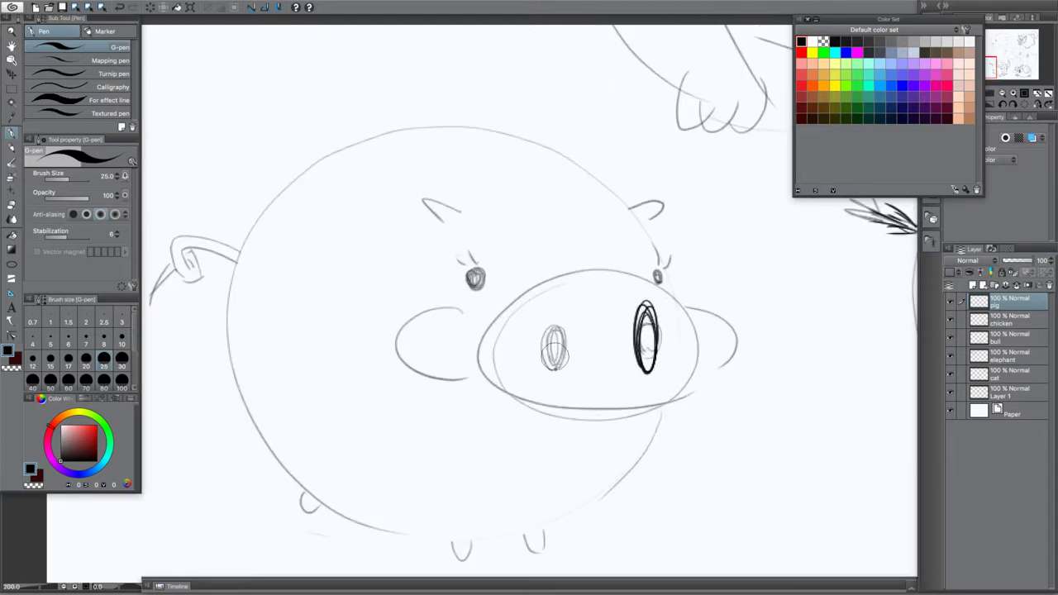
left_click_drag(555, 311, 552, 369)
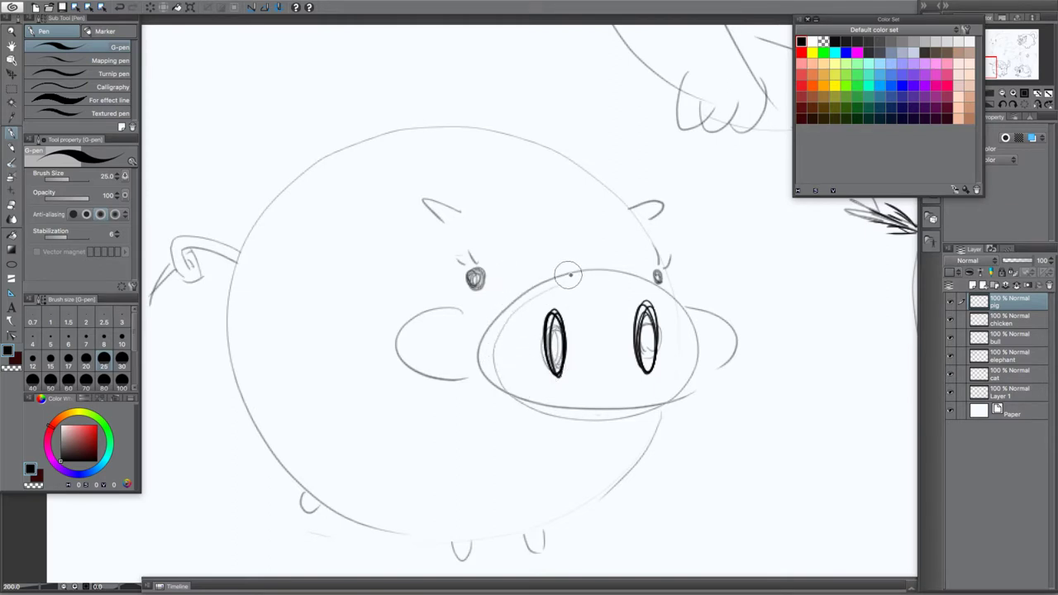
mouse_move(606, 274)
left_mouse_down()
mouse_move(496, 351)
mouse_move(526, 400)
mouse_move(617, 413)
mouse_move(662, 294)
left_mouse_up()
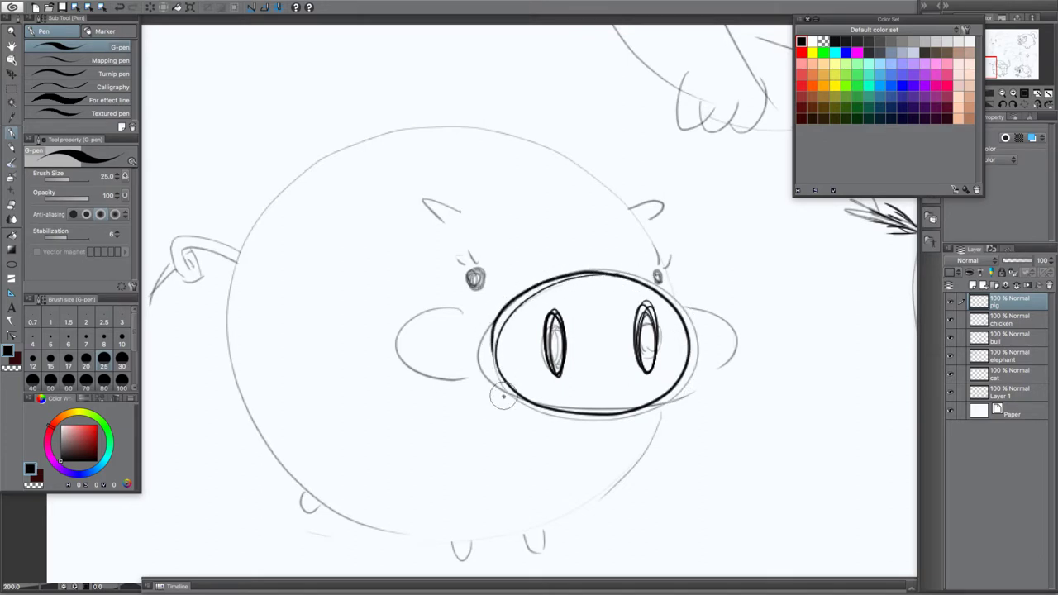
key("ctrl+z")
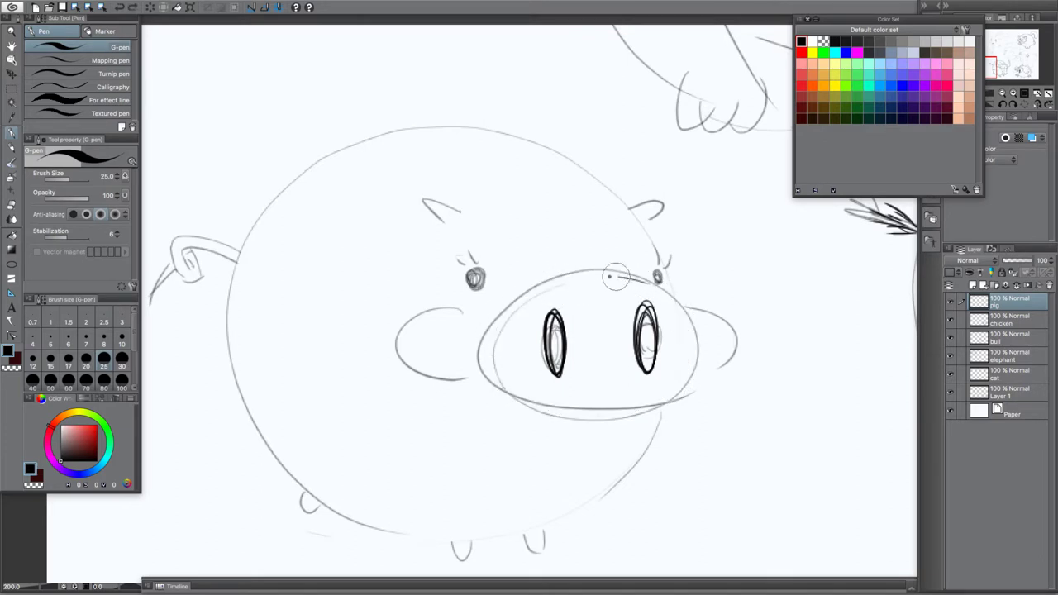
mouse_move(615, 278)
left_mouse_down()
mouse_move(560, 282)
mouse_move(506, 325)
left_mouse_up()
mouse_move(539, 402)
left_mouse_down()
mouse_move(602, 414)
mouse_move(686, 389)
left_mouse_up()
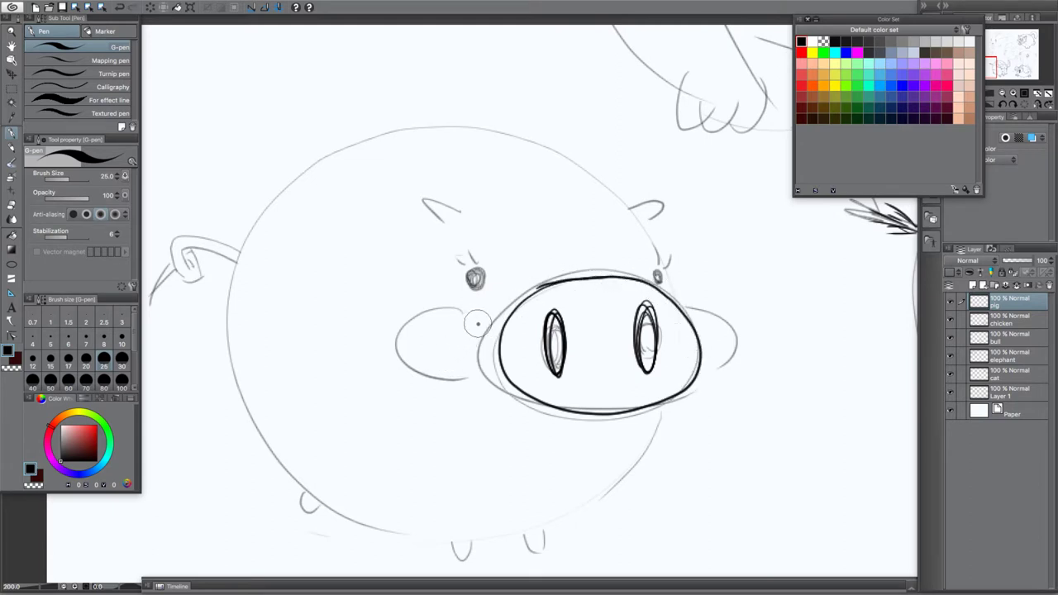
key("ctrl+z")
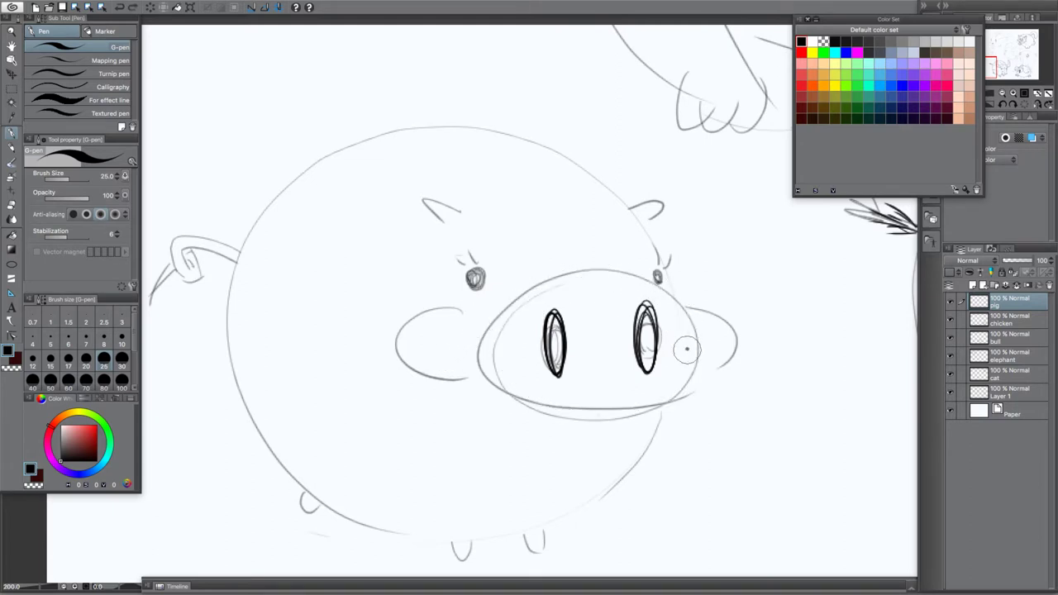
Ink the pig's snout as a boxy shape with slightly bowed sides around the nostrils and erase the overshooting stroke ends at its corners
left_click_drag(677, 305, 687, 398)
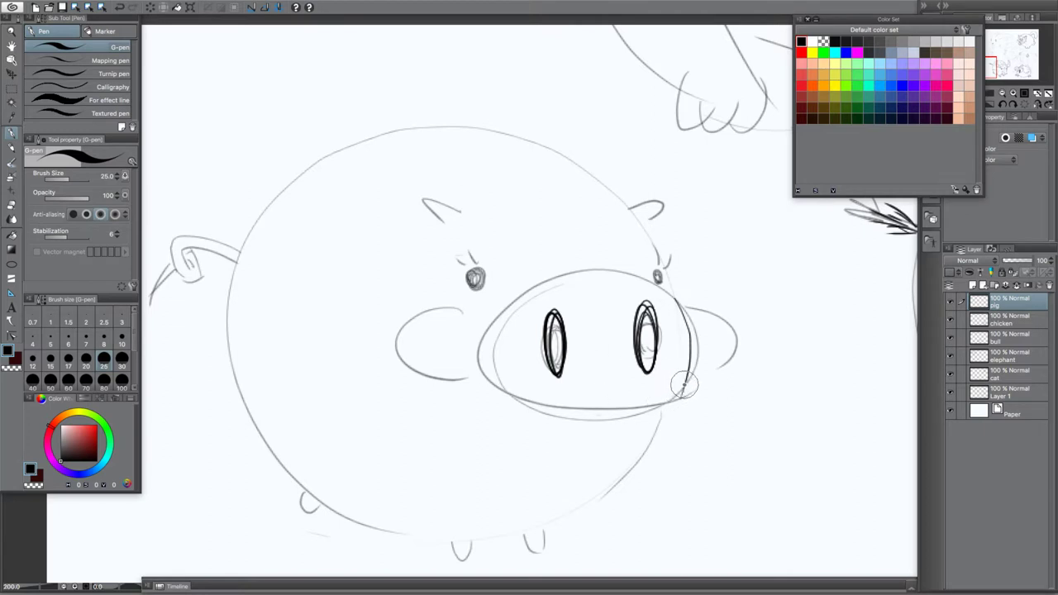
left_click_drag(623, 408, 494, 400)
mouse_move(676, 296)
left_mouse_down()
mouse_move(525, 284)
mouse_move(508, 418)
left_mouse_up()
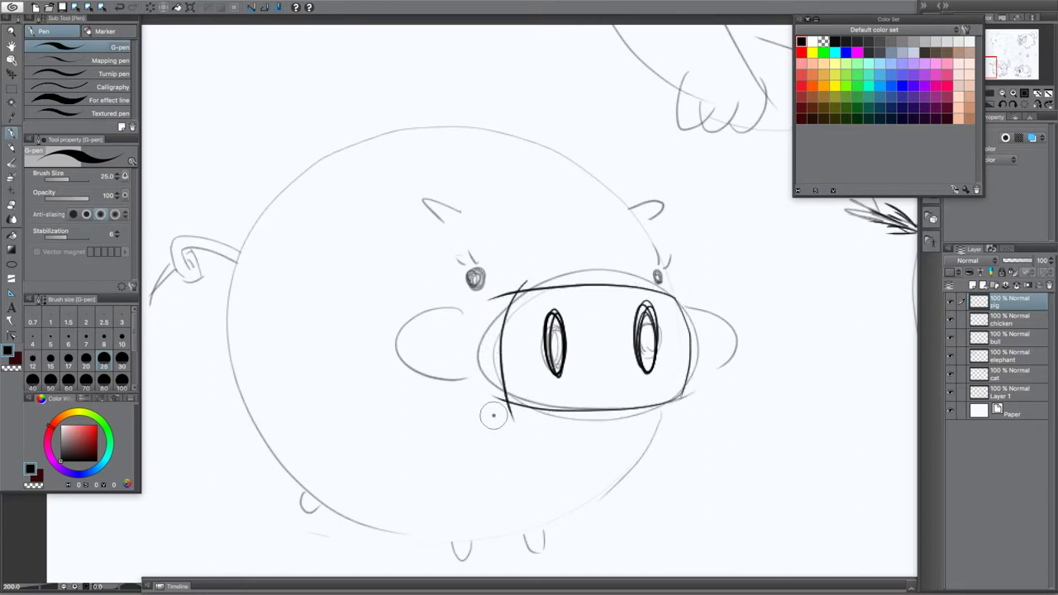
scroll(361, 176, "up", 3)
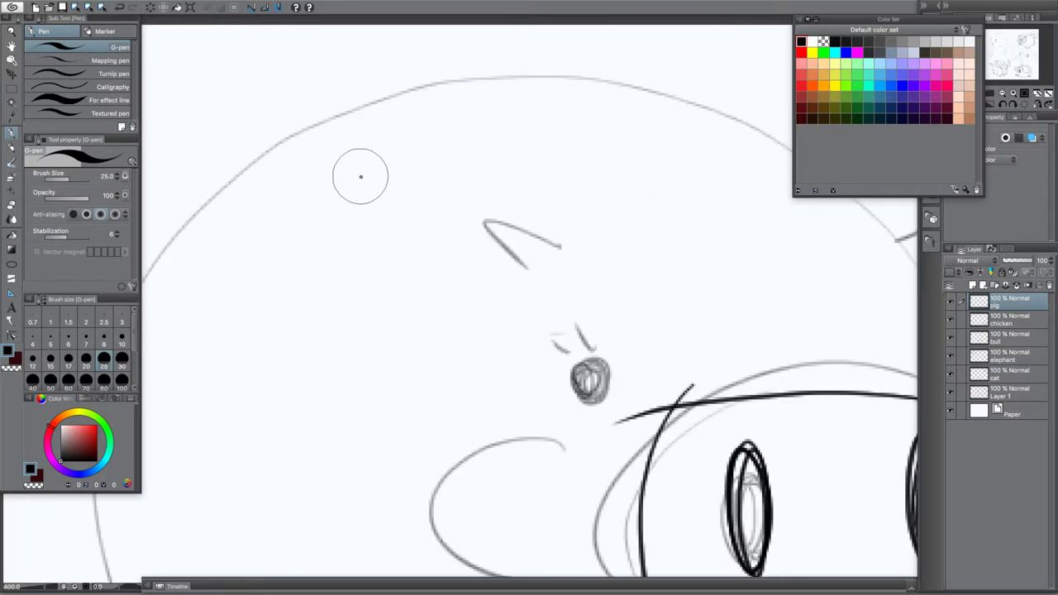
left_click_drag(569, 483, 530, 319)
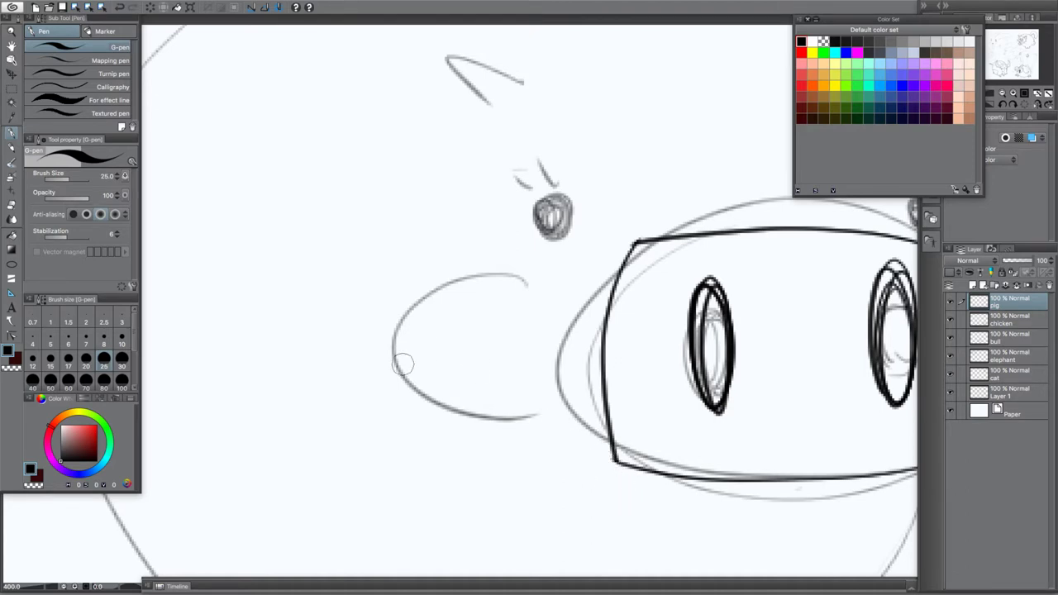
left_click_drag(672, 474, 309, 341)
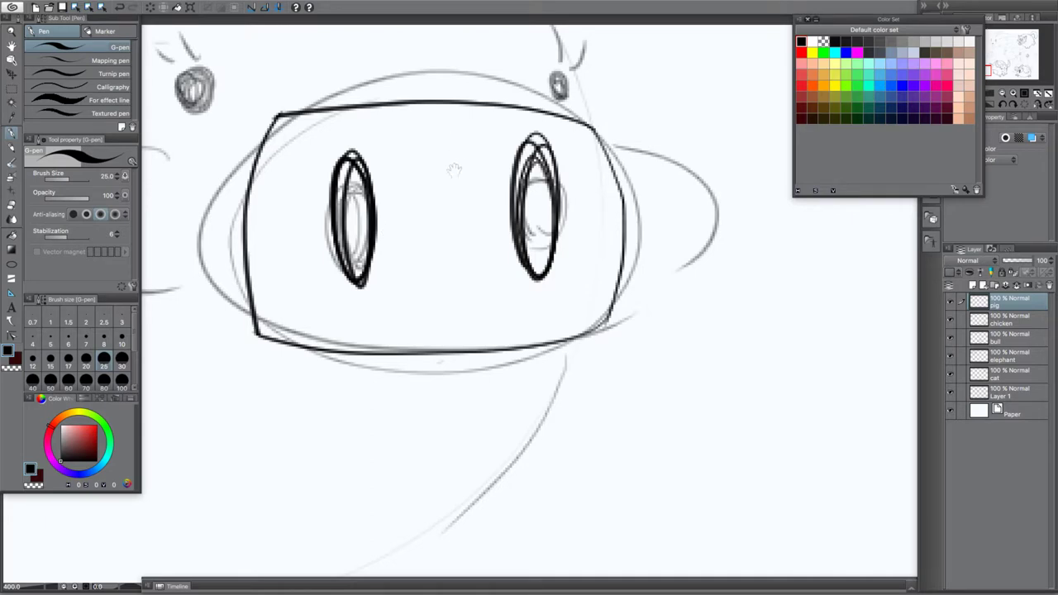
Scribble the inside of both pig nostrils with black
mouse_move(461, 152)
left_mouse_down()
mouse_move(528, 205)
mouse_move(610, 295)
left_mouse_up()
mouse_move(683, 329)
left_mouse_down()
mouse_move(699, 365)
mouse_move(690, 405)
mouse_move(696, 349)
mouse_move(700, 359)
mouse_move(669, 301)
left_mouse_up()
mouse_move(500, 308)
left_mouse_down()
mouse_move(496, 413)
mouse_move(515, 408)
mouse_move(505, 415)
mouse_move(495, 315)
mouse_move(496, 355)
left_mouse_up()
mouse_move(703, 310)
left_mouse_down()
mouse_move(686, 414)
mouse_move(680, 324)
left_mouse_up()
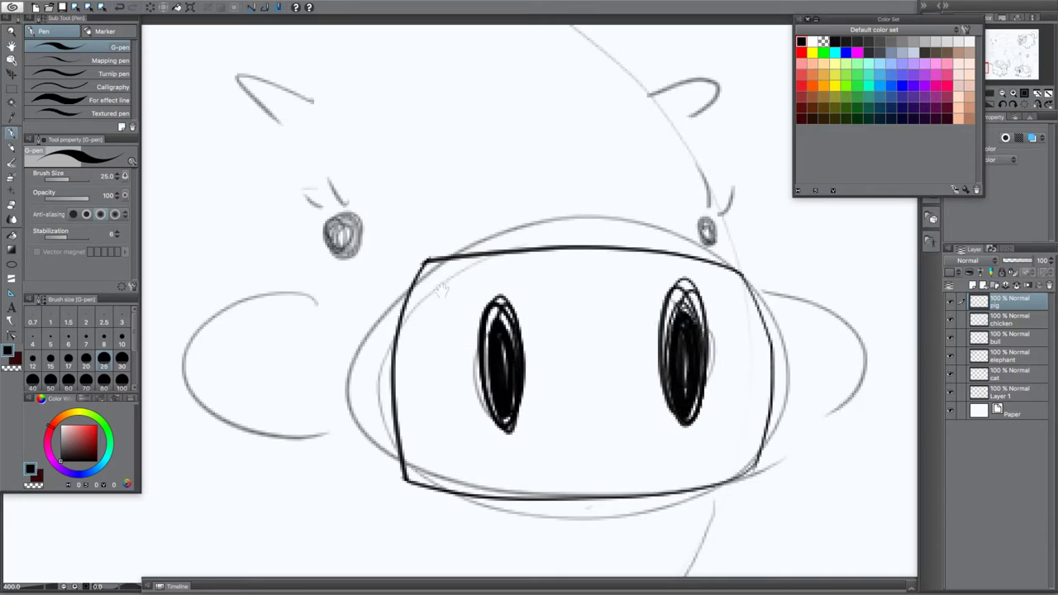
Ink the pig's two eyes as small ovals over the sketch and add two curved, tapered lashes above each
left_click_drag(623, 258, 649, 255)
left_click_drag(735, 240, 734, 246)
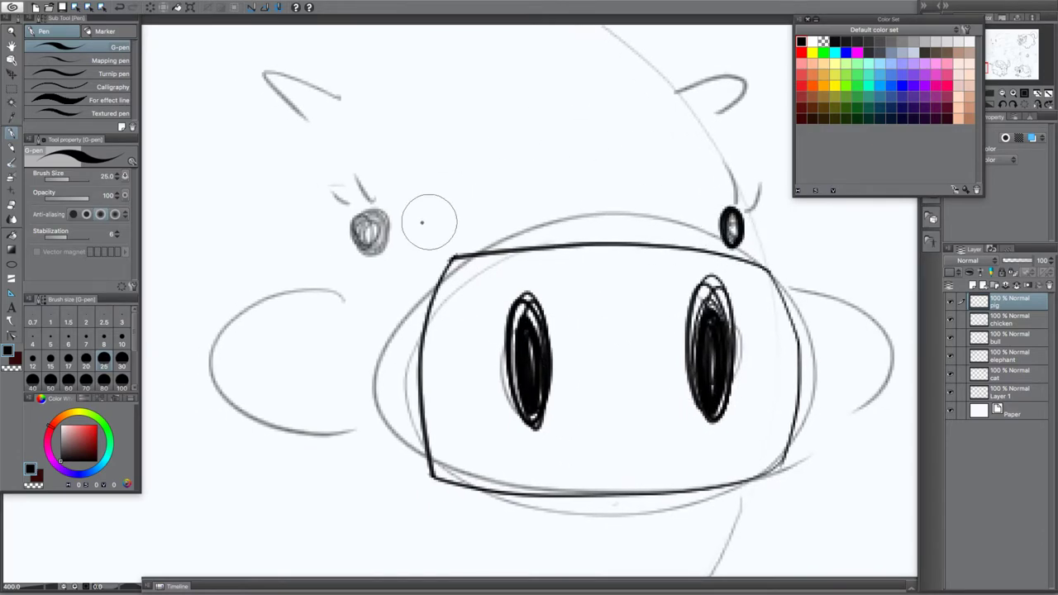
mouse_move(357, 223)
left_mouse_down()
mouse_move(371, 244)
mouse_move(377, 207)
left_mouse_up()
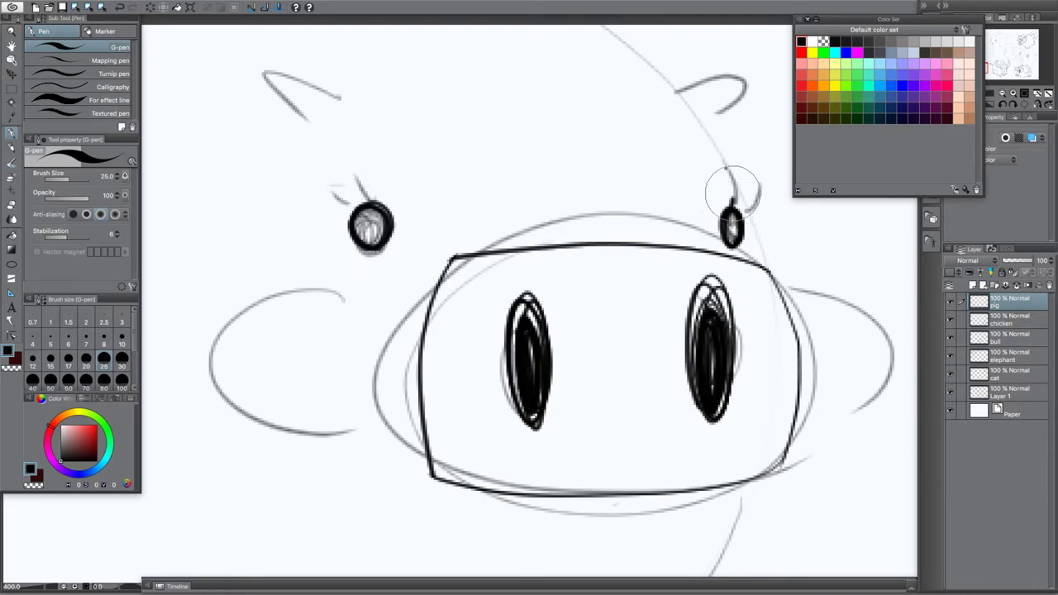
left_click_drag(724, 164, 732, 213)
left_click_drag(769, 164, 738, 212)
mouse_move(364, 202)
left_mouse_down()
mouse_move(323, 150)
mouse_move(337, 208)
mouse_move(272, 160)
left_mouse_up()
Ink the pig's near ear reaching outward with a rounded, folded tip and an inner fold line
left_click_drag(533, 208, 648, 359)
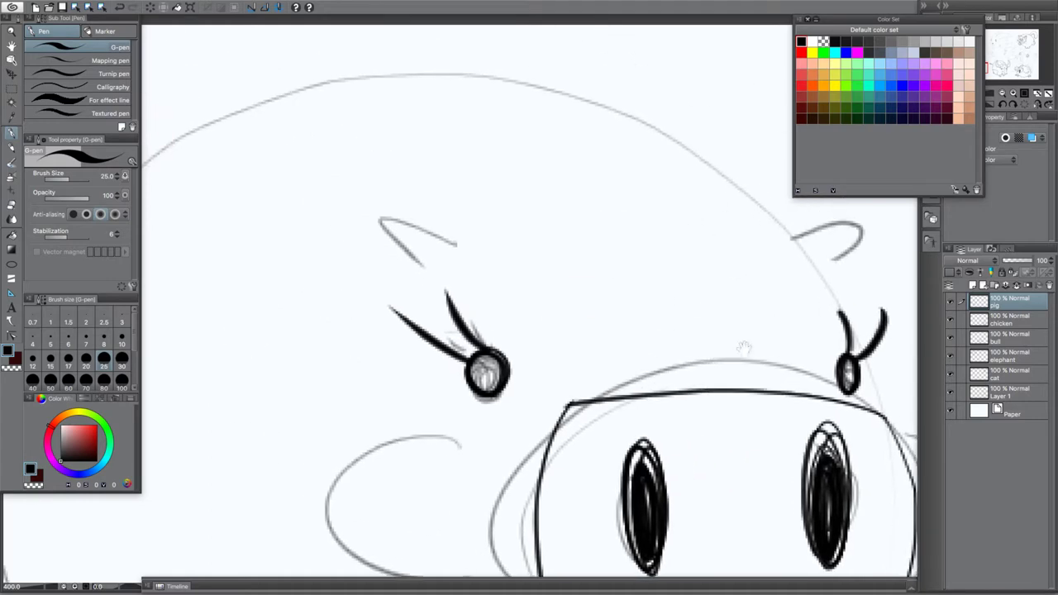
mouse_move(455, 245)
left_mouse_down()
mouse_move(371, 213)
mouse_move(310, 206)
mouse_move(277, 175)
mouse_move(265, 180)
mouse_move(256, 205)
mouse_move(296, 213)
mouse_move(373, 303)
left_mouse_up()
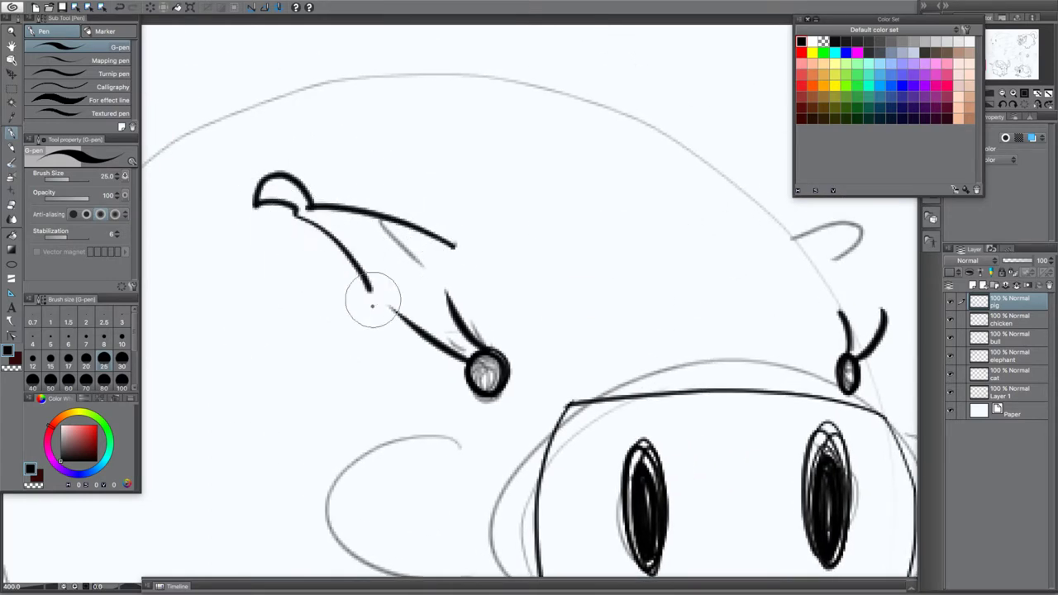
mouse_move(376, 256)
left_mouse_down()
mouse_move(384, 251)
mouse_move(319, 221)
left_mouse_up()
Ink the pig's far ear as a folded shape curling outward from the edge of the head above the far eye
left_click_drag(730, 260, 562, 273)
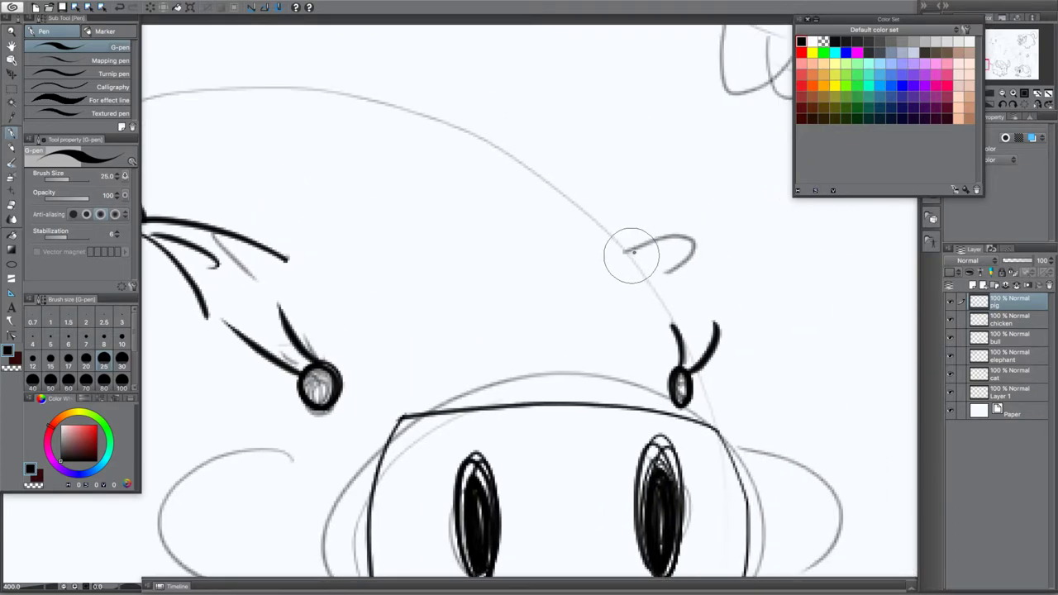
left_click_drag(631, 255, 700, 241)
mouse_move(696, 241)
left_mouse_down()
mouse_move(737, 283)
mouse_move(747, 263)
left_mouse_up()
mouse_move(660, 293)
left_mouse_down()
mouse_move(676, 259)
mouse_move(716, 247)
mouse_move(662, 316)
mouse_move(680, 270)
mouse_move(674, 325)
left_mouse_up()
Erase the near ear and ink it again with a pointed, drooping tip and a short inner fold line
left_click_drag(341, 382, 591, 374)
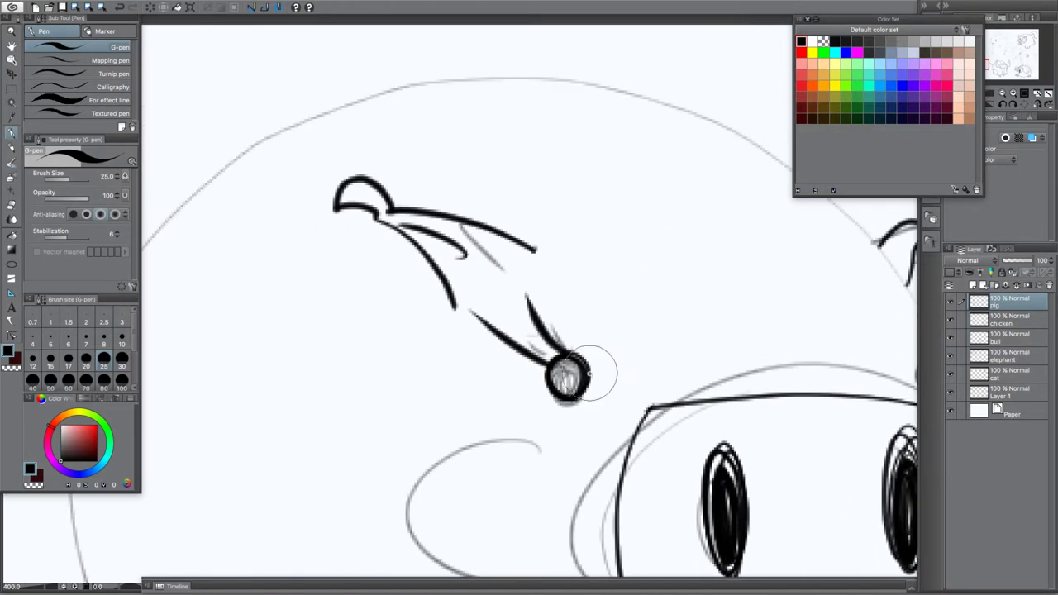
mouse_move(407, 237)
left_mouse_down()
mouse_move(459, 312)
mouse_move(395, 210)
mouse_move(351, 197)
mouse_move(499, 221)
mouse_move(406, 199)
mouse_move(506, 245)
mouse_move(543, 249)
mouse_move(529, 265)
mouse_move(483, 265)
mouse_move(335, 192)
mouse_move(406, 206)
mouse_move(382, 182)
left_mouse_up()
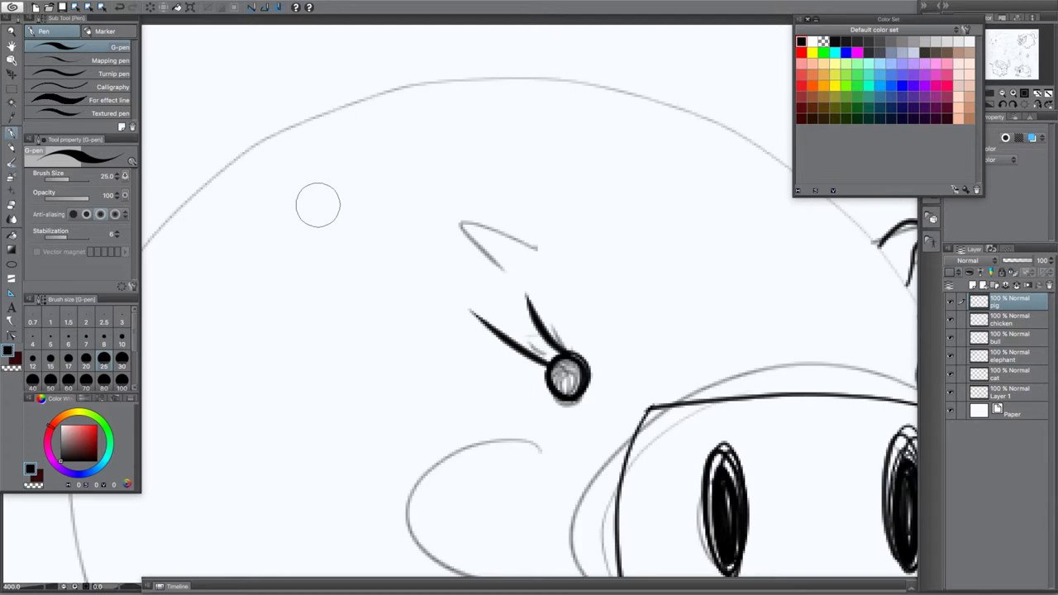
mouse_move(520, 245)
left_mouse_down()
mouse_move(434, 184)
mouse_move(333, 227)
left_mouse_up()
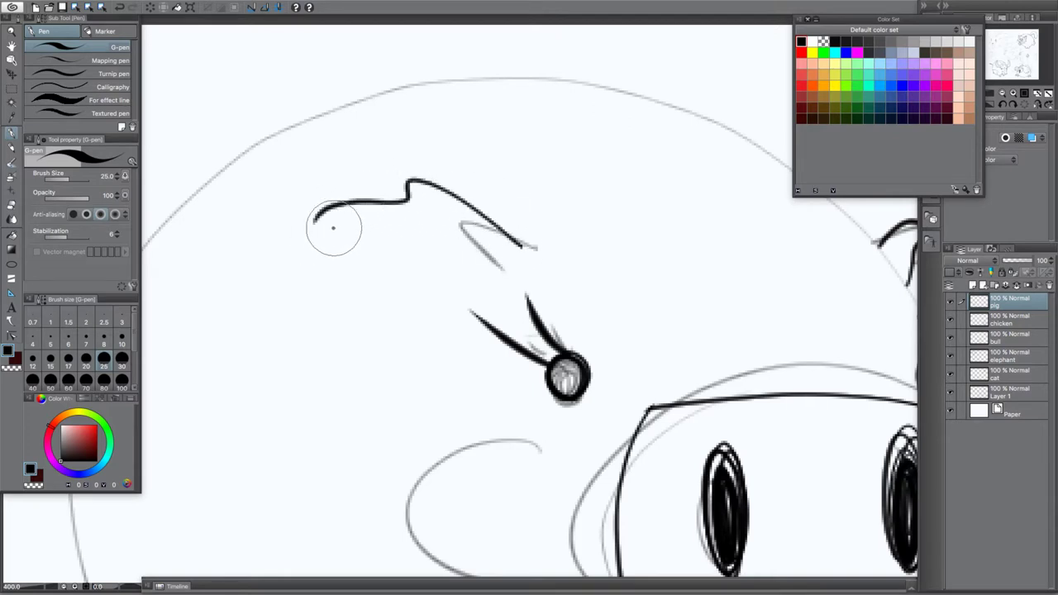
mouse_move(427, 310)
left_mouse_down()
mouse_move(424, 244)
mouse_move(320, 214)
left_mouse_up()
left_click_drag(483, 252, 404, 206)
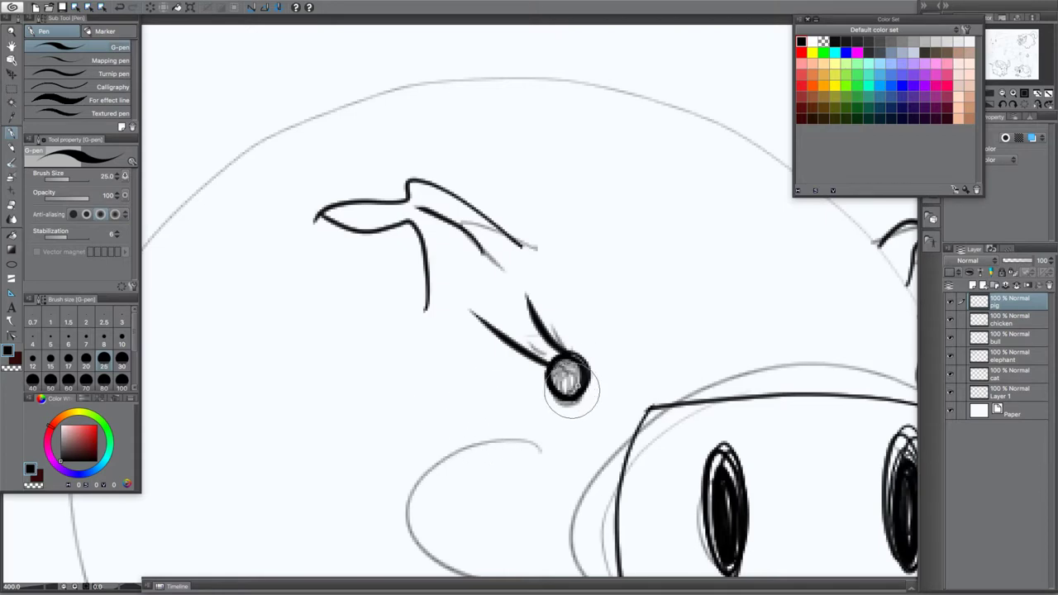
Fill both of the pig's eyes with solid black
mouse_move(573, 391)
left_mouse_down()
mouse_move(574, 377)
mouse_move(409, 330)
left_mouse_up()
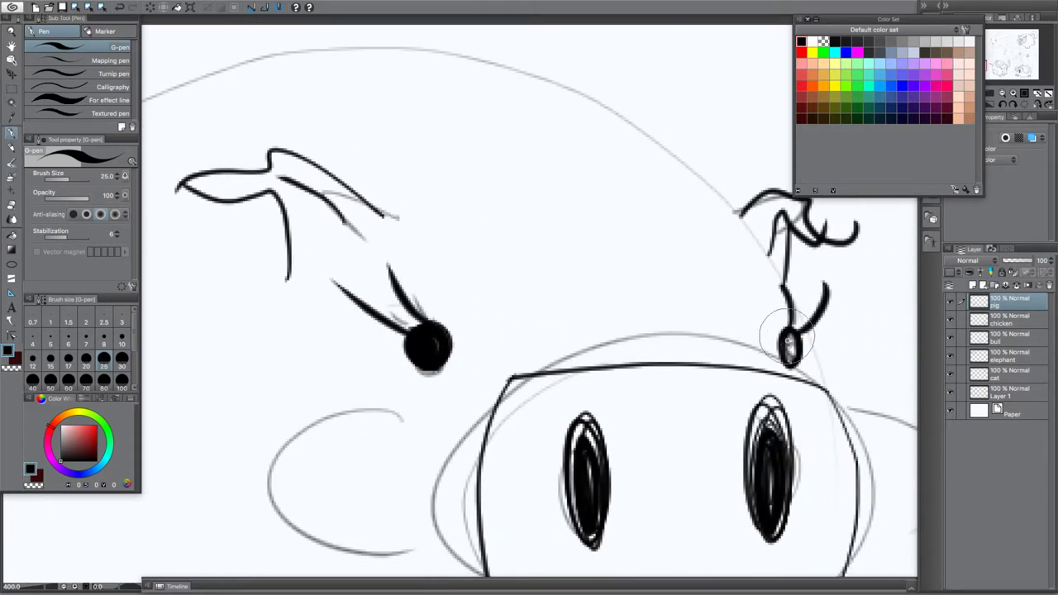
mouse_move(788, 336)
left_mouse_down()
mouse_move(793, 352)
mouse_move(787, 338)
left_mouse_up()
mouse_move(825, 389)
left_mouse_down()
mouse_move(798, 318)
mouse_move(610, 107)
mouse_move(399, 51)
left_mouse_up()
left_click_drag(334, 329, 752, 333)
left_click_drag(607, 131, 465, 146)
scroll(465, 147, "down", 2)
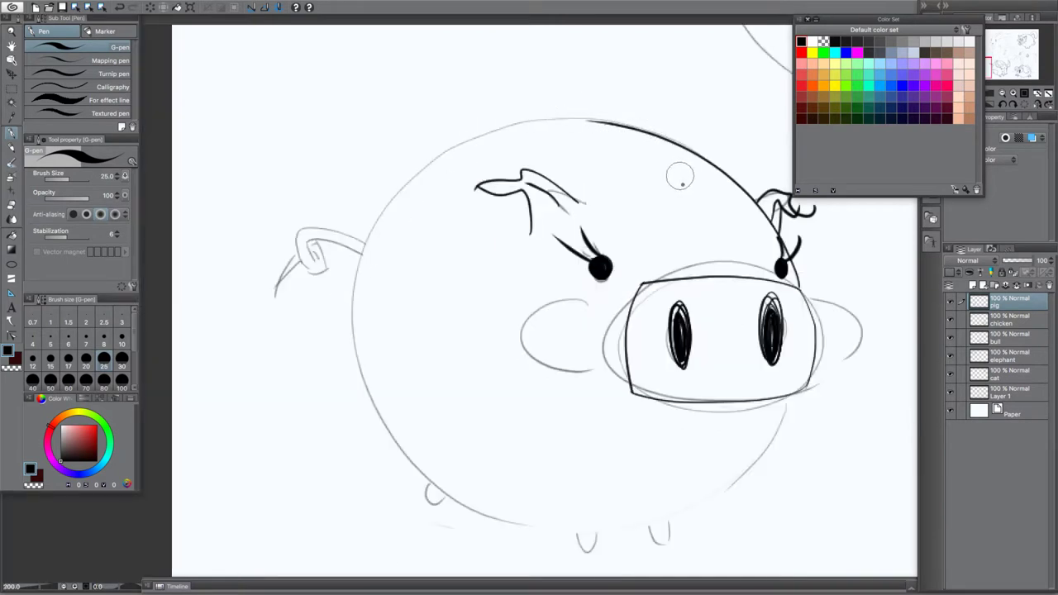
key("ctrl+z")
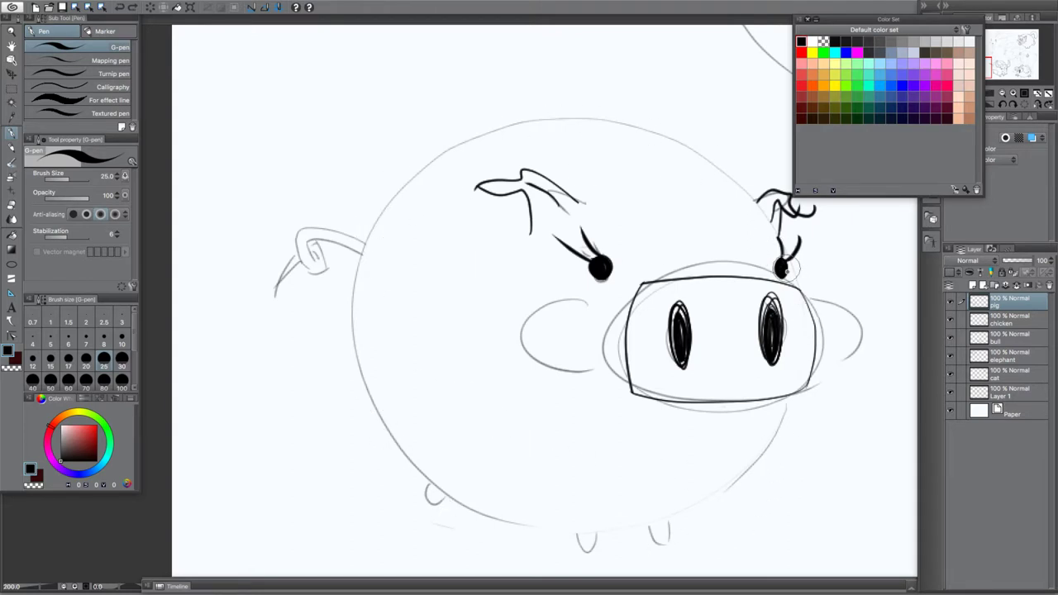
Ink the pig's large round body outline, a bulging cheek on each side of the snout, and a small smile beneath it
mouse_move(798, 275)
left_mouse_down()
mouse_move(556, 113)
mouse_move(436, 154)
mouse_move(363, 288)
mouse_move(384, 412)
mouse_move(465, 507)
mouse_move(579, 540)
mouse_move(713, 505)
mouse_move(803, 387)
left_mouse_up()
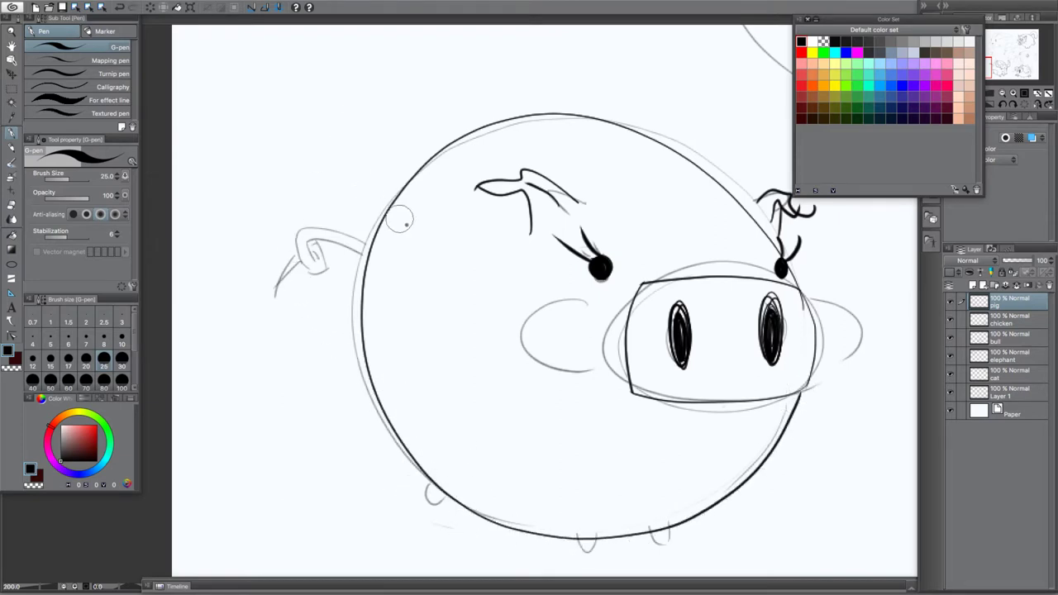
mouse_move(627, 304)
left_mouse_down()
mouse_move(549, 298)
mouse_move(595, 383)
left_mouse_up()
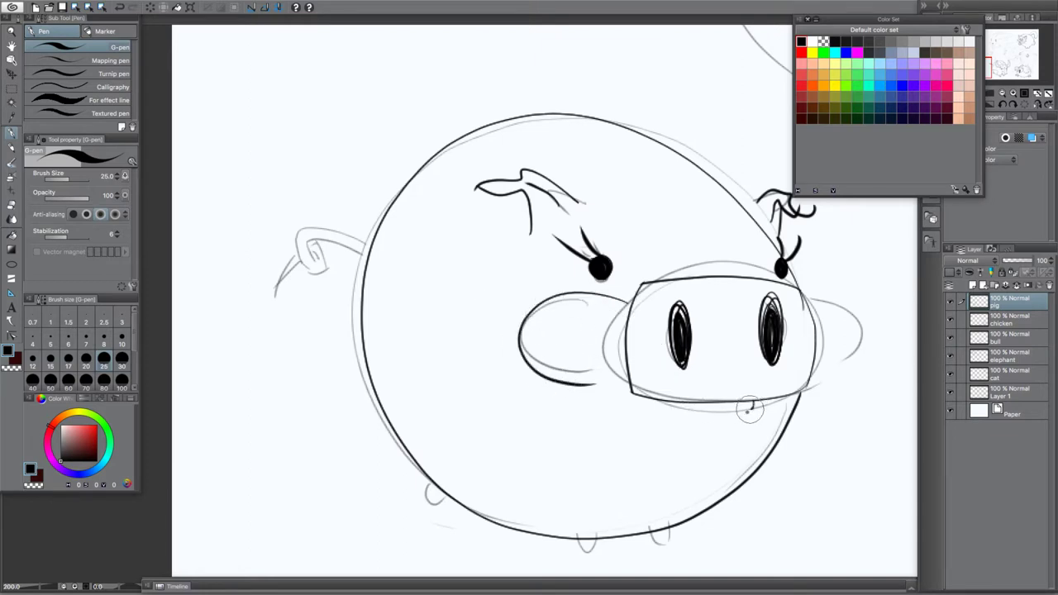
left_click_drag(750, 407, 676, 419)
left_click_drag(808, 301, 825, 381)
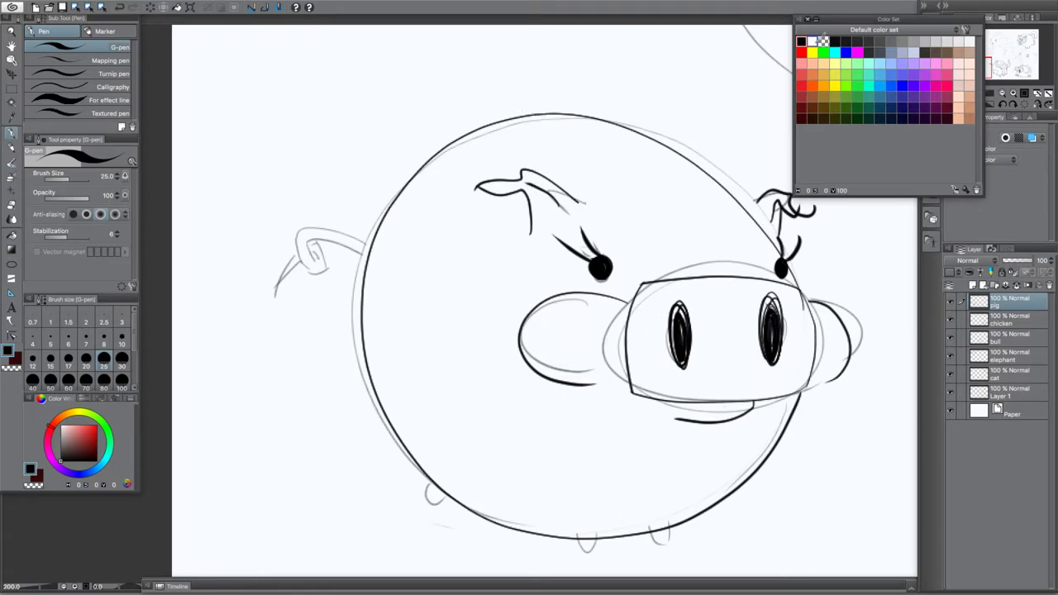
Using white, dab a round highlight in the pig's near eye, undo it, and draw a small plus-shaped highlight instead
left_click(814, 40)
scroll(517, 239, "up", 4)
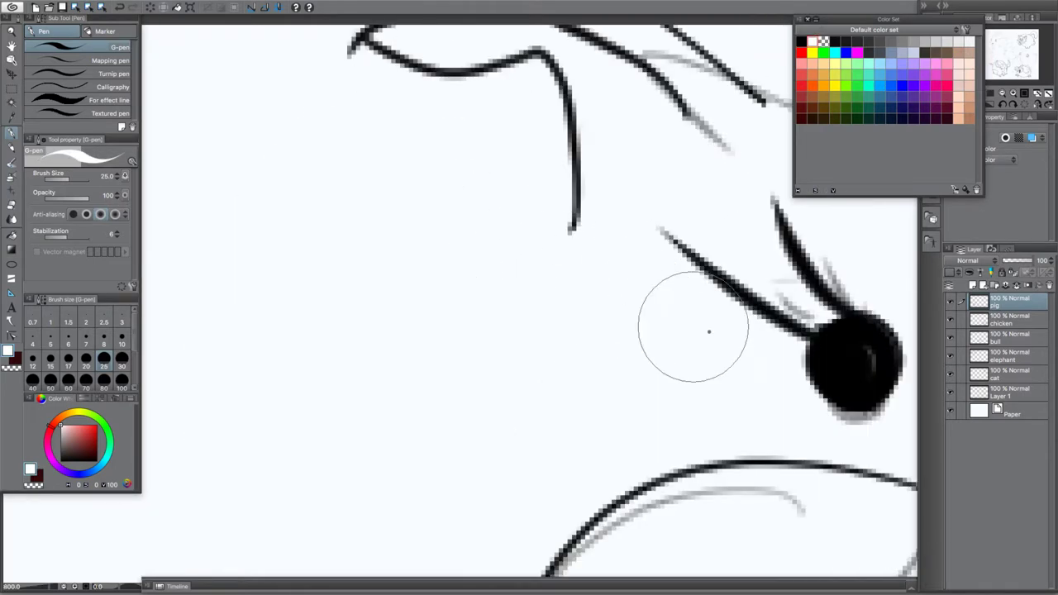
left_click_drag(761, 374, 526, 331)
left_click(612, 309)
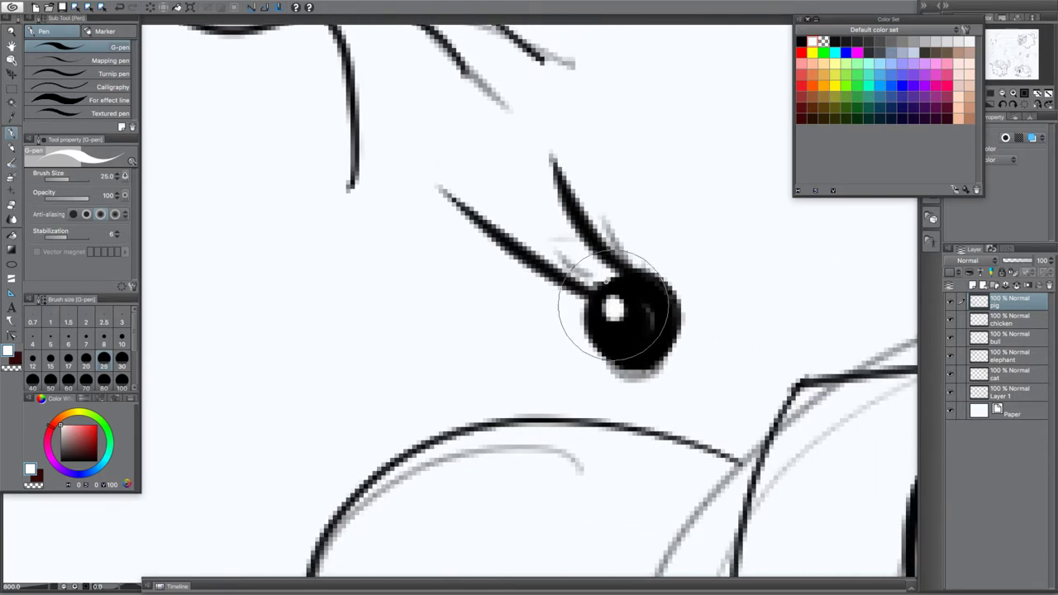
left_click_drag(661, 248, 380, 228)
left_click_drag(770, 243, 906, 339)
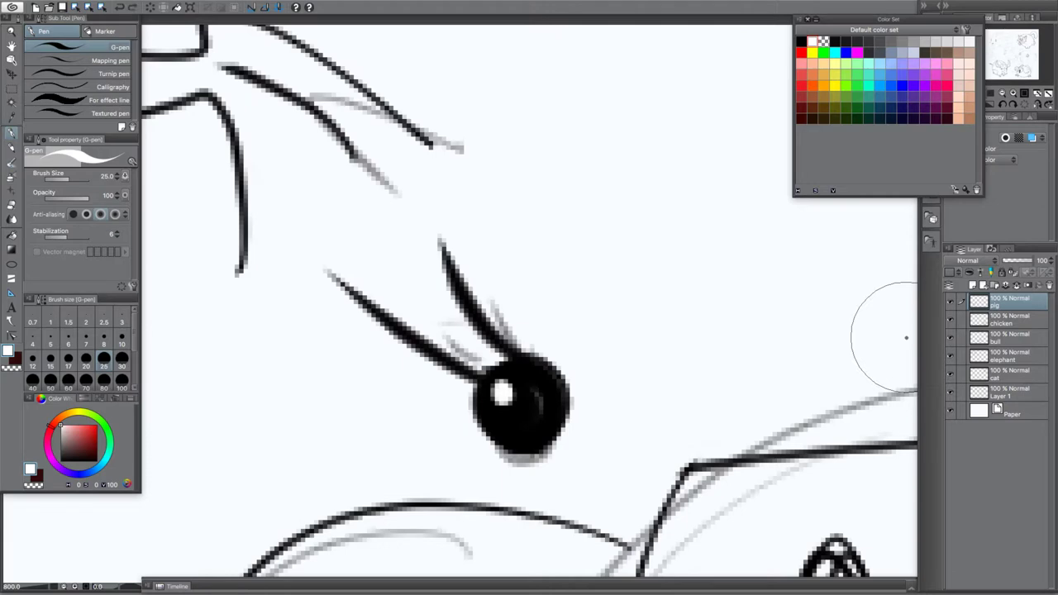
key("super+z")
left_click(503, 386)
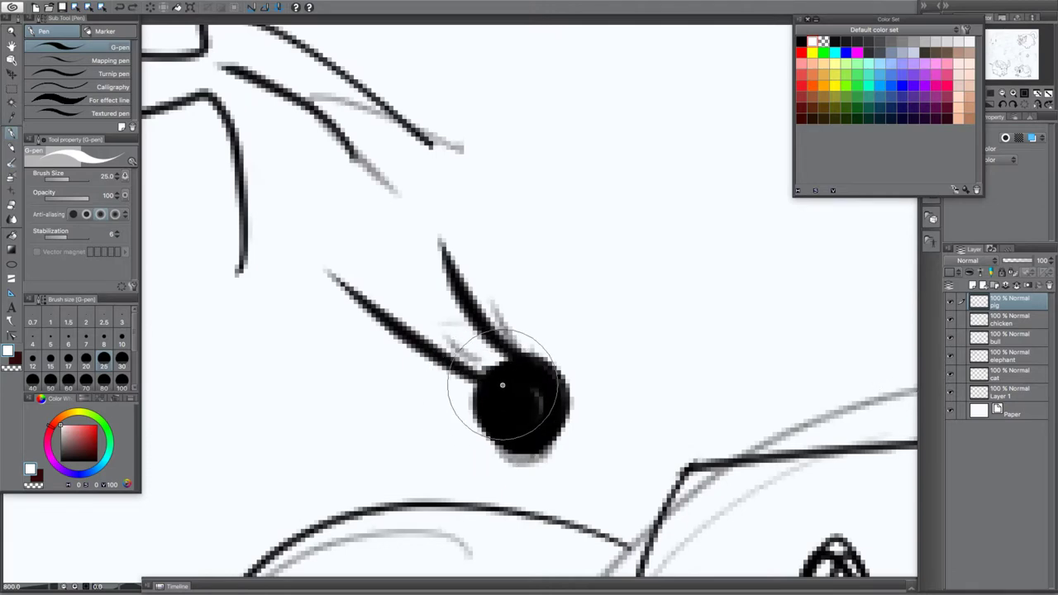
mouse_move(503, 386)
left_mouse_down()
mouse_move(501, 374)
mouse_move(500, 406)
mouse_move(489, 389)
left_mouse_up()
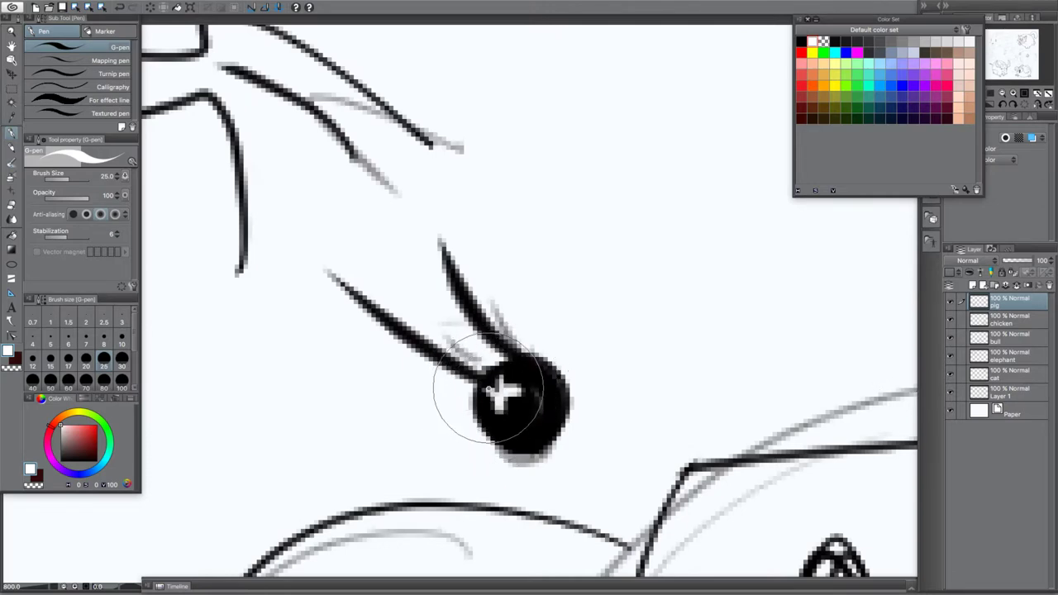
Draw a matching white plus-shaped highlight in the pig's far eye
left_click_drag(631, 398, 302, 321)
left_click_drag(786, 312, 458, 268)
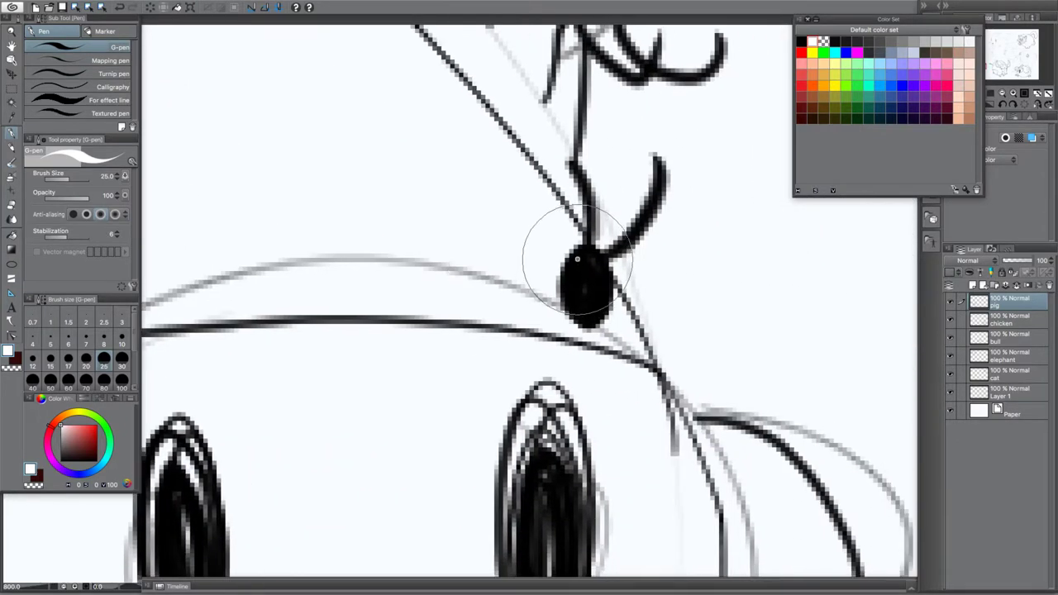
left_click_drag(579, 263, 579, 291)
left_click_drag(567, 278, 591, 278)
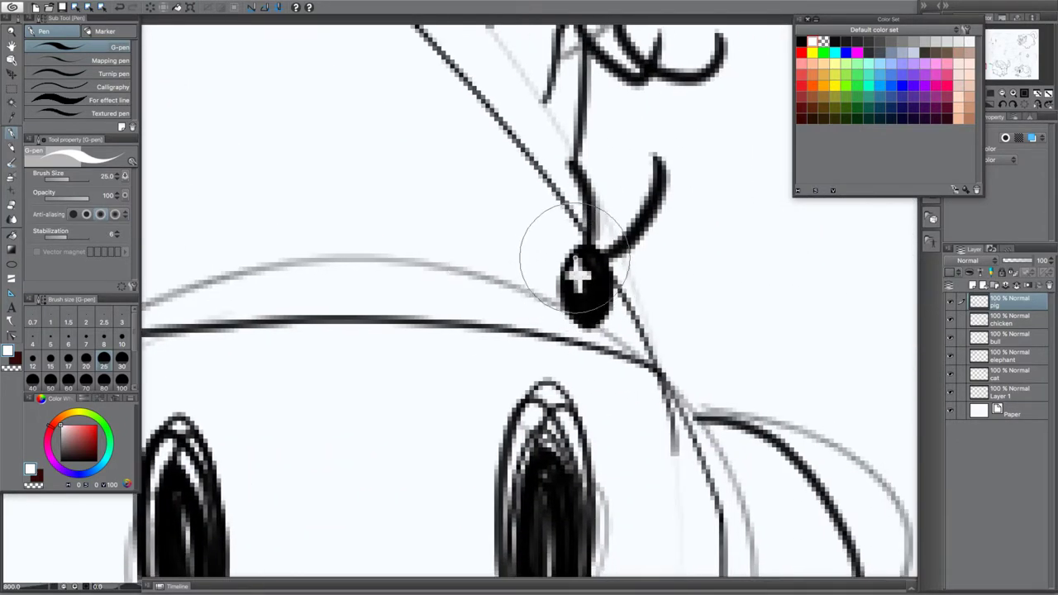
scroll(579, 276, "down", 5)
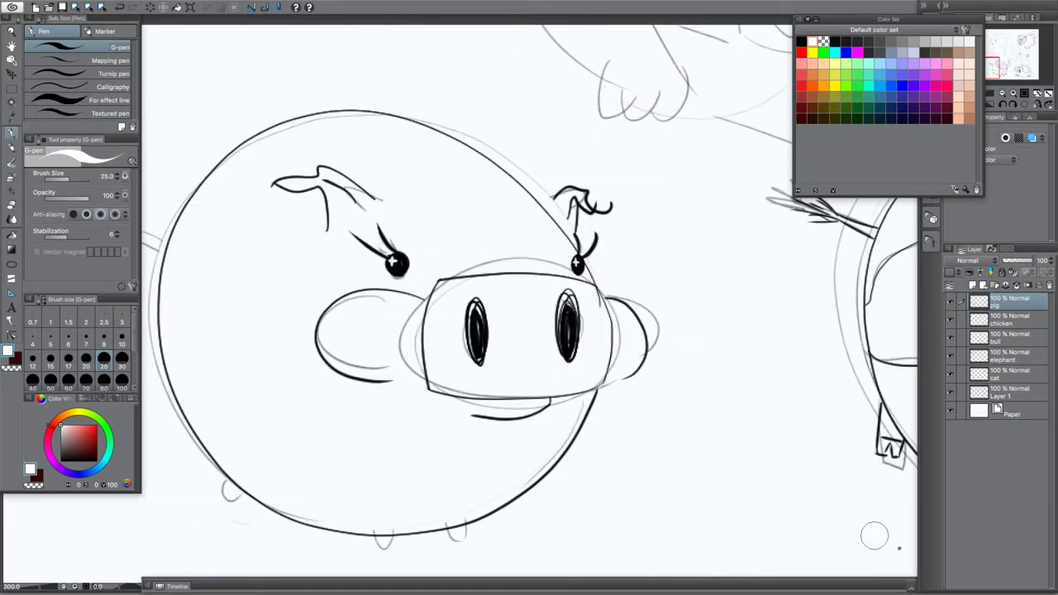
Hide and show the rough sketch on Layer 1 to examine the inked pig with and without it
left_click(950, 394)
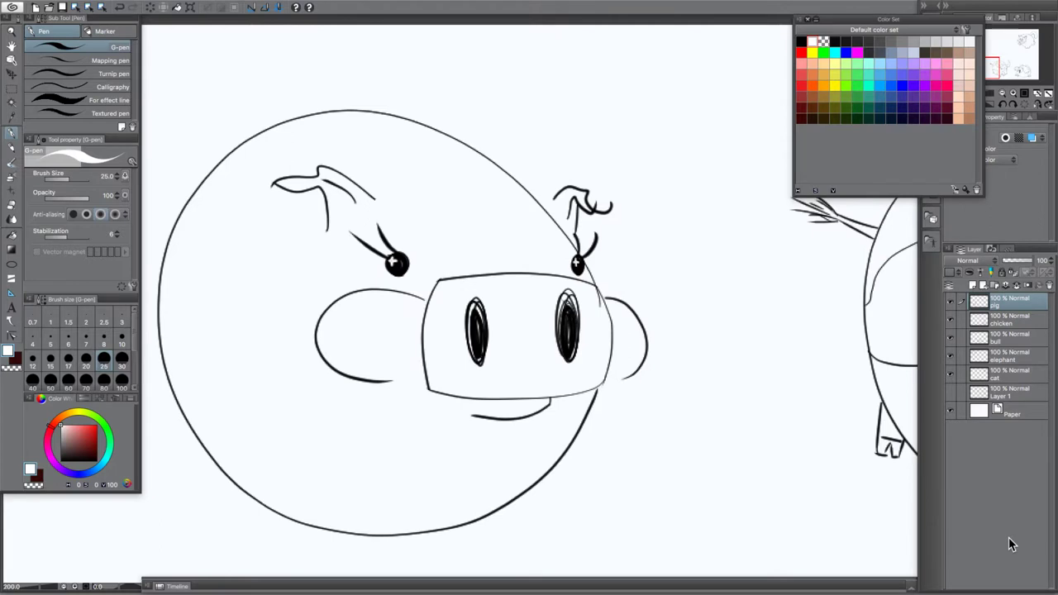
left_click(951, 394)
left_click(950, 394)
left_click(951, 391)
mouse_move(478, 499)
left_mouse_down()
mouse_move(692, 378)
mouse_move(699, 363)
left_mouse_up()
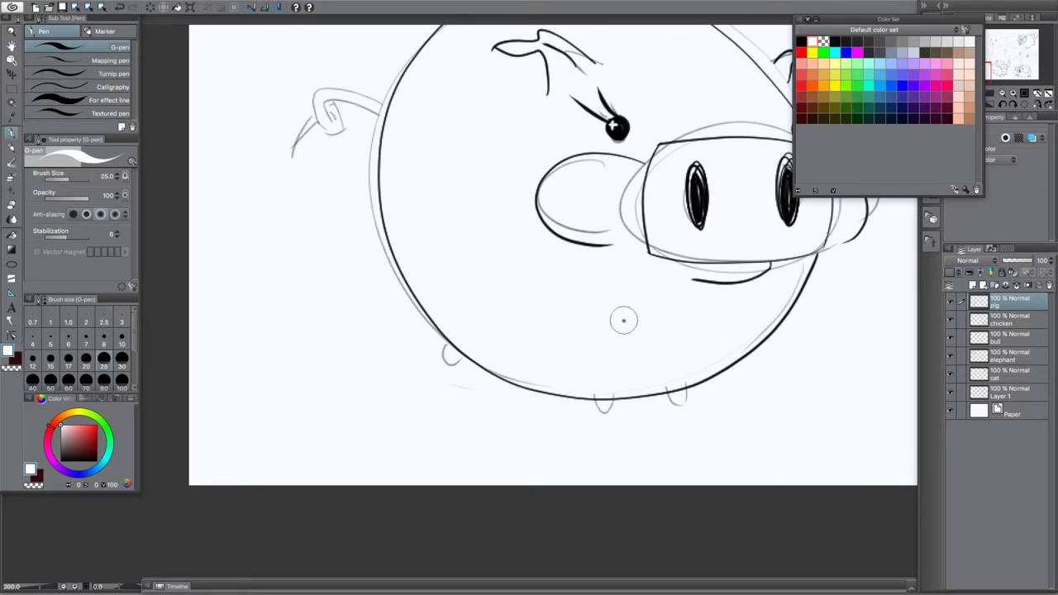
In black, ink the pig's two front legs with cloven hooves beneath the body and a small black hoof at the rear
scroll(623, 321, "up", 2)
mouse_move(654, 457)
left_mouse_down()
mouse_move(535, 305)
mouse_move(608, 343)
left_mouse_up()
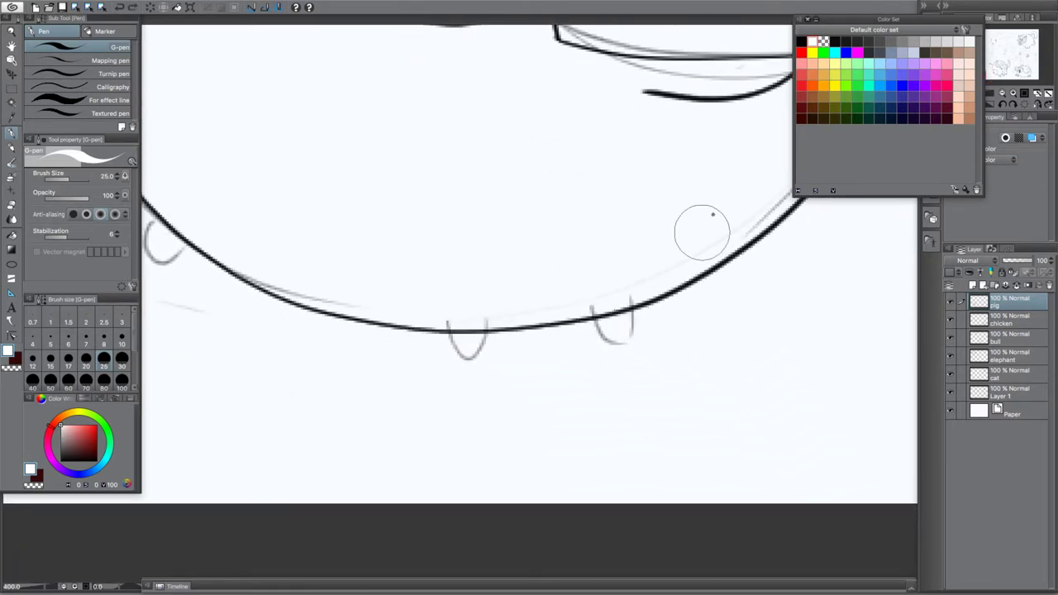
left_click(802, 40)
mouse_move(588, 296)
left_mouse_down()
mouse_move(592, 320)
mouse_move(619, 344)
mouse_move(626, 332)
mouse_move(653, 341)
mouse_move(653, 288)
left_mouse_up()
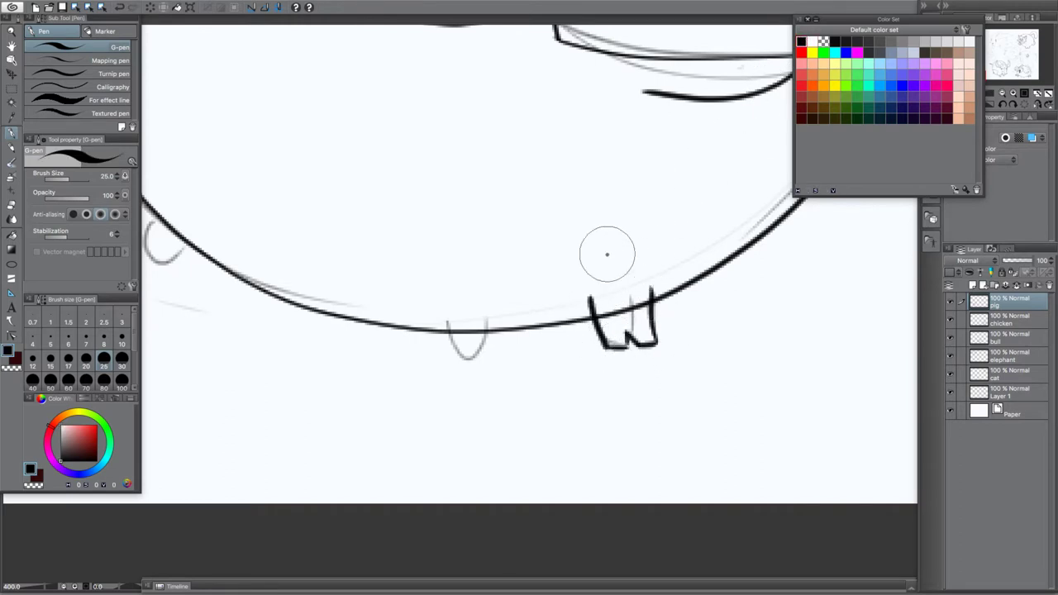
mouse_move(440, 300)
left_mouse_down()
mouse_move(449, 355)
mouse_move(484, 362)
mouse_move(508, 355)
mouse_move(506, 308)
left_mouse_up()
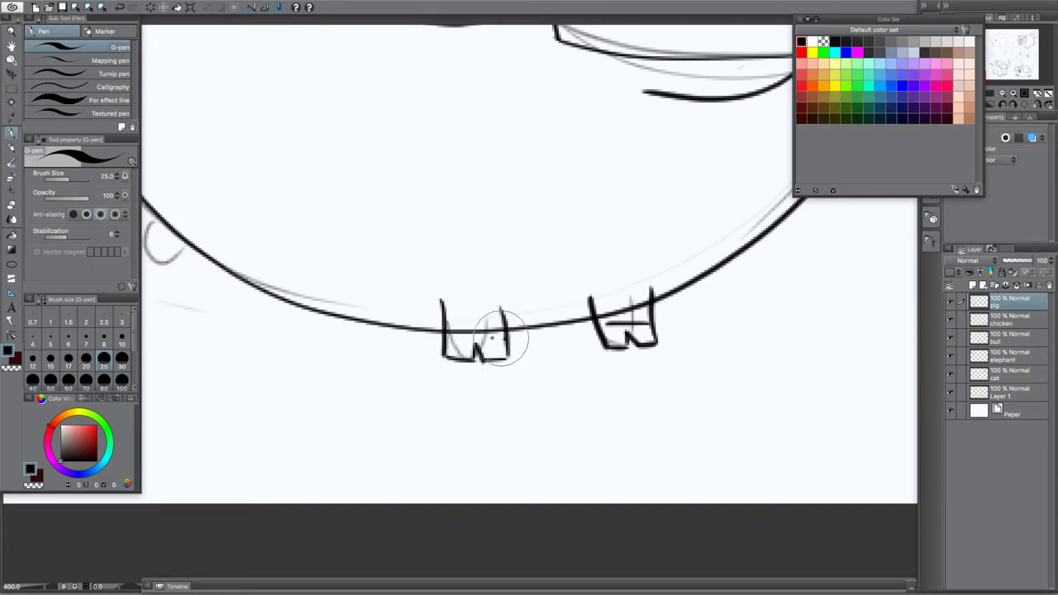
left_click_drag(501, 333, 445, 332)
left_click_drag(303, 237, 676, 373)
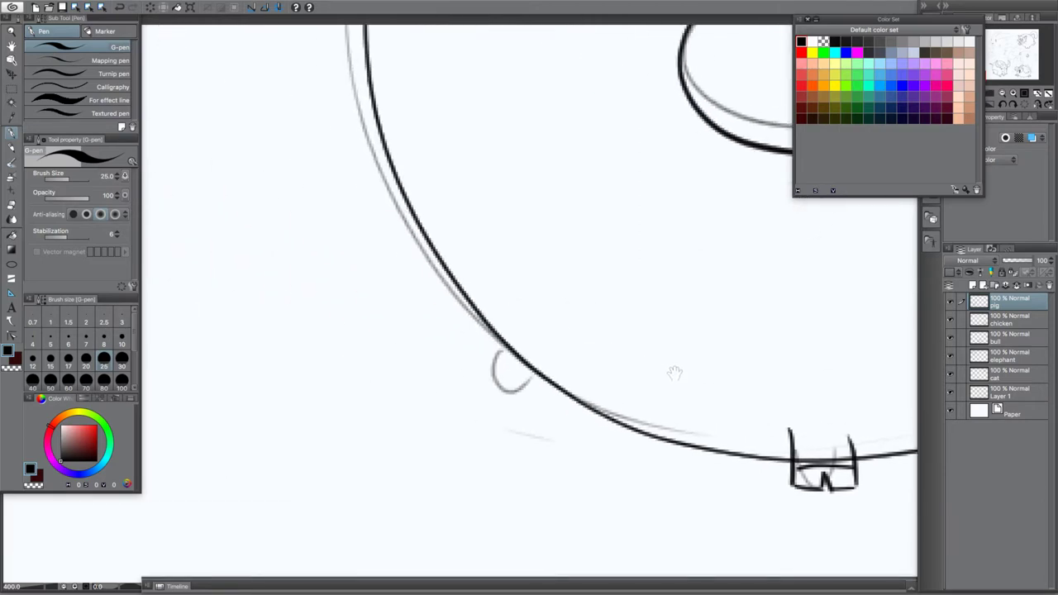
mouse_move(533, 353)
left_mouse_down()
mouse_move(524, 376)
mouse_move(548, 399)
mouse_move(571, 386)
mouse_move(540, 394)
mouse_move(567, 409)
mouse_move(578, 375)
mouse_move(567, 397)
mouse_move(535, 369)
mouse_move(537, 384)
mouse_move(514, 350)
left_mouse_up()
Fill the pig's two front hooves solid black and clear the body outline where it crosses those legs
left_click_drag(660, 474, 426, 383)
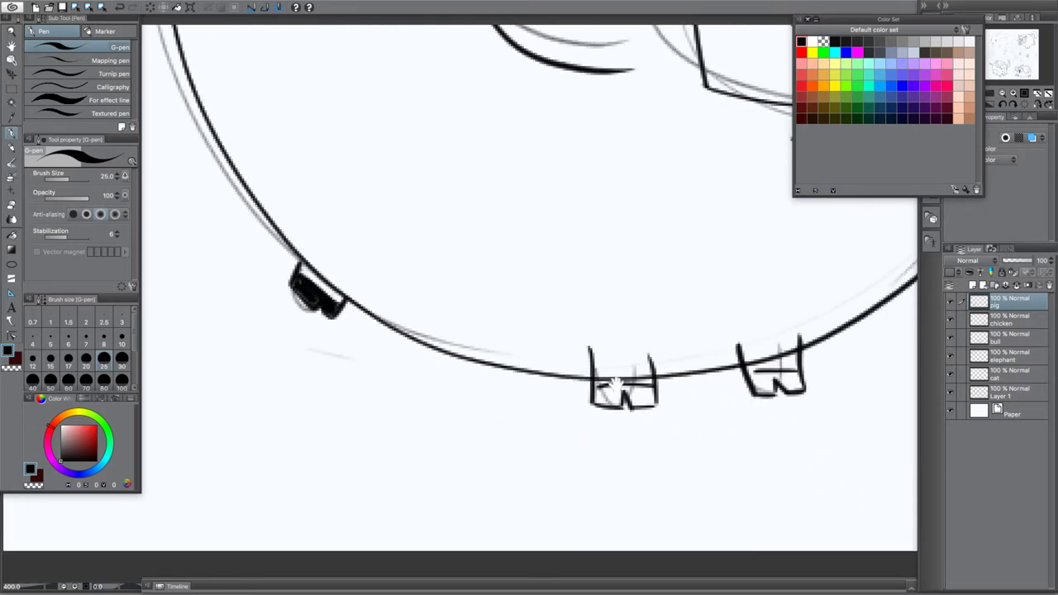
mouse_move(653, 403)
left_mouse_down()
mouse_move(626, 383)
mouse_move(610, 397)
mouse_move(598, 391)
mouse_move(603, 405)
mouse_move(647, 402)
mouse_move(621, 397)
left_mouse_up()
mouse_move(769, 399)
left_mouse_down()
mouse_move(759, 382)
mouse_move(772, 390)
mouse_move(751, 389)
mouse_move(796, 376)
mouse_move(783, 377)
left_mouse_up()
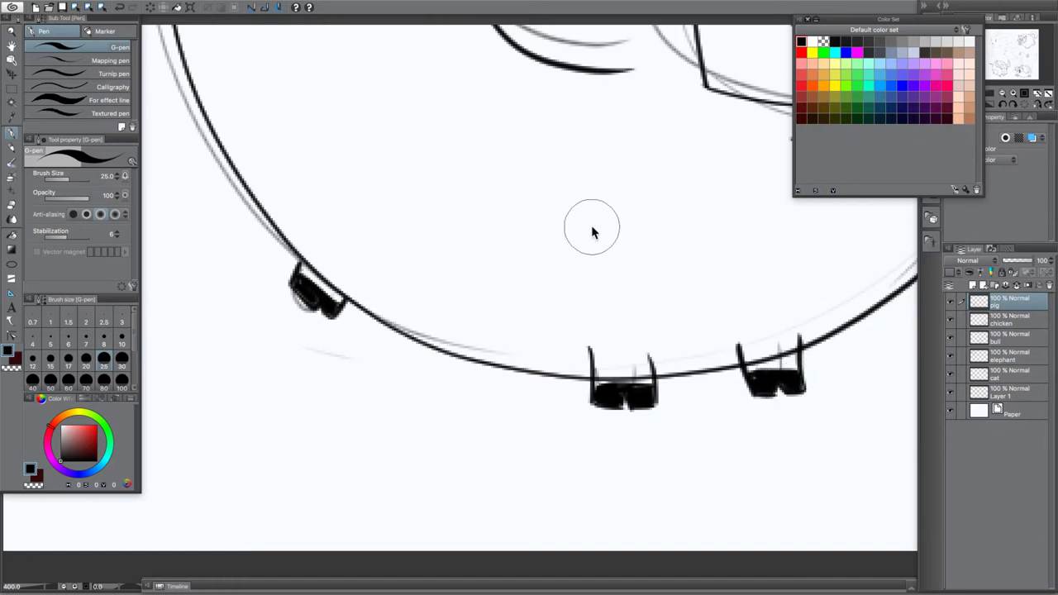
scroll(591, 225, "up", 2)
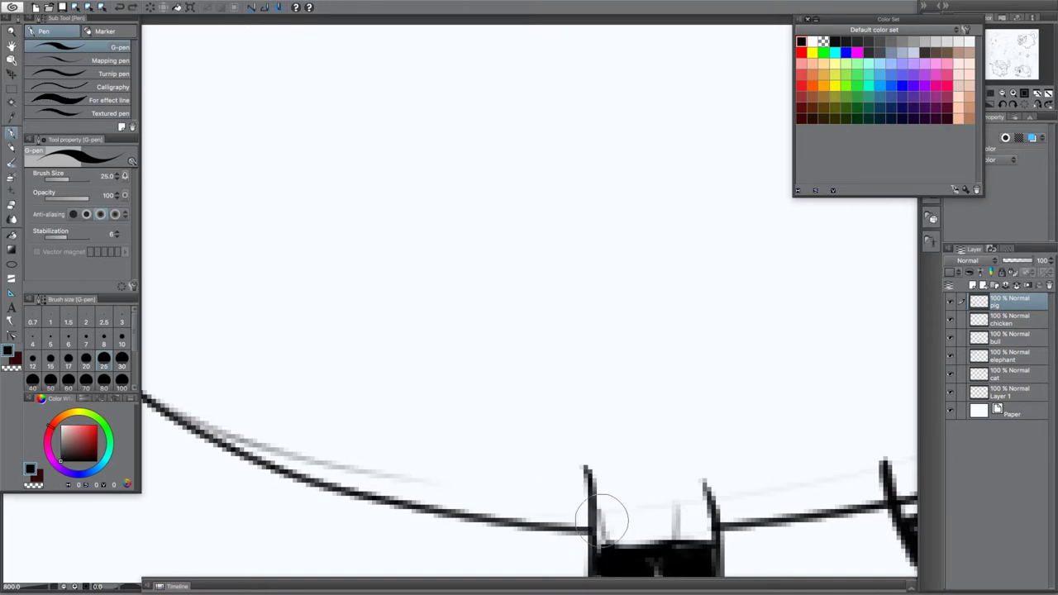
mouse_move(662, 377)
left_mouse_down()
mouse_move(697, 359)
mouse_move(700, 375)
mouse_move(646, 361)
mouse_move(675, 376)
mouse_move(633, 382)
mouse_move(644, 383)
mouse_move(605, 378)
left_mouse_up()
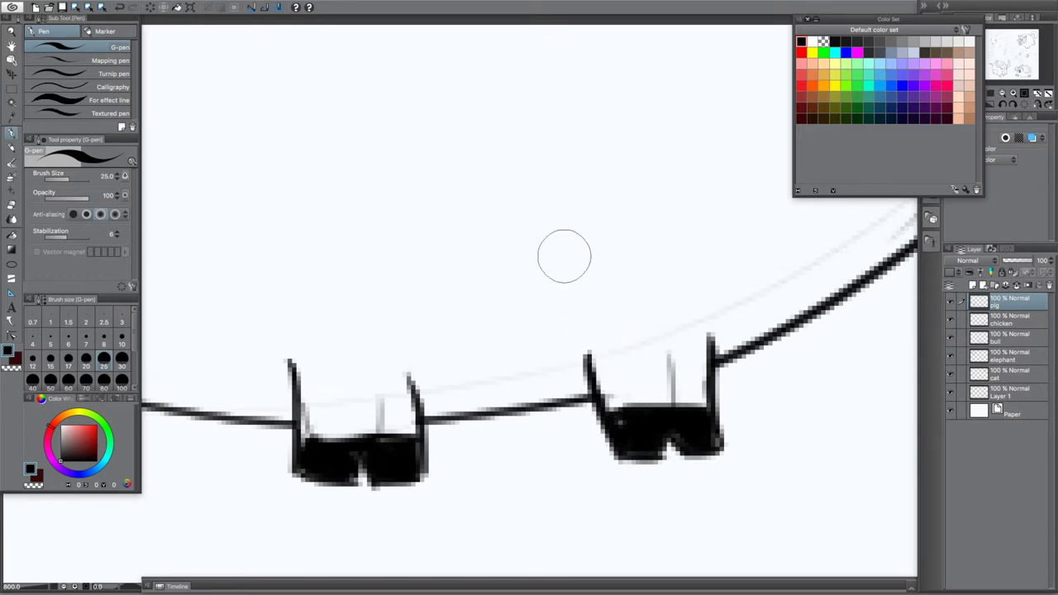
Ink the pig's curled tail over the sketch, joining both its edges to the body outline and closing the inner curl
left_click_drag(413, 156, 876, 479)
left_click_drag(362, 304, 720, 504)
left_click_drag(372, 198, 705, 387)
mouse_move(443, 199)
left_mouse_down()
mouse_move(658, 362)
mouse_move(754, 398)
left_mouse_up()
left_click_drag(457, 137, 545, 306)
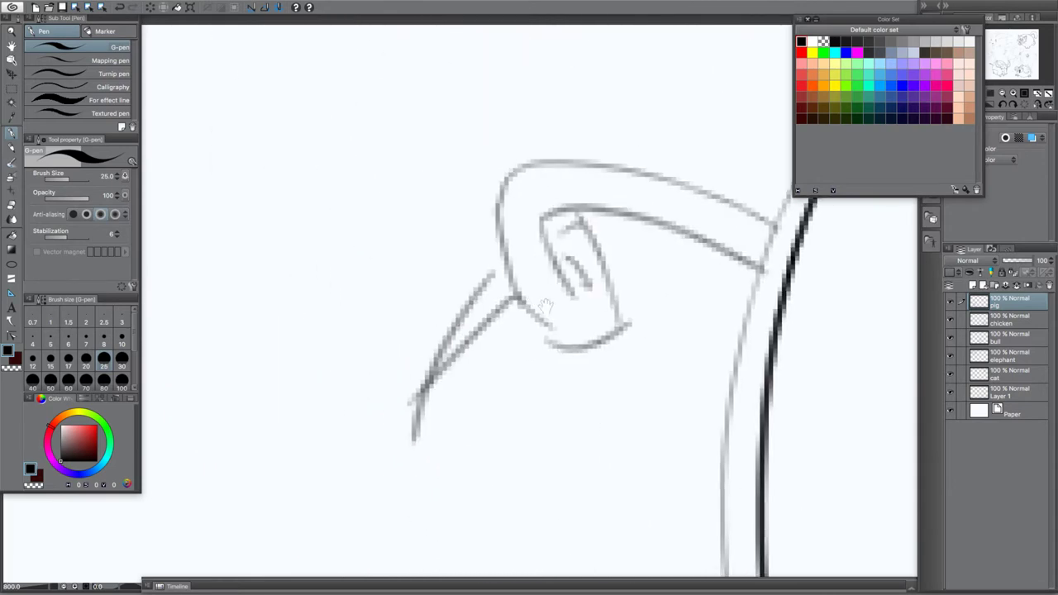
left_click_drag(673, 253, 552, 225)
mouse_move(651, 192)
left_mouse_down()
mouse_move(577, 163)
mouse_move(365, 133)
mouse_move(404, 117)
mouse_move(331, 193)
mouse_move(339, 168)
mouse_move(339, 186)
mouse_move(439, 325)
mouse_move(488, 286)
mouse_move(419, 190)
left_mouse_up()
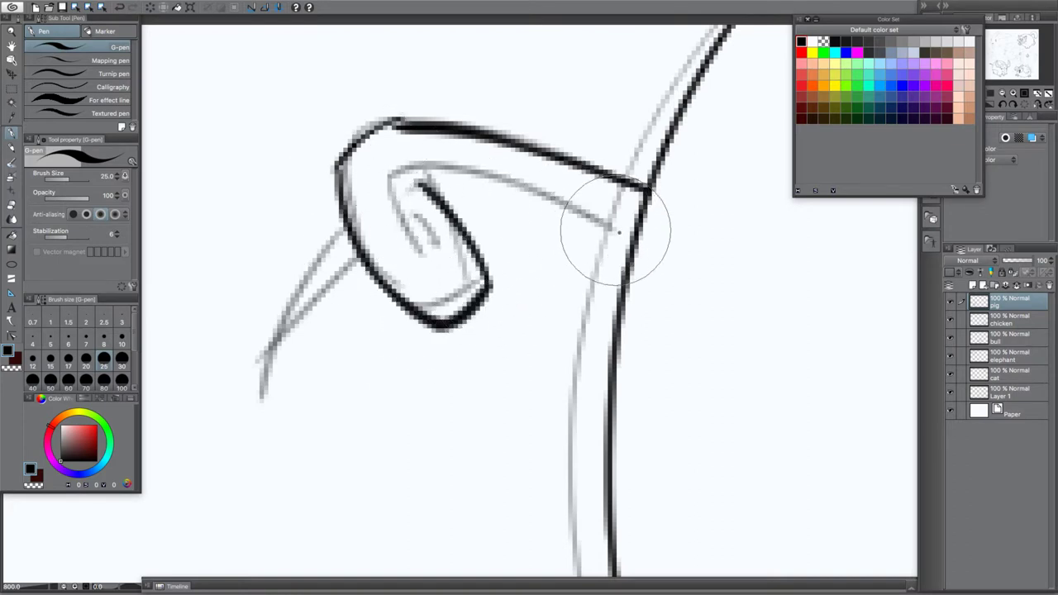
mouse_move(642, 194)
left_mouse_down()
mouse_move(414, 189)
mouse_move(391, 209)
mouse_move(432, 249)
mouse_move(417, 232)
left_mouse_up()
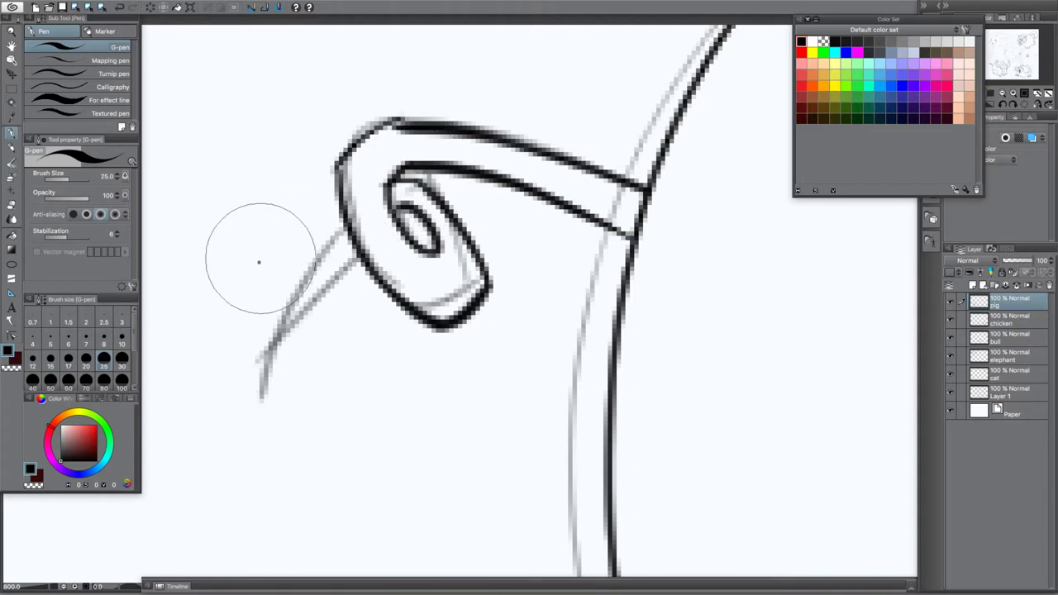
Ink a pointed tuft hanging from the tail's outer curve and rework the tail's center into a spiral
mouse_move(340, 213)
left_mouse_down()
mouse_move(300, 308)
mouse_move(337, 395)
left_mouse_up()
mouse_move(356, 268)
left_mouse_down()
mouse_move(337, 296)
mouse_move(345, 395)
left_mouse_up()
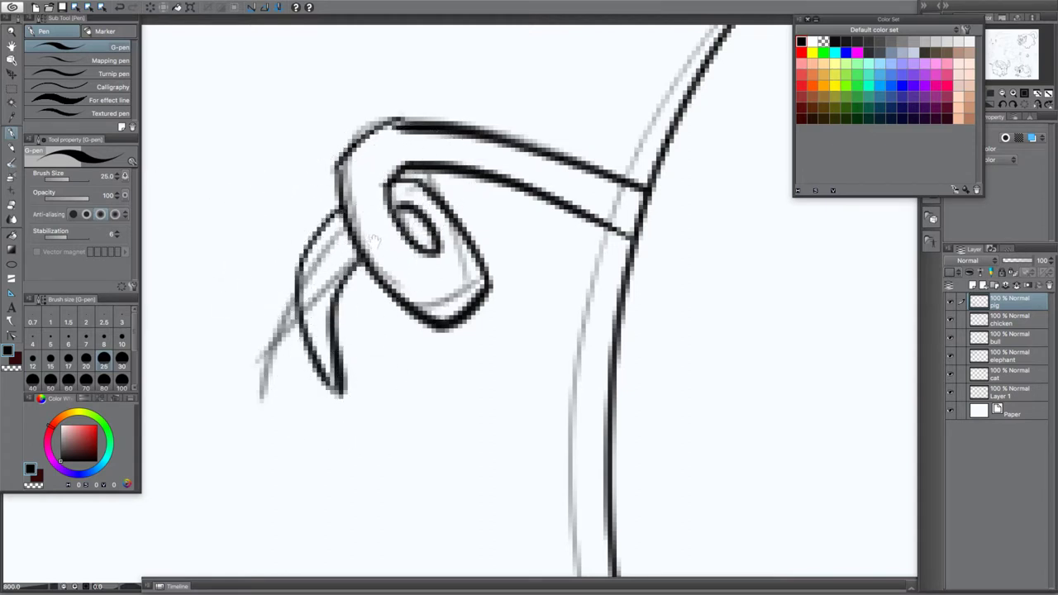
left_click_drag(403, 217, 427, 233)
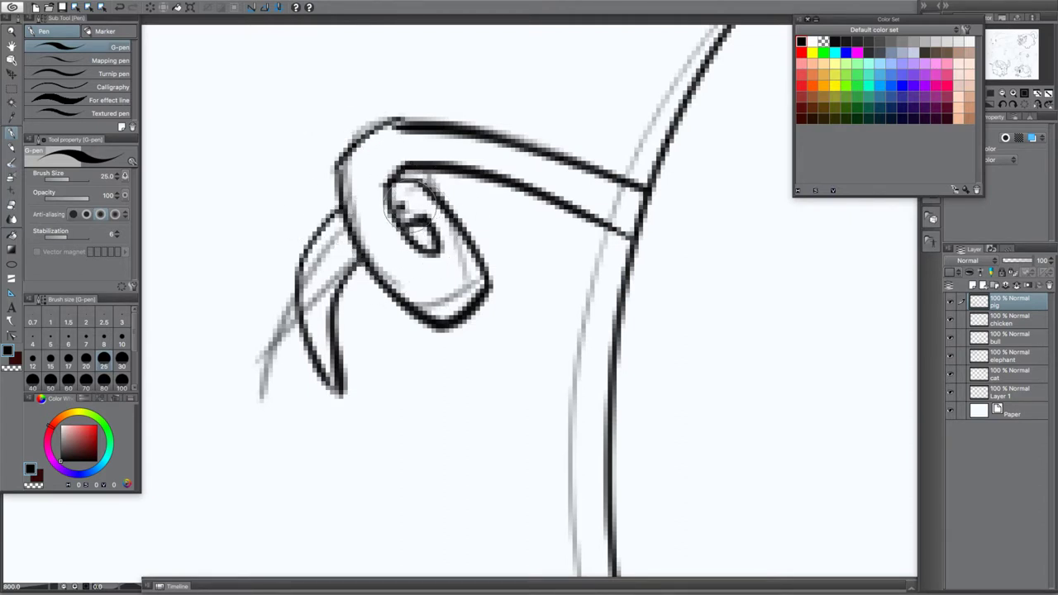
Add a new raster layer above the pig layer
scroll(382, 192, "down", 4)
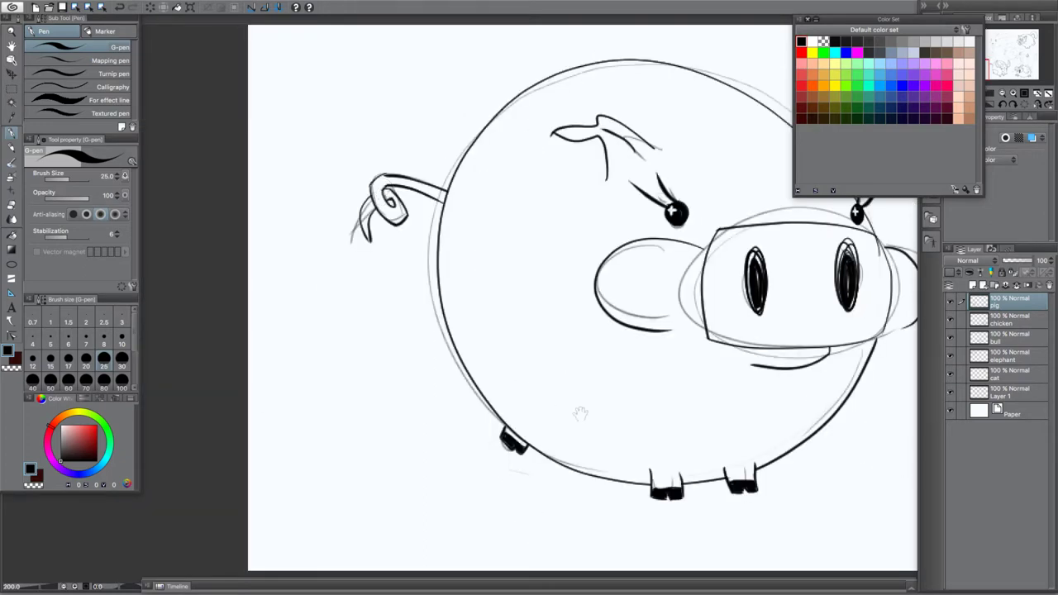
left_click_drag(577, 178, 390, 204)
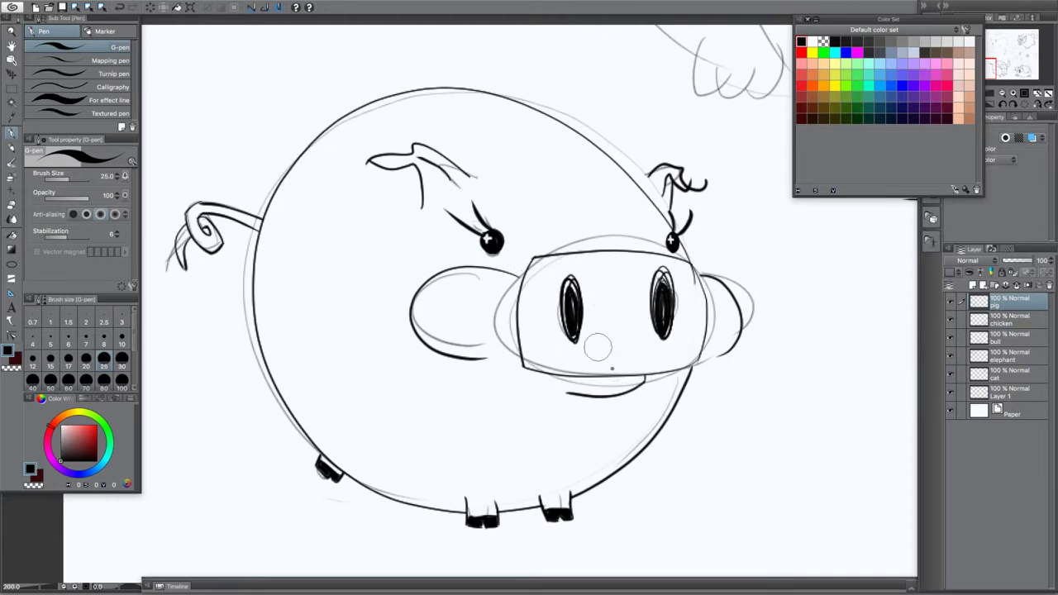
mouse_move(621, 295)
left_mouse_down()
mouse_move(602, 296)
mouse_move(667, 395)
mouse_move(607, 227)
left_mouse_up()
left_click_drag(513, 126, 675, 270)
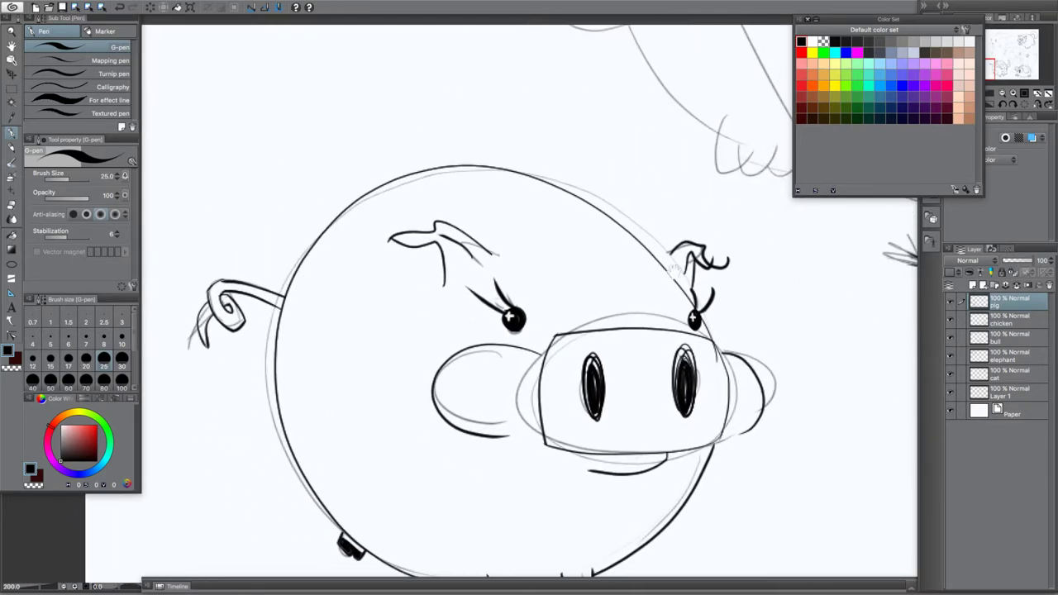
left_click(971, 287)
Ink the top edge of the nose over the dog sketch and rename the new layer "pug"
mouse_move(693, 85)
left_mouse_down()
mouse_move(668, 102)
mouse_move(560, 399)
mouse_move(370, 378)
mouse_move(613, 394)
mouse_move(544, 312)
mouse_move(359, 275)
left_mouse_up()
mouse_move(847, 350)
left_mouse_down()
mouse_move(609, 303)
mouse_move(521, 297)
left_mouse_up()
left_click_drag(629, 330, 458, 288)
mouse_move(682, 310)
left_mouse_down()
mouse_move(592, 306)
mouse_move(443, 370)
mouse_move(417, 353)
mouse_move(365, 361)
left_mouse_up()
left_click_drag(396, 402, 332, 364)
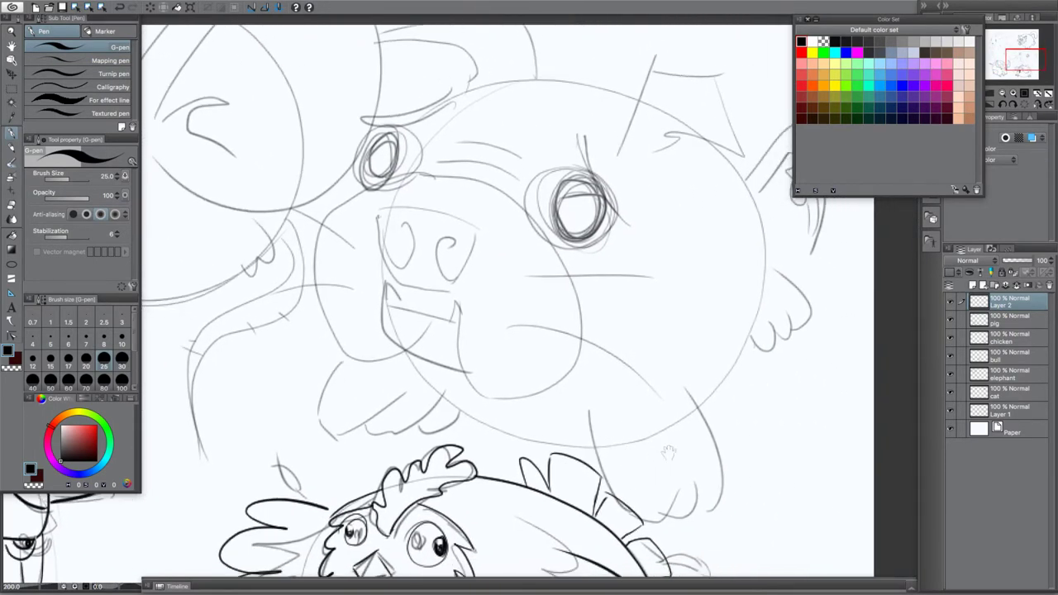
left_click_drag(396, 318, 429, 357)
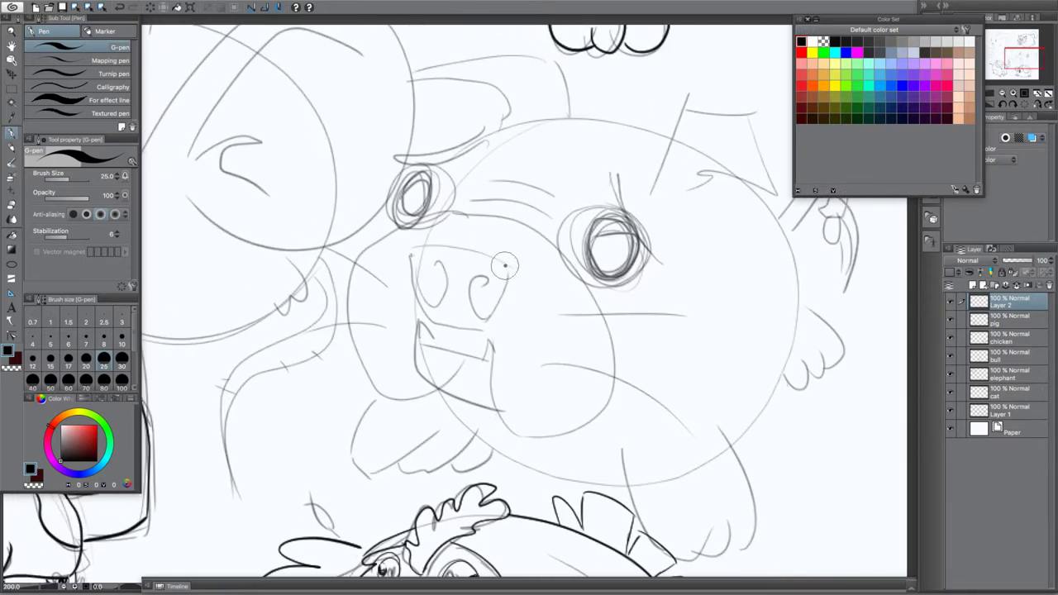
left_click_drag(508, 264, 414, 246)
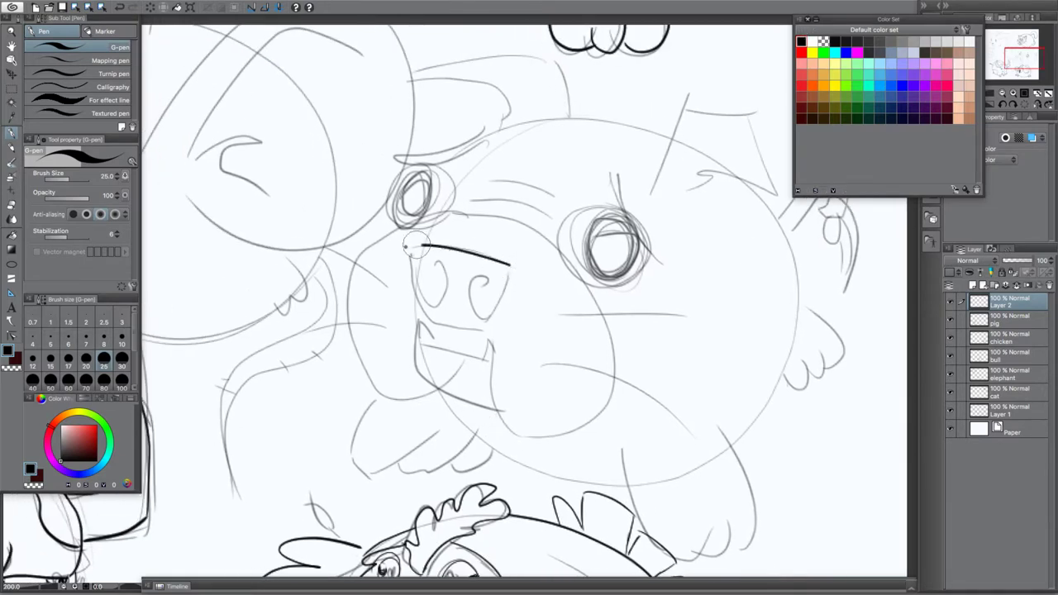
double_click(991, 302)
key("Return")
Ink the sides and rounded bottom of the pug's nose, with a narrow highlight shape along its top edge
left_click_drag(412, 247, 419, 311)
mouse_move(511, 266)
left_mouse_down()
mouse_move(468, 318)
mouse_move(474, 330)
mouse_move(483, 319)
mouse_move(417, 308)
left_mouse_up()
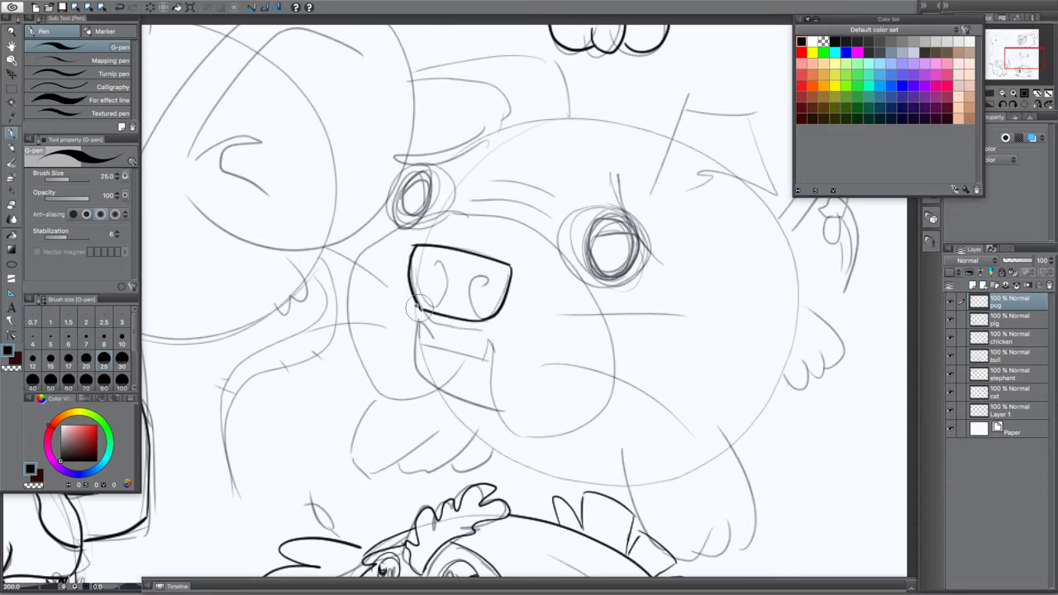
mouse_move(416, 250)
left_mouse_down()
mouse_move(469, 261)
mouse_move(422, 258)
left_mouse_up()
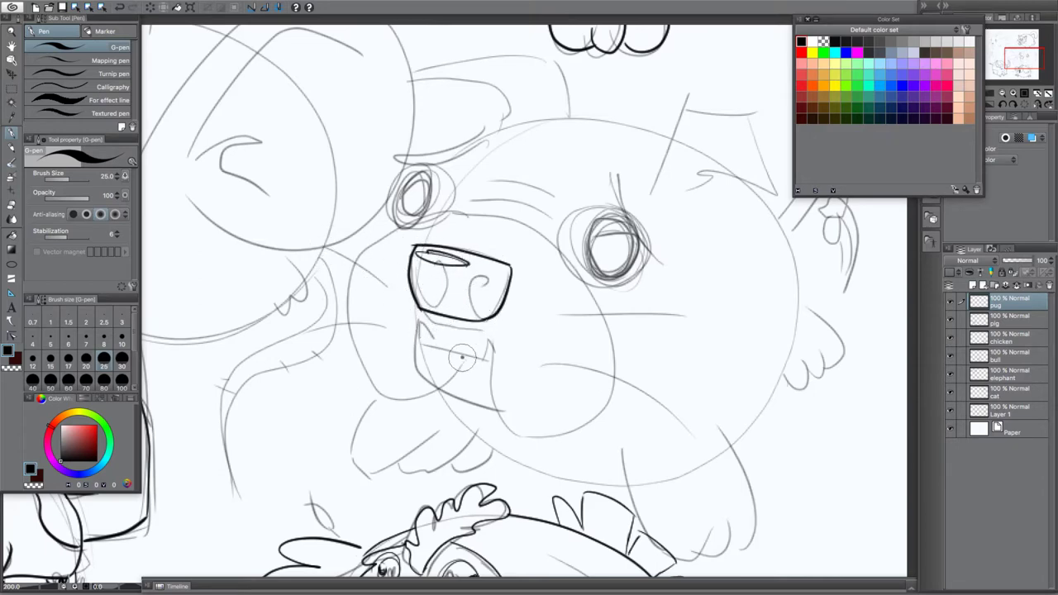
mouse_move(482, 325)
left_mouse_down()
mouse_move(512, 422)
mouse_move(588, 421)
mouse_move(610, 349)
mouse_move(537, 243)
mouse_move(461, 222)
mouse_move(393, 222)
mouse_move(354, 269)
mouse_move(355, 382)
mouse_move(399, 405)
mouse_move(433, 386)
left_mouse_up()
mouse_move(416, 331)
left_mouse_down()
mouse_move(463, 392)
mouse_move(493, 403)
left_mouse_up()
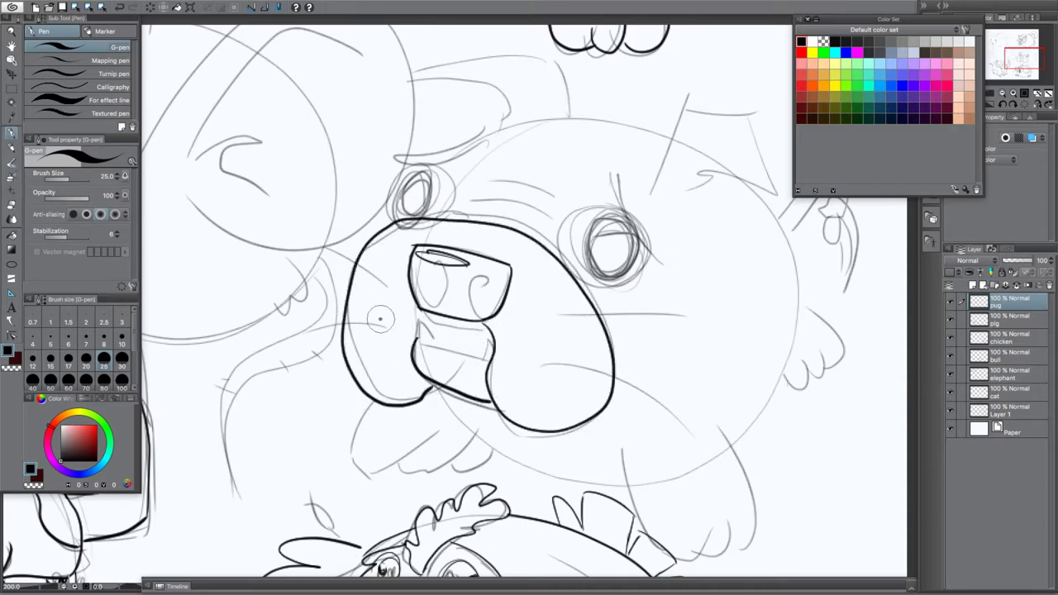
mouse_move(417, 342)
left_mouse_down()
mouse_move(491, 364)
mouse_move(450, 327)
mouse_move(489, 356)
left_mouse_up()
left_click_drag(420, 341, 431, 342)
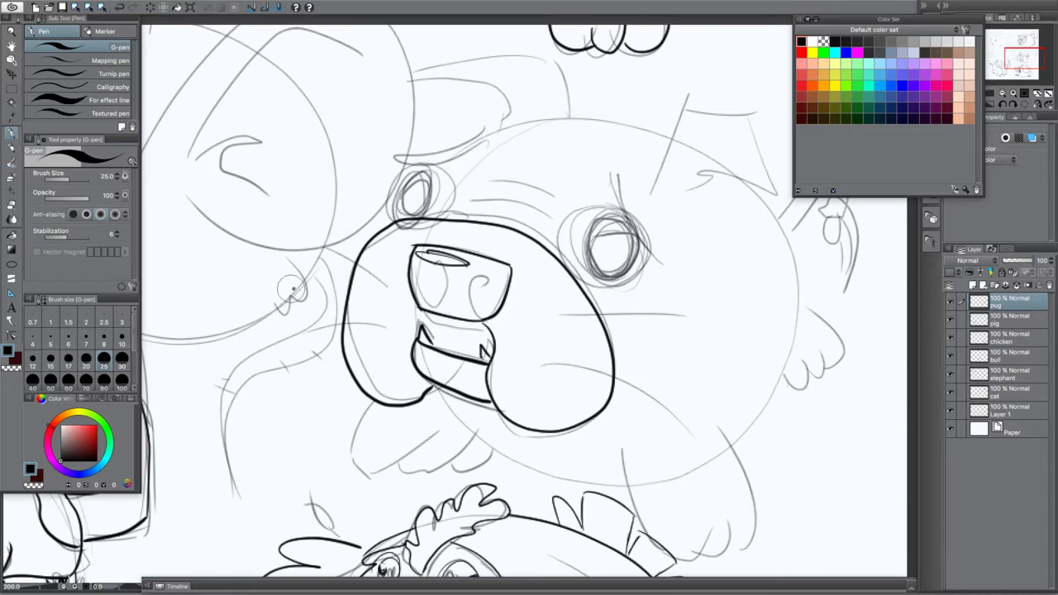
key("ctrl+z")
key("ctrl+z")
key("ctrl+z")
key("ctrl+z")
key("ctrl+z")
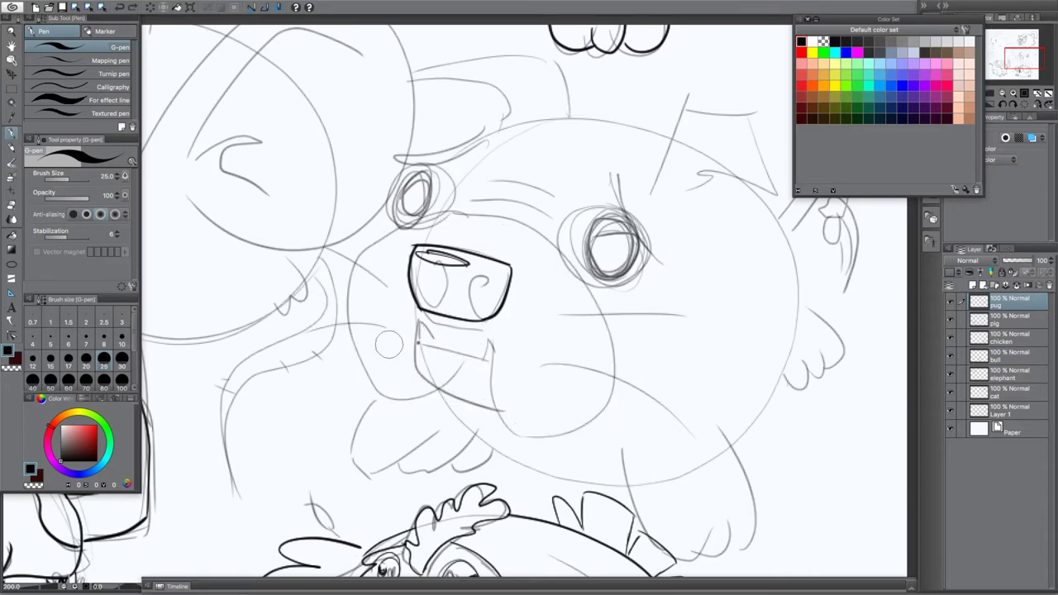
Ink the pug's drooping muzzle outline and its mouth, with a tongue lolling over one side, a lower jaw and a pointed tooth
mouse_move(487, 326)
left_mouse_down()
mouse_move(496, 372)
mouse_move(526, 427)
mouse_move(596, 406)
mouse_move(598, 313)
mouse_move(517, 232)
mouse_move(407, 226)
mouse_move(358, 248)
mouse_move(341, 325)
mouse_move(402, 387)
left_mouse_up()
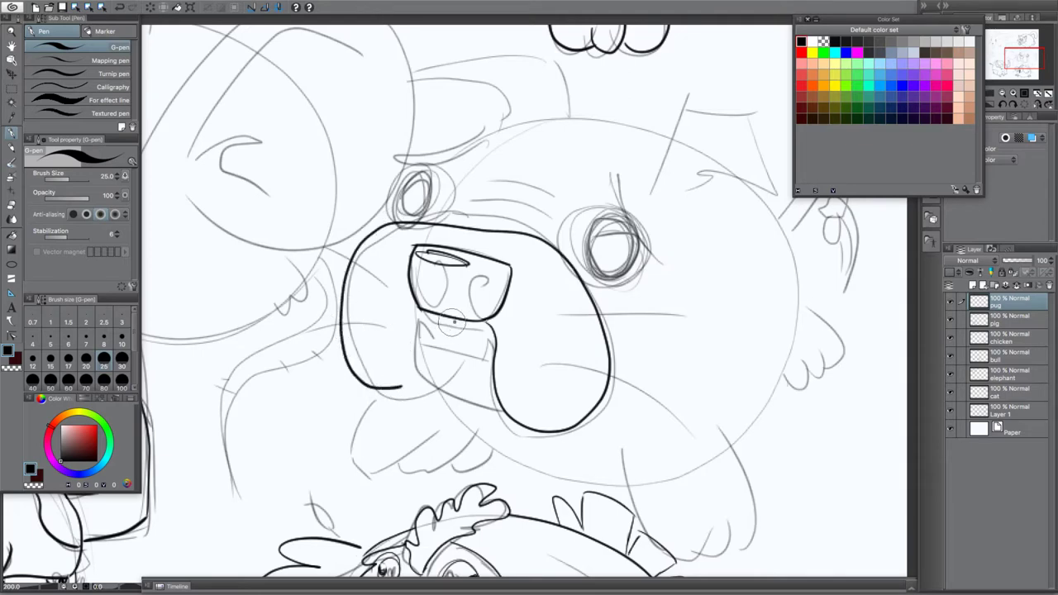
mouse_move(423, 313)
left_mouse_down()
mouse_move(372, 337)
mouse_move(384, 364)
mouse_move(434, 380)
mouse_move(451, 341)
mouse_move(432, 306)
mouse_move(405, 346)
left_mouse_up()
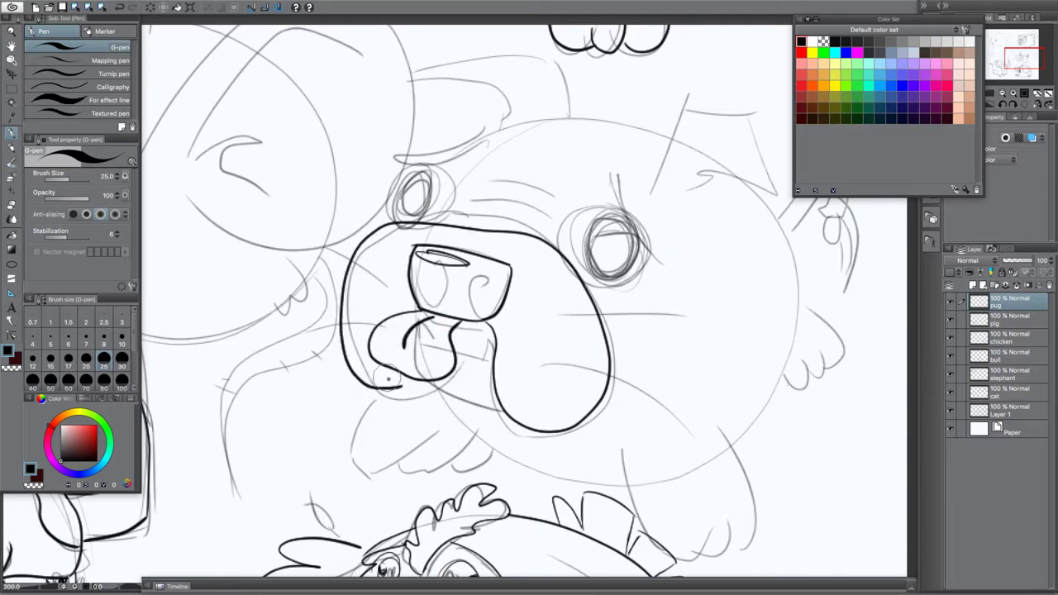
left_click_drag(430, 387, 494, 403)
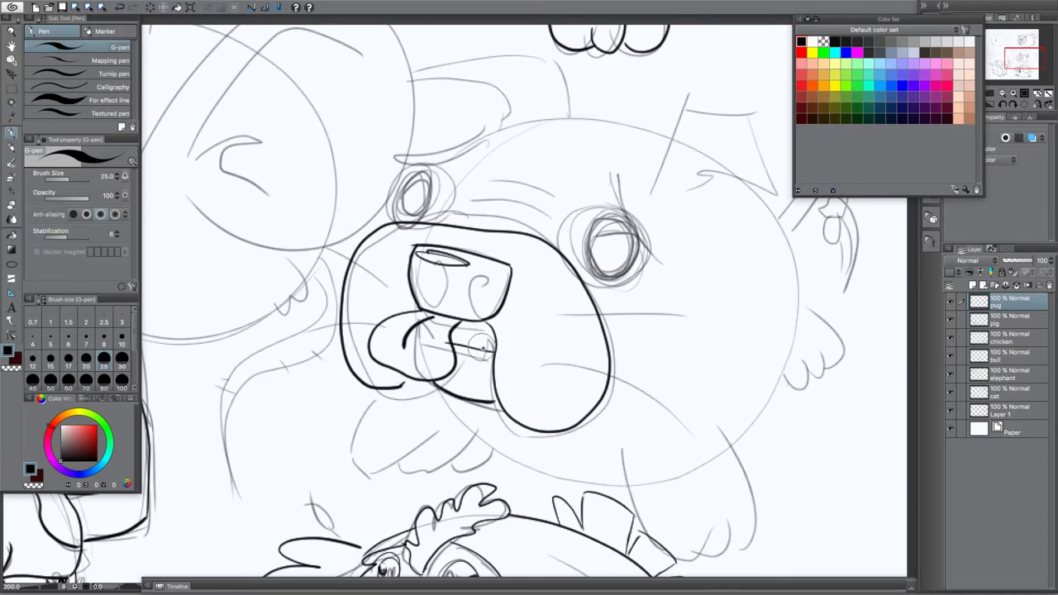
left_click_drag(481, 335, 493, 349)
Draw a round near eye, undo it, and ink the lids and angled corner lines around both of the pug's eyes instead
mouse_move(624, 283)
left_mouse_down()
mouse_move(596, 212)
mouse_move(652, 248)
left_mouse_up()
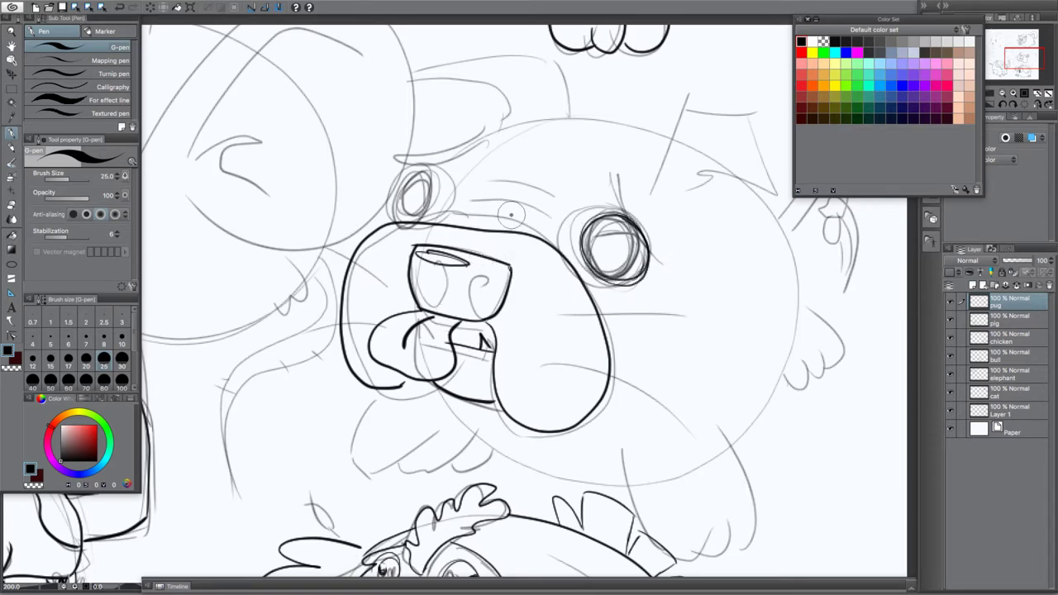
key("ctrl+z")
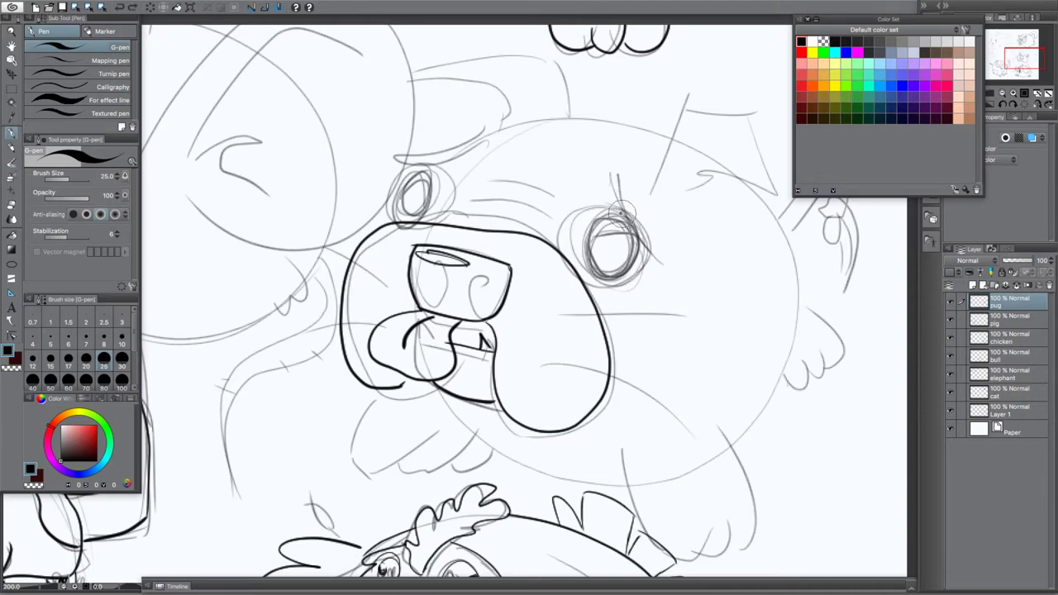
mouse_move(627, 217)
left_mouse_down()
mouse_move(570, 200)
mouse_move(562, 219)
mouse_move(580, 207)
mouse_move(595, 266)
mouse_move(664, 296)
left_mouse_up()
left_click_drag(438, 220, 389, 215)
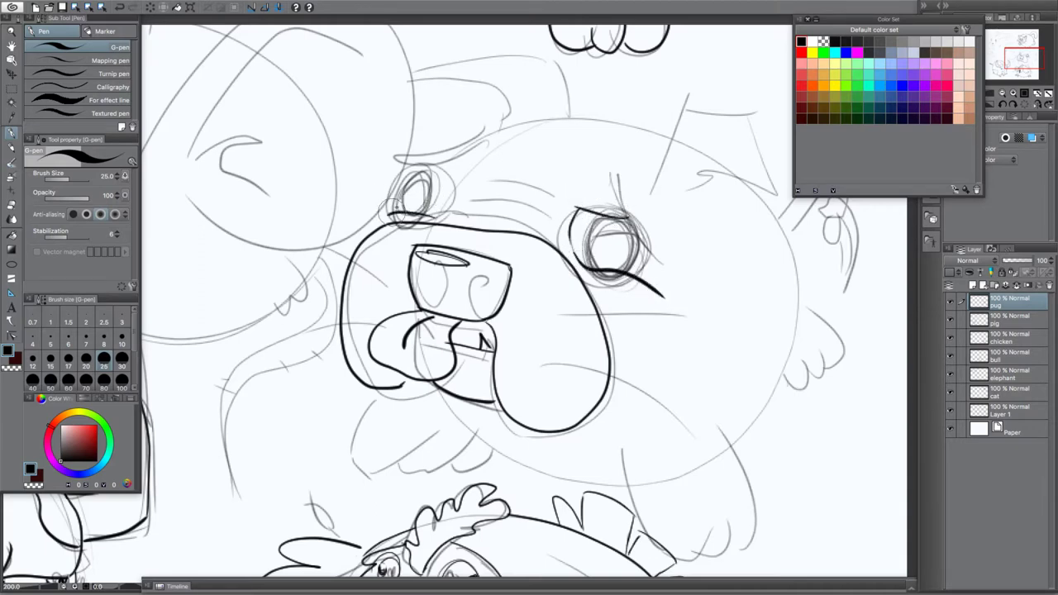
left_click_drag(443, 184, 433, 212)
left_click_drag(395, 177, 451, 169)
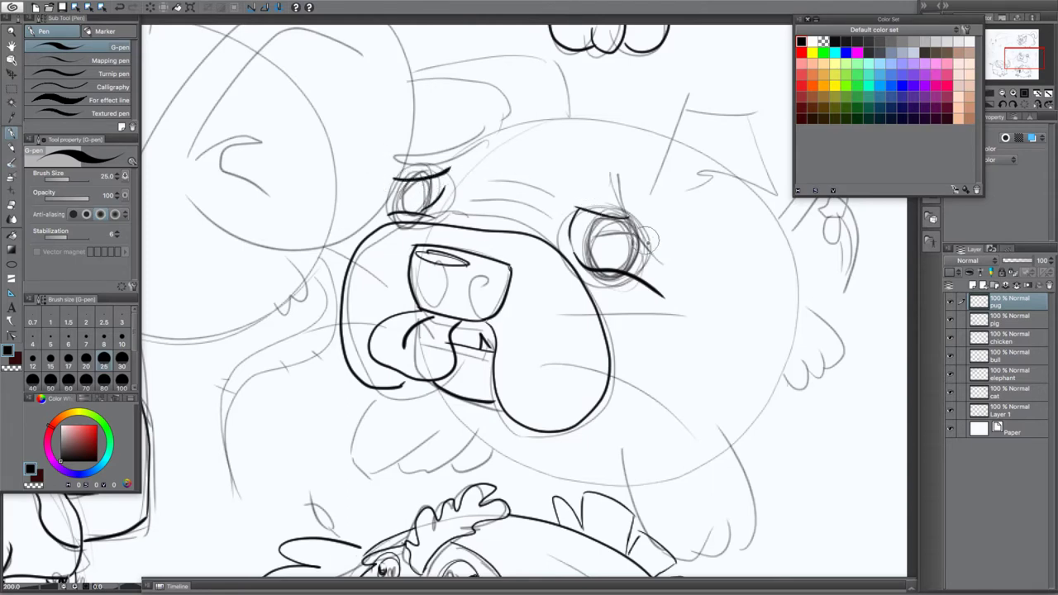
left_click_drag(661, 258, 611, 175)
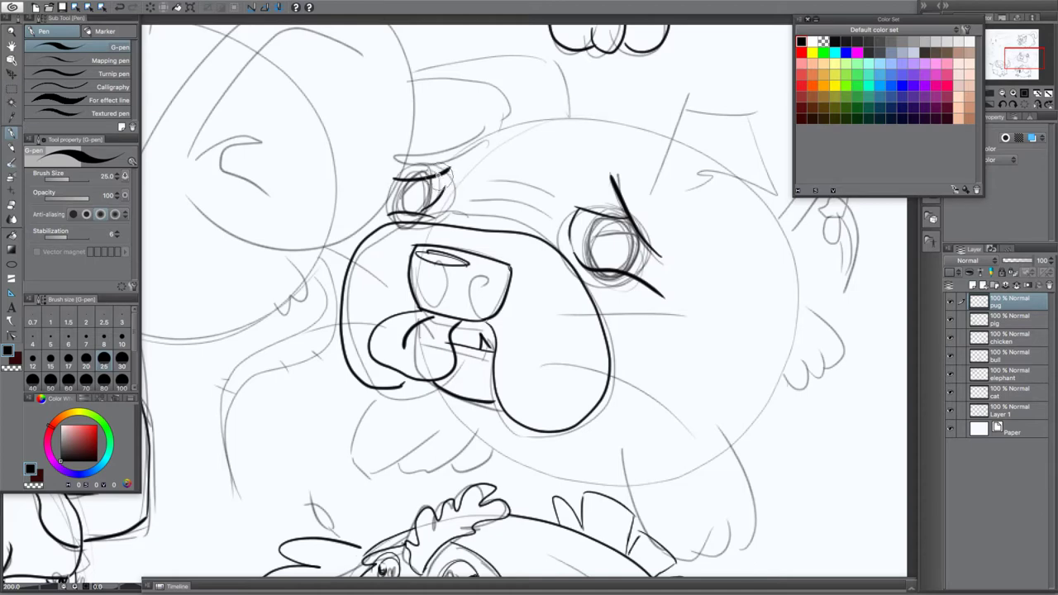
Ink thick curved iris outlines inside both of the pug's eyes and a small pupil line in the far eye
mouse_move(440, 172)
left_mouse_down()
mouse_move(452, 182)
mouse_move(404, 208)
left_mouse_up()
mouse_move(588, 230)
left_mouse_down()
mouse_move(584, 248)
mouse_move(598, 268)
left_mouse_up()
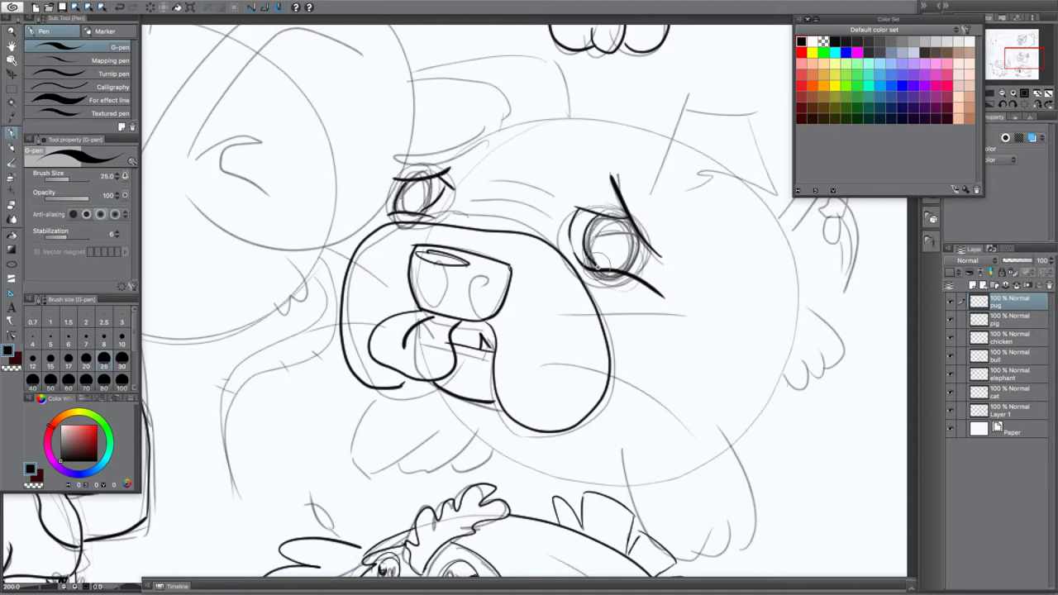
left_click_drag(599, 215, 599, 259)
left_click_drag(627, 216, 627, 269)
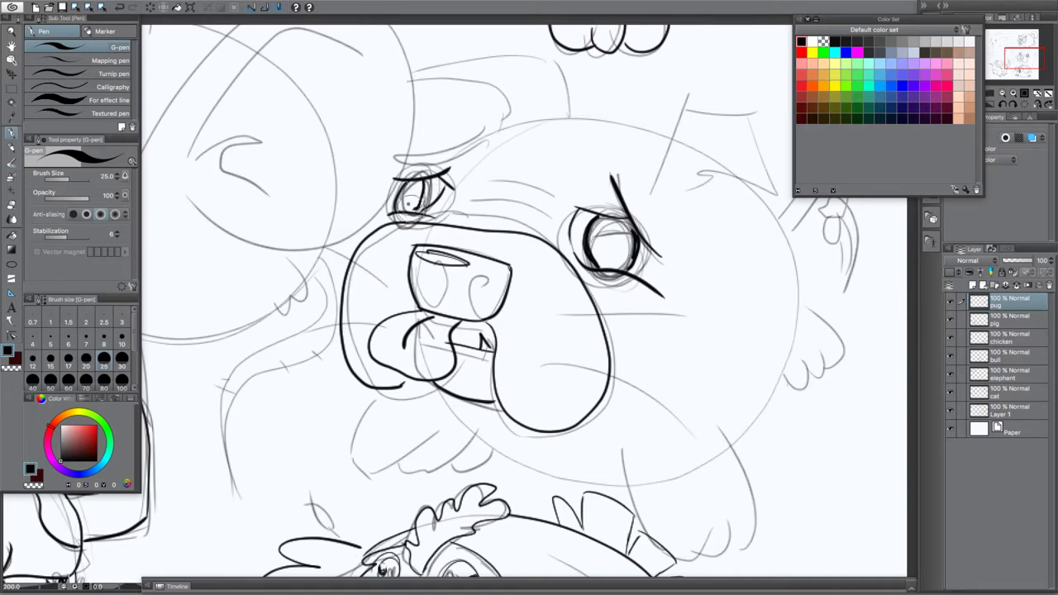
mouse_move(409, 184)
left_mouse_down()
mouse_move(401, 193)
mouse_move(410, 209)
left_mouse_up()
Ink short whisker lines across both sides of the pug's muzzle
left_click_drag(352, 250, 324, 239)
left_click_drag(359, 284, 331, 275)
left_click_drag(354, 339, 320, 341)
mouse_move(547, 367)
left_mouse_down()
mouse_move(608, 382)
mouse_move(583, 348)
left_mouse_up()
left_click_drag(559, 318, 628, 316)
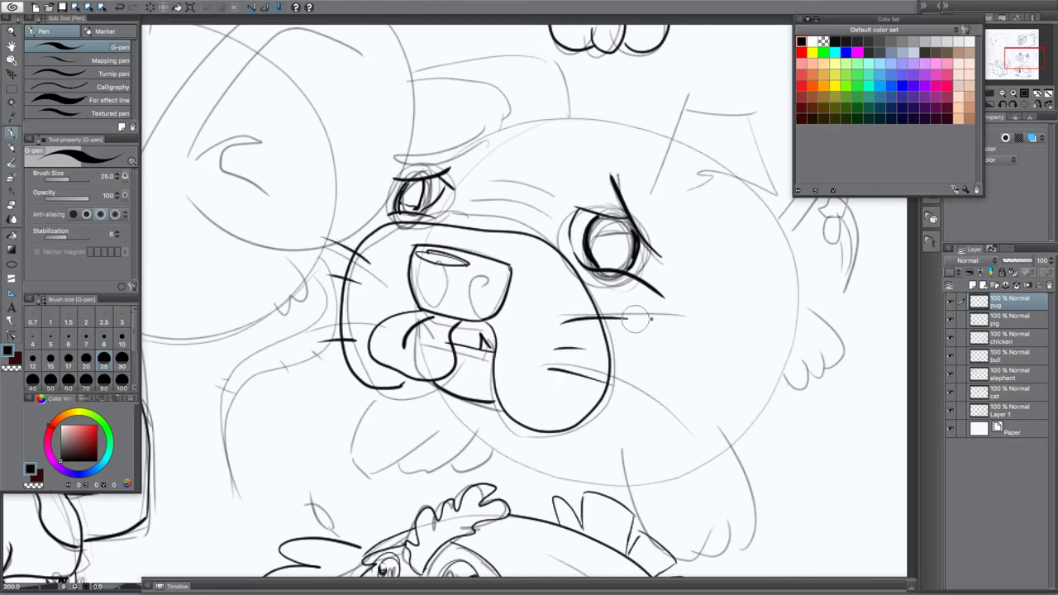
Ink the pug's round body outline from the jaw around to the back, with a toed front paw at its underside
left_click_drag(457, 455, 458, 356)
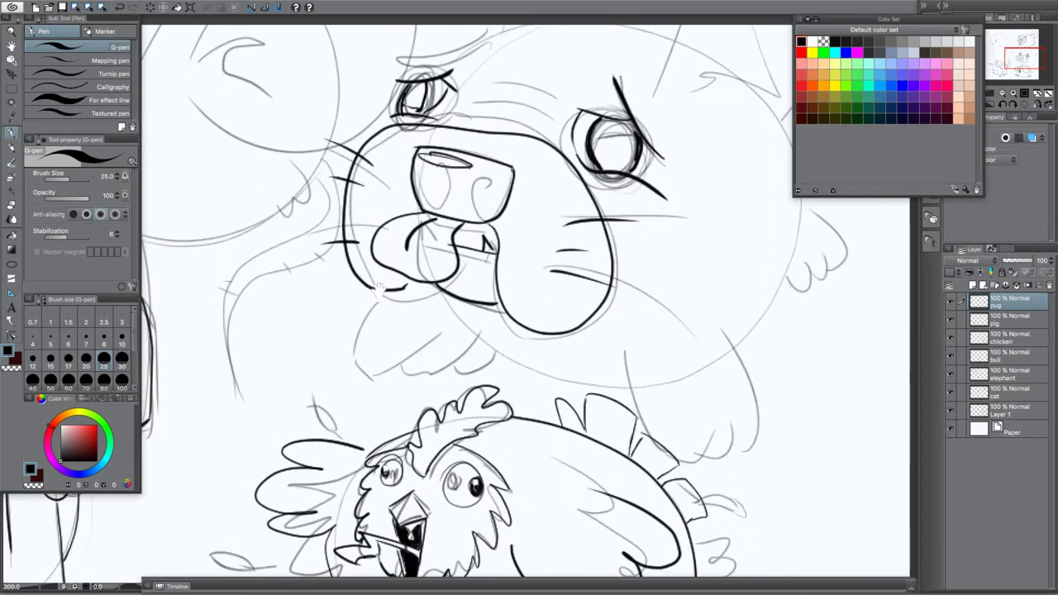
mouse_move(428, 289)
left_mouse_down()
mouse_move(616, 382)
mouse_move(514, 326)
mouse_move(604, 347)
mouse_move(632, 343)
mouse_move(642, 315)
mouse_move(765, 195)
mouse_move(704, 47)
left_mouse_up()
left_click_drag(635, 204, 635, 345)
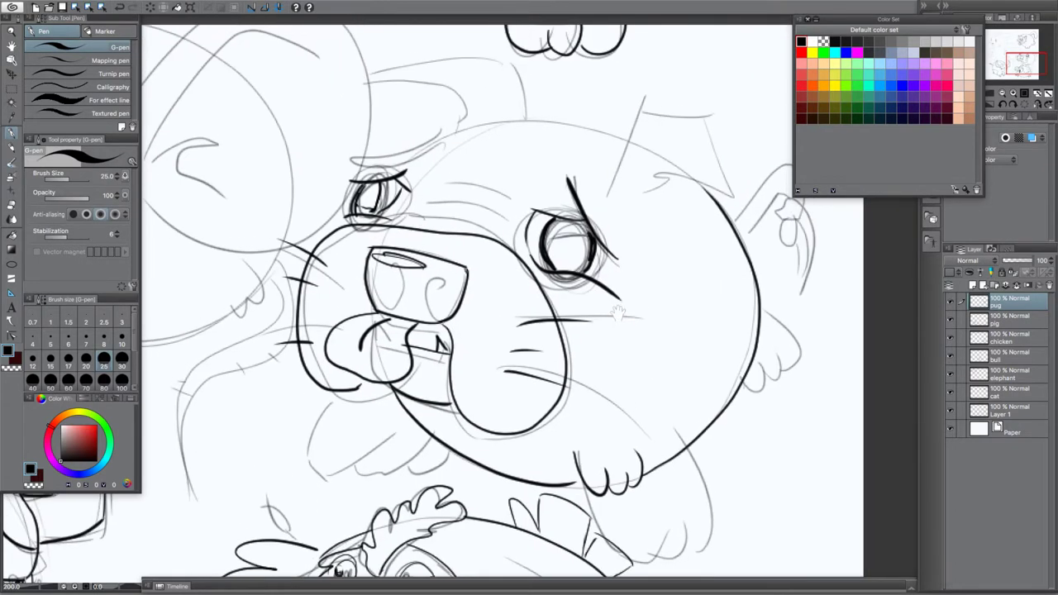
Ink both of the pug's folded ears, redrawing the far ear's inner edge shorter, and join them with the top line of the head
mouse_move(608, 197)
left_mouse_down()
mouse_move(611, 152)
mouse_move(677, 123)
mouse_move(693, 209)
left_mouse_up()
left_click_drag(636, 162, 667, 197)
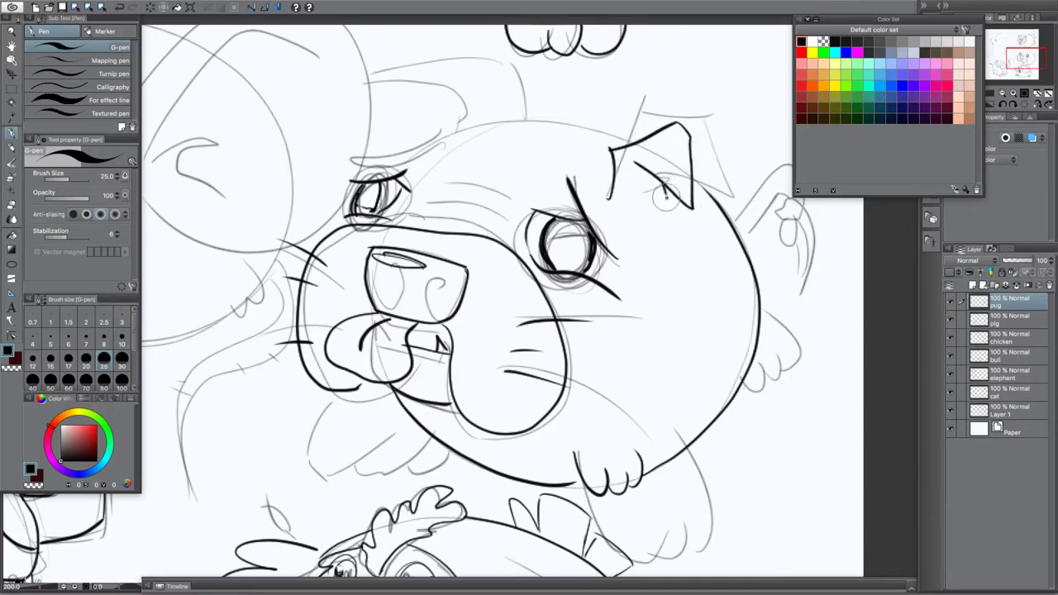
mouse_move(509, 137)
left_mouse_down()
mouse_move(503, 96)
mouse_move(399, 124)
mouse_move(439, 121)
mouse_move(446, 172)
left_mouse_up()
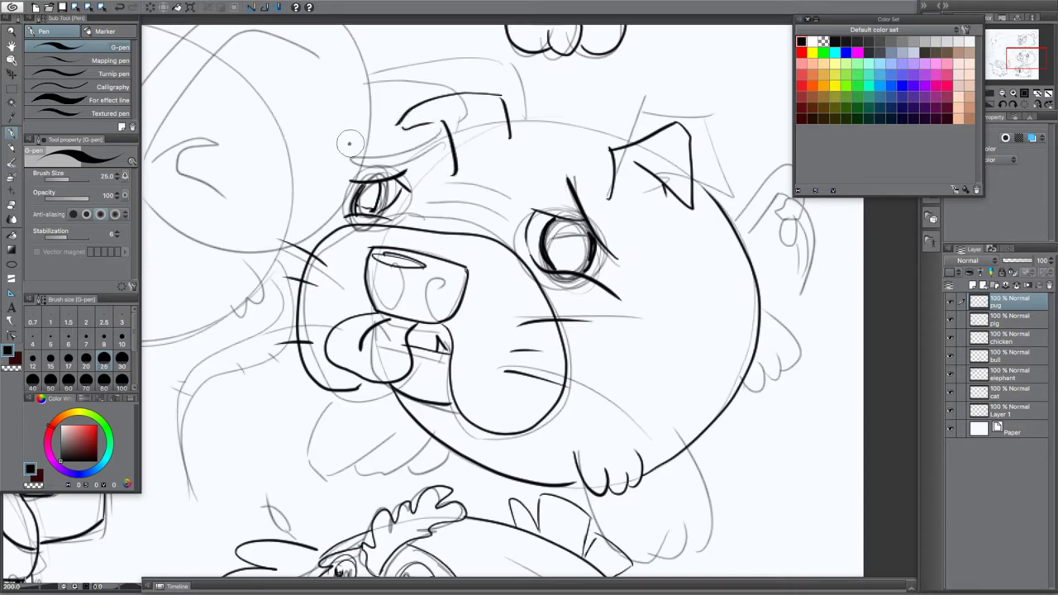
key("ctrl+z")
mouse_move(437, 124)
left_mouse_down()
mouse_move(446, 158)
mouse_move(364, 172)
left_mouse_up()
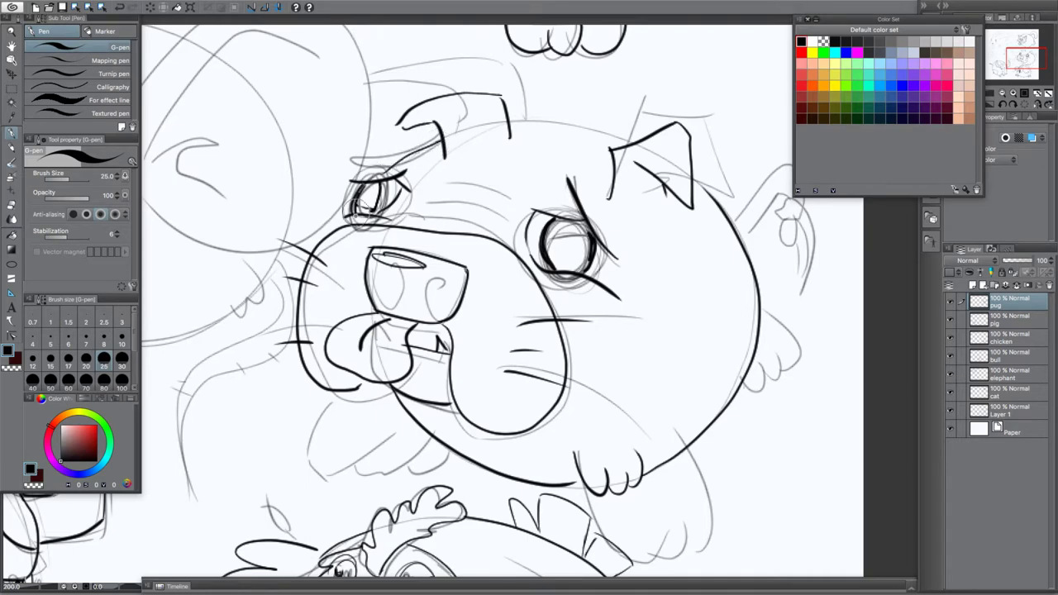
left_click_drag(511, 121, 633, 135)
Ink the pug's curled, pointed tail and a small hind paw along the back edge of the body
left_click_drag(668, 328, 535, 319)
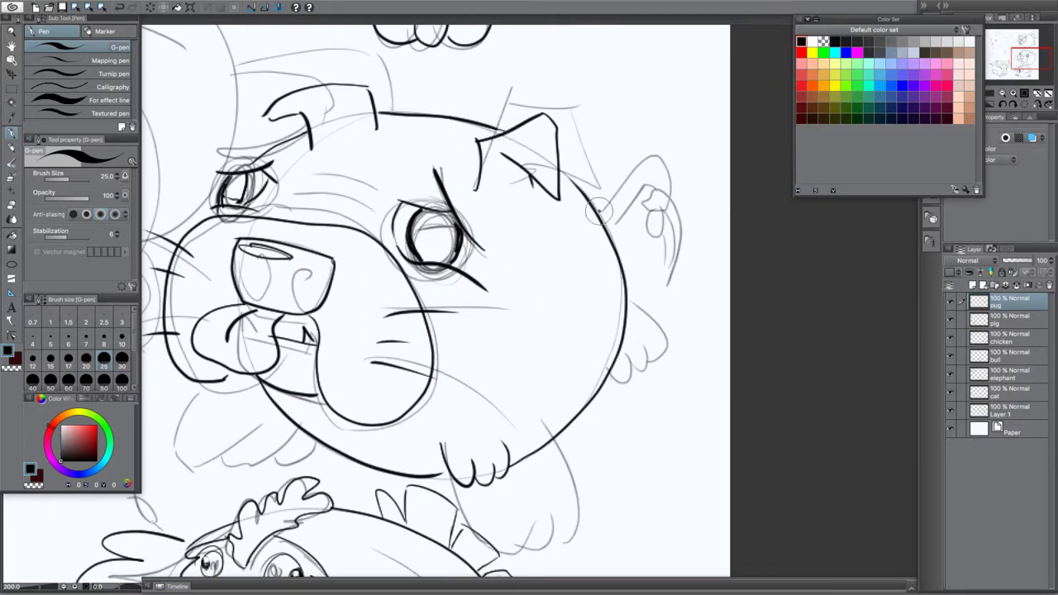
mouse_move(601, 209)
left_mouse_down()
mouse_move(645, 170)
mouse_move(693, 196)
mouse_move(663, 255)
mouse_move(659, 204)
mouse_move(688, 268)
mouse_move(654, 205)
mouse_move(676, 211)
mouse_move(662, 226)
left_mouse_up()
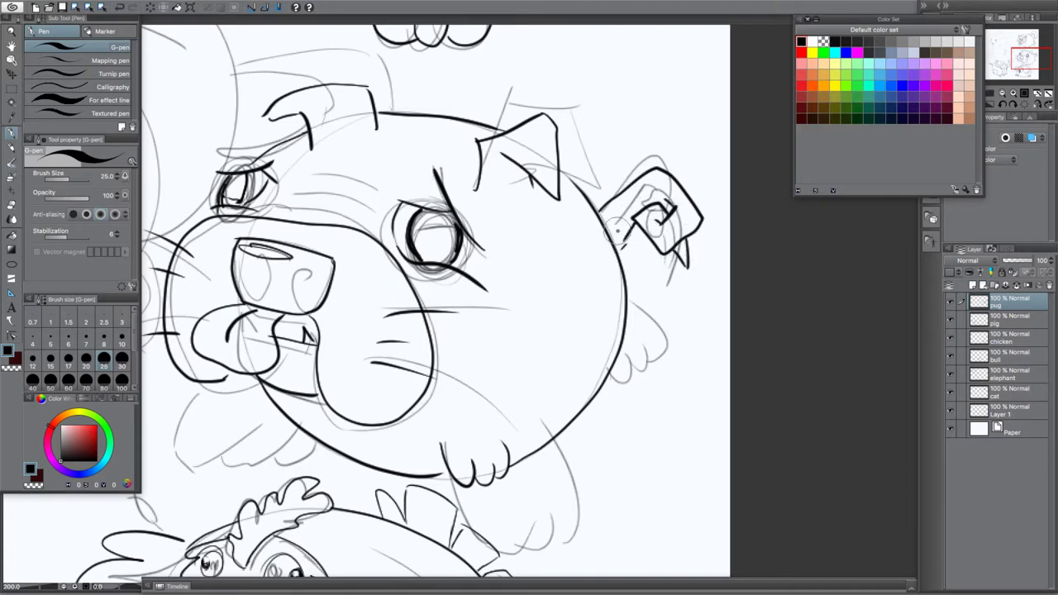
mouse_move(623, 350)
left_mouse_down()
mouse_move(637, 353)
mouse_move(642, 320)
mouse_move(629, 300)
left_mouse_up()
Draw the pug's far front paw below the jaw, undo those strokes, and ink a small rounded paw with toes instead
left_click_drag(199, 425, 318, 400)
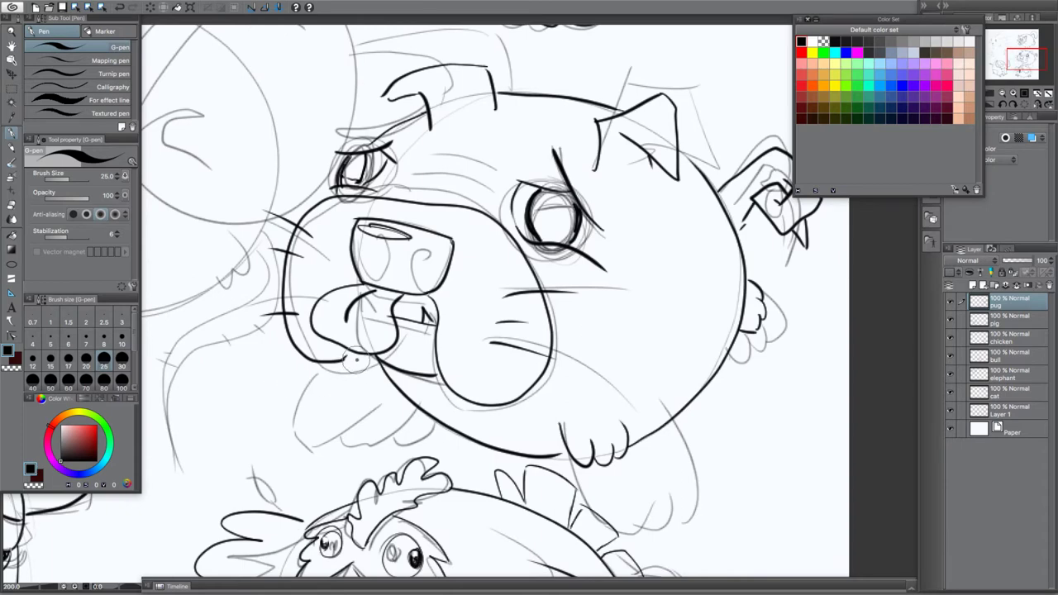
left_click_drag(381, 387, 402, 395)
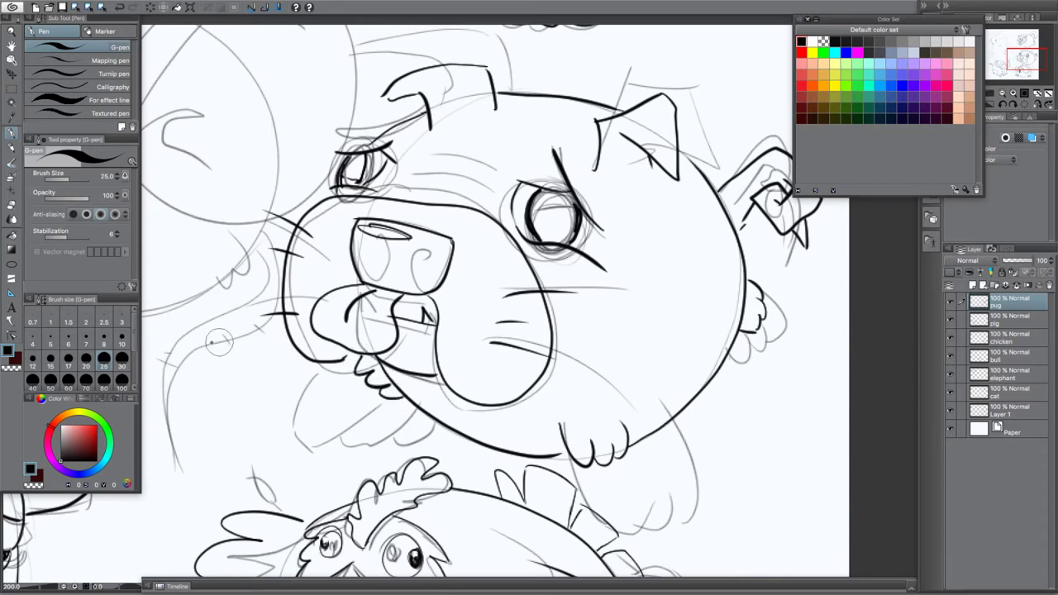
key("super+z")
key("super+z")
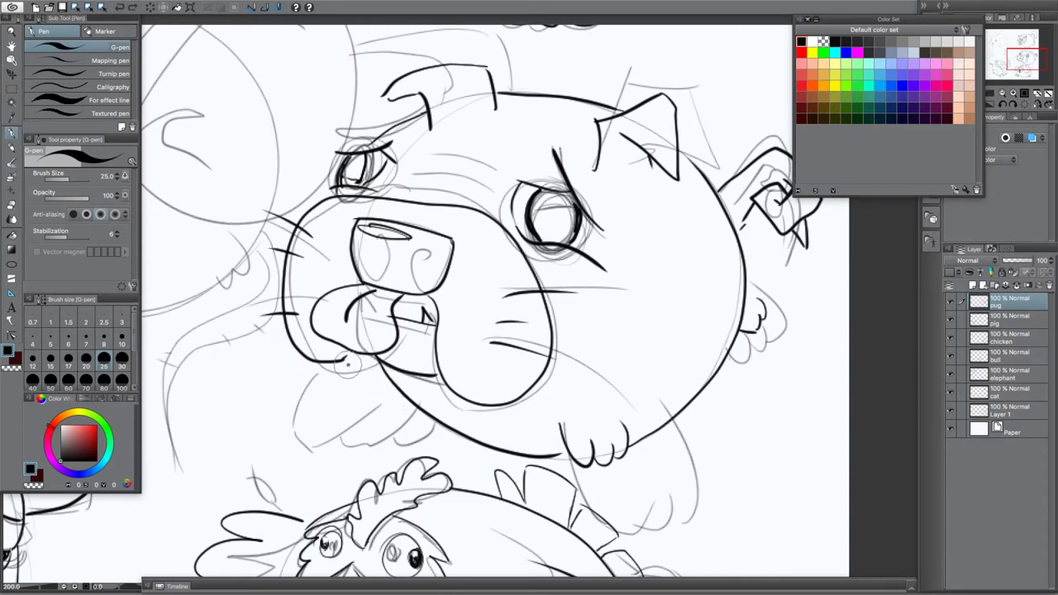
mouse_move(378, 359)
left_mouse_down()
mouse_move(365, 380)
mouse_move(391, 394)
left_mouse_up()
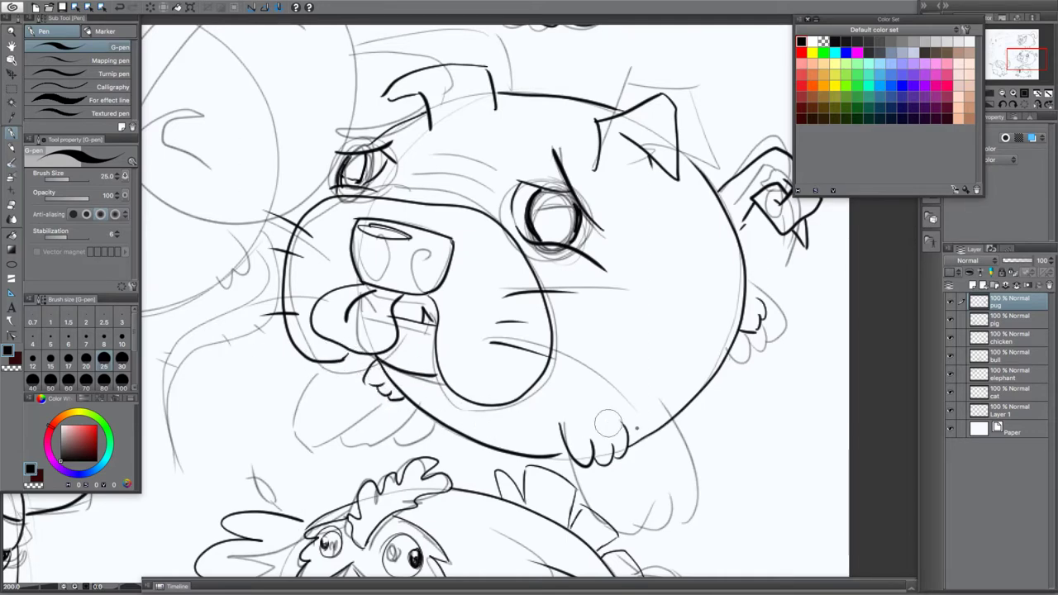
Hide the rough sketch on Layer 1, examine the clean line art of the inked animals, and show the sketch again
left_click(950, 411)
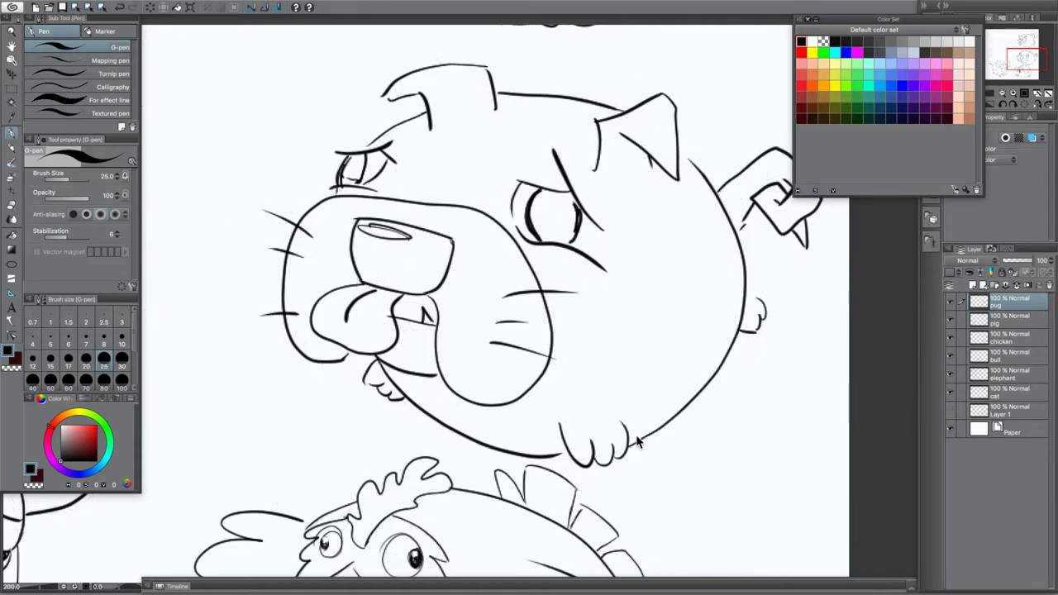
scroll(638, 442, "down", 3)
left_click_drag(356, 392, 796, 444)
left_click_drag(312, 373, 301, 194)
left_click_drag(329, 374, 267, 343)
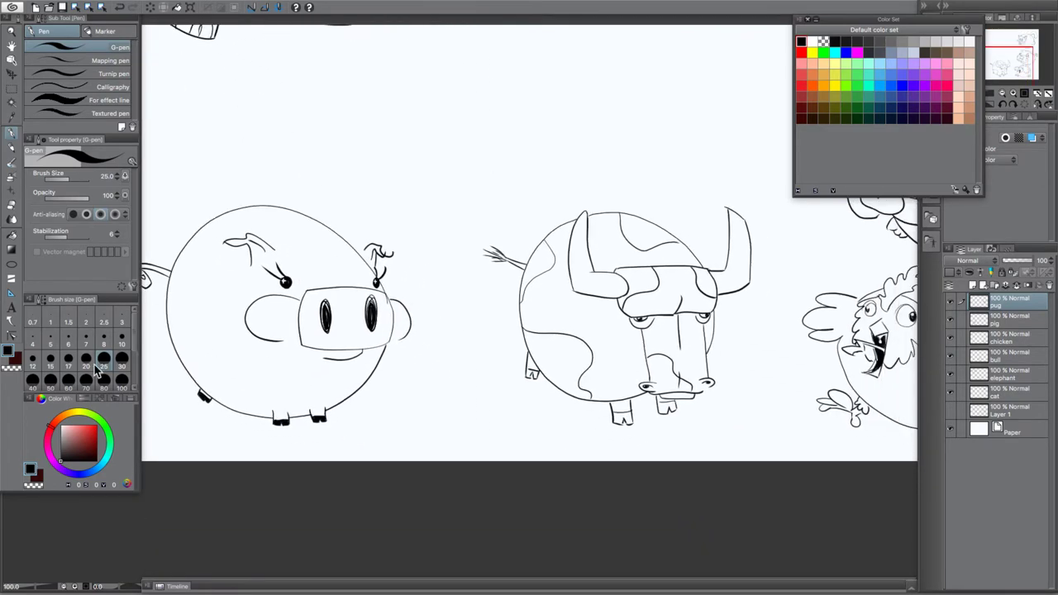
scroll(453, 411, "right", 5)
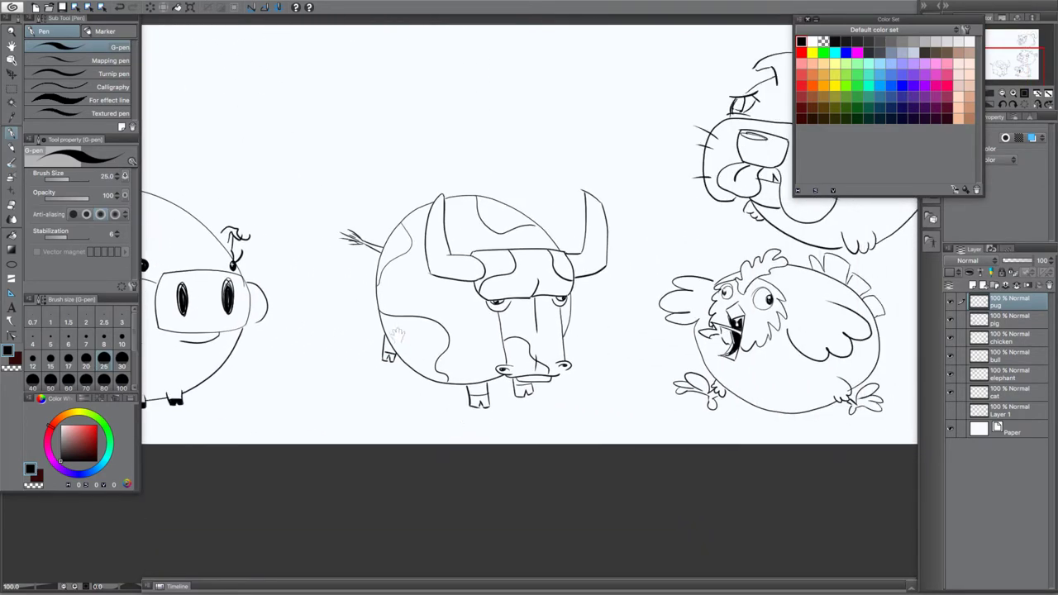
scroll(652, 411, "right", 3)
scroll(651, 410, "up", 2)
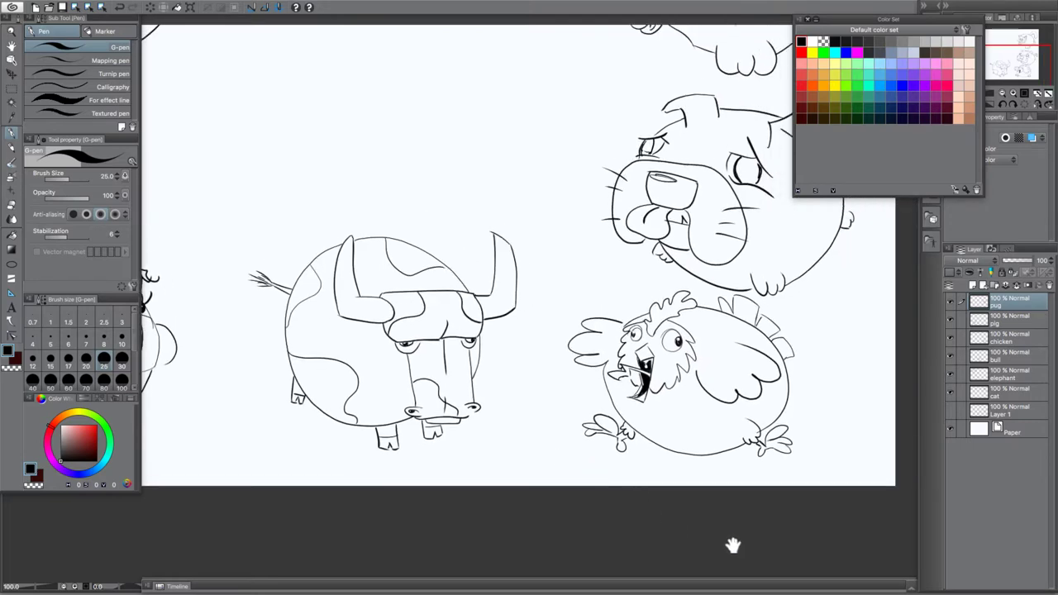
scroll(622, 263, "up", 5)
scroll(622, 263, "right", 5)
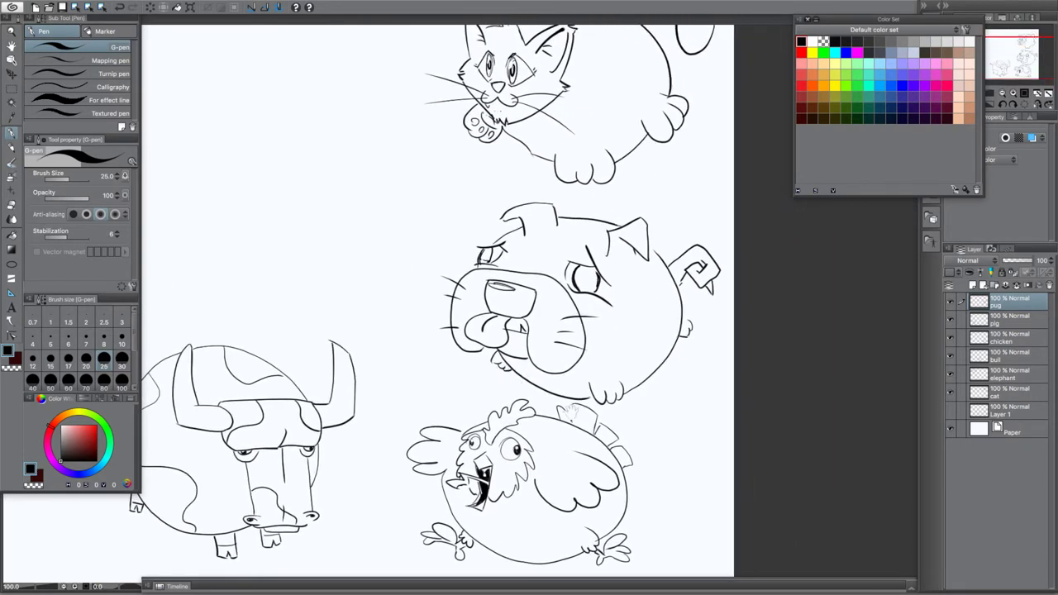
left_click_drag(456, 182, 616, 368)
left_click_drag(644, 230, 649, 226)
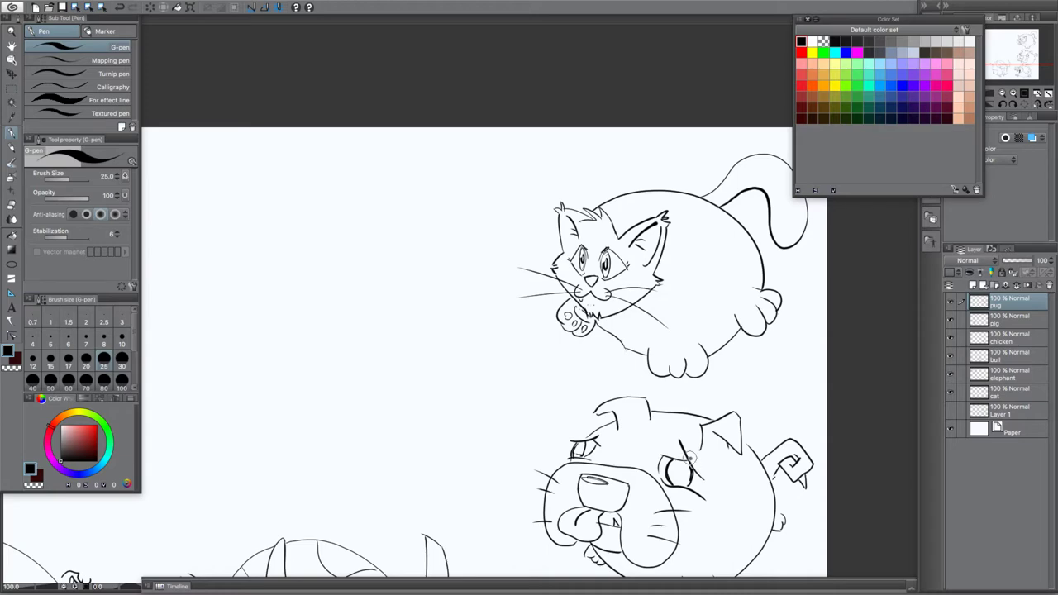
left_click(951, 411)
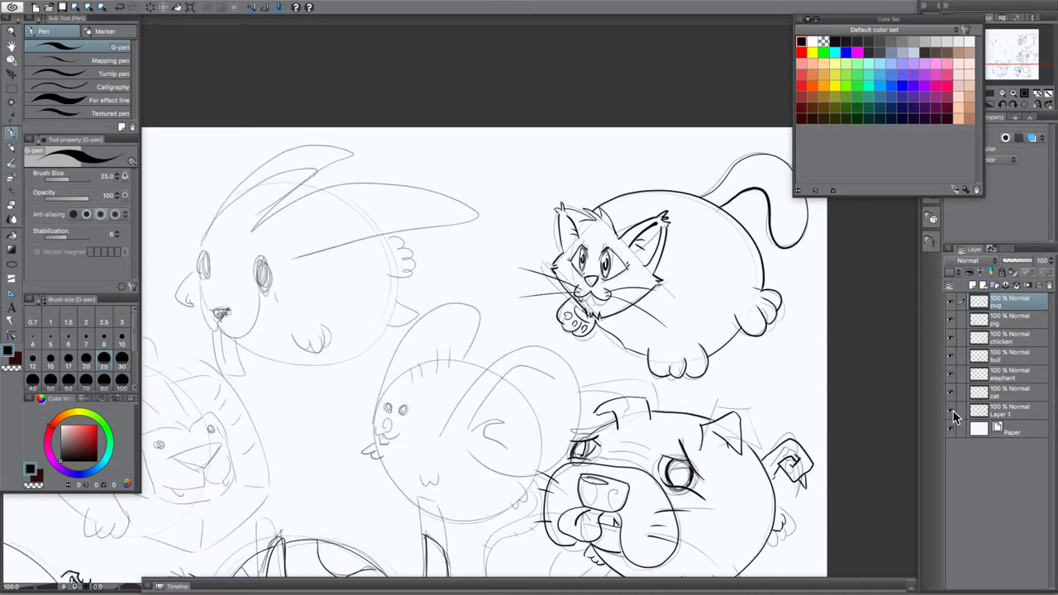
Add five new layers above the pug layer for the animals that are still only sketched
left_click_drag(394, 451, 663, 392)
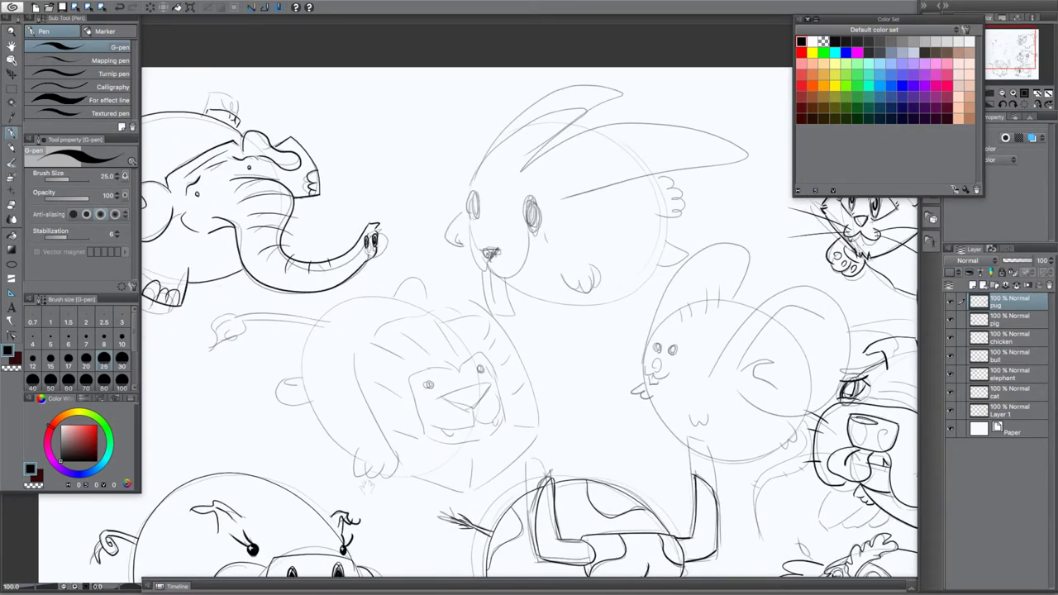
left_click_drag(365, 483, 453, 396)
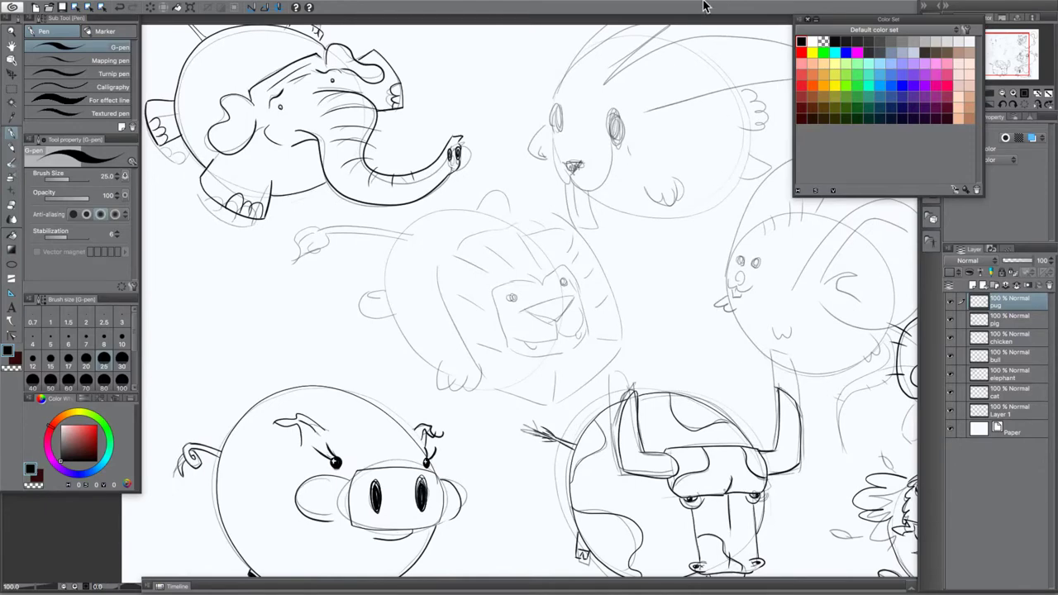
mouse_move(709, 5)
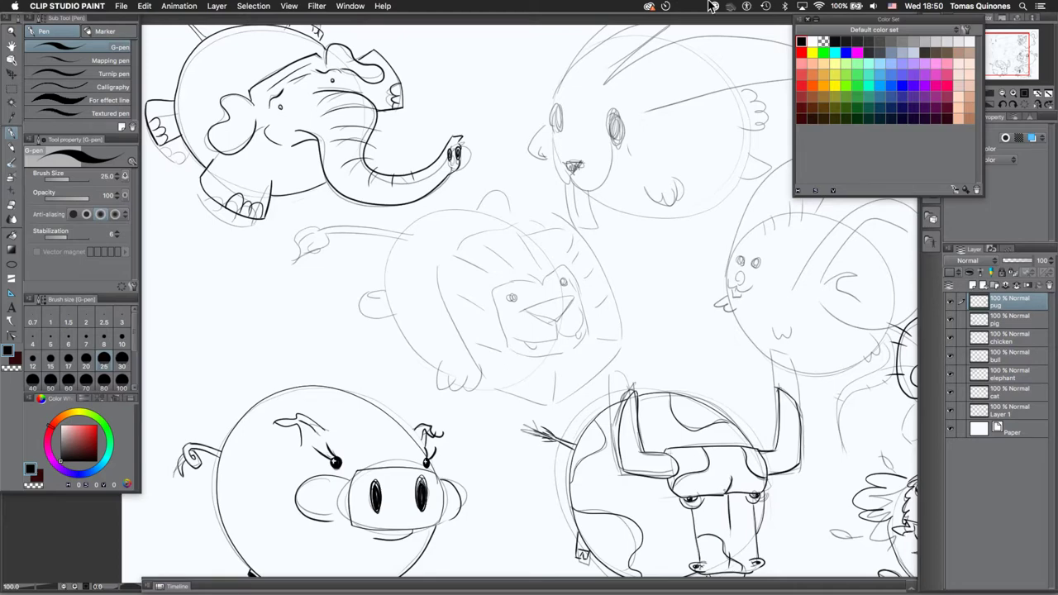
left_click(975, 286)
left_click(975, 286)
left_click(975, 286)
left_click(975, 286)
left_click(975, 286)
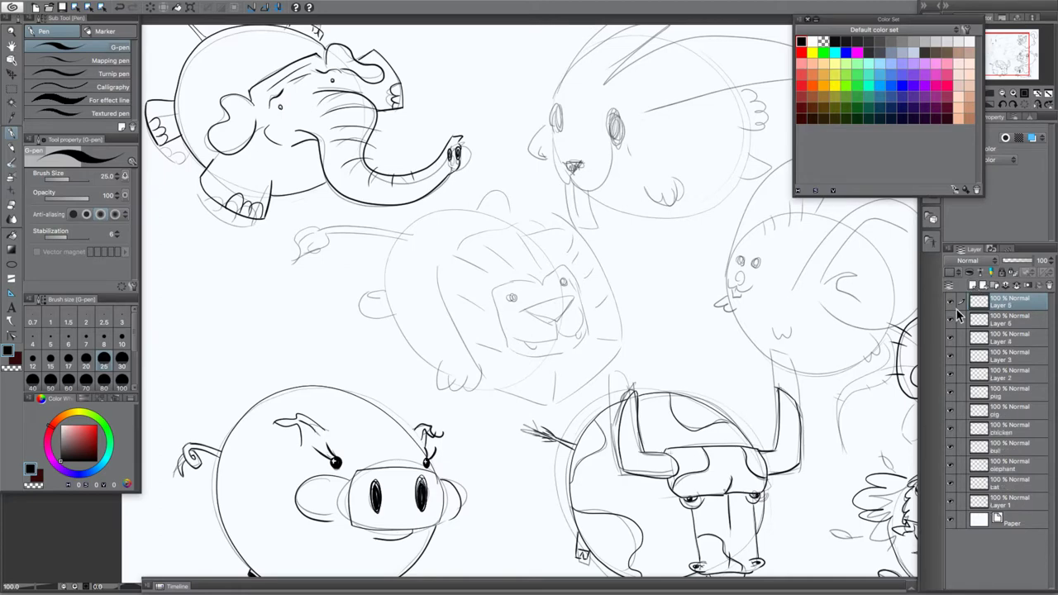
Select Layer 2, directly above the pug layer, and rename it "lion"
left_click(998, 381)
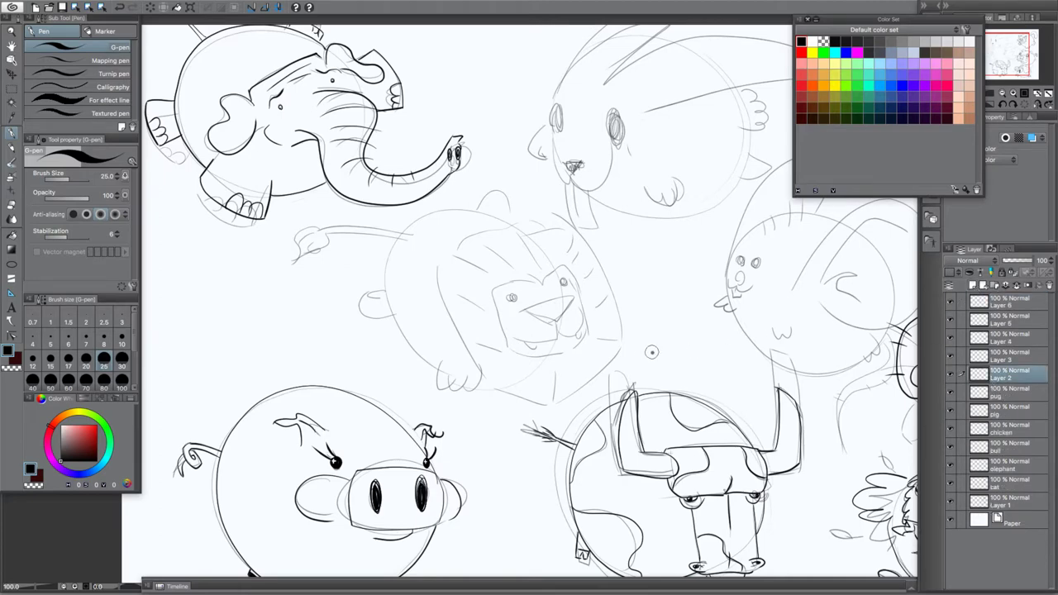
left_click_drag(645, 446, 570, 383)
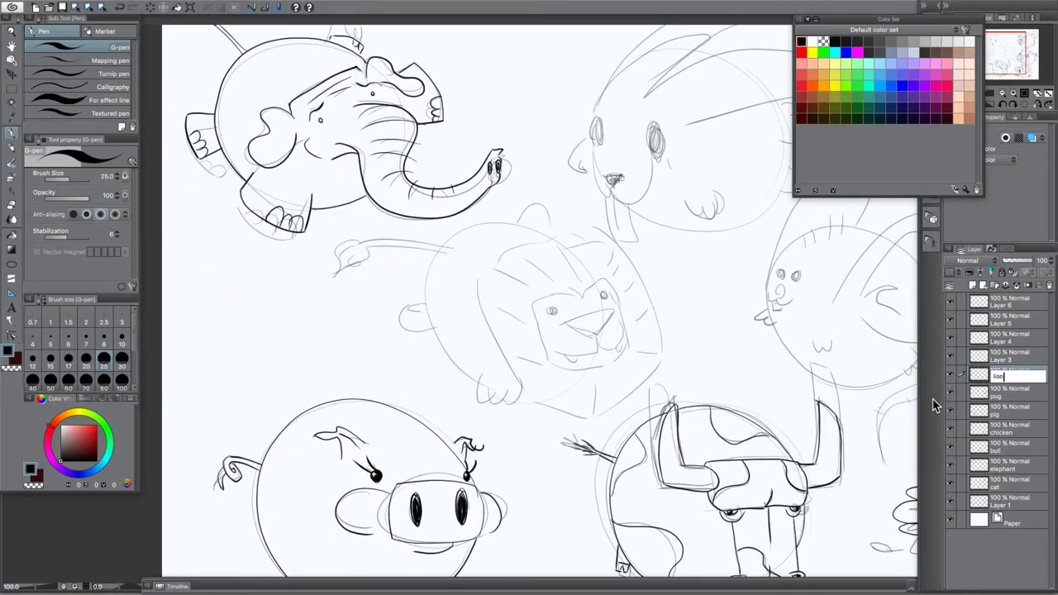
key("Return")
Draw a wide triangular nose on the lion's face, undo it, and ink a smaller, blunt-bottomed nose instead
scroll(444, 425, "up", 4)
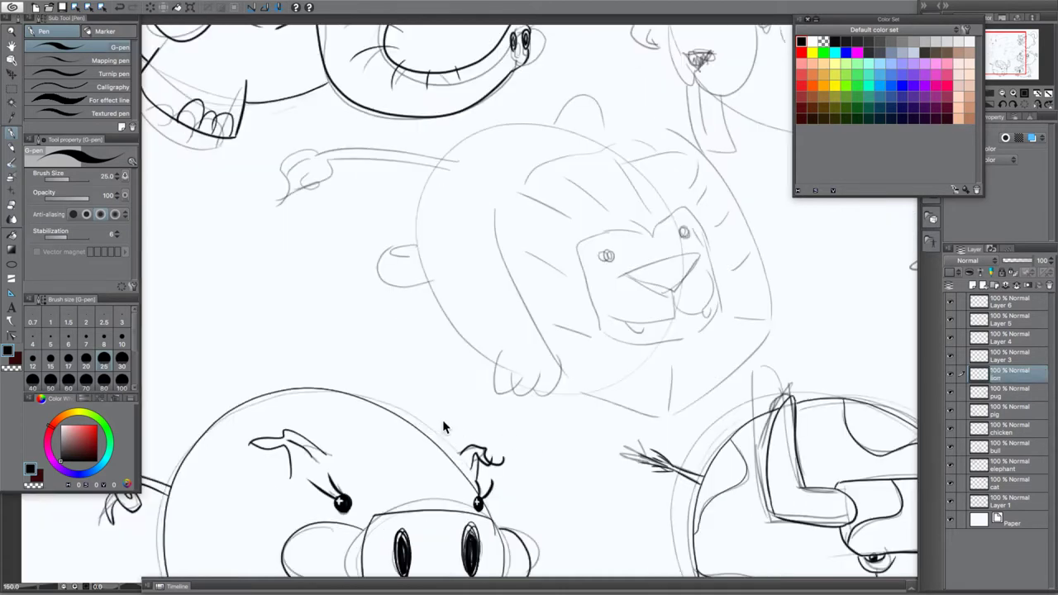
scroll(607, 304, "up", 1)
mouse_move(607, 304)
left_mouse_down()
mouse_move(573, 352)
mouse_move(484, 394)
mouse_move(459, 358)
left_mouse_up()
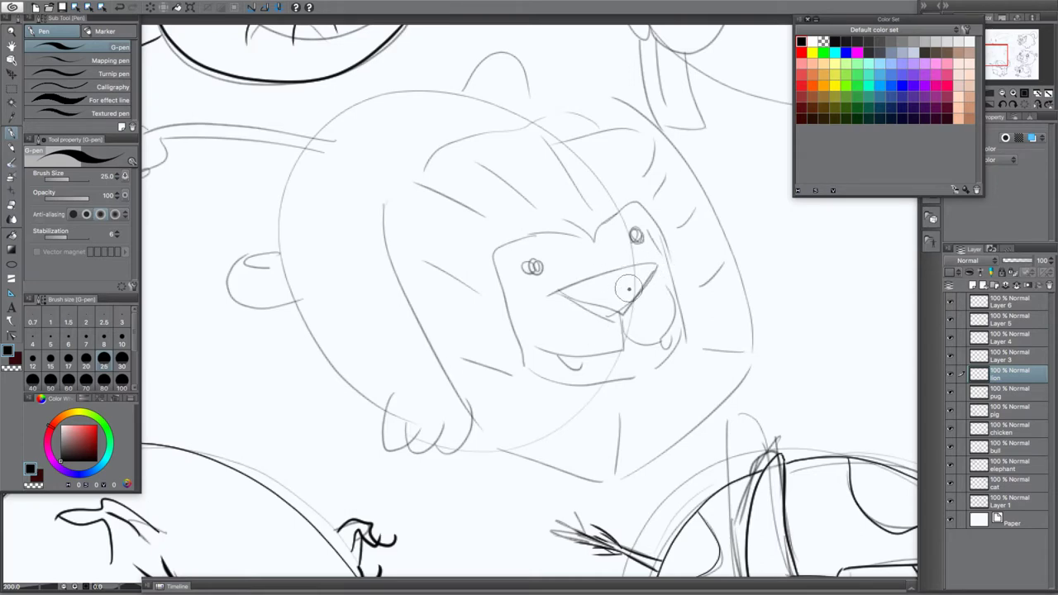
mouse_move(624, 309)
left_mouse_down()
mouse_move(585, 279)
mouse_move(568, 288)
mouse_move(618, 312)
left_mouse_up()
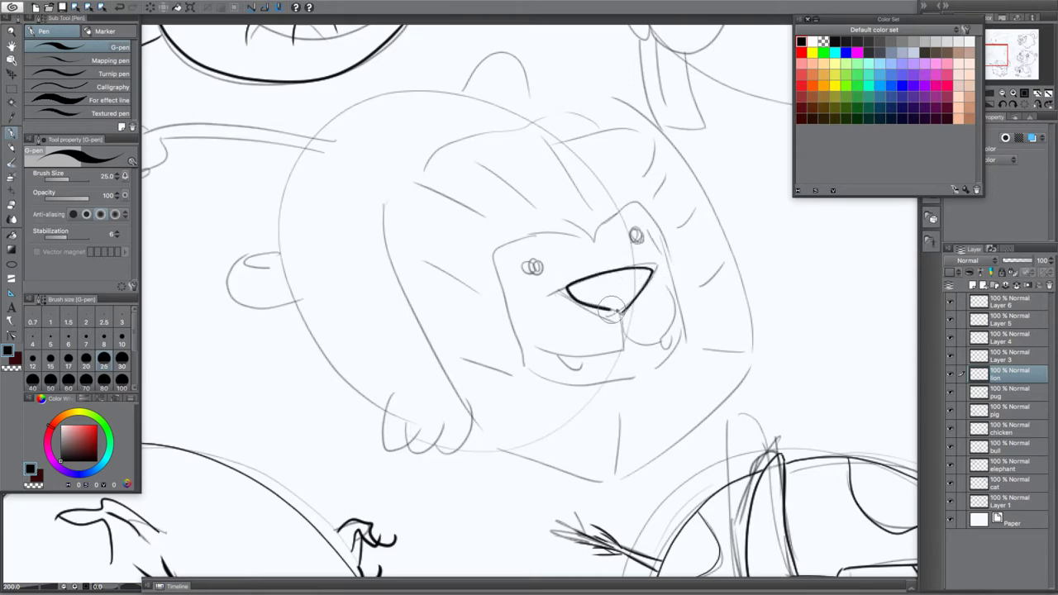
key("ctrl+z")
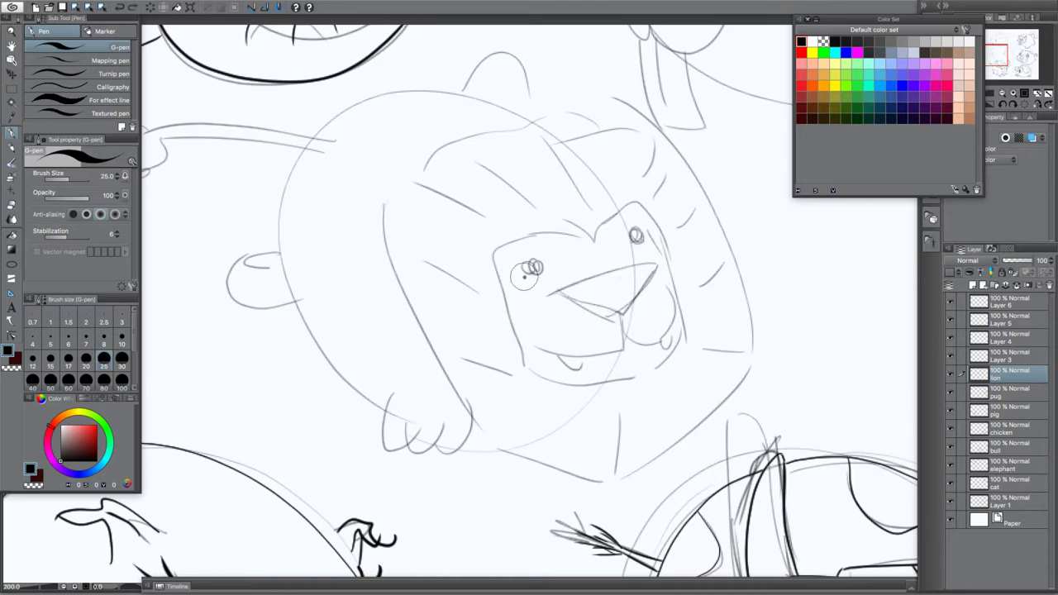
mouse_move(629, 309)
left_mouse_down()
mouse_move(596, 311)
mouse_move(579, 277)
mouse_move(622, 261)
mouse_move(641, 283)
mouse_move(620, 313)
left_mouse_up()
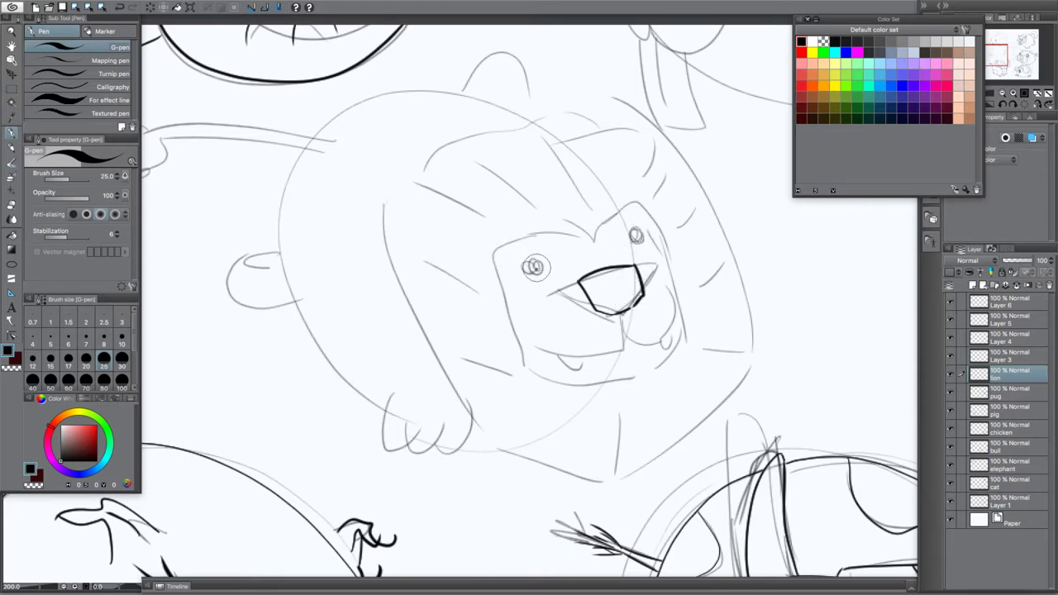
Ink the lion's two small round eyes, the heart-topped outline of its face, and short tuft lines meeting at the brow
left_click_drag(534, 264, 534, 263)
mouse_move(636, 237)
left_mouse_down()
mouse_move(649, 197)
mouse_move(675, 247)
mouse_move(692, 323)
mouse_move(655, 368)
mouse_move(566, 387)
mouse_move(534, 379)
mouse_move(508, 339)
mouse_move(485, 256)
mouse_move(595, 240)
left_mouse_up()
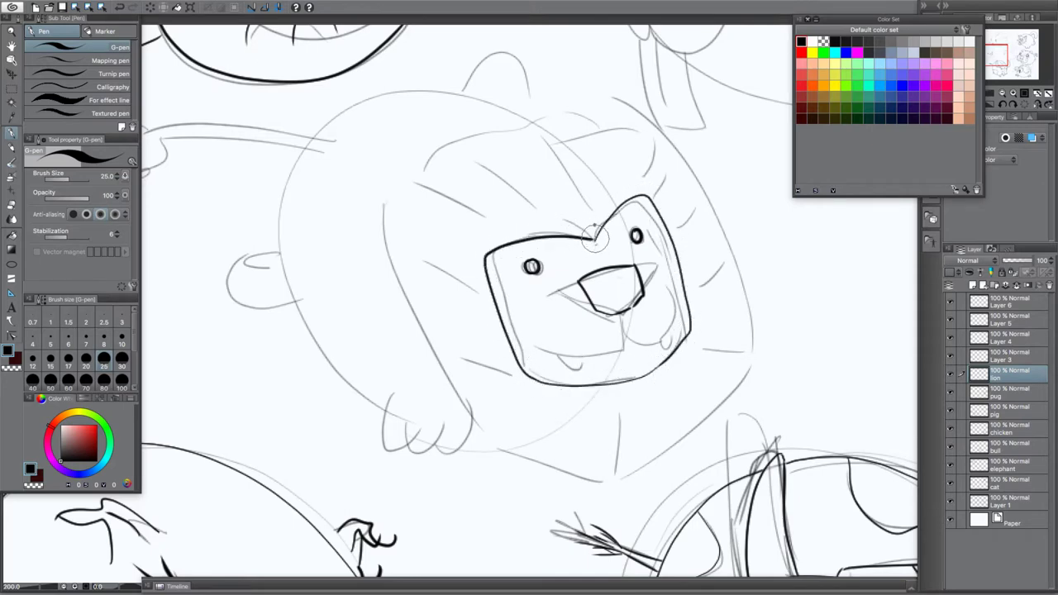
left_click_drag(584, 193, 593, 239)
left_click_drag(536, 212, 594, 241)
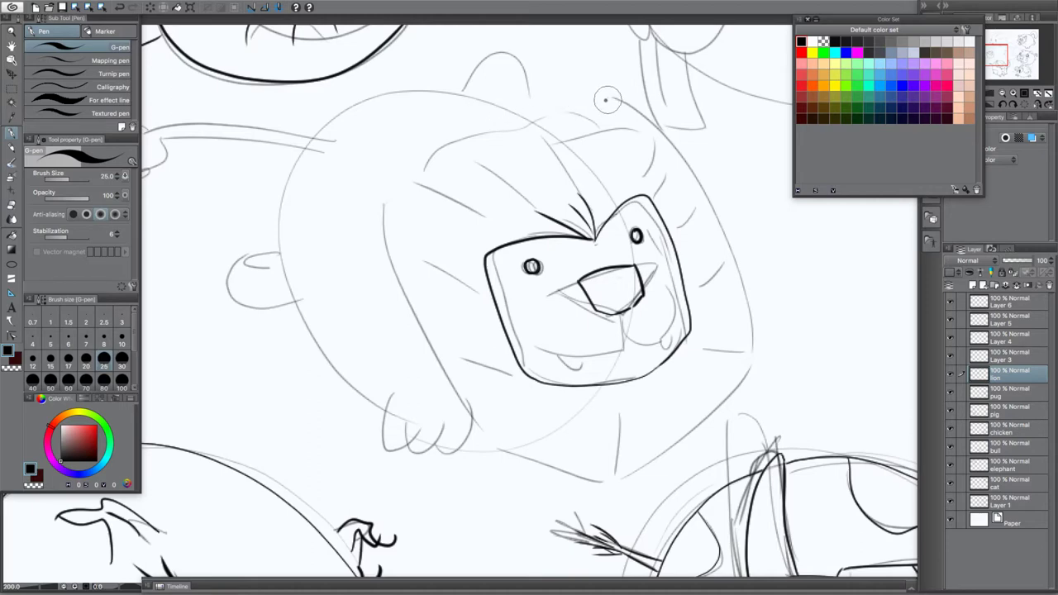
Draw a wavy mane outline around the lion's face, undo it, and ink a more finely jagged one with a pointed bottom
mouse_move(609, 98)
left_mouse_down()
mouse_move(480, 126)
mouse_move(381, 174)
mouse_move(406, 296)
mouse_move(454, 421)
mouse_move(508, 450)
mouse_move(626, 456)
mouse_move(710, 405)
mouse_move(763, 354)
mouse_move(724, 248)
mouse_move(661, 132)
mouse_move(593, 95)
left_mouse_up()
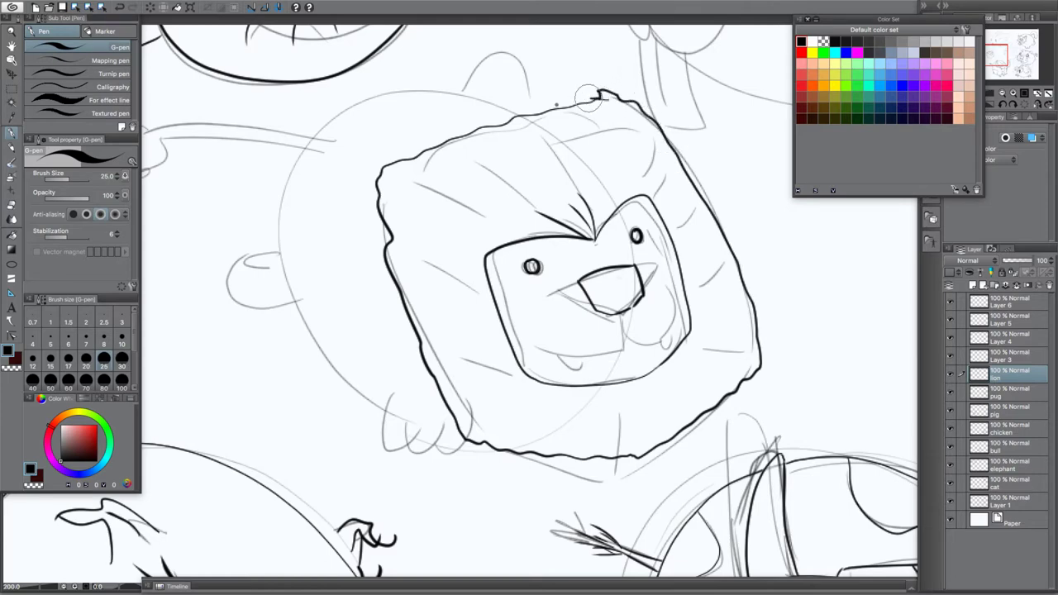
key("ctrl+z")
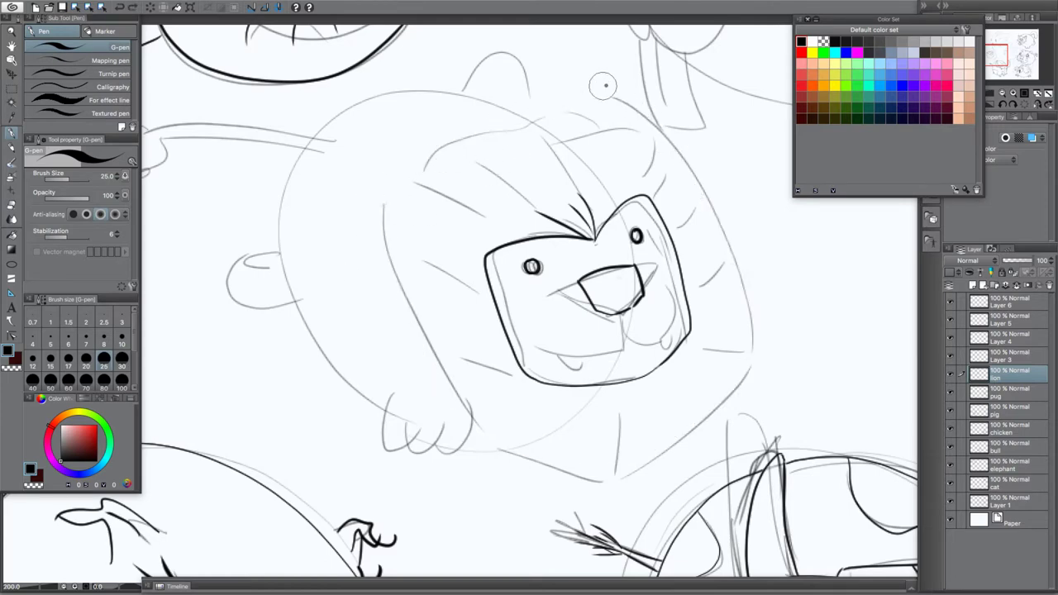
mouse_move(611, 98)
left_mouse_down()
mouse_move(392, 171)
mouse_move(393, 192)
mouse_move(383, 175)
mouse_move(383, 219)
mouse_move(404, 299)
mouse_move(488, 442)
mouse_move(613, 477)
mouse_move(719, 406)
mouse_move(753, 346)
mouse_move(739, 269)
mouse_move(680, 151)
mouse_move(620, 97)
left_mouse_up()
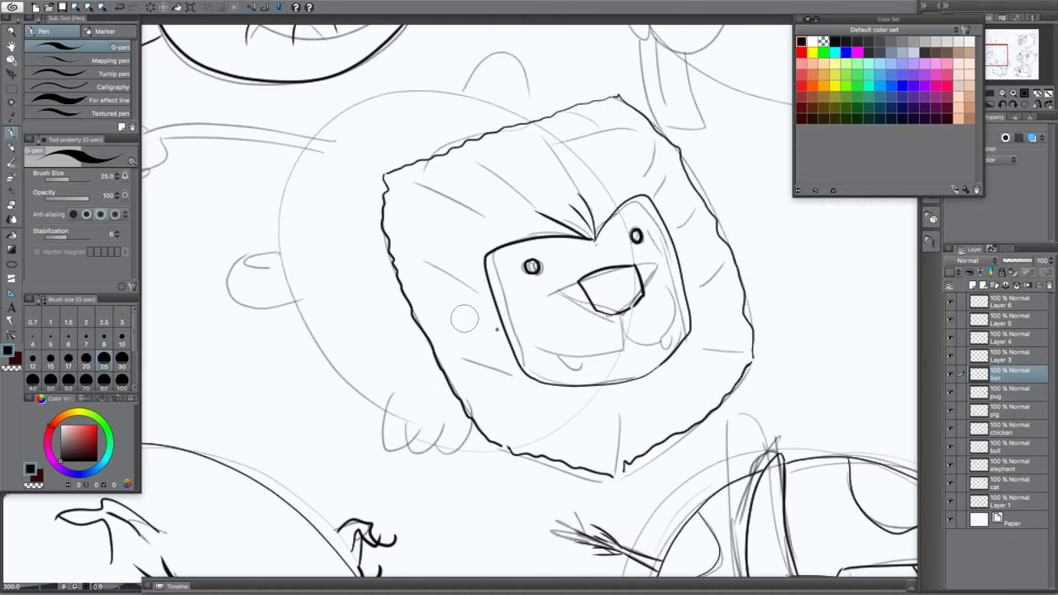
Ink short hair strokes radiating through the lion's mane all around its face, following the sketch
left_click_drag(615, 396, 611, 468)
left_click_drag(751, 355, 710, 347)
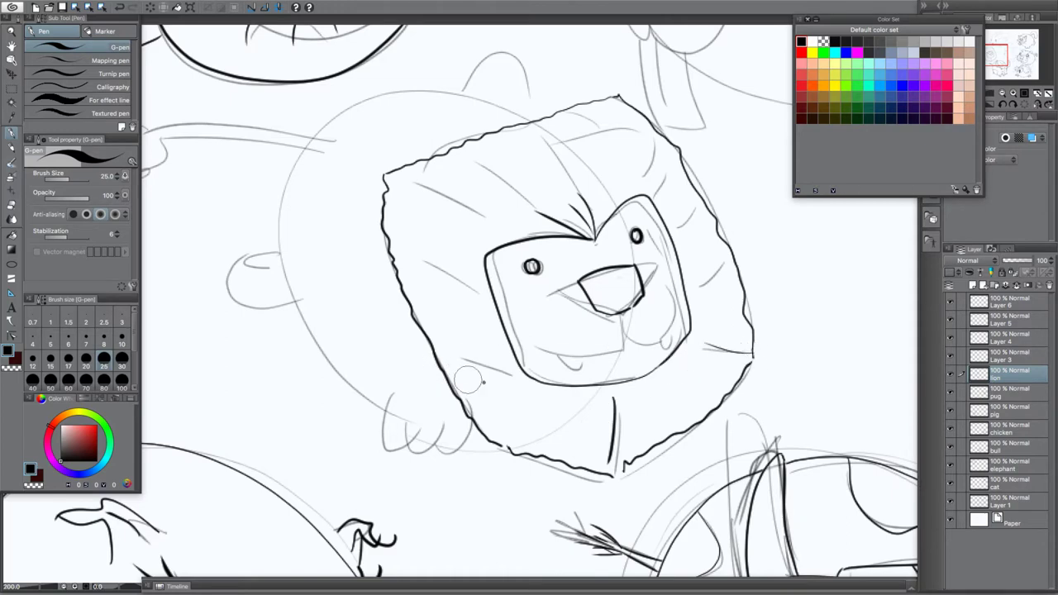
left_click_drag(517, 390, 504, 423)
left_click_drag(472, 233, 405, 197)
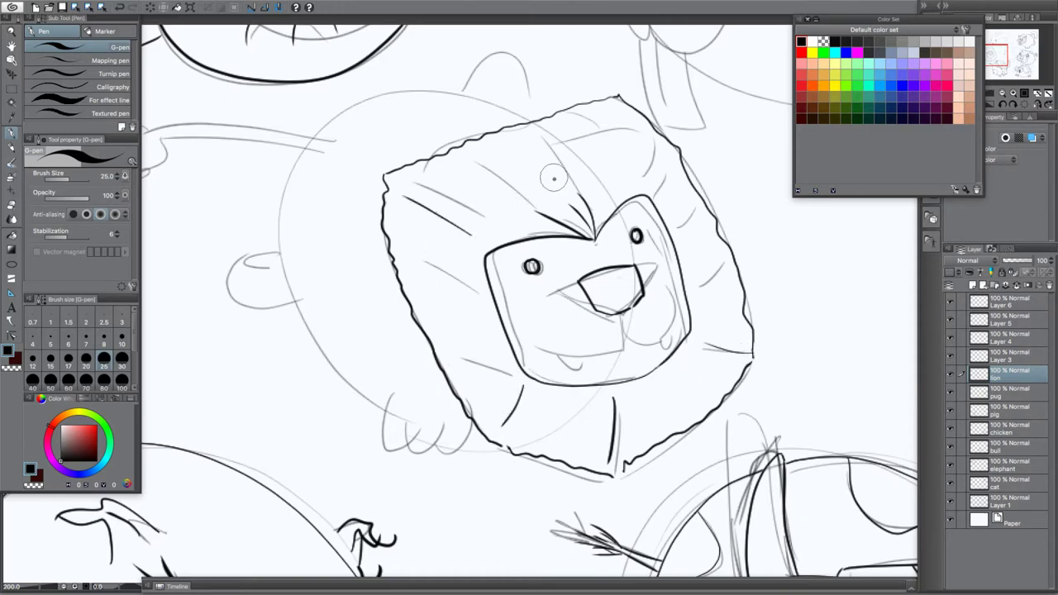
left_click_drag(530, 230, 451, 193)
mouse_move(633, 181)
left_mouse_down()
mouse_move(626, 124)
mouse_move(643, 133)
left_mouse_up()
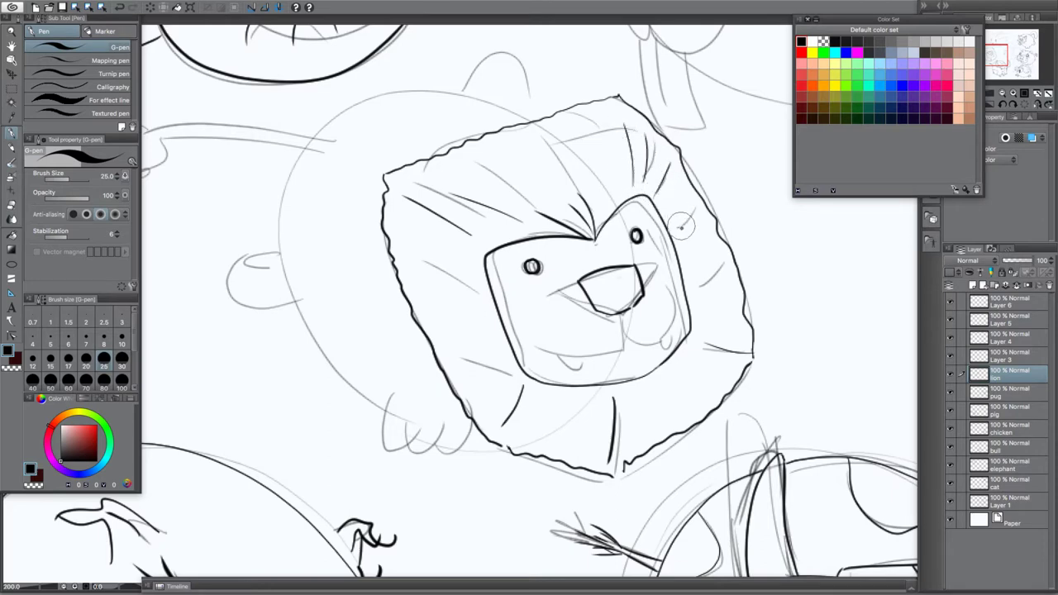
left_click_drag(691, 210, 680, 230)
left_click_drag(719, 263, 704, 285)
left_click_drag(507, 369, 479, 373)
left_click_drag(479, 293, 403, 287)
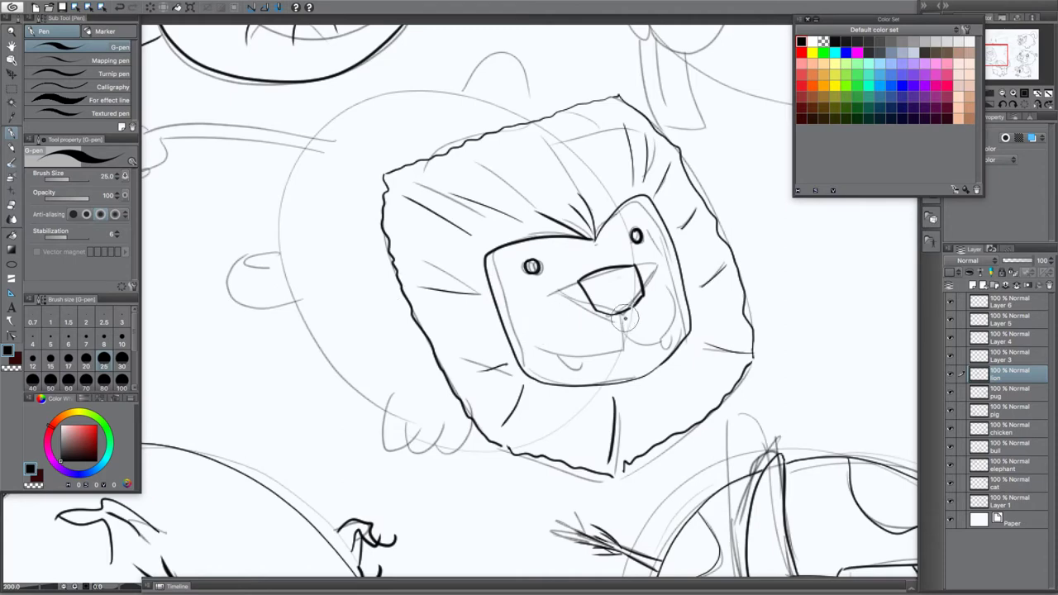
Ink the lion's mouth with curved muzzle lines below the nose and two small pointed fangs
mouse_move(624, 313)
left_mouse_down()
mouse_move(596, 356)
mouse_move(530, 342)
left_mouse_up()
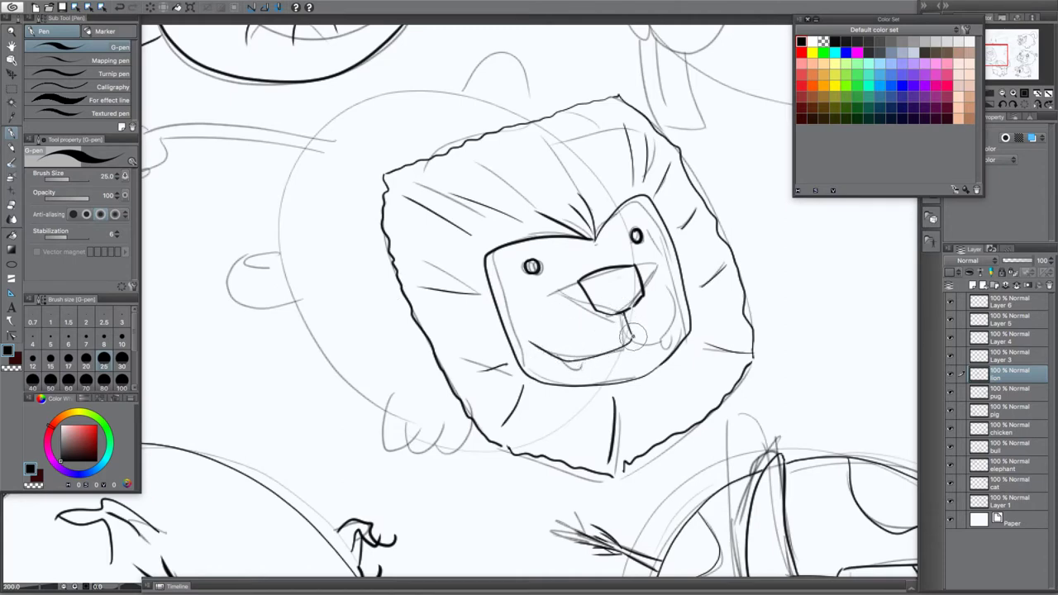
left_click_drag(634, 339, 665, 329)
left_click_drag(669, 283, 664, 341)
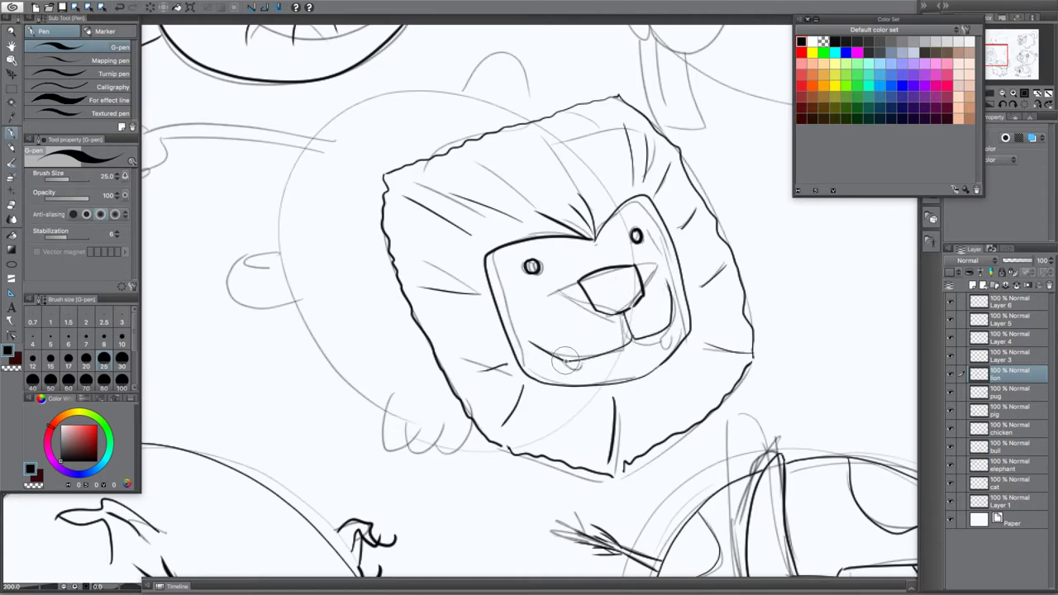
mouse_move(568, 363)
left_mouse_down()
mouse_move(573, 373)
mouse_move(580, 364)
left_mouse_up()
left_click_drag(660, 331, 670, 331)
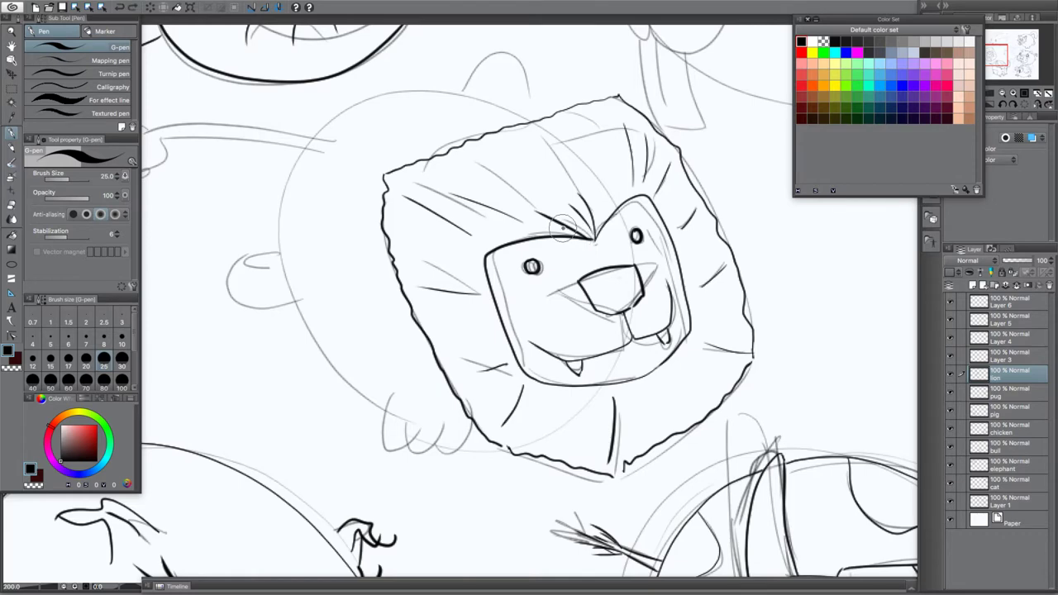
Fill both of the lion's eyes solid black
mouse_move(504, 355)
left_mouse_down()
mouse_move(639, 278)
mouse_move(563, 309)
mouse_move(389, 346)
left_mouse_up()
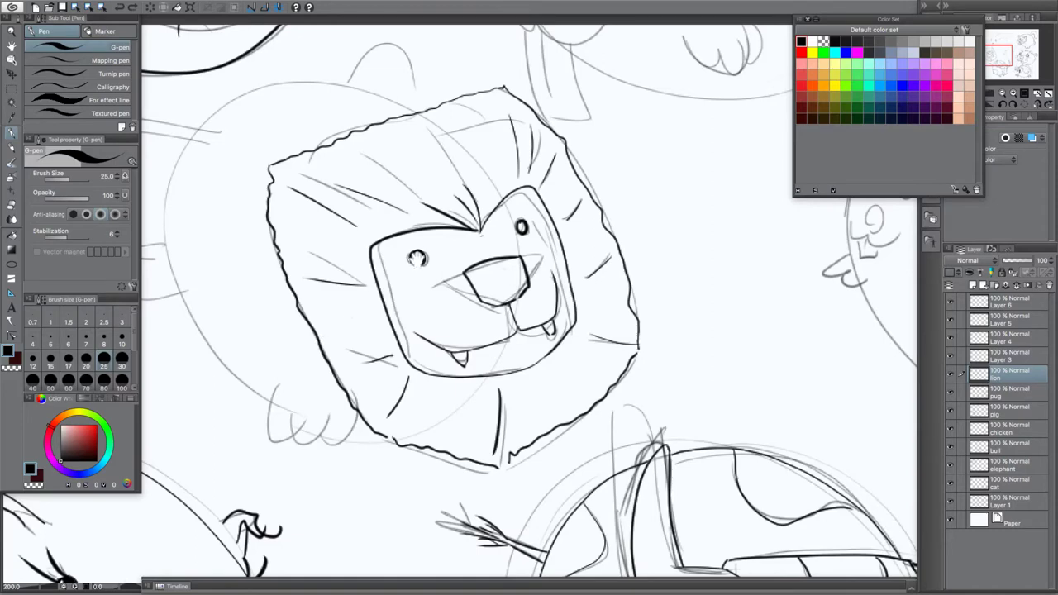
left_click_drag(418, 259, 417, 257)
left_click_drag(520, 226, 521, 222)
left_click_drag(411, 258, 416, 257)
key("ctrl+t")
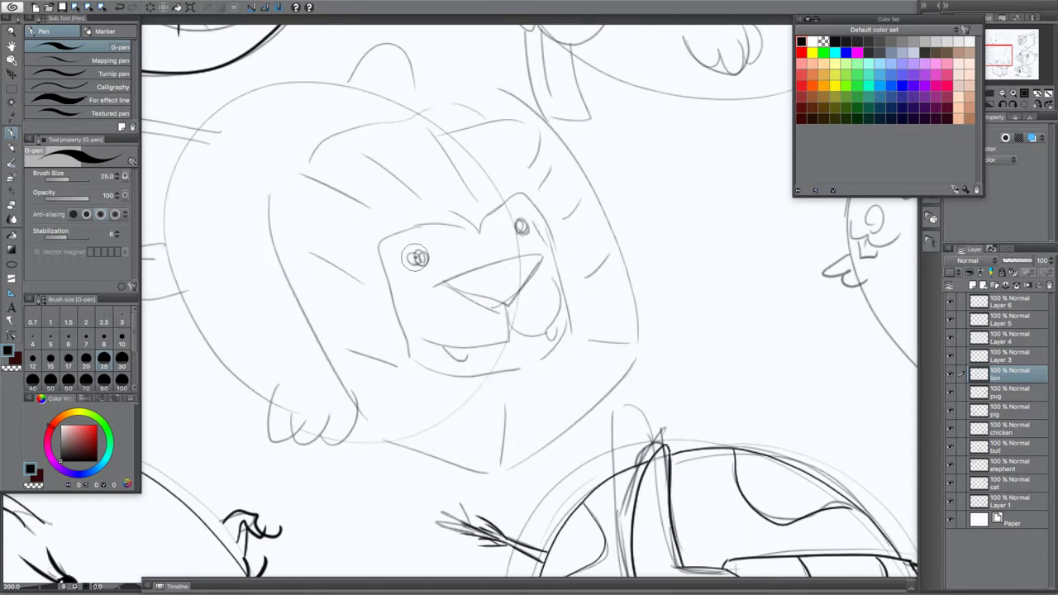
key("ctrl+z")
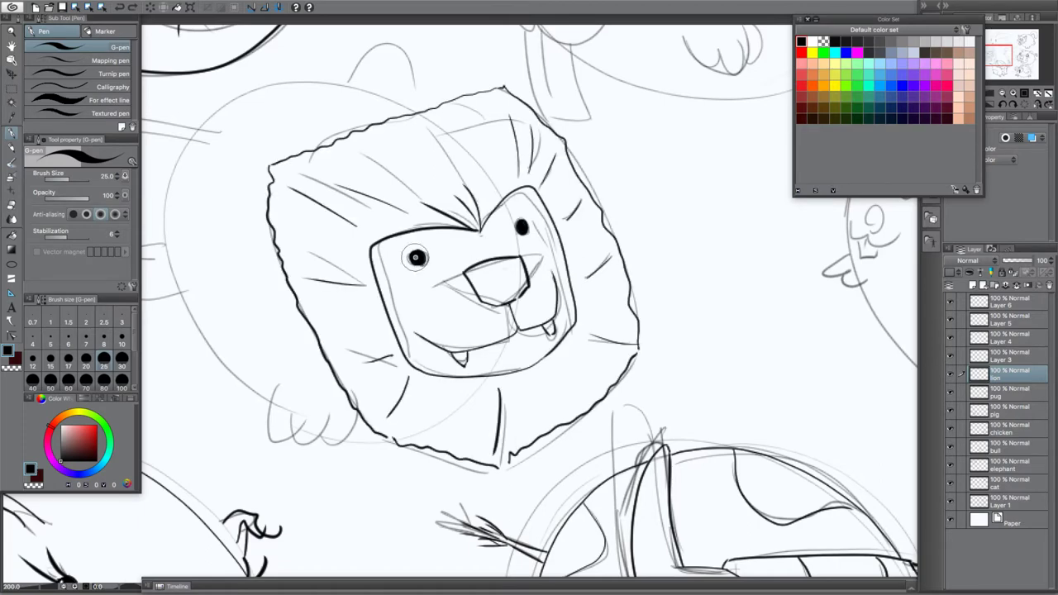
Add a small white highlight dot to the upper part of each of the lion's eyes
scroll(415, 303, "up", 3)
key("c")
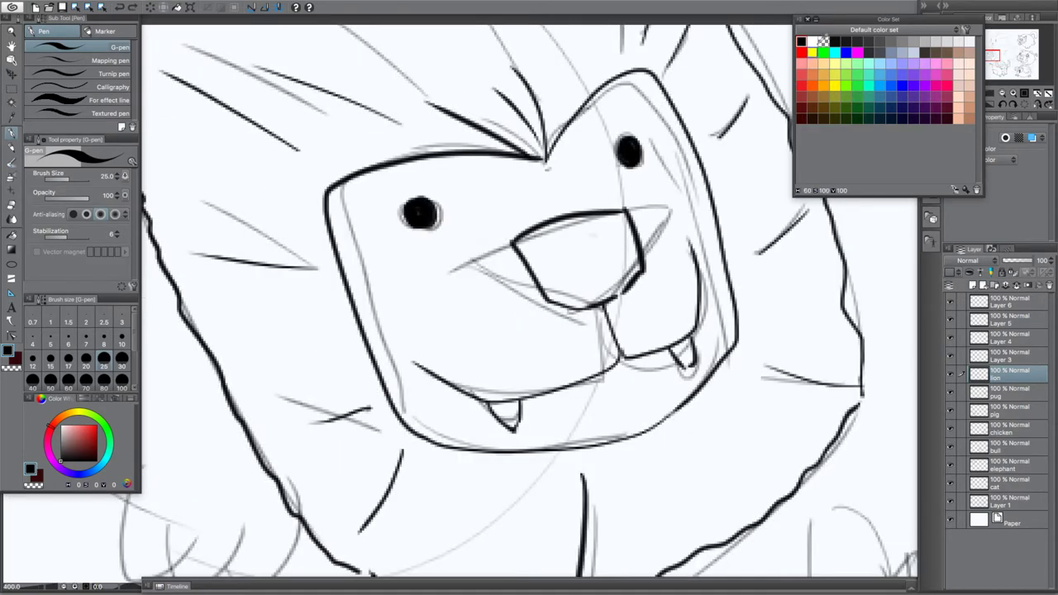
left_click(624, 146)
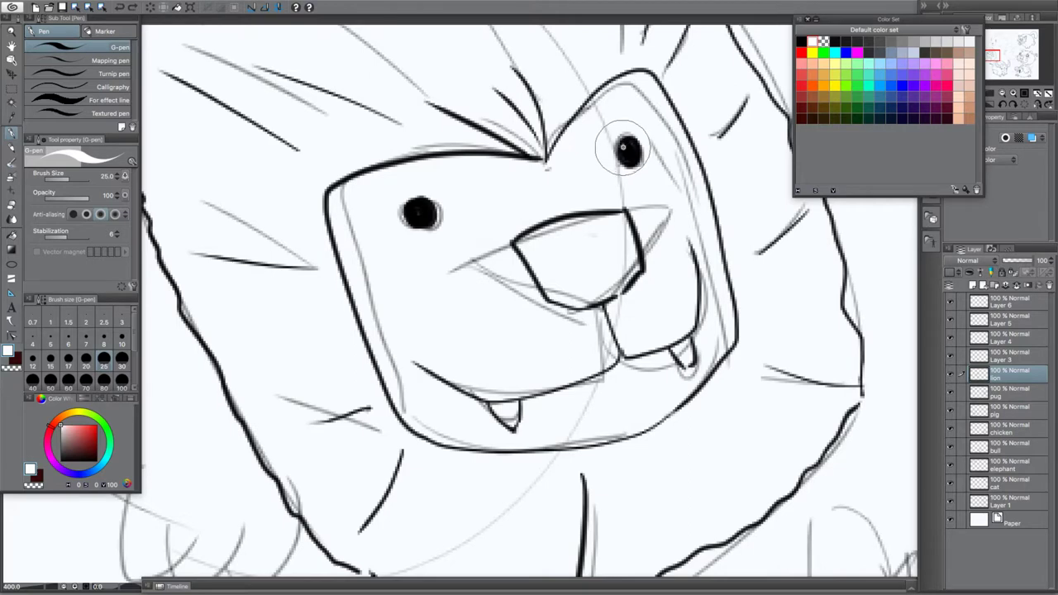
left_click(412, 202)
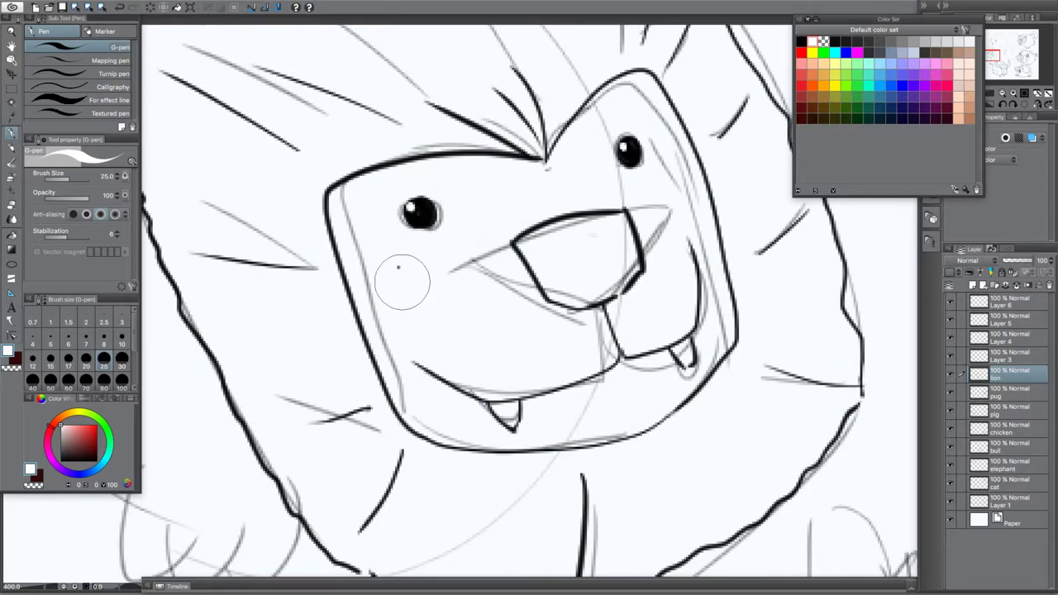
scroll(441, 332, "up", 2)
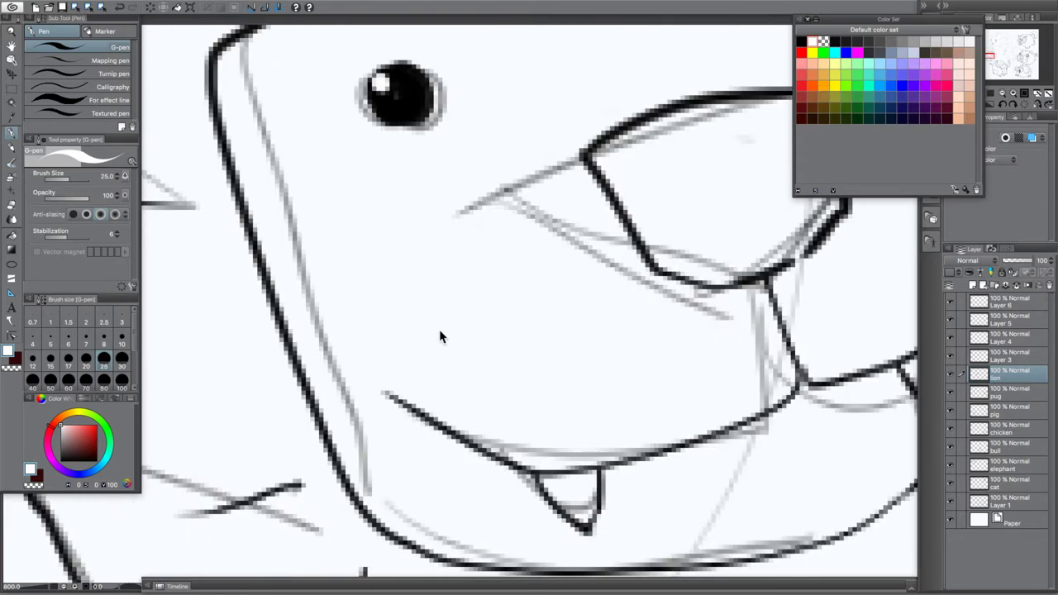
Switch the drawing color back to black and ink the lion's round body outline behind the mane
scroll(441, 332, "down", 5)
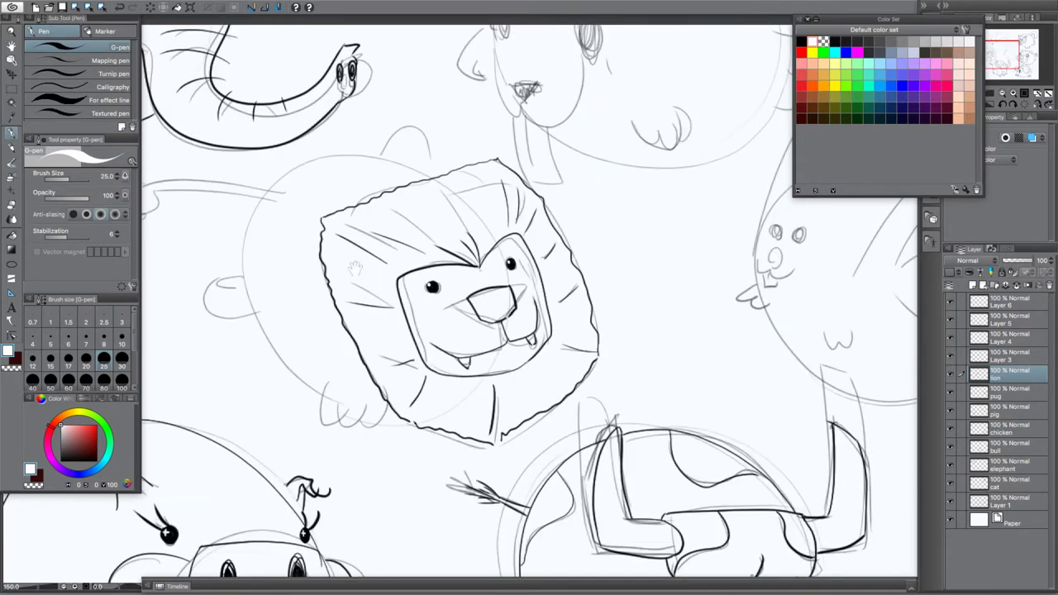
mouse_move(356, 267)
left_mouse_down()
mouse_move(564, 256)
mouse_move(511, 284)
left_mouse_up()
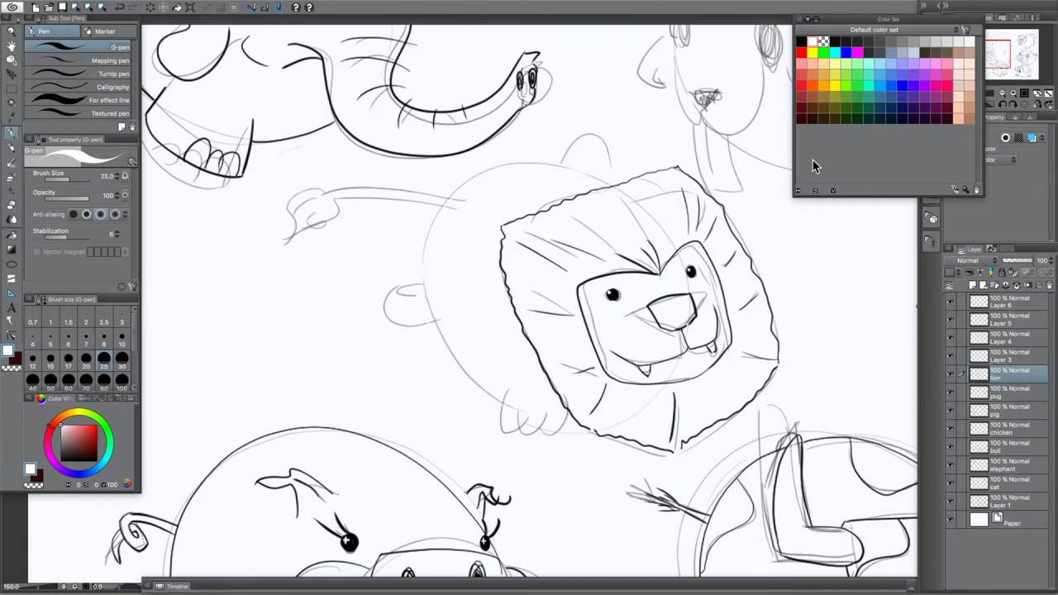
left_click(801, 40)
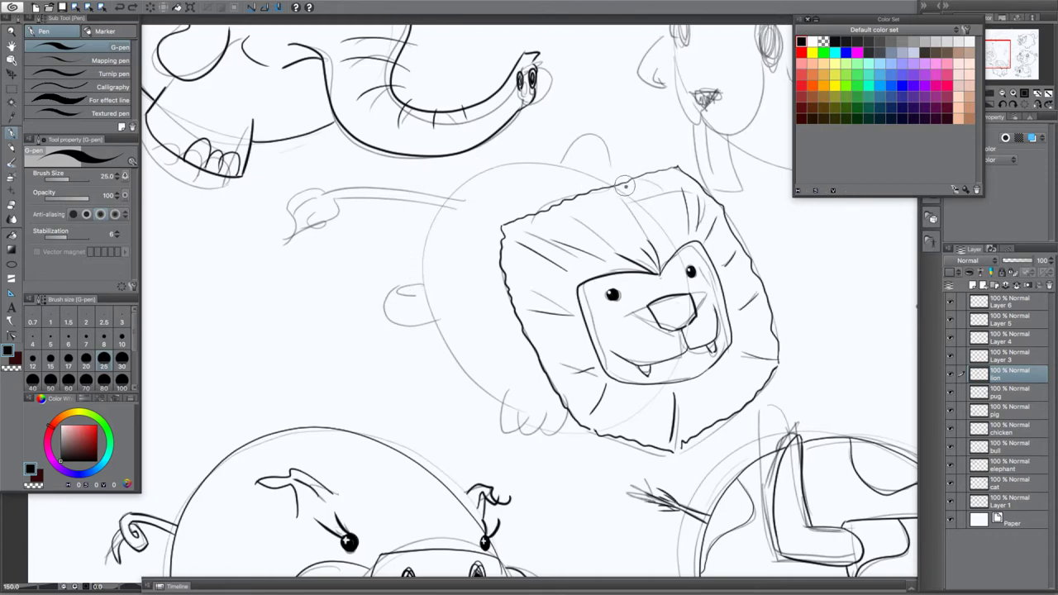
mouse_move(626, 186)
left_mouse_down()
mouse_move(535, 163)
mouse_move(460, 197)
mouse_move(435, 333)
mouse_move(583, 416)
left_mouse_up()
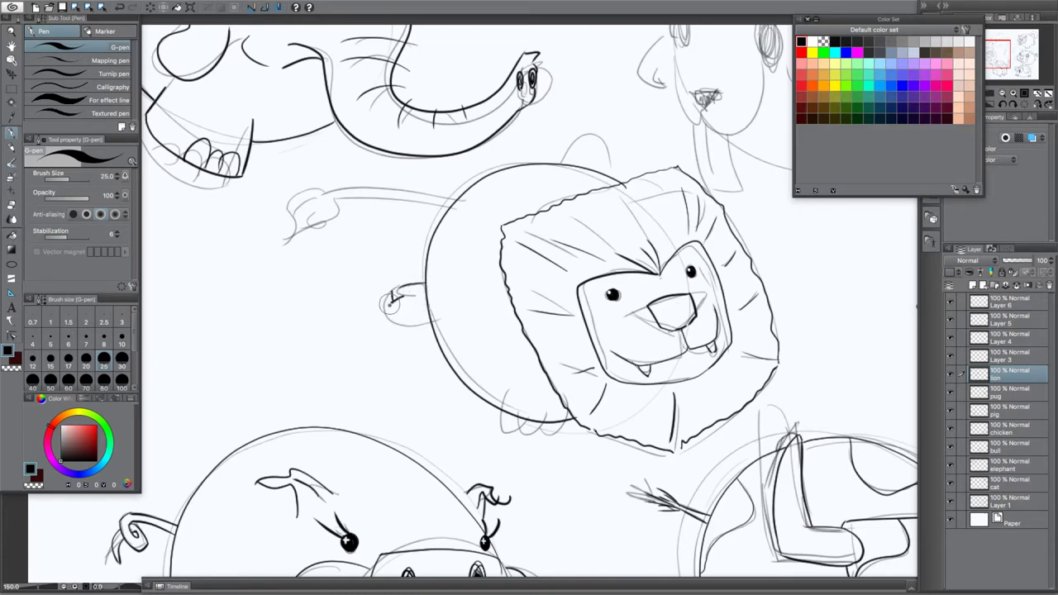
mouse_move(390, 303)
left_mouse_down()
mouse_move(399, 329)
mouse_move(430, 331)
left_mouse_up()
mouse_move(505, 390)
left_mouse_down()
mouse_move(500, 422)
mouse_move(519, 444)
mouse_move(556, 401)
mouse_move(558, 446)
mouse_move(524, 449)
mouse_move(500, 410)
left_mouse_up()
key("ctrl+z")
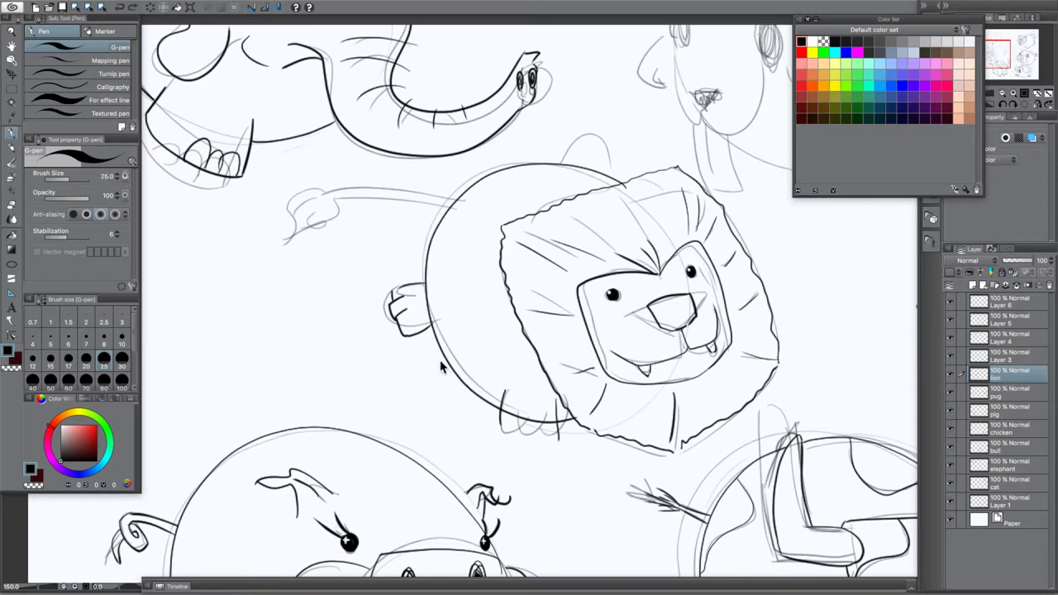
key("ctrl+z")
key("ctrl+z")
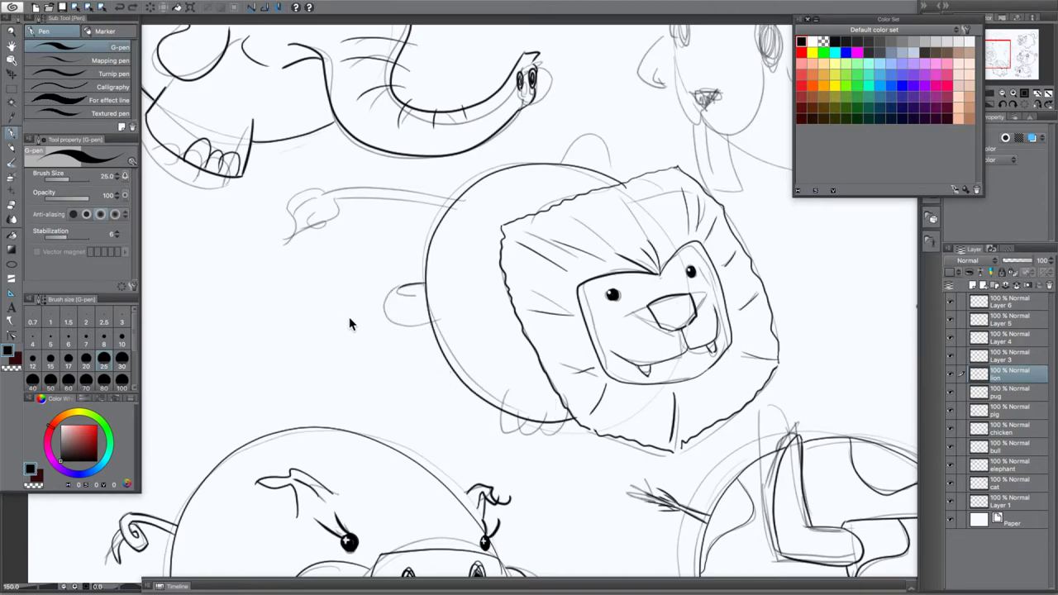
Ink the lion's squared front and rear paws with toe lines, plus a small toed paw above its back
mouse_move(503, 387)
left_mouse_down()
mouse_move(502, 430)
mouse_move(541, 443)
mouse_move(558, 407)
left_mouse_up()
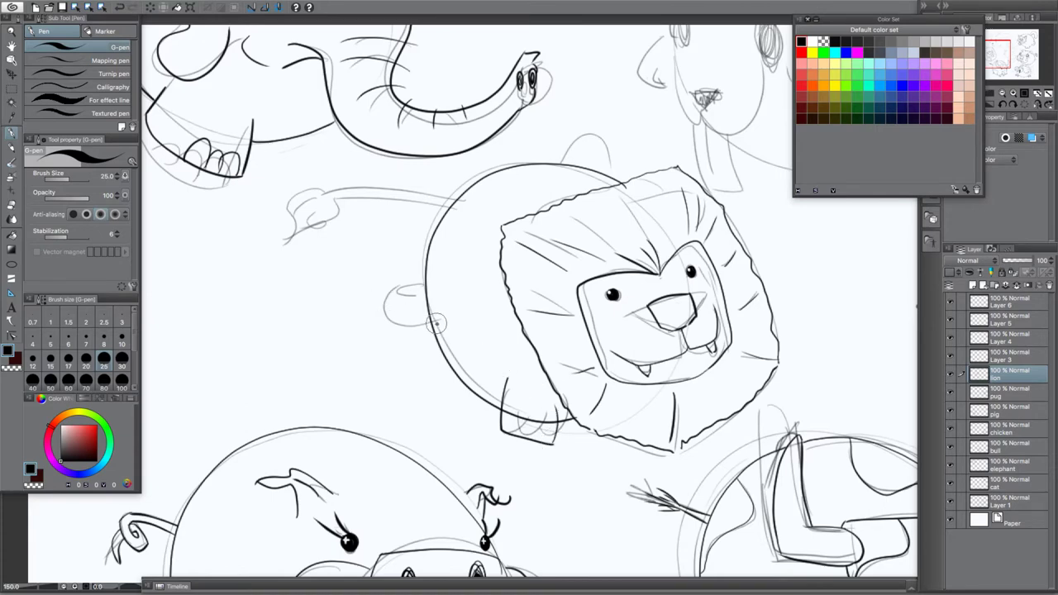
left_click_drag(437, 323, 408, 327)
mouse_move(425, 287)
left_mouse_down()
mouse_move(405, 291)
mouse_move(401, 324)
left_mouse_up()
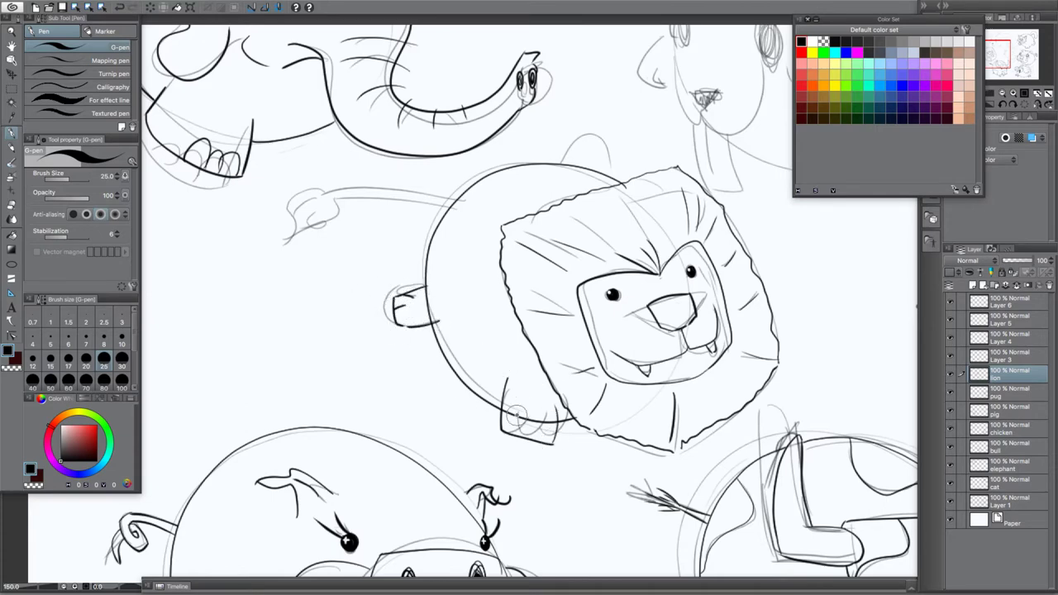
mouse_move(521, 396)
left_mouse_down()
mouse_move(517, 433)
mouse_move(542, 436)
left_mouse_up()
left_click_drag(563, 165, 601, 162)
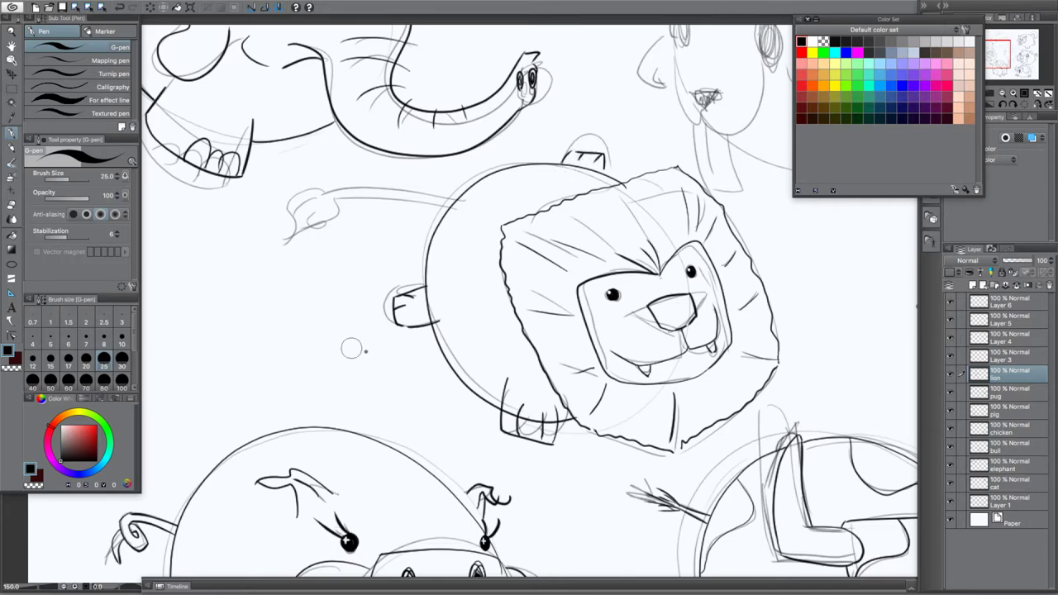
Erase the body outline crossing the lion's front paw and extend a toe line down to the paw's lower edge
scroll(455, 376, "up", 5)
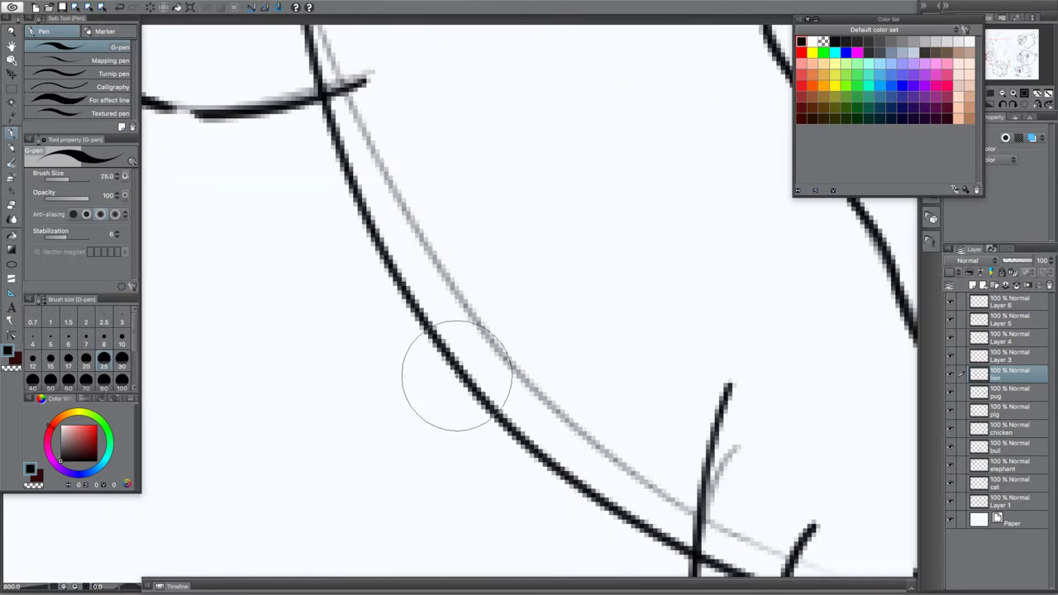
left_click_drag(694, 419, 483, 254)
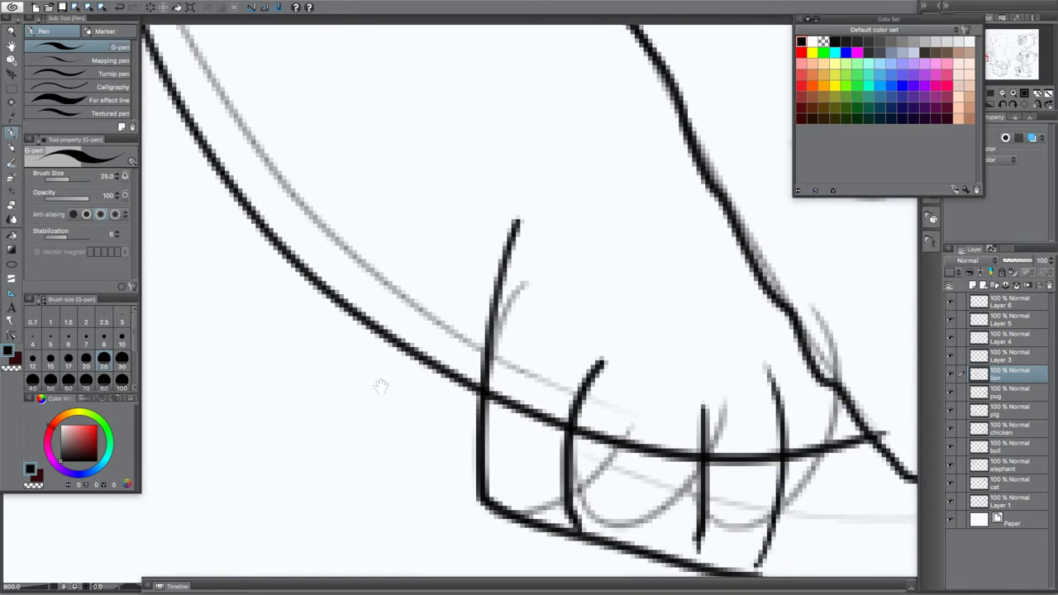
mouse_move(546, 430)
left_mouse_down()
mouse_move(548, 414)
mouse_move(531, 426)
mouse_move(523, 396)
mouse_move(503, 414)
mouse_move(504, 401)
left_mouse_up()
mouse_move(597, 424)
left_mouse_down()
mouse_move(681, 452)
mouse_move(669, 453)
mouse_move(686, 442)
mouse_move(692, 459)
mouse_move(712, 443)
mouse_move(715, 475)
mouse_move(749, 441)
mouse_move(769, 466)
left_mouse_up()
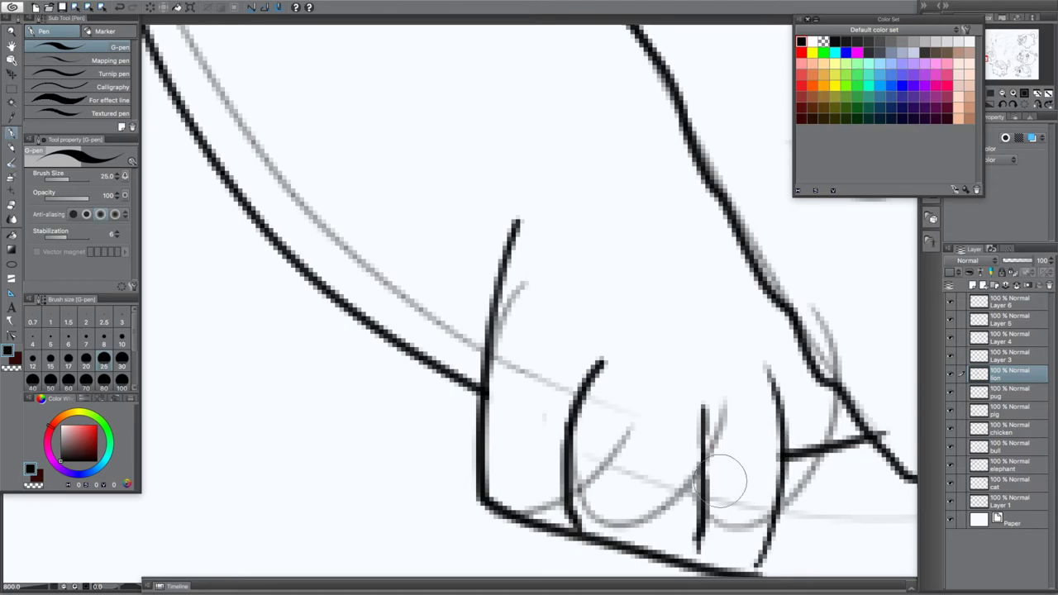
mouse_move(700, 544)
left_mouse_down()
mouse_move(703, 436)
mouse_move(697, 558)
mouse_move(704, 412)
left_mouse_up()
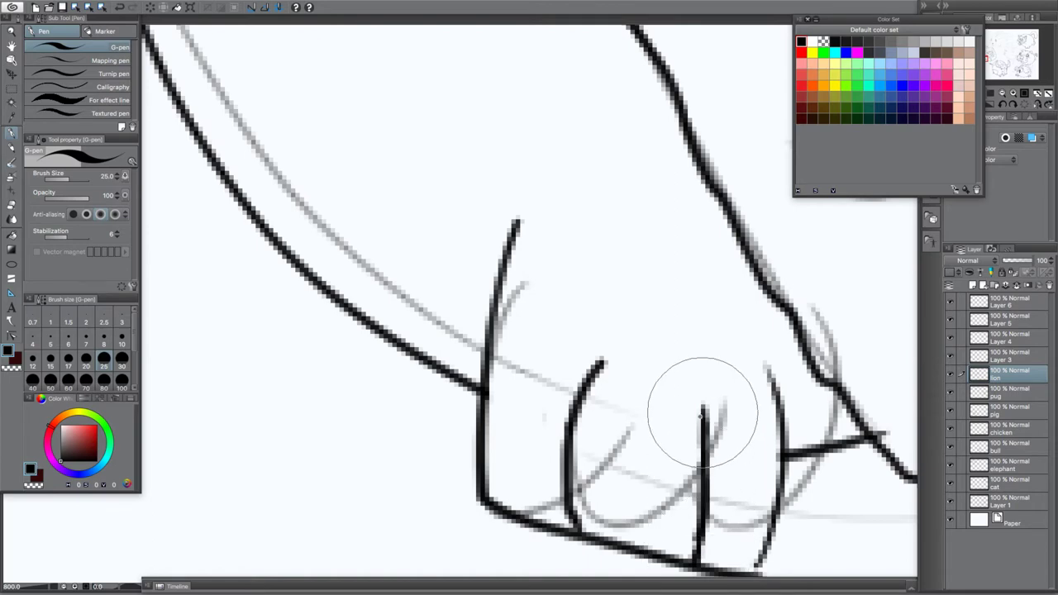
scroll(154, 355, "down", 3)
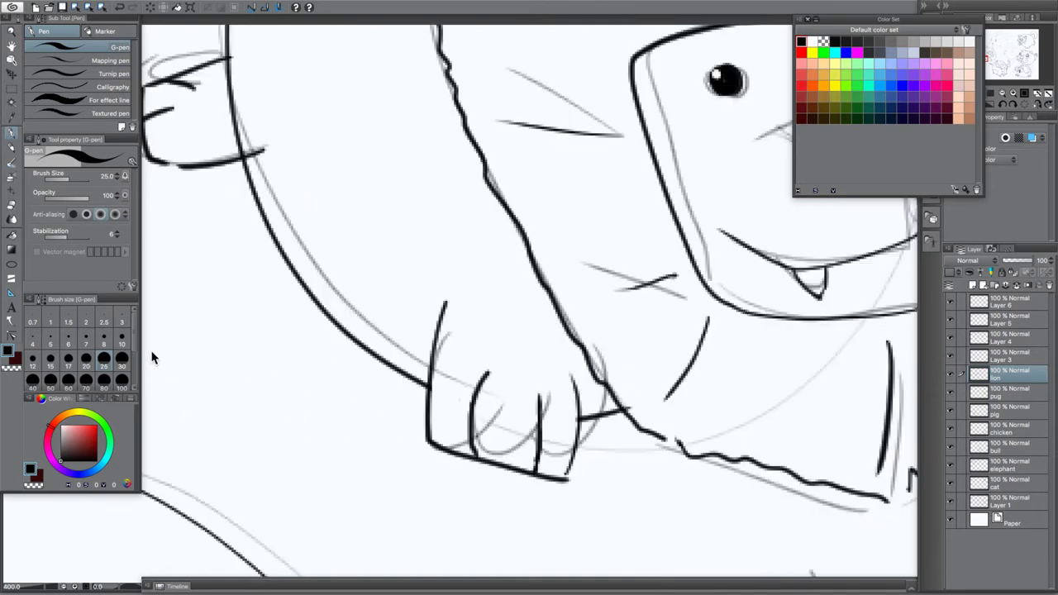
Erase the end of the rear paw's lower line that overlaps the lion's body outline
left_click_drag(231, 299, 456, 313)
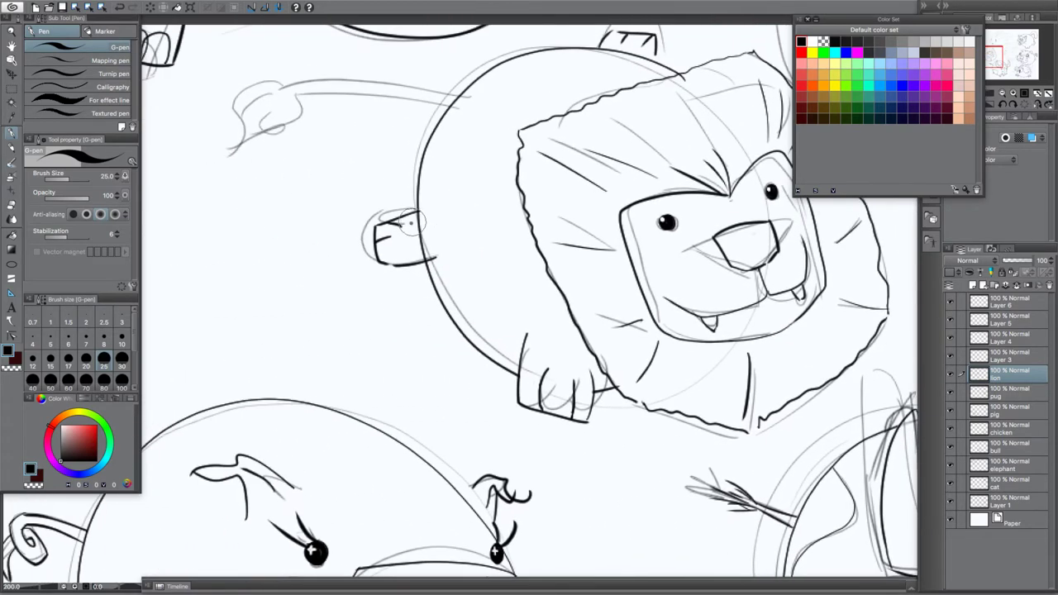
scroll(372, 225, "up", 3)
scroll(323, 219, "up", 2)
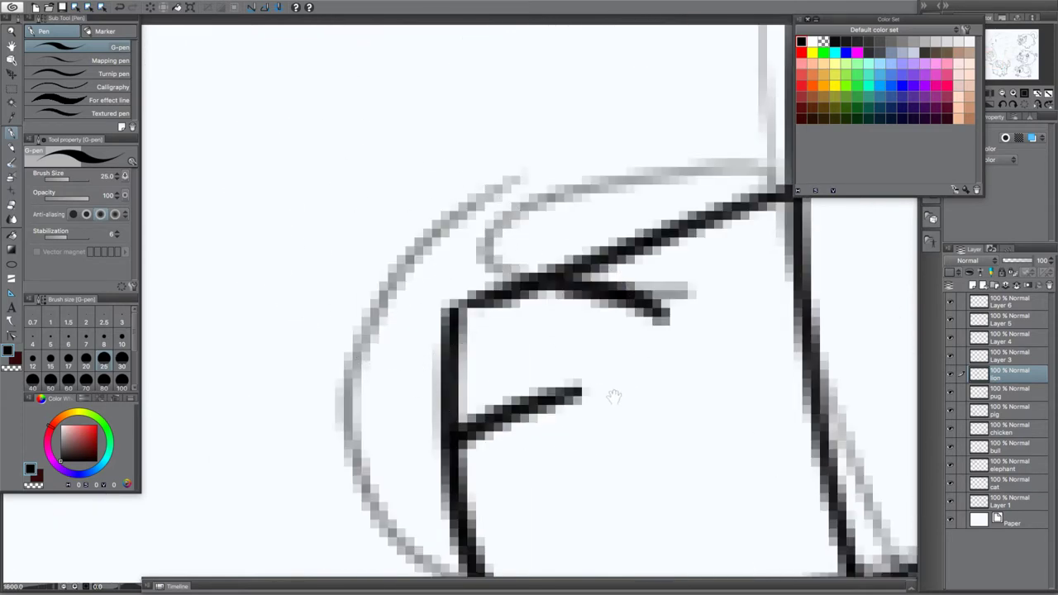
left_click_drag(609, 394, 386, 237)
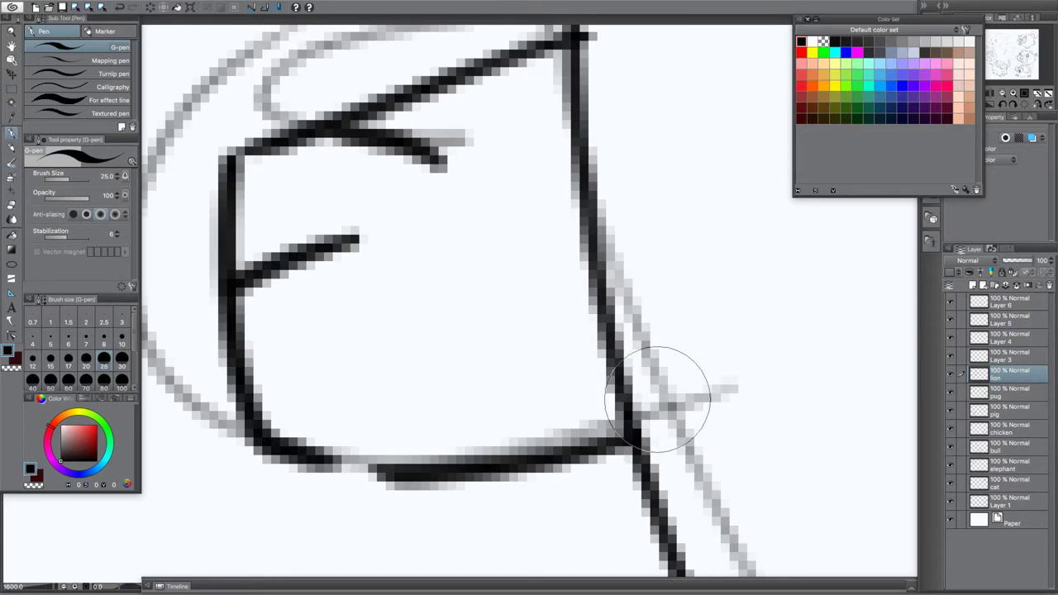
scroll(657, 400, "down", 2)
scroll(657, 398, "down", 1)
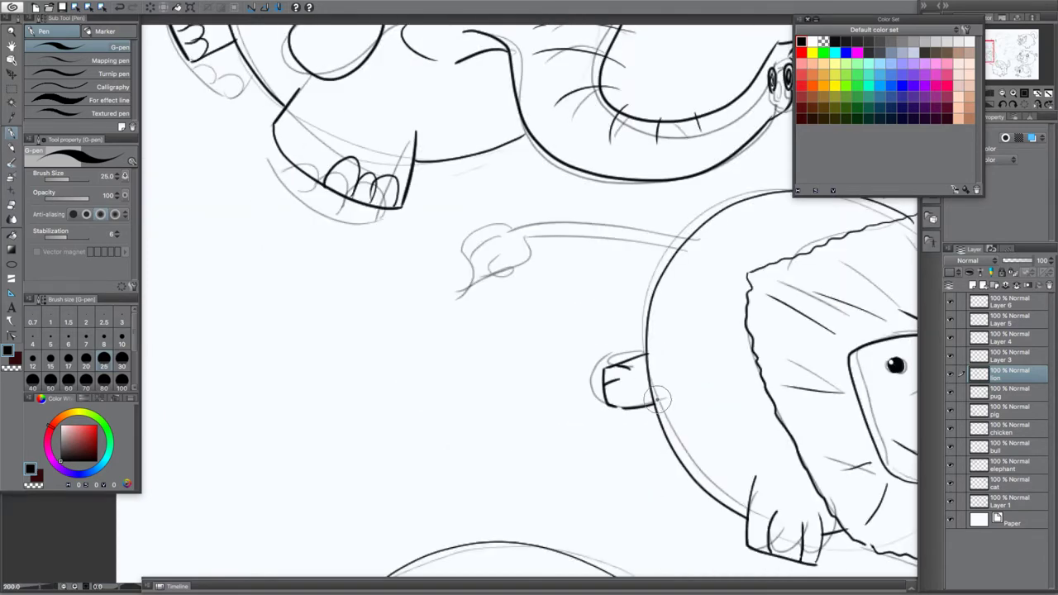
Ink the lion's curved tail out from its back, ending in a pointed, leaf-shaped tuft
scroll(657, 400, "down", 1)
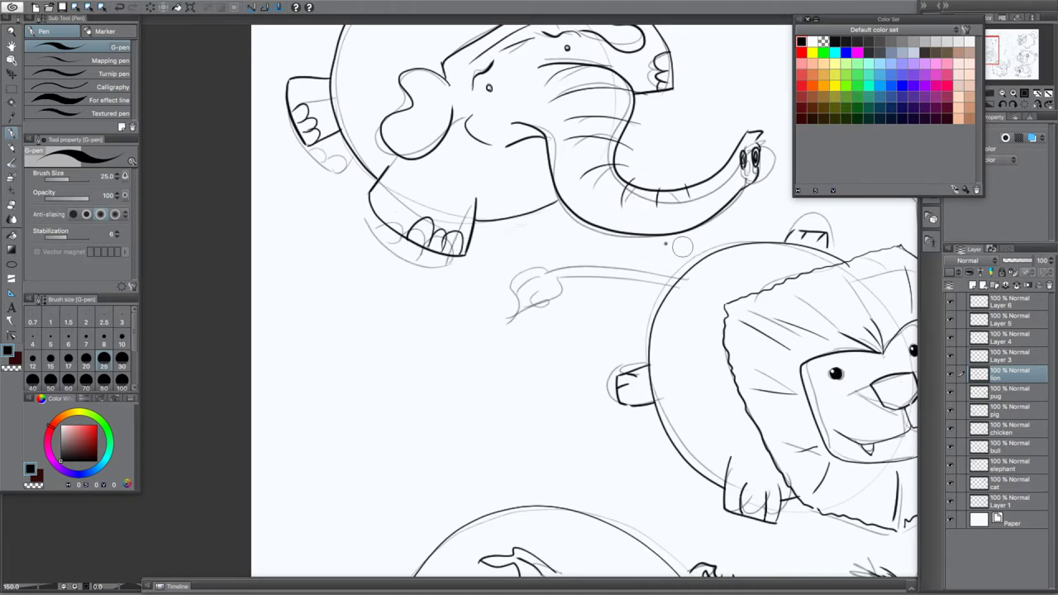
mouse_move(661, 279)
left_mouse_down()
mouse_move(608, 280)
mouse_move(571, 294)
left_mouse_up()
mouse_move(682, 277)
left_mouse_down()
mouse_move(596, 273)
mouse_move(530, 301)
mouse_move(550, 345)
left_mouse_up()
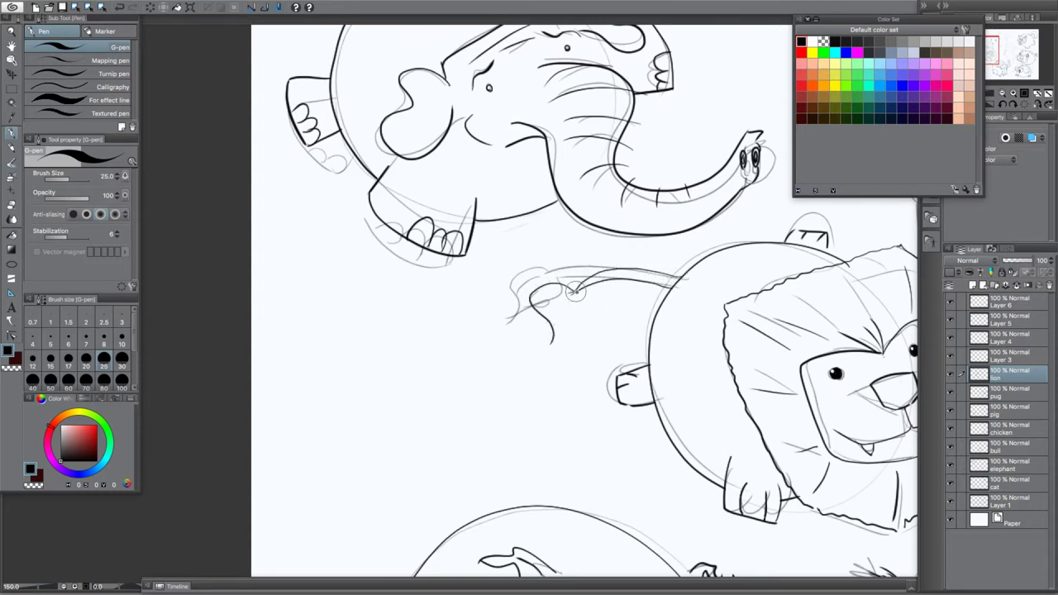
mouse_move(576, 292)
left_mouse_down()
mouse_move(553, 341)
mouse_move(549, 308)
mouse_move(565, 324)
left_mouse_up()
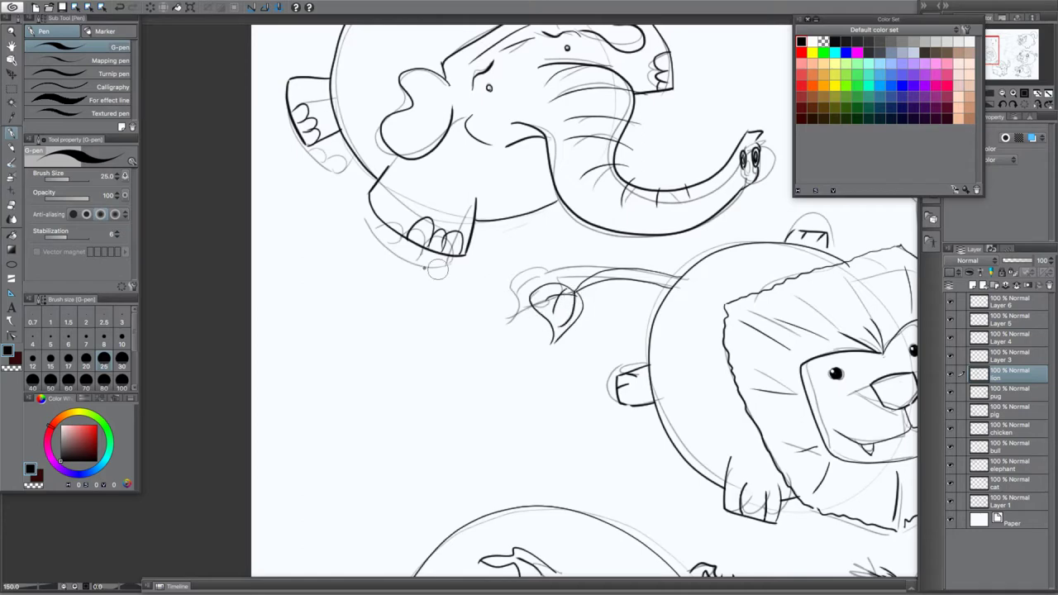
Undo the last strokes in the lion's tail tuft and ink short hair lines at its pointed tip
key("ctrl+z")
key("ctrl+z")
left_click_drag(556, 314, 563, 325)
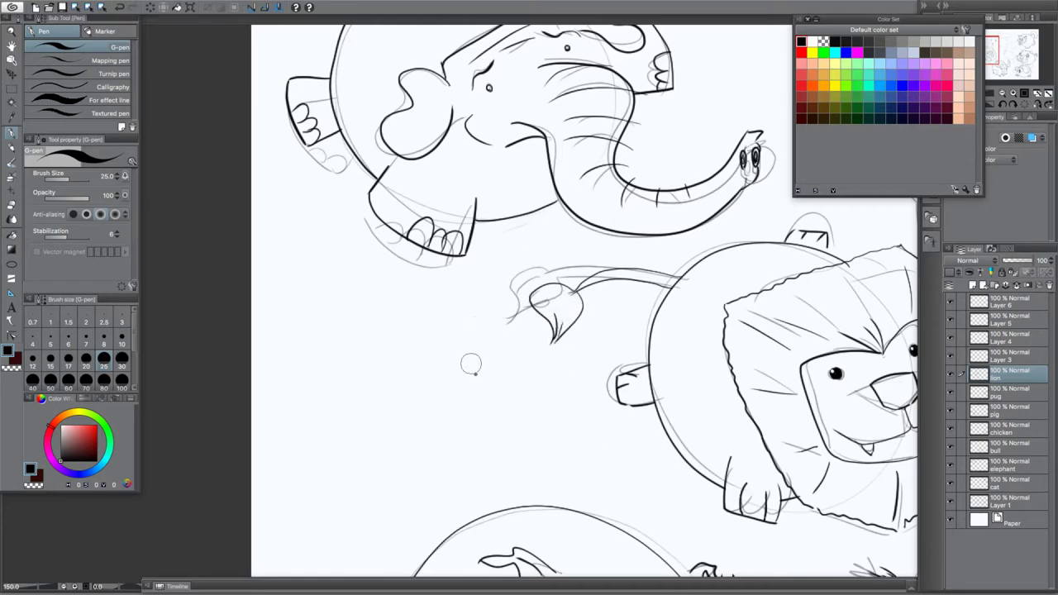
Check the lion's line art with the rough sketch layer hidden, and turn the sketch back on
left_click_drag(633, 454, 428, 338)
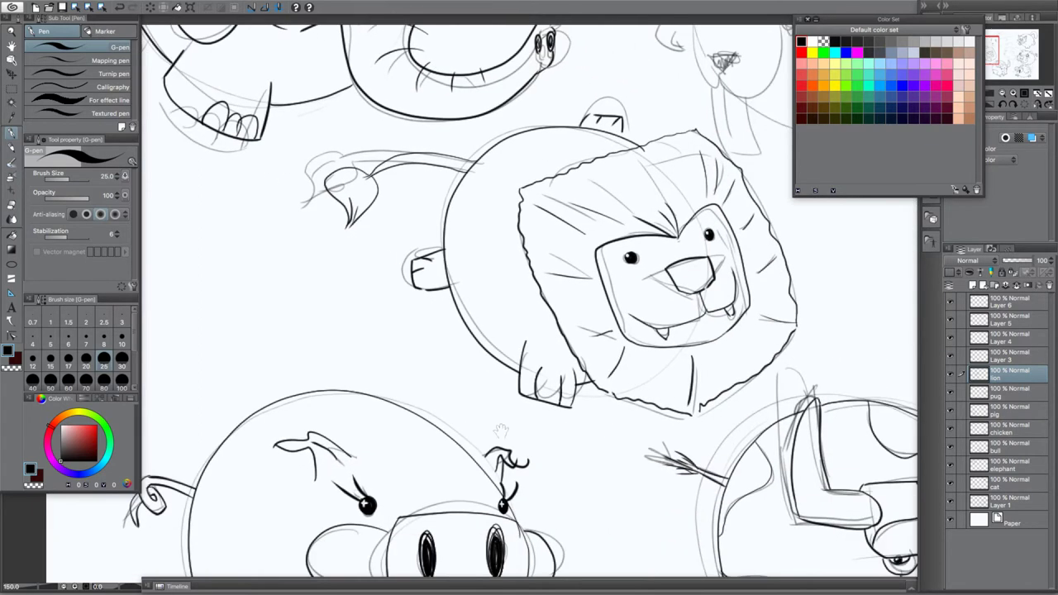
left_click_drag(513, 322, 456, 308)
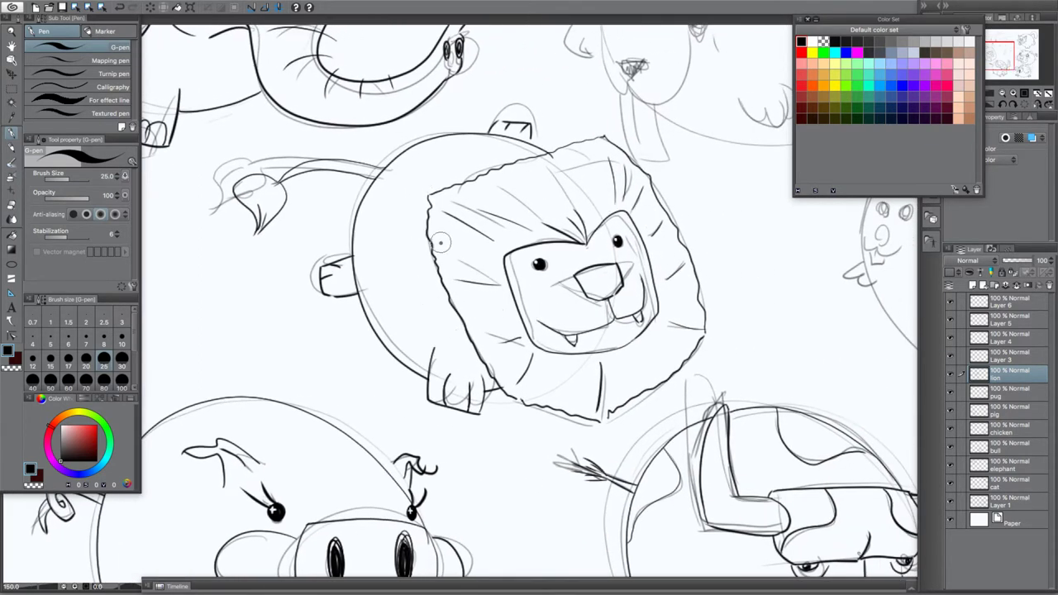
left_click(951, 502)
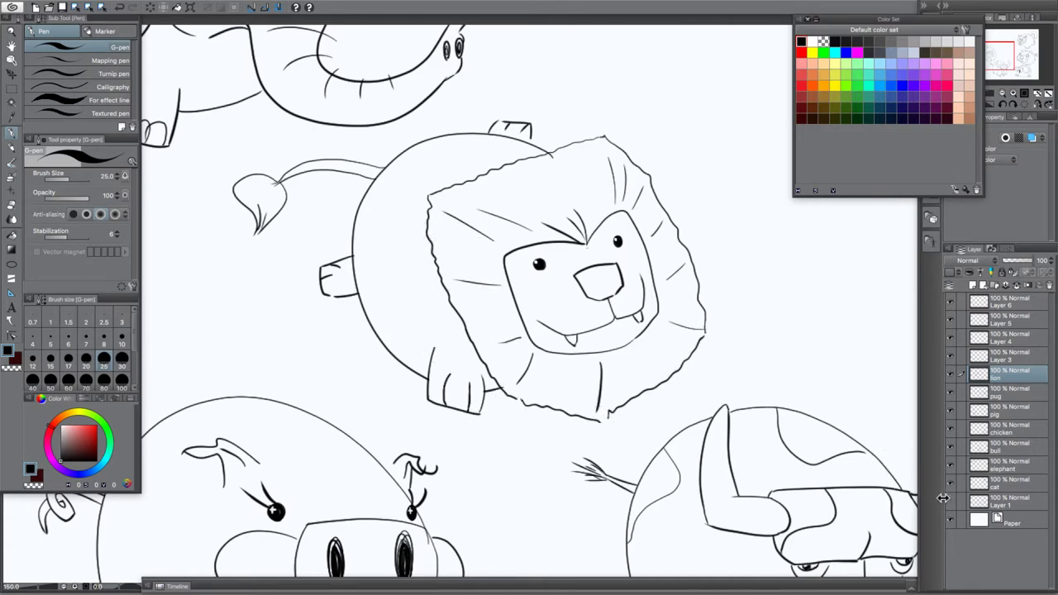
left_click(951, 501)
Rename Layer 3 as "pika" for inking the round big-eared animal sketched beside the lion
left_click_drag(607, 167, 376, 343)
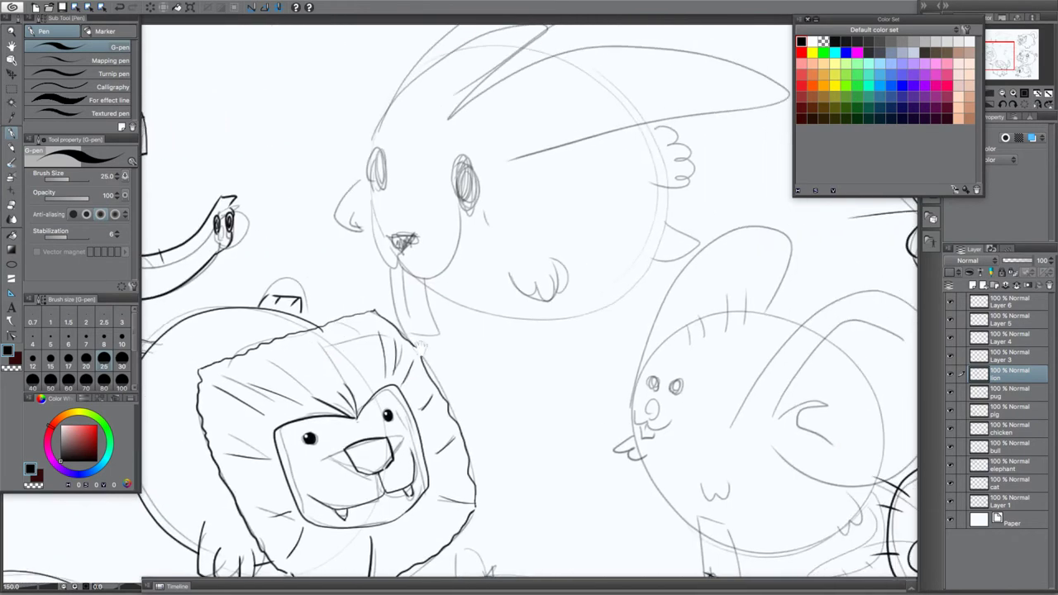
left_click_drag(592, 410, 421, 281)
left_click_drag(612, 402, 554, 351)
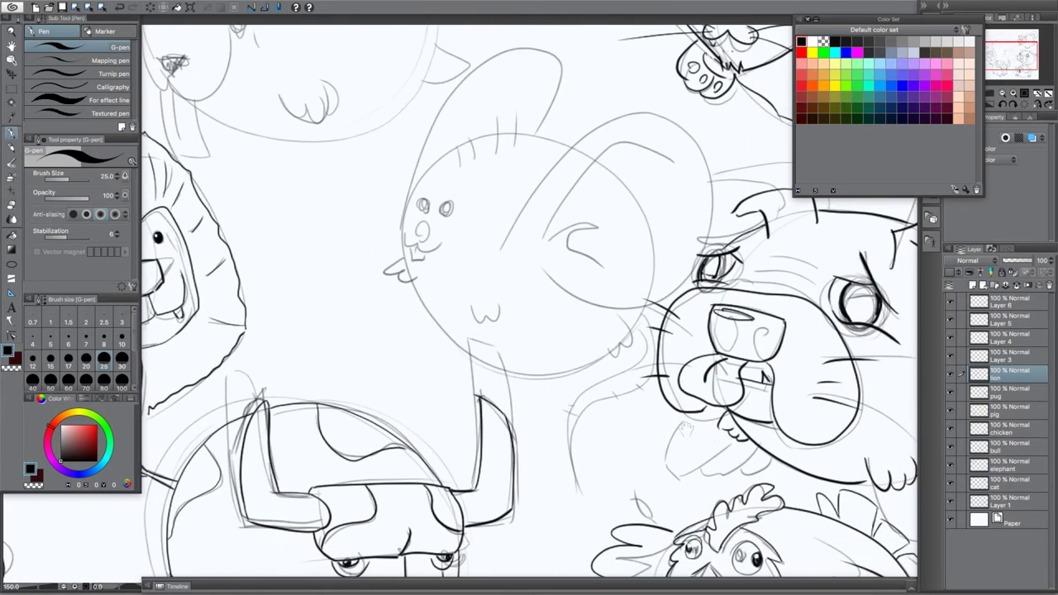
mouse_move(529, 311)
left_mouse_down()
mouse_move(374, 474)
mouse_move(379, 486)
mouse_move(602, 329)
mouse_move(623, 331)
left_mouse_up()
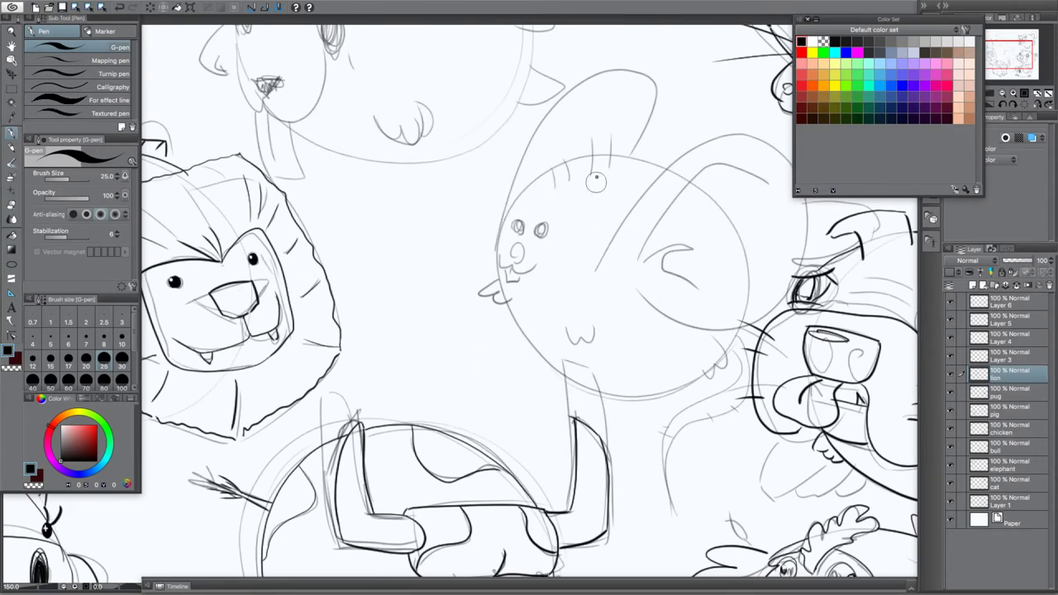
double_click(999, 357)
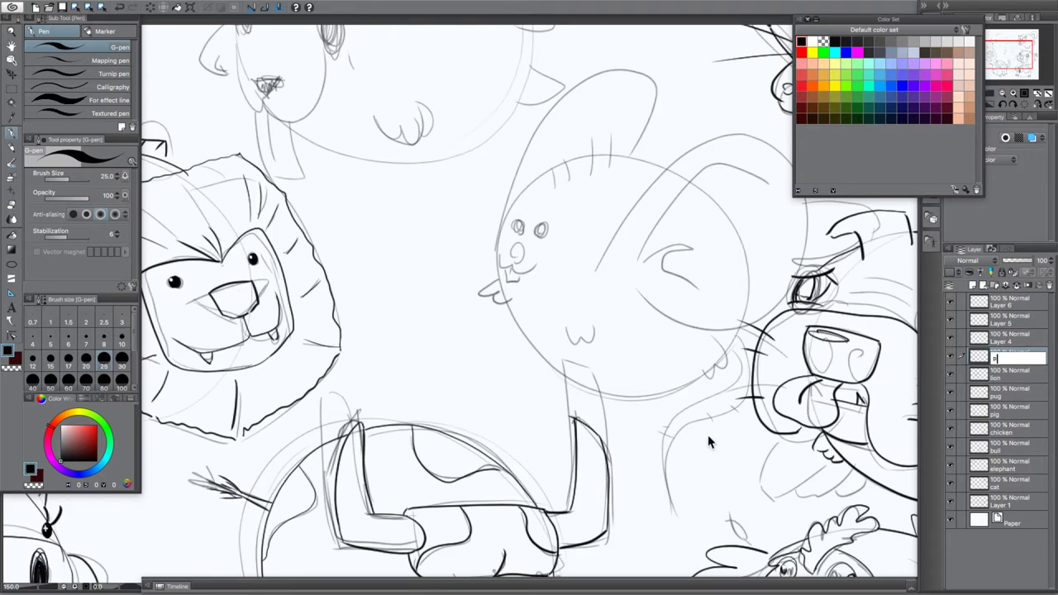
type("pika")
key("Return")
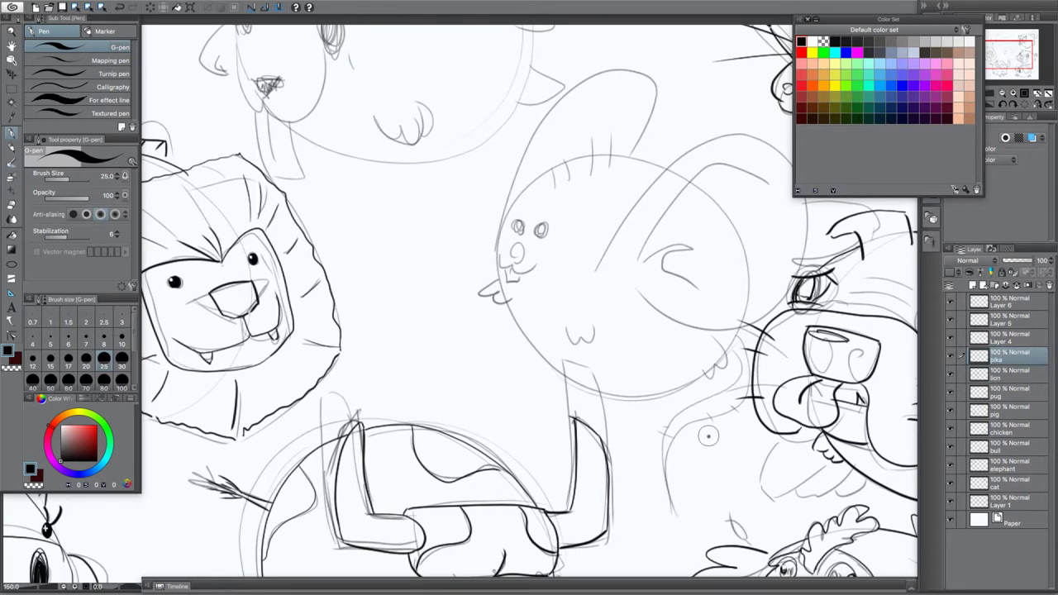
Ink the pika's small eyes, nose and wide-open mouth with teeth and tongue, and letter "EEP" in front of it
left_click_drag(511, 254, 515, 260)
mouse_move(500, 253)
left_mouse_down()
mouse_move(547, 251)
mouse_move(506, 282)
mouse_move(545, 271)
mouse_move(535, 319)
mouse_move(509, 303)
mouse_move(518, 333)
mouse_move(531, 324)
mouse_move(520, 331)
mouse_move(496, 271)
mouse_move(498, 319)
mouse_move(513, 321)
mouse_move(498, 319)
mouse_move(498, 308)
mouse_move(496, 325)
mouse_move(523, 334)
left_mouse_up()
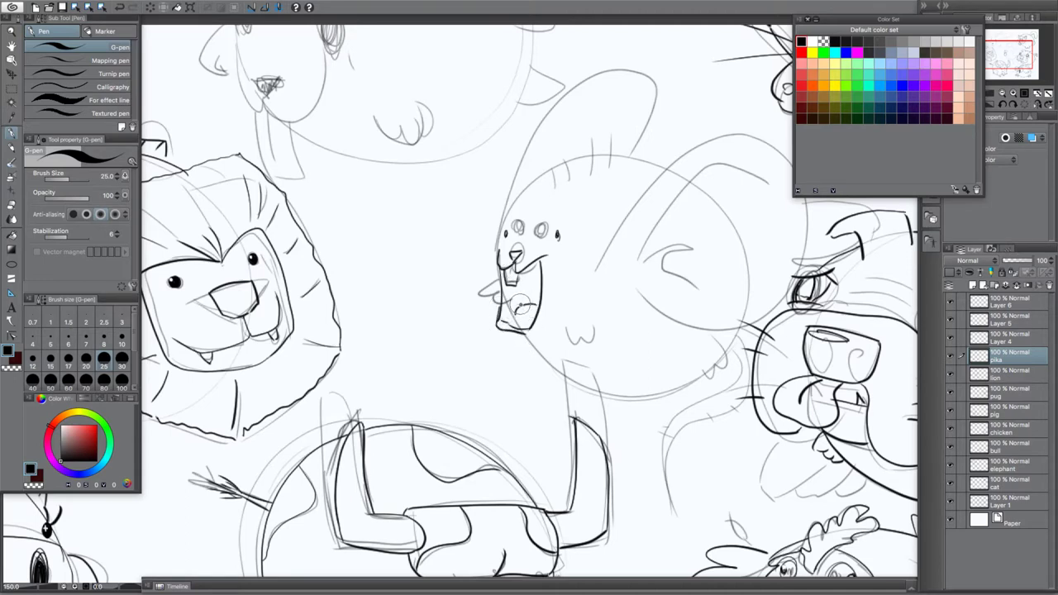
left_click_drag(522, 305, 513, 318)
mouse_move(380, 295)
left_mouse_down()
mouse_move(435, 324)
mouse_move(425, 274)
mouse_move(443, 322)
mouse_move(437, 316)
mouse_move(457, 314)
left_mouse_up()
left_click_drag(453, 300, 458, 306)
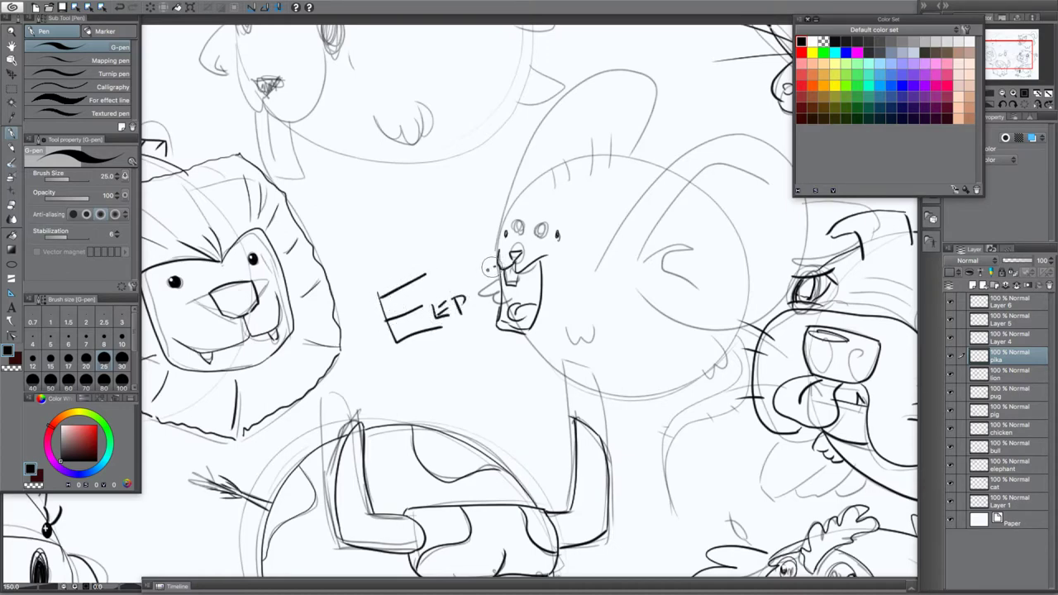
Ink the pika's small W-shaped paws and the curved underside of its body from chin to rear paw
left_click_drag(569, 323, 597, 322)
mouse_move(707, 357)
left_mouse_down()
mouse_move(714, 364)
mouse_move(726, 341)
left_mouse_up()
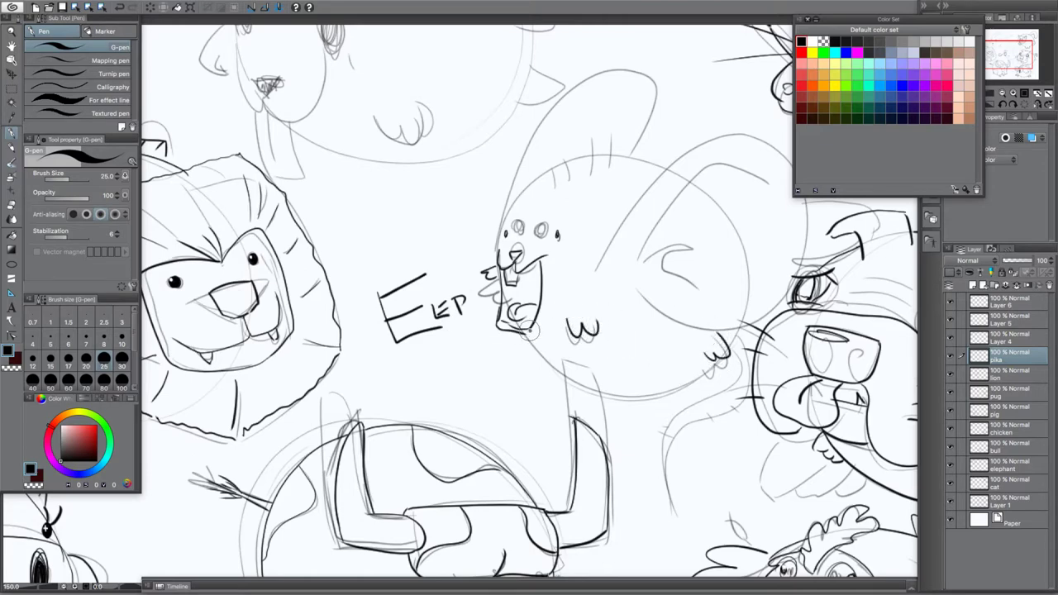
mouse_move(526, 335)
left_mouse_down()
mouse_move(568, 376)
mouse_move(618, 390)
mouse_move(675, 386)
mouse_move(716, 360)
left_mouse_up()
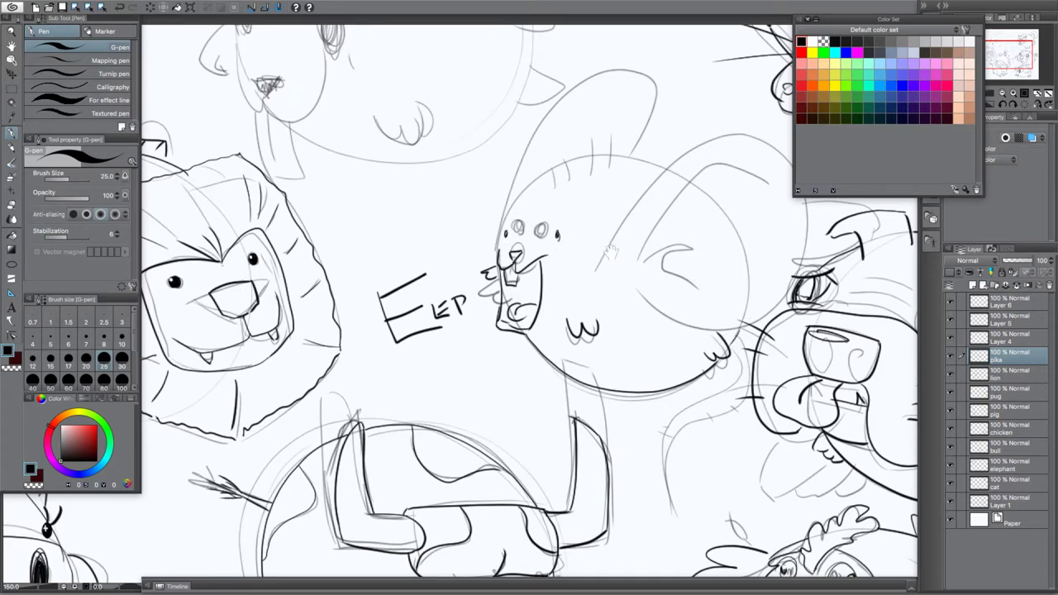
Ink the pika's large near ear, smaller than sketched, with an inner contour and a pointed fur tuft
mouse_move(610, 247)
left_mouse_down()
mouse_move(558, 294)
mouse_move(627, 204)
mouse_move(696, 181)
mouse_move(754, 233)
mouse_move(745, 331)
mouse_move(676, 372)
mouse_move(569, 329)
left_mouse_up()
key("ctrl+z")
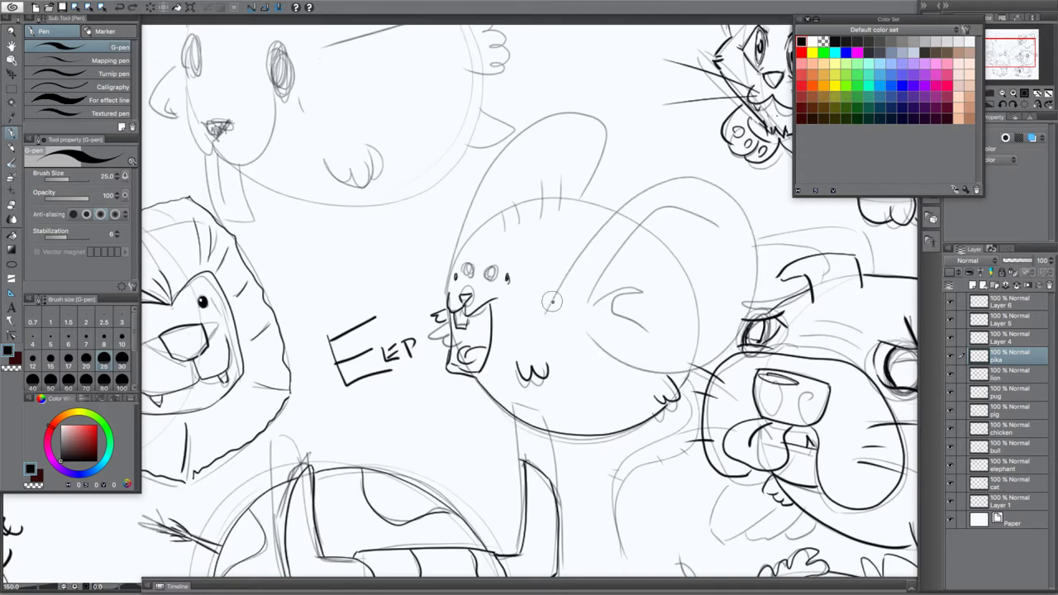
mouse_move(548, 305)
left_mouse_down()
mouse_move(606, 225)
mouse_move(733, 233)
mouse_move(641, 368)
mouse_move(579, 335)
left_mouse_up()
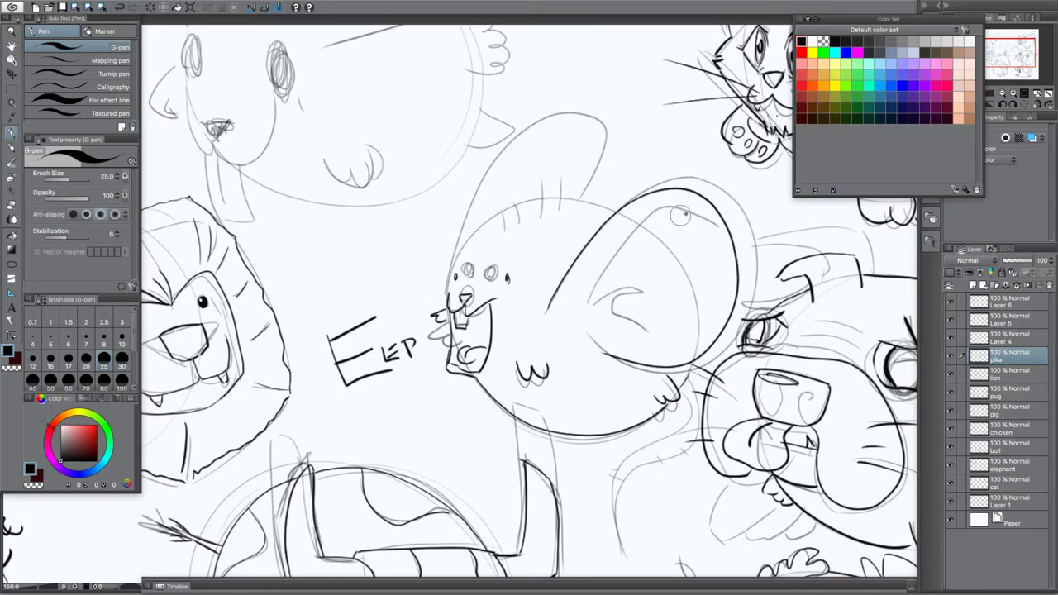
mouse_move(703, 213)
left_mouse_down()
mouse_move(627, 233)
mouse_move(584, 284)
mouse_move(575, 324)
mouse_move(595, 300)
mouse_move(628, 339)
left_mouse_up()
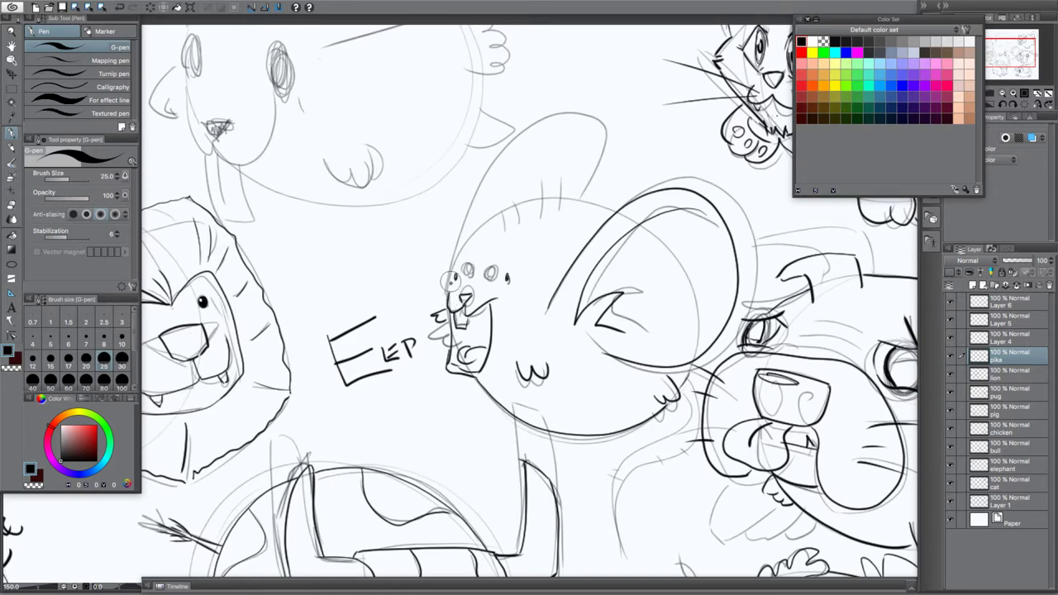
Ink the curved top of the pika's head from the far eye to the near ear, redoing the first stroke
mouse_move(453, 282)
left_mouse_down()
mouse_move(520, 208)
mouse_move(608, 203)
left_mouse_up()
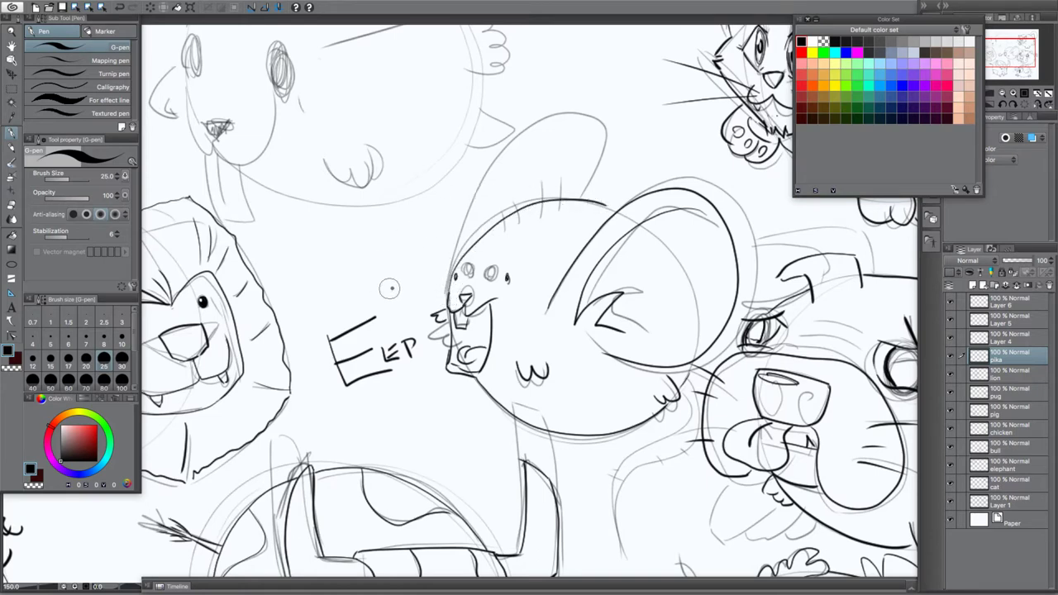
key("ctrl+z")
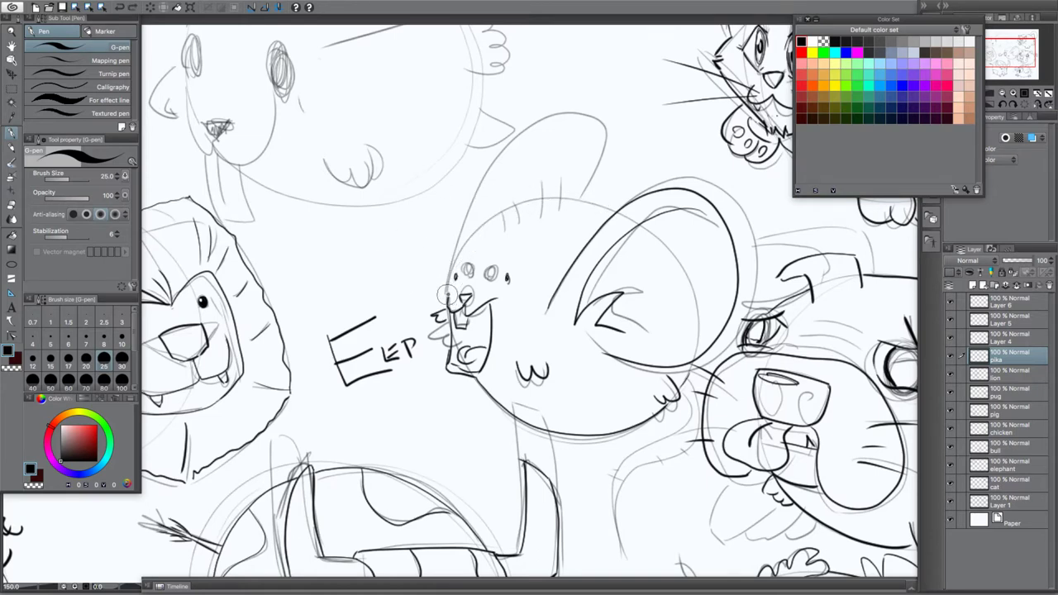
mouse_move(452, 279)
left_mouse_down()
mouse_move(483, 232)
mouse_move(543, 201)
mouse_move(612, 203)
left_mouse_up()
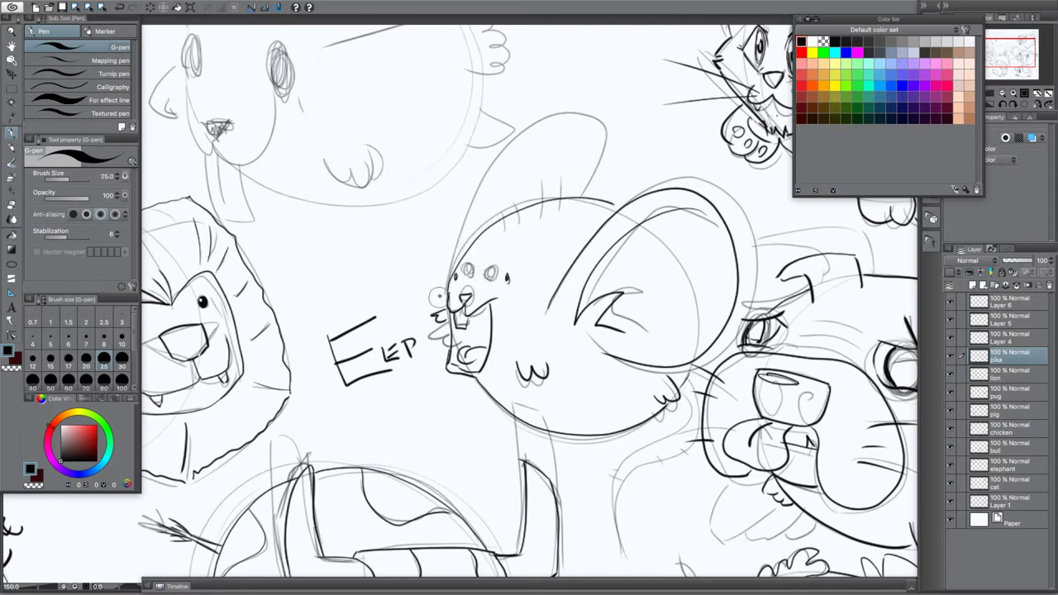
Ink three long tapering whiskers on each side of the pika's muzzle
left_click_drag(451, 294, 303, 254)
left_click_drag(447, 295, 288, 290)
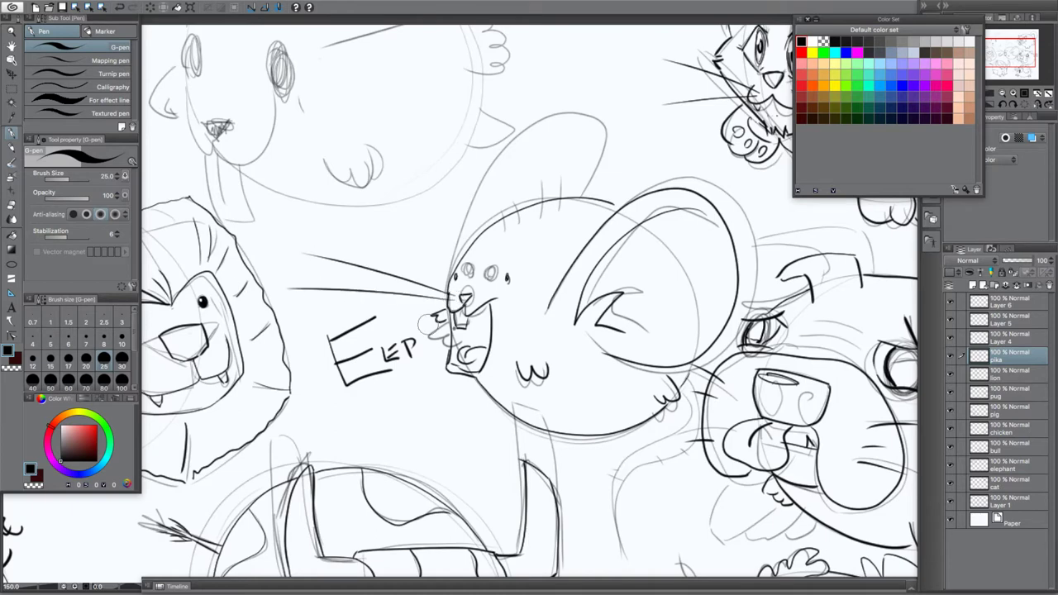
left_click_drag(470, 303, 624, 306)
left_click_drag(470, 306, 607, 346)
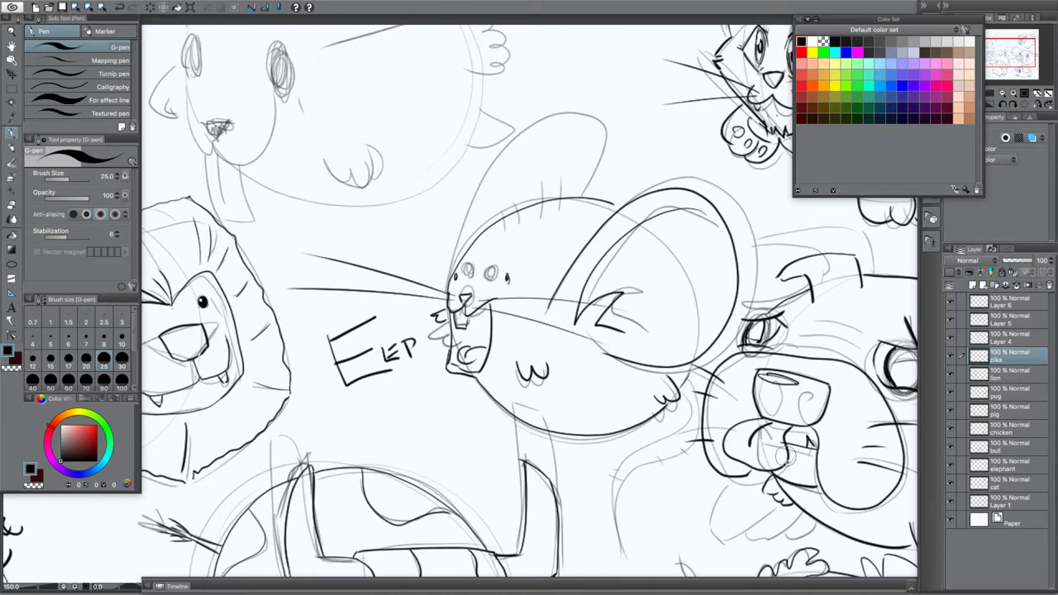
left_click_drag(471, 311, 610, 395)
left_click_drag(447, 303, 308, 315)
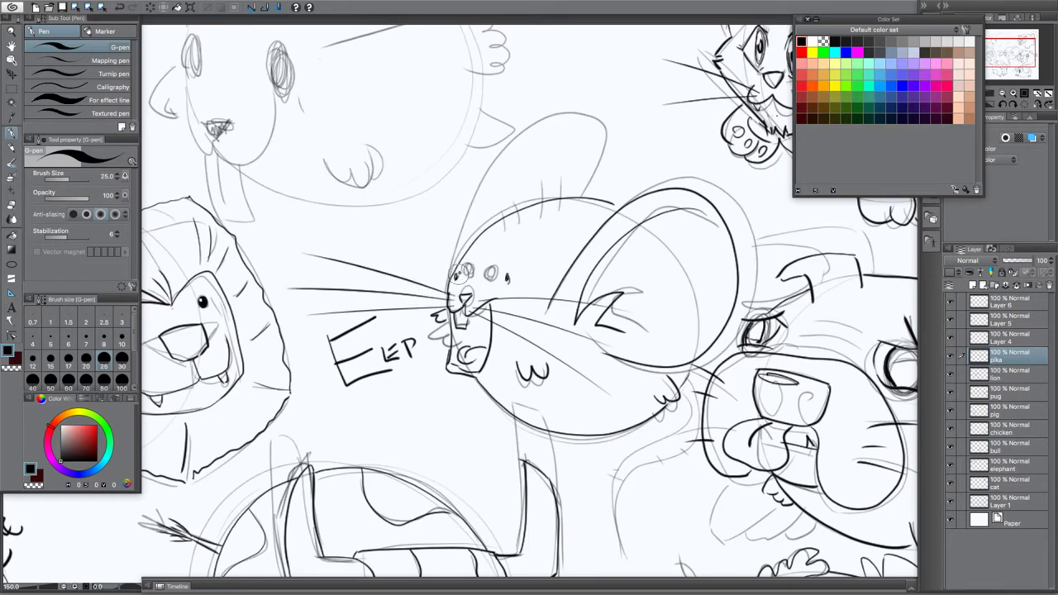
Add small white highlights to the pika's black eyes and ink a black dividing line down its front teeth
mouse_move(507, 282)
left_mouse_down()
mouse_move(510, 274)
mouse_move(465, 261)
left_mouse_up()
scroll(536, 393, "up", 3)
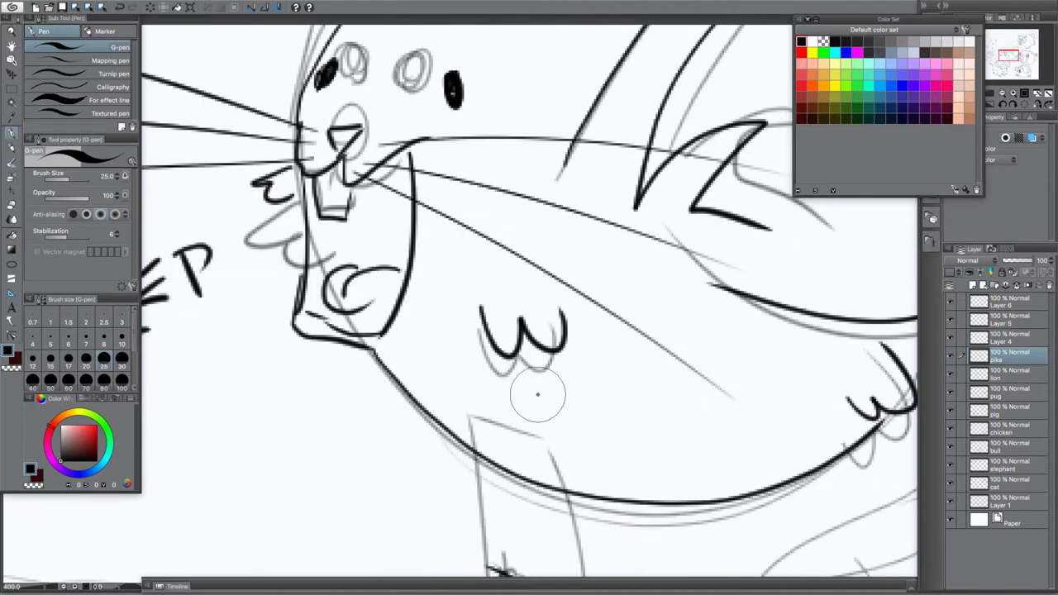
left_click(814, 40)
left_click_drag(451, 83, 449, 79)
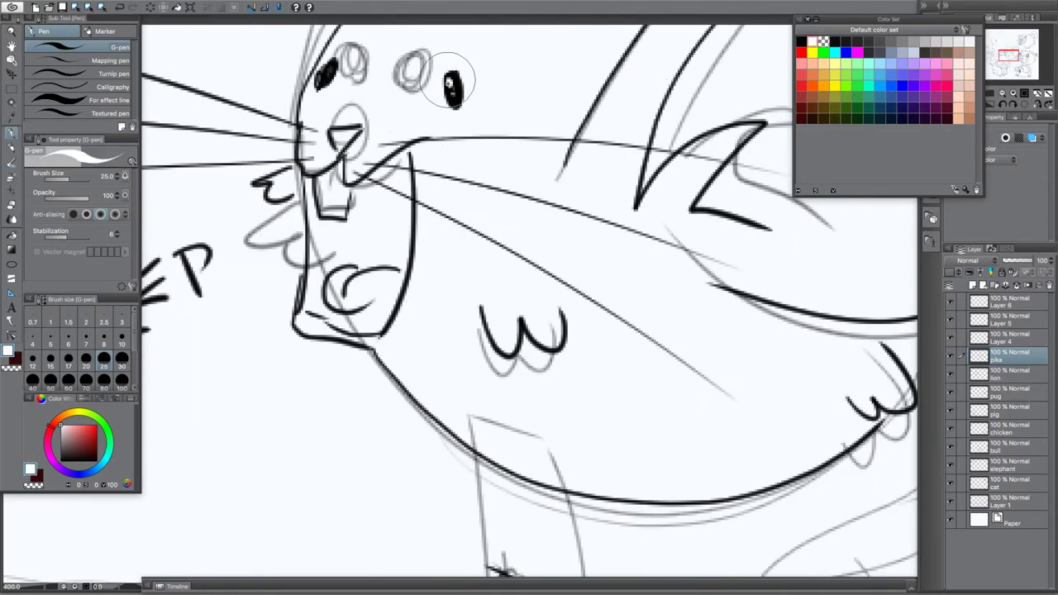
left_click_drag(326, 69, 331, 67)
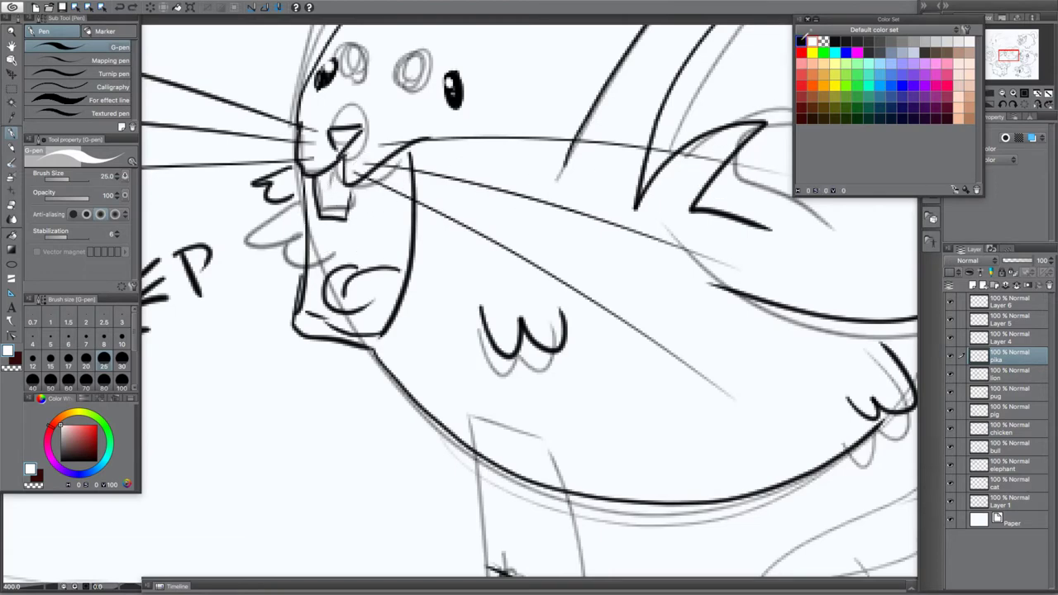
left_click(801, 40)
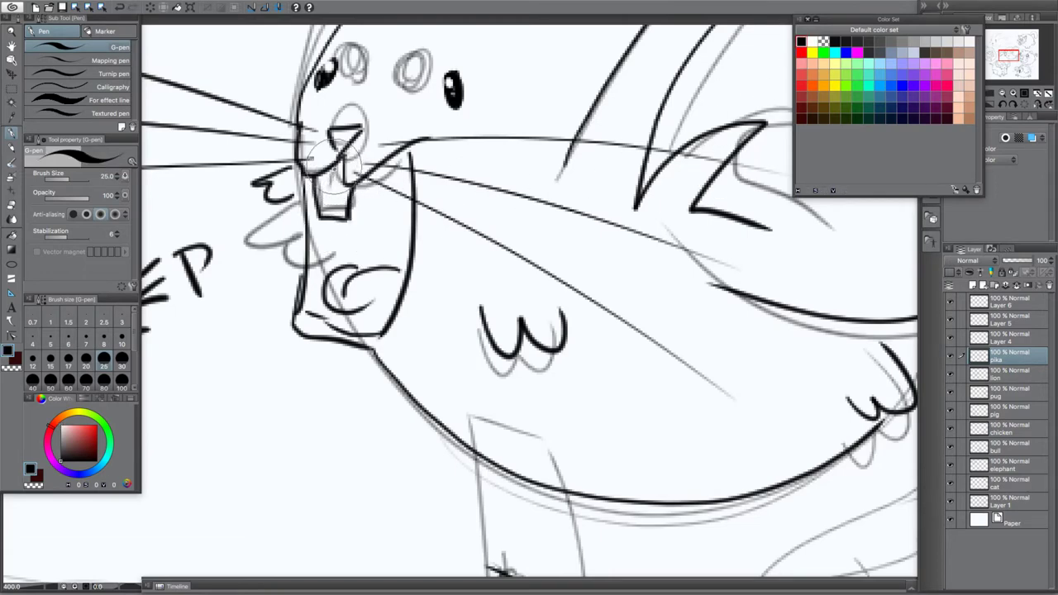
left_click_drag(335, 171, 334, 198)
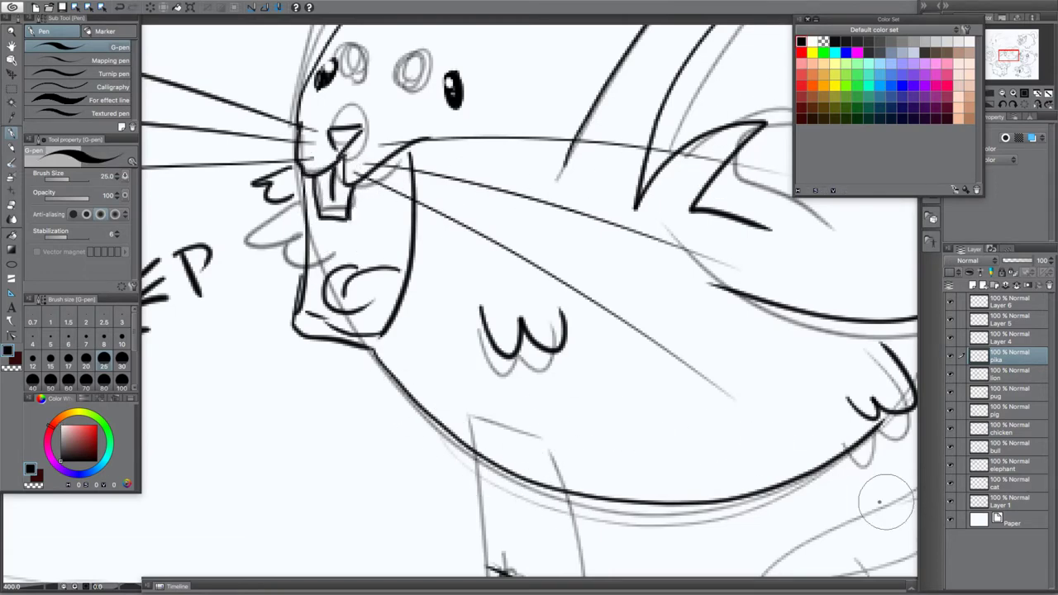
Ink the pika's far ear behind the head and add short hair strokes to both ears and the brow
scroll(597, 496, "down", 2)
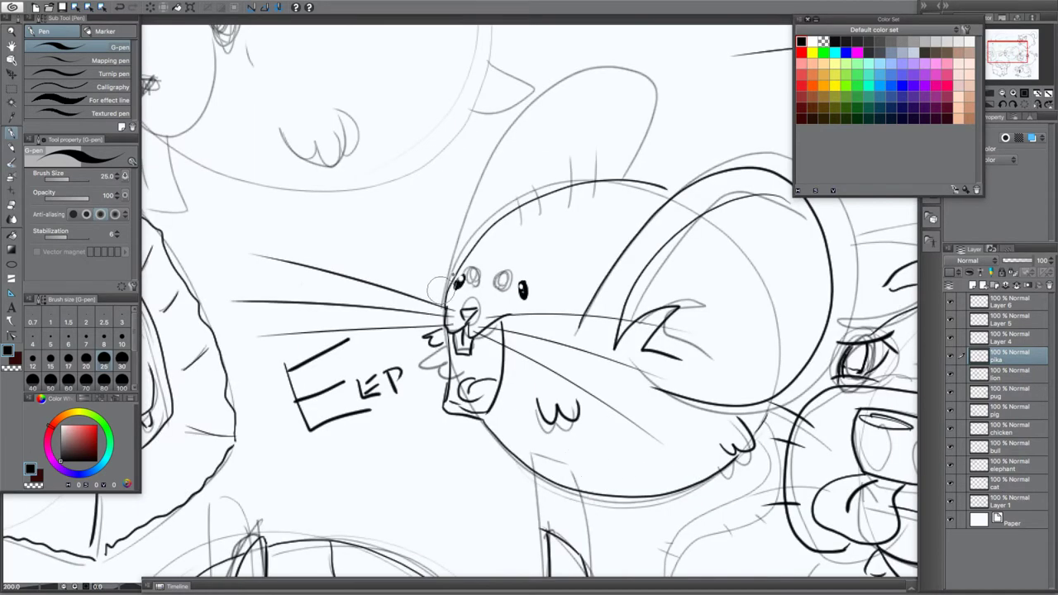
left_click_drag(453, 279, 504, 167)
left_click_drag(622, 175, 523, 151)
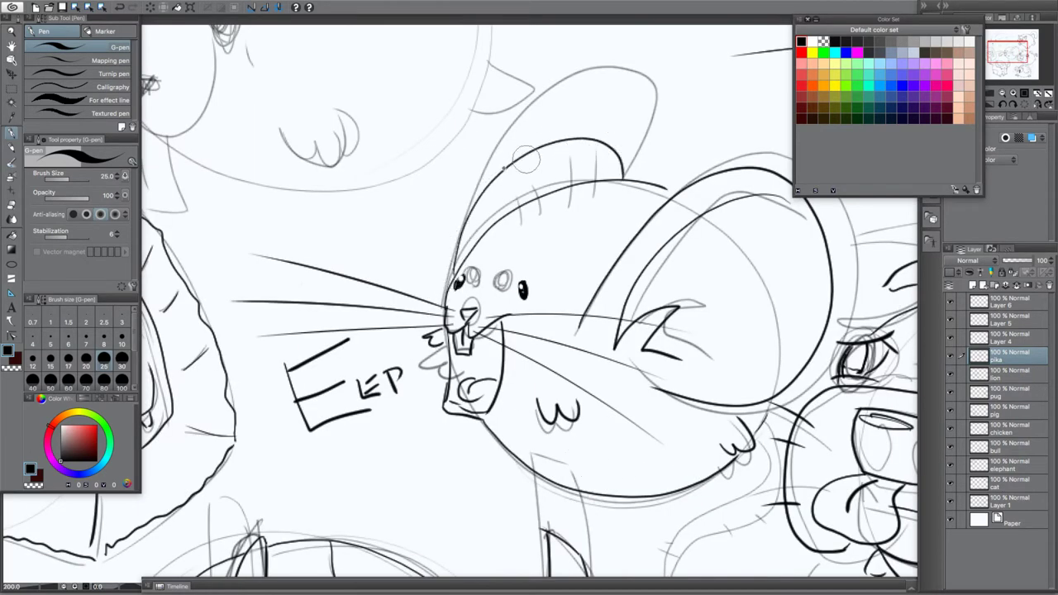
left_click_drag(455, 261, 453, 234)
left_click_drag(749, 170, 756, 148)
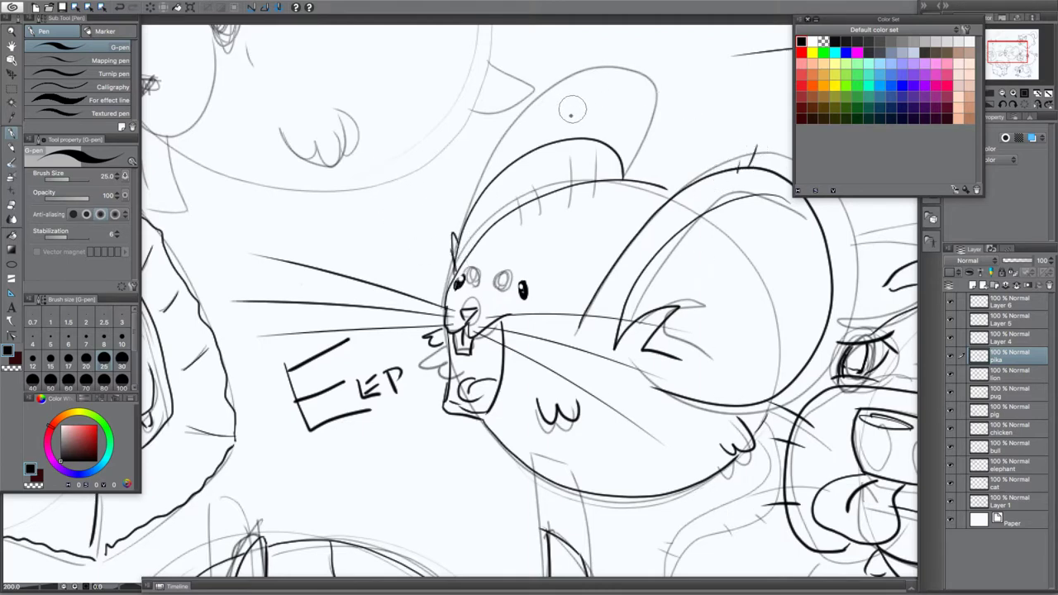
left_click_drag(574, 125, 579, 141)
Hide the rough sketch on Layer 1 and fill the pika's open mouth black around the front teeth and tongue
left_click(951, 502)
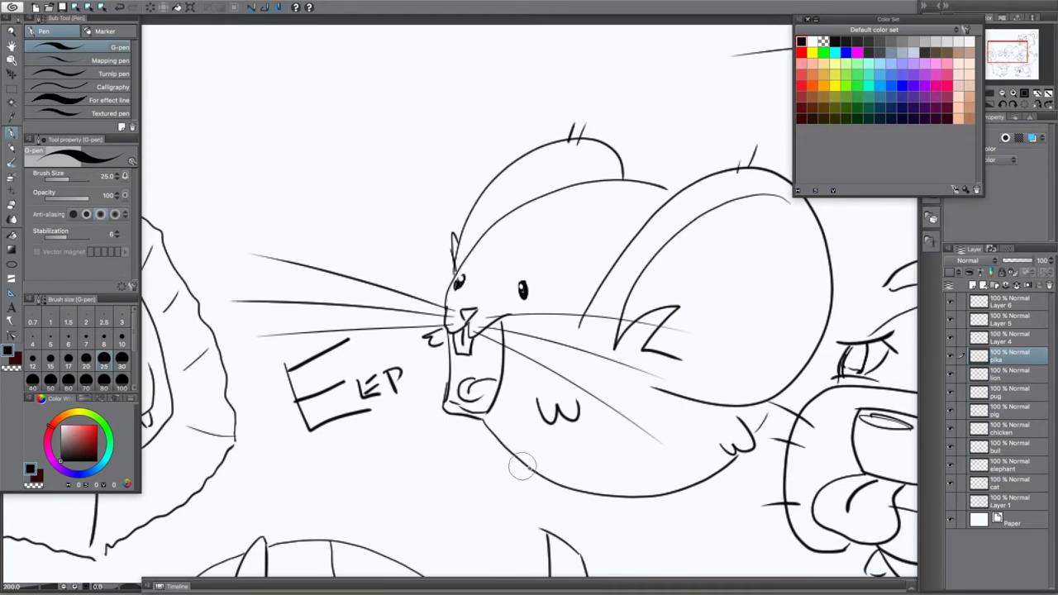
left_click_drag(610, 492, 506, 455)
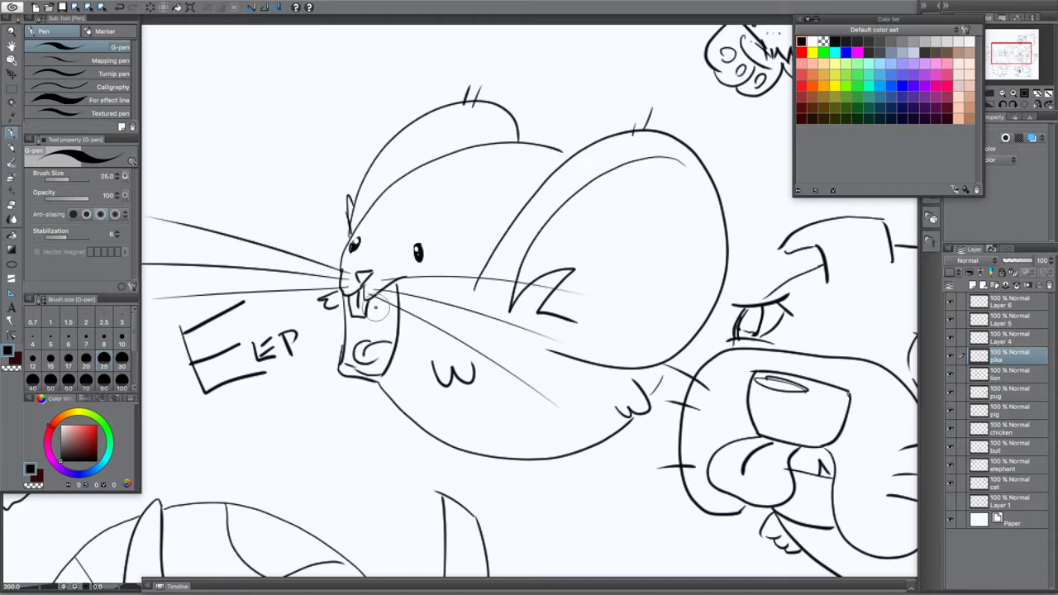
scroll(371, 309, "up", 3)
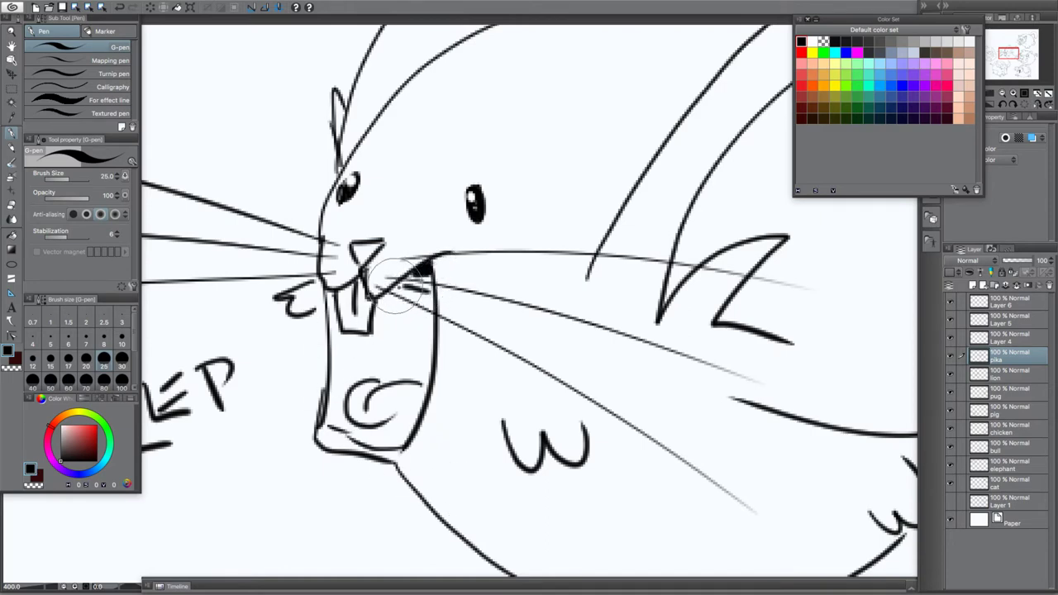
mouse_move(412, 295)
left_mouse_down()
mouse_move(430, 295)
mouse_move(397, 287)
mouse_move(428, 296)
mouse_move(414, 309)
mouse_move(432, 322)
mouse_move(423, 377)
left_mouse_up()
key("ctrl+z")
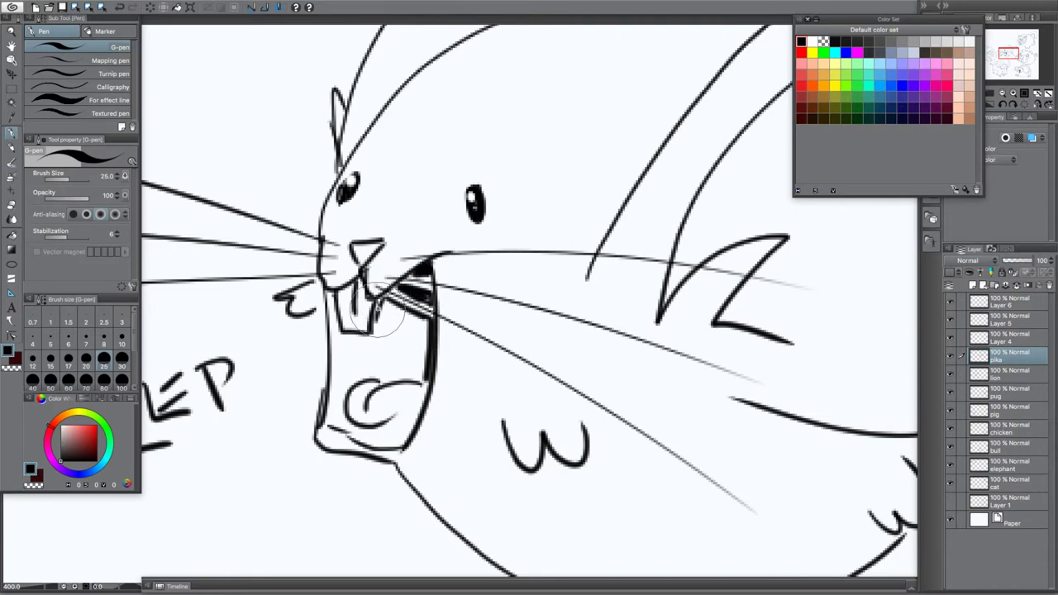
mouse_move(381, 296)
left_mouse_down()
mouse_move(374, 337)
mouse_move(339, 334)
left_mouse_up()
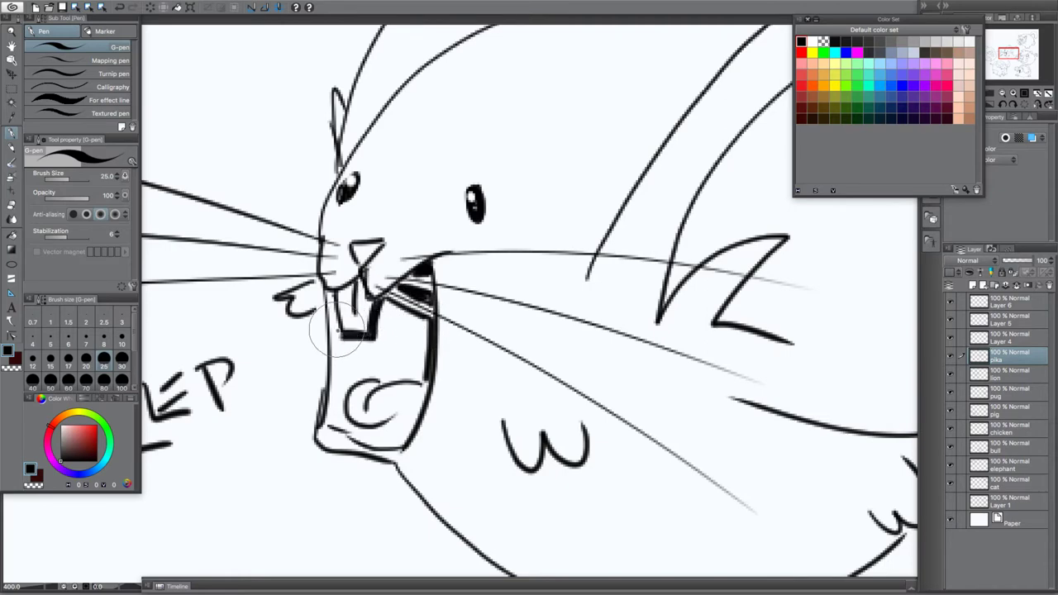
mouse_move(330, 293)
left_mouse_down()
mouse_move(337, 336)
mouse_move(330, 331)
mouse_move(322, 418)
mouse_move(352, 445)
mouse_move(400, 440)
mouse_move(428, 373)
left_mouse_up()
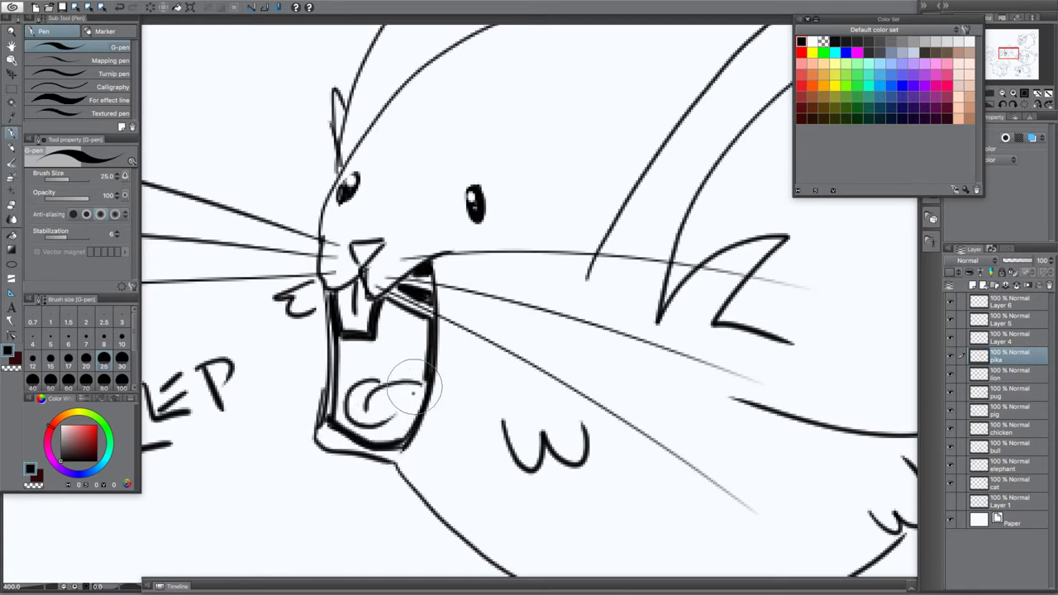
mouse_move(373, 395)
left_mouse_down()
mouse_move(351, 412)
mouse_move(319, 407)
mouse_move(377, 434)
mouse_move(417, 408)
mouse_move(389, 418)
mouse_move(412, 411)
mouse_move(403, 439)
mouse_move(418, 415)
mouse_move(406, 440)
mouse_move(392, 416)
mouse_move(376, 432)
mouse_move(341, 416)
mouse_move(360, 433)
mouse_move(409, 421)
mouse_move(372, 434)
left_mouse_up()
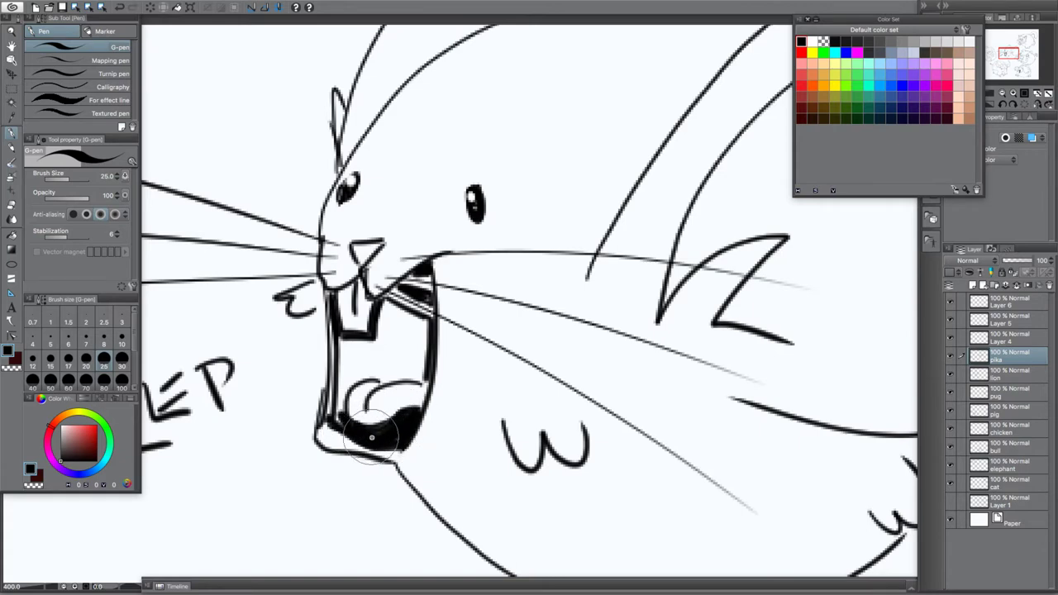
mouse_move(314, 410)
left_mouse_down()
mouse_move(347, 424)
mouse_move(340, 395)
mouse_move(338, 418)
mouse_move(336, 409)
mouse_move(343, 424)
mouse_move(342, 384)
mouse_move(344, 404)
mouse_move(367, 371)
mouse_move(390, 379)
mouse_move(371, 374)
mouse_move(345, 394)
mouse_move(358, 379)
mouse_move(421, 377)
mouse_move(392, 378)
mouse_move(419, 373)
mouse_move(428, 321)
mouse_move(429, 371)
mouse_move(419, 369)
mouse_move(420, 320)
mouse_move(410, 312)
mouse_move(383, 305)
mouse_move(372, 341)
mouse_move(337, 347)
mouse_move(337, 331)
mouse_move(335, 398)
mouse_move(344, 378)
mouse_move(366, 368)
mouse_move(401, 371)
mouse_move(413, 323)
mouse_move(410, 371)
mouse_move(406, 321)
mouse_move(402, 368)
mouse_move(401, 327)
mouse_move(389, 317)
mouse_move(390, 370)
mouse_move(382, 347)
mouse_move(372, 360)
mouse_move(366, 346)
mouse_move(342, 362)
left_mouse_up()
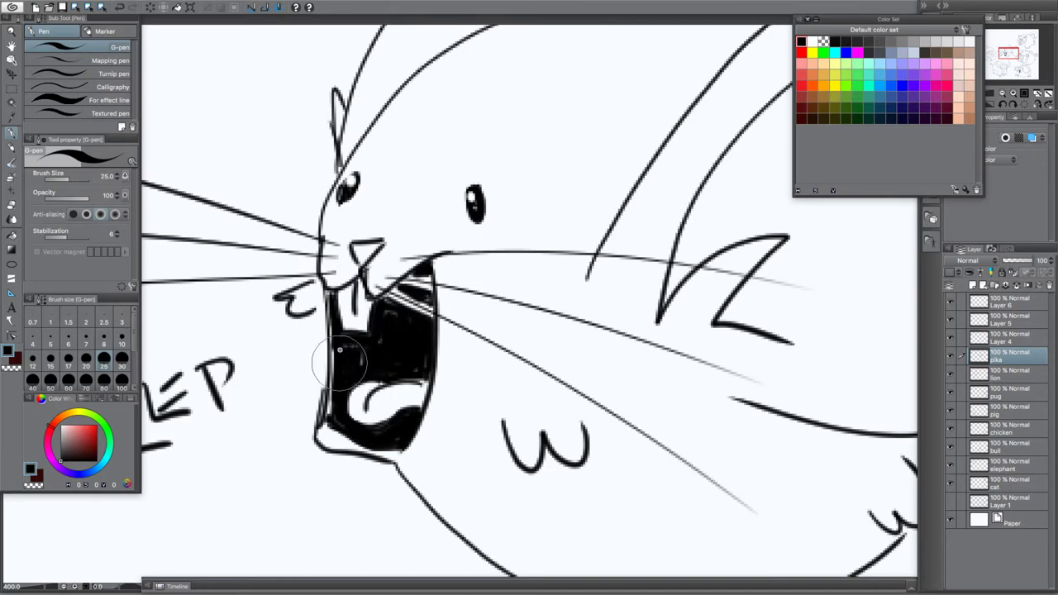
scroll(298, 464, "down", 4)
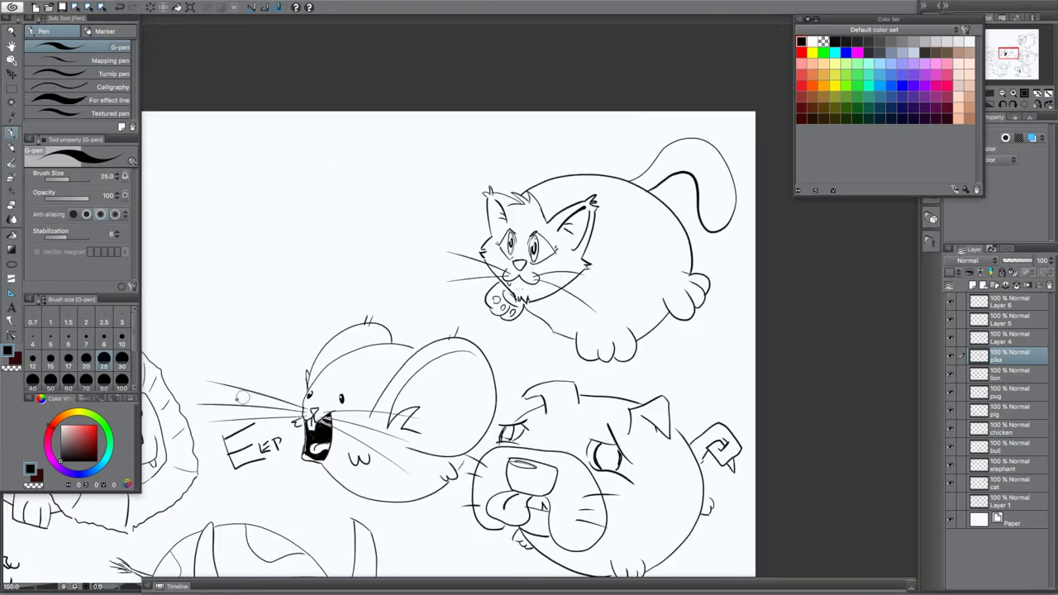
left_click_drag(280, 367, 518, 249)
left_click_drag(319, 427, 202, 421)
mouse_move(521, 402)
left_mouse_down()
mouse_move(392, 414)
mouse_move(529, 398)
left_mouse_up()
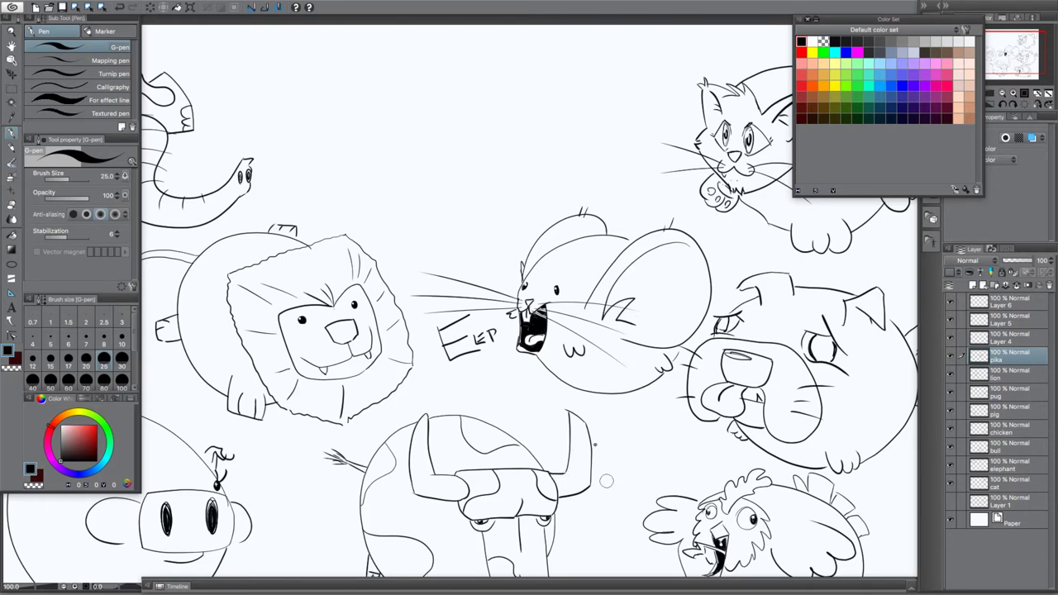
left_click_drag(569, 164, 547, 296)
mouse_move(605, 155)
left_mouse_down()
mouse_move(572, 281)
mouse_move(597, 289)
left_mouse_up()
left_click_drag(645, 157, 628, 292)
left_click_drag(676, 144, 641, 253)
left_click_drag(705, 122, 668, 274)
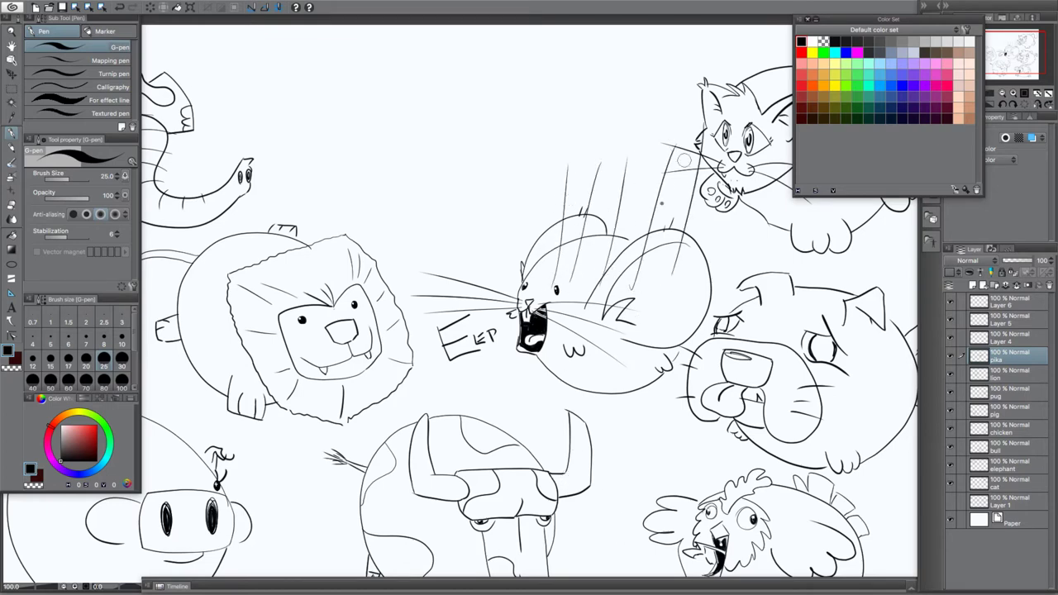
key("ctrl+z")
key("ctrl+z")
key("ctrl+z")
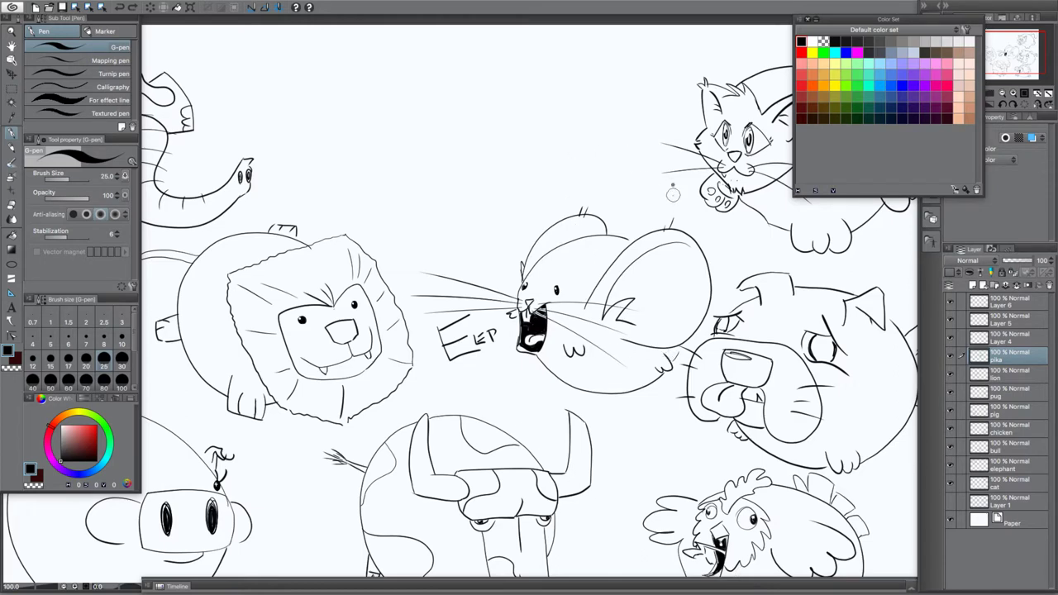
left_click_drag(673, 194, 571, 180)
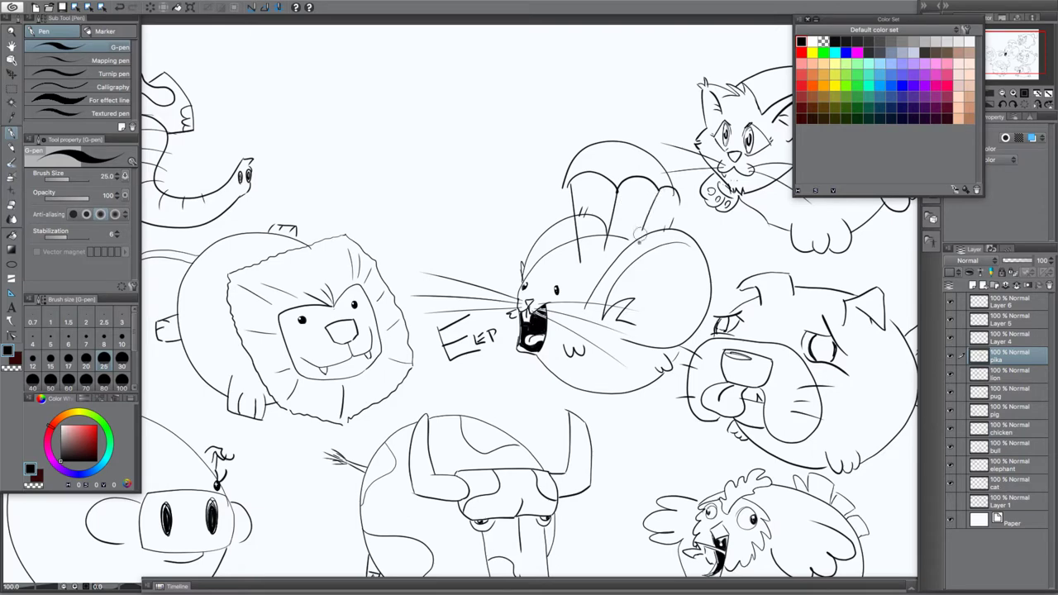
key("ctrl+z")
key("ctrl+z")
key("ctrl+z")
key("ctrl+z")
key("ctrl+z")
Show the rough sketch on Layer 1 again and rename Layer 4 to rabbit
left_click(995, 340)
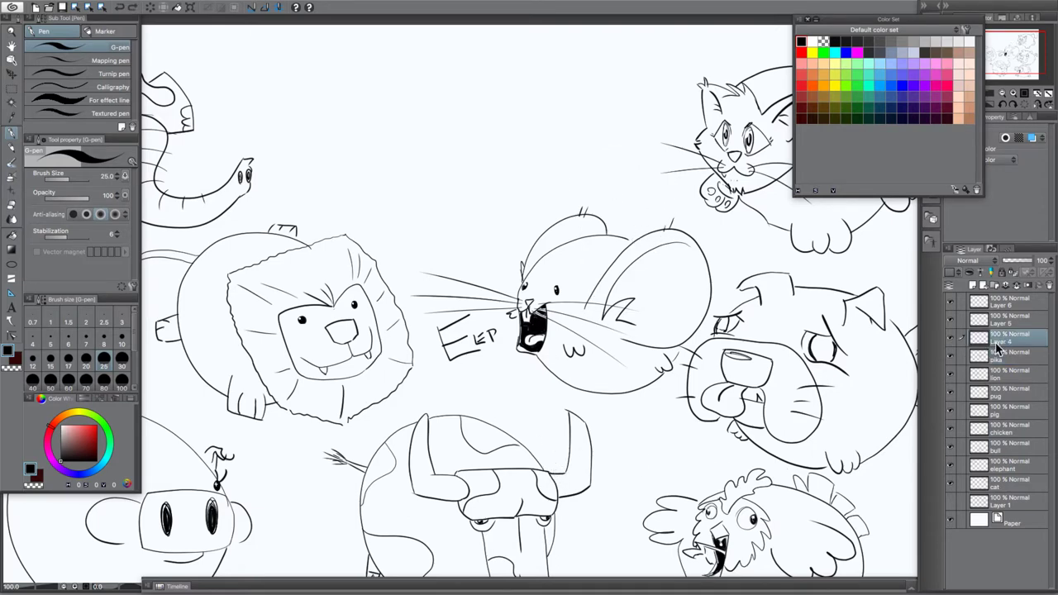
left_click(953, 502)
left_click_drag(460, 375, 787, 474)
left_click_drag(624, 405, 438, 358)
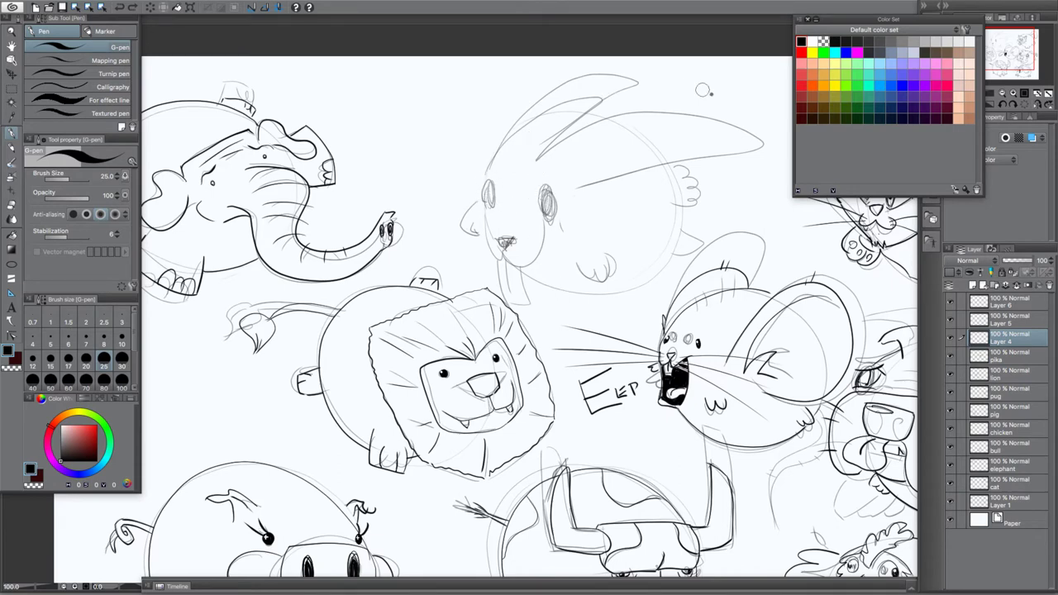
double_click(1000, 341)
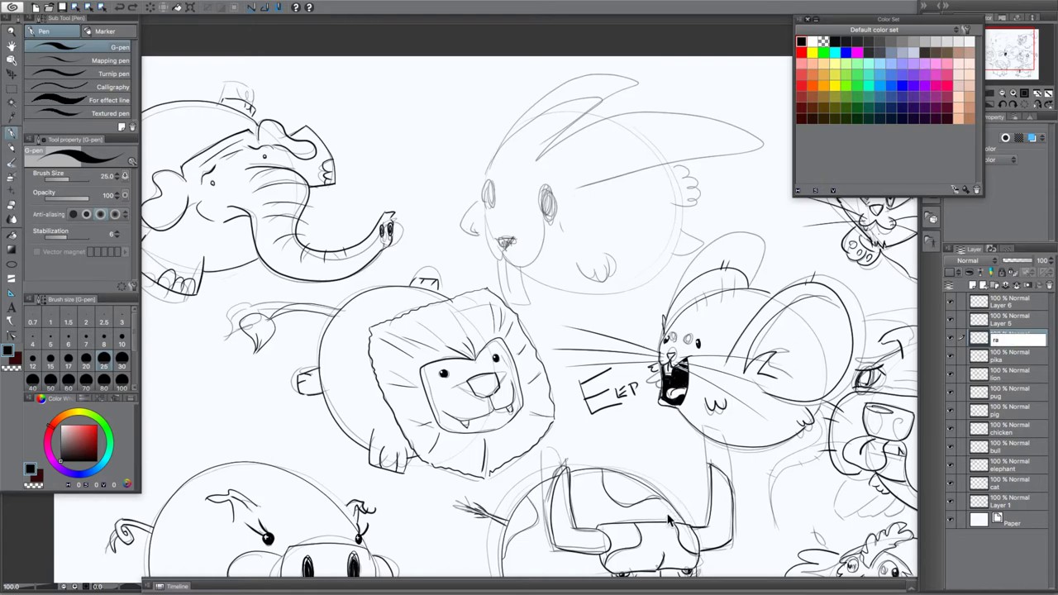
key("Return")
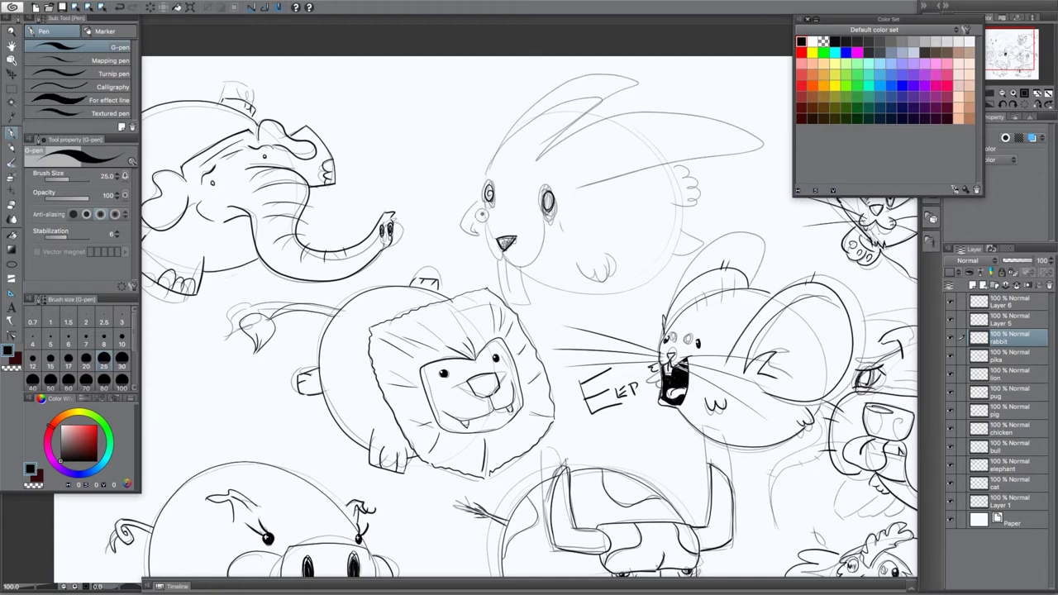
Ink the rounded muzzle and long front teeth over the rabbit sketch, with small round ears and little paws
mouse_move(478, 217)
left_mouse_down()
mouse_move(498, 253)
mouse_move(536, 261)
mouse_move(546, 228)
left_mouse_up()
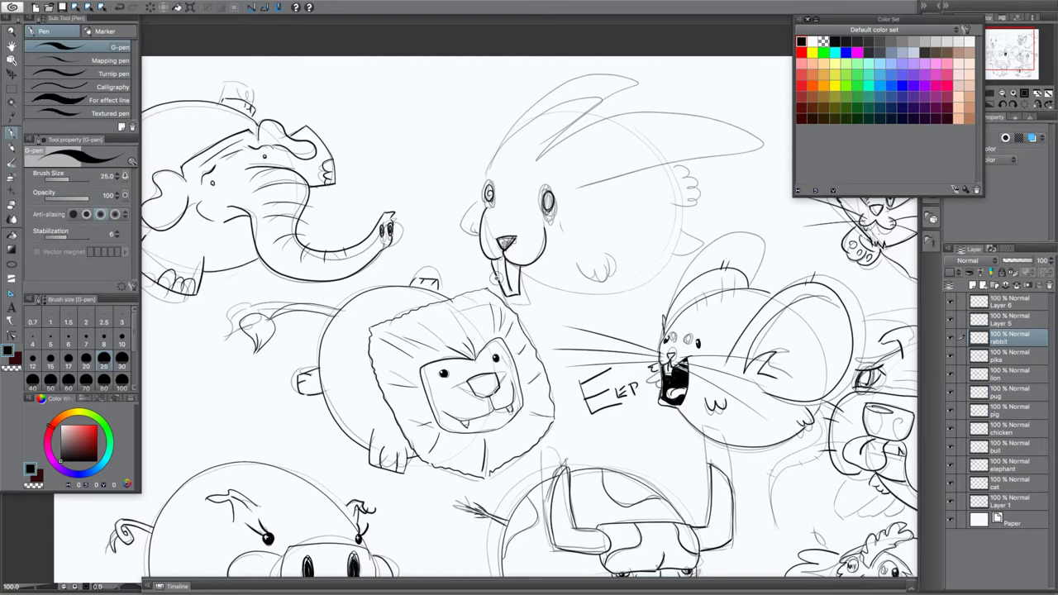
left_click_drag(487, 174, 510, 144)
left_click_drag(563, 258, 519, 245)
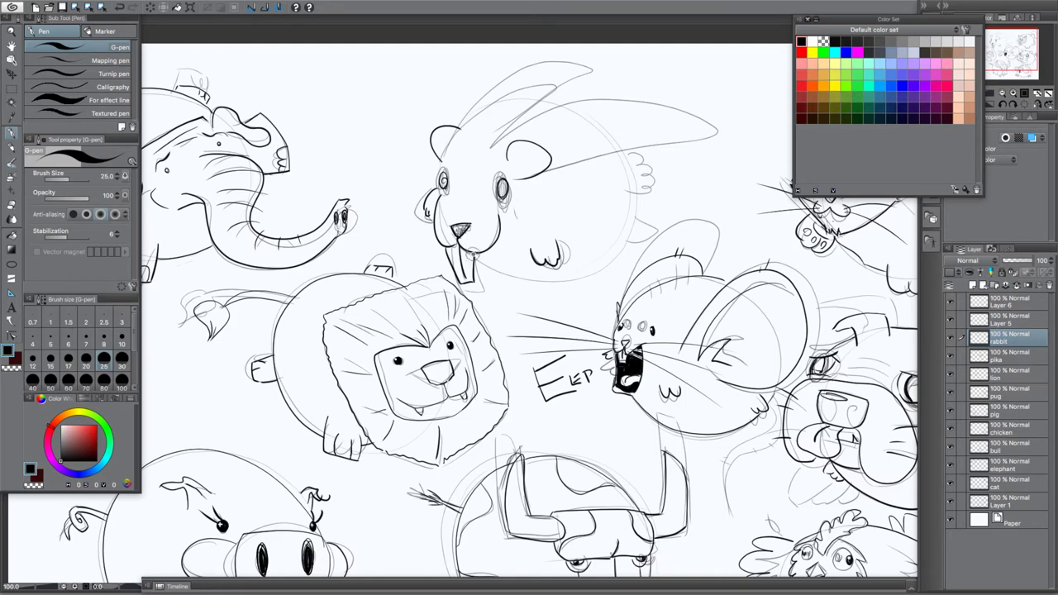
Ink the round body outline from below the front teeth around the back to the head, redoing the first stroke
mouse_move(473, 258)
left_mouse_down()
mouse_move(572, 286)
mouse_move(613, 147)
left_mouse_up()
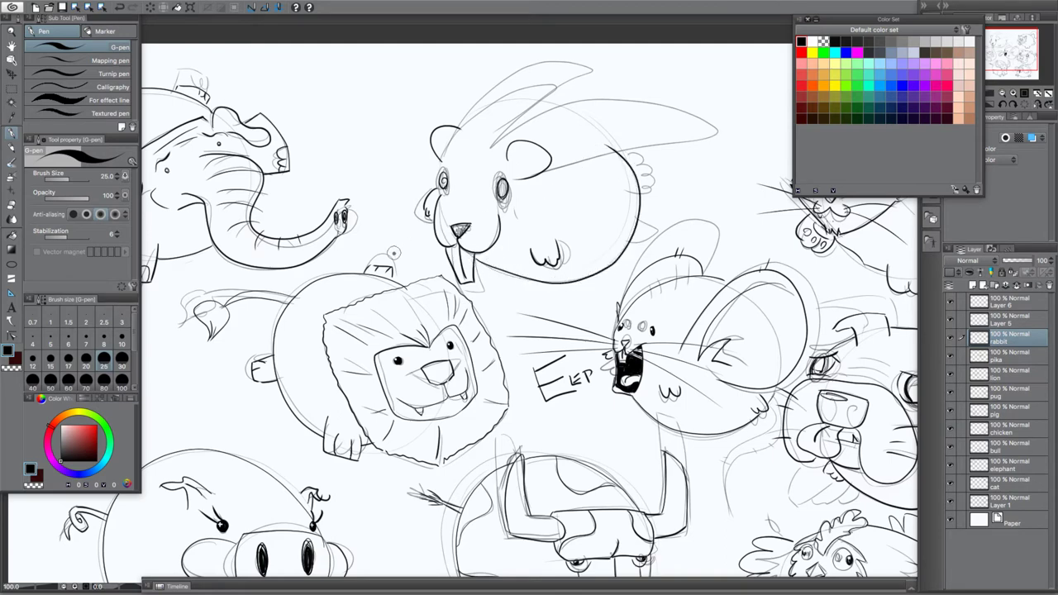
key("ctrl+z")
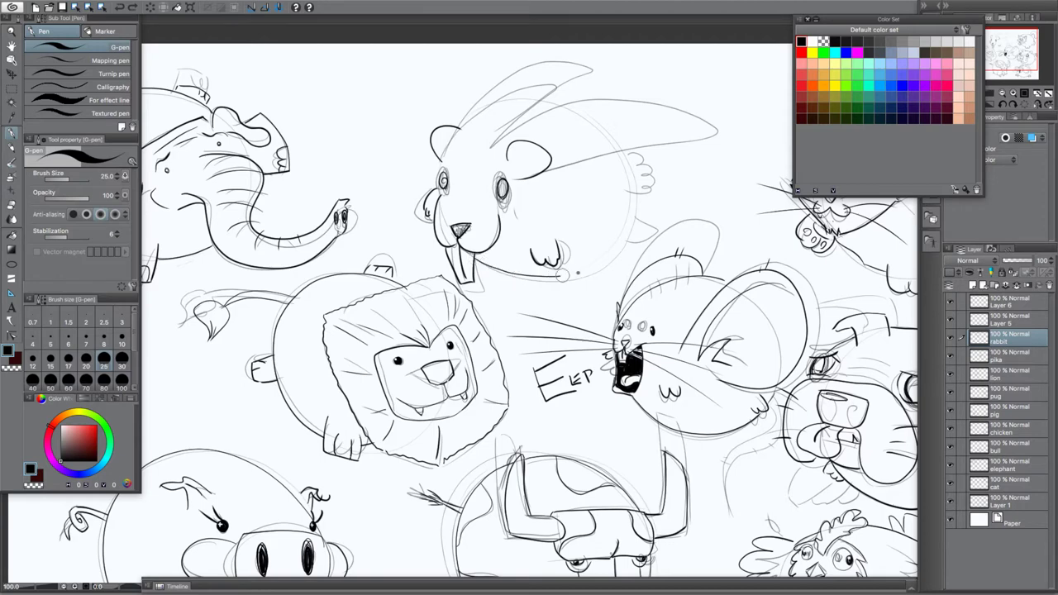
mouse_move(562, 274)
left_mouse_down()
mouse_move(622, 242)
mouse_move(618, 150)
mouse_move(564, 107)
mouse_move(510, 106)
left_mouse_up()
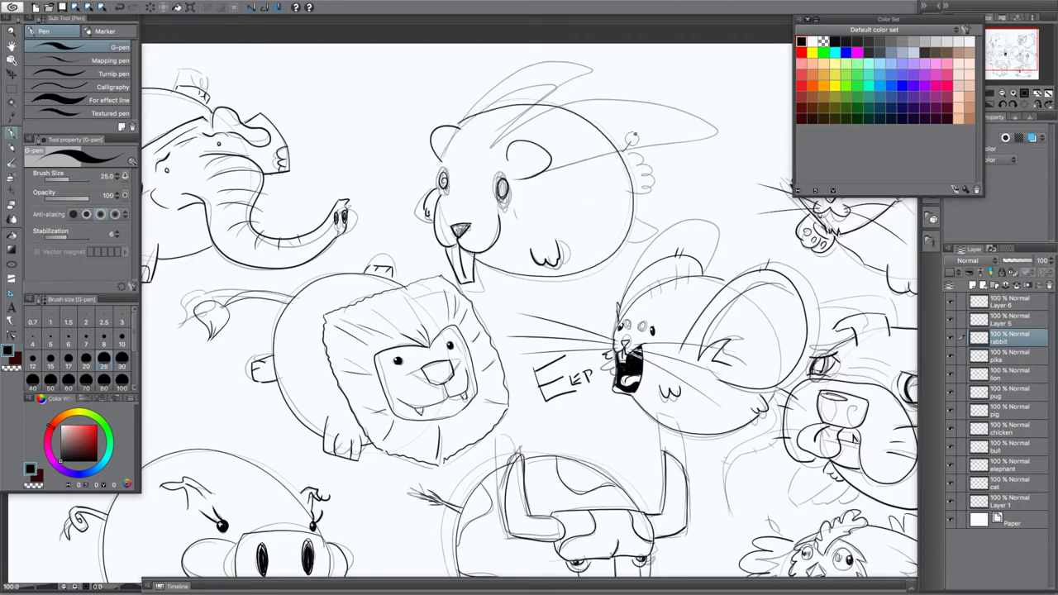
Ink a broad paddle-shaped beaver tail at the back of the body, redrawing it slightly smaller
mouse_move(634, 137)
left_mouse_down()
mouse_move(762, 97)
mouse_move(678, 165)
left_mouse_up()
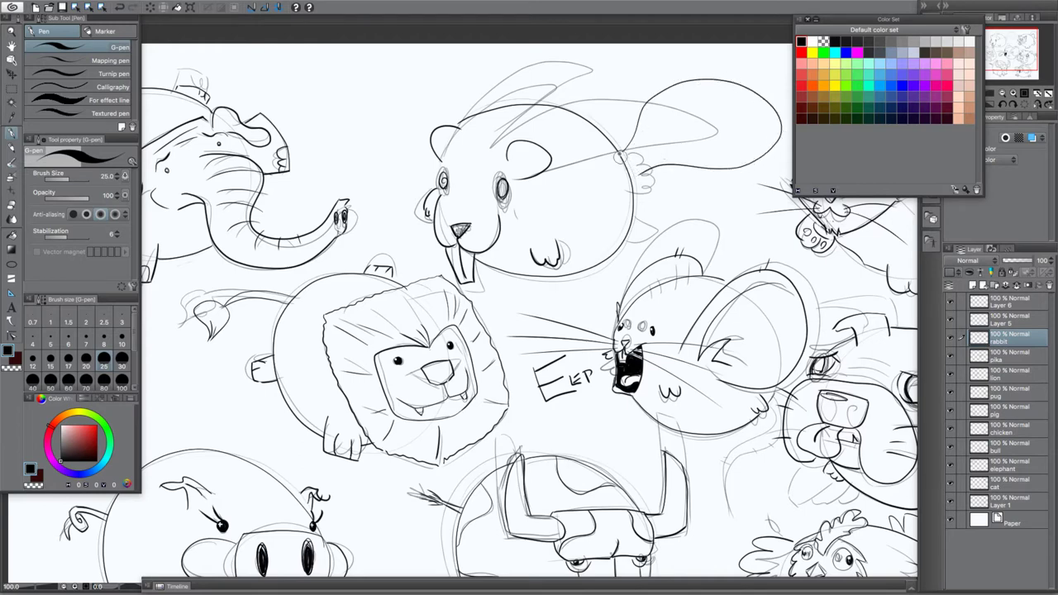
key("ctrl+z")
mouse_move(617, 150)
left_mouse_down()
mouse_move(703, 86)
mouse_move(759, 141)
mouse_move(630, 184)
left_mouse_up()
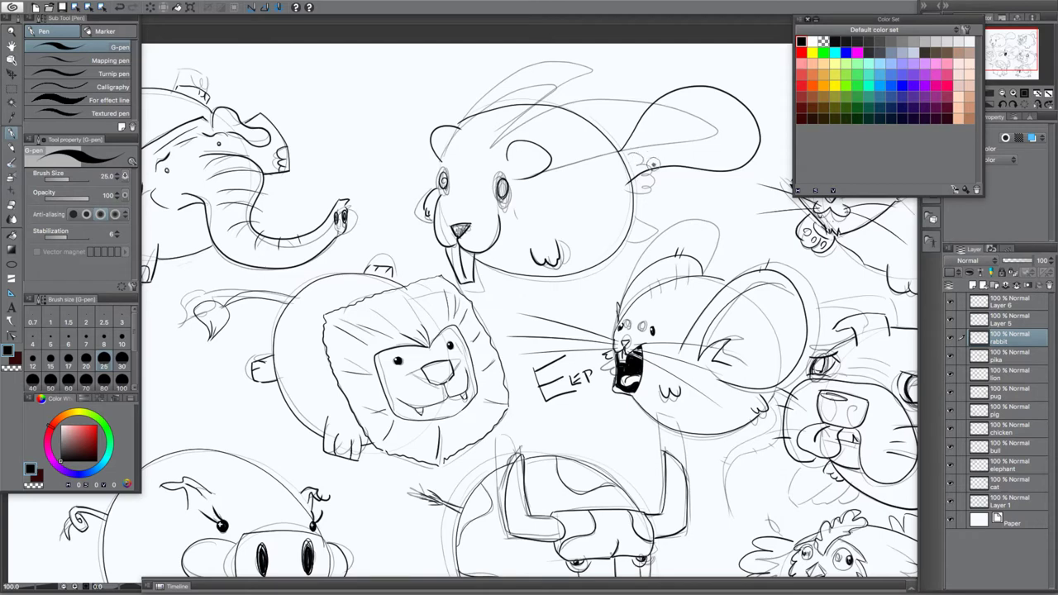
Crosshatch the paddle tail with two crossing sets of thin parallel lines
left_click_drag(691, 165, 621, 139)
mouse_move(733, 165)
left_mouse_down()
mouse_move(621, 126)
mouse_move(740, 150)
mouse_move(643, 117)
mouse_move(743, 136)
left_mouse_up()
mouse_move(643, 78)
left_mouse_down()
mouse_move(771, 129)
mouse_move(733, 106)
left_mouse_up()
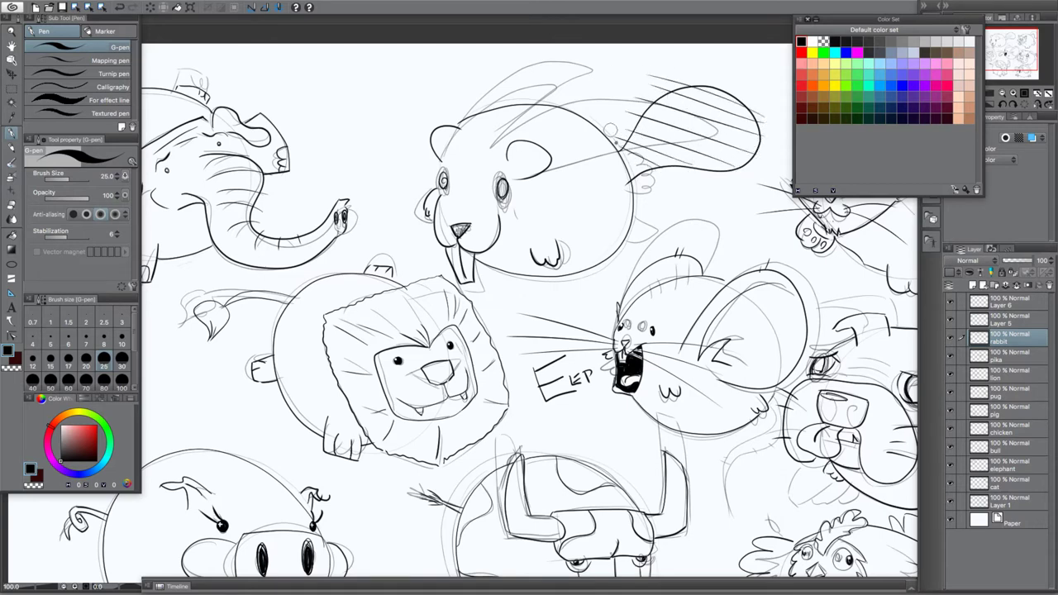
left_click_drag(653, 101, 638, 177)
mouse_move(678, 73)
left_mouse_down()
mouse_move(661, 159)
mouse_move(678, 170)
left_mouse_up()
mouse_move(713, 81)
left_mouse_down()
mouse_move(695, 190)
mouse_move(711, 191)
left_mouse_up()
mouse_move(746, 94)
left_mouse_down()
mouse_move(730, 192)
mouse_move(751, 166)
left_mouse_up()
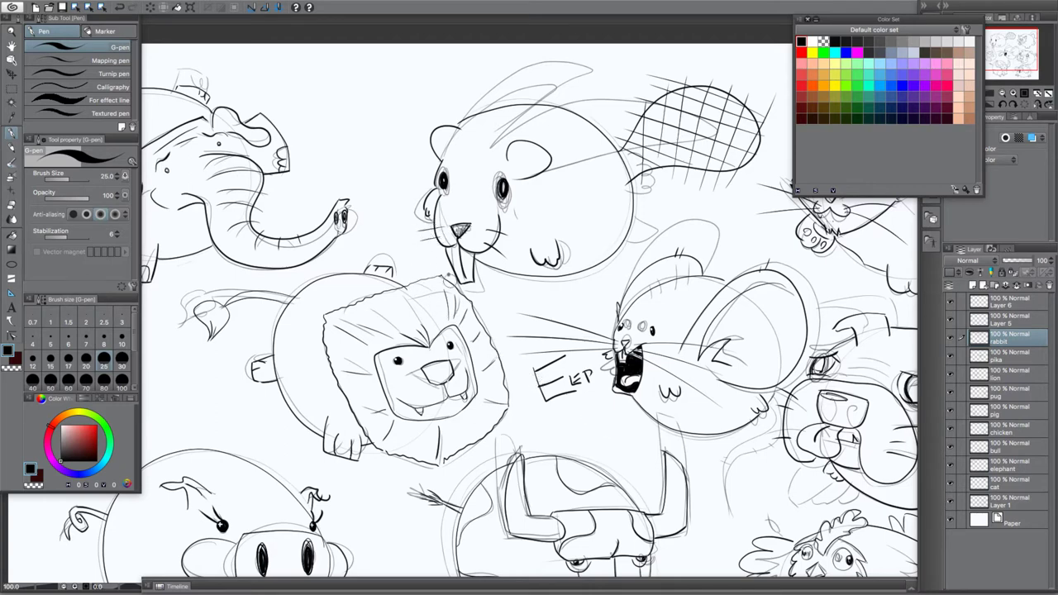
Redraw the beaver's nose as a wide solid black shape and remove the inking of the near eye
left_click_drag(396, 266, 461, 281)
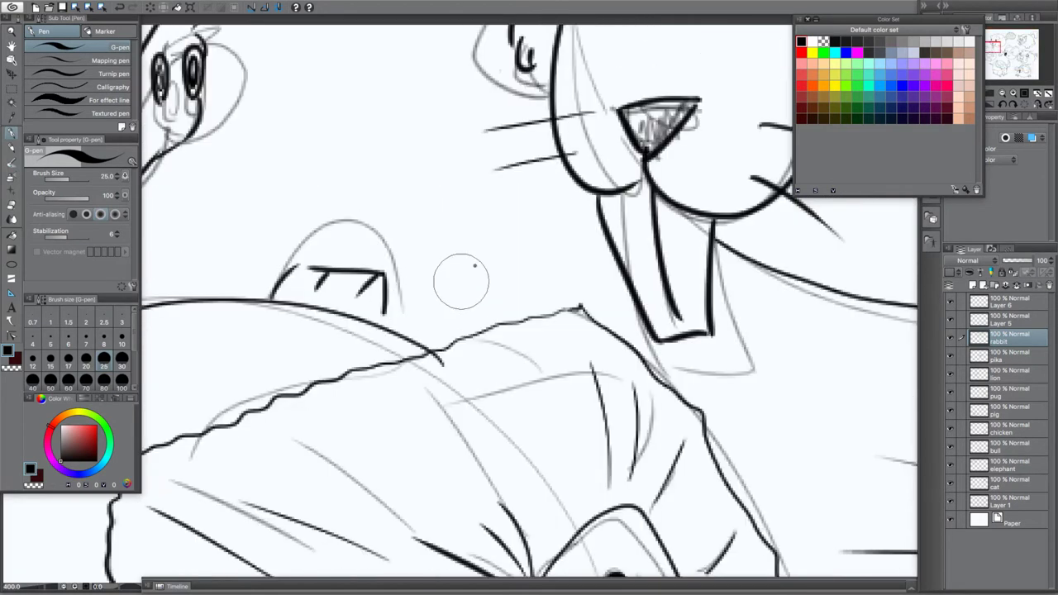
left_click_drag(600, 180, 520, 252)
mouse_move(547, 199)
left_mouse_down()
mouse_move(558, 221)
mouse_move(604, 221)
mouse_move(616, 173)
mouse_move(549, 179)
mouse_move(556, 219)
mouse_move(602, 219)
mouse_move(611, 176)
mouse_move(552, 185)
mouse_move(560, 179)
mouse_move(583, 211)
mouse_move(600, 192)
mouse_move(592, 212)
mouse_move(566, 212)
mouse_move(601, 208)
mouse_move(603, 182)
mouse_move(580, 178)
mouse_move(483, 272)
mouse_move(454, 469)
left_mouse_up()
mouse_move(583, 286)
left_mouse_down()
mouse_move(585, 323)
mouse_move(579, 267)
mouse_move(562, 301)
mouse_move(586, 283)
mouse_move(619, 278)
mouse_move(625, 289)
mouse_move(586, 272)
mouse_move(569, 280)
mouse_move(614, 344)
mouse_move(571, 329)
left_mouse_up()
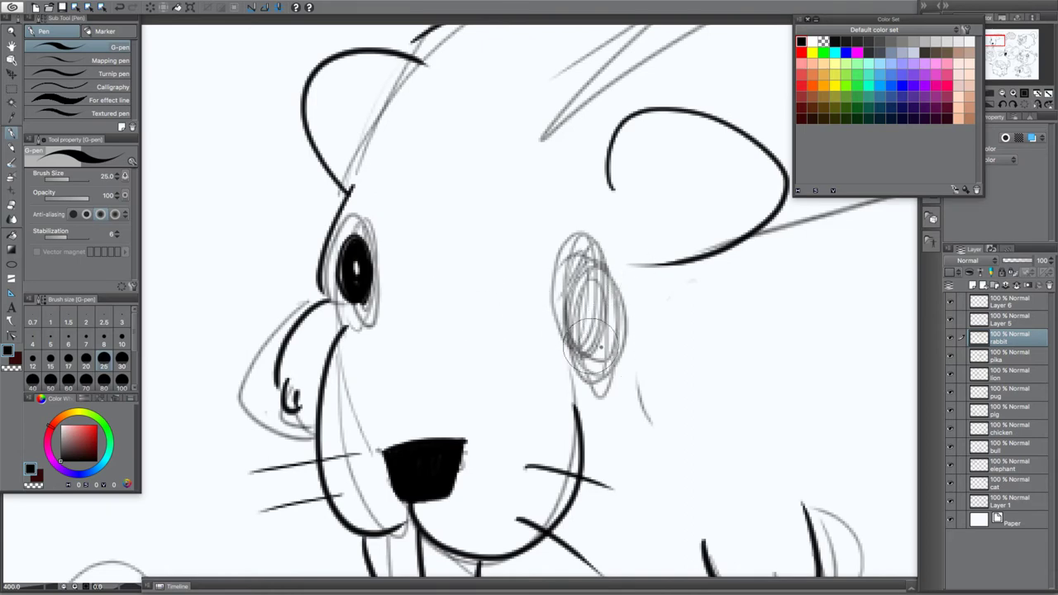
Ink new oval outlines for both of the beaver's eyes and fill them solid black
mouse_move(609, 347)
left_mouse_down()
mouse_move(571, 298)
mouse_move(605, 343)
mouse_move(591, 273)
left_mouse_up()
mouse_move(361, 290)
left_mouse_down()
mouse_move(358, 240)
mouse_move(357, 268)
mouse_move(353, 247)
mouse_move(374, 288)
mouse_move(359, 312)
left_mouse_up()
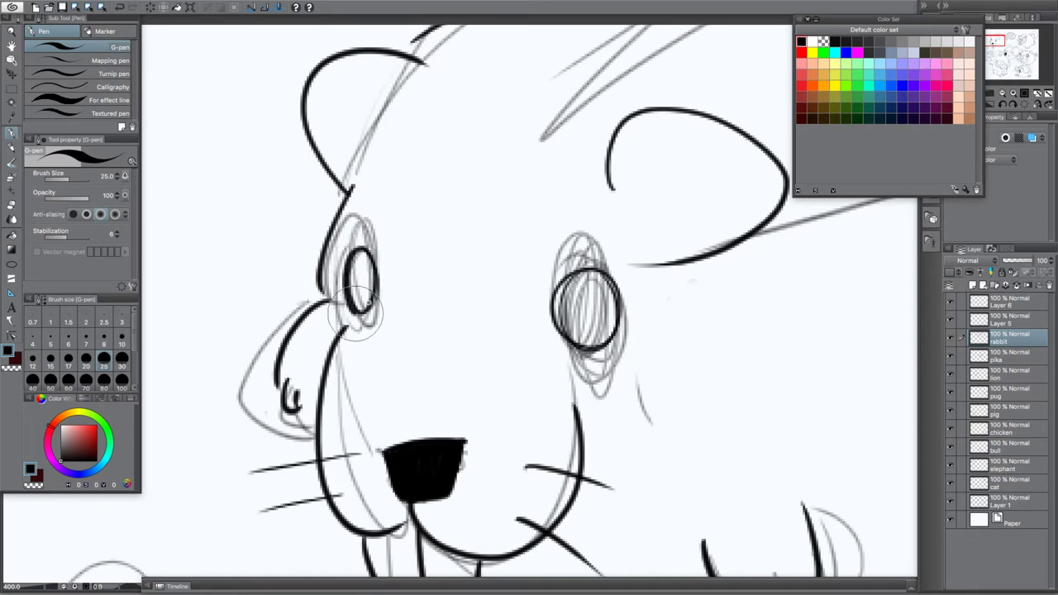
mouse_move(373, 262)
left_mouse_down()
mouse_move(359, 289)
mouse_move(357, 263)
left_mouse_up()
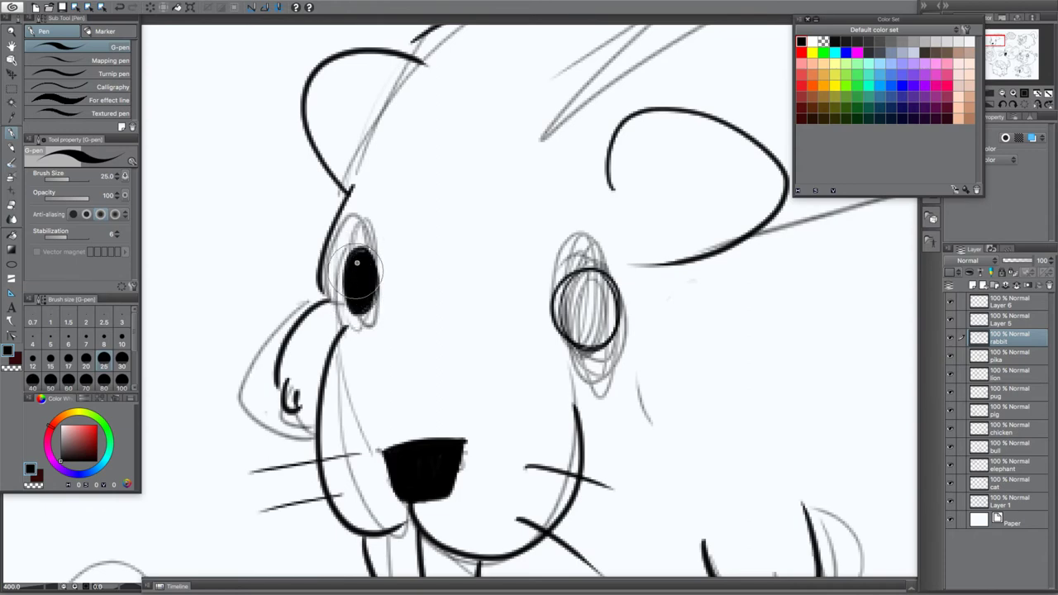
mouse_move(579, 334)
left_mouse_down()
mouse_move(602, 341)
mouse_move(616, 277)
mouse_move(557, 291)
mouse_move(602, 340)
mouse_move(586, 263)
mouse_move(571, 331)
mouse_move(593, 316)
mouse_move(571, 303)
mouse_move(589, 284)
mouse_move(570, 346)
left_mouse_up()
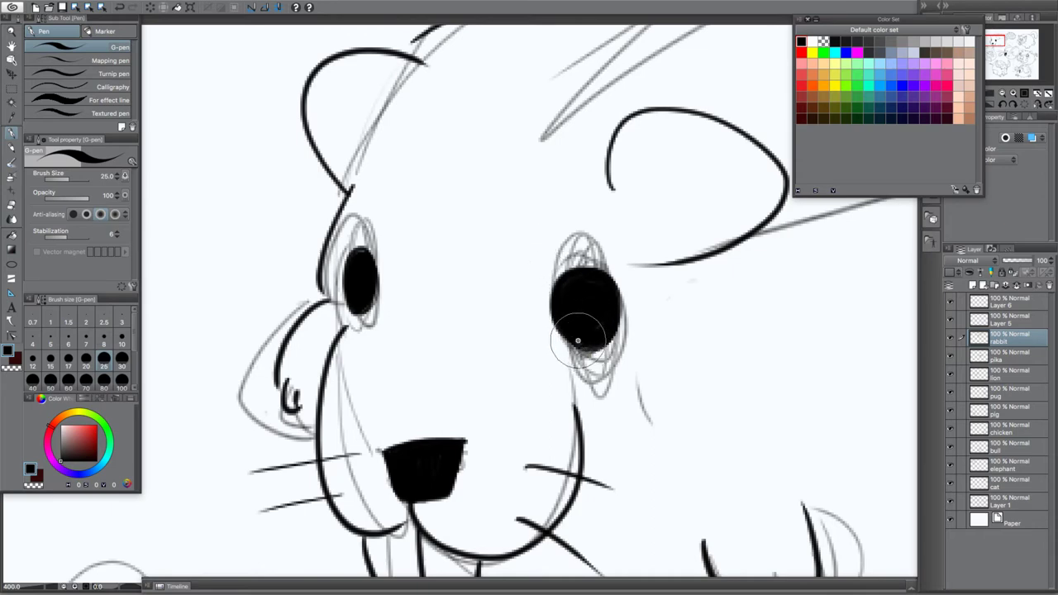
Paint white highlights on both of the beaver's black eyes, replacing round dots with small plus shapes
left_click(813, 40)
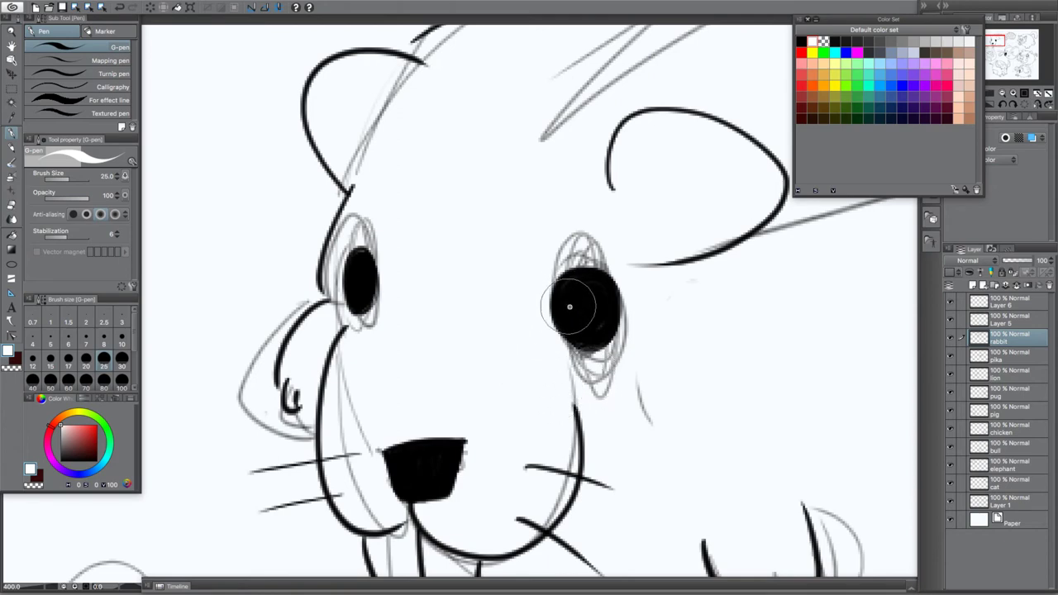
left_click_drag(570, 307, 572, 293)
left_click_drag(357, 256, 359, 267)
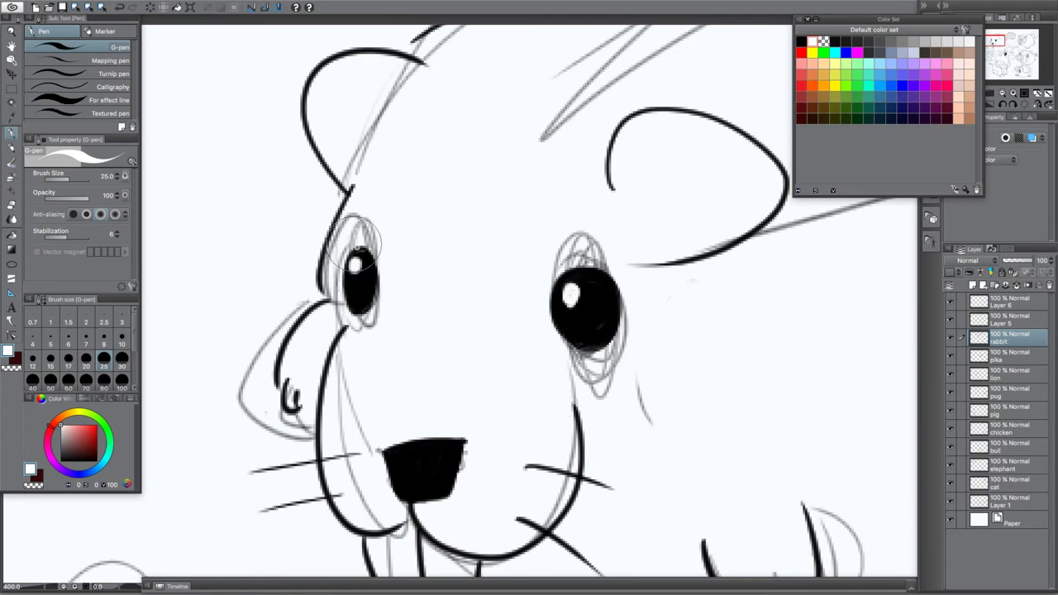
key("ctrl+z")
key("ctrl+z")
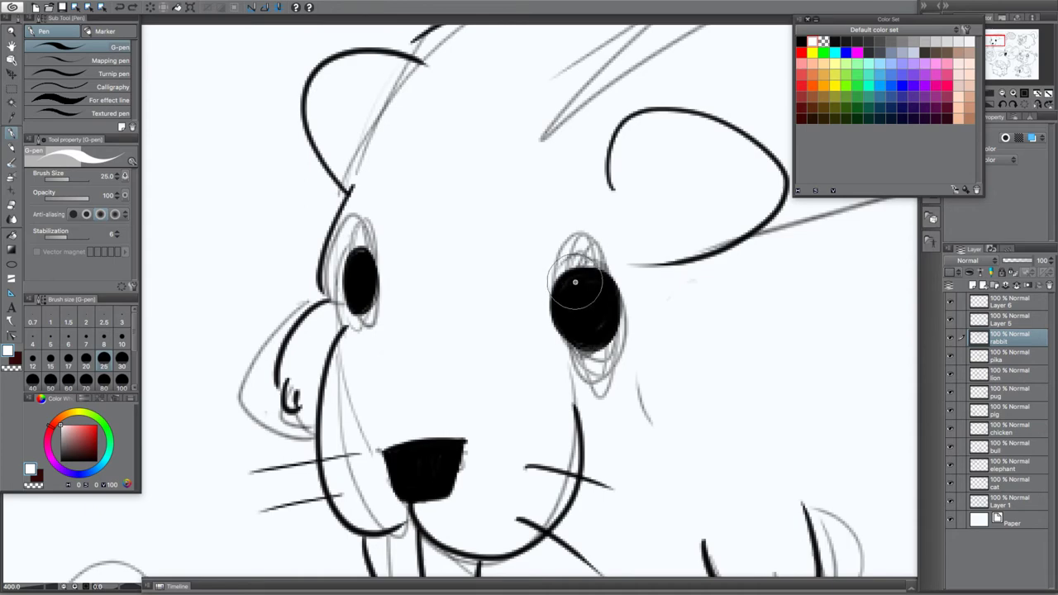
mouse_move(575, 282)
left_mouse_down()
mouse_move(574, 304)
mouse_move(588, 293)
left_mouse_up()
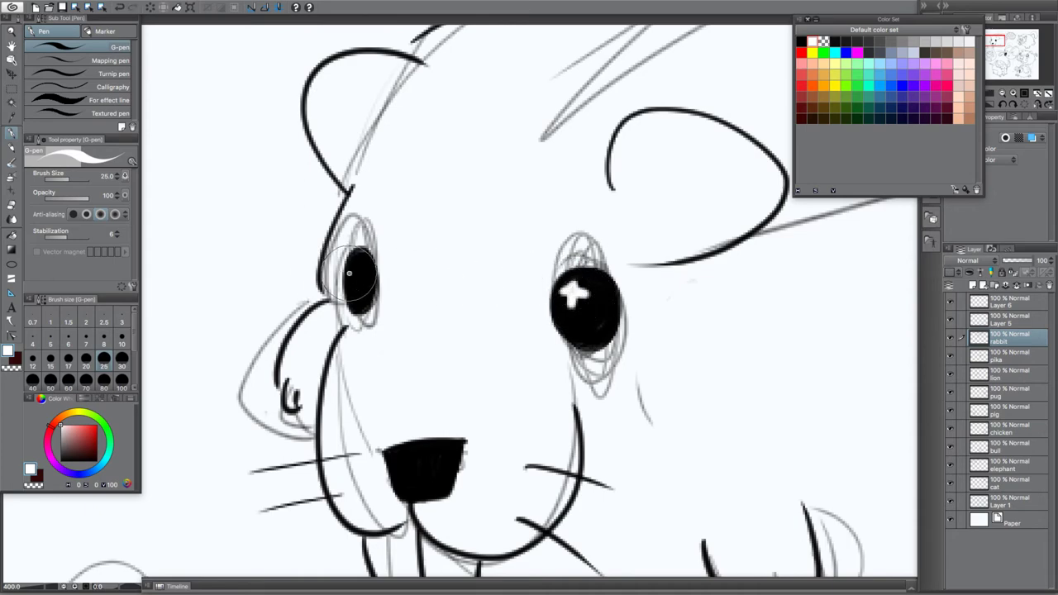
left_click_drag(358, 260, 358, 281)
left_click_drag(348, 270, 369, 270)
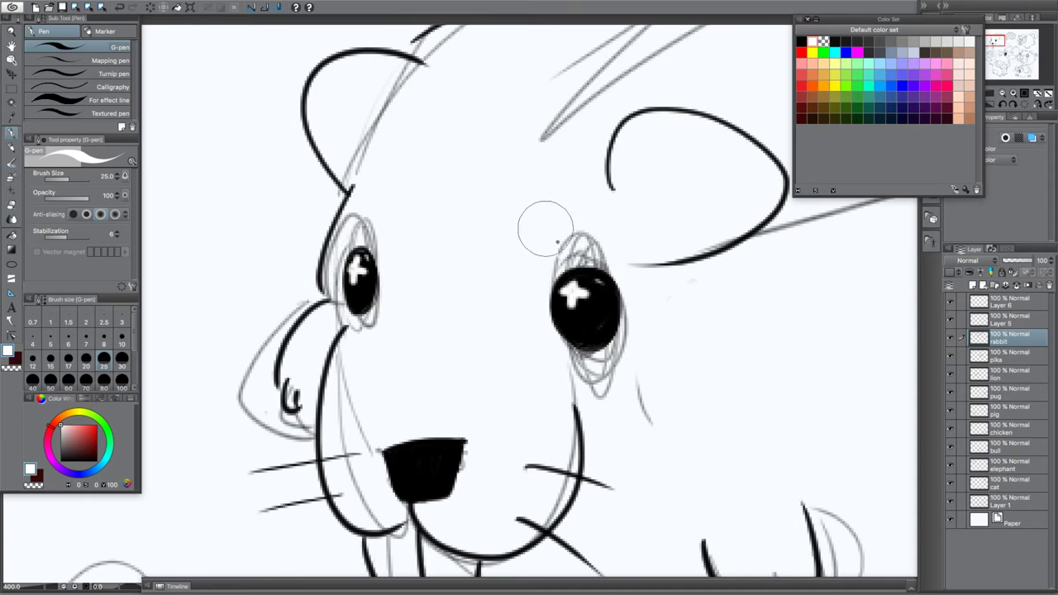
Ink three short black eyelashes above each of the beaver's eyes
left_click(801, 42)
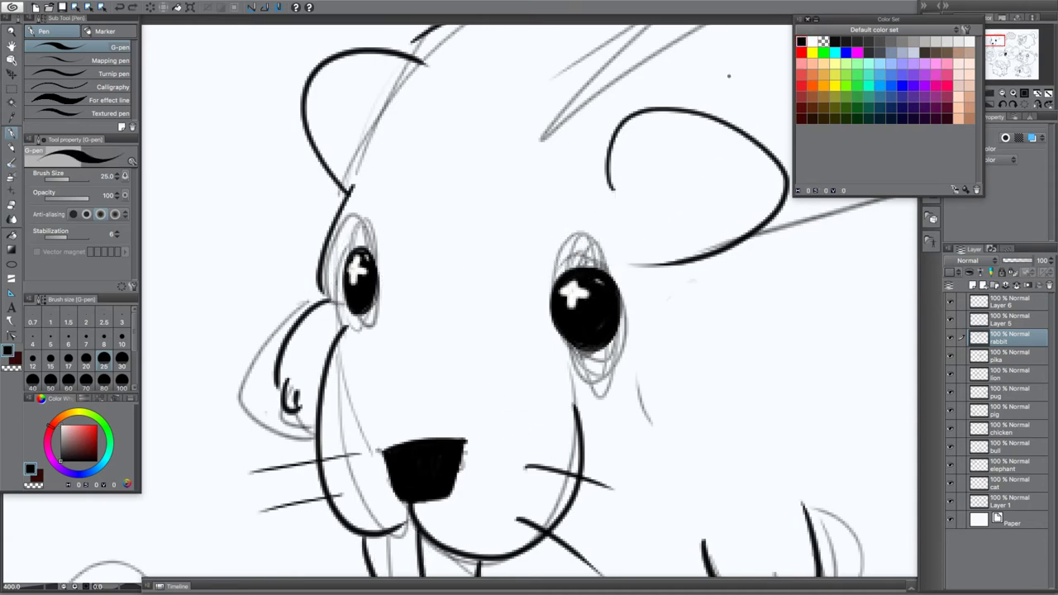
mouse_move(559, 256)
left_mouse_down()
mouse_move(551, 230)
mouse_move(578, 249)
mouse_move(597, 227)
left_mouse_up()
left_click_drag(606, 251, 625, 236)
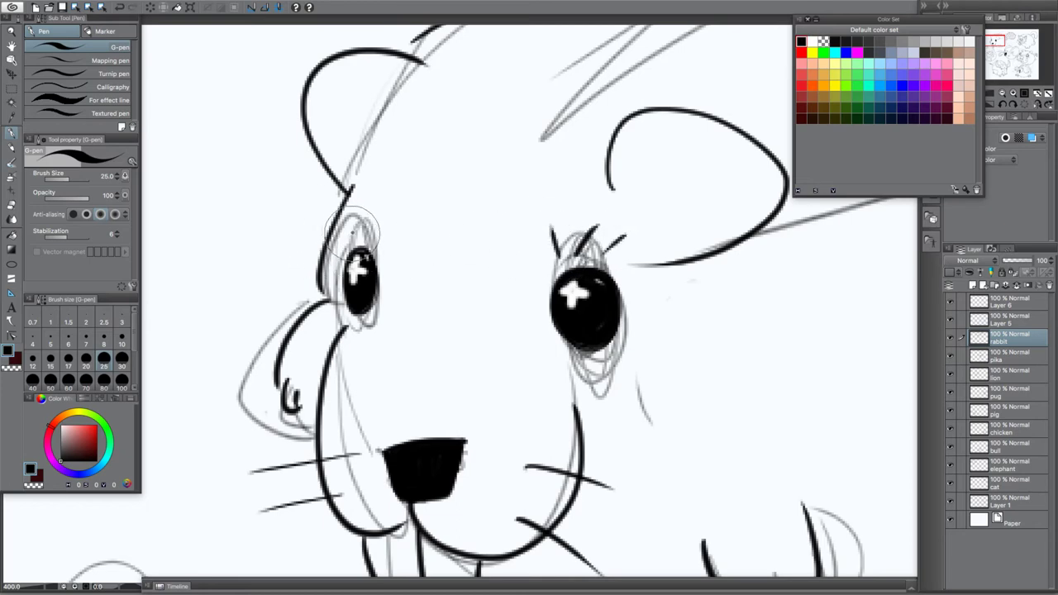
left_click_drag(351, 225, 343, 211)
mouse_move(367, 228)
left_mouse_down()
mouse_move(375, 199)
mouse_move(411, 205)
left_mouse_up()
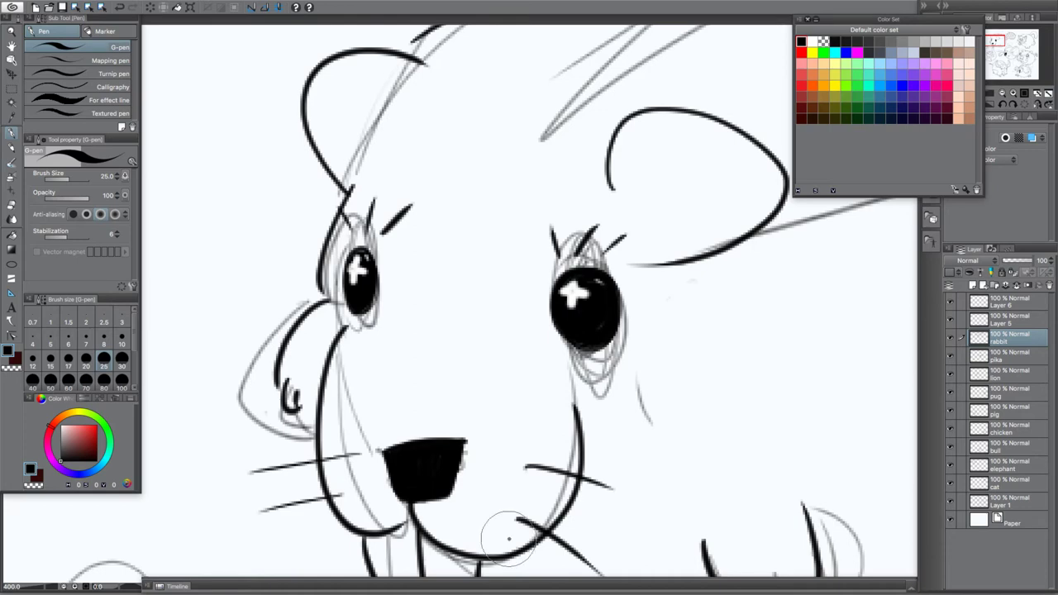
Ink a small toed hind paw at the rear of the beaver's body, just below the tail
scroll(510, 543, "down", 5)
left_click_drag(573, 515, 492, 389)
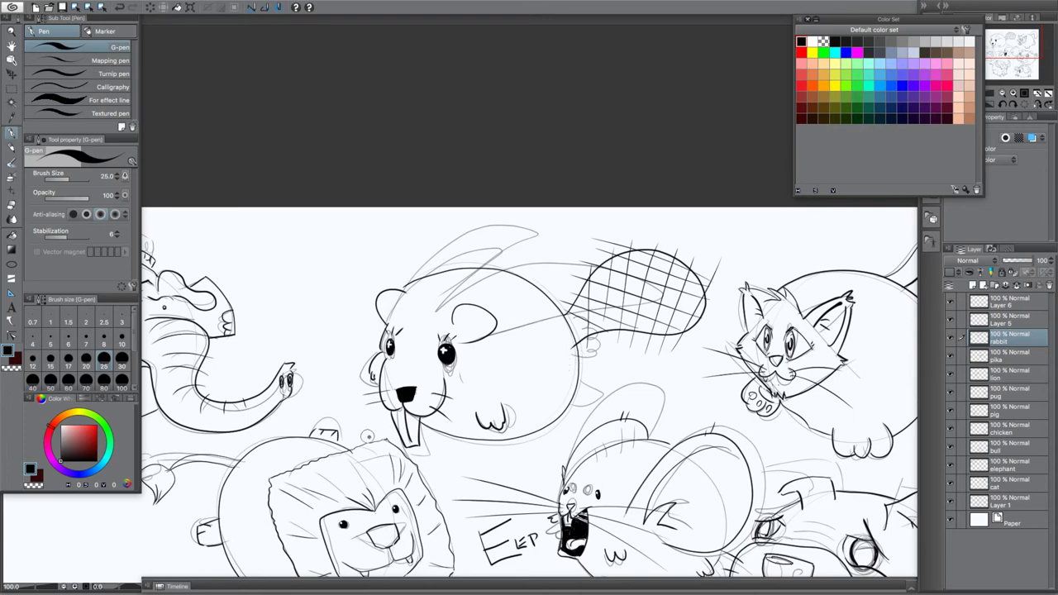
scroll(507, 423, "up", 3)
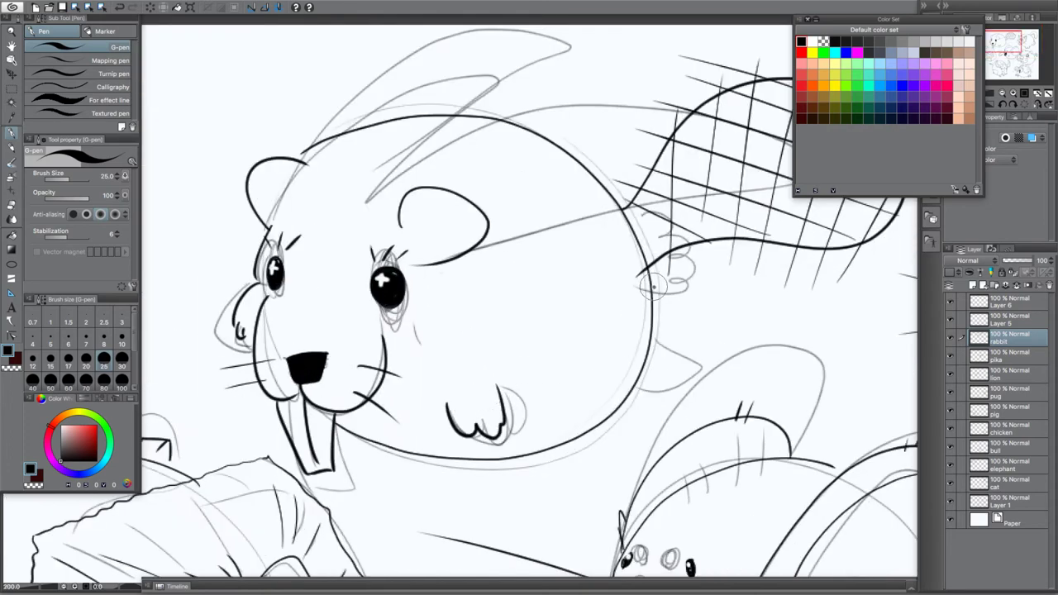
mouse_move(651, 292)
left_mouse_down()
mouse_move(684, 282)
mouse_move(693, 296)
mouse_move(665, 309)
left_mouse_up()
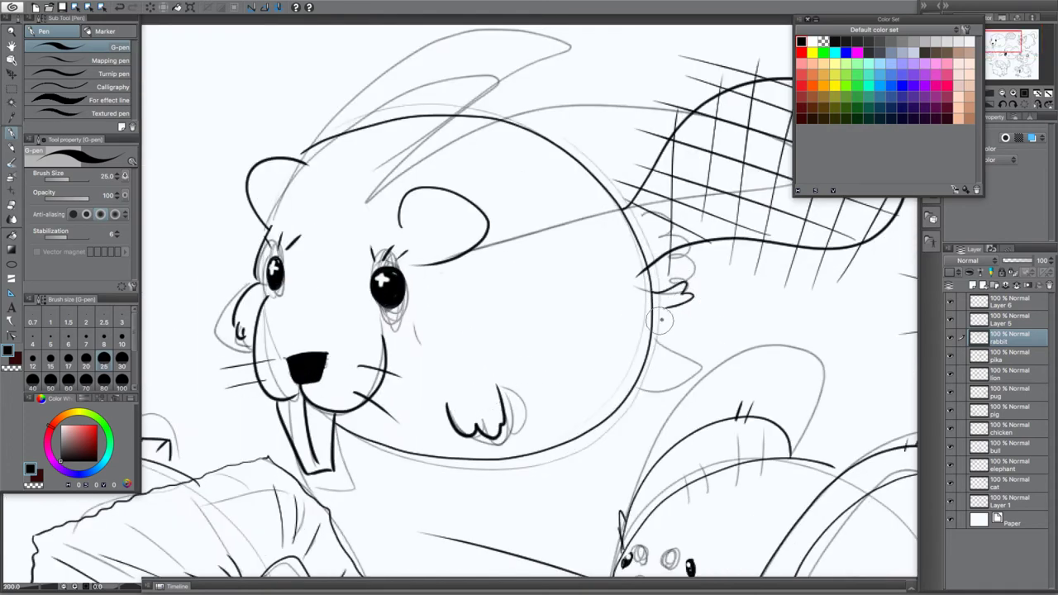
key("ctrl+z")
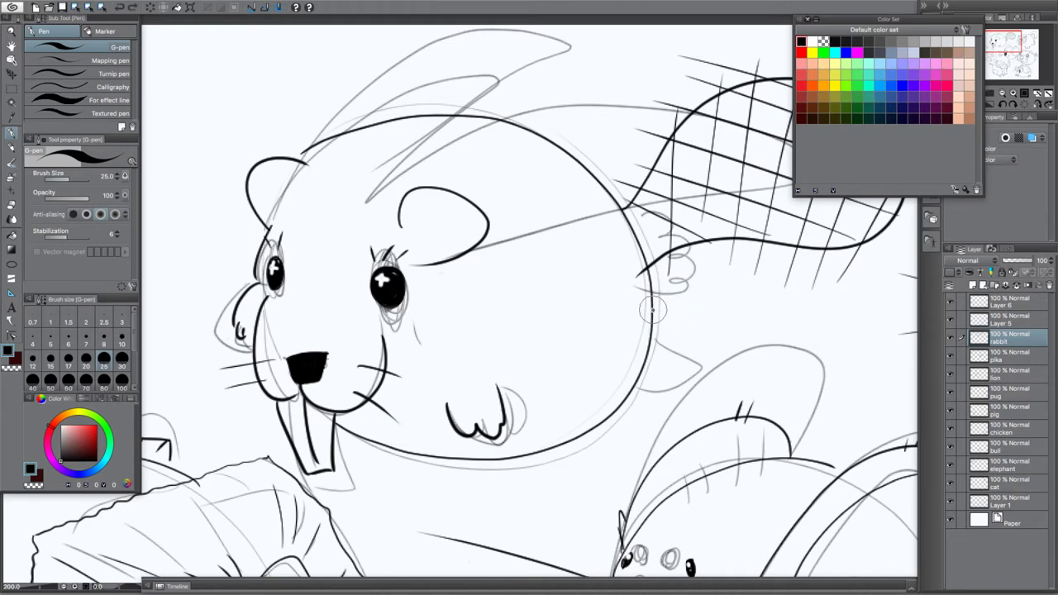
mouse_move(652, 311)
left_mouse_down()
mouse_move(691, 291)
mouse_move(687, 276)
mouse_move(662, 287)
left_mouse_up()
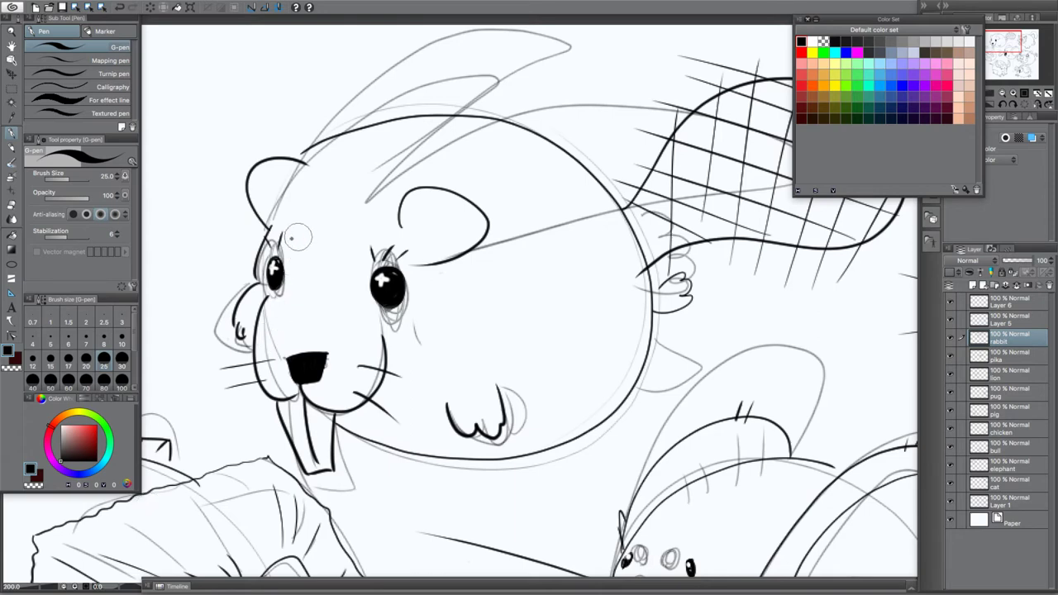
Ink the inner curve of the beaver's near ear and add short hair strokes beside both eyes
left_click_drag(227, 240, 262, 249)
left_click_drag(419, 238, 416, 231)
key("ctrl+z")
left_click_drag(420, 239, 459, 217)
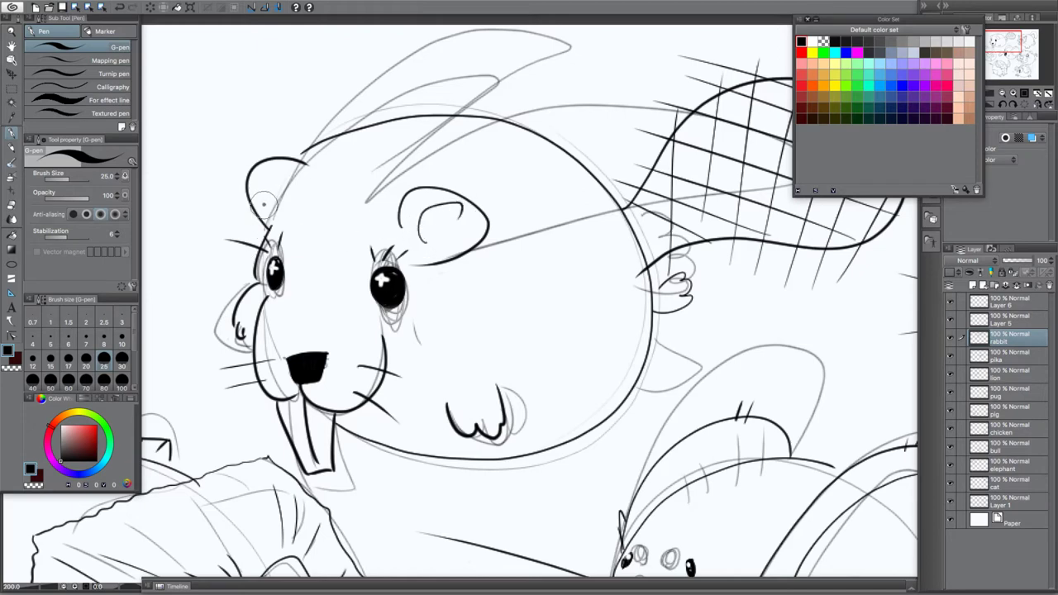
left_click_drag(266, 228, 239, 210)
left_click_drag(414, 246, 426, 257)
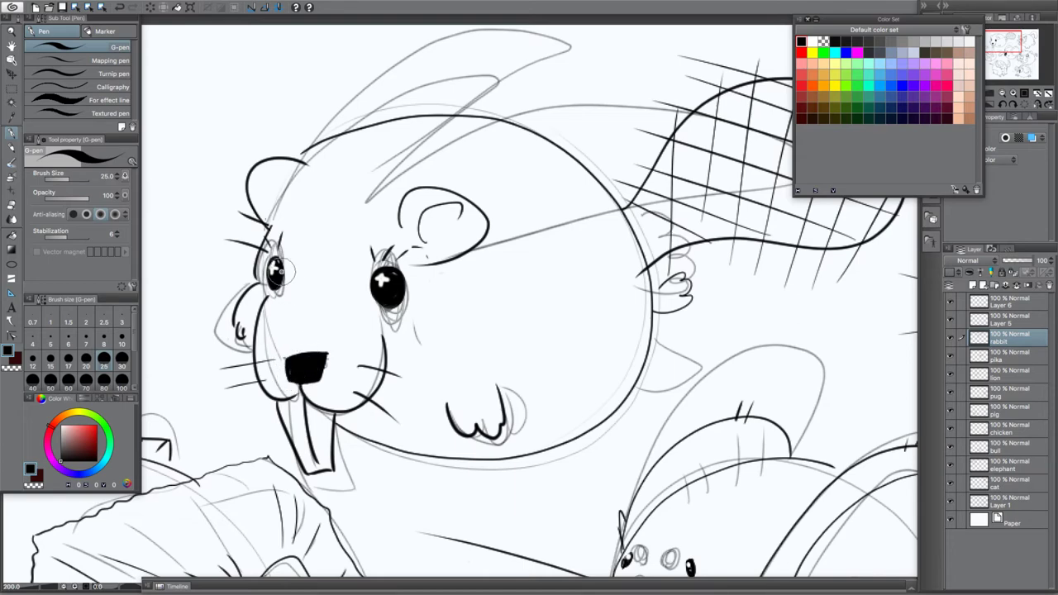
Hide the rough sketch on Layer 1 and reshape the beaver's black nose into a shorter shape with rounded upper corners
left_click(951, 501)
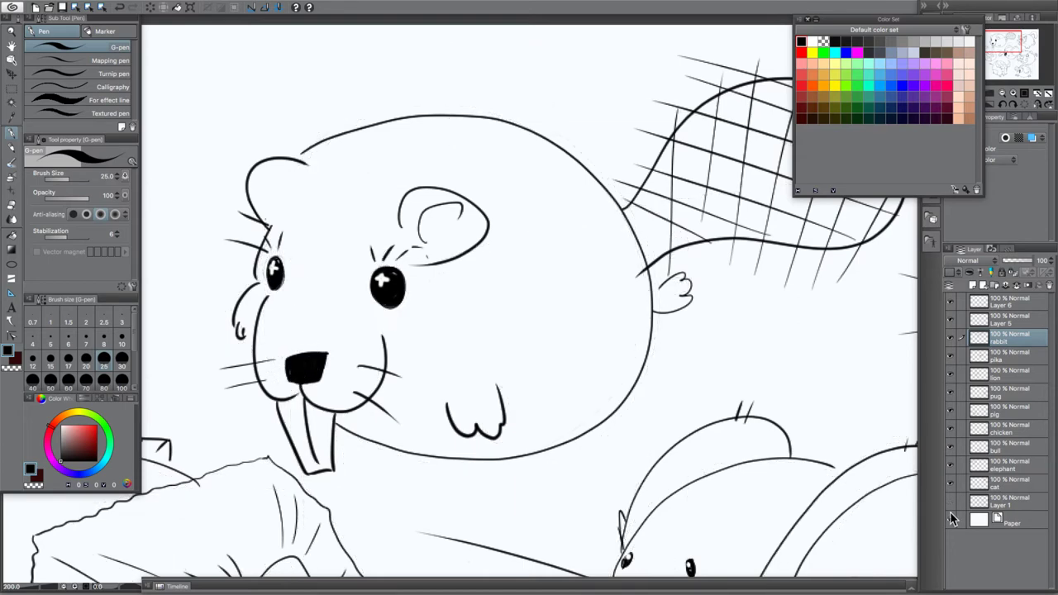
key("ctrl+plus")
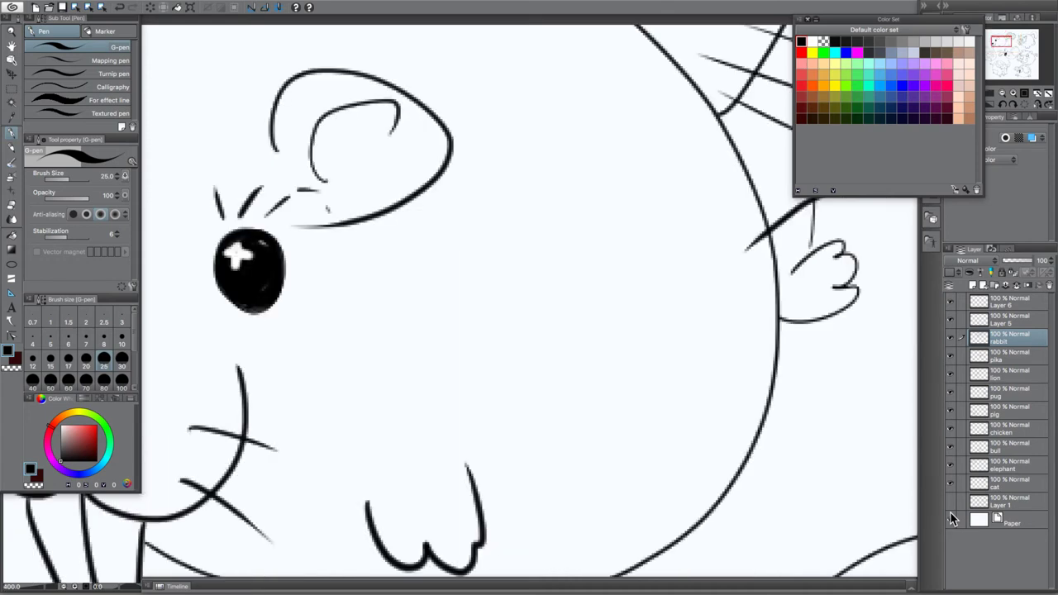
left_click_drag(239, 308, 613, 258)
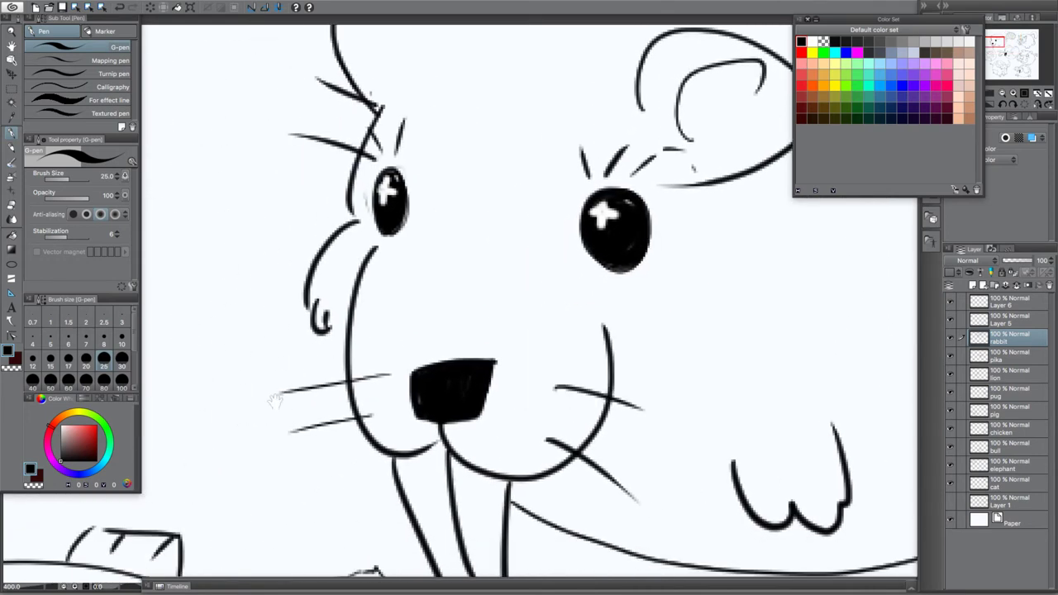
key("ctrl+z")
key("ctrl+z")
key("ctrl+z")
left_click_drag(398, 376, 400, 365)
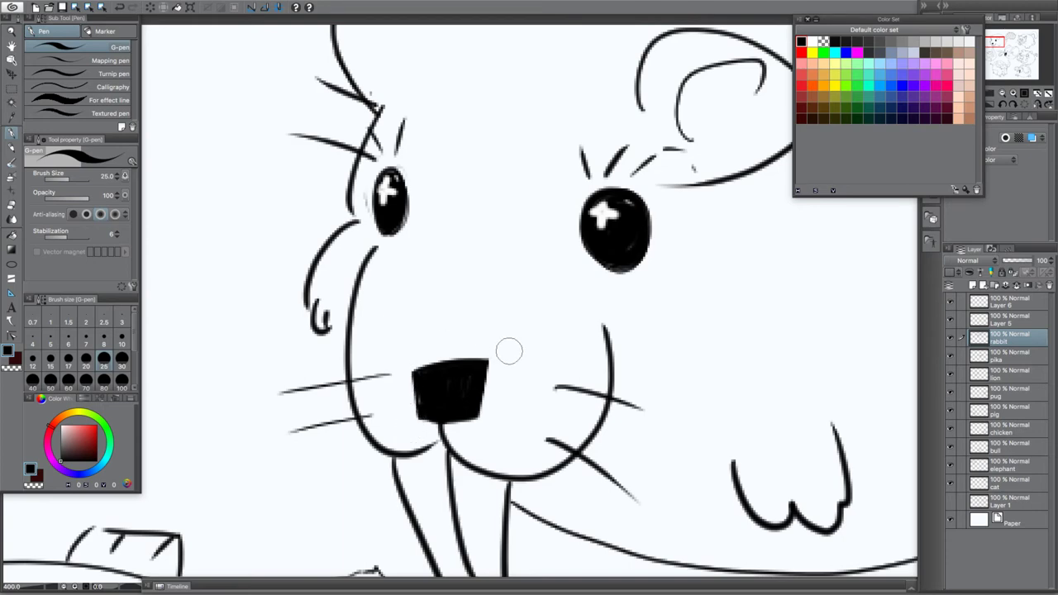
mouse_move(509, 351)
left_mouse_down()
mouse_move(404, 357)
mouse_move(495, 366)
mouse_move(383, 361)
left_mouse_up()
left_click_drag(475, 360, 410, 361)
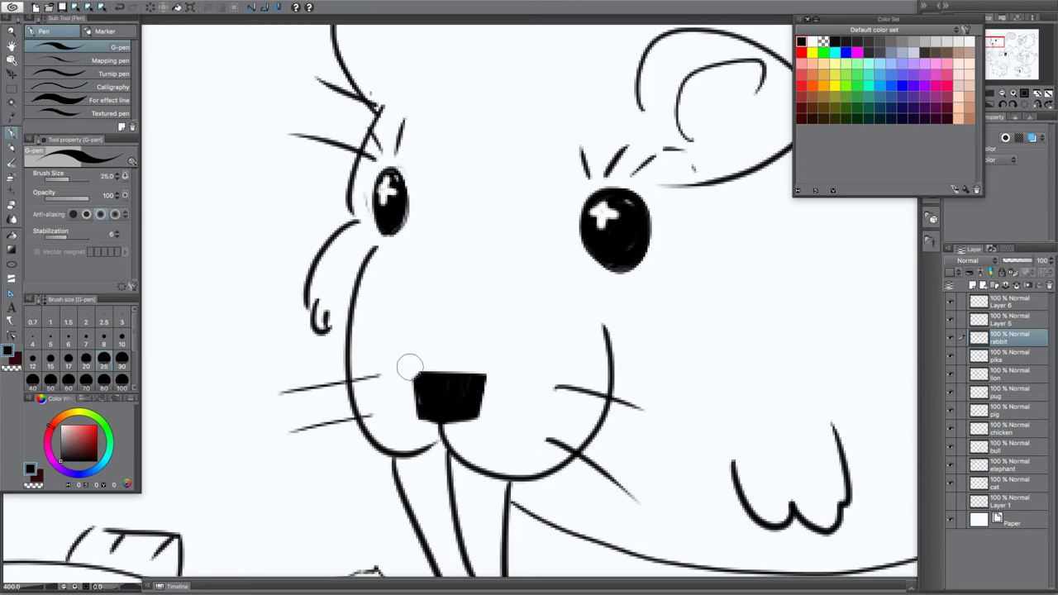
key("ctrl+z")
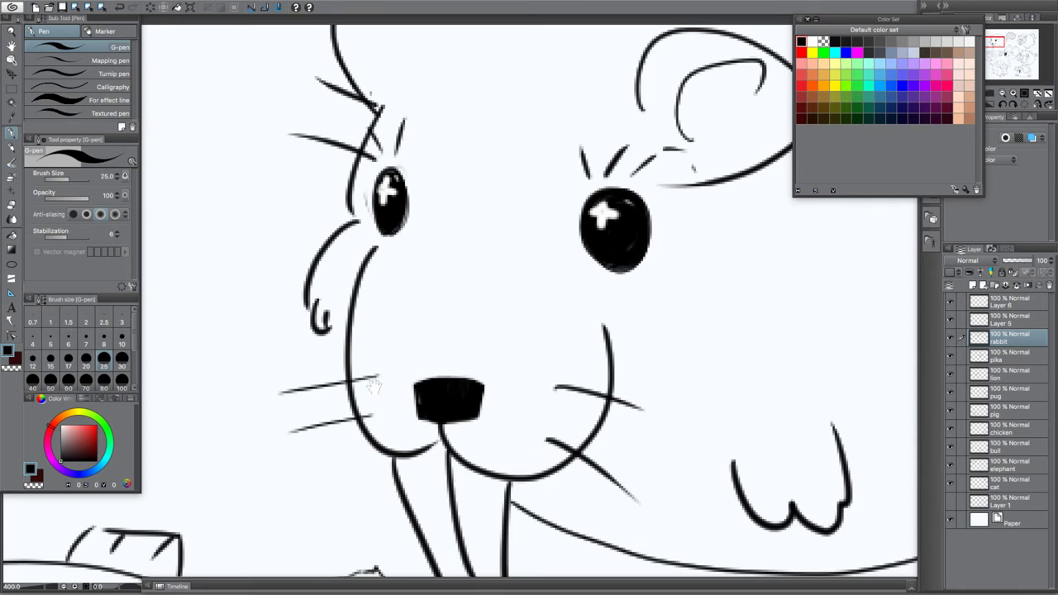
Review the line art of all the animals across the canvas, comparing it with the Layer 1 sketch shown and hidden
left_click_drag(430, 499, 357, 364)
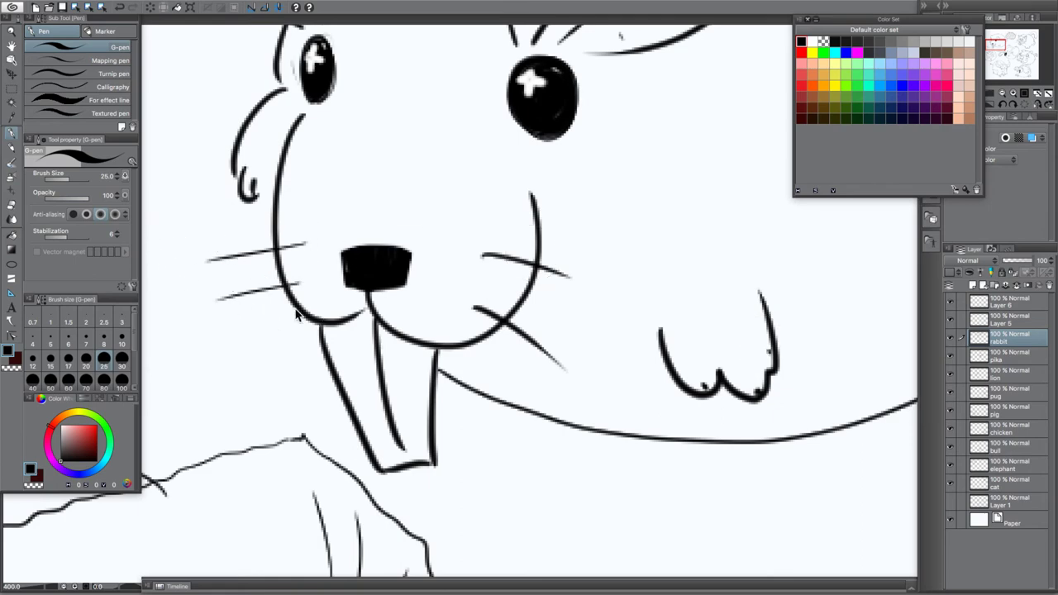
scroll(294, 316, "down", 5)
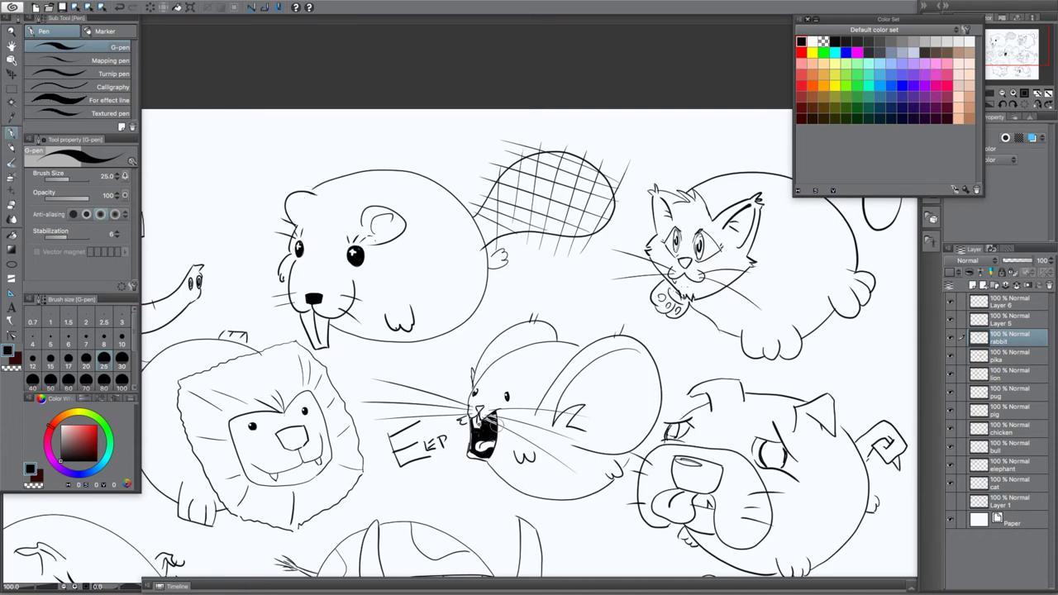
left_click_drag(297, 447, 452, 301)
left_click_drag(307, 291, 510, 340)
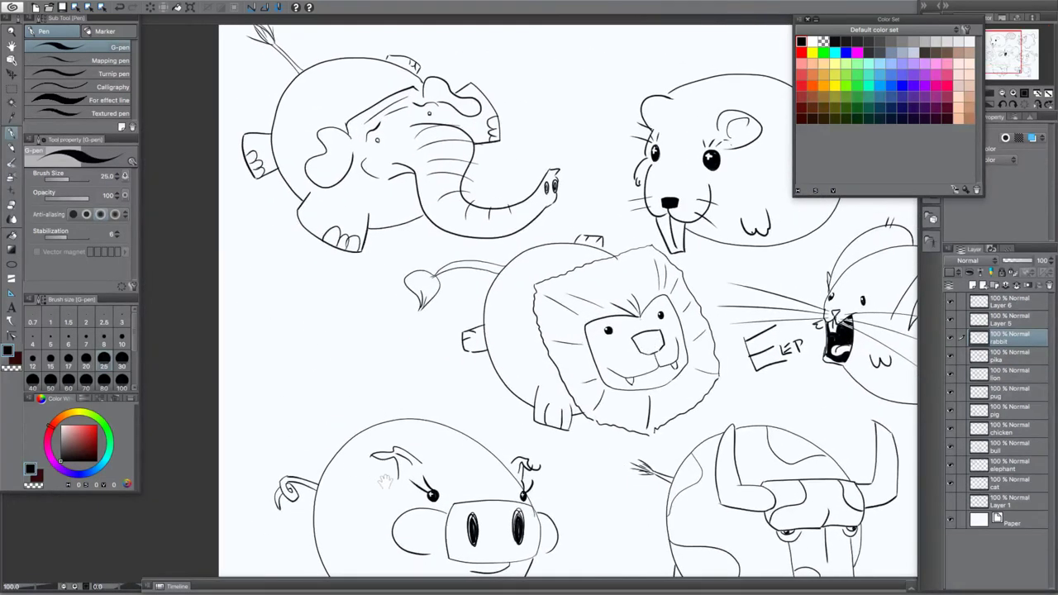
left_click_drag(414, 466, 376, 405)
left_click(950, 502)
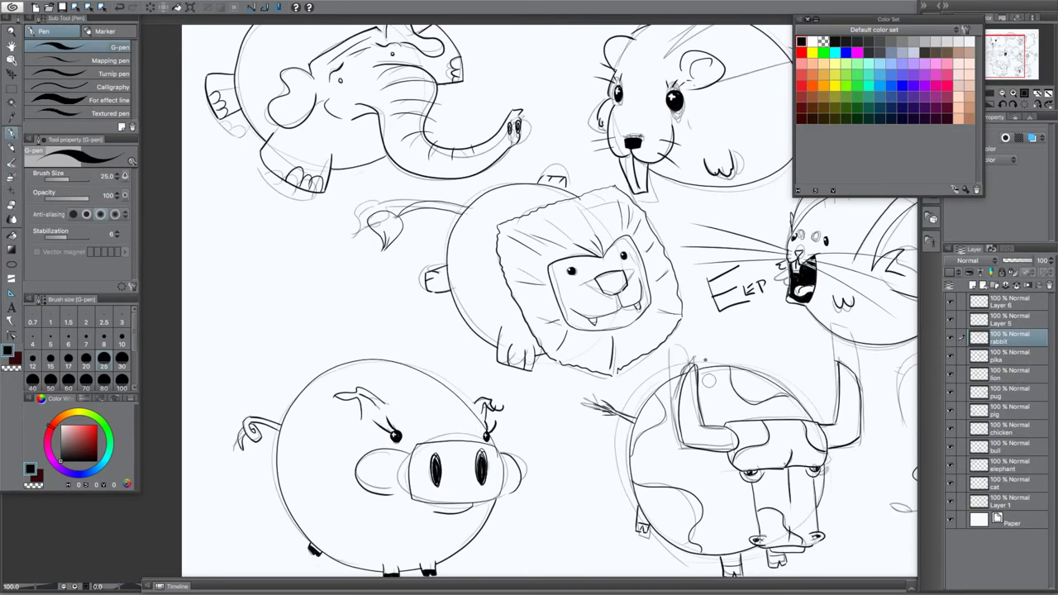
left_click_drag(799, 340, 392, 367)
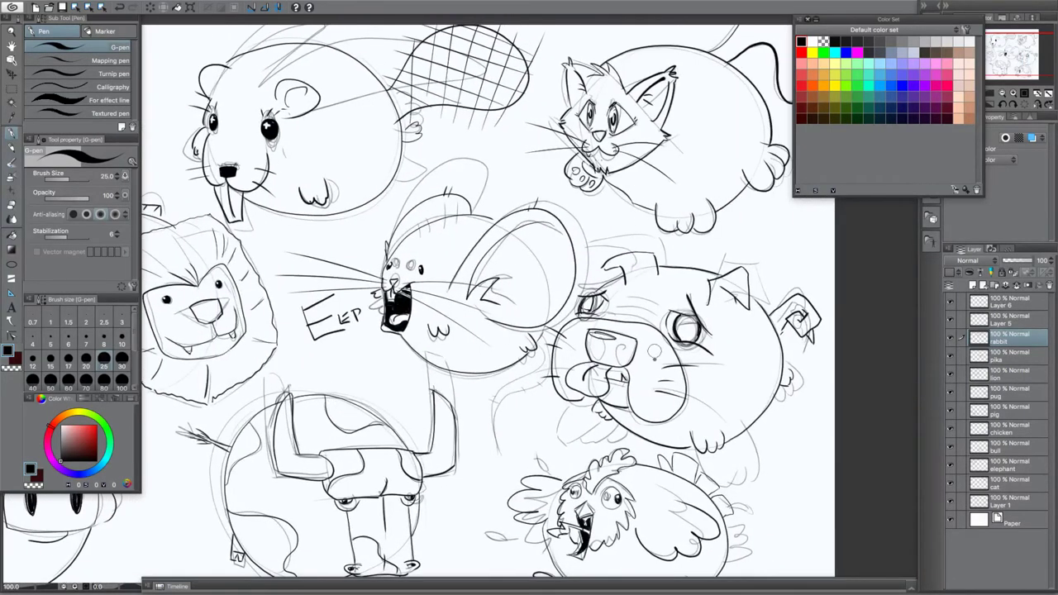
left_click_drag(436, 504, 421, 418)
left_click_drag(501, 550, 734, 505)
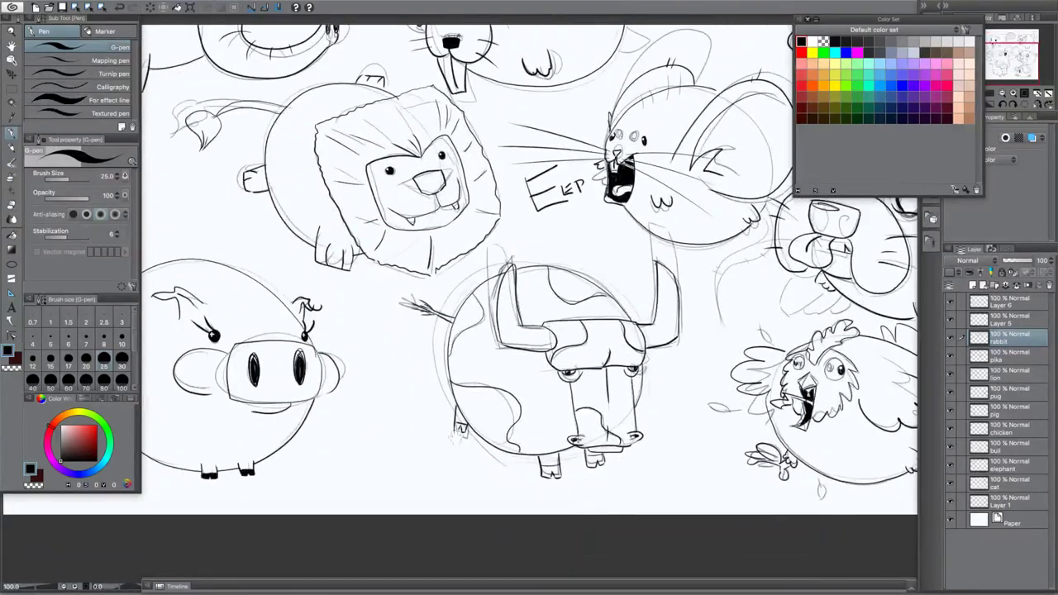
left_click_drag(443, 425, 547, 473)
left_click_drag(636, 423, 597, 477)
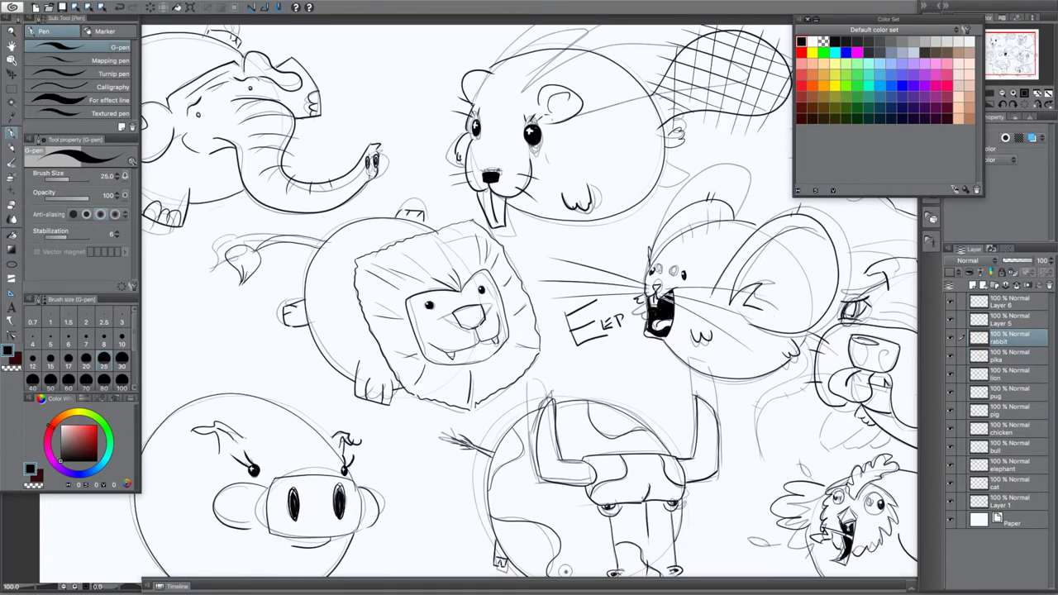
left_click(951, 502)
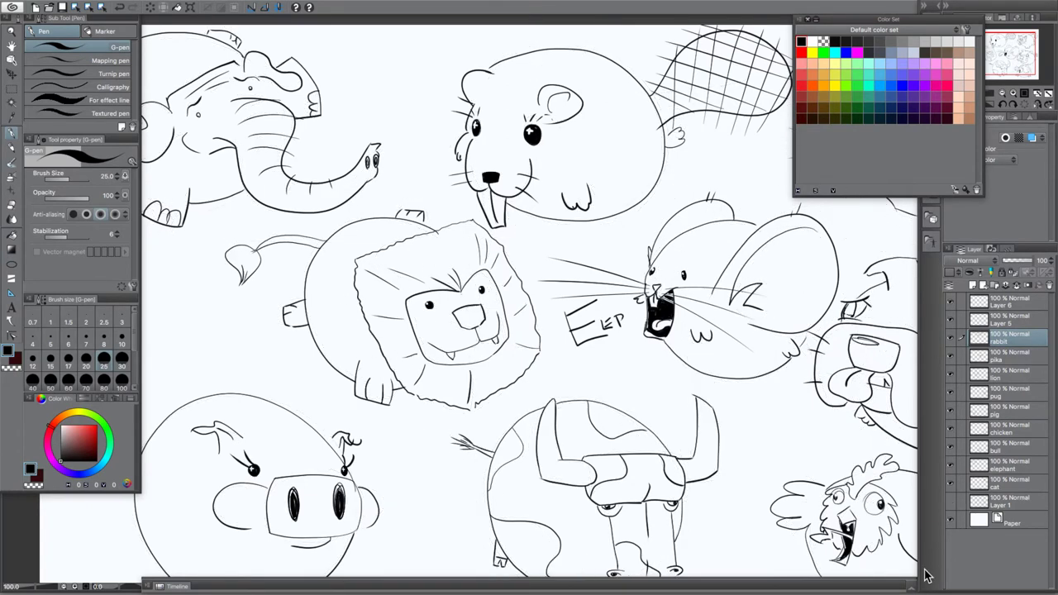
left_click_drag(540, 507, 401, 422)
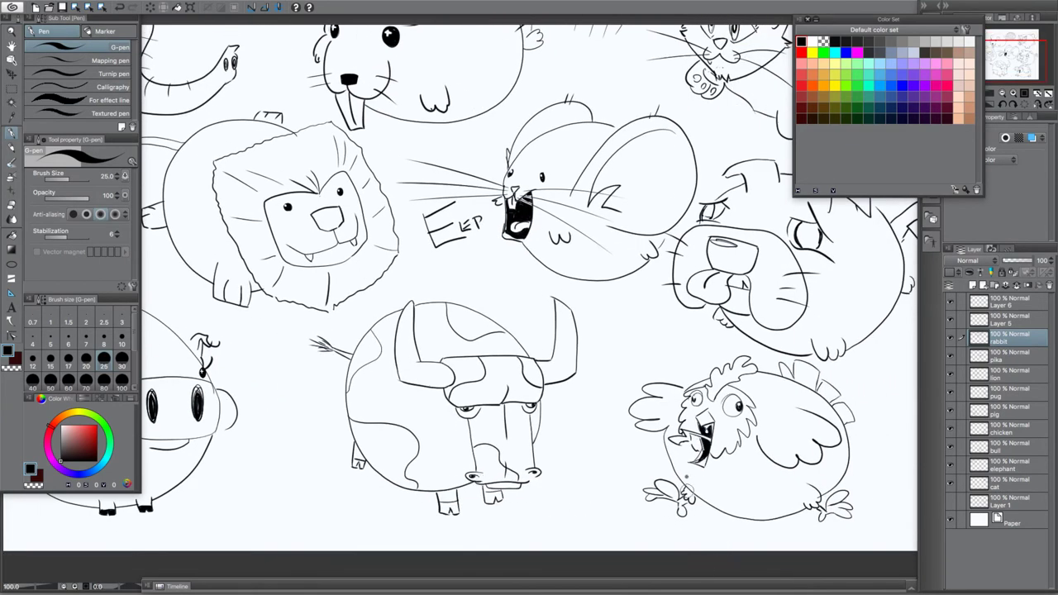
left_click_drag(728, 418, 597, 473)
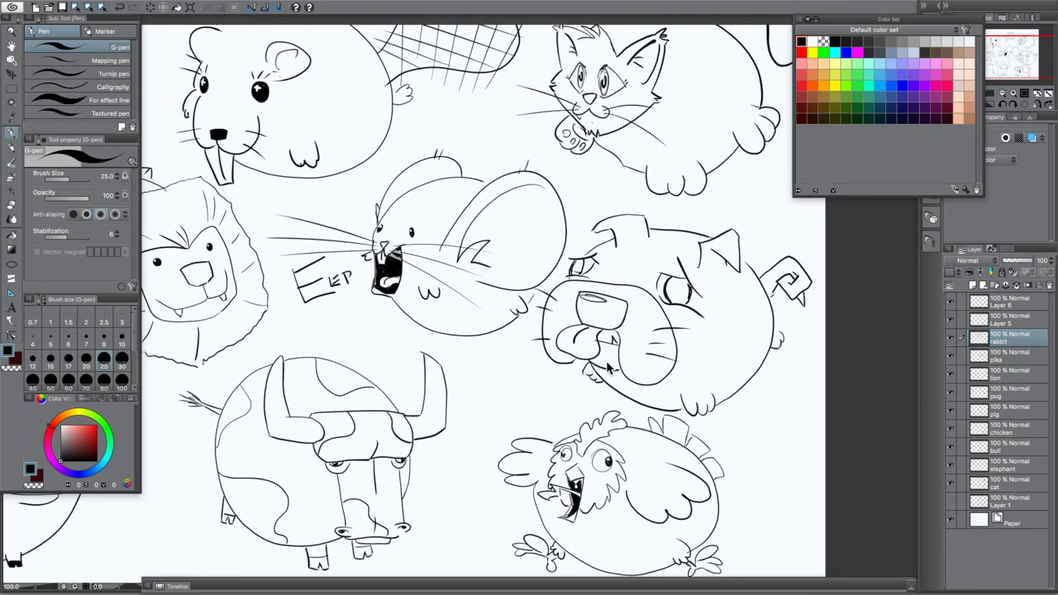
Close the small gap at the upper corner of the pug's nose outline
scroll(610, 368, "up", 3)
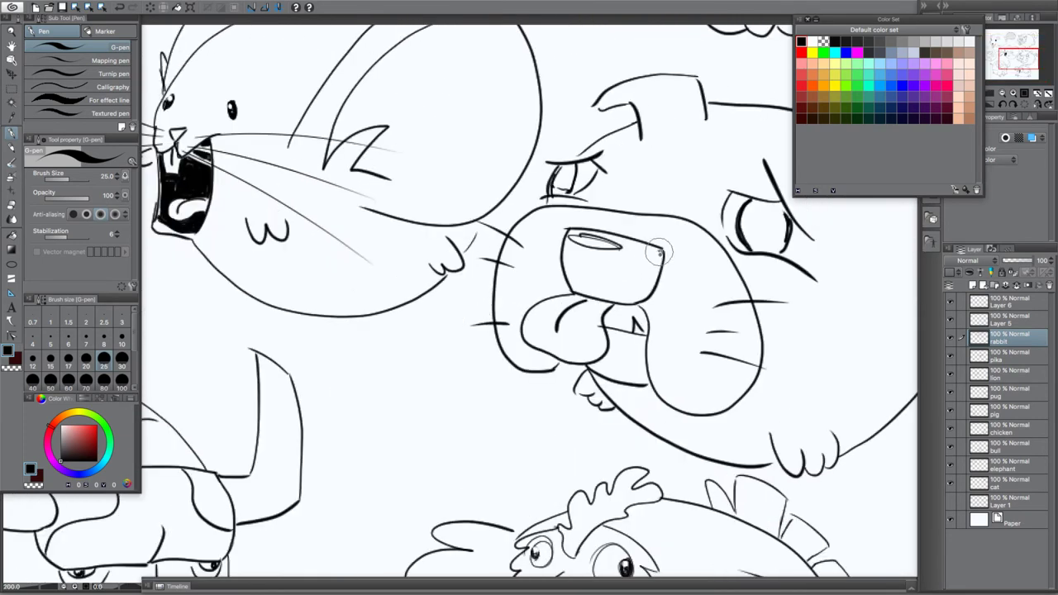
left_click_drag(660, 253, 660, 250)
left_click(12, 236)
left_click(643, 432)
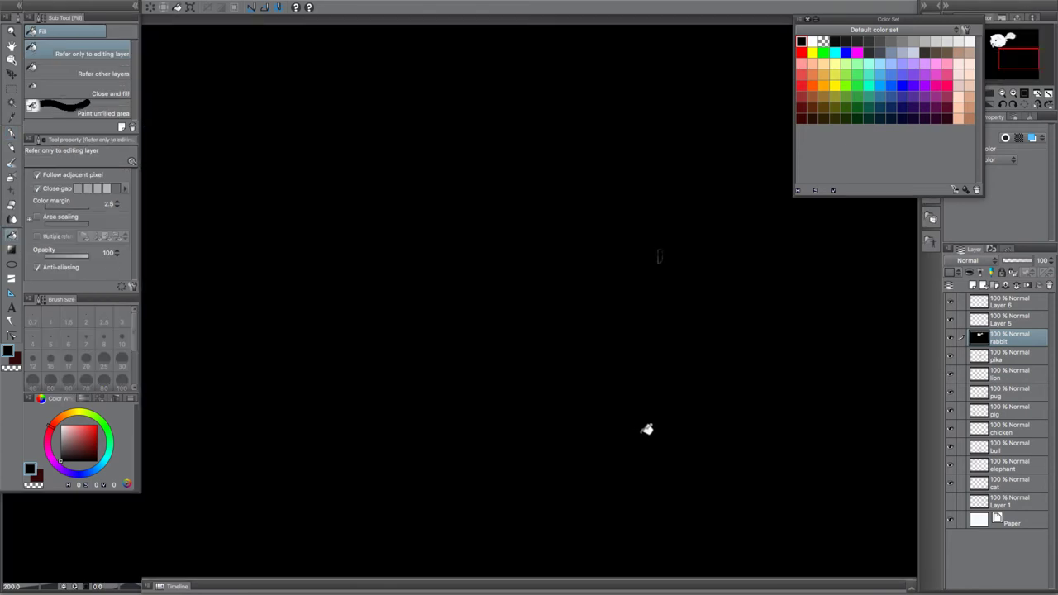
key("ctrl+z")
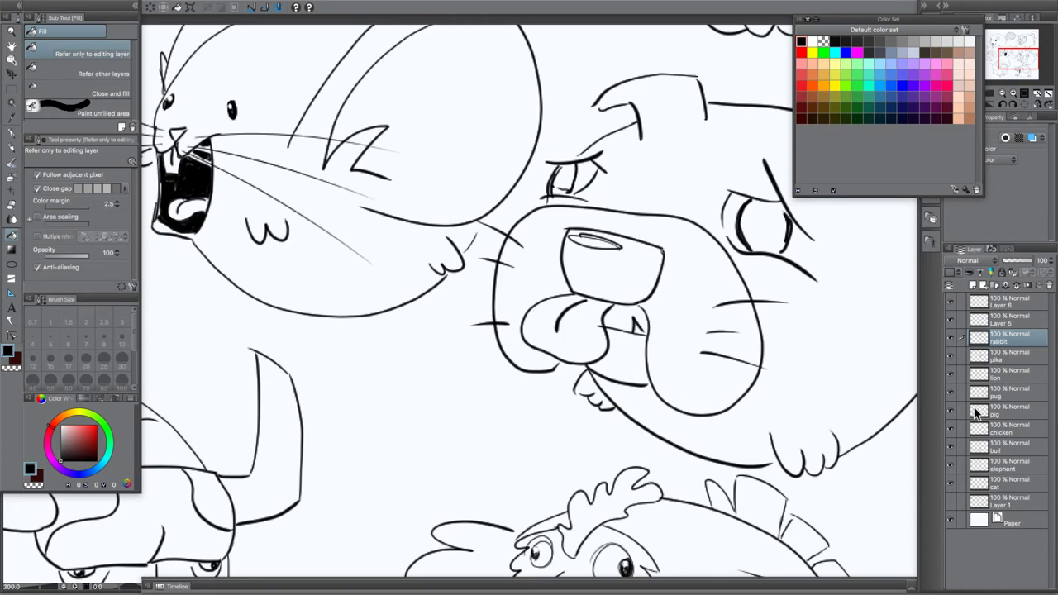
Fill the pug's nose and both pupils with black on the pug layer, leaving the nose highlight white
left_click(996, 395)
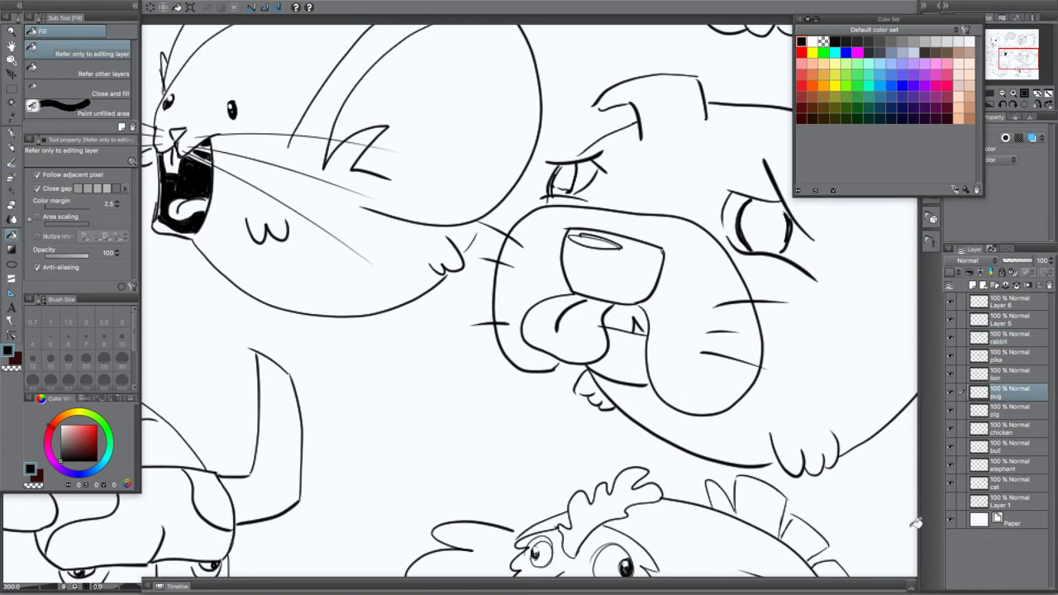
left_click(630, 273)
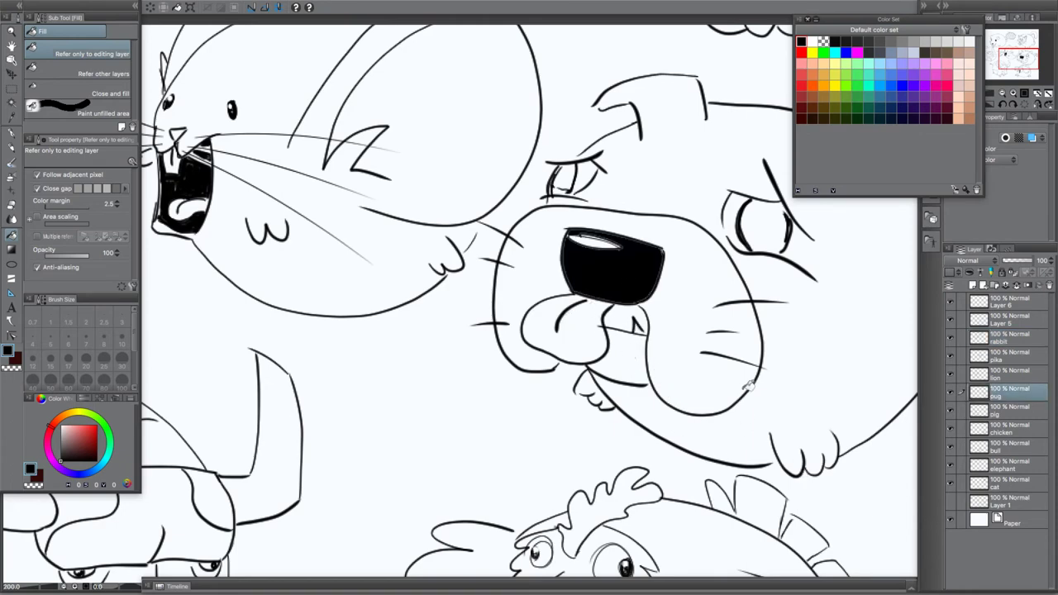
left_click(769, 230)
left_click(569, 177)
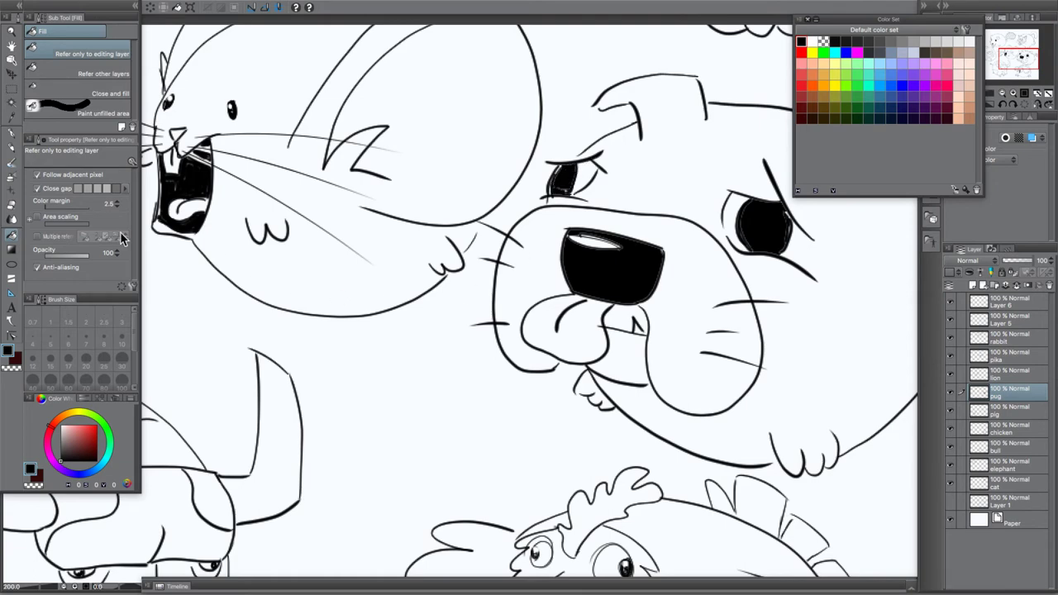
Cover the thin white gaps along the edges of the pug's nose and both pupils with the black G-pen
left_click(11, 149)
left_click(12, 133)
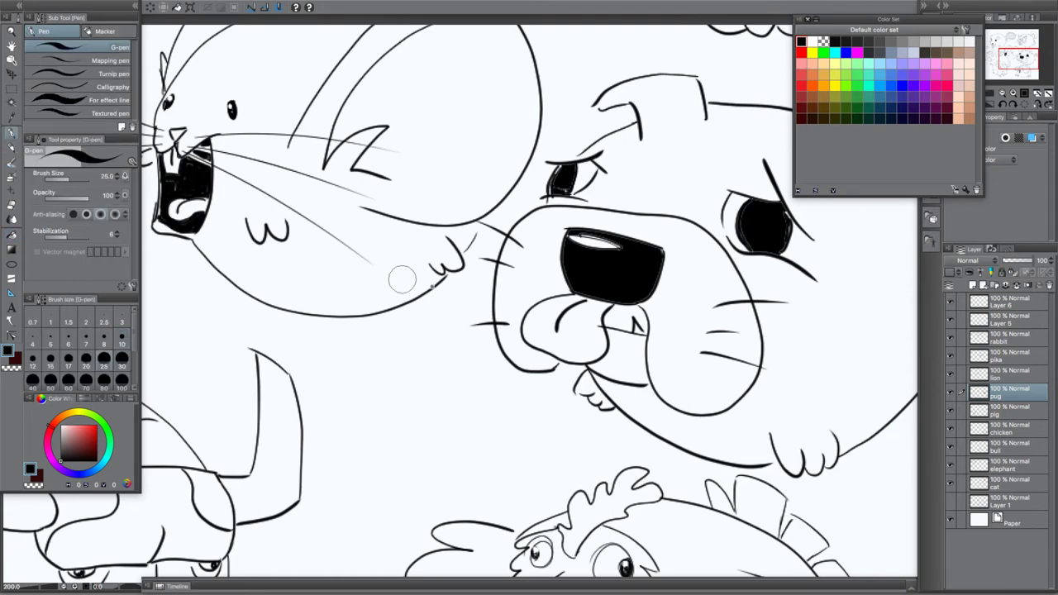
scroll(554, 347, "up", 2)
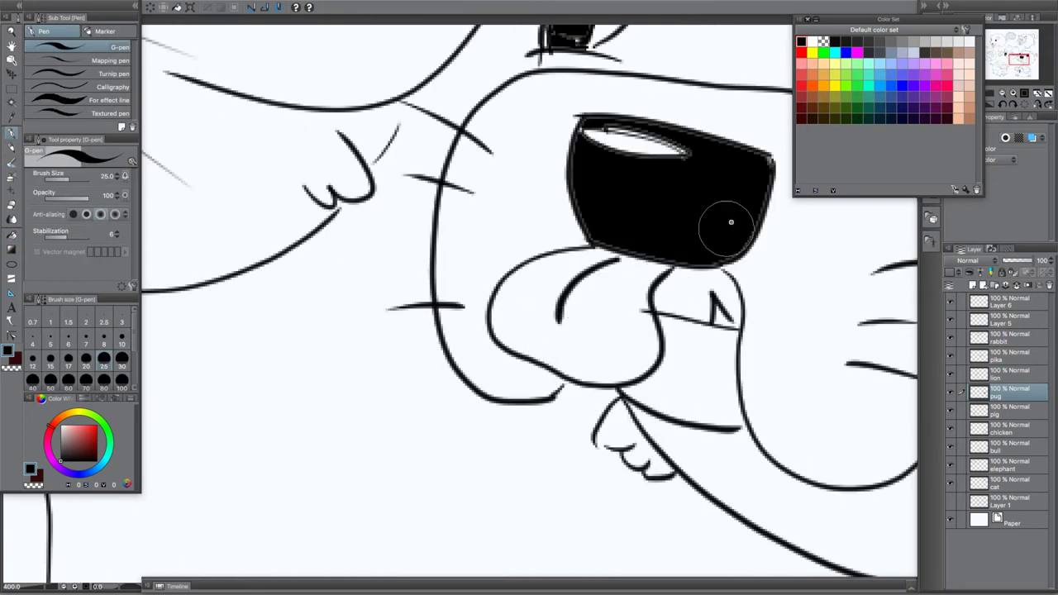
mouse_move(766, 193)
left_mouse_down()
mouse_move(737, 245)
mouse_move(665, 256)
mouse_move(620, 239)
mouse_move(592, 224)
mouse_move(574, 180)
mouse_move(575, 120)
mouse_move(600, 108)
mouse_move(600, 119)
mouse_move(685, 120)
mouse_move(757, 167)
left_mouse_up()
left_click_drag(717, 252, 538, 431)
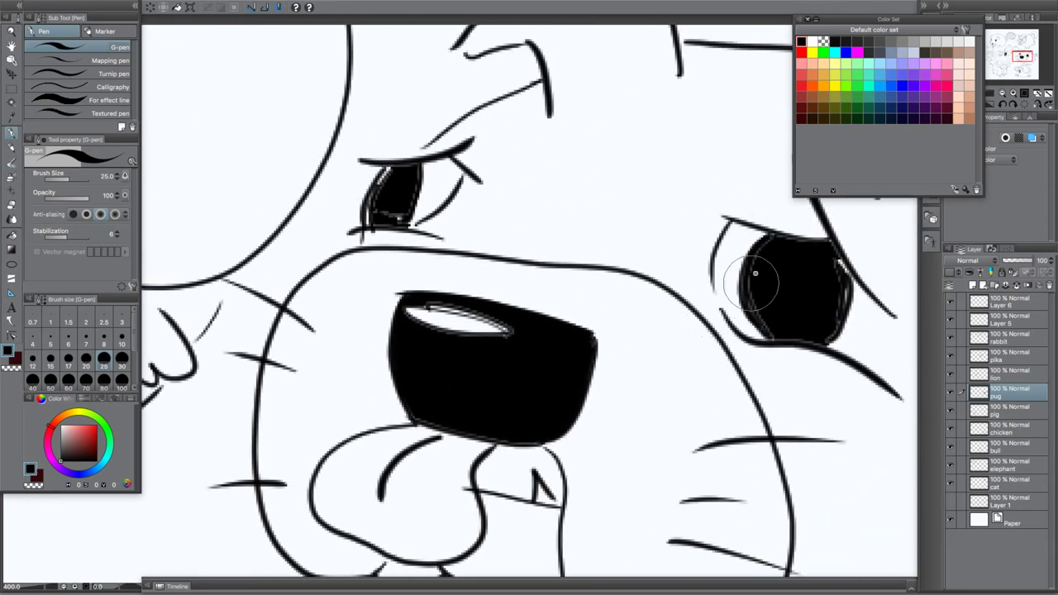
mouse_move(754, 261)
left_mouse_down()
mouse_move(754, 304)
mouse_move(773, 338)
mouse_move(826, 339)
mouse_move(845, 270)
mouse_move(837, 266)
left_mouse_up()
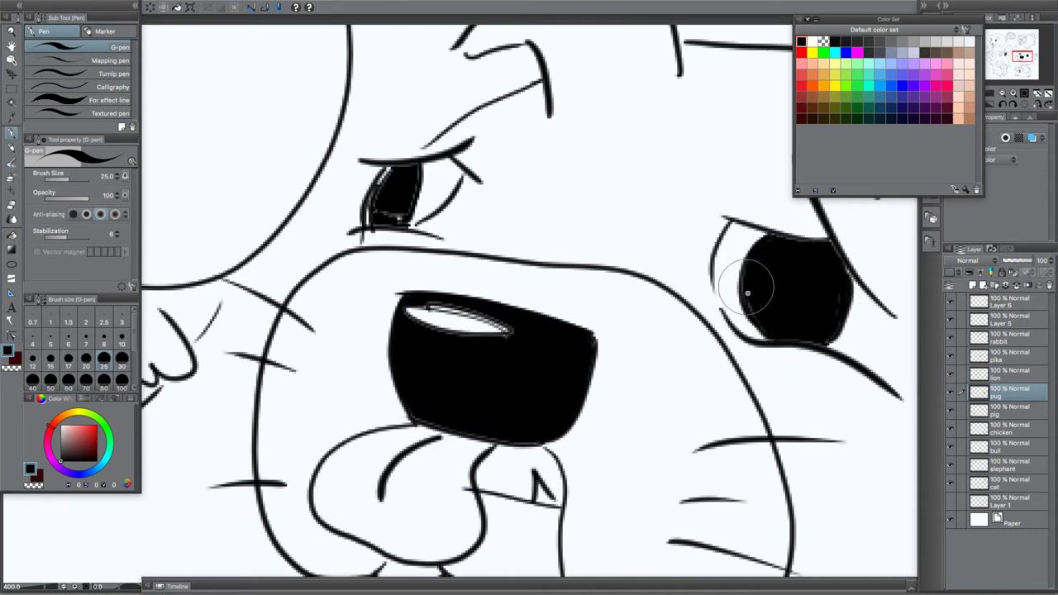
mouse_move(413, 182)
left_mouse_down()
mouse_move(382, 223)
mouse_move(419, 166)
mouse_move(387, 165)
mouse_move(376, 199)
mouse_move(395, 240)
left_mouse_up()
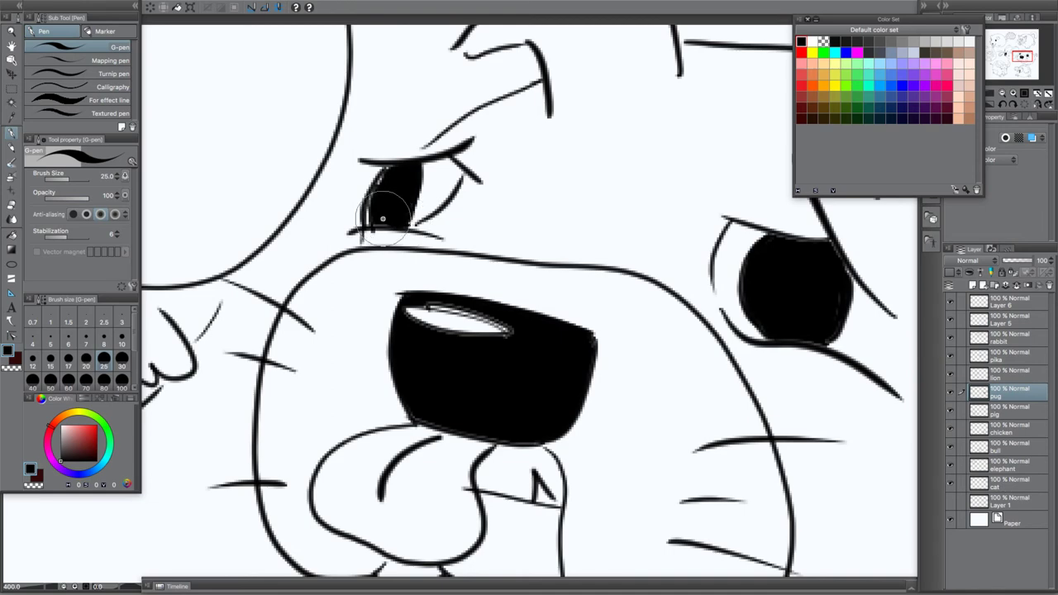
Add white highlights to both of the pug's pupils: a curved shine along the upper edge and a small dot
left_click_drag(551, 398, 490, 421)
left_click(813, 41)
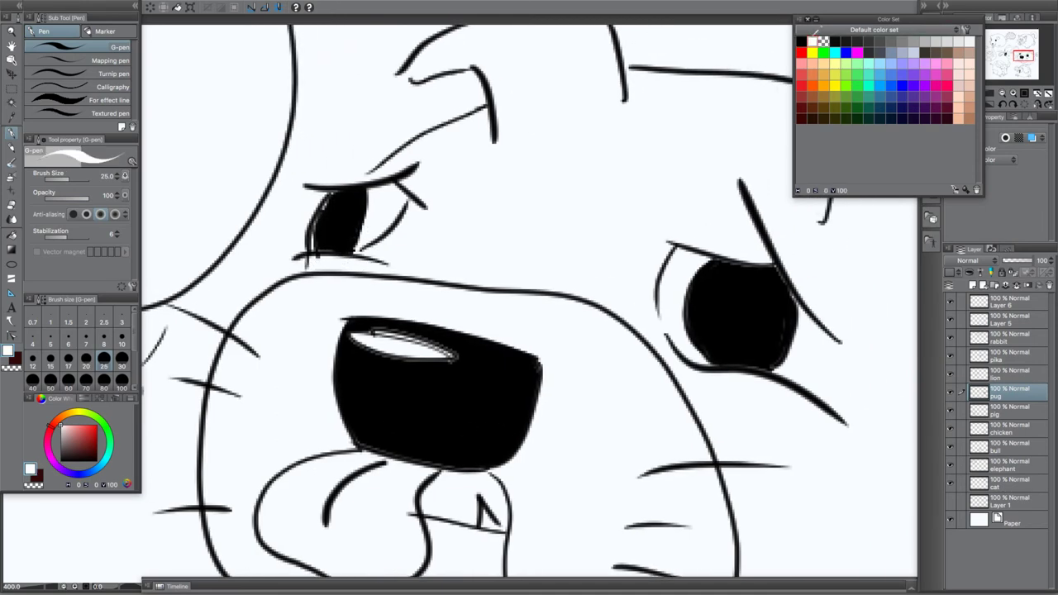
mouse_move(715, 278)
left_mouse_down()
mouse_move(733, 279)
mouse_move(709, 295)
mouse_move(733, 279)
mouse_move(721, 293)
left_mouse_up()
left_click(733, 307)
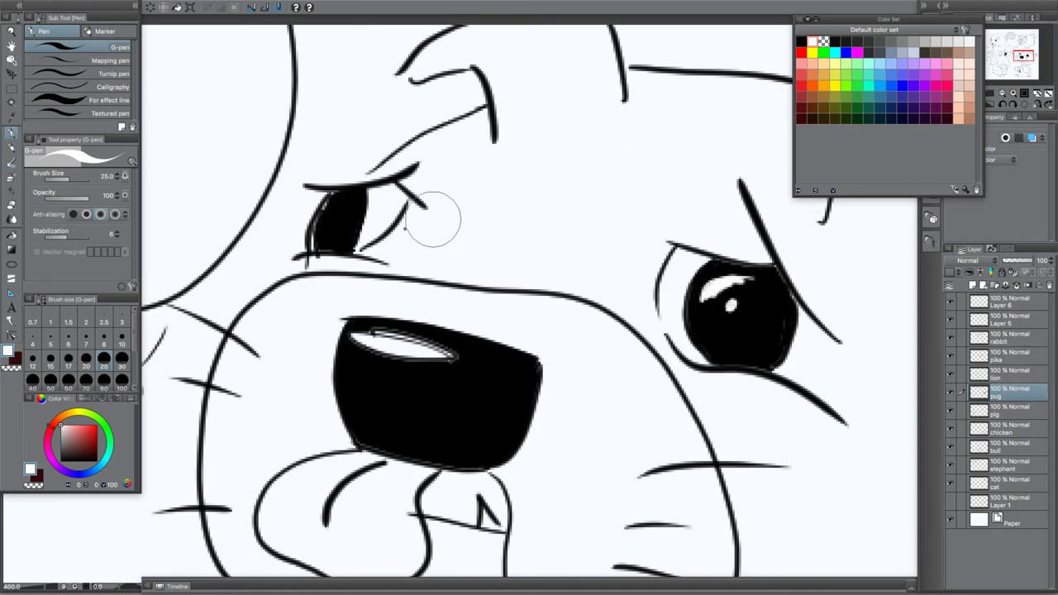
mouse_move(341, 199)
left_mouse_down()
mouse_move(331, 214)
mouse_move(340, 202)
left_mouse_up()
left_click(343, 218)
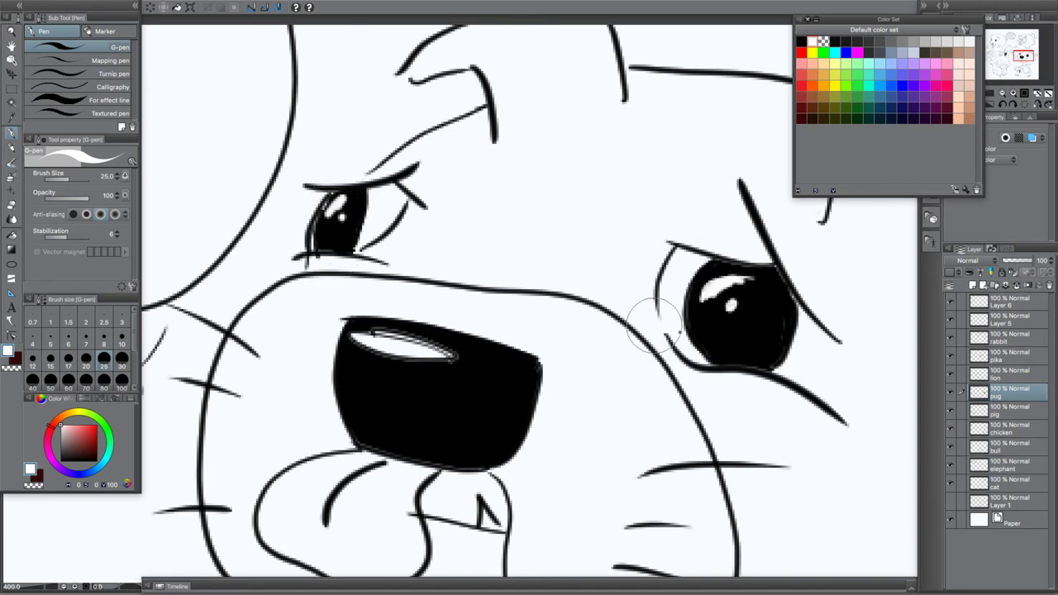
left_click_drag(735, 282, 755, 278)
left_click(710, 307)
left_click_drag(709, 306, 701, 319)
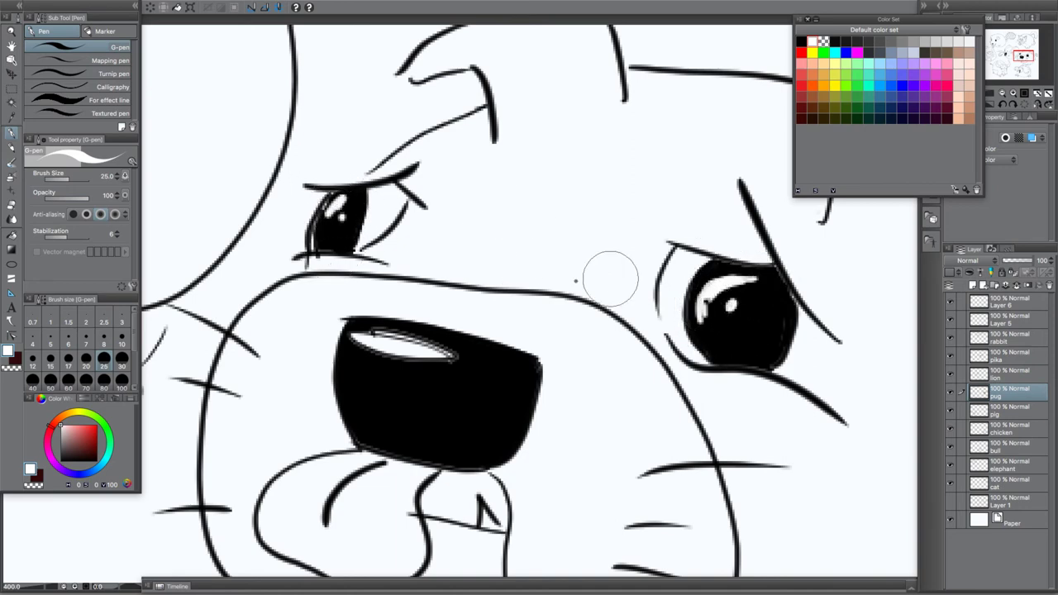
Ink a black thought cloud containing a bone, with small trailing puffs, beside the pug's mouth
scroll(437, 385, "down", 2)
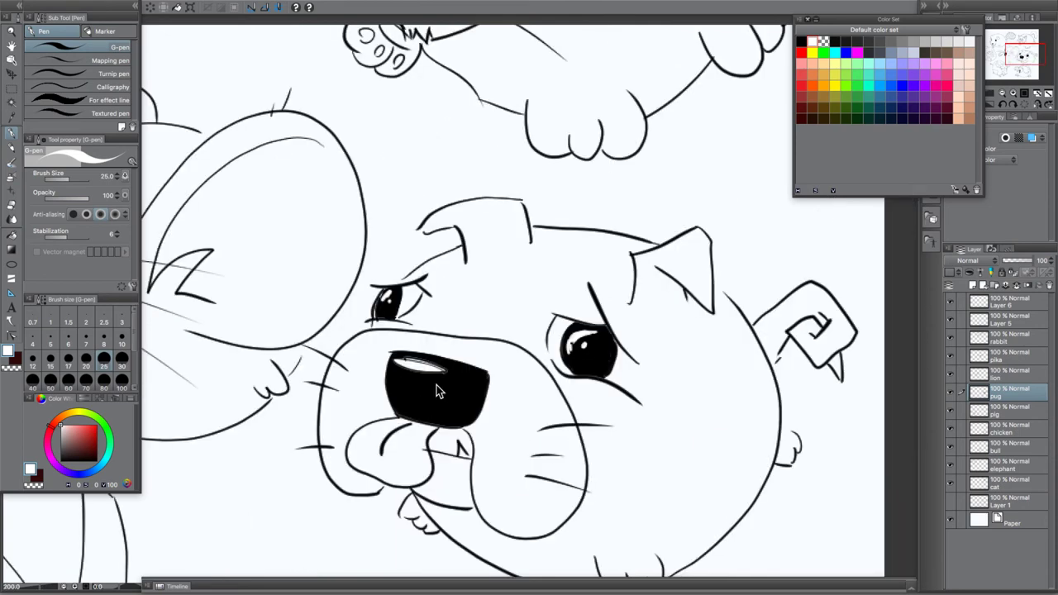
scroll(437, 385, "down", 1)
left_click_drag(373, 432, 556, 380)
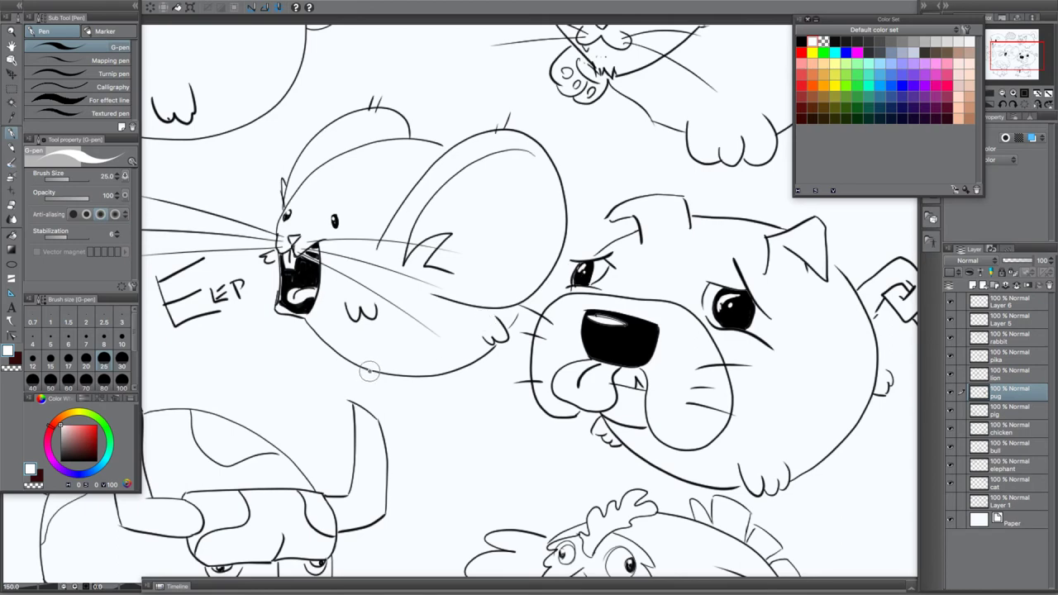
scroll(562, 423, "right", 3)
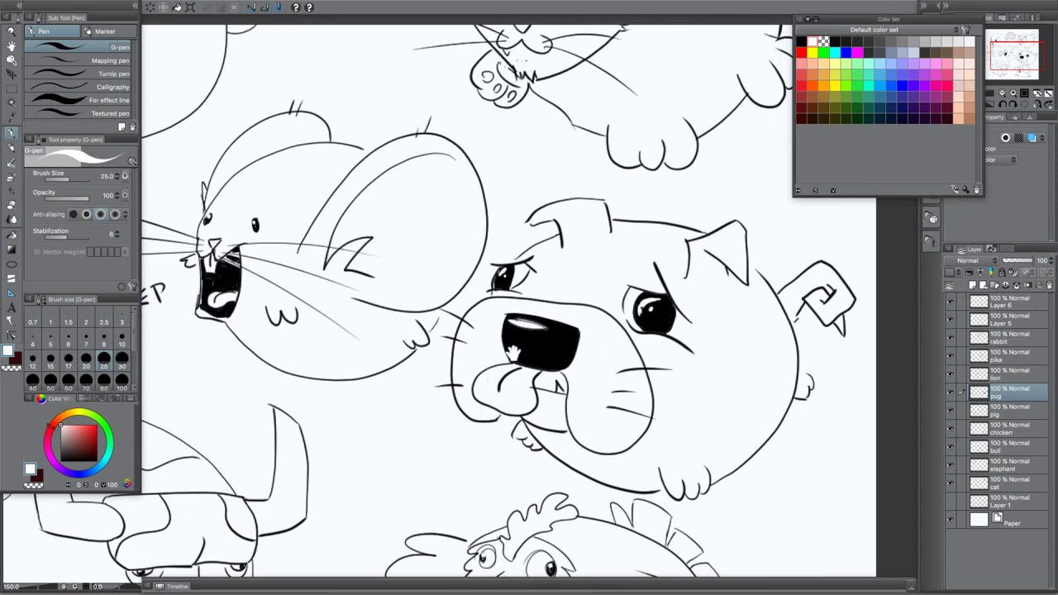
left_click_drag(736, 223, 668, 254)
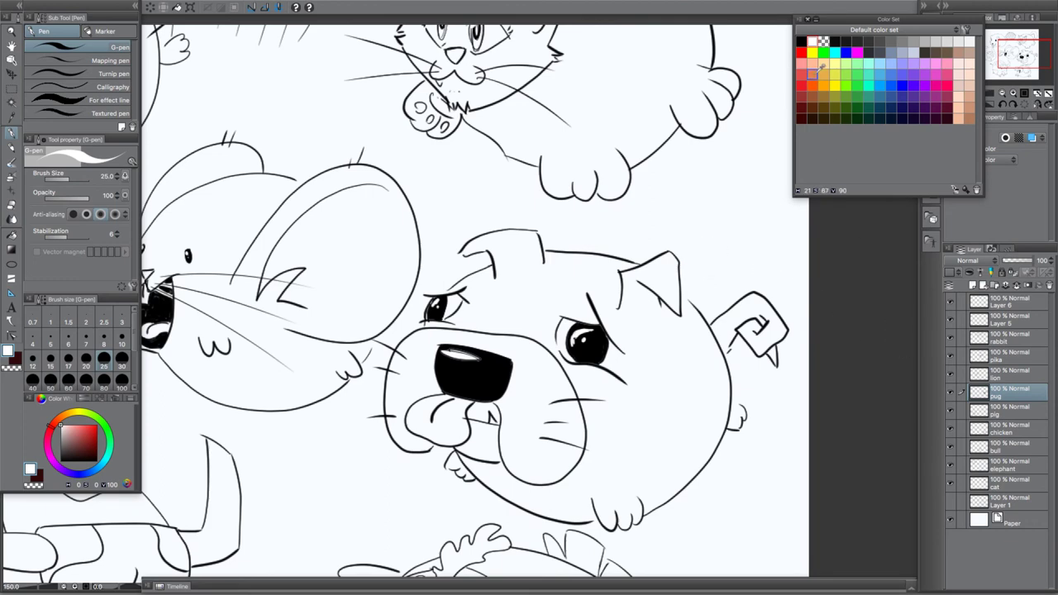
left_click(802, 40)
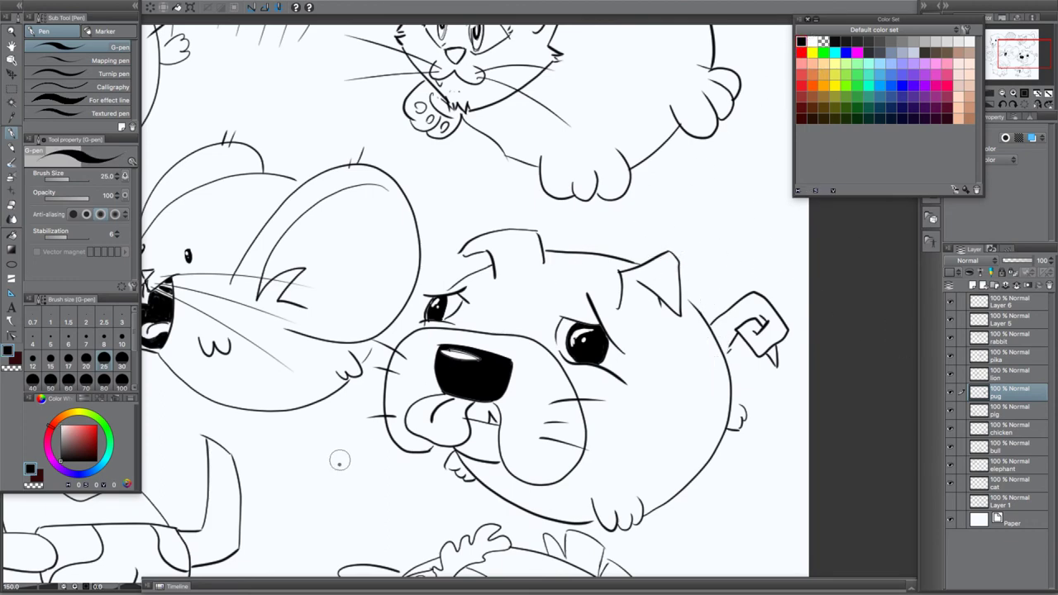
mouse_move(373, 436)
left_mouse_down()
mouse_move(291, 451)
mouse_move(272, 464)
mouse_move(262, 501)
mouse_move(294, 535)
mouse_move(369, 473)
left_mouse_up()
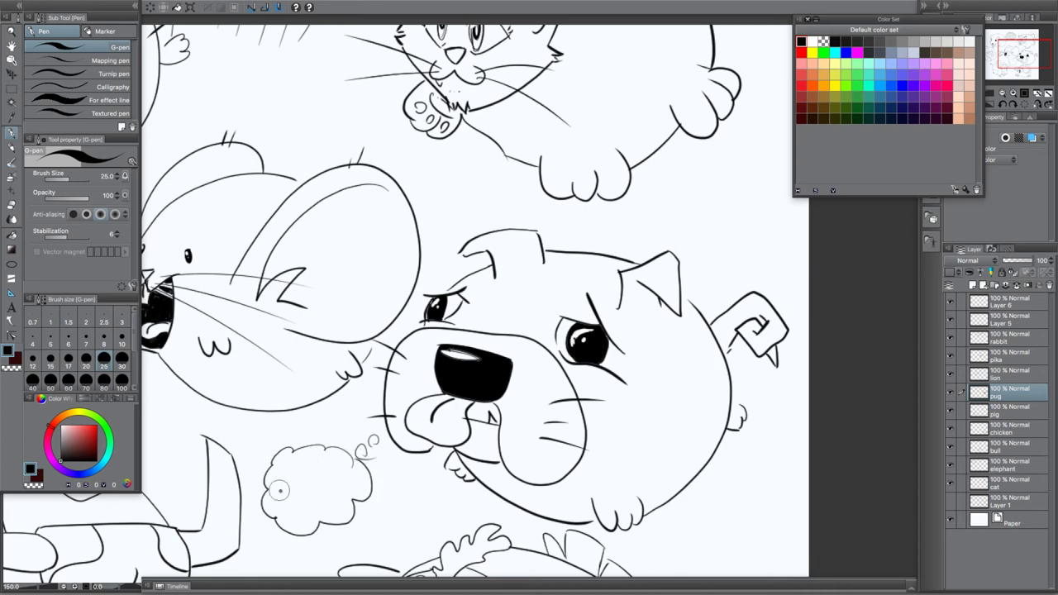
mouse_move(289, 496)
left_mouse_down()
mouse_move(332, 492)
mouse_move(292, 504)
mouse_move(336, 488)
mouse_move(342, 474)
mouse_move(330, 458)
mouse_move(293, 500)
left_mouse_up()
key("ctrl+z")
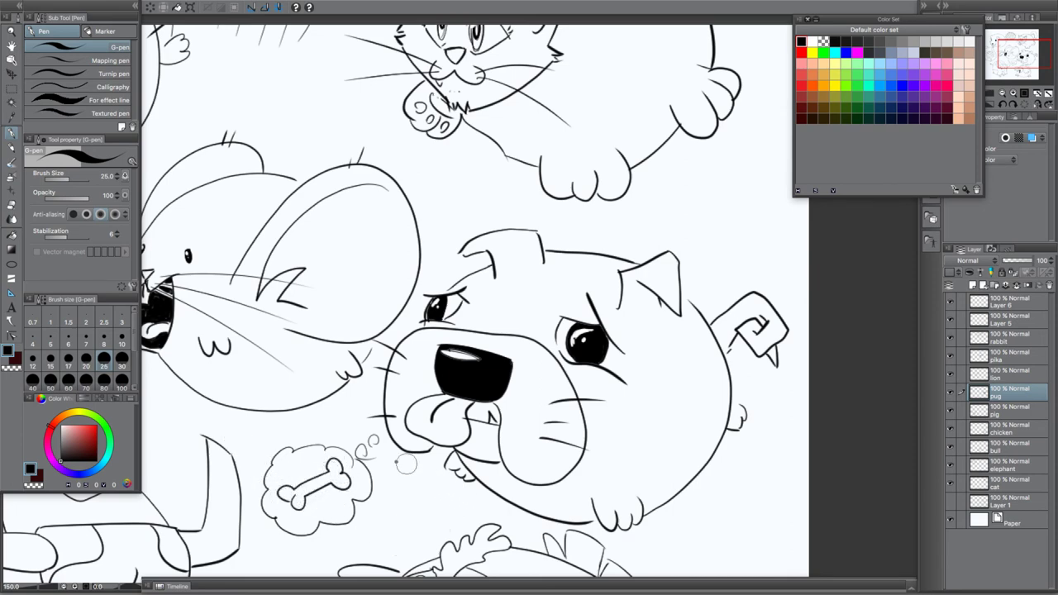
left_click_drag(197, 442, 583, 473)
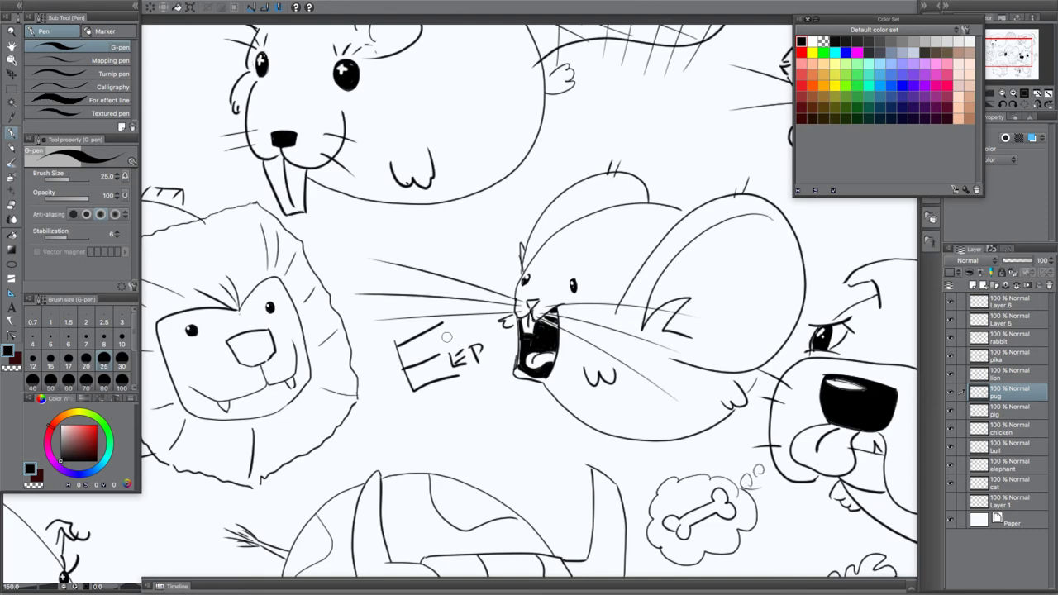
left_click_drag(346, 252, 507, 455)
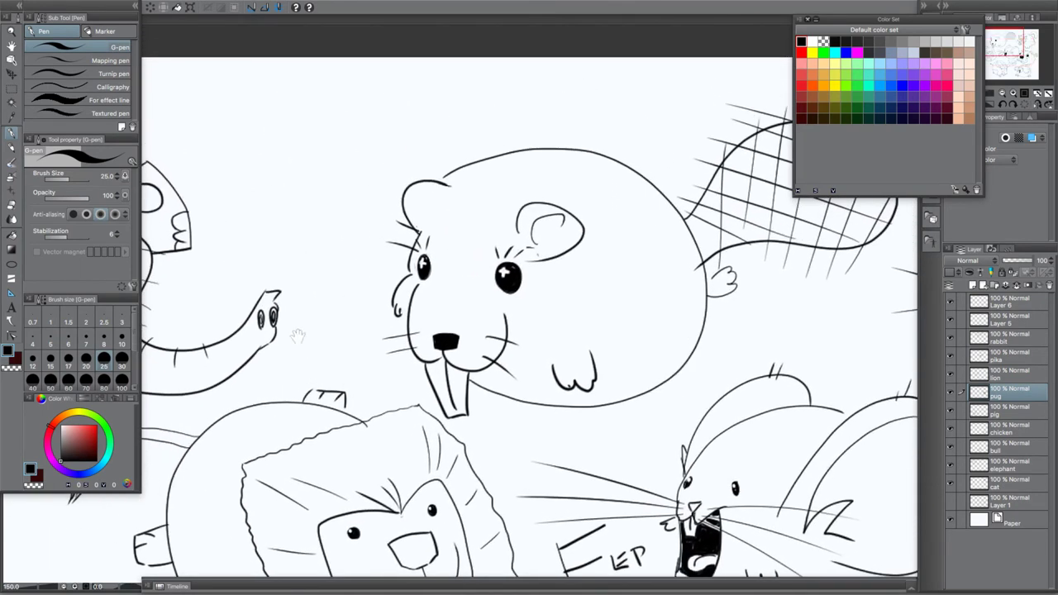
left_click_drag(306, 203, 306, 217)
left_click_drag(289, 173, 380, 150)
mouse_move(308, 222)
left_mouse_down()
mouse_move(378, 193)
mouse_move(392, 200)
mouse_move(404, 174)
mouse_move(381, 148)
left_mouse_up()
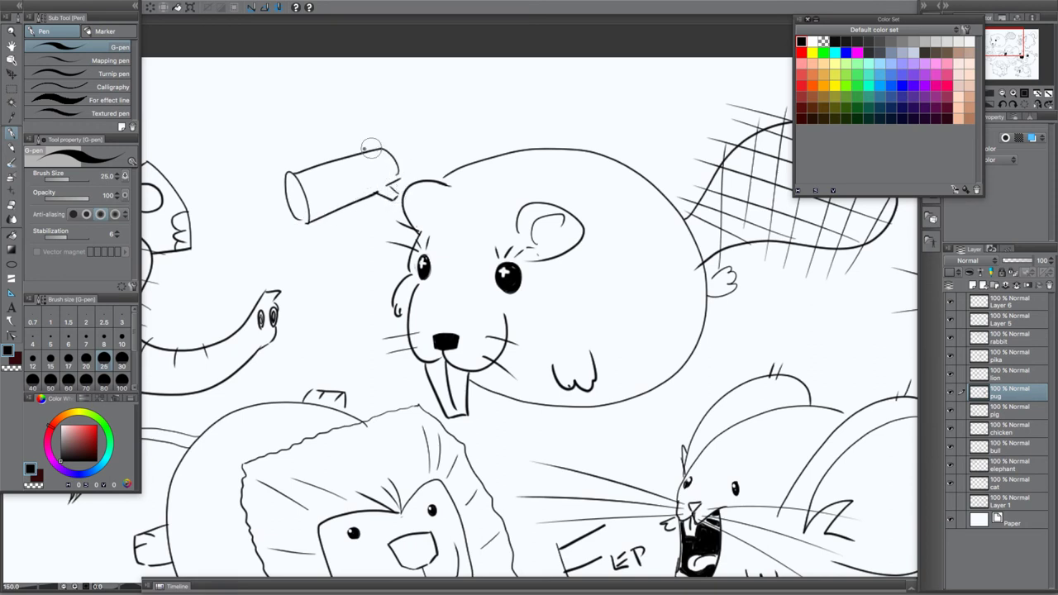
mouse_move(388, 219)
left_mouse_down()
mouse_move(293, 239)
mouse_move(262, 186)
mouse_move(274, 156)
mouse_move(304, 140)
mouse_move(357, 137)
left_mouse_up()
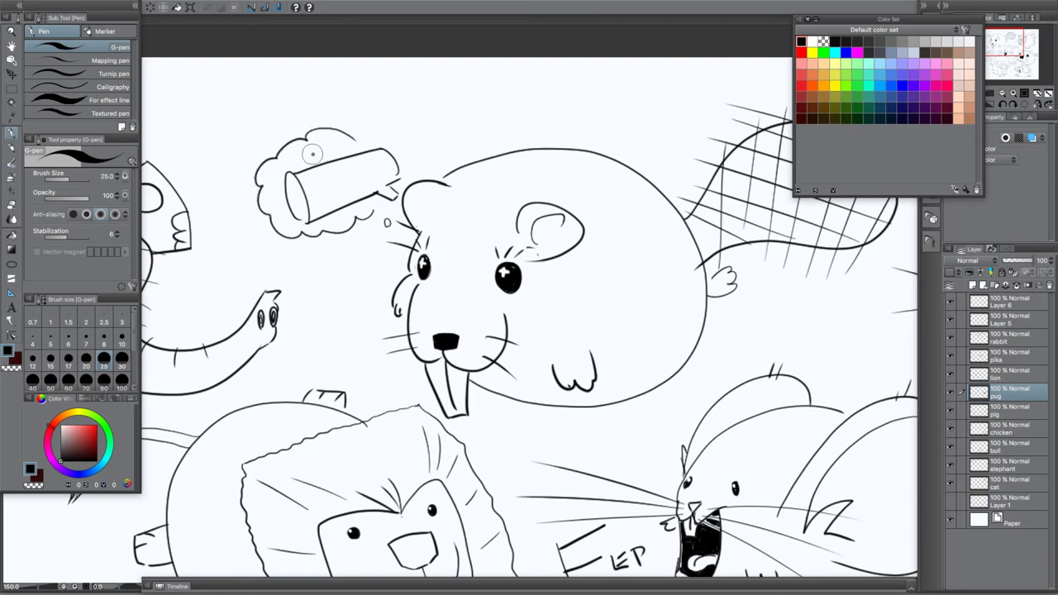
key("ctrl+z")
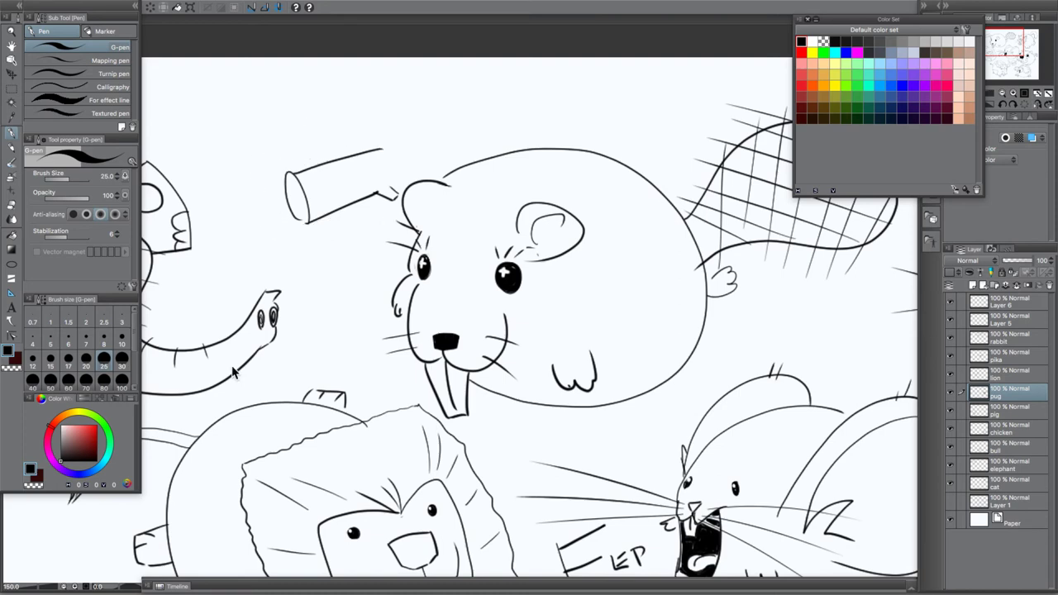
key("ctrl+z")
key("ctrl+z")
key("ctrl+z")
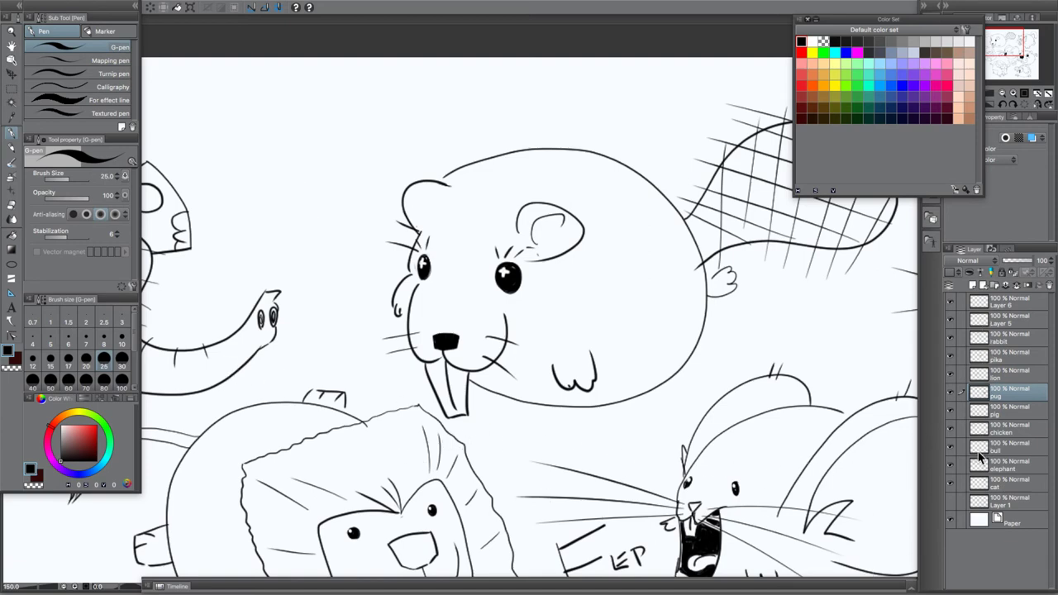
Rename the rabbit layer as beaver
double_click(998, 343)
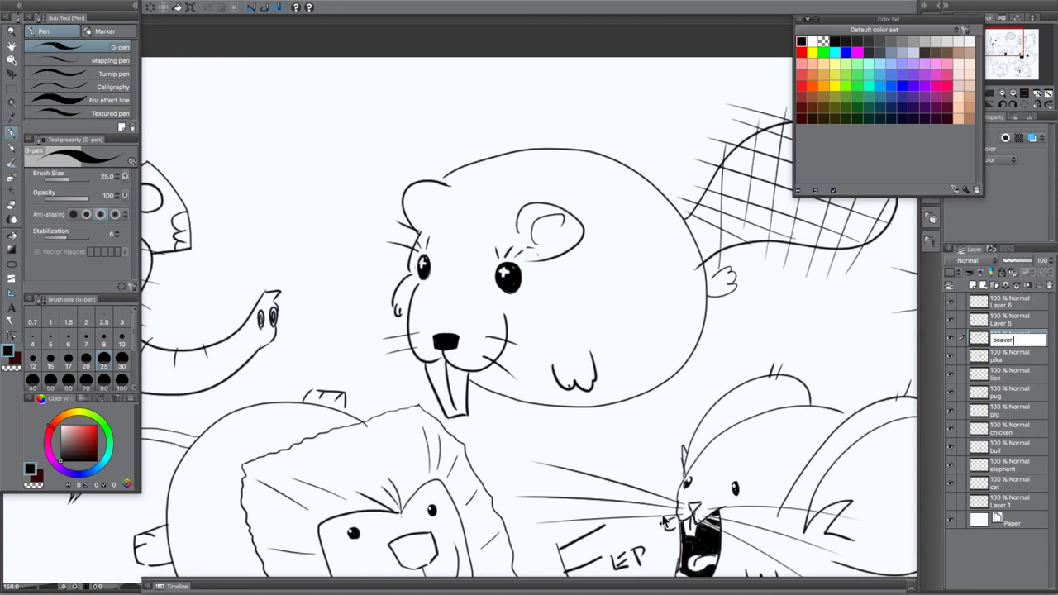
type("beaver")
key("Return")
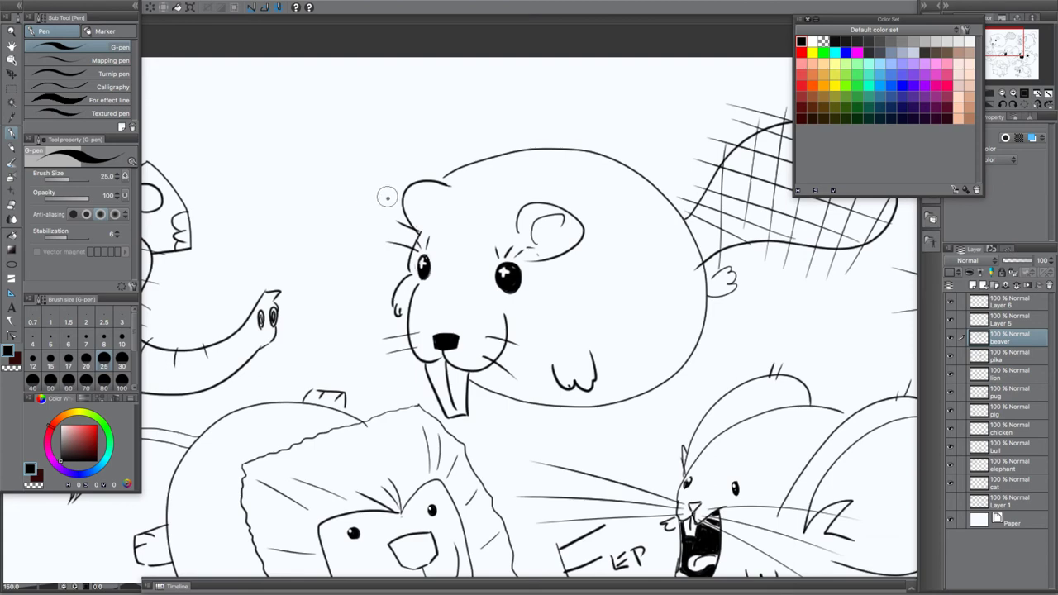
Ink a thought cloud with small puffs above the beaver's far ear, containing a broken log with end rings and bark lines
mouse_move(374, 175)
left_mouse_down()
mouse_move(436, 130)
mouse_move(411, 95)
mouse_move(355, 77)
mouse_move(245, 107)
mouse_move(222, 176)
mouse_move(244, 201)
mouse_move(306, 203)
mouse_move(368, 182)
left_mouse_up()
mouse_move(272, 166)
left_mouse_down()
mouse_move(267, 136)
mouse_move(280, 184)
left_mouse_up()
left_click_drag(261, 139, 344, 106)
mouse_move(273, 169)
left_mouse_down()
mouse_move(286, 192)
mouse_move(344, 162)
mouse_move(374, 163)
mouse_move(381, 157)
mouse_move(358, 148)
mouse_move(381, 137)
mouse_move(390, 117)
mouse_move(361, 106)
mouse_move(387, 119)
mouse_move(382, 131)
mouse_move(373, 110)
mouse_move(349, 106)
mouse_move(293, 143)
mouse_move(352, 122)
mouse_move(299, 157)
mouse_move(298, 177)
mouse_move(276, 170)
mouse_move(273, 180)
left_mouse_up()
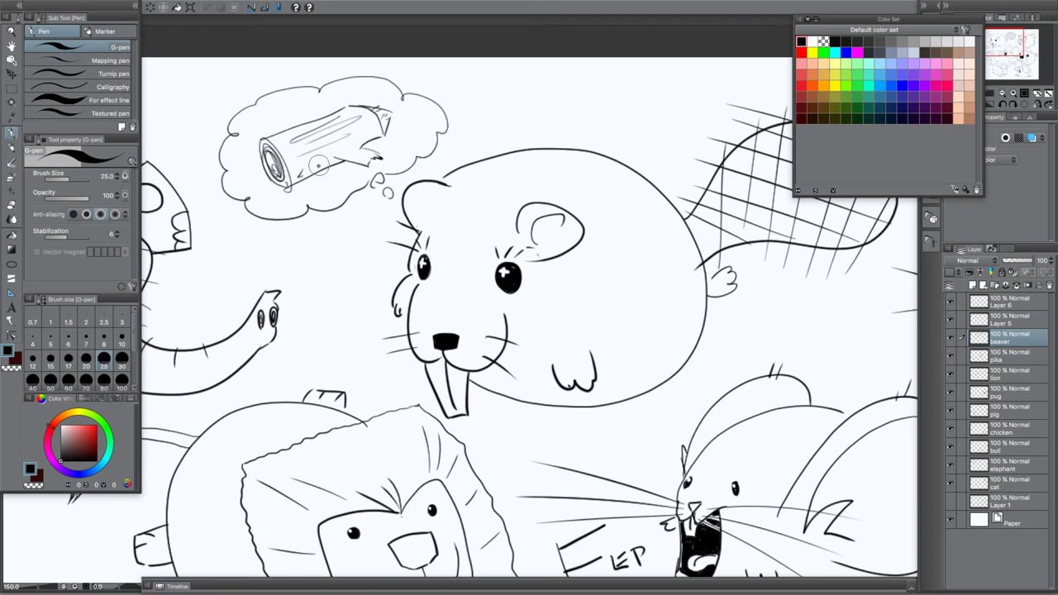
On the elephant layer, ink two peanut outlines side by side above the elephant's far ear, the second one smaller
left_click_drag(288, 399, 625, 448)
left_click_drag(335, 416, 503, 359)
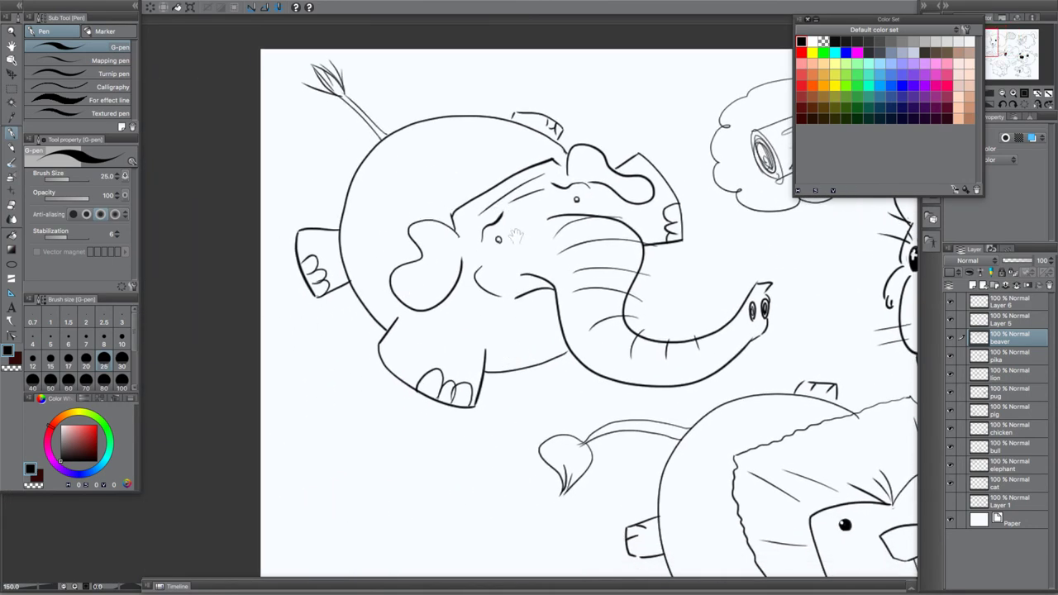
left_click_drag(516, 237, 476, 209)
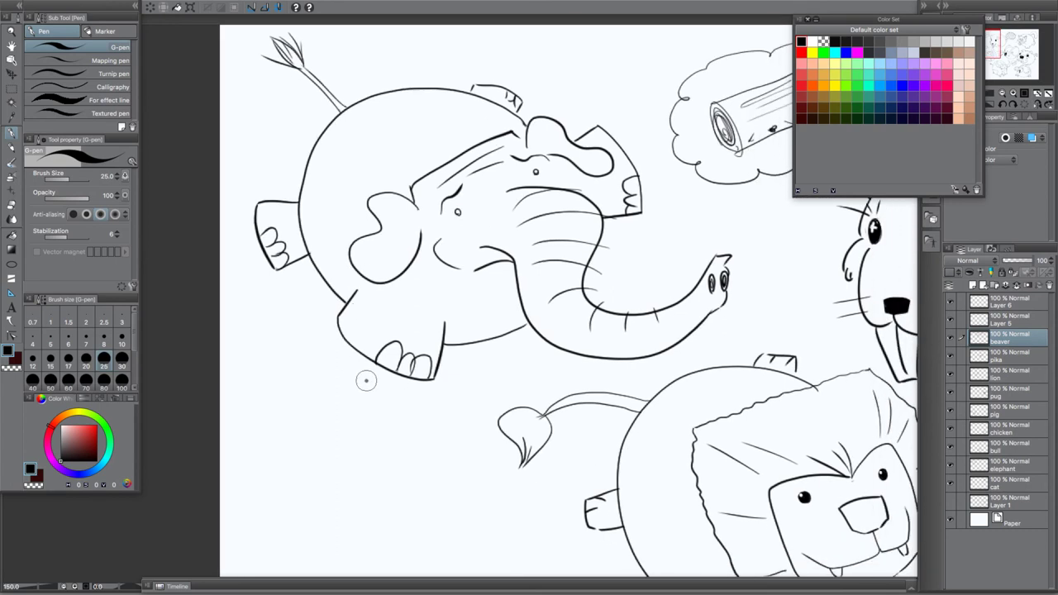
left_click_drag(487, 114, 417, 145)
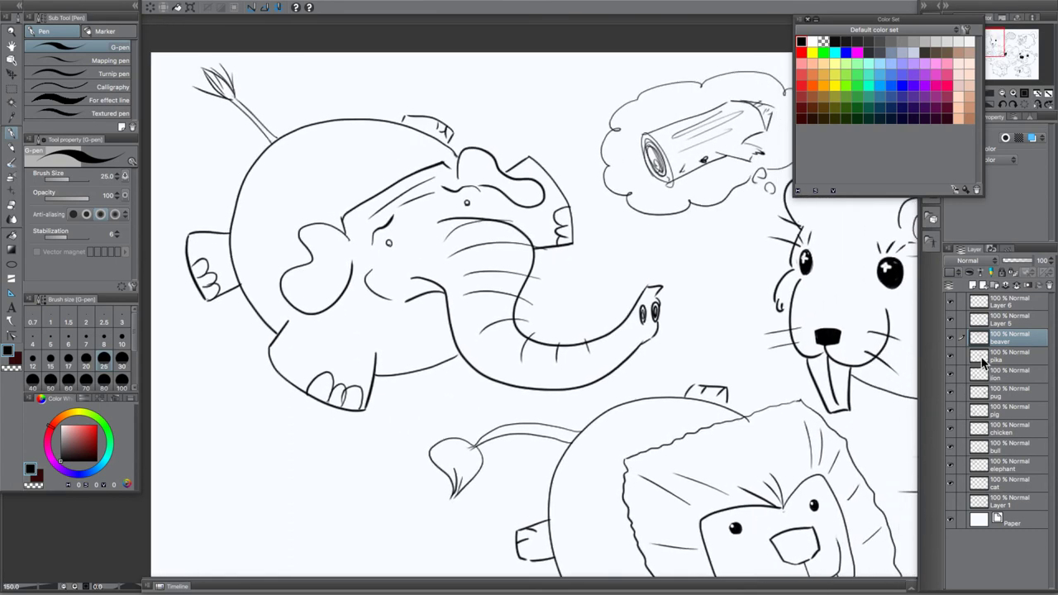
left_click(993, 464)
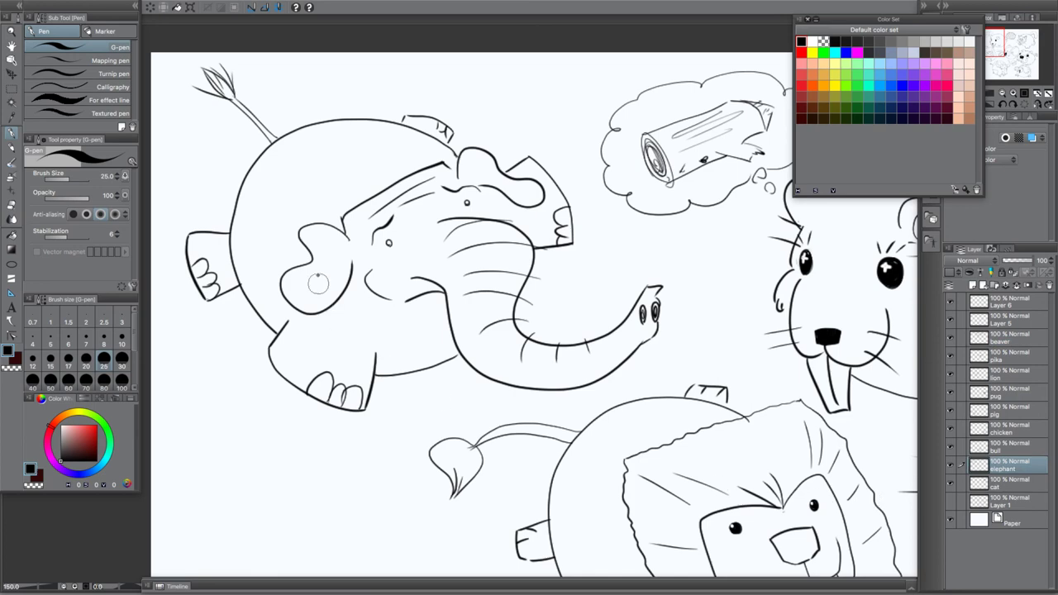
left_click_drag(381, 349, 431, 362)
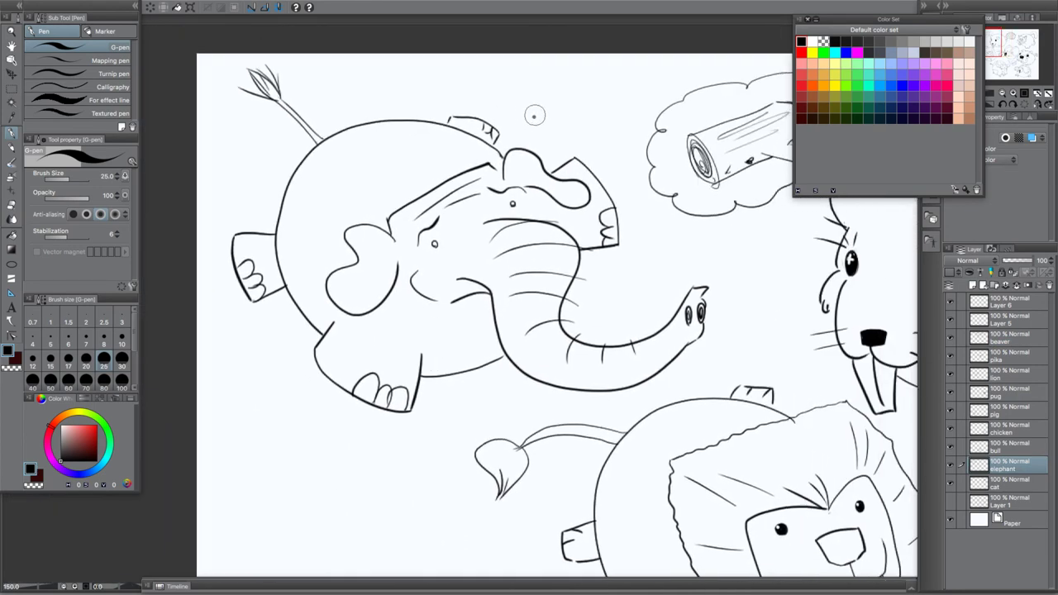
mouse_move(524, 109)
left_mouse_down()
mouse_move(548, 120)
mouse_move(535, 69)
mouse_move(515, 85)
mouse_move(528, 109)
mouse_move(568, 84)
mouse_move(590, 107)
mouse_move(583, 145)
left_mouse_up()
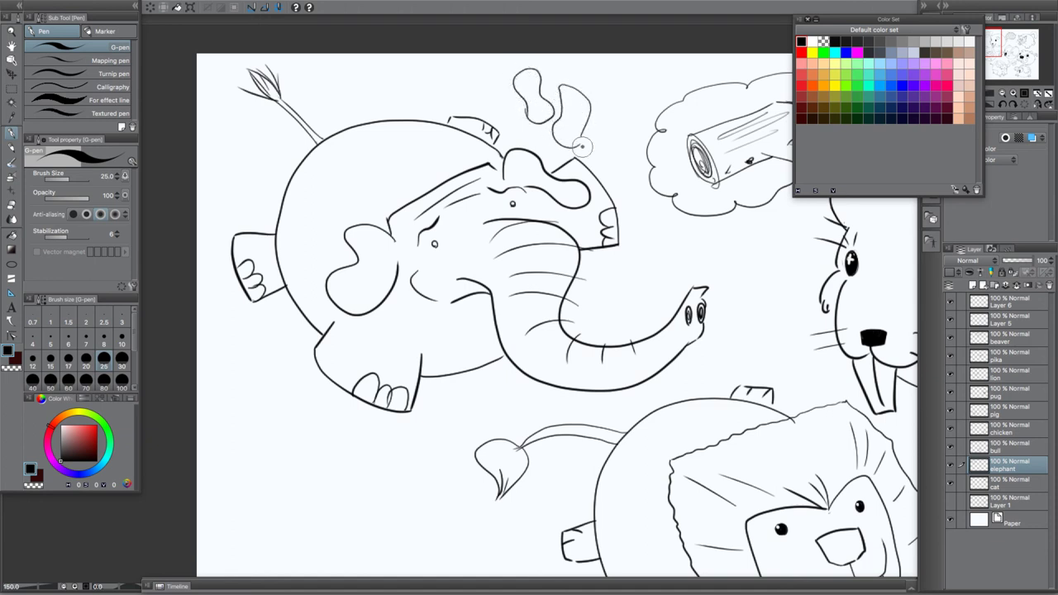
key("ctrl+z")
mouse_move(583, 124)
left_mouse_down()
mouse_move(570, 98)
mouse_move(570, 141)
mouse_move(589, 120)
left_mouse_up()
Texture both peanut shells with small marks and ink a thought cloud around them, with a small puff towards the elephant's head
left_click(576, 102)
left_click(585, 105)
left_click(583, 117)
left_click(575, 122)
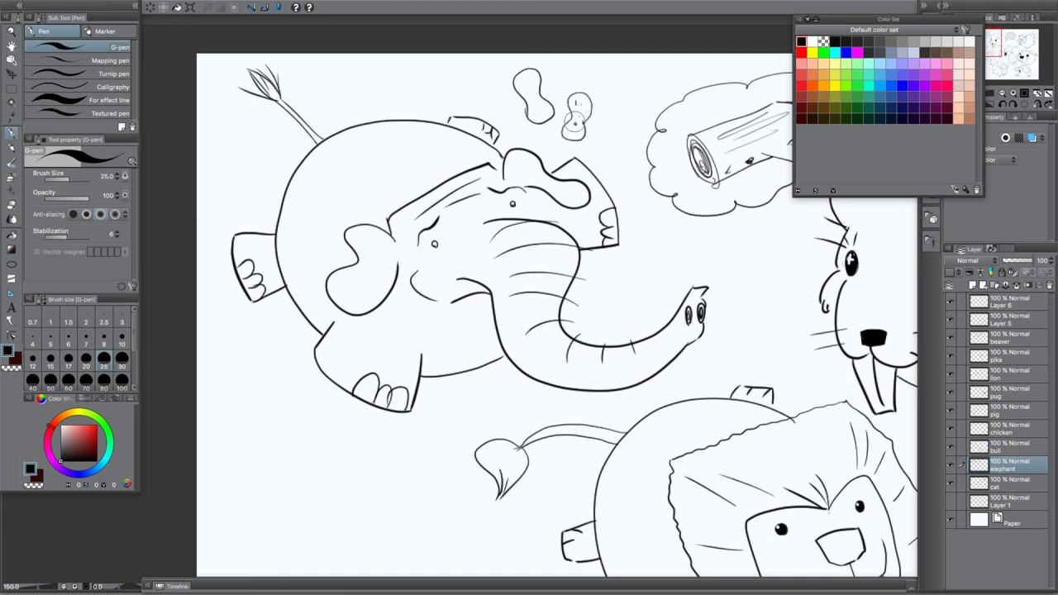
left_click(577, 129)
left_click(538, 121)
left_click(534, 104)
left_click(527, 89)
left_click(534, 79)
left_click(524, 79)
left_click(530, 95)
left_click(536, 114)
left_click(545, 115)
left_click(542, 109)
left_click(534, 93)
left_click(530, 76)
left_click(525, 81)
left_click(541, 107)
mouse_move(537, 146)
left_mouse_down()
mouse_move(511, 115)
mouse_move(506, 63)
mouse_move(531, 59)
mouse_move(611, 95)
mouse_move(548, 152)
left_mouse_up()
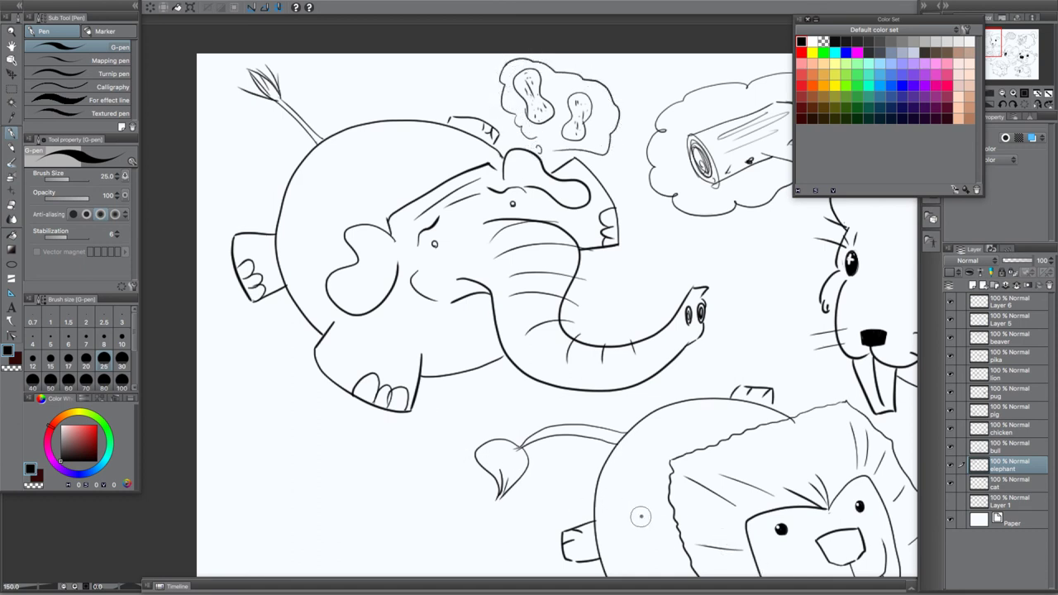
left_click_drag(543, 463, 301, 299)
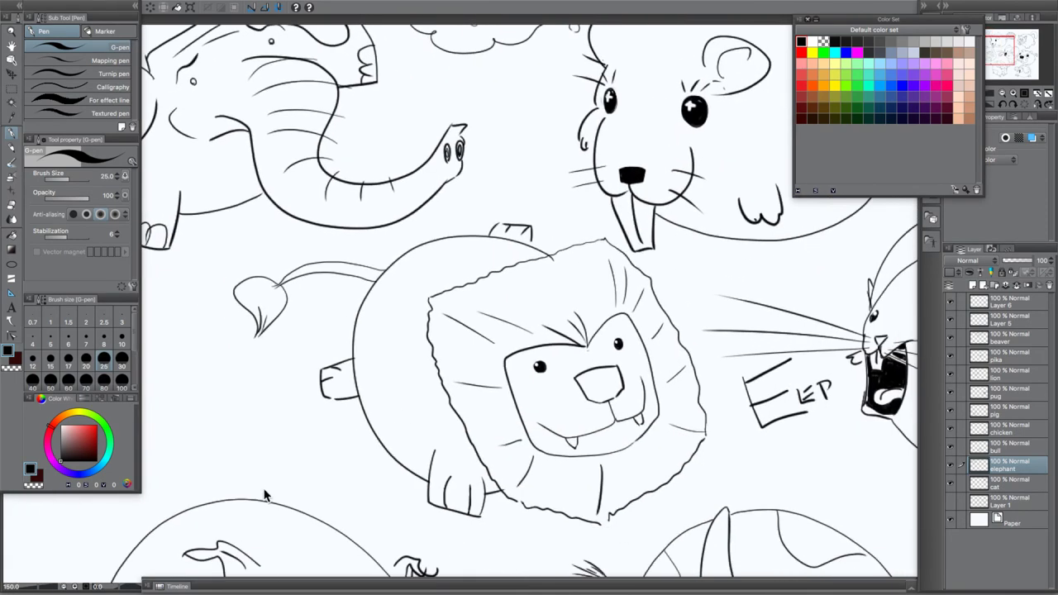
scroll(265, 495, "down", 4)
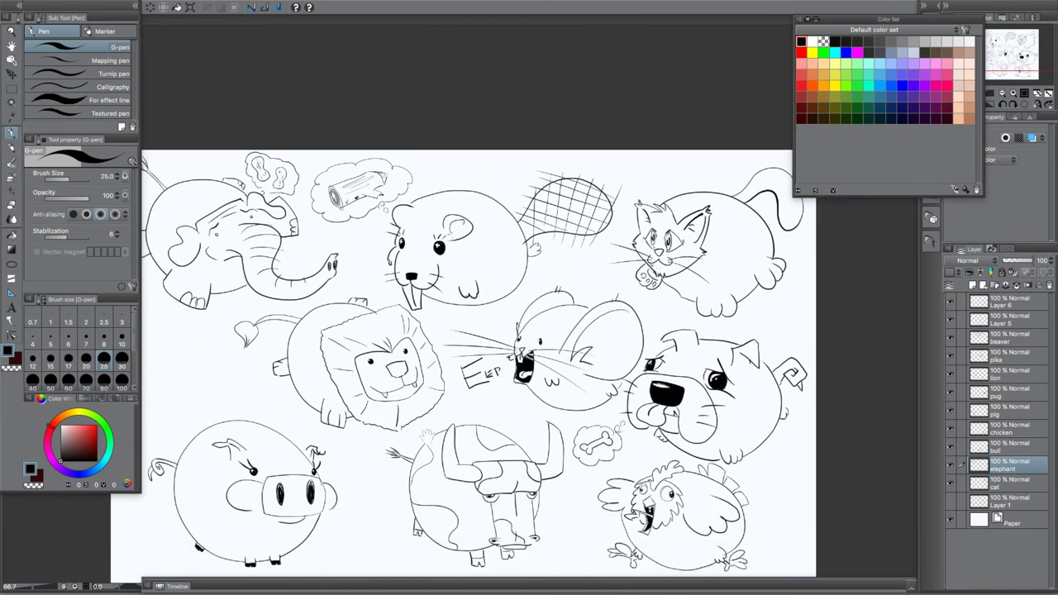
mouse_move(427, 437)
left_mouse_down()
mouse_move(515, 368)
mouse_move(533, 377)
left_mouse_up()
left_click_drag(306, 456, 260, 465)
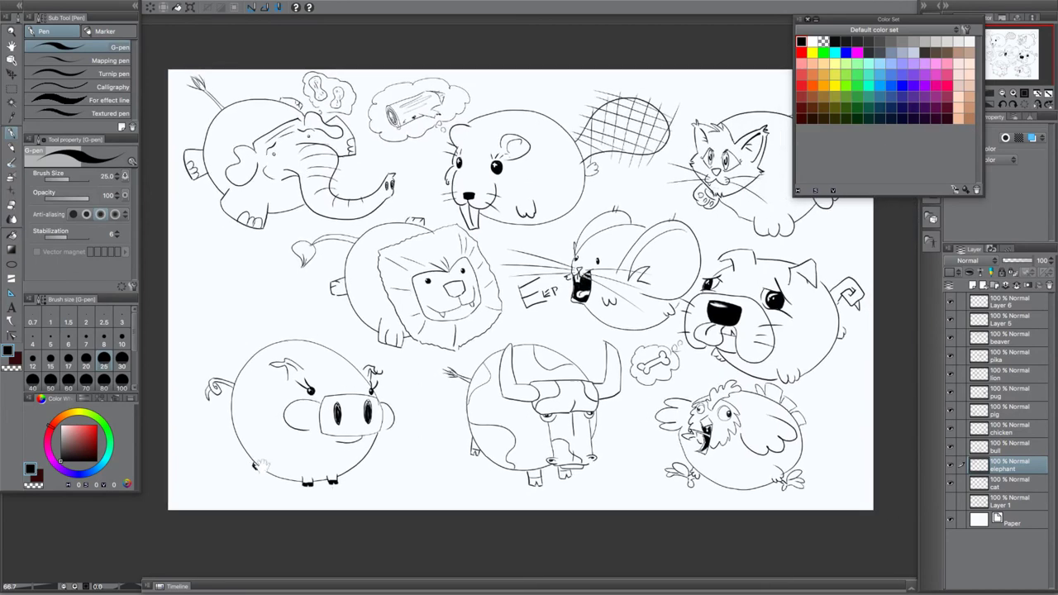